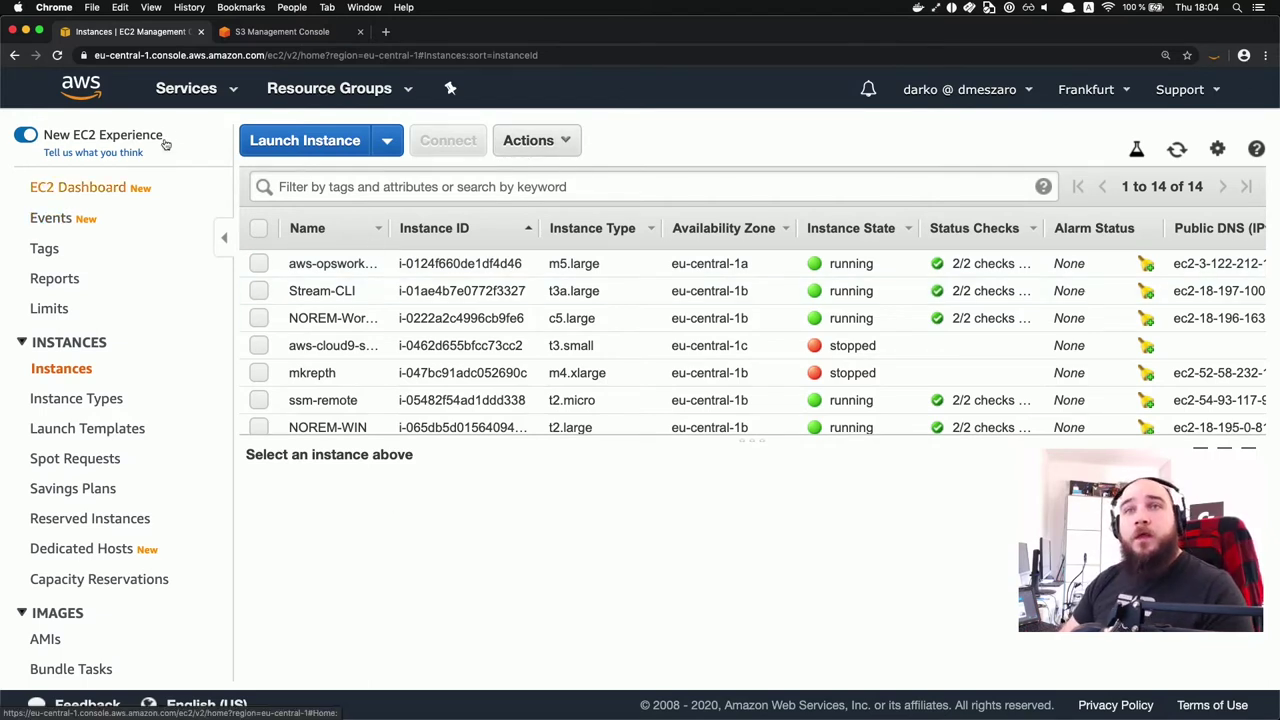
Step: Start a new S3 bucket and name it stream-bastions
left_click(215, 96)
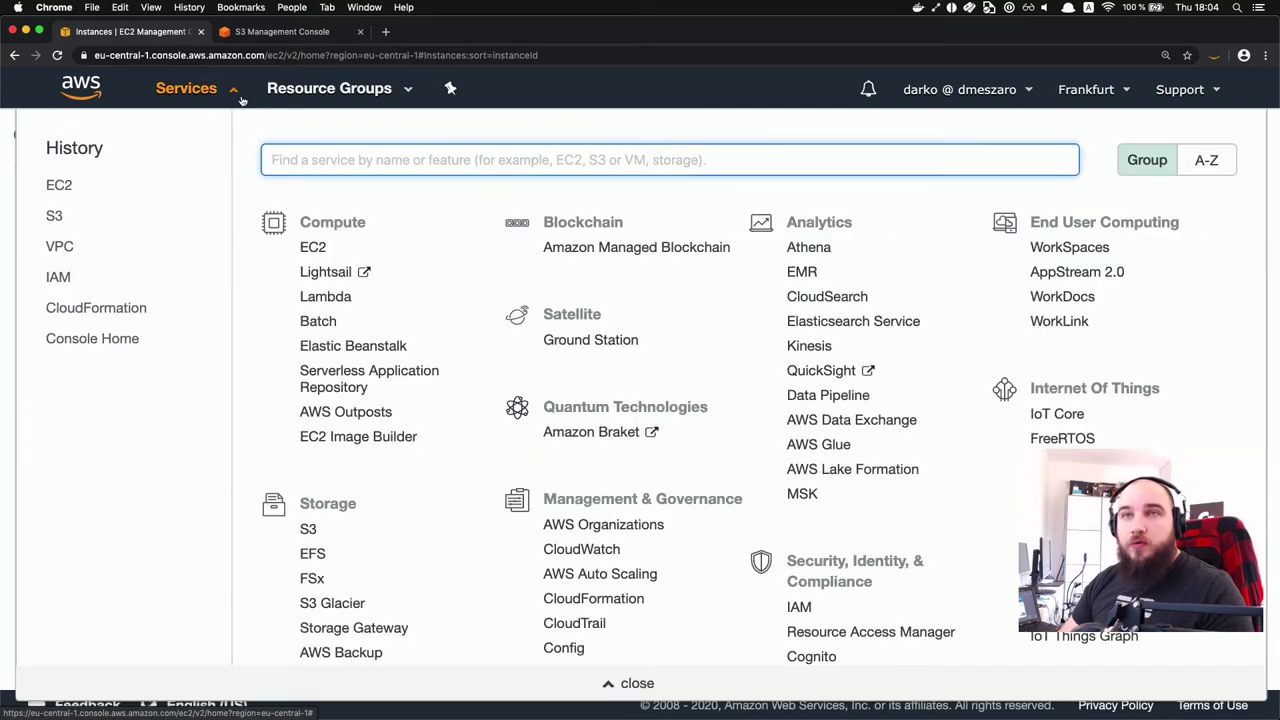
left_click(270, 34)
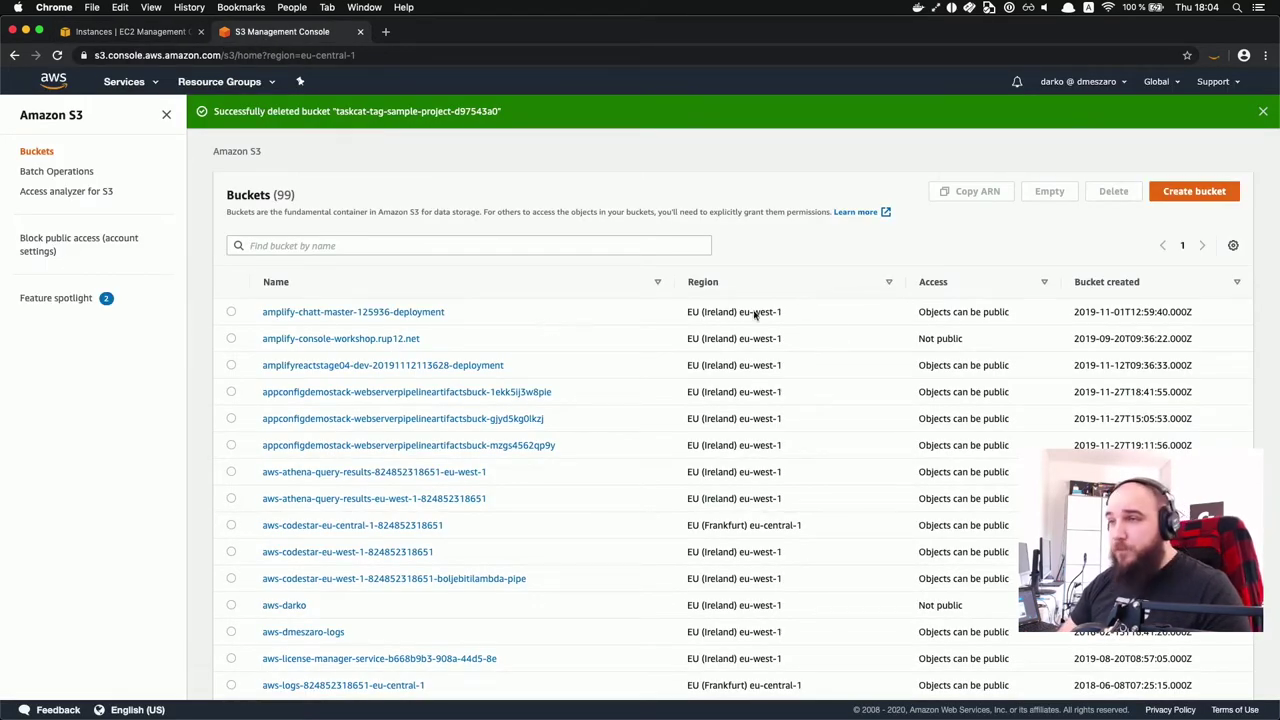
left_click(1210, 191)
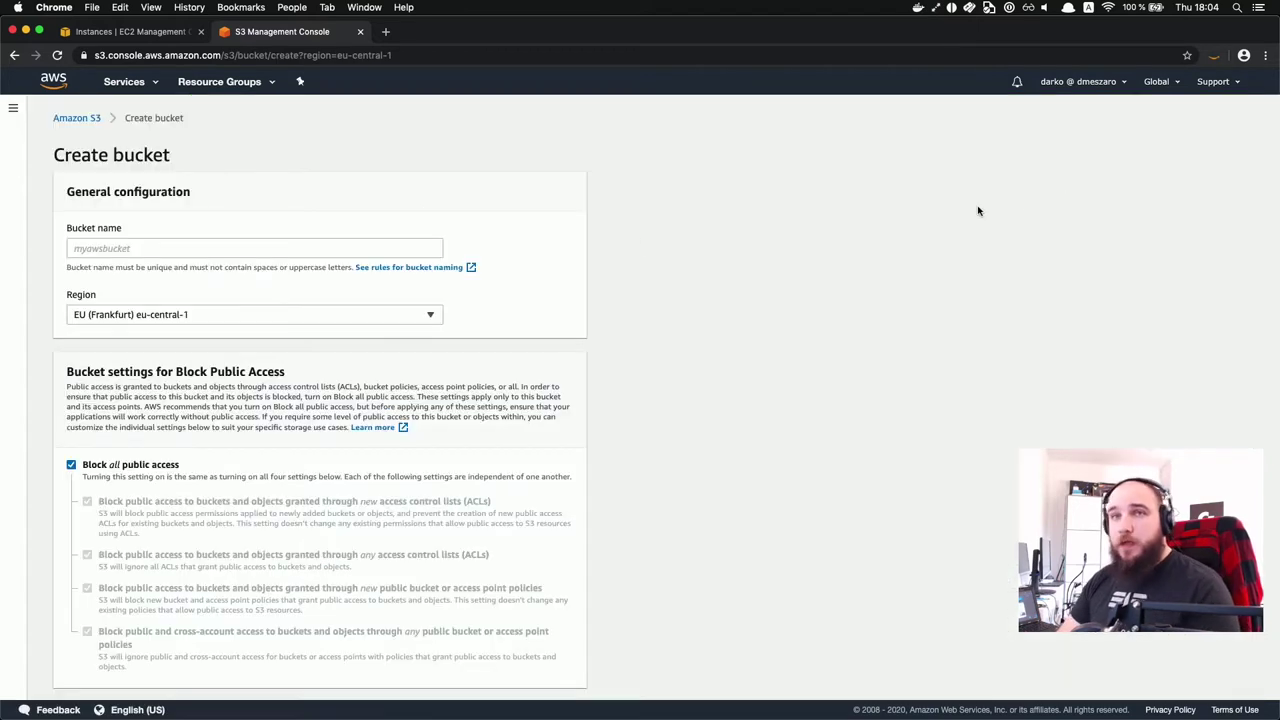
left_click(333, 242)
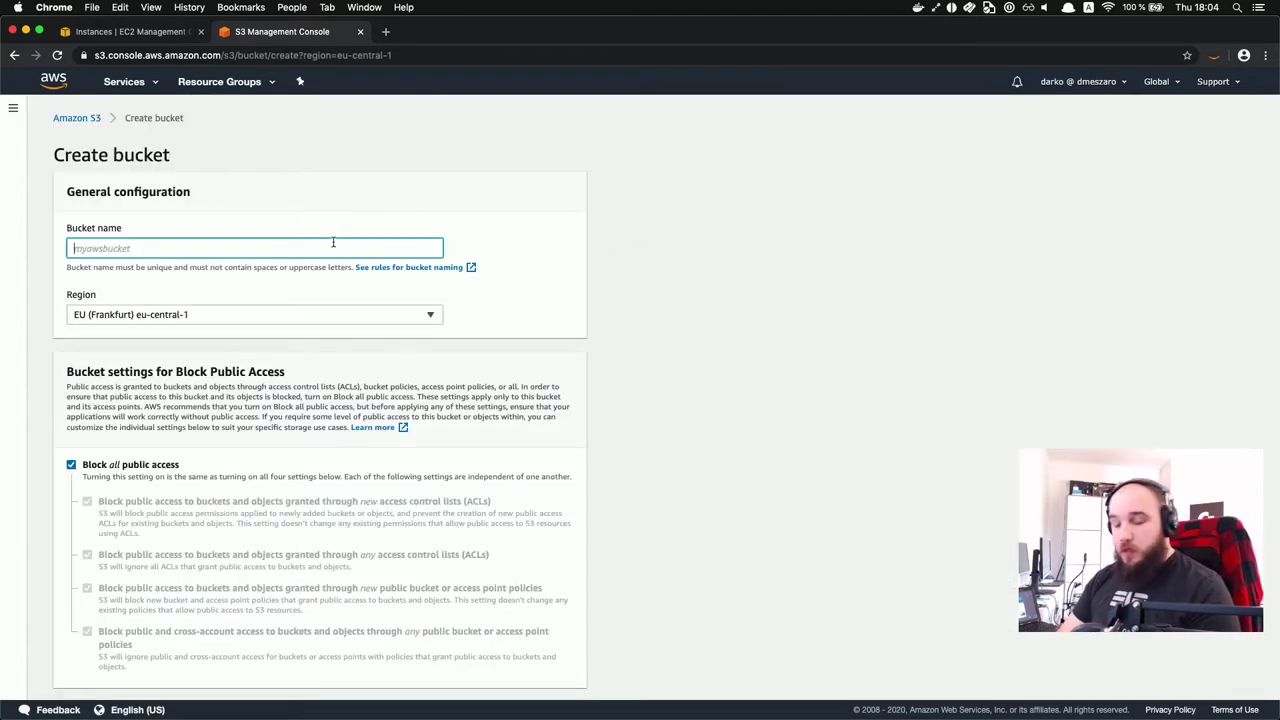
type("stream-bastions")
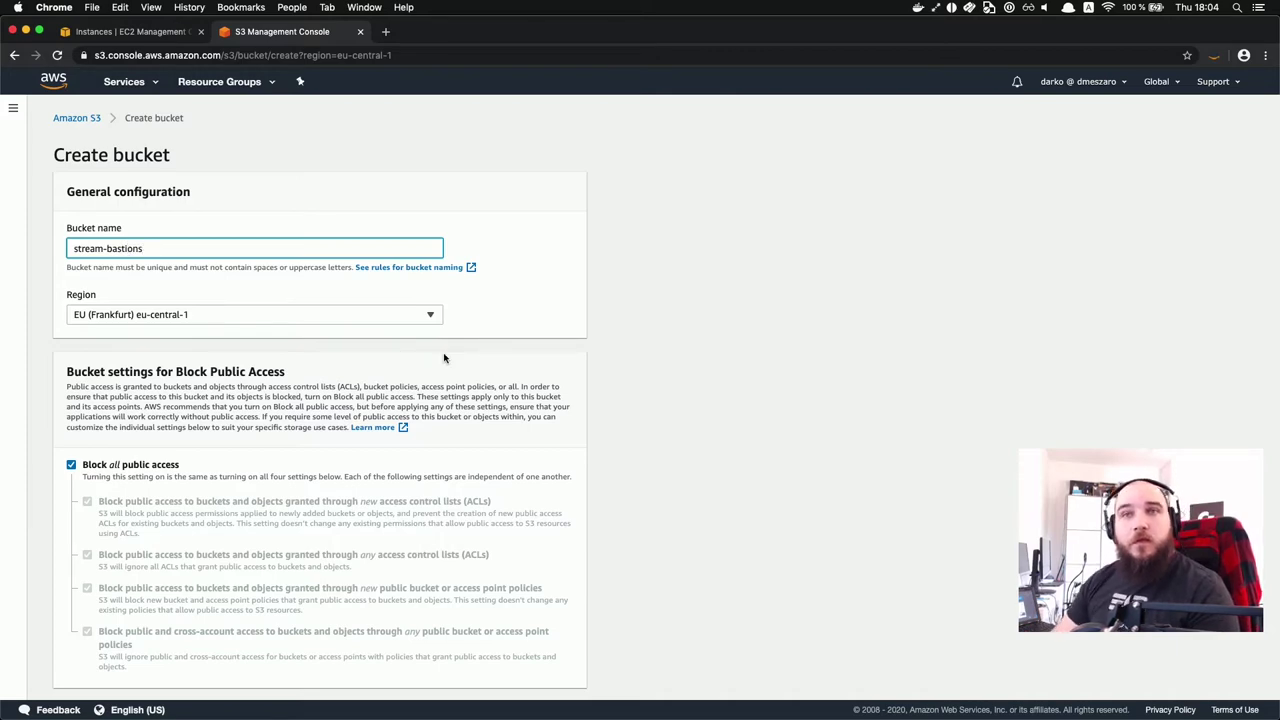
Step: Create the bucket with its default settings, keeping all public access blocked
scroll(444, 358, "down", 3)
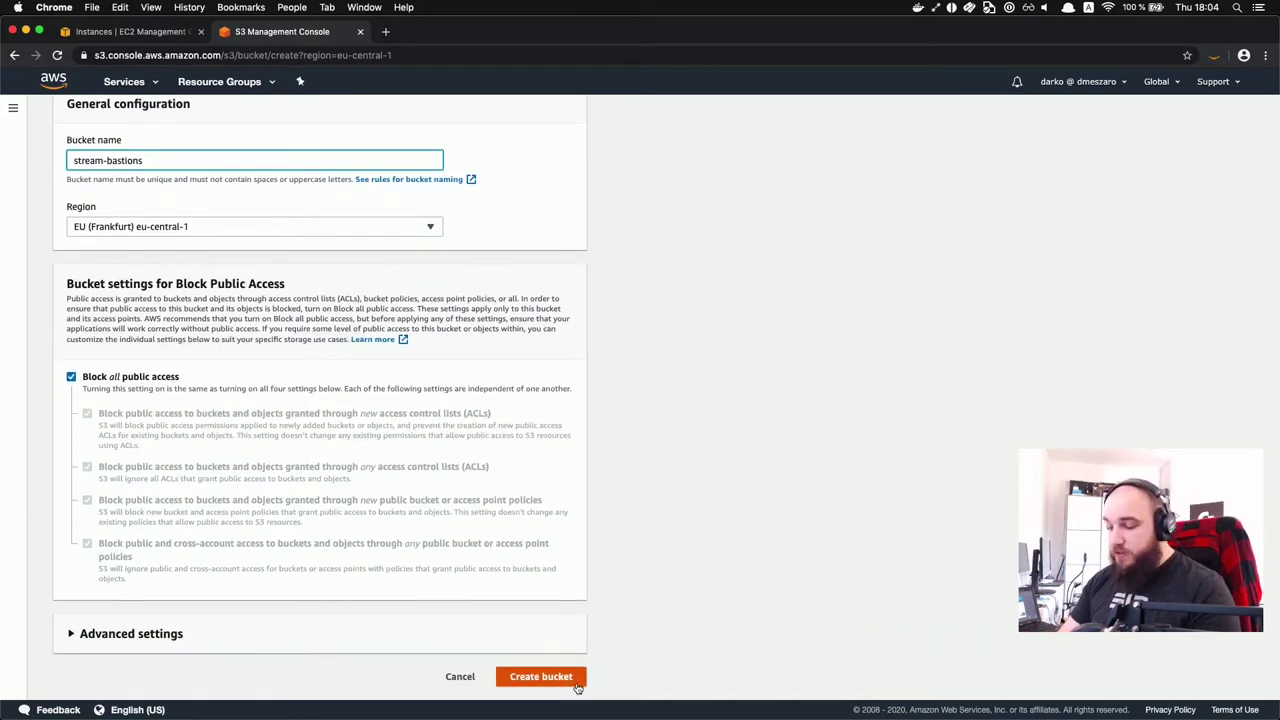
key("super+plus")
key("super+plus")
key("super+plus")
scroll(575, 688, "down", 5)
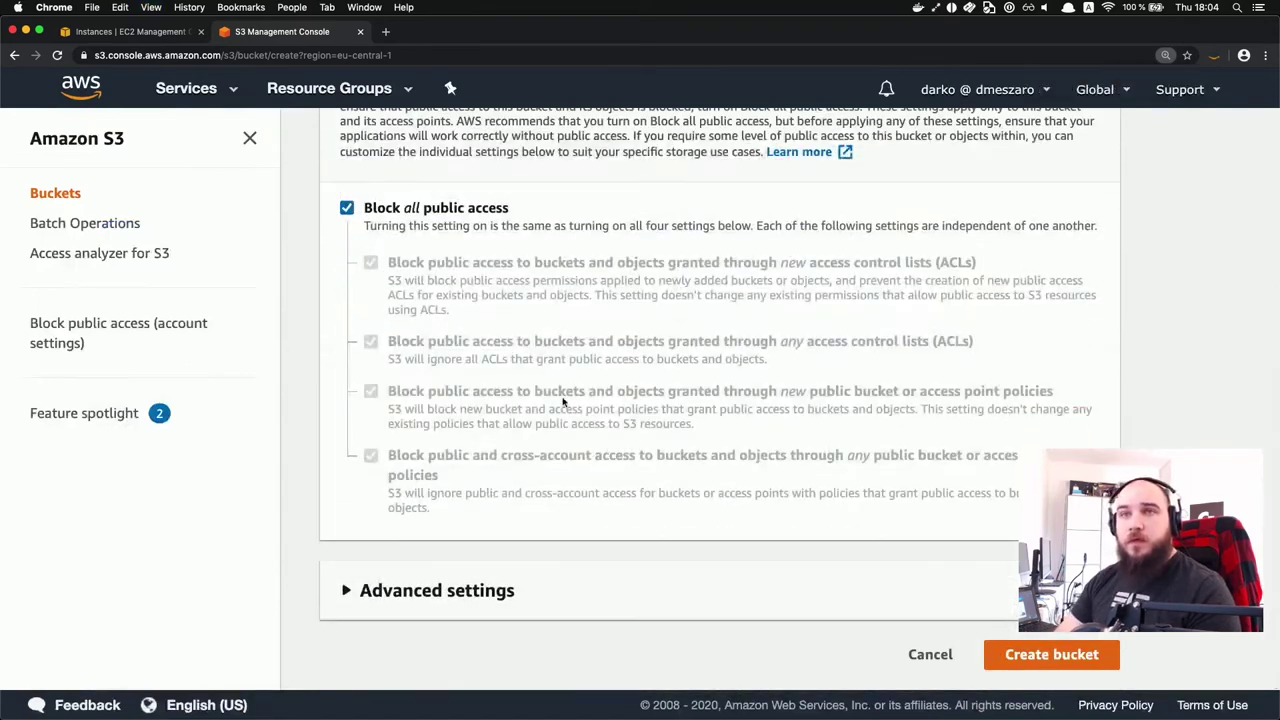
left_click(250, 138)
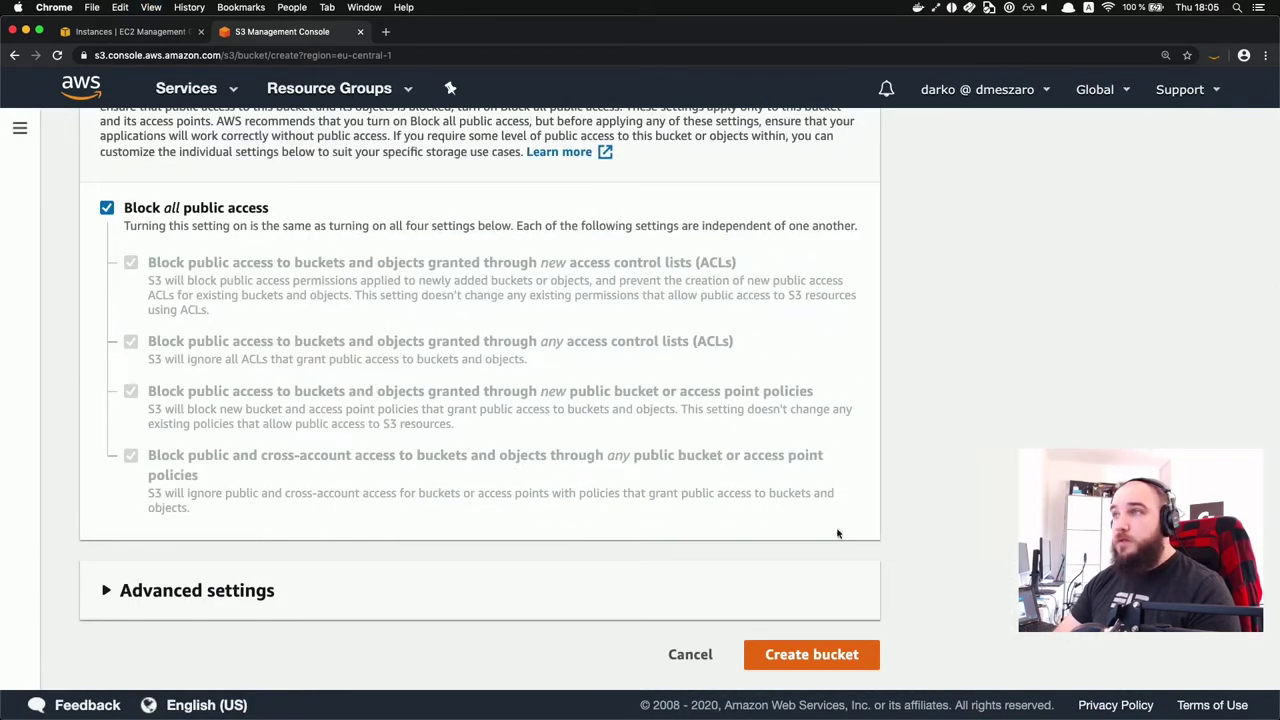
left_click(807, 662)
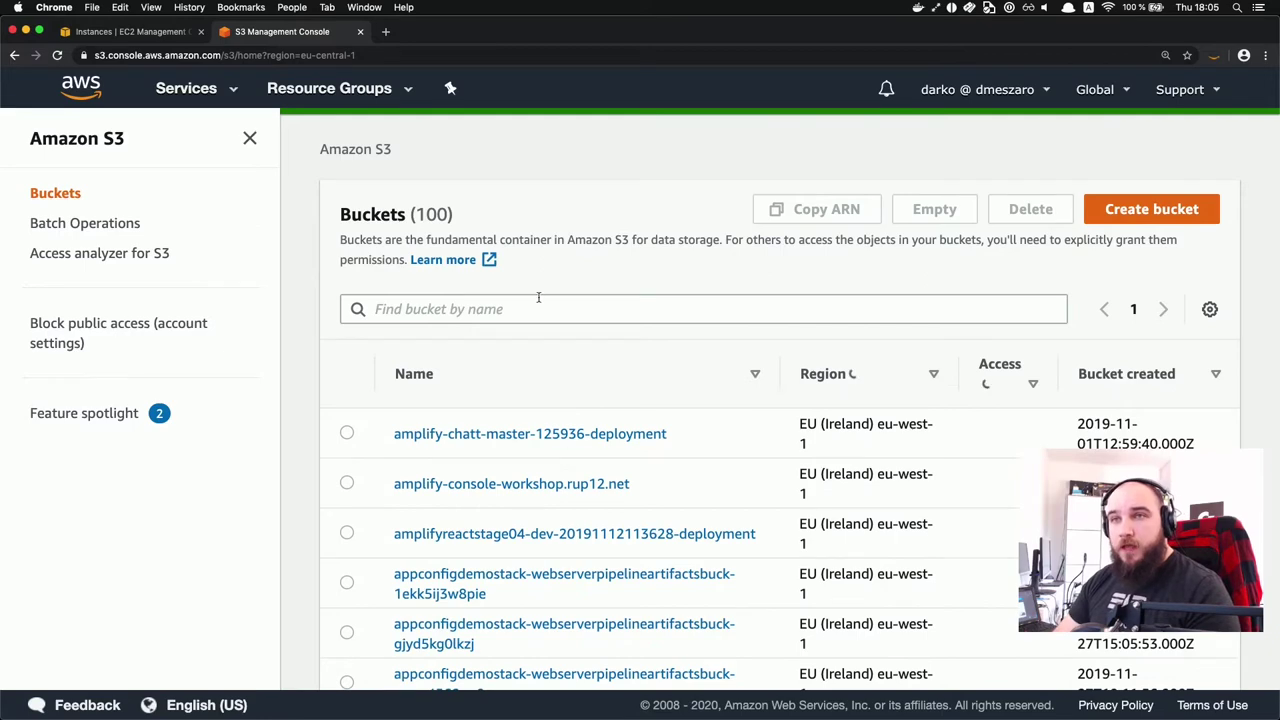
Step: Search the bucket list for "stream" and open the stream-bastions bucket
left_click(526, 308)
type("stream")
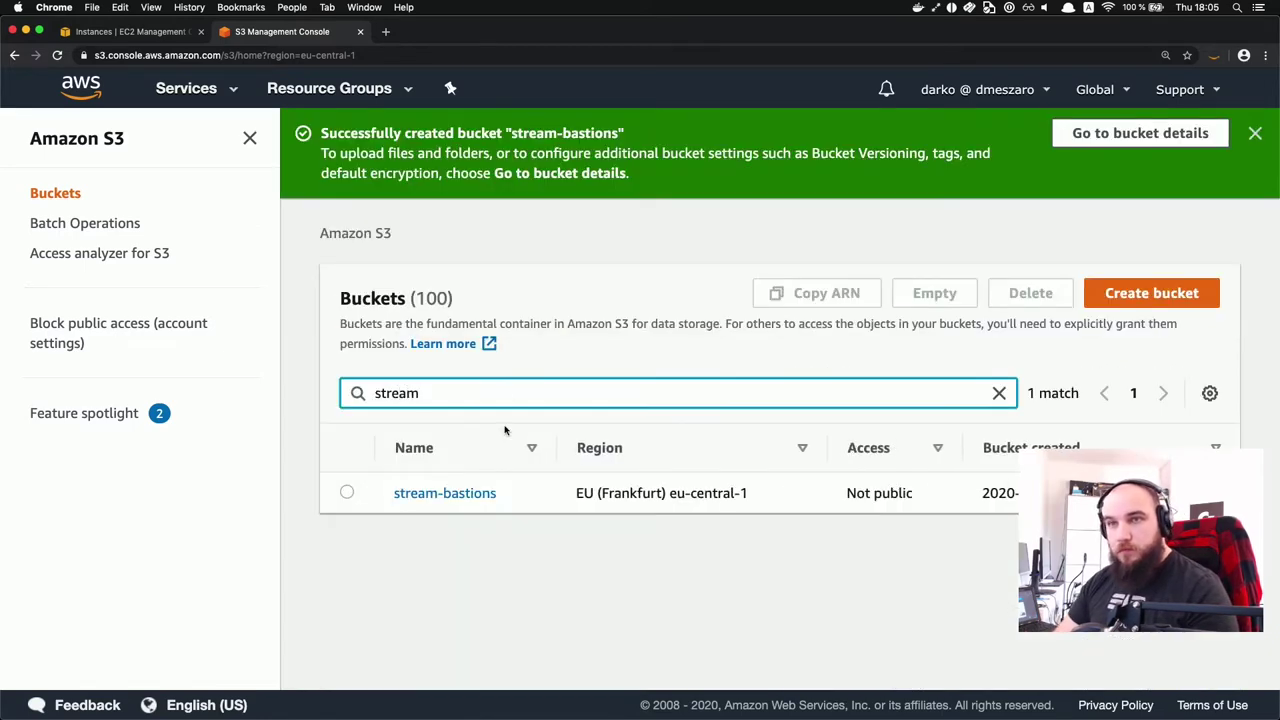
left_click(462, 493)
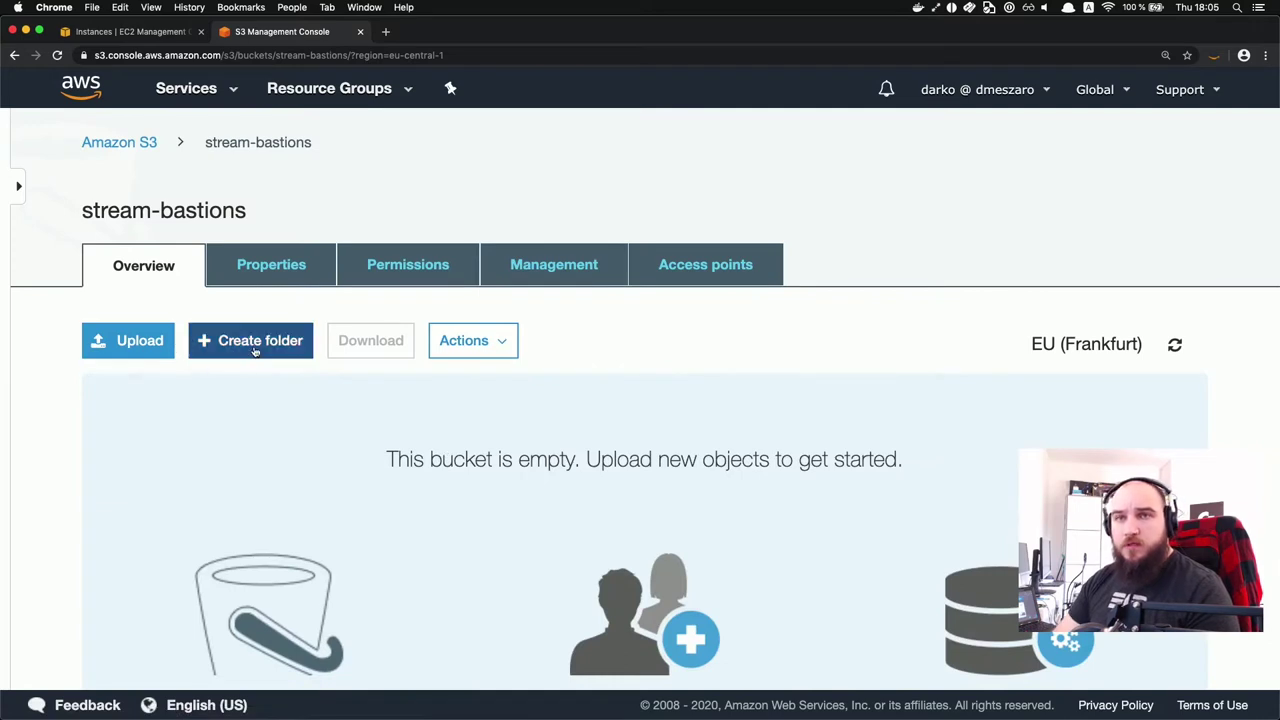
Step: Create a folder named eu-central-1 in the stream-bastions bucket, using the bucket's encryption settings
left_click(254, 342)
type("ei")
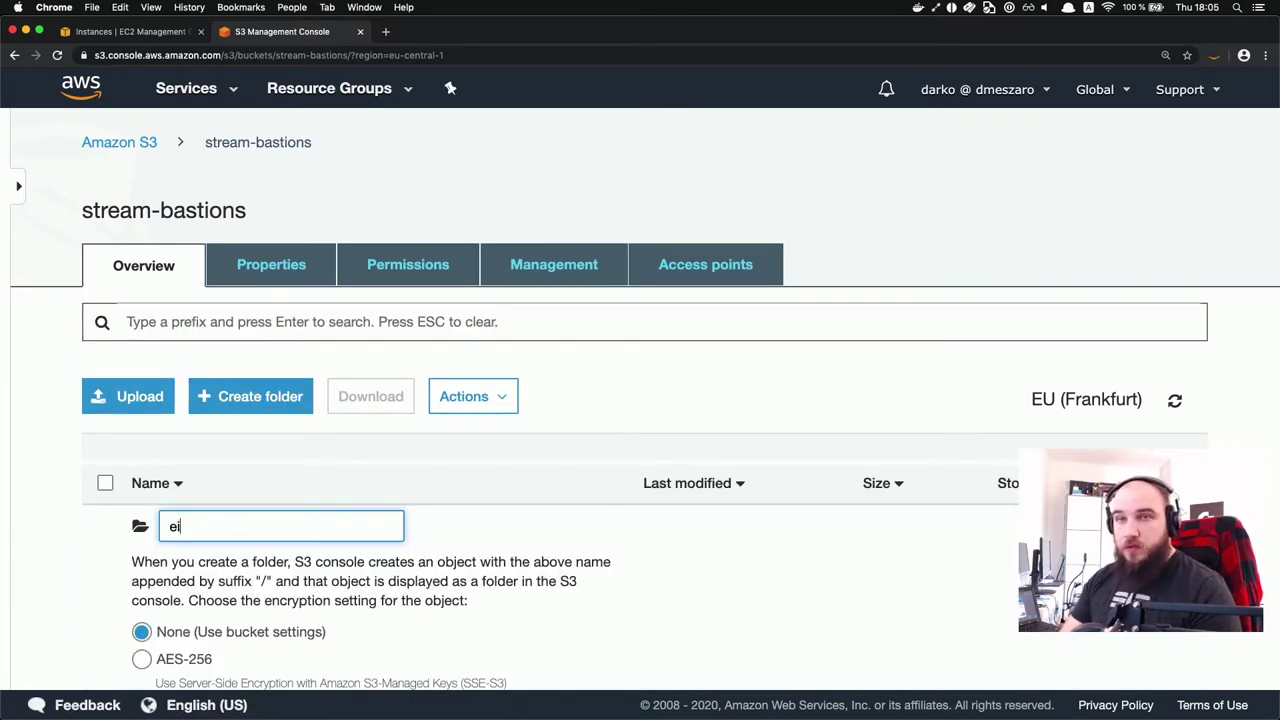
key("BackSpace")
type("u-central-1")
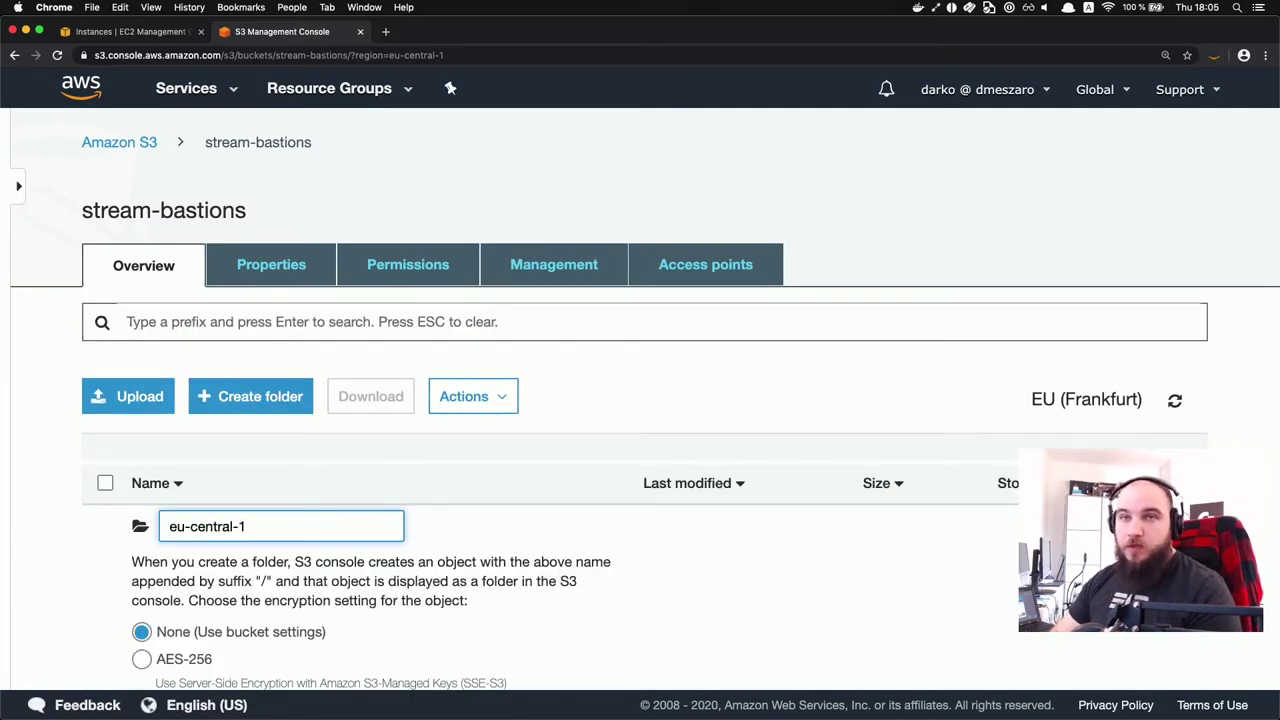
scroll(297, 554, "down", 4)
left_click(181, 535)
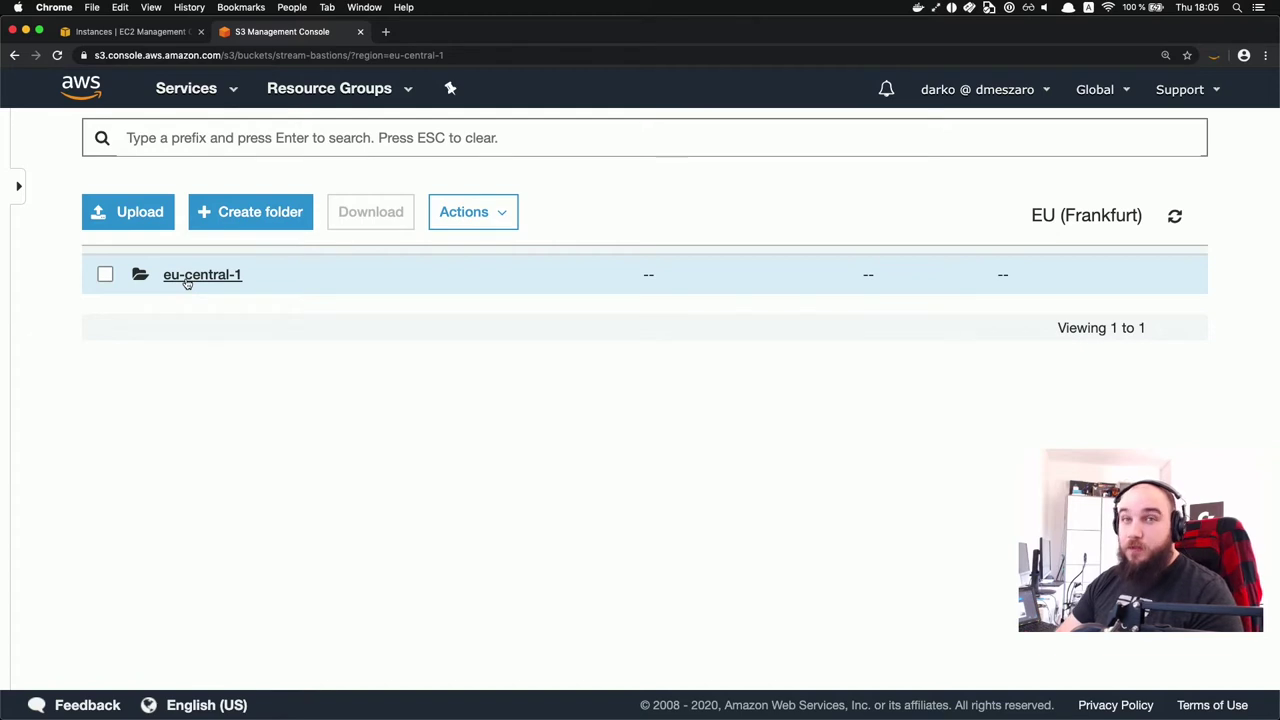
Step: Create a subfolder named stream-logging inside the eu-central-1 folder, look inside it and return to eu-central-1
left_click(186, 276)
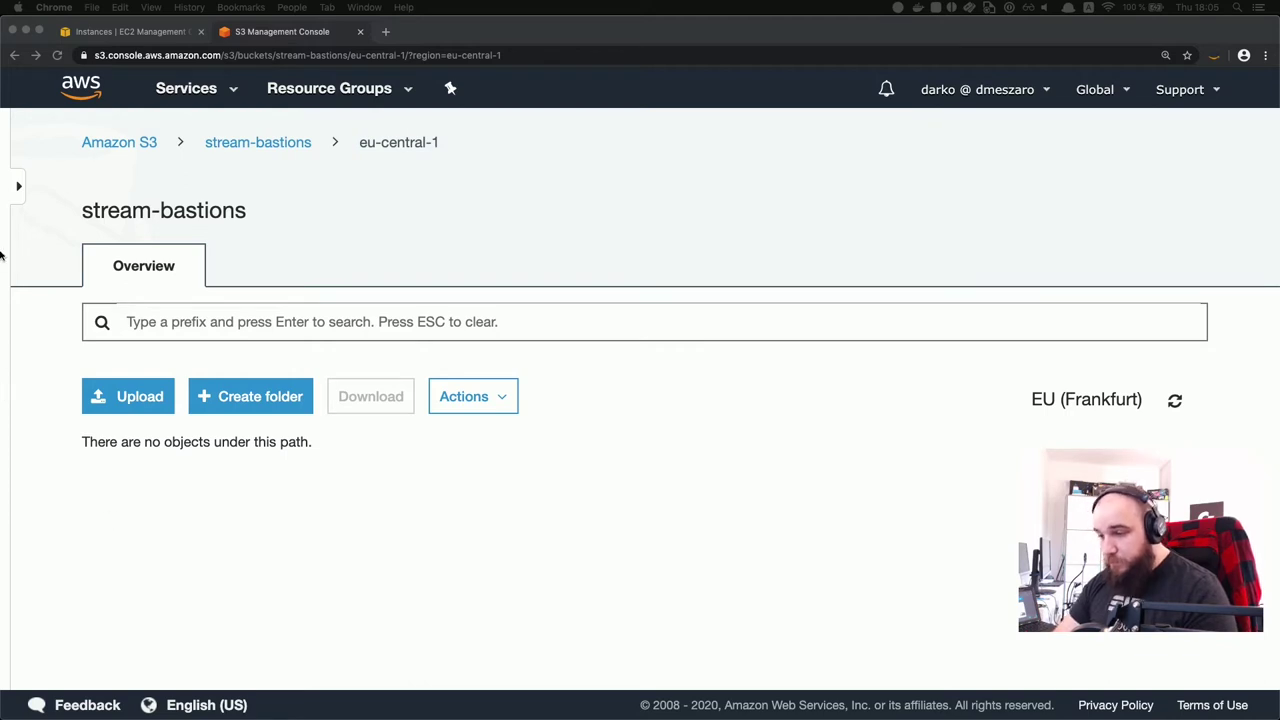
left_click(250, 405)
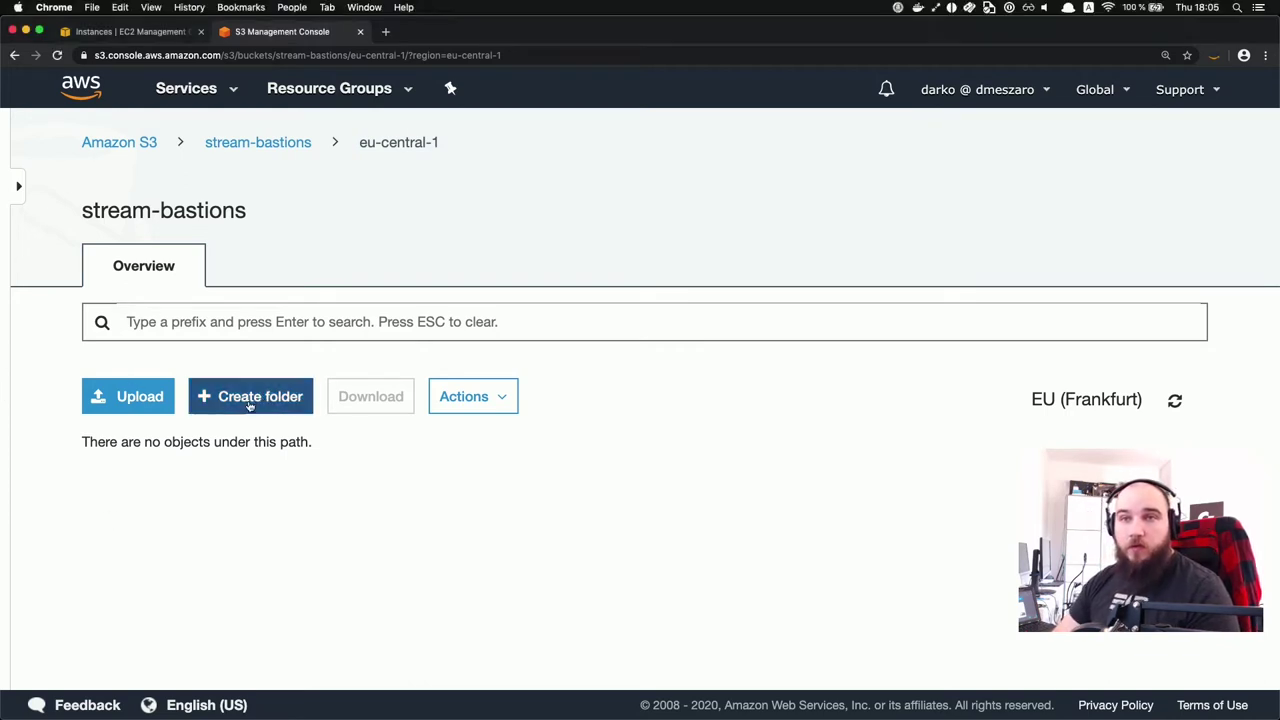
type("stream-l")
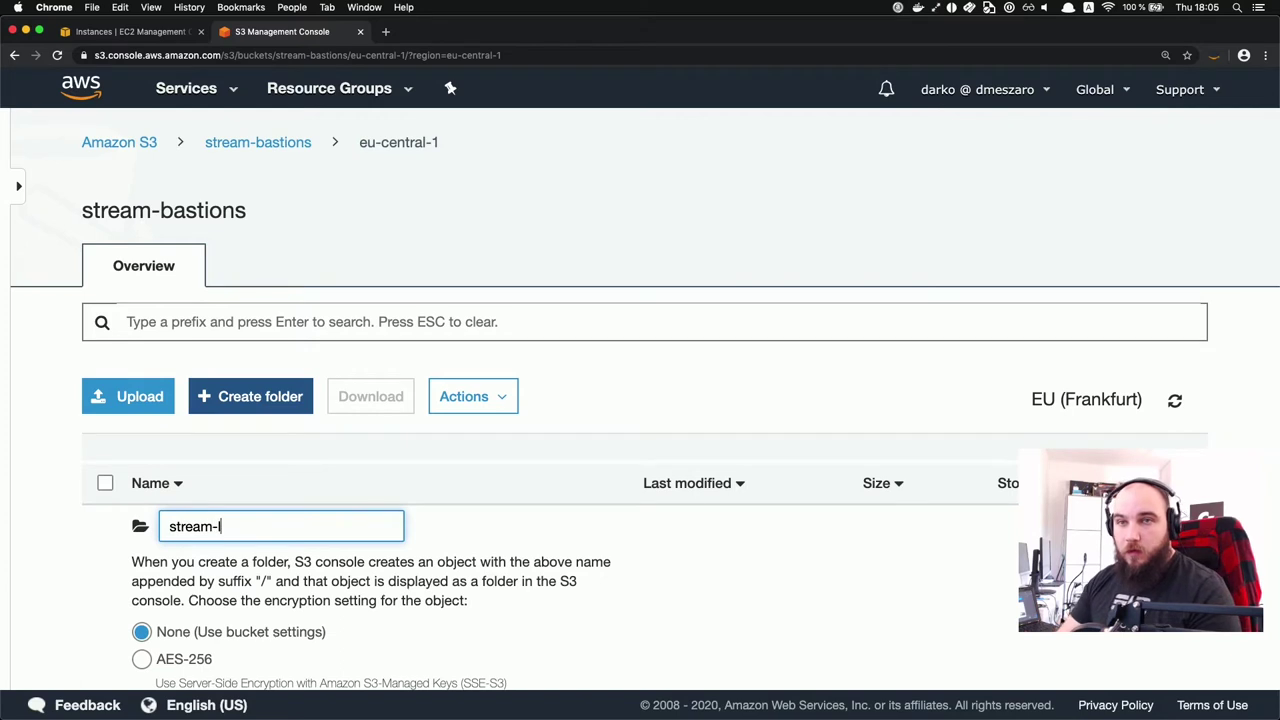
type("ogging")
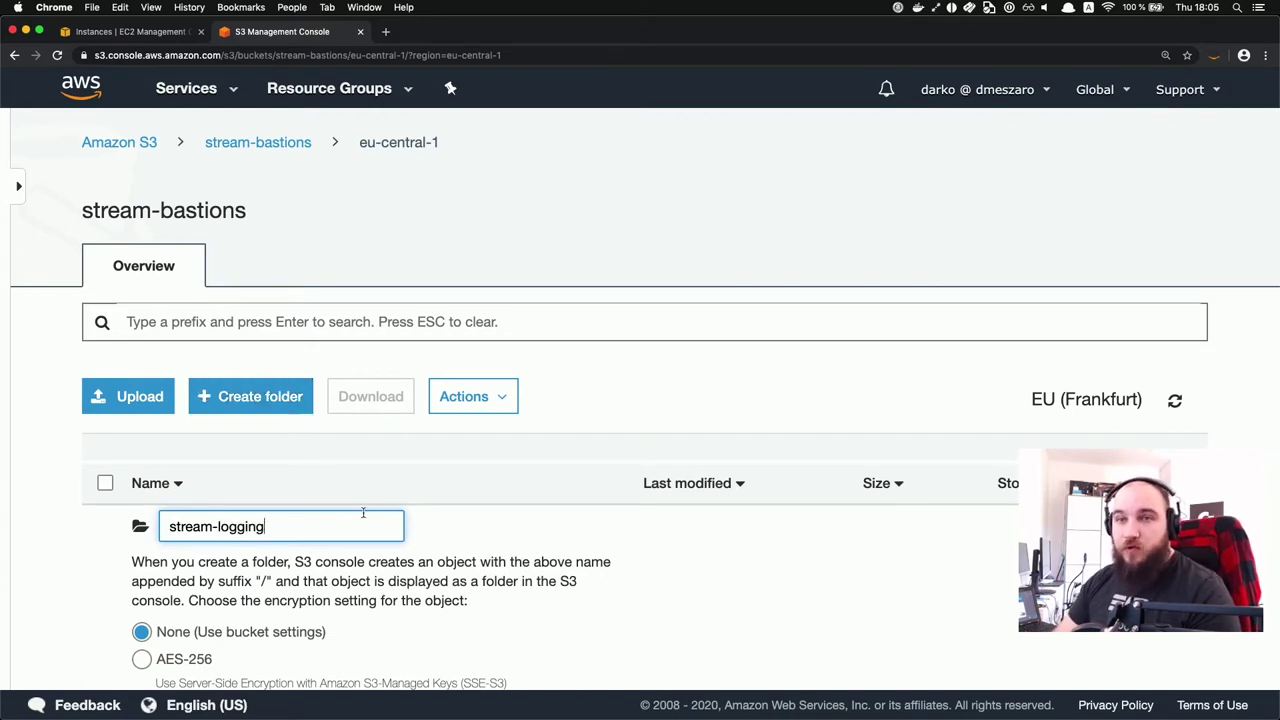
scroll(363, 513, "down", 3)
left_click(177, 607)
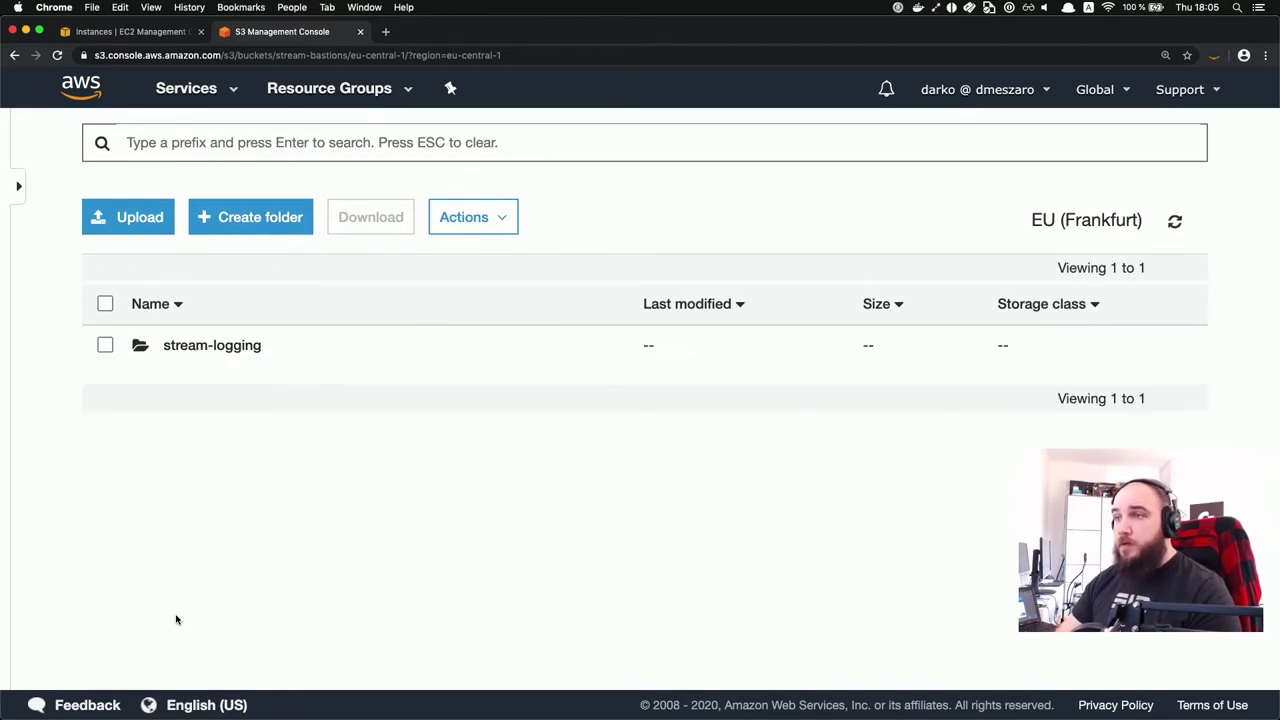
left_click(212, 352)
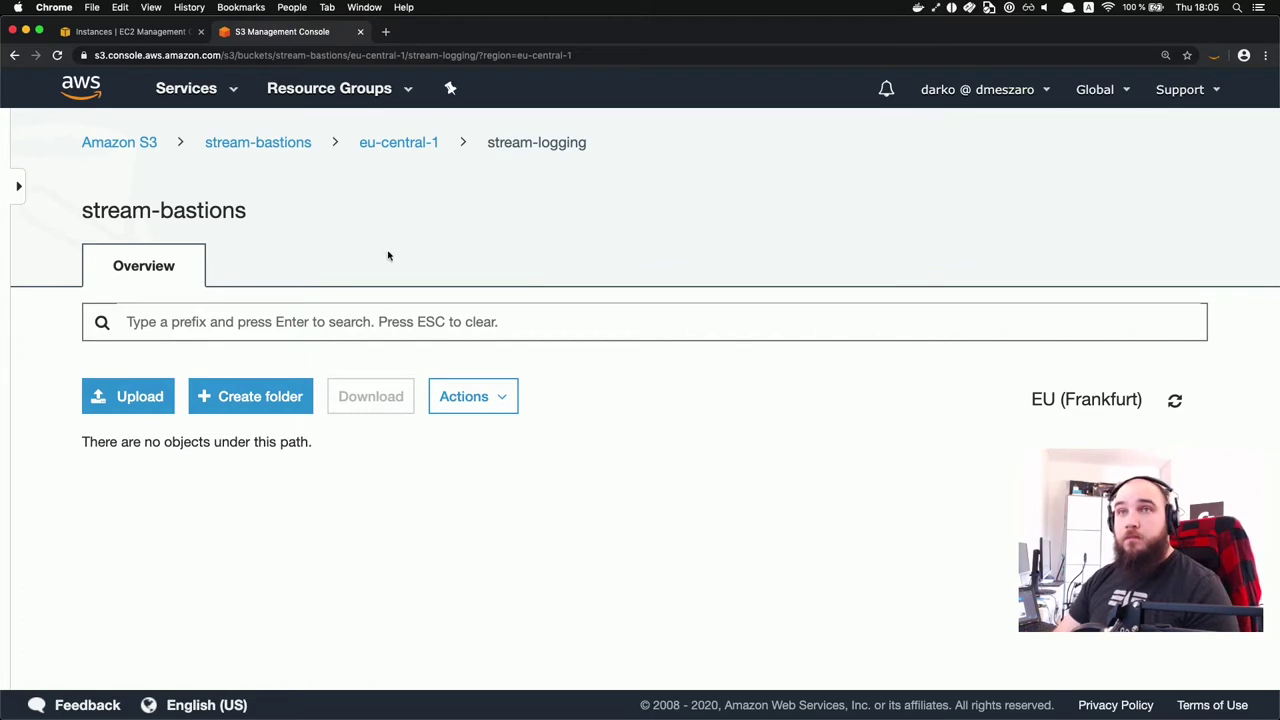
left_click(399, 143)
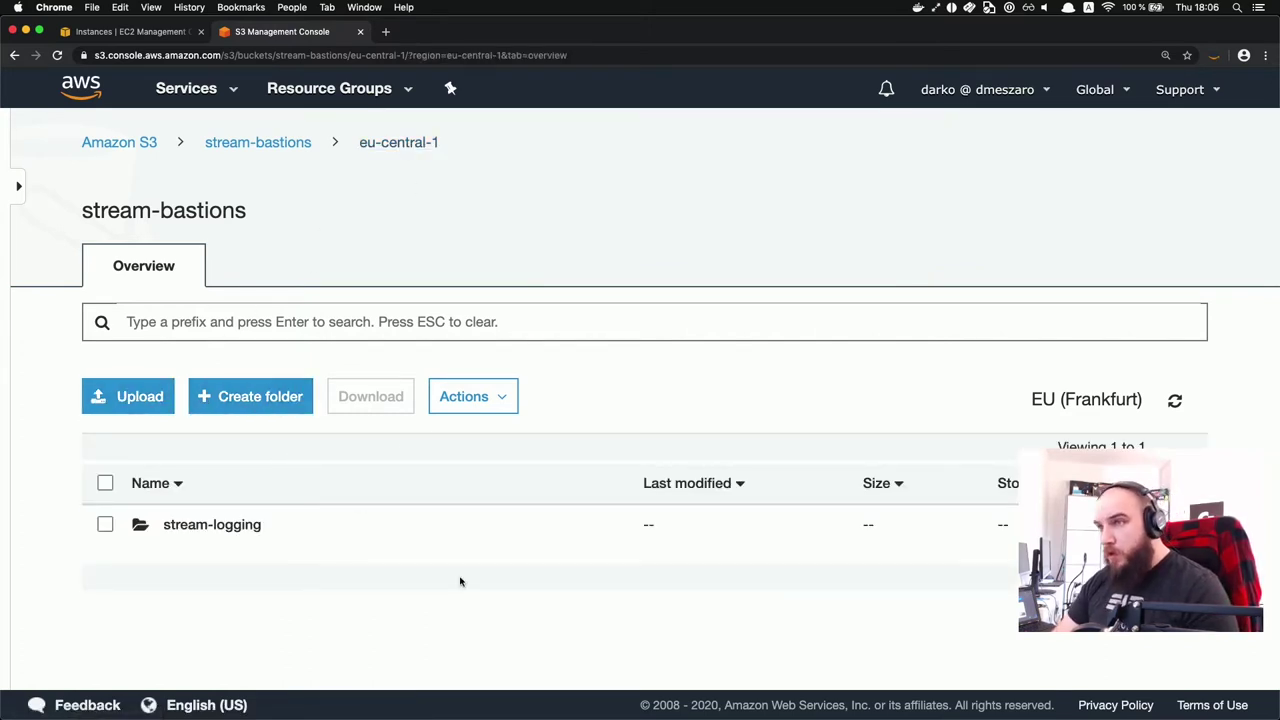
Step: Find the IAM service and open its console at a larger page size
left_click(188, 92)
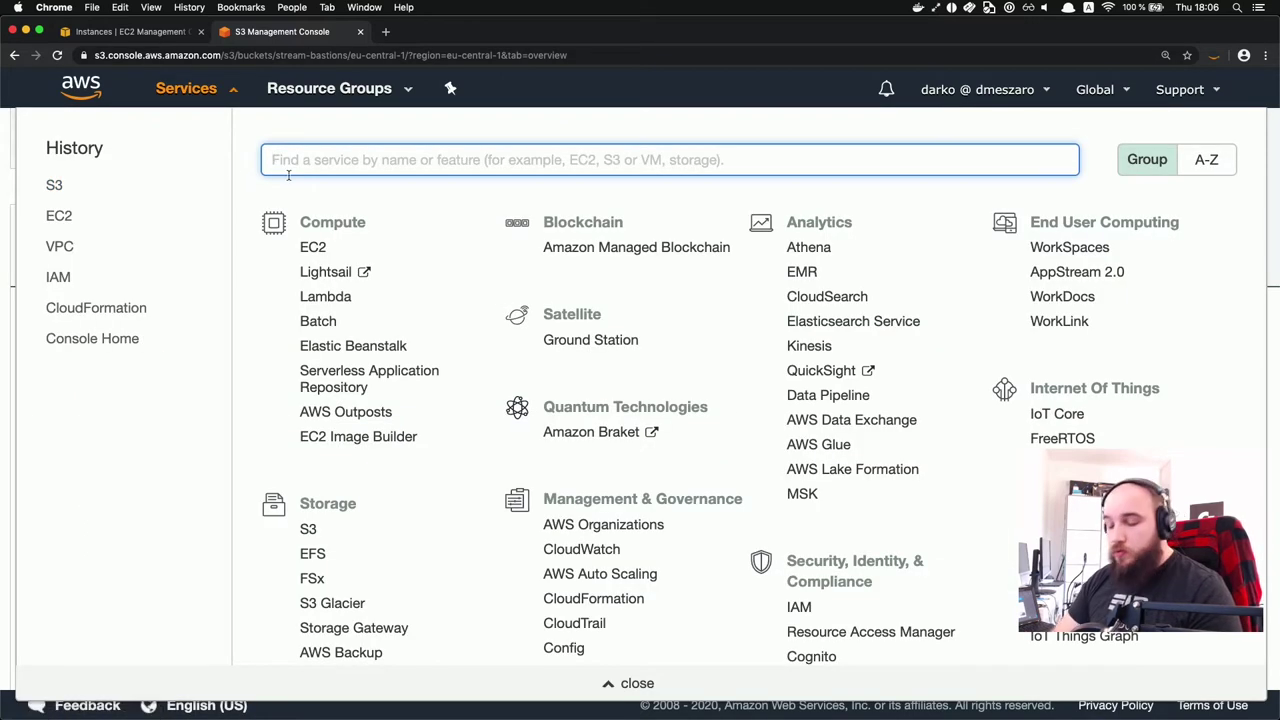
type("iam")
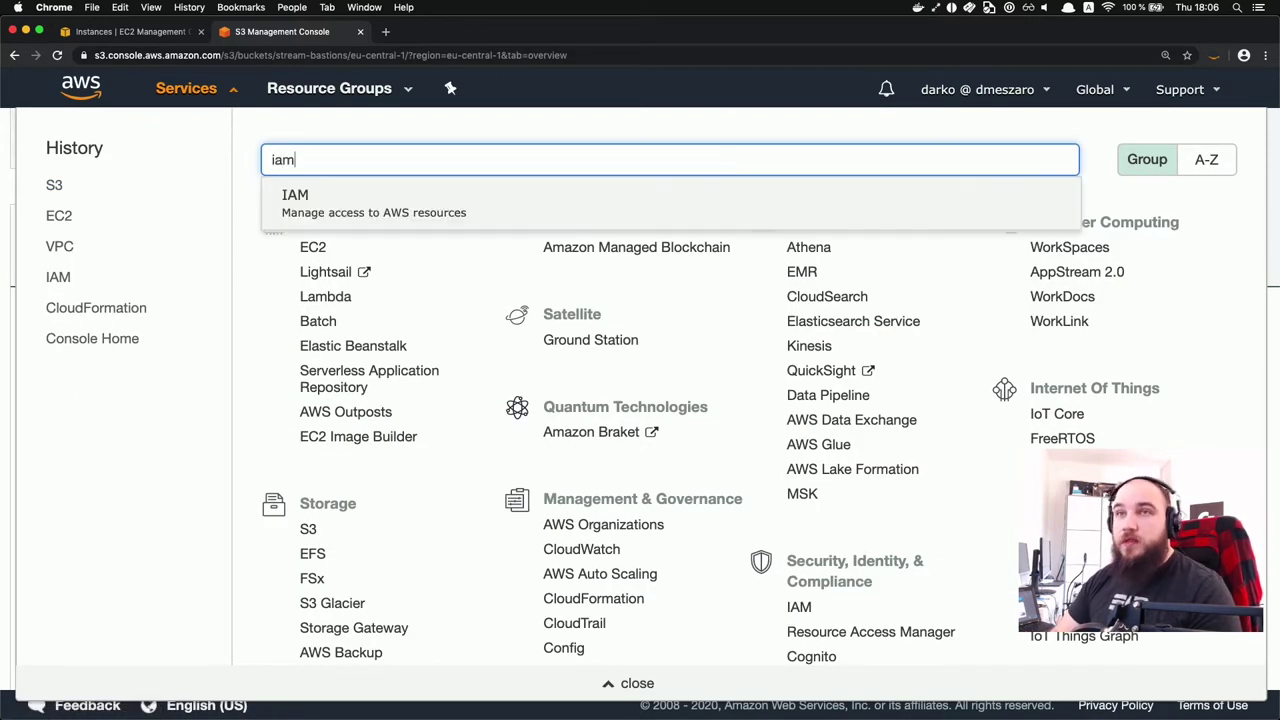
left_click(346, 206)
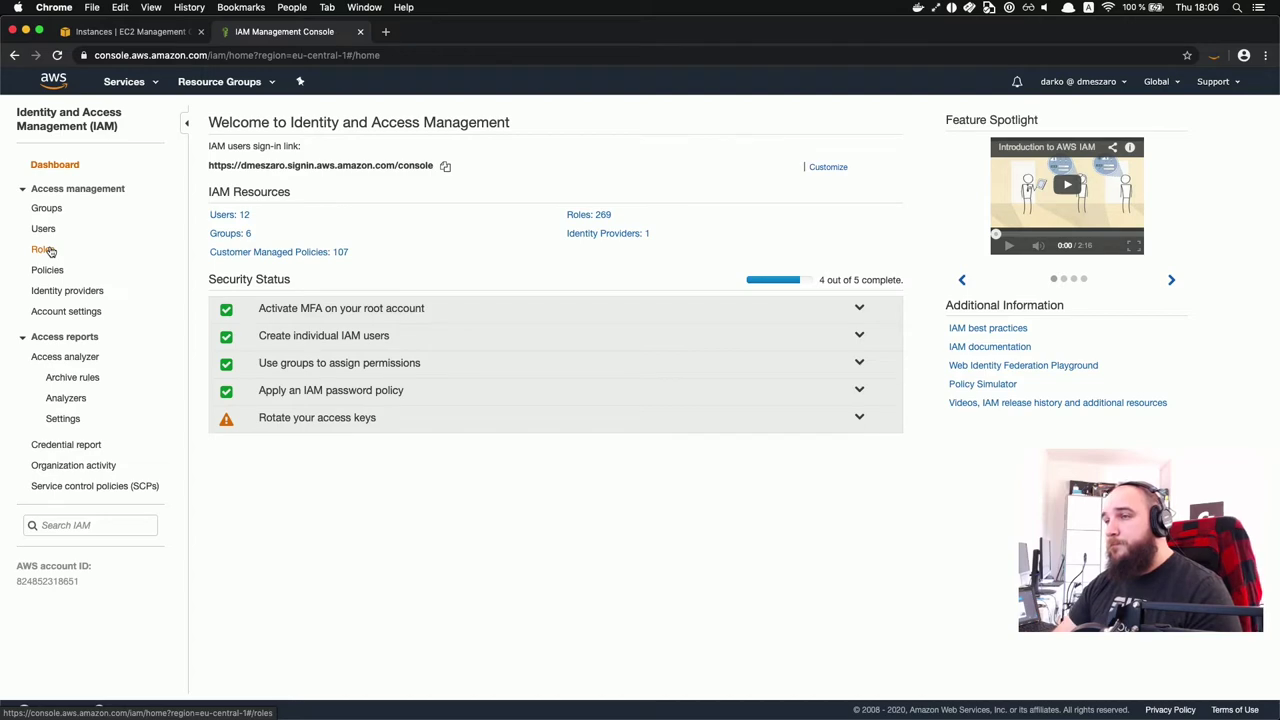
key("super+equal")
key("super+equal")
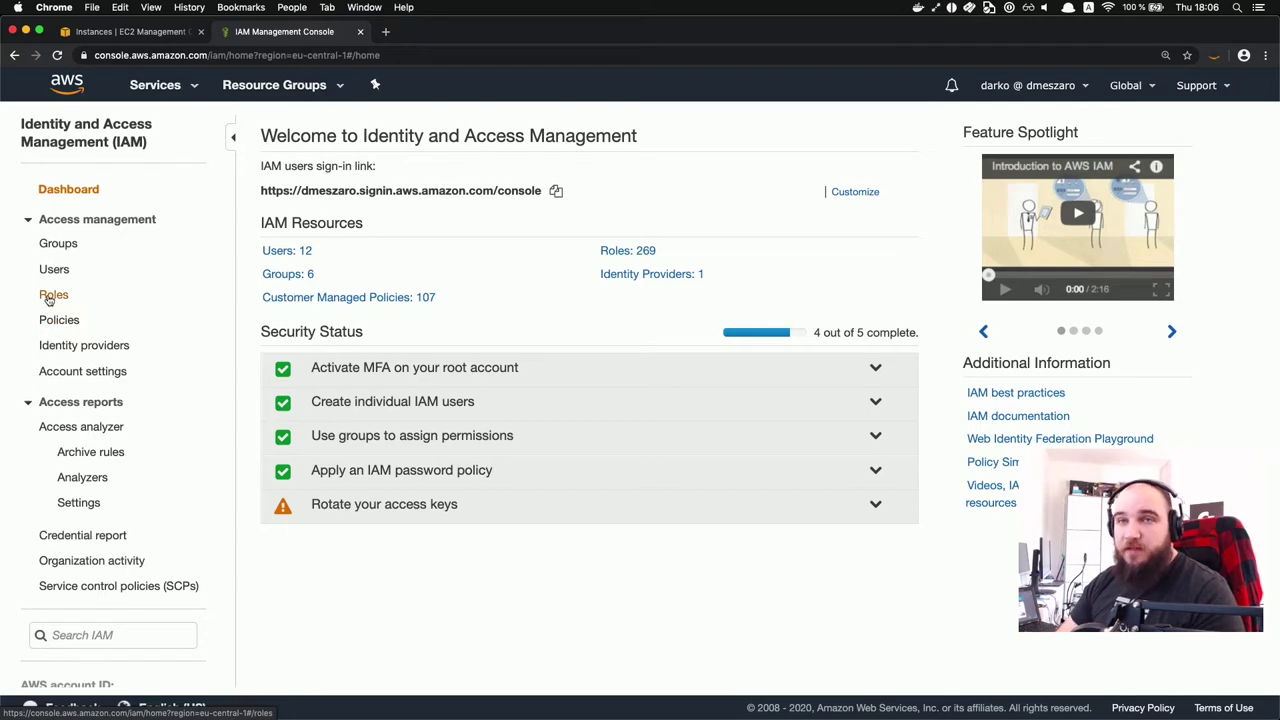
Step: Start a new IAM role for an AWS service with the EC2 use case and continue to its permissions
left_click(52, 295)
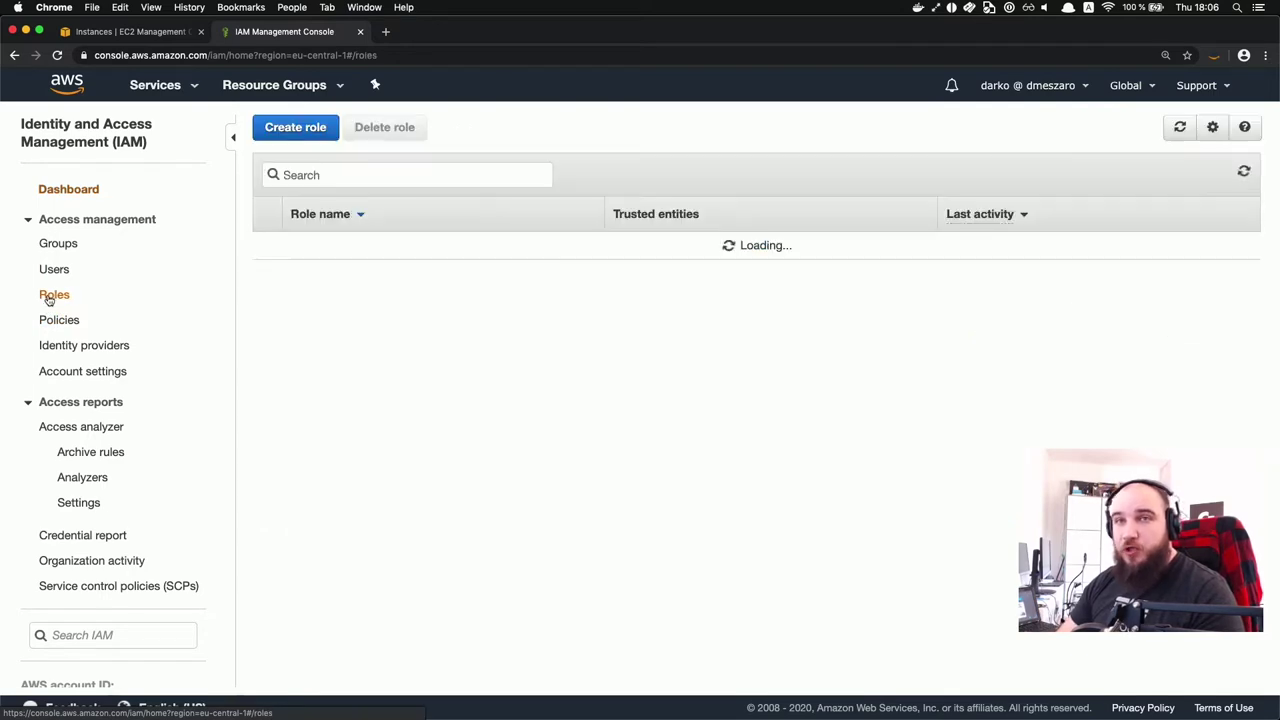
left_click(305, 126)
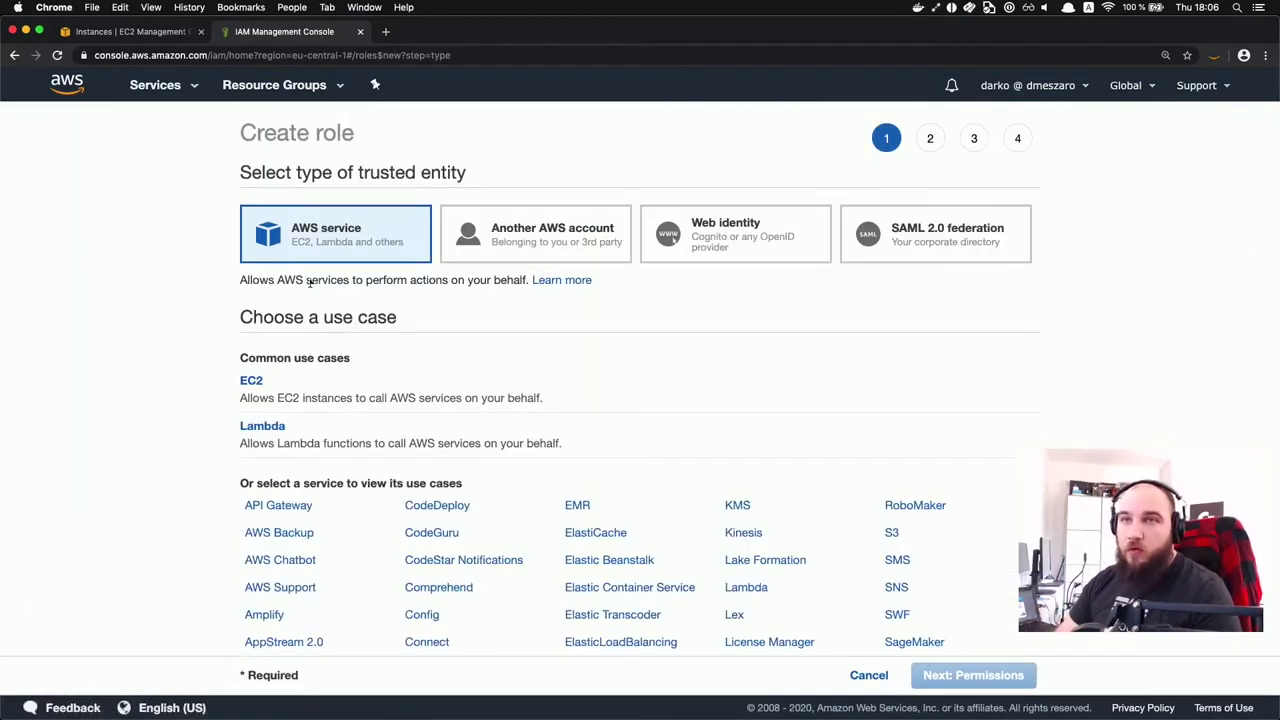
left_click(310, 397)
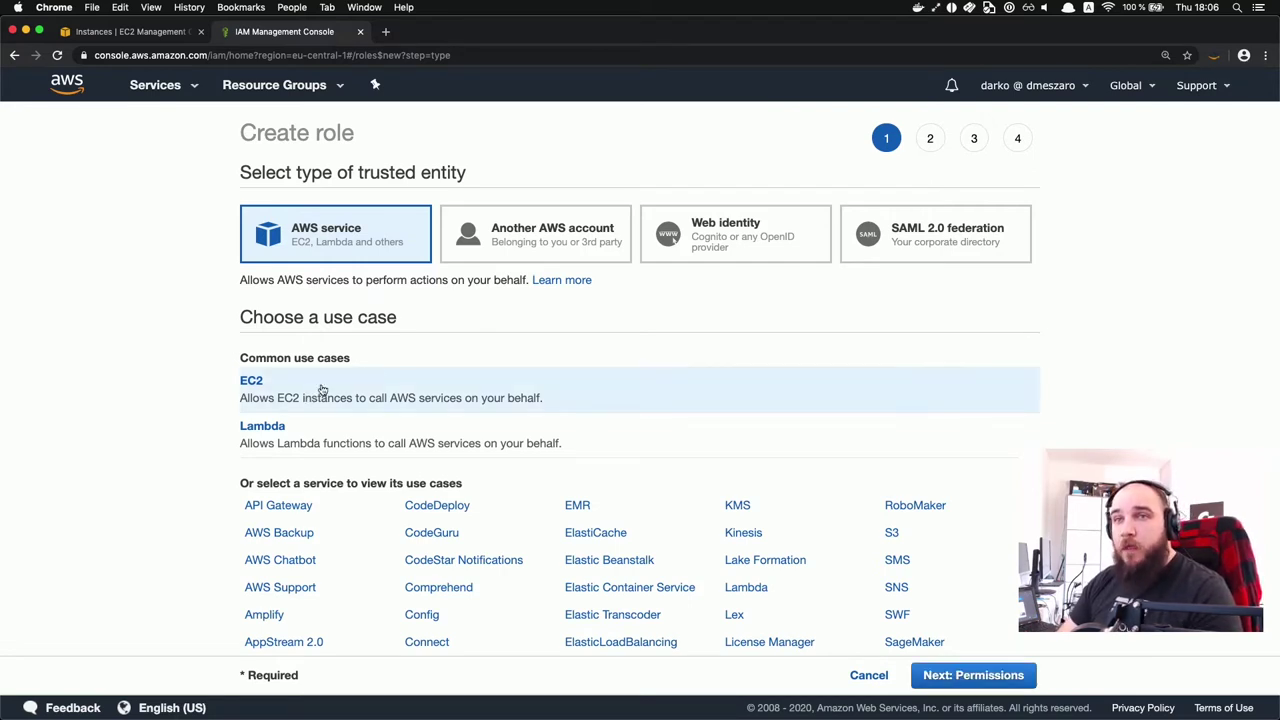
left_click(942, 677)
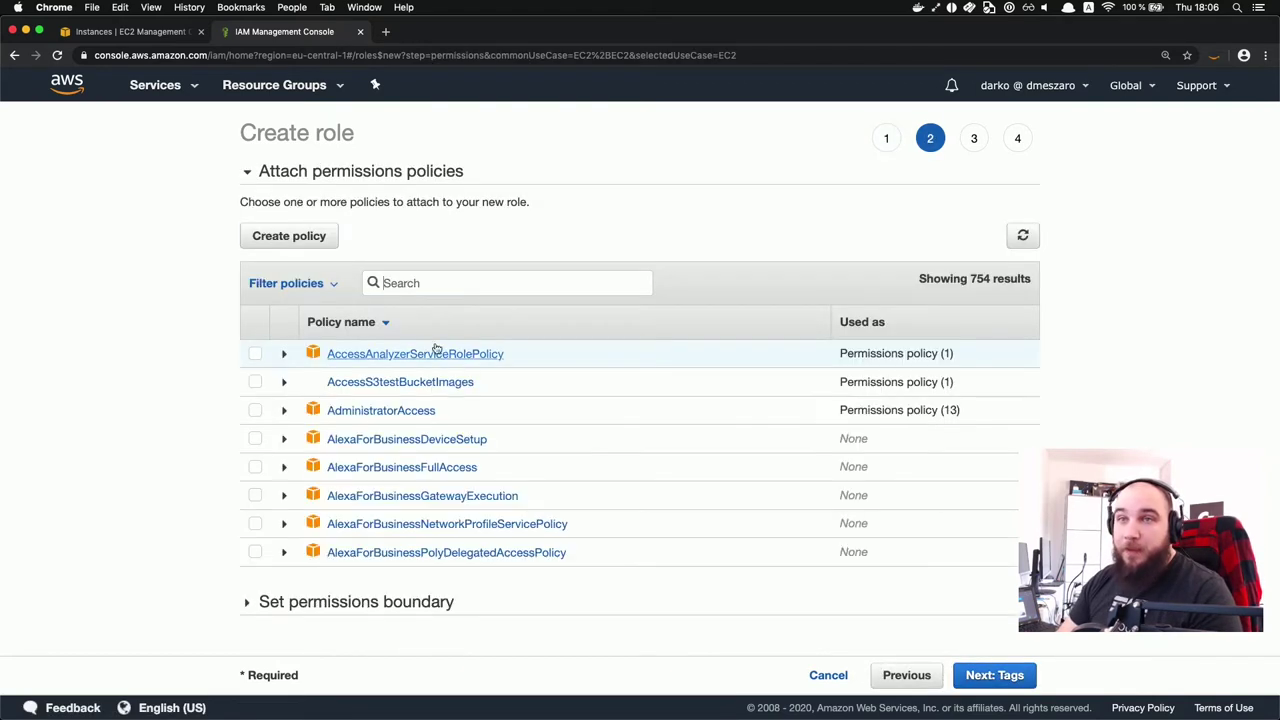
Step: Start a new permissions policy for the role and choose S3 as its service
left_click(288, 235)
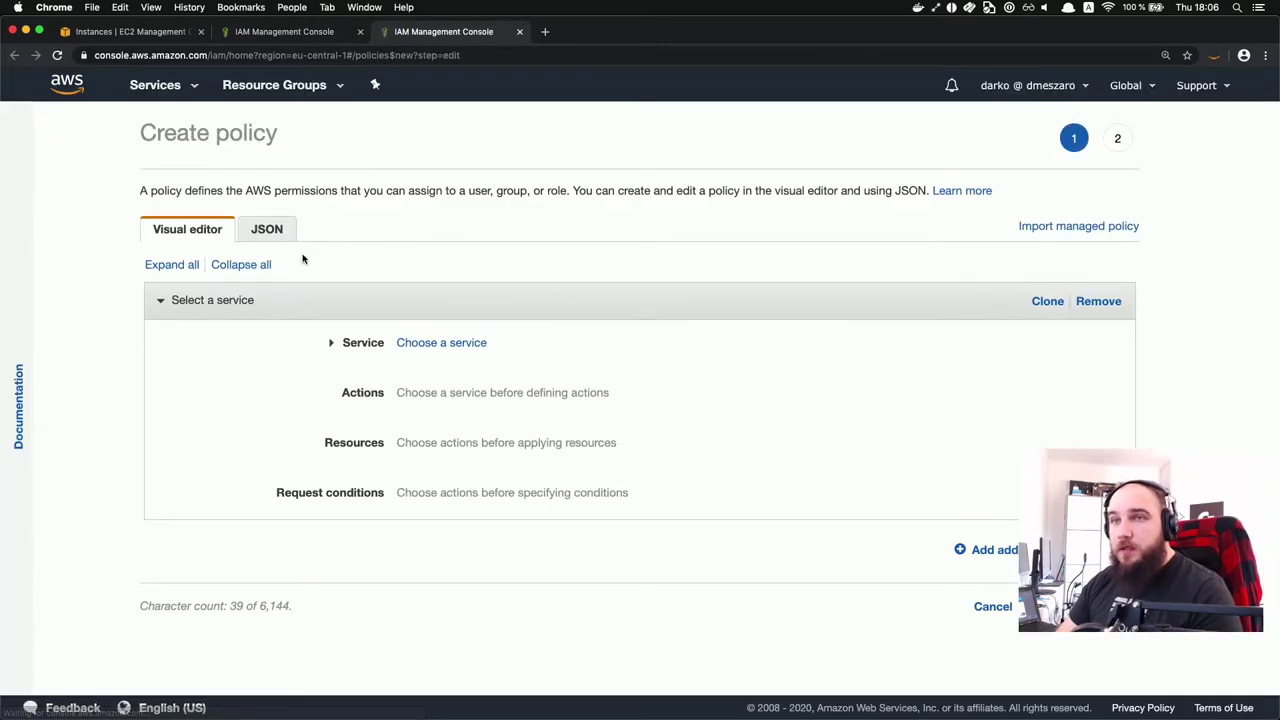
left_click(425, 343)
type("s3")
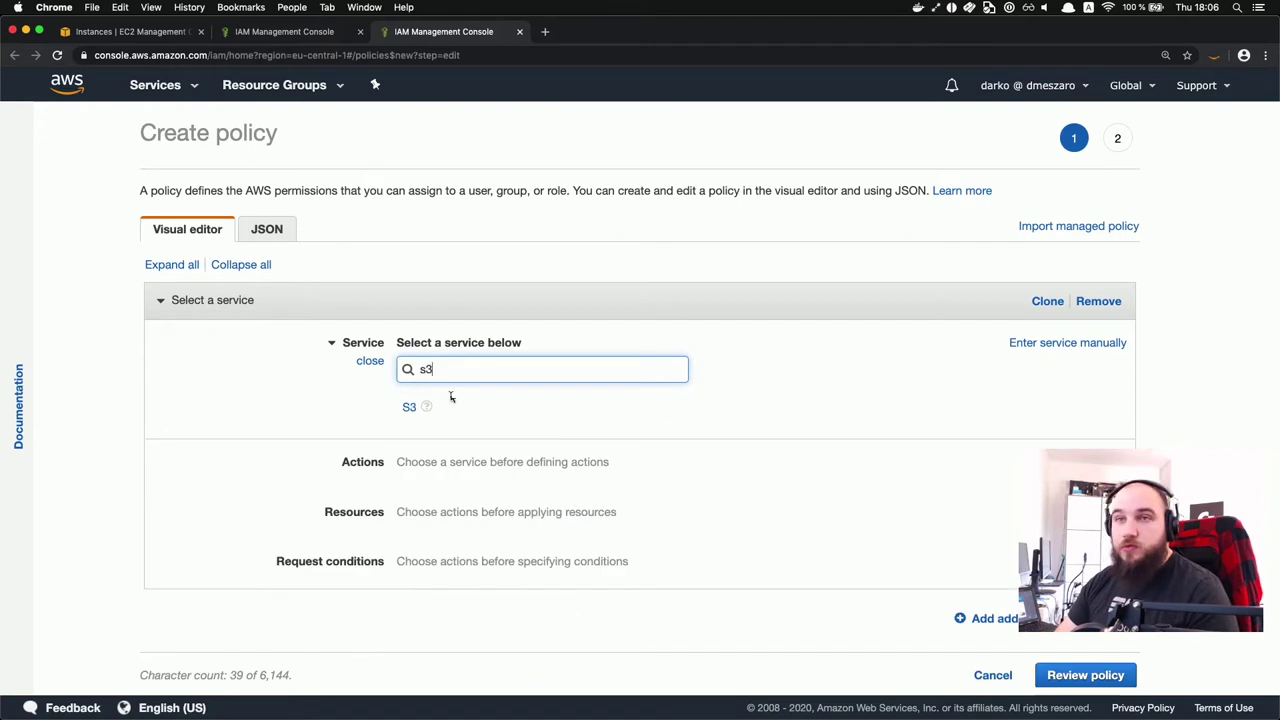
left_click(426, 407)
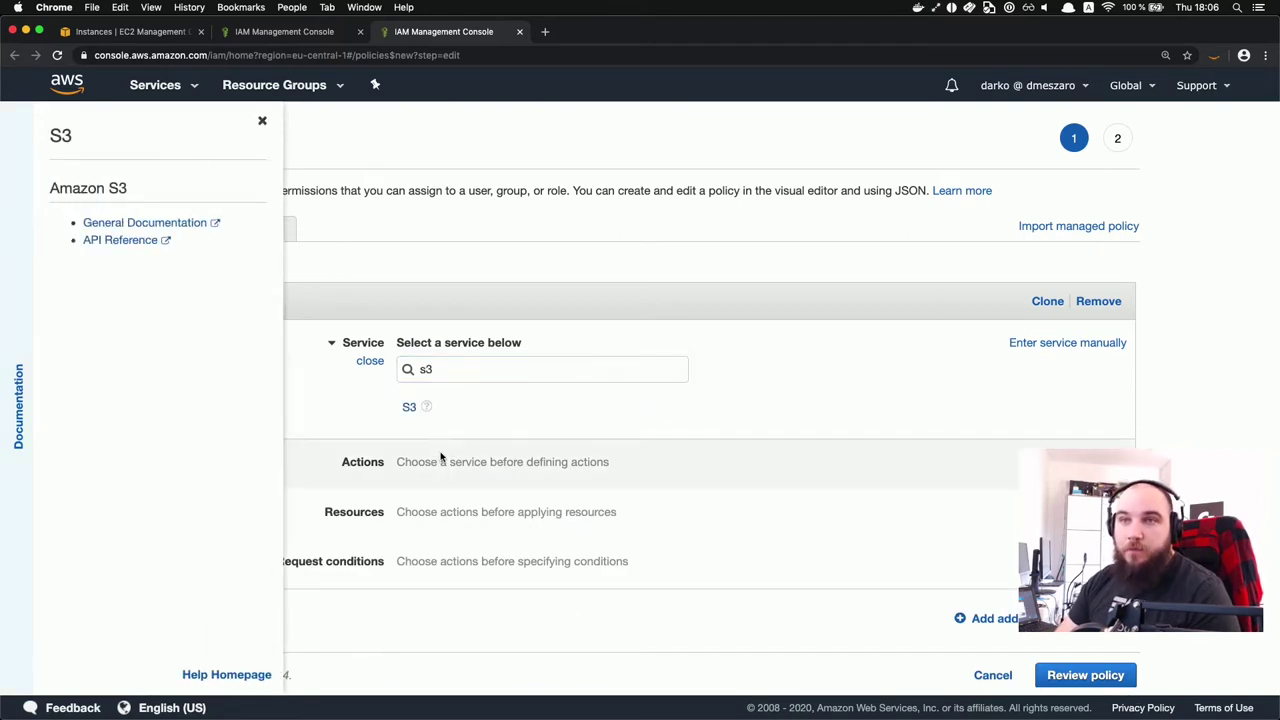
left_click(263, 121)
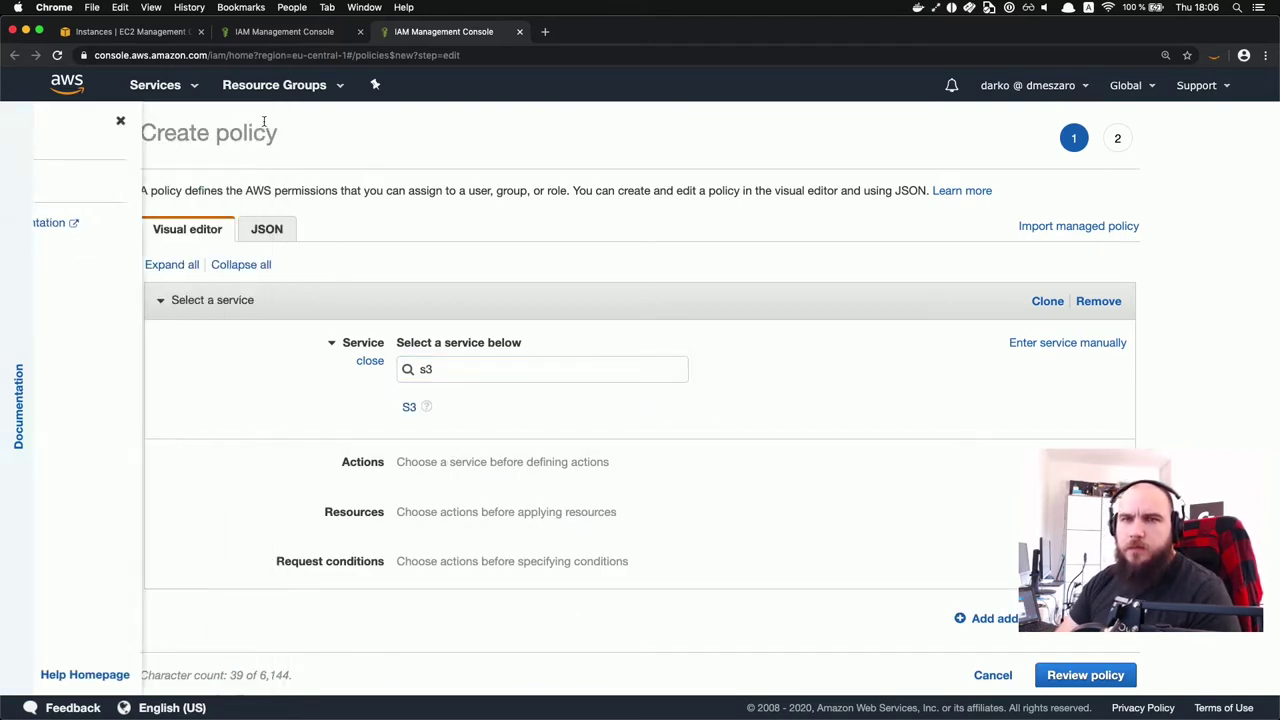
left_click(445, 418)
scroll(465, 441, "down", 2)
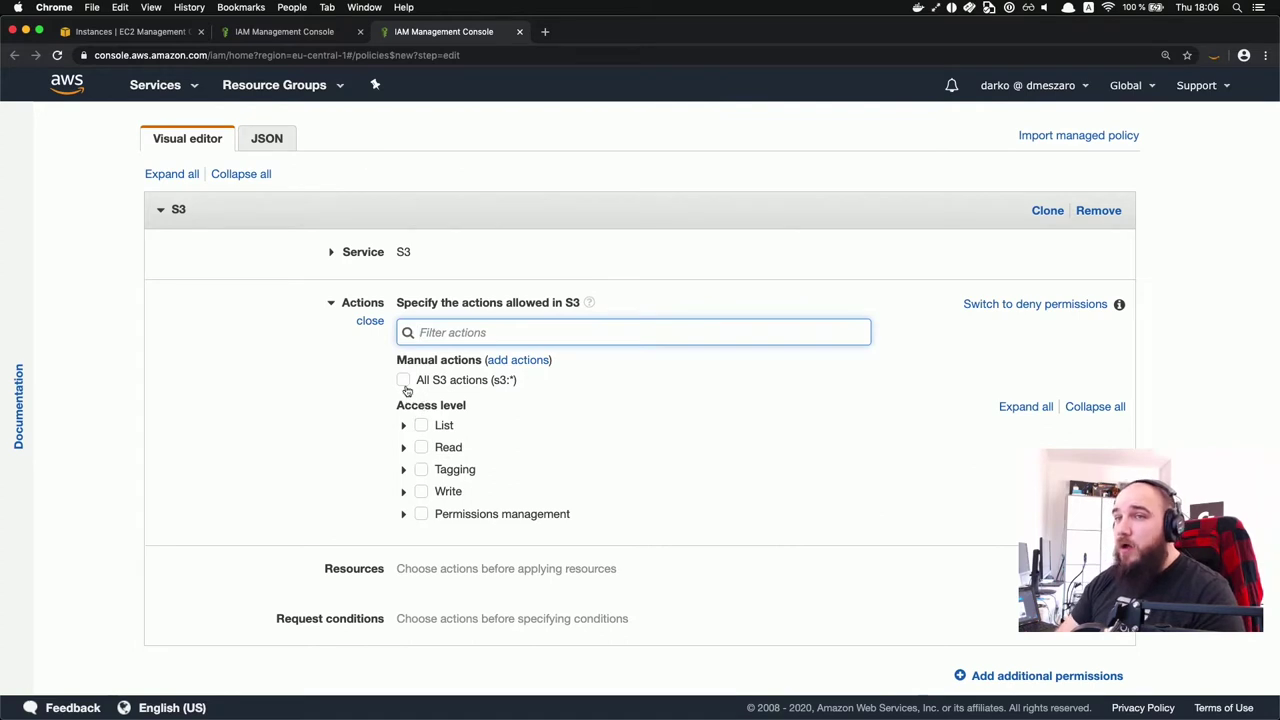
Step: Allow all S3 actions of the Read access level in the policy
left_click(404, 449)
left_click(404, 450)
left_click(422, 449)
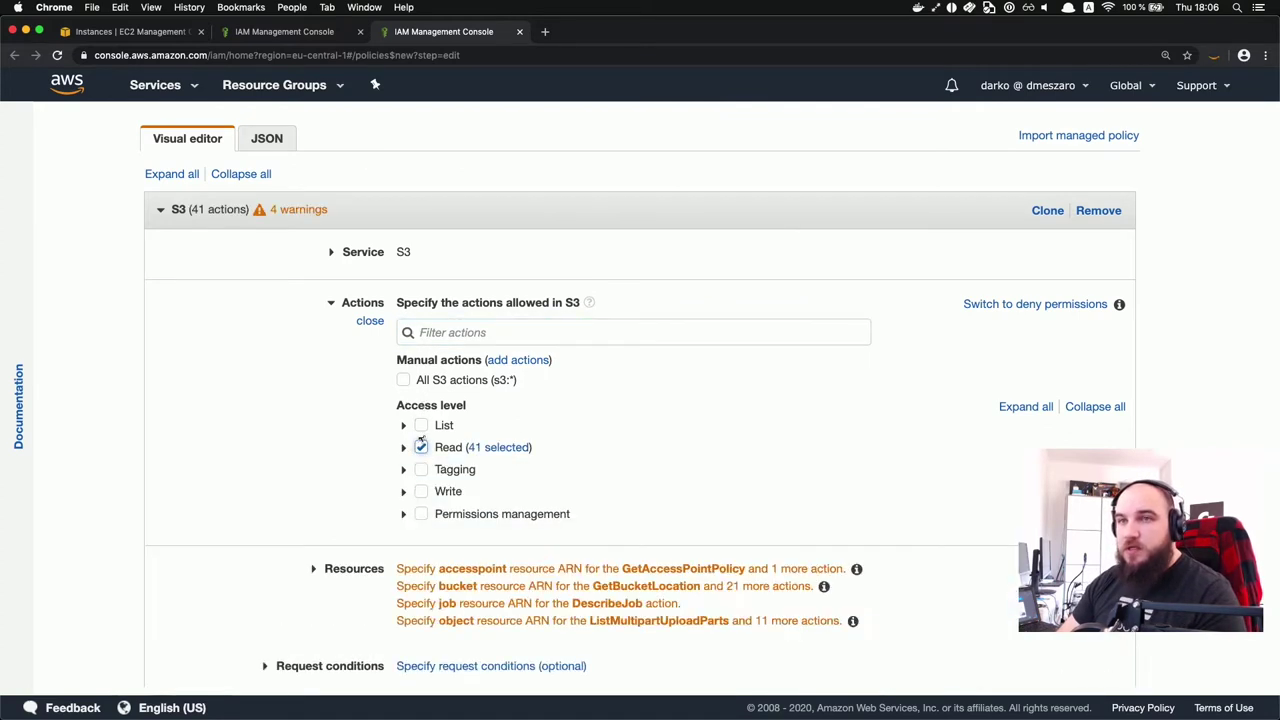
Step: Allow all S3 actions of the List and Write access levels in the policy
left_click(421, 426)
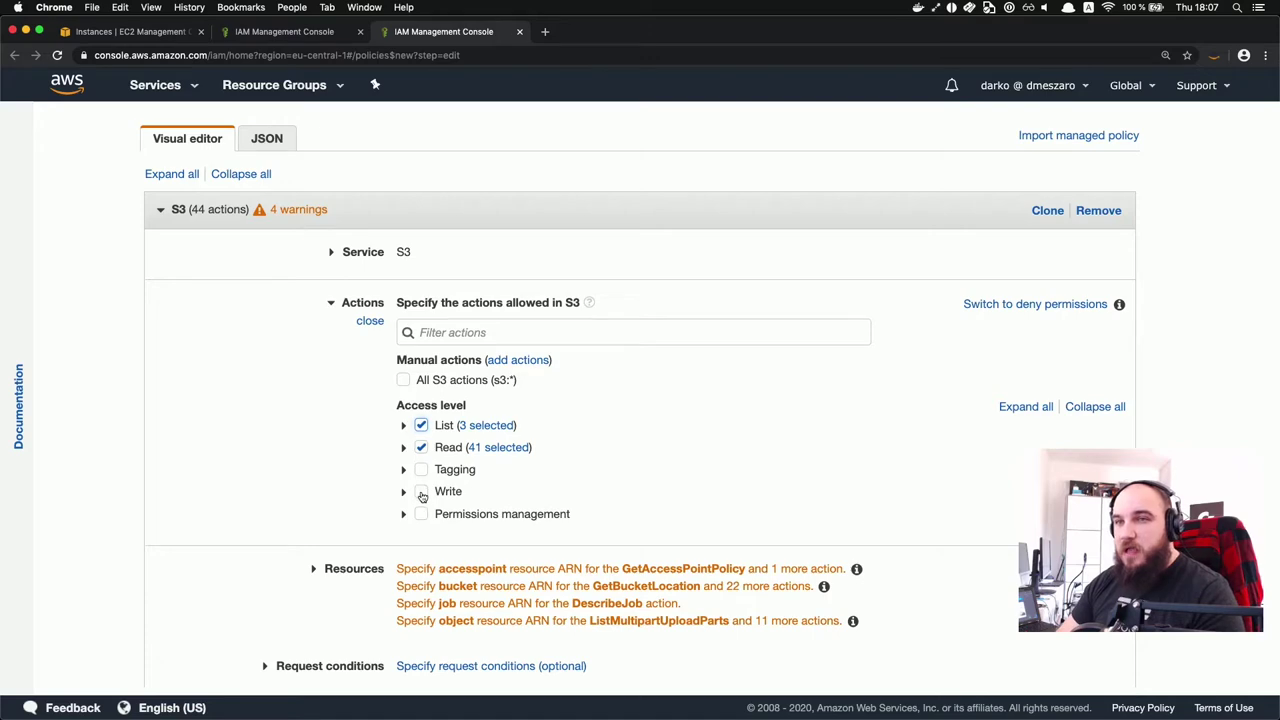
left_click(421, 492)
scroll(422, 497, "down", 3)
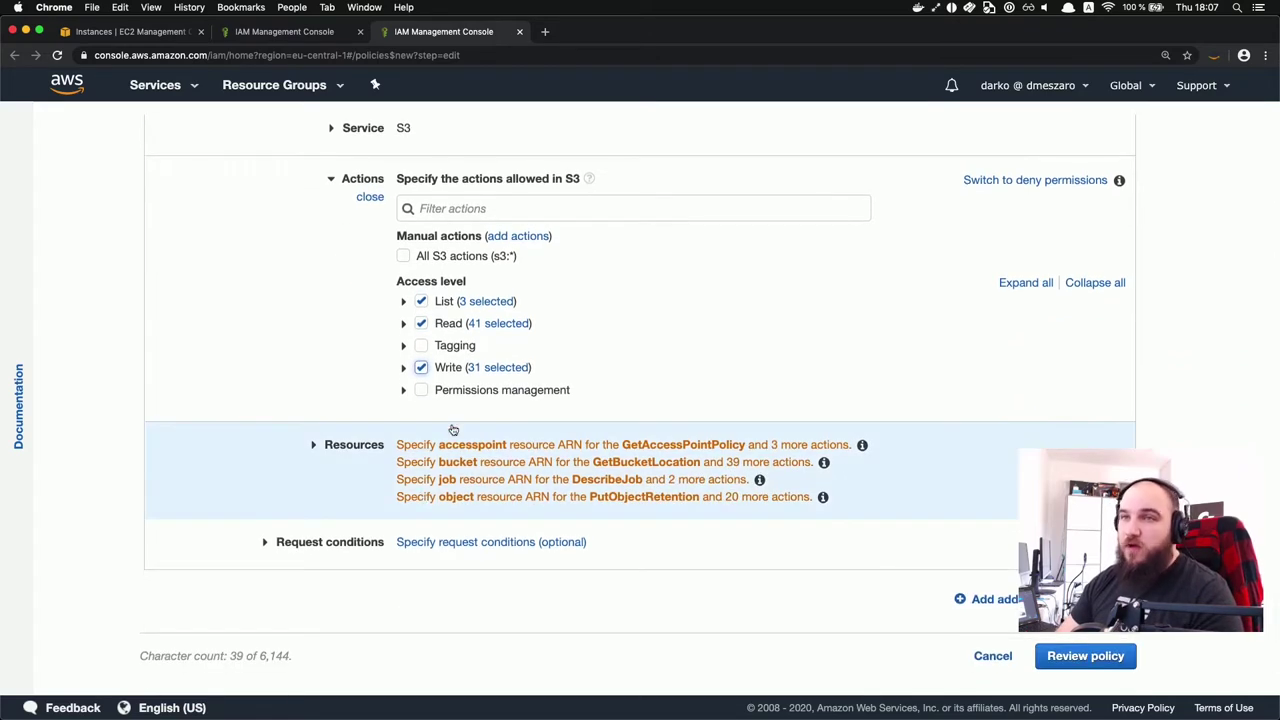
Step: Examine the individual actions included in the Write access level and collapse their list again
left_click(403, 367)
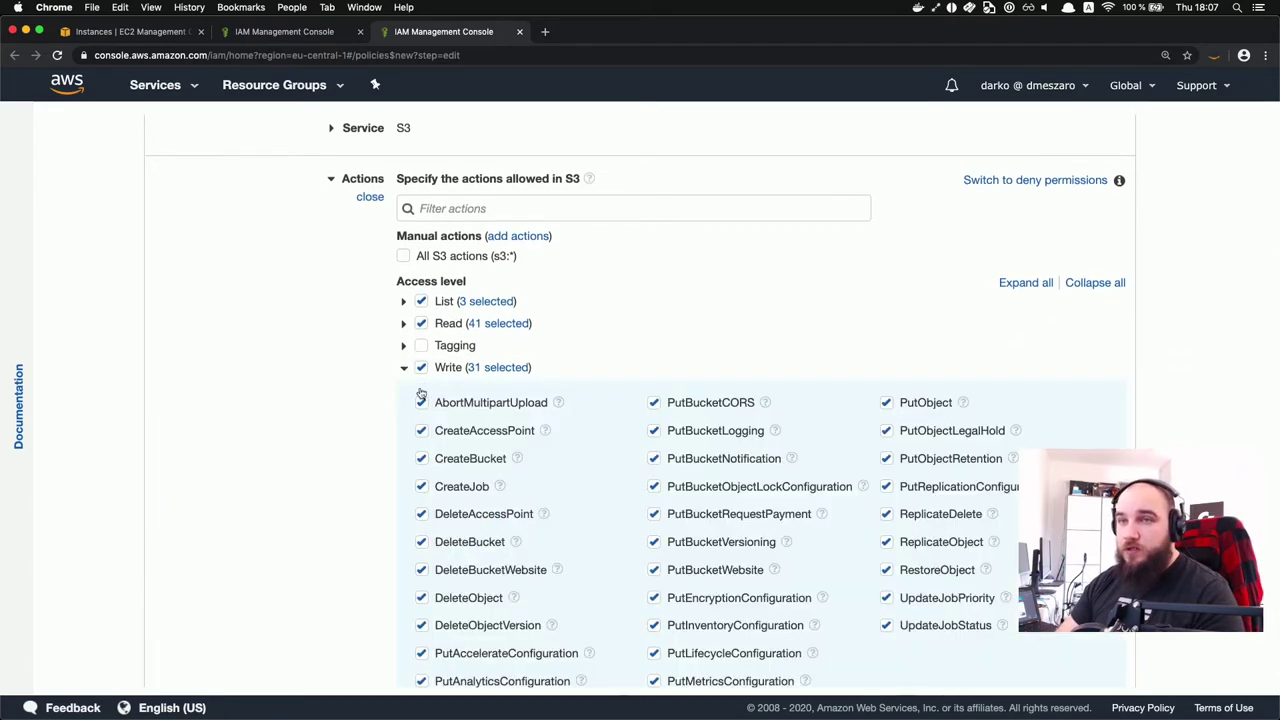
scroll(626, 520, "down", 5)
scroll(627, 521, "down", 1)
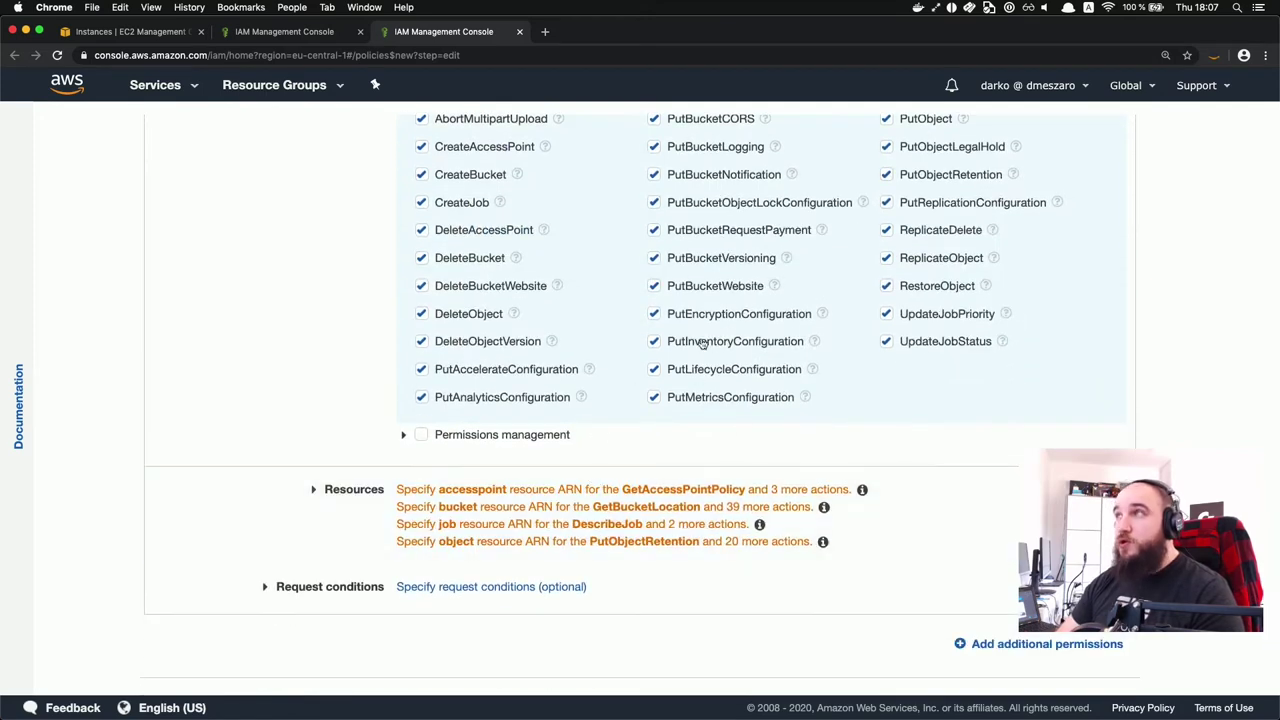
scroll(640, 388, "up", 1)
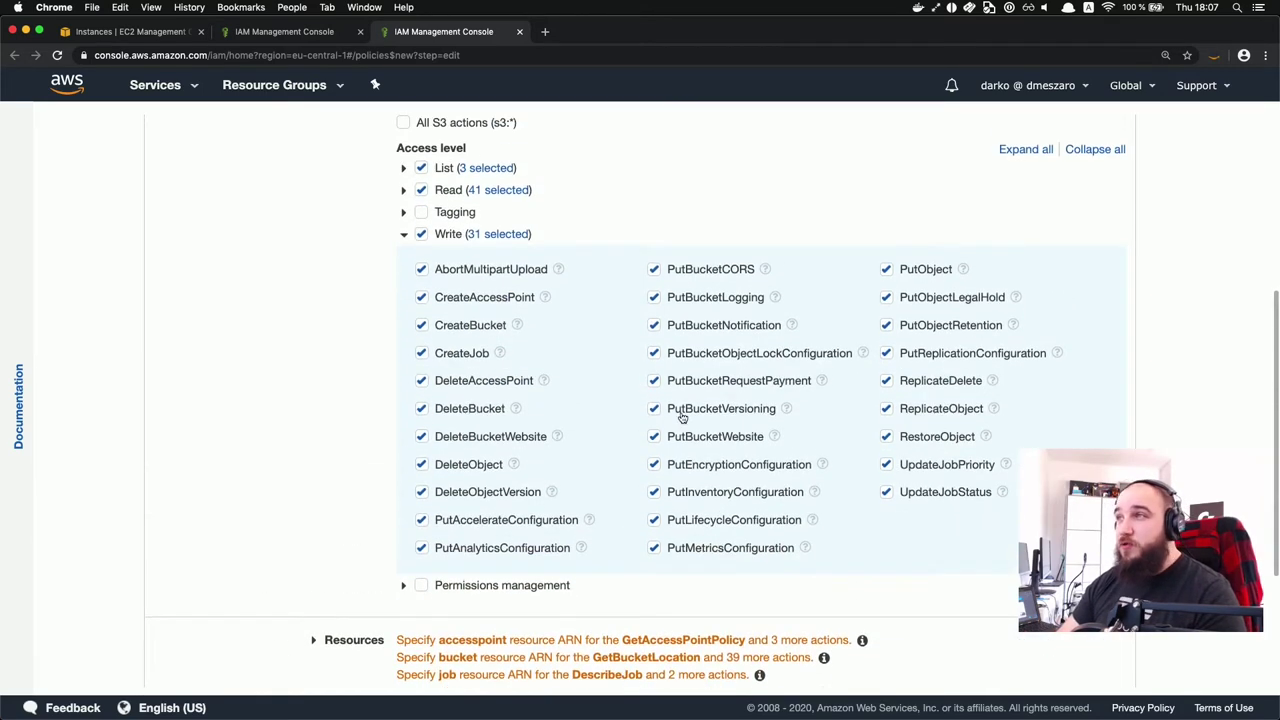
scroll(680, 411, "up", 3)
scroll(606, 481, "down", 1)
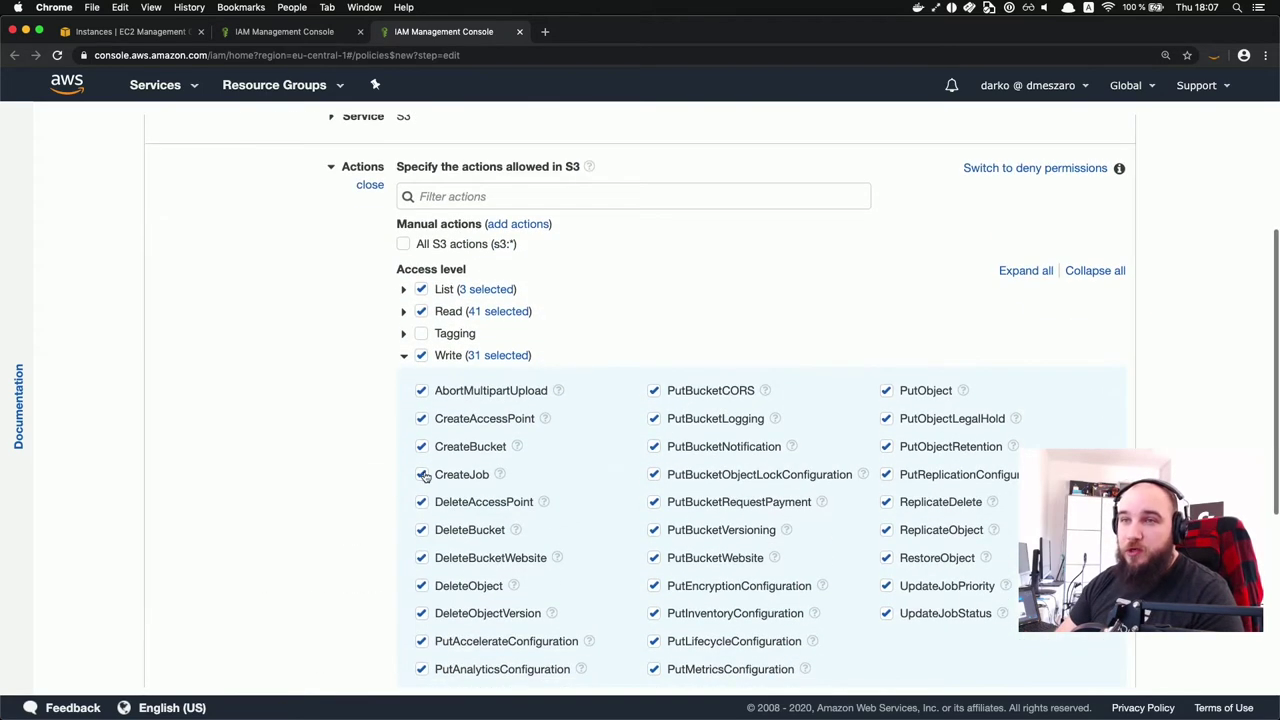
scroll(532, 440, "down", 4)
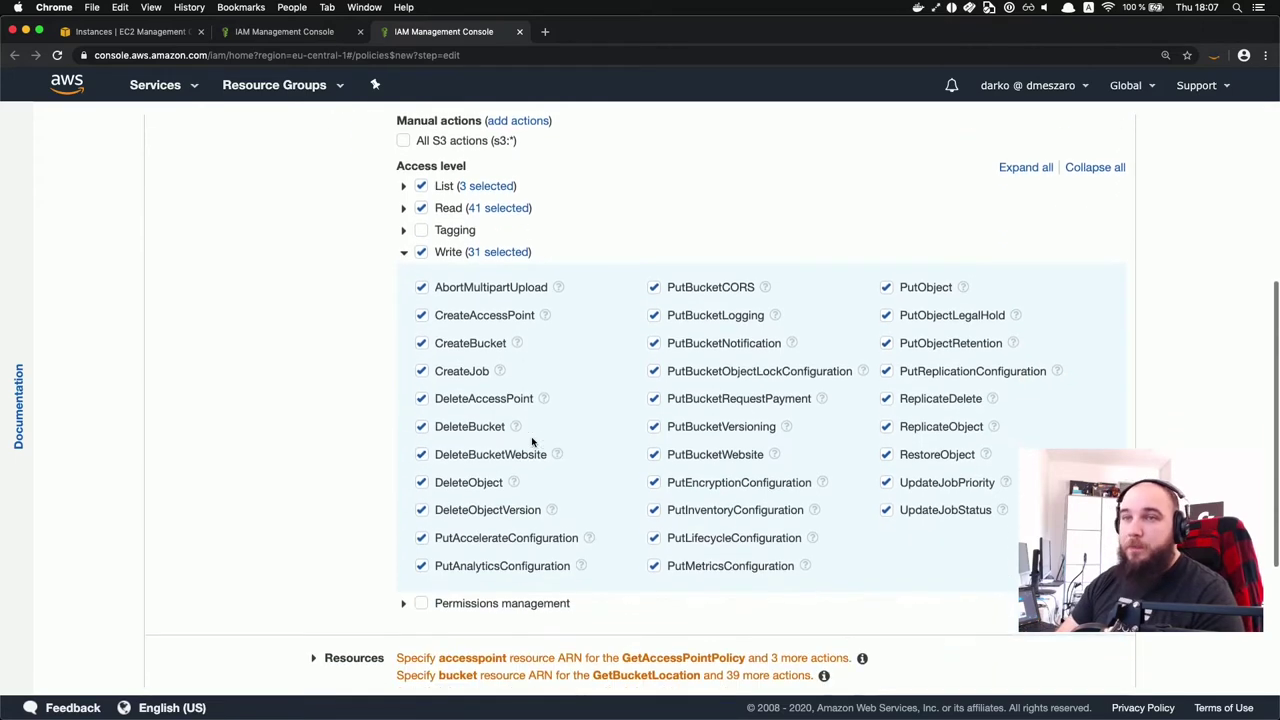
scroll(550, 383, "up", 3)
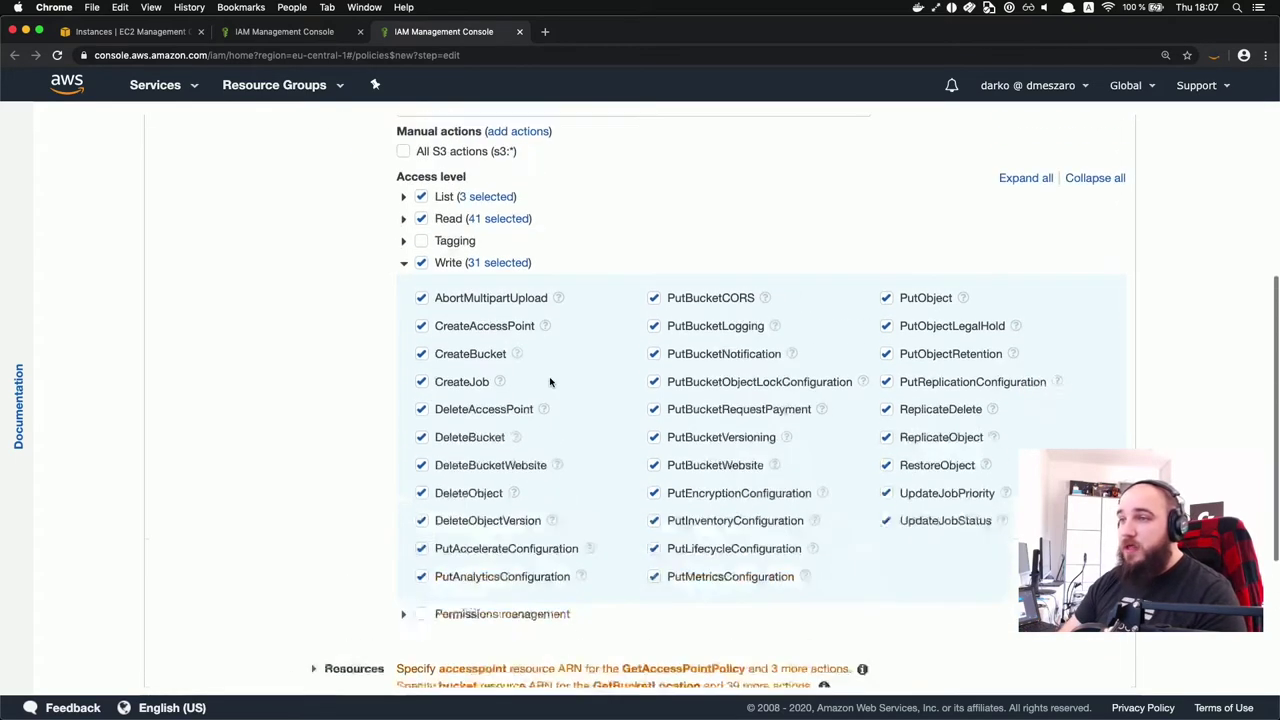
left_click(405, 284)
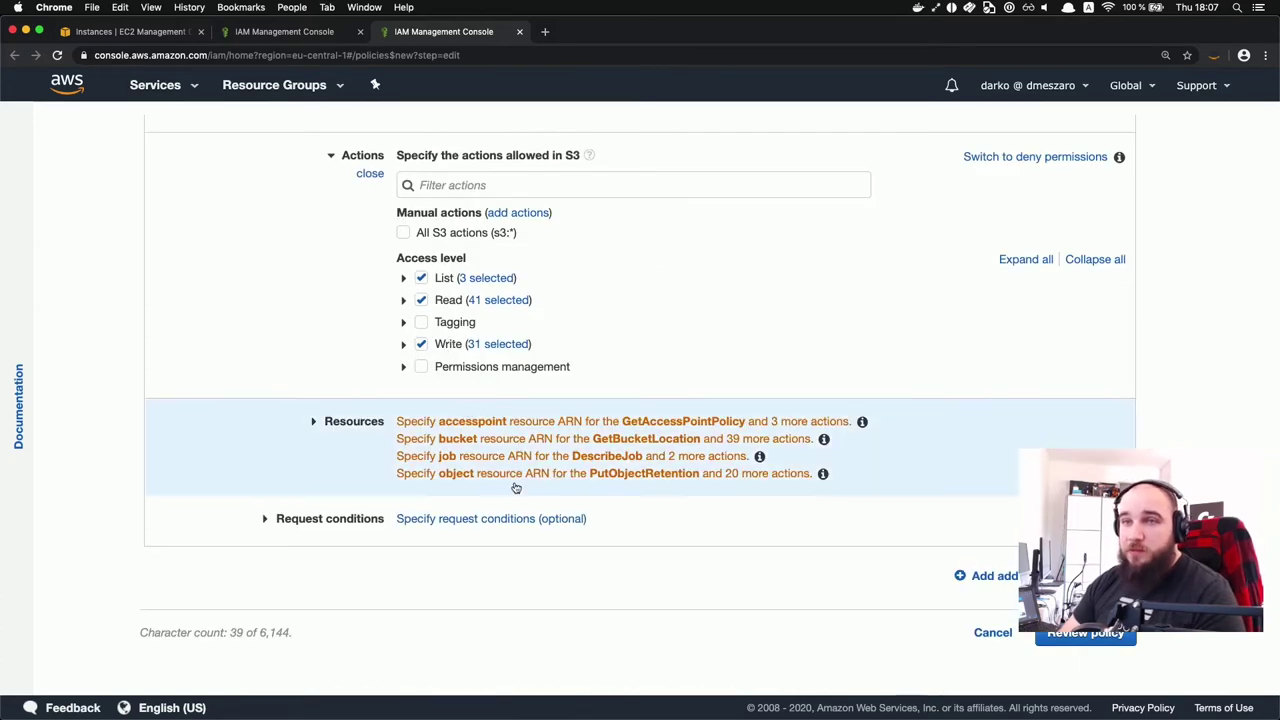
Step: Open the policy's resource settings and enter stream-bastions as the bucket name for a specific bucket ARN
left_click(505, 447)
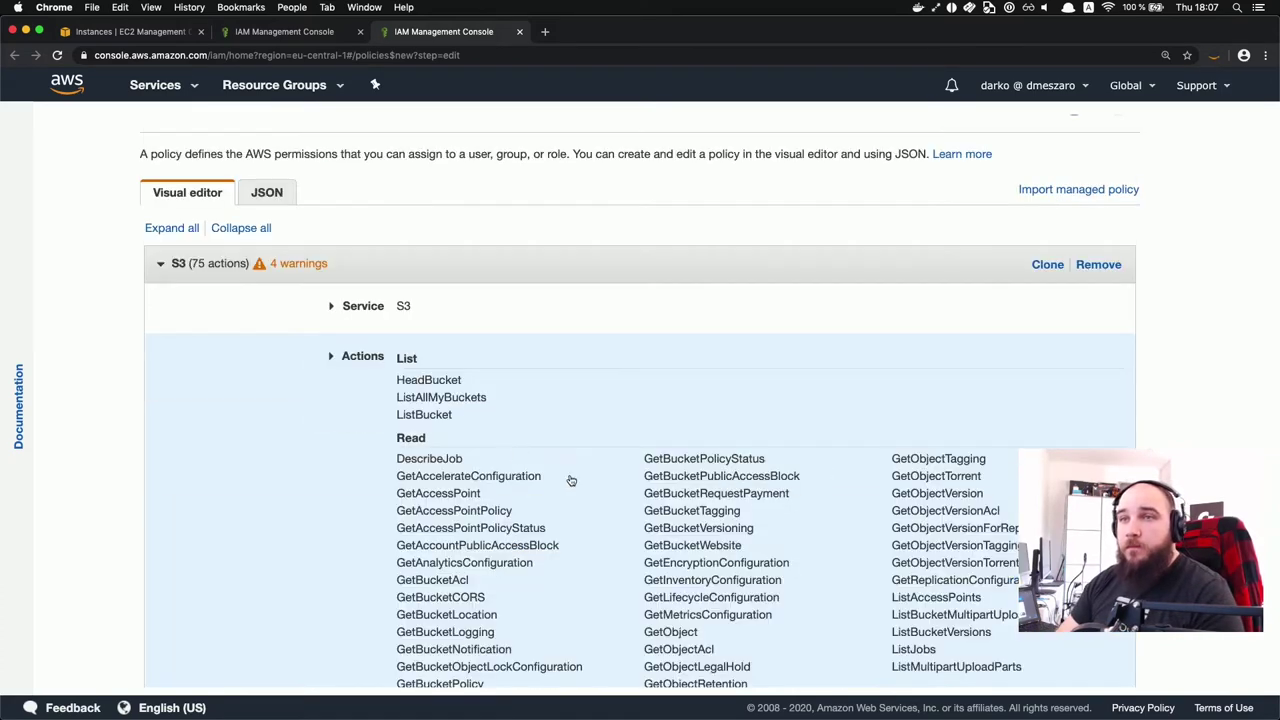
scroll(569, 480, "down", 2)
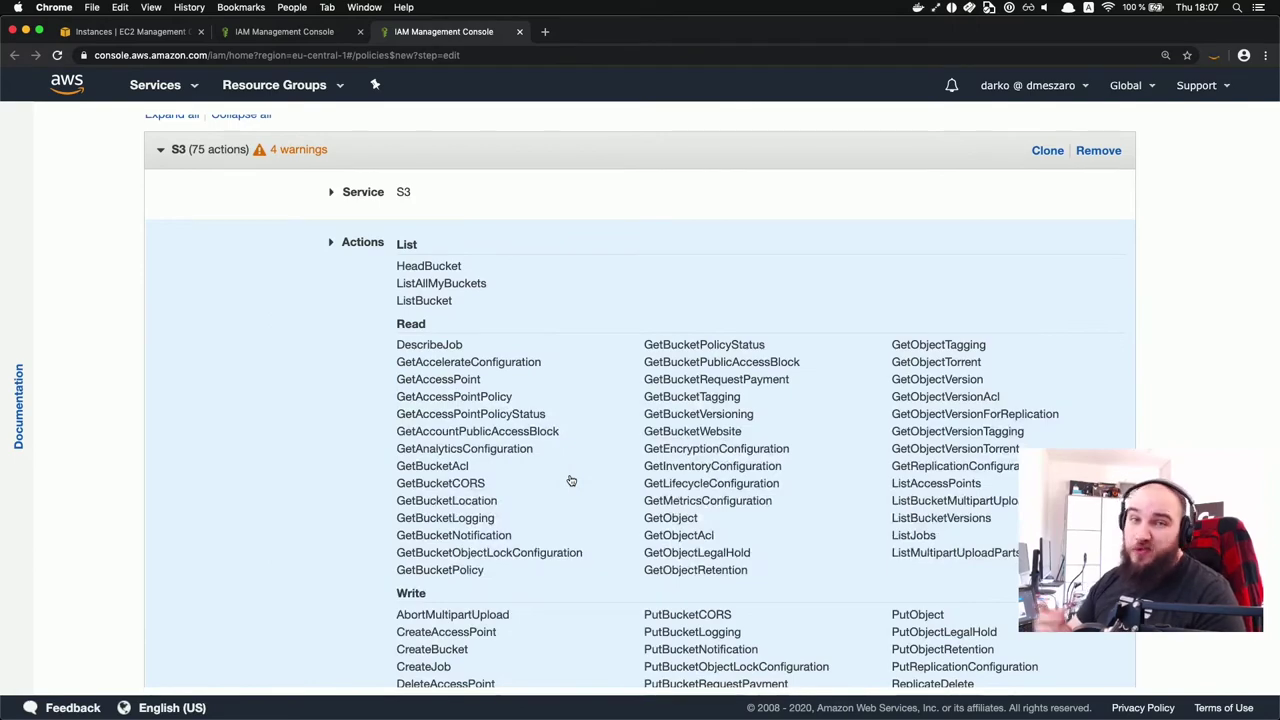
scroll(571, 481, "down", 6)
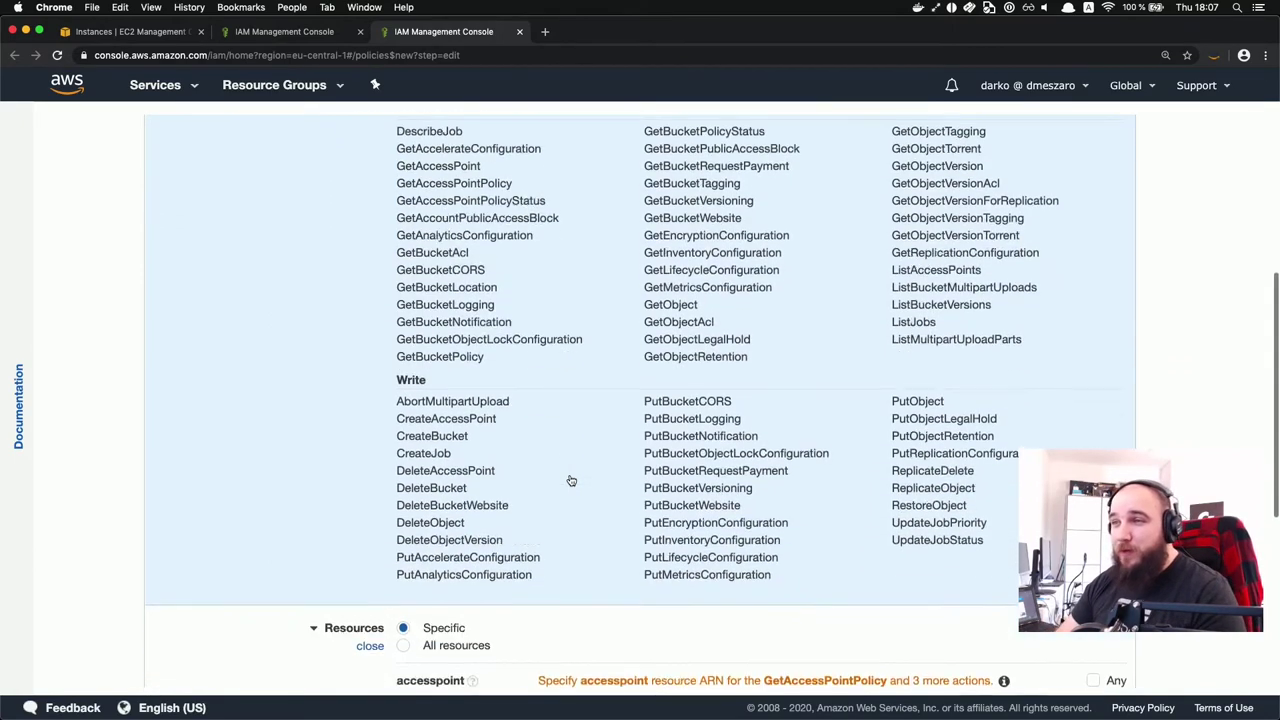
scroll(594, 454, "up", 6)
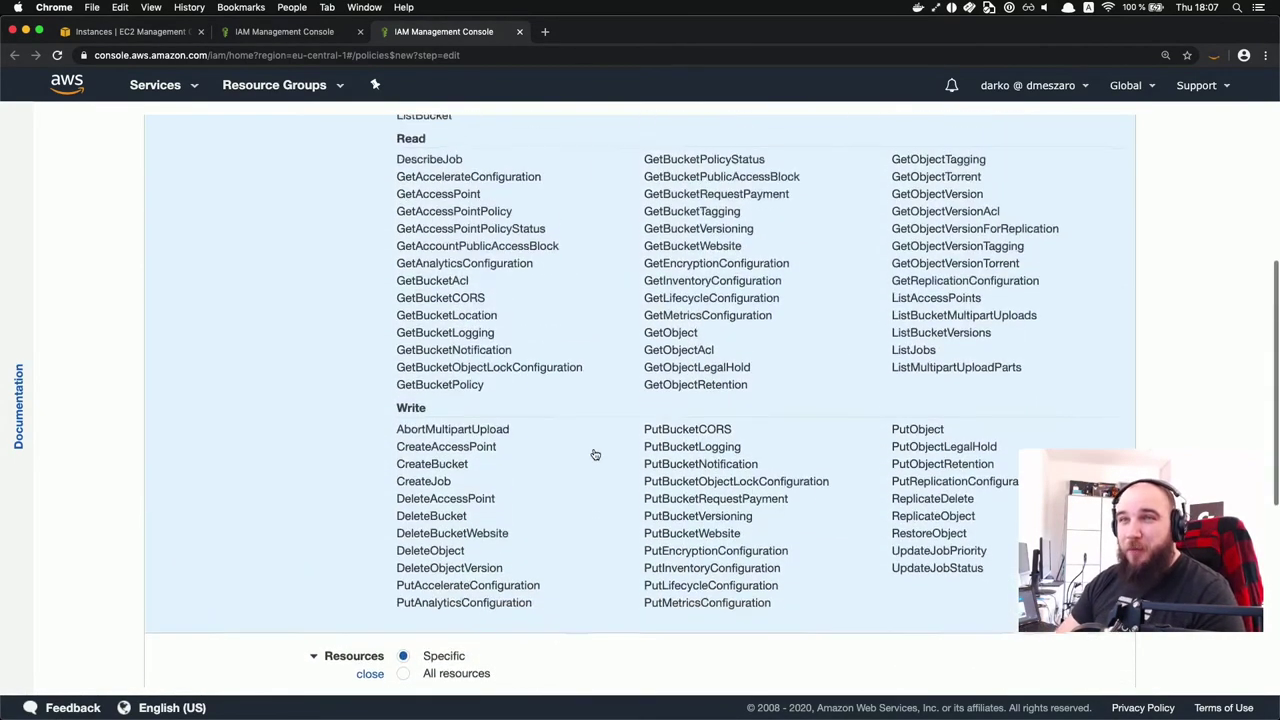
scroll(594, 454, "down", 9)
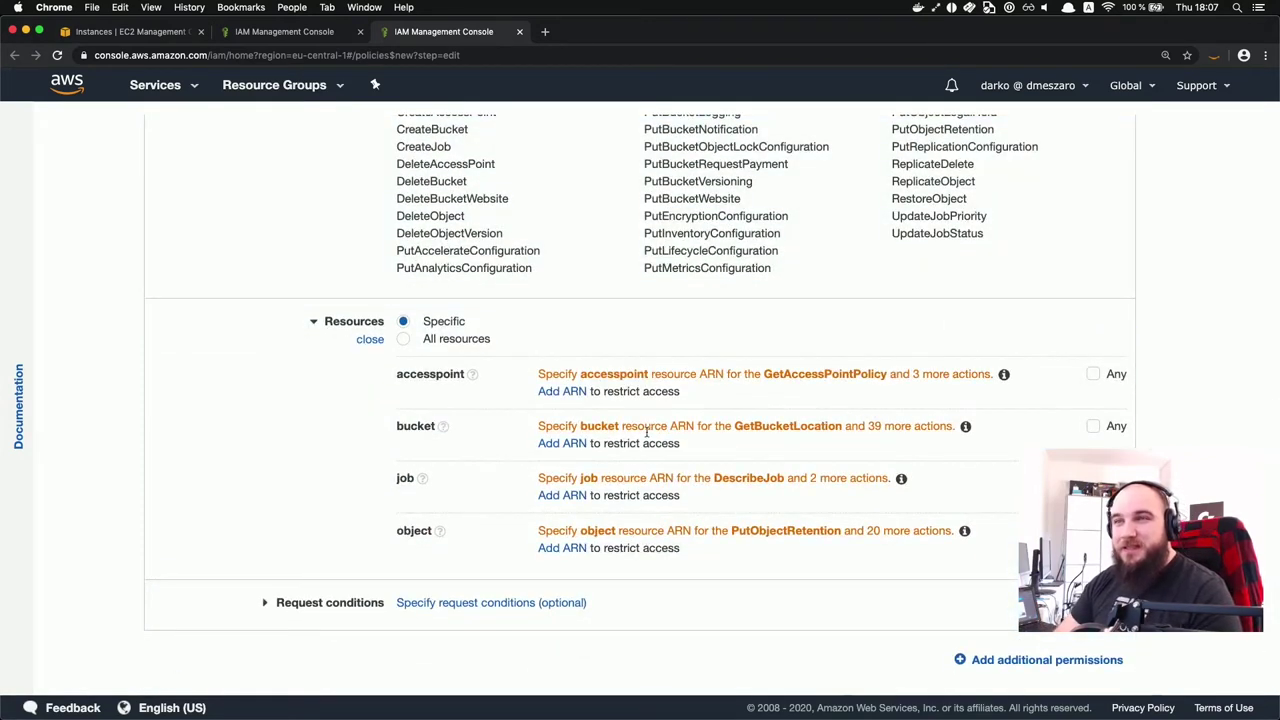
left_click(584, 443)
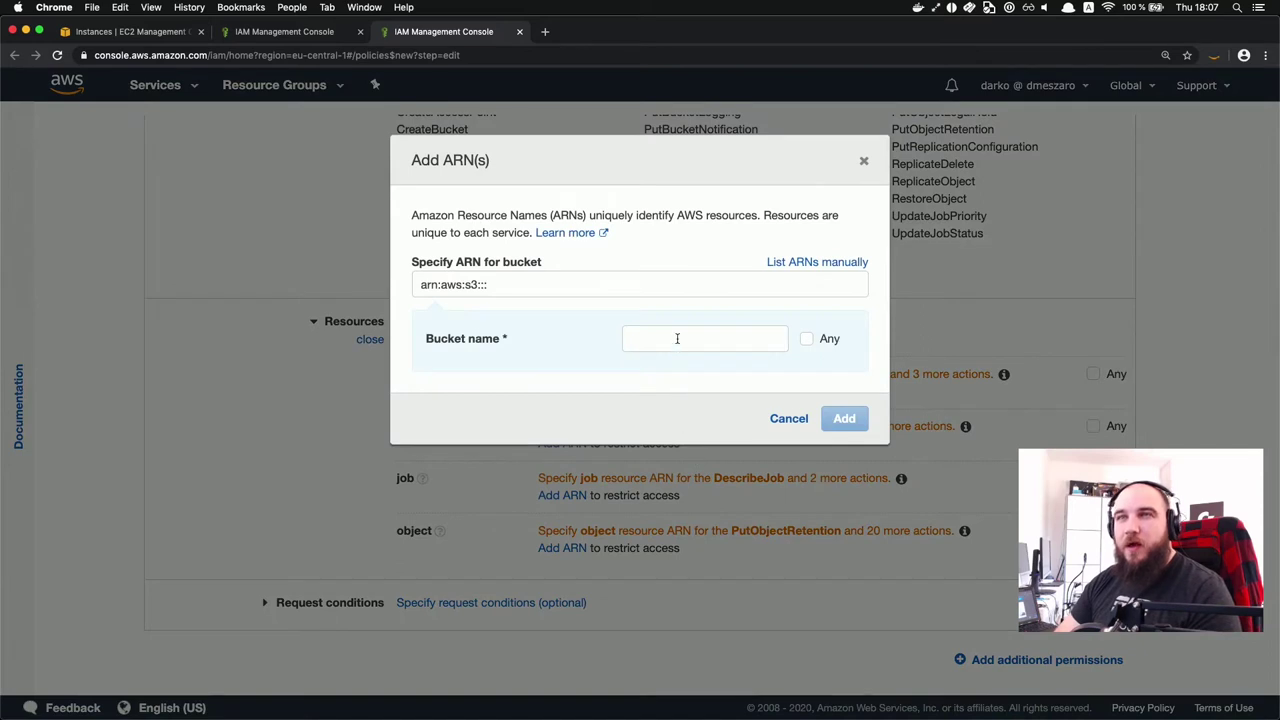
left_click(677, 338)
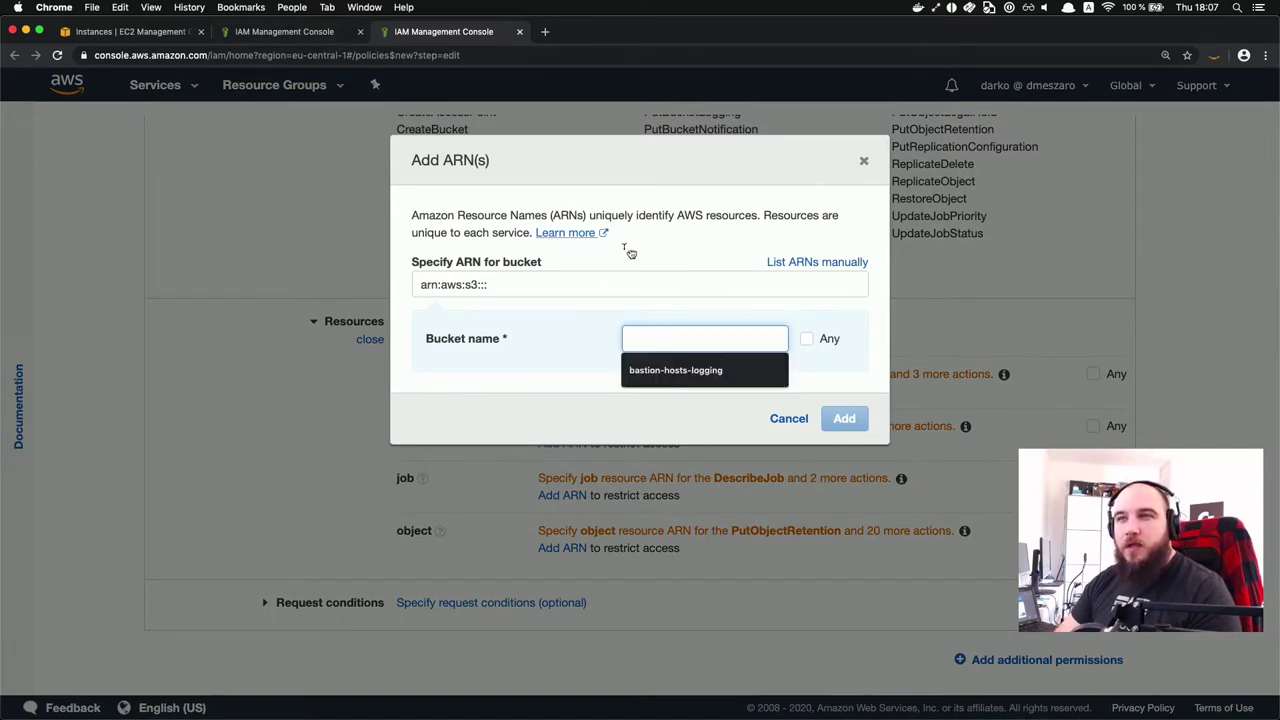
type("stream")
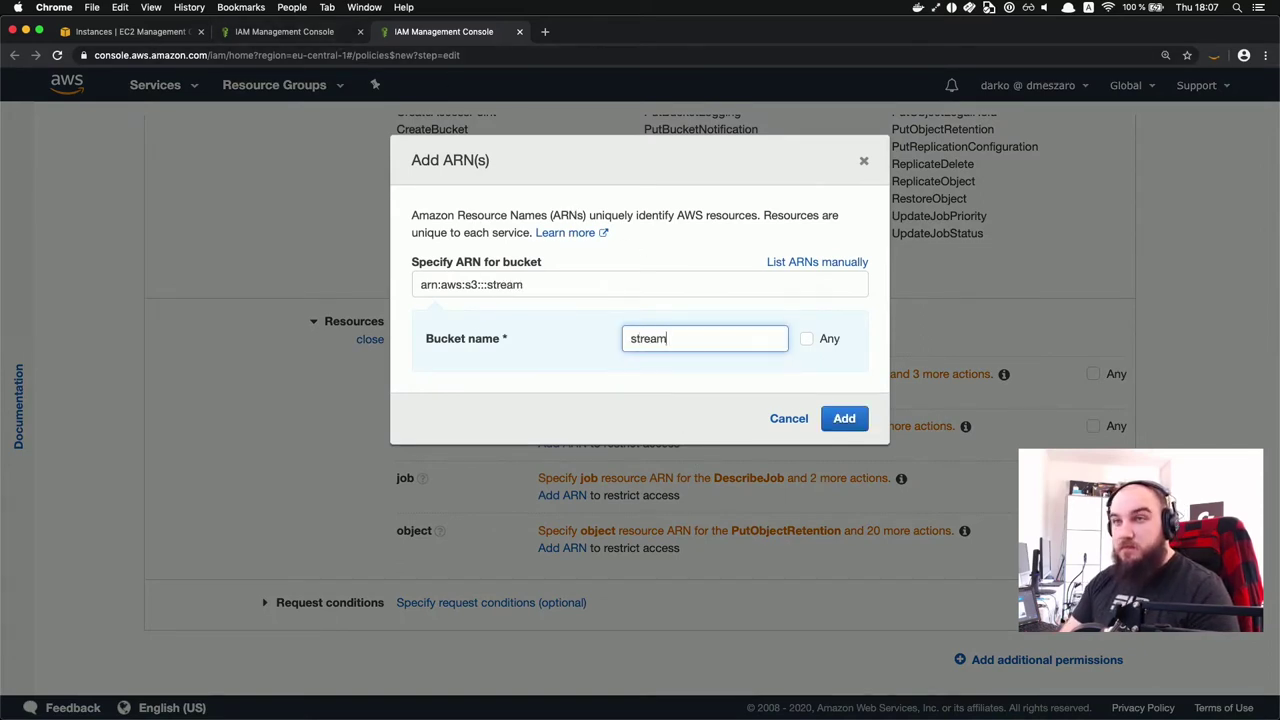
type("-bastions")
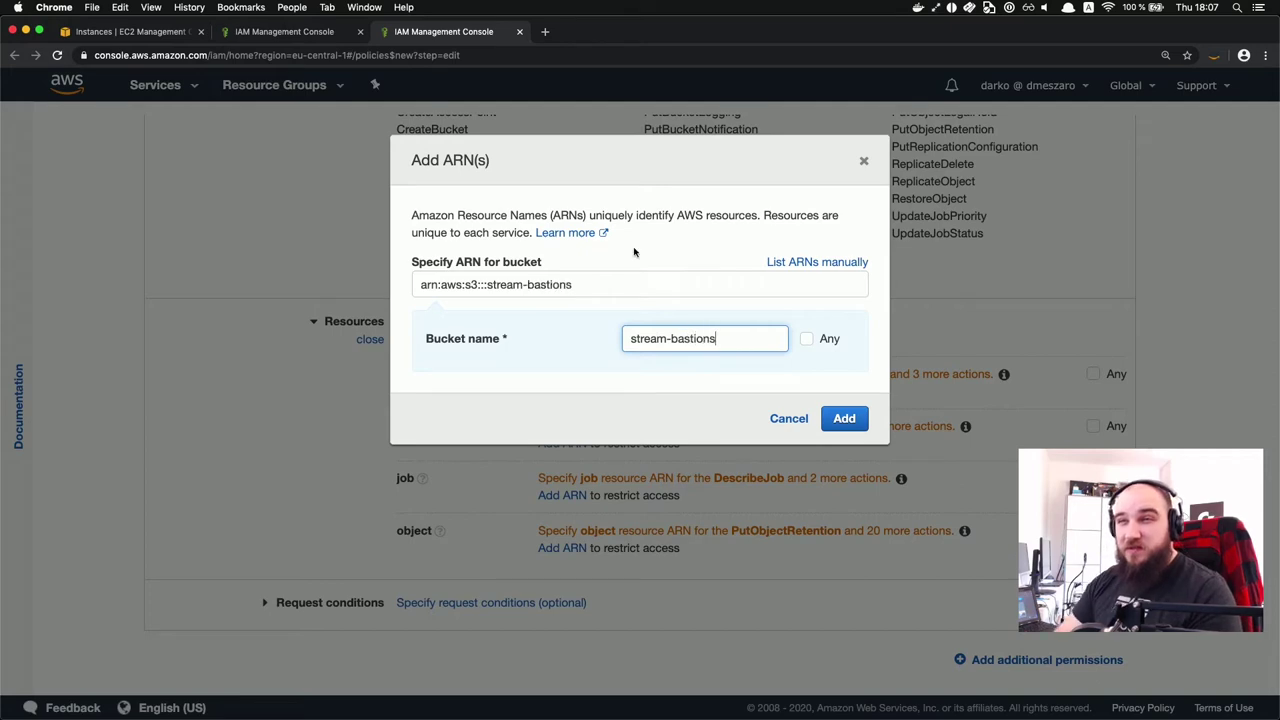
Step: Check the bucket's name in the S3 console by searching for "stream", and add the entered bucket ARN to the policy
left_click(286, 32)
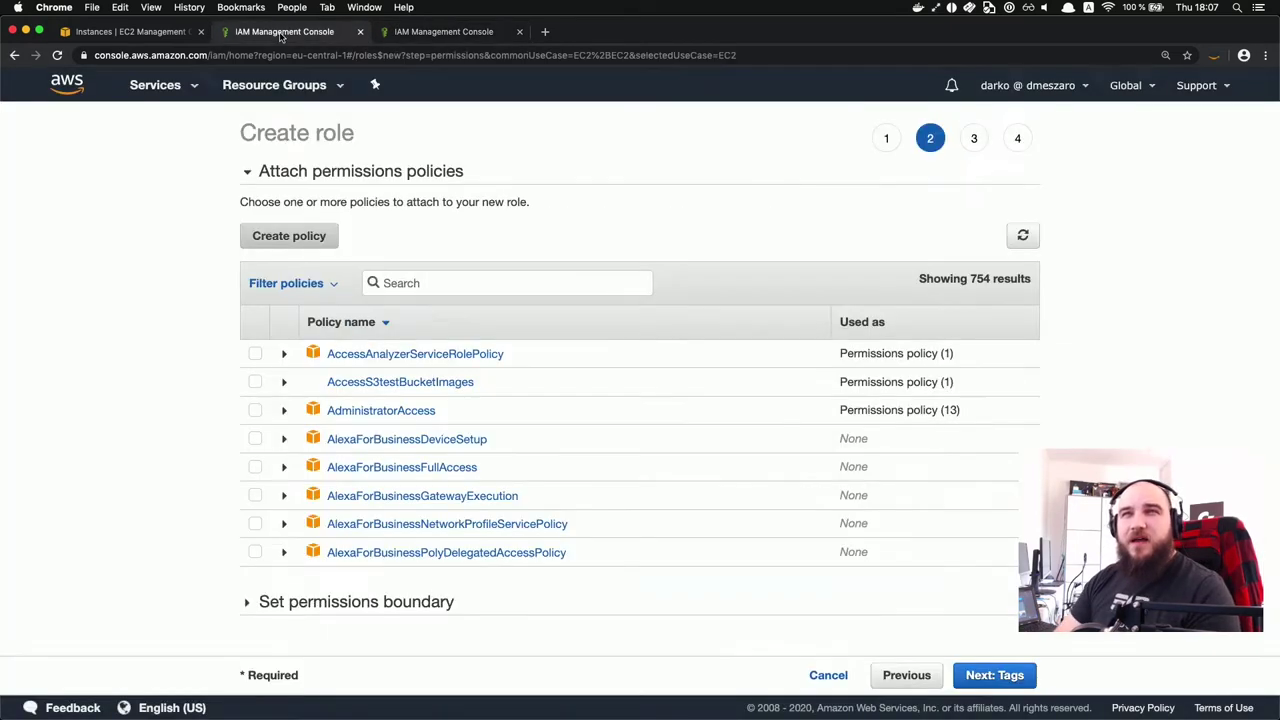
left_click(161, 33)
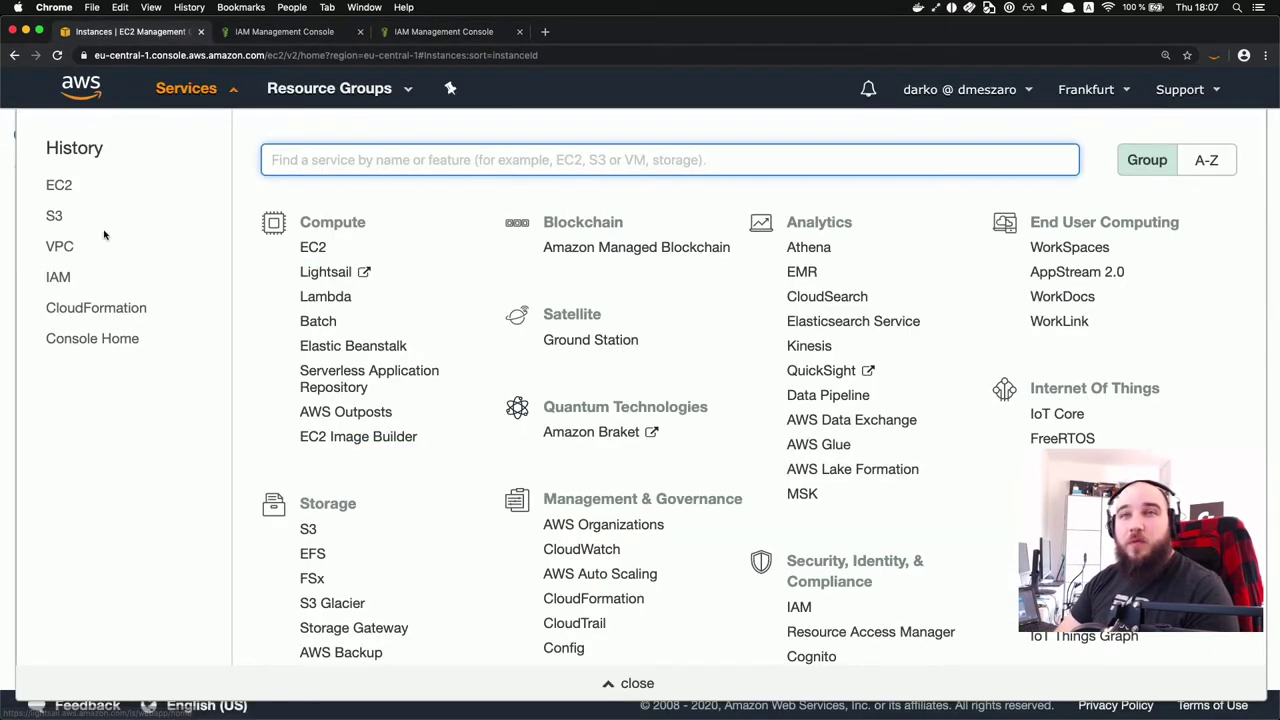
left_click(58, 217, "super")
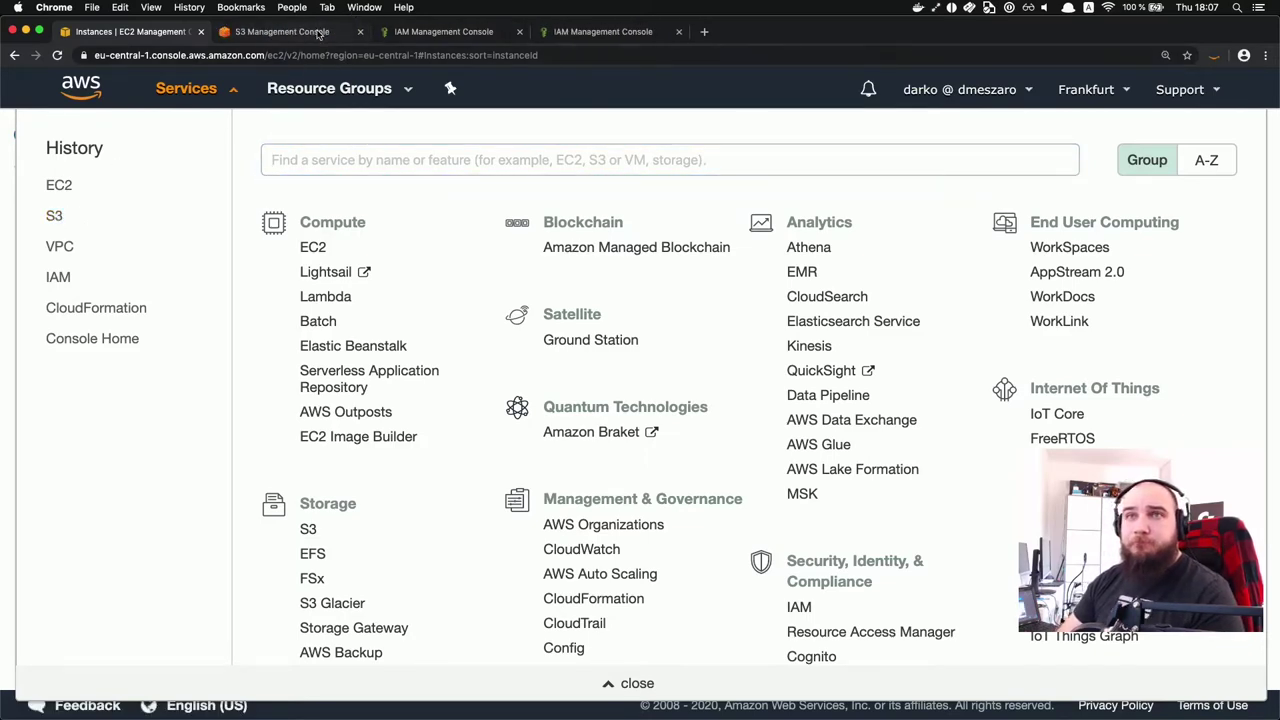
left_click(306, 32)
left_click(428, 302)
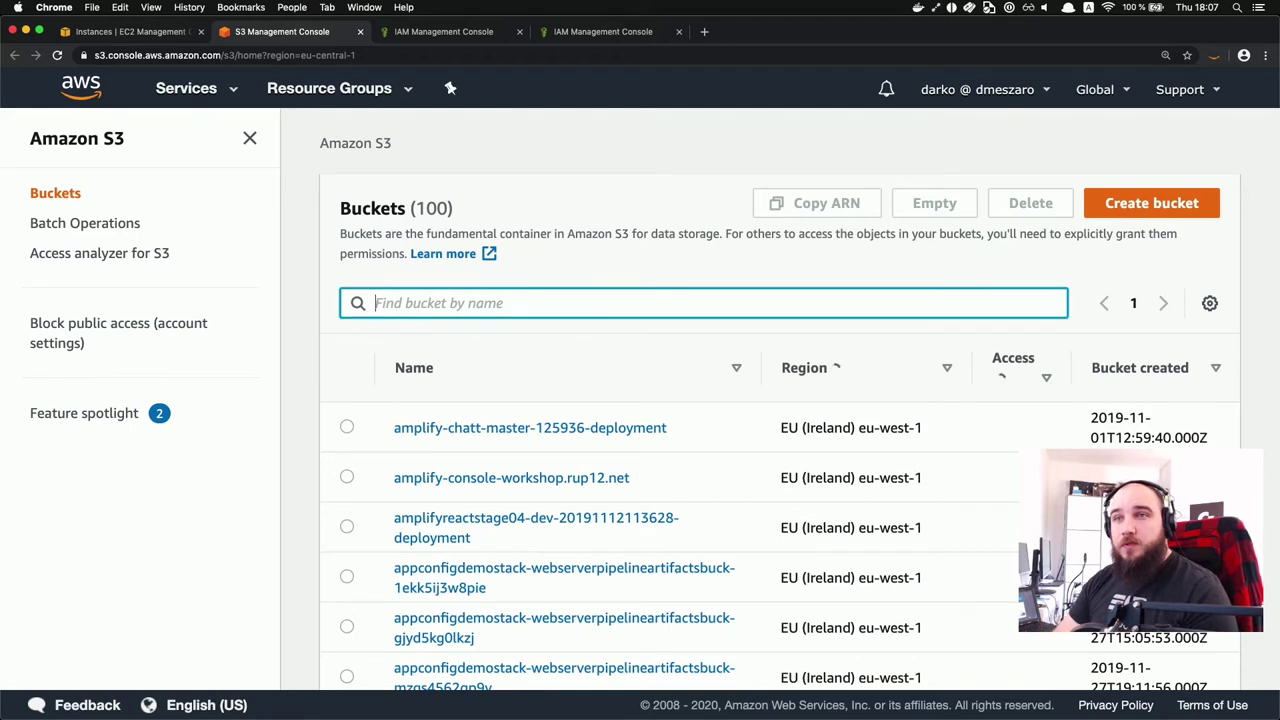
type("stream")
left_click(445, 402)
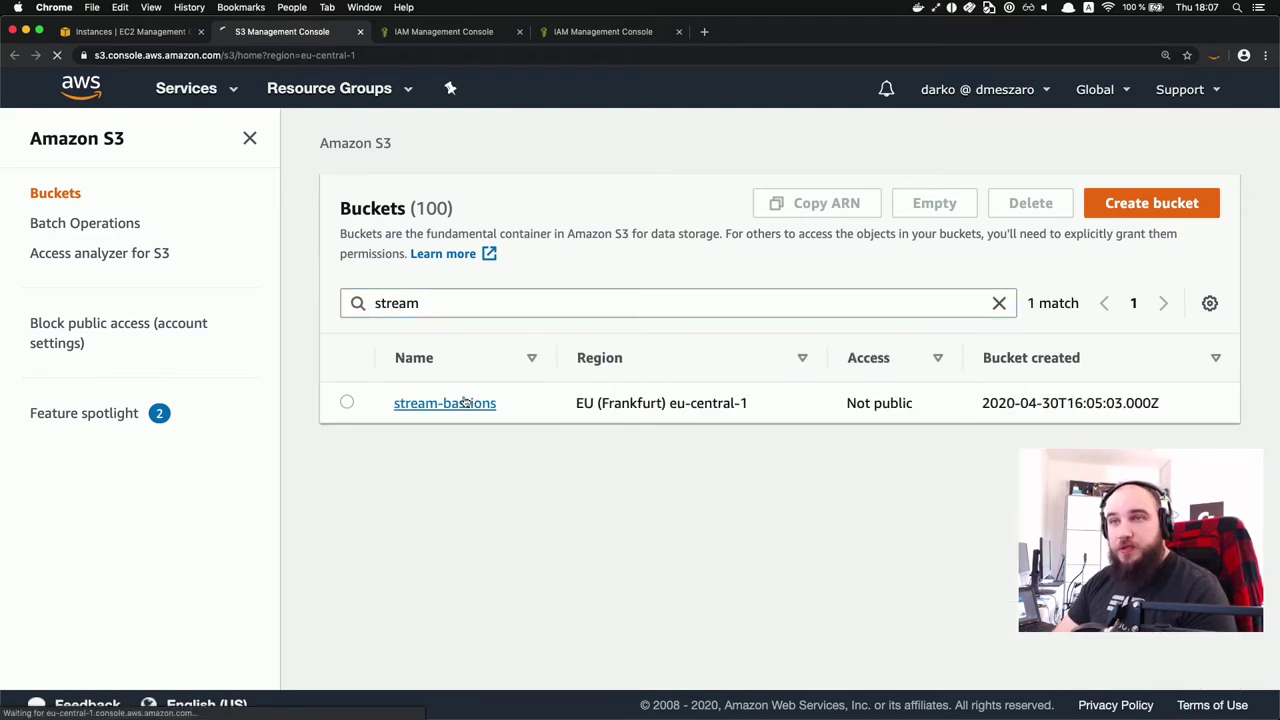
mouse_move(449, 410)
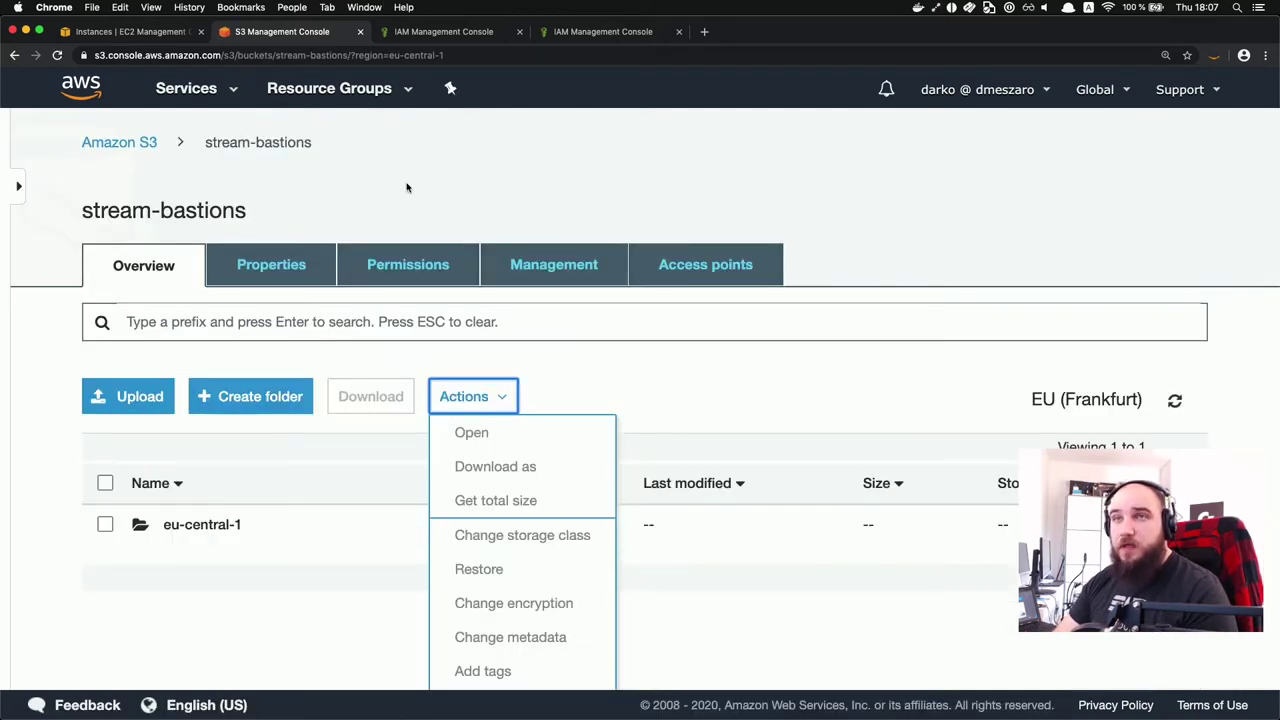
left_click(580, 36)
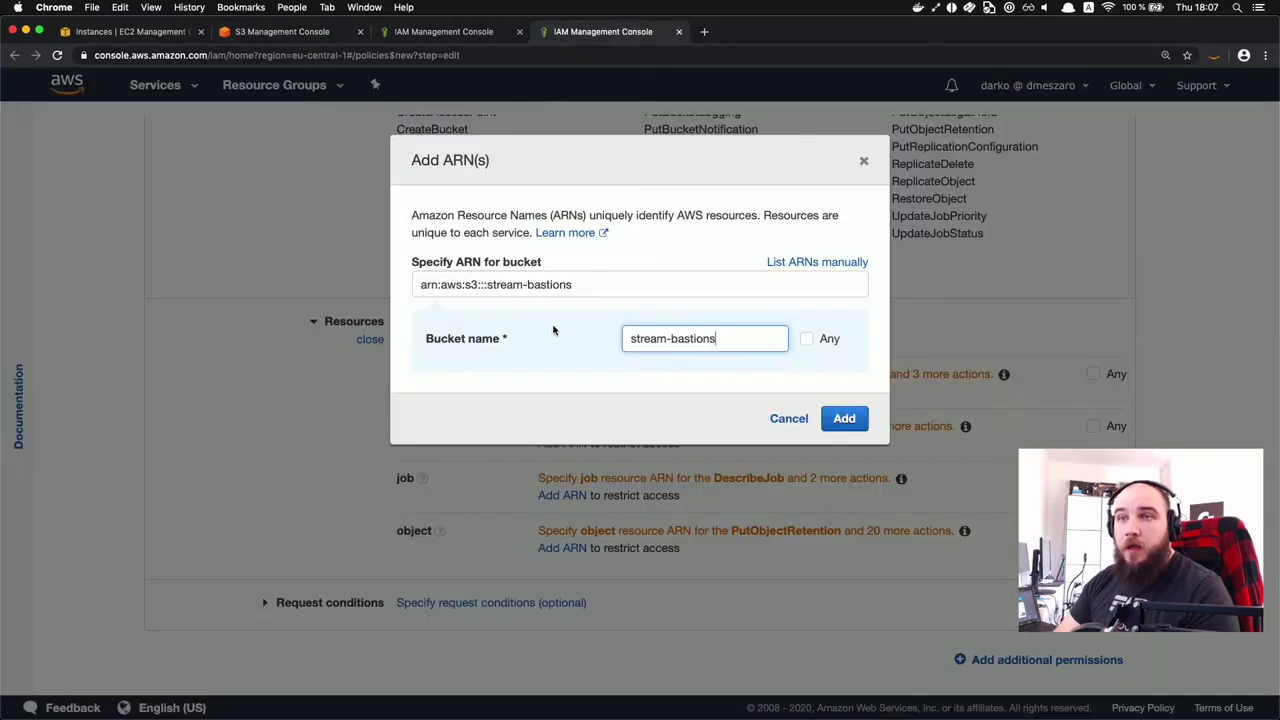
left_click(838, 426)
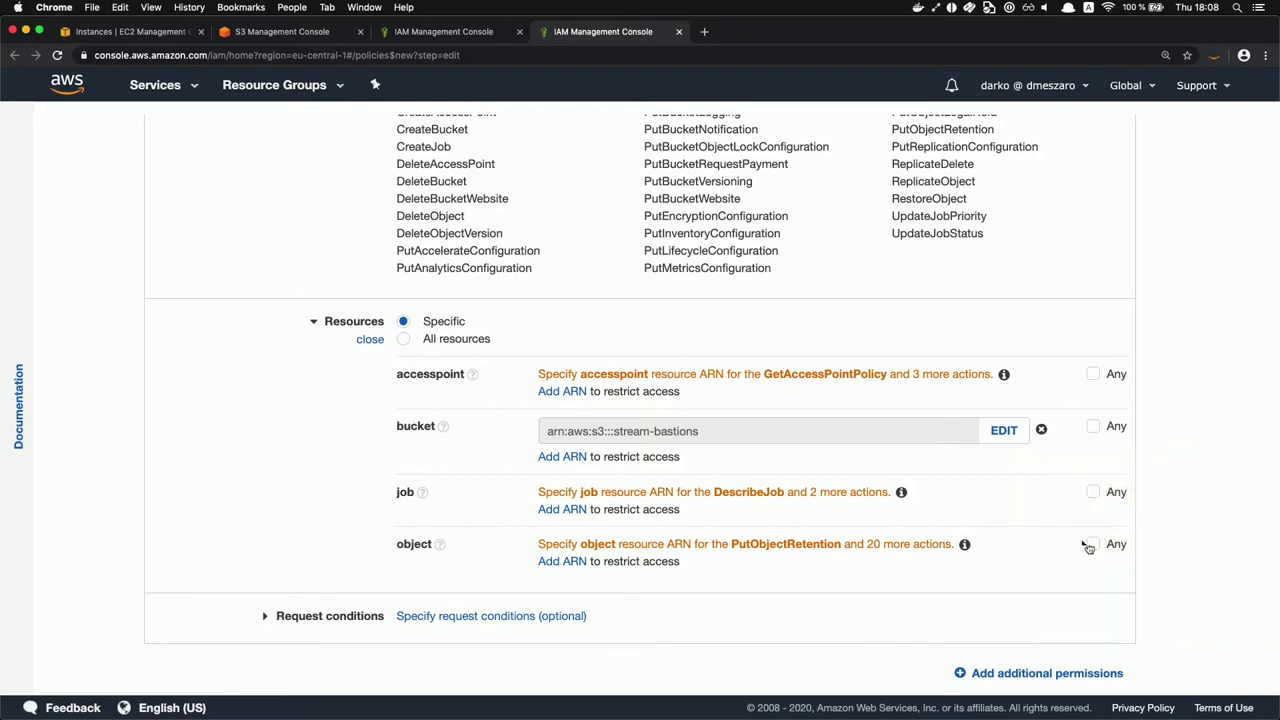
Step: Add an object ARN to the policy covering any object in the stream-bastions bucket
left_click(565, 560)
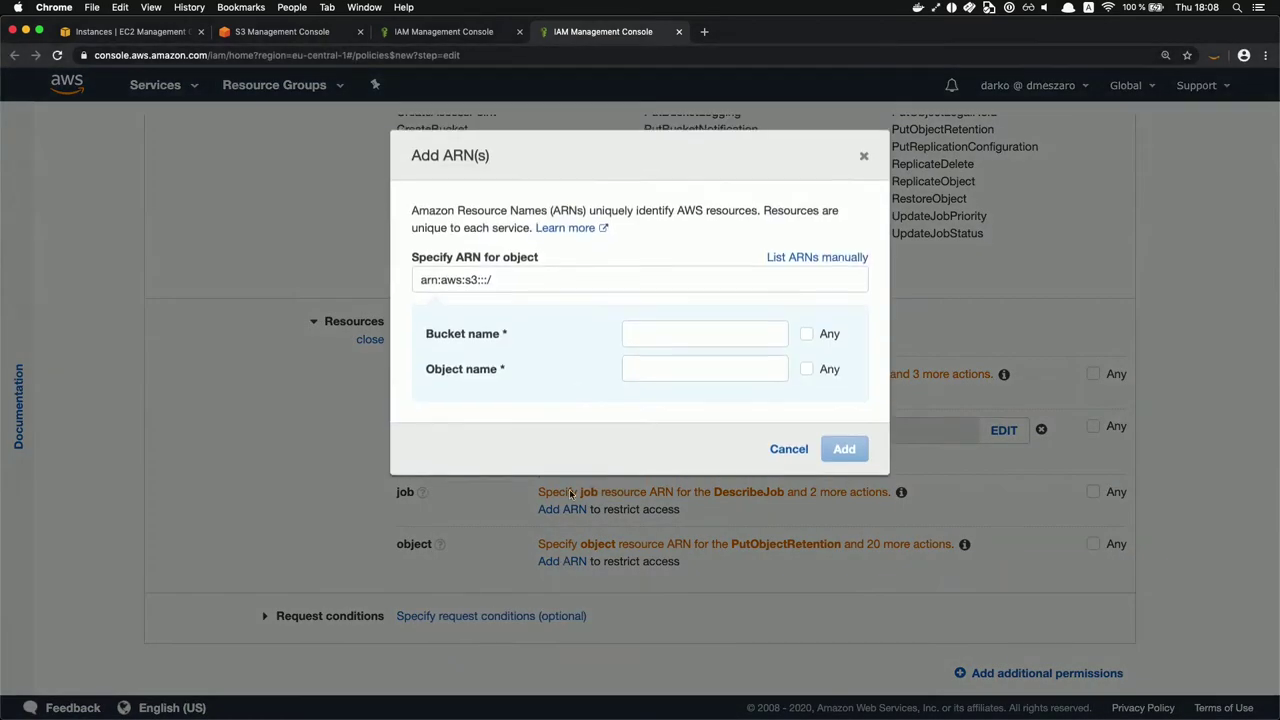
left_click(651, 342)
type("as")
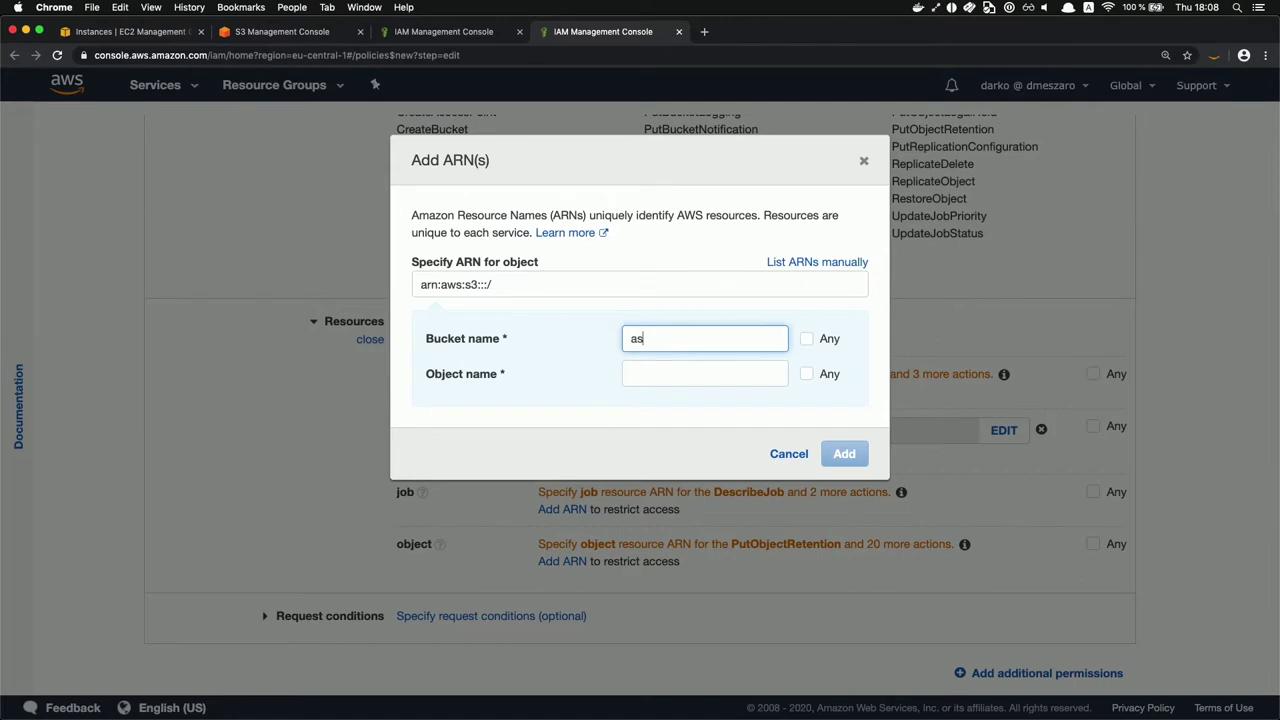
type("am-bastions")
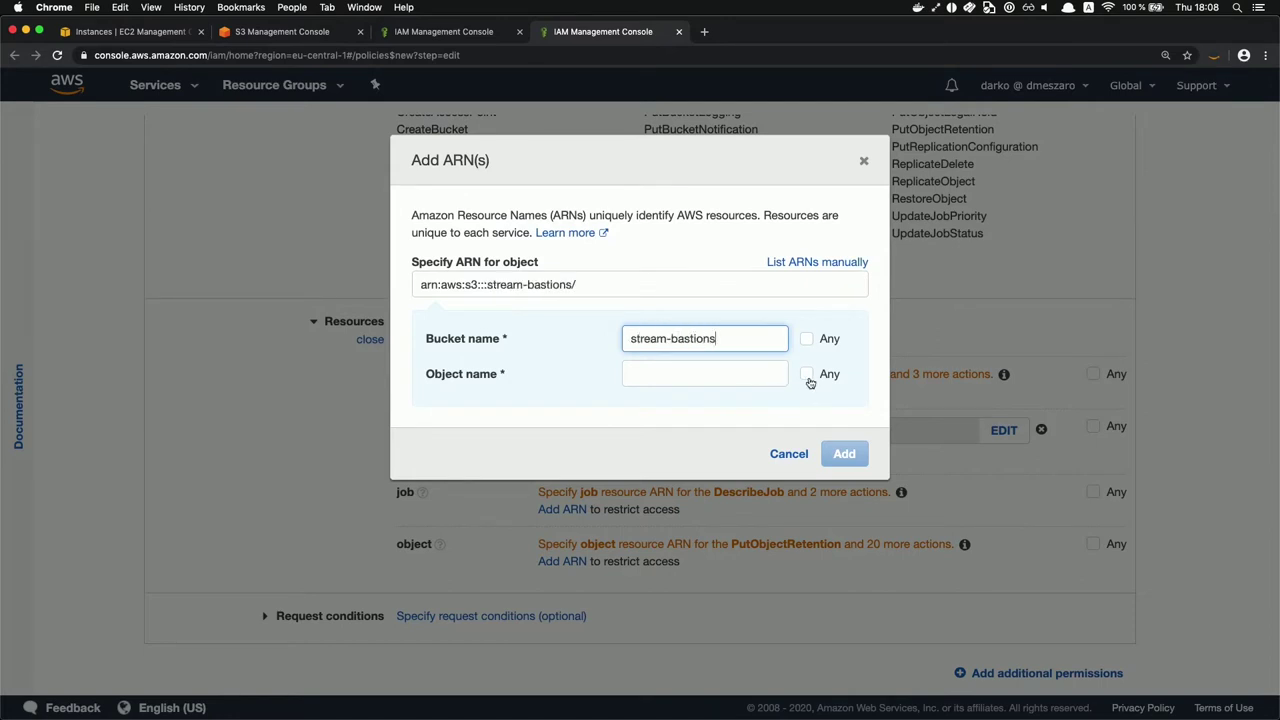
left_click(806, 374)
left_click(844, 454)
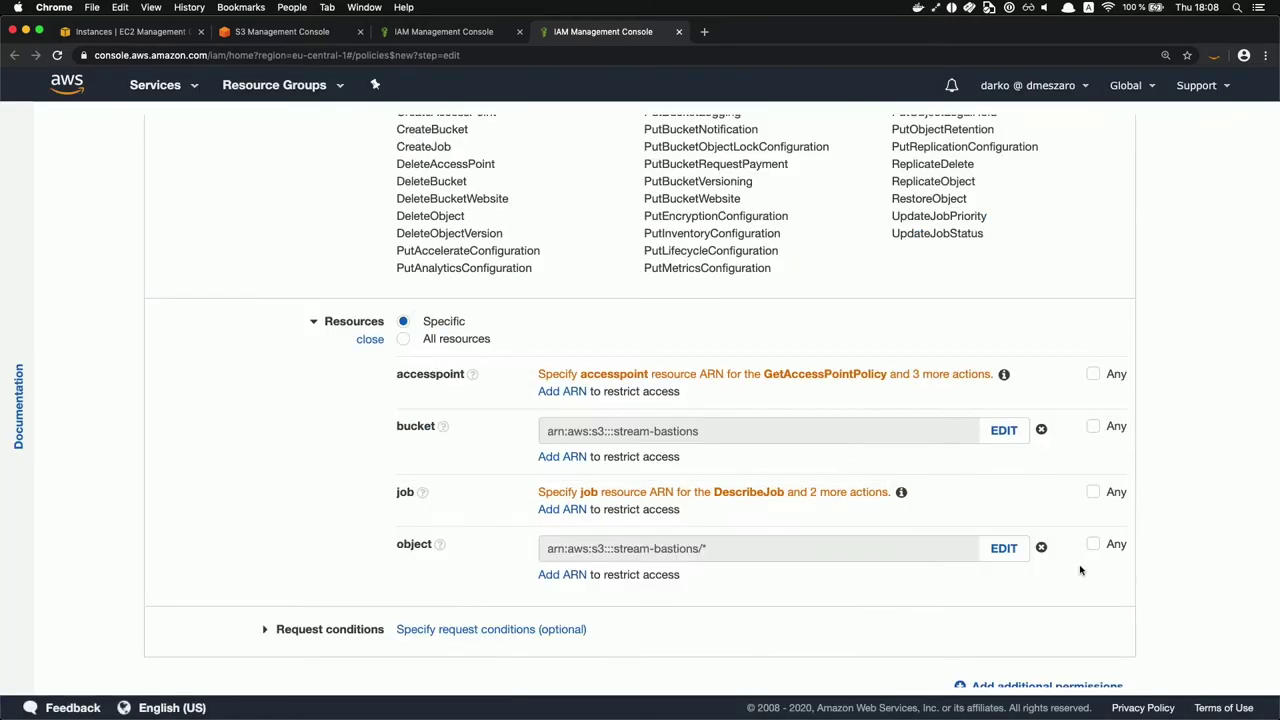
Step: Examine the policy's JSON, checking its allowed actions and the resources they apply to
scroll(790, 521, "up", 5)
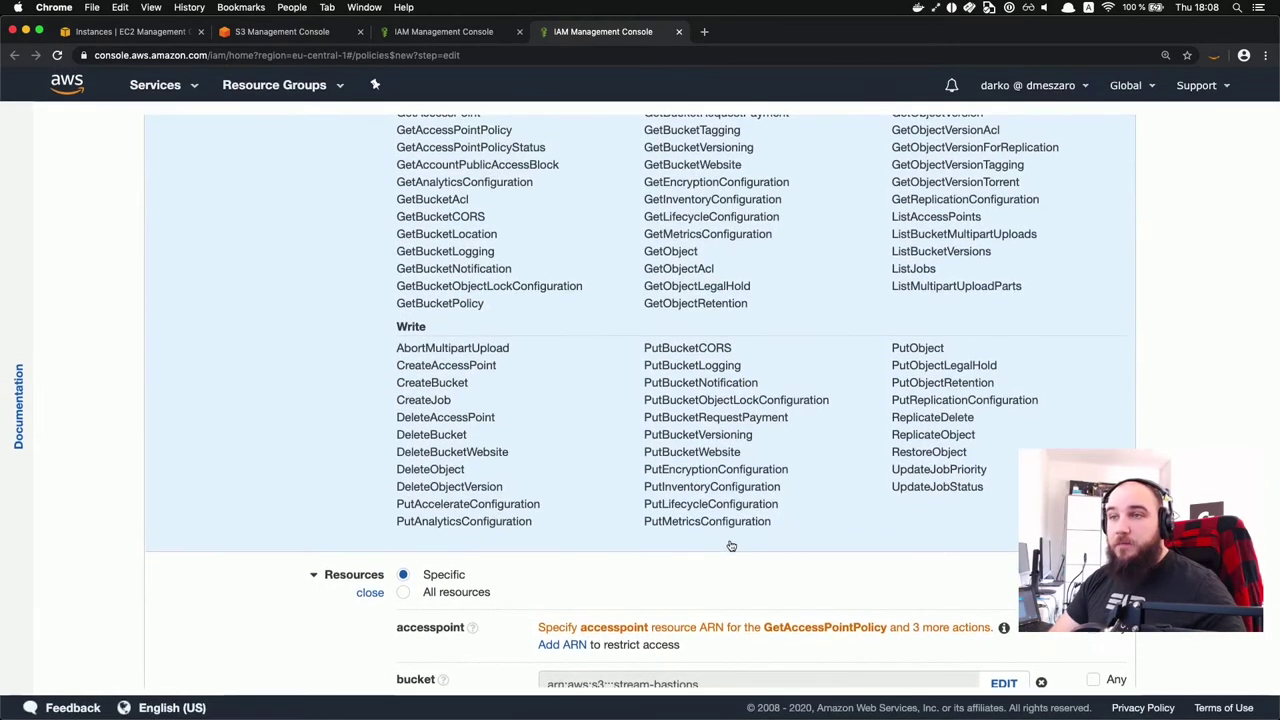
scroll(770, 530, "down", 5)
scroll(731, 546, "up", 15)
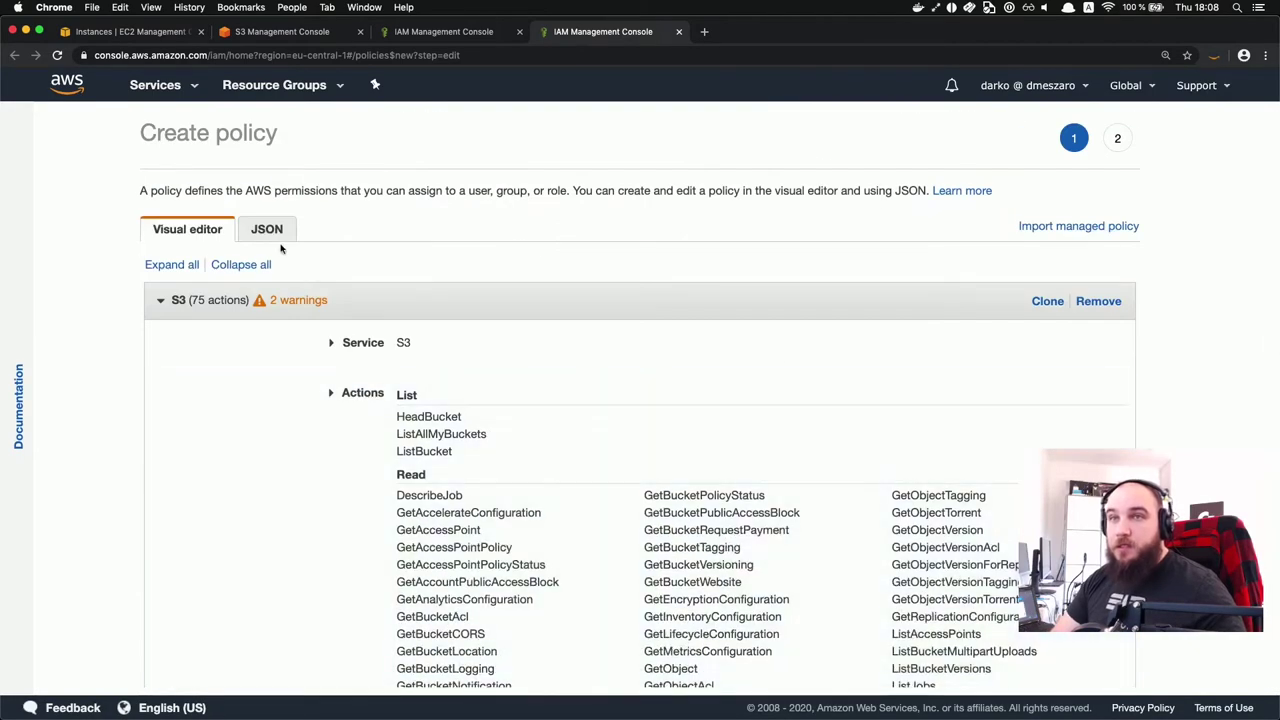
left_click(274, 236)
scroll(384, 432, "down", 10)
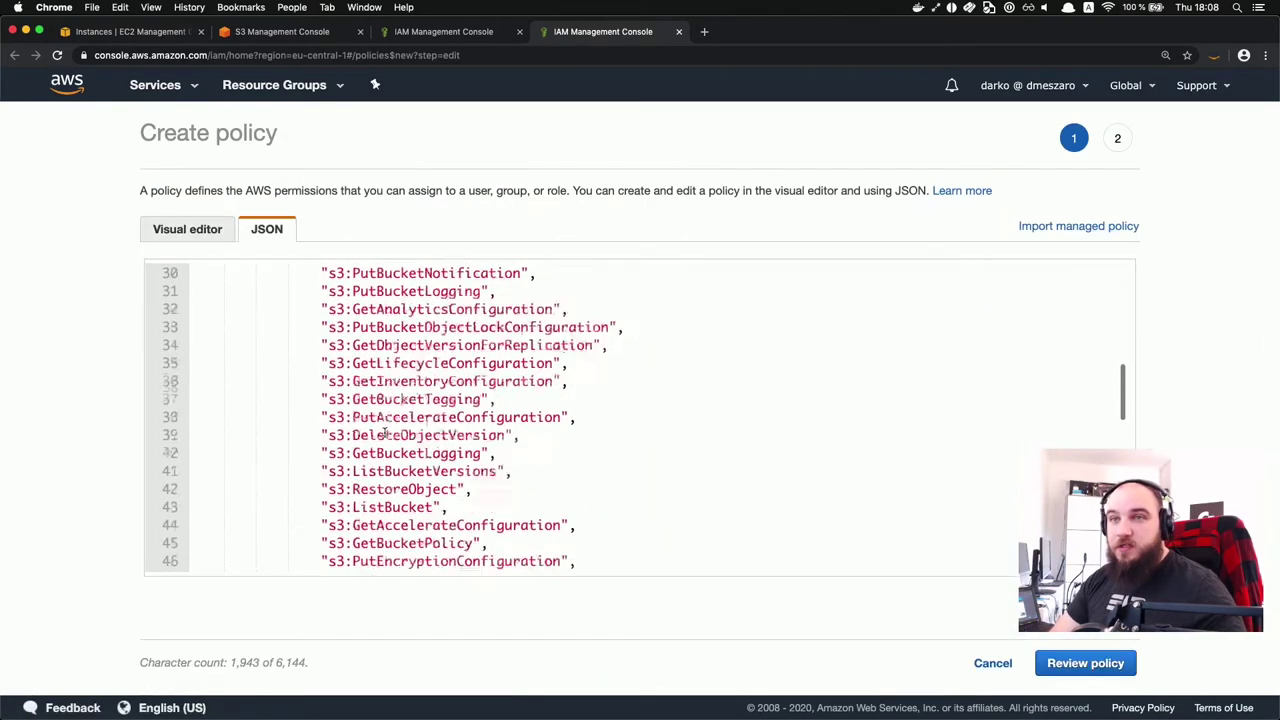
scroll(384, 432, "down", 10)
scroll(425, 500, "down", 3)
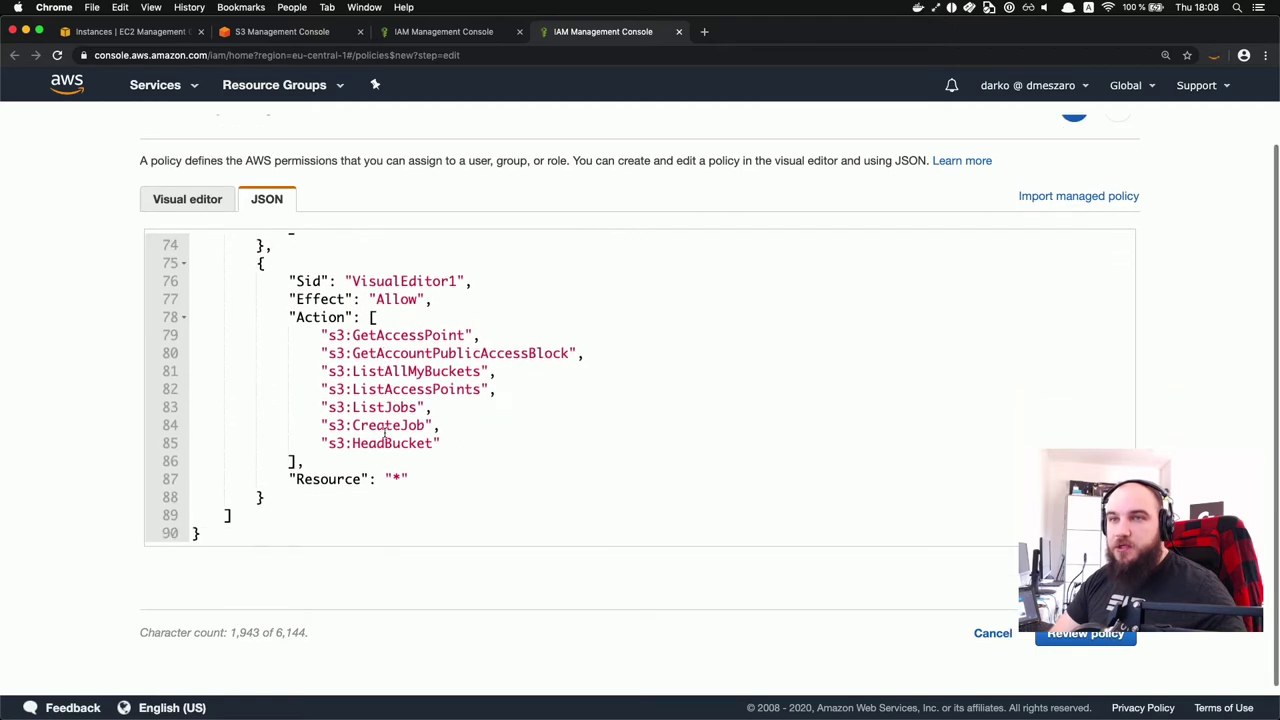
scroll(415, 490, "up", 8)
scroll(401, 428, "down", 5)
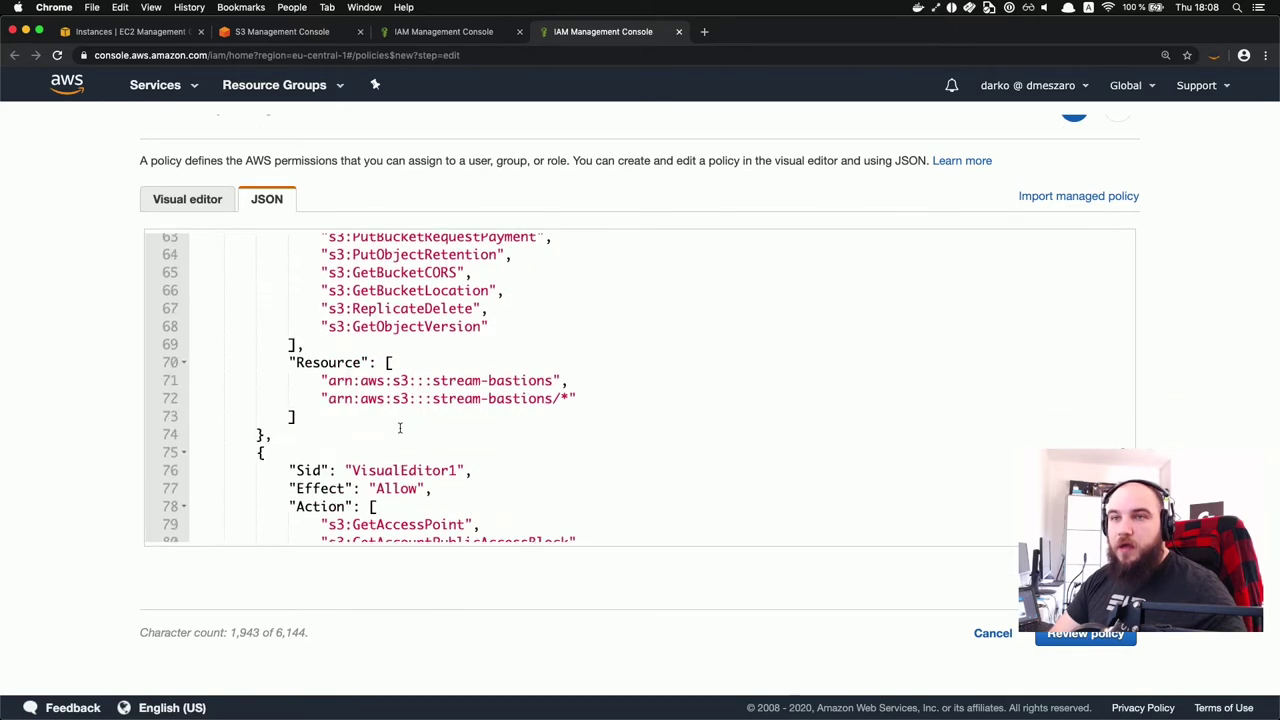
Step: Check the stream-bastions ARNs in the policy's JSON, review the policy summary, and cancel creating the policy
double_click(518, 364)
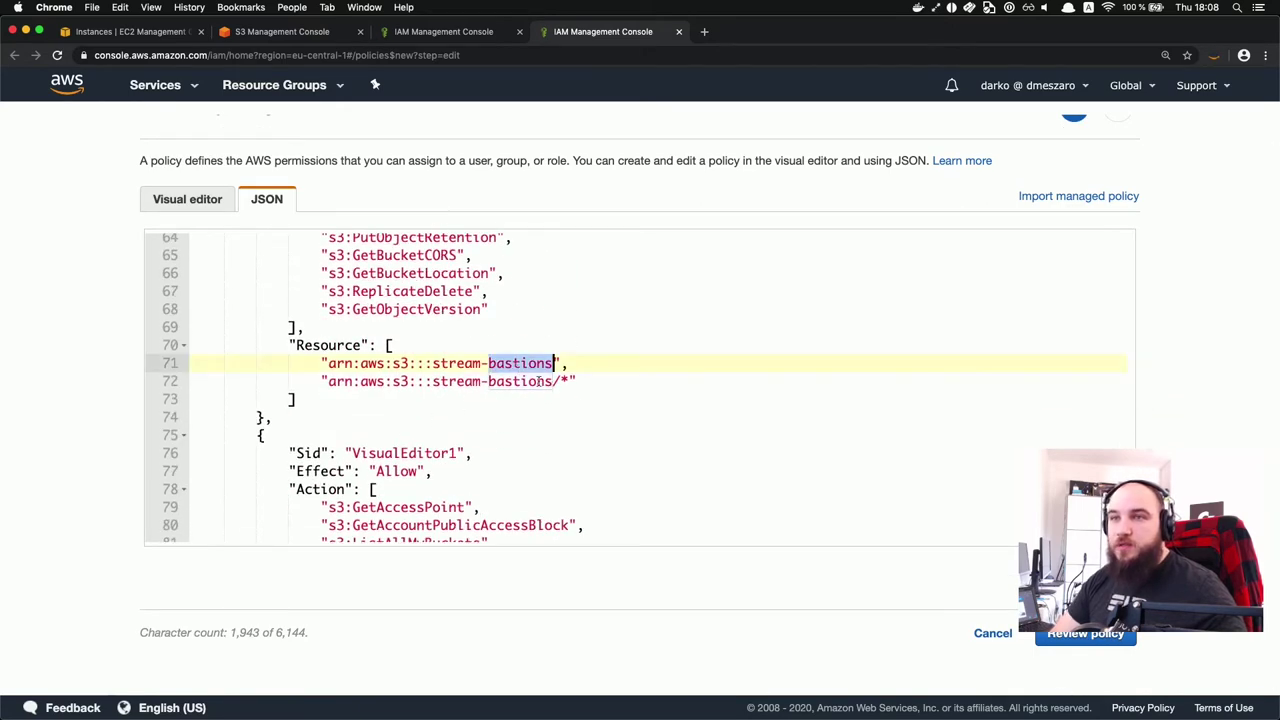
left_click(527, 386)
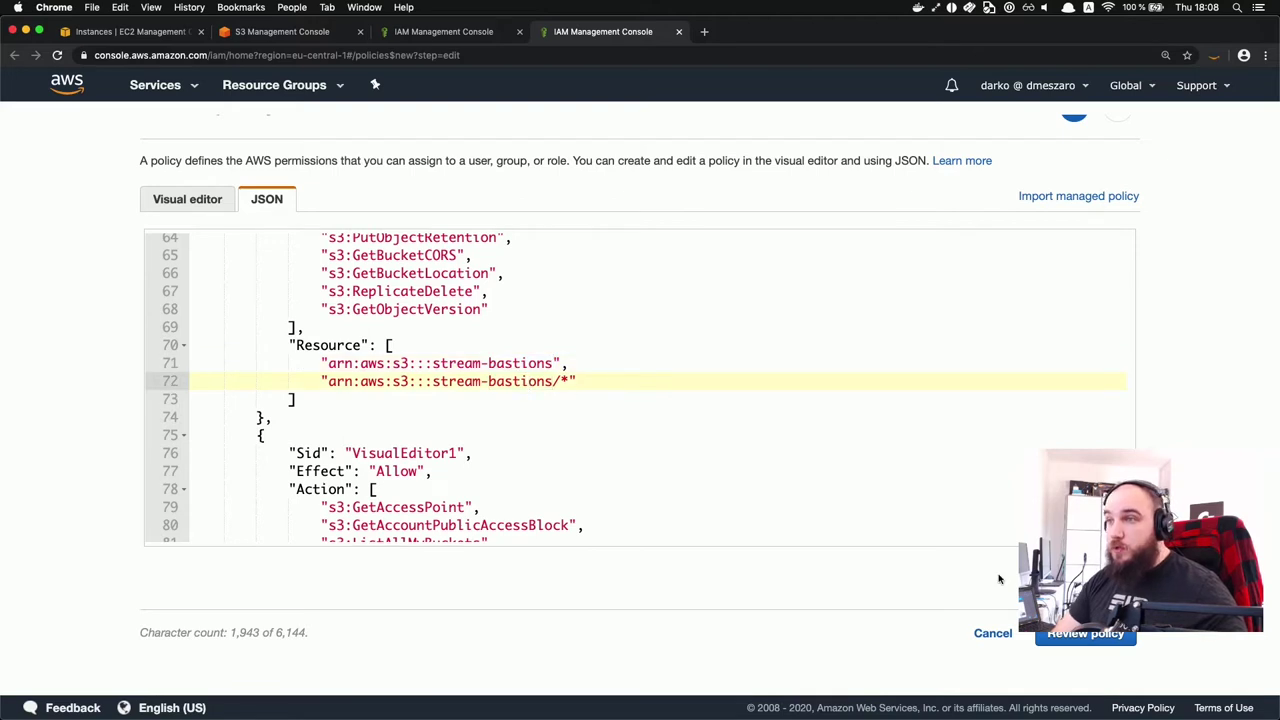
left_click(1080, 643)
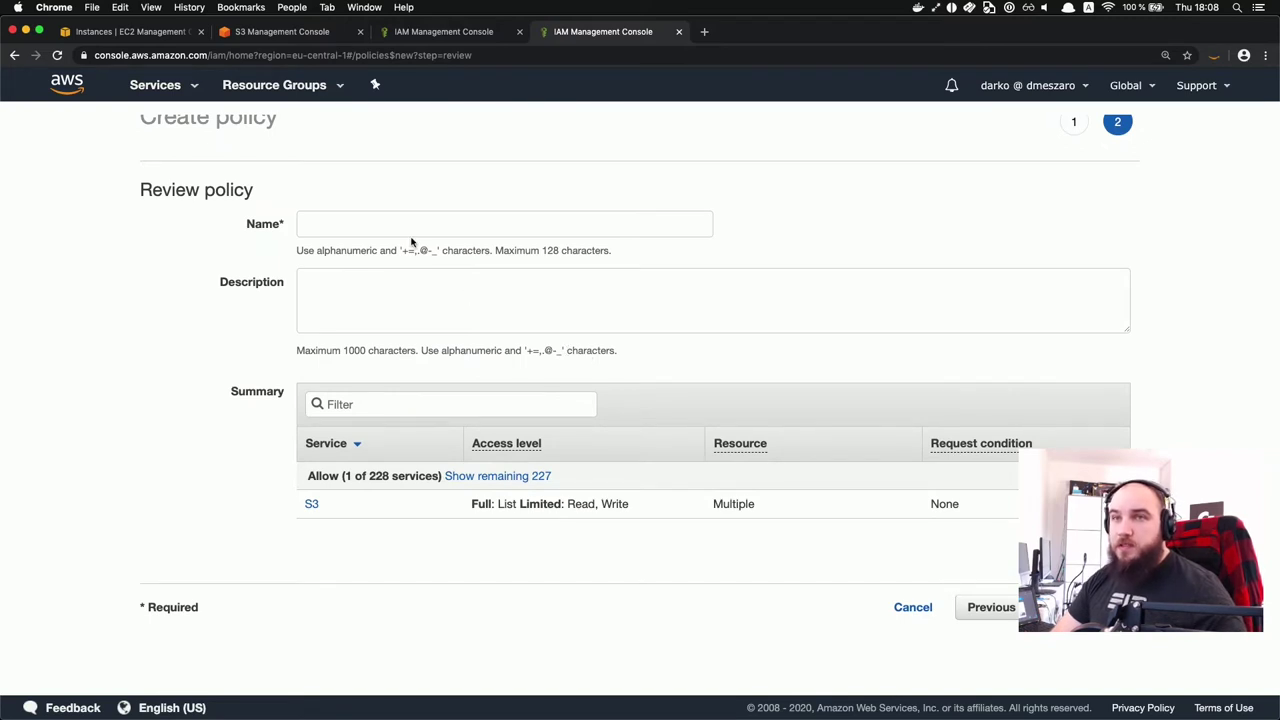
left_click(382, 310)
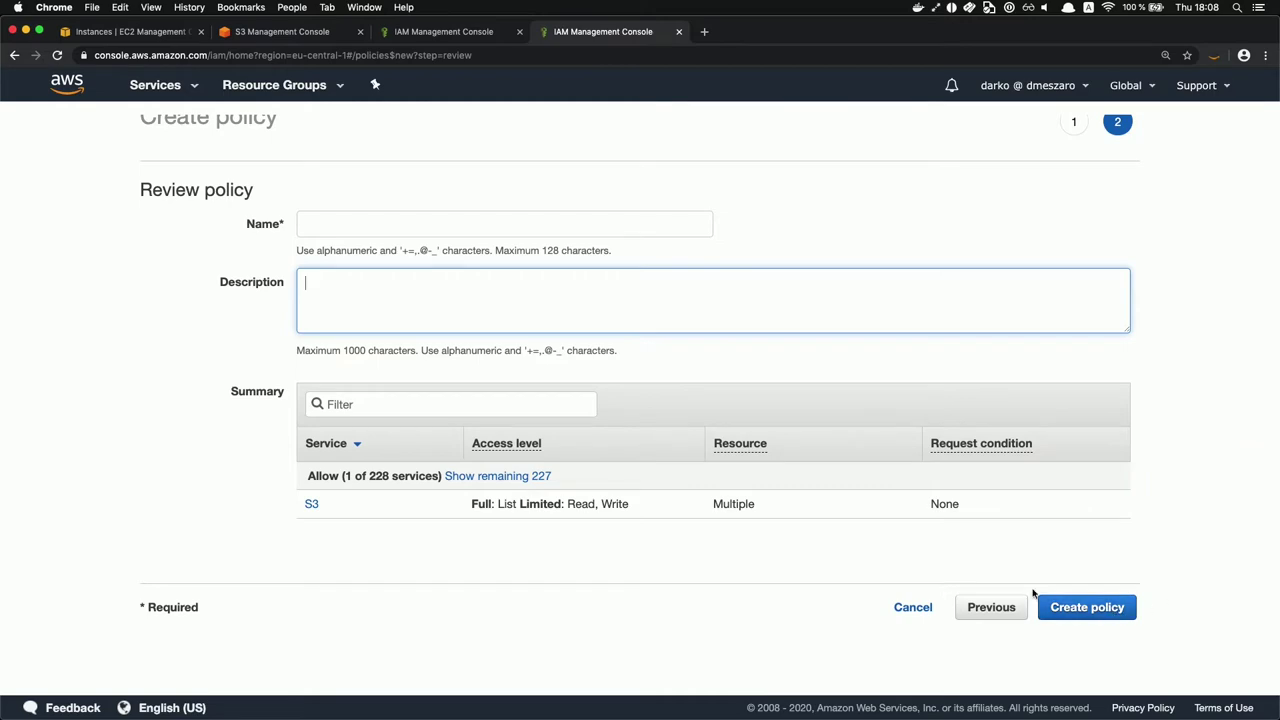
left_click(922, 609)
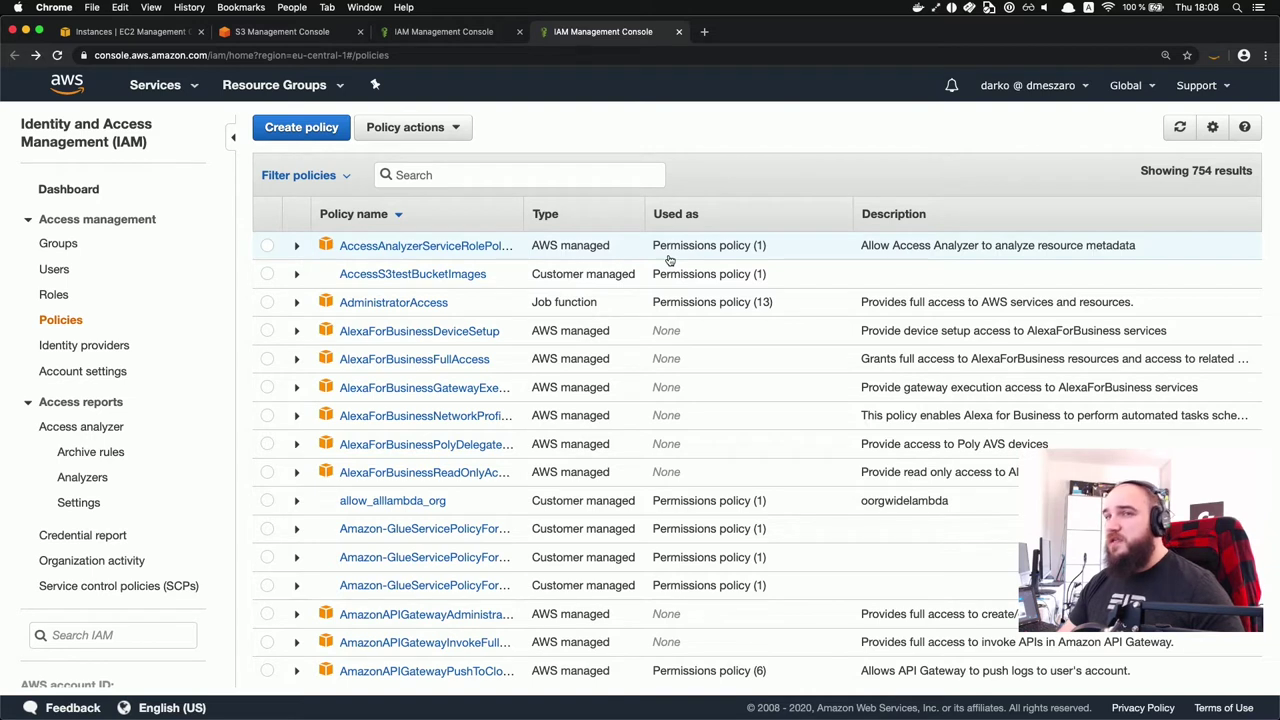
Step: Search the IAM policies for "bast" and examine the JSON of the existing bastion-hosts-logging policy
left_click(405, 172)
type("bast")
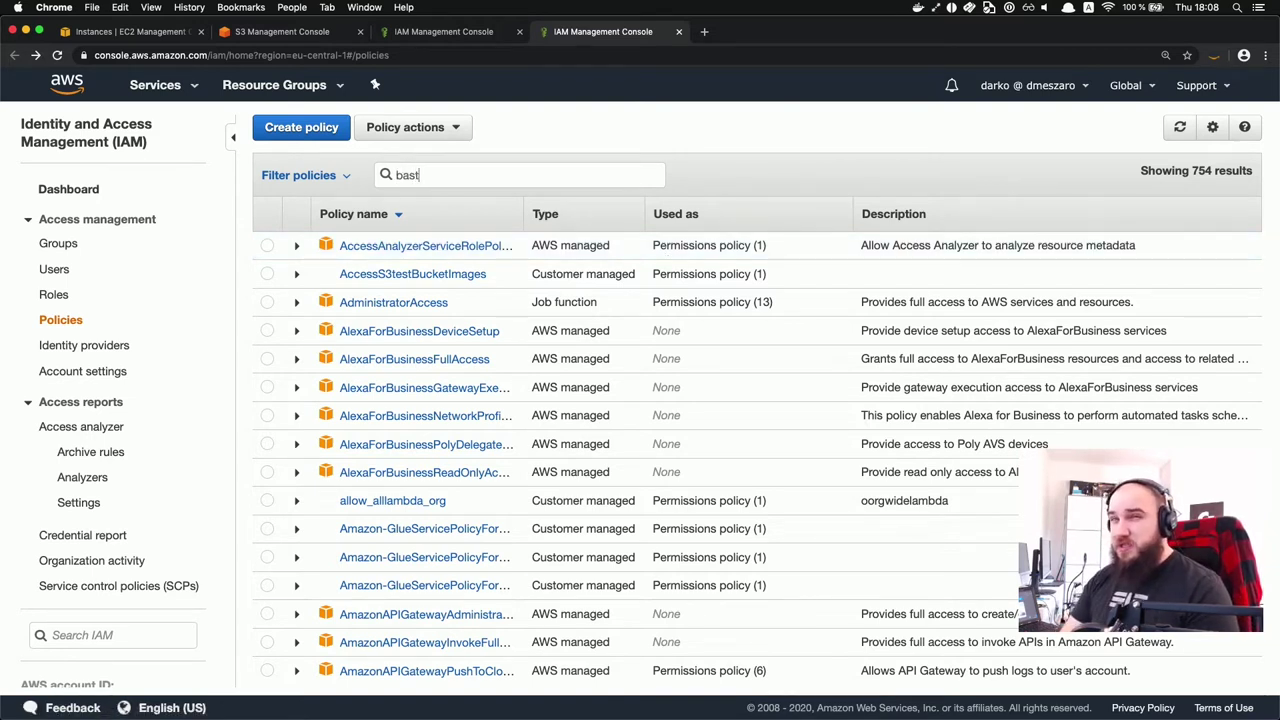
left_click(370, 248)
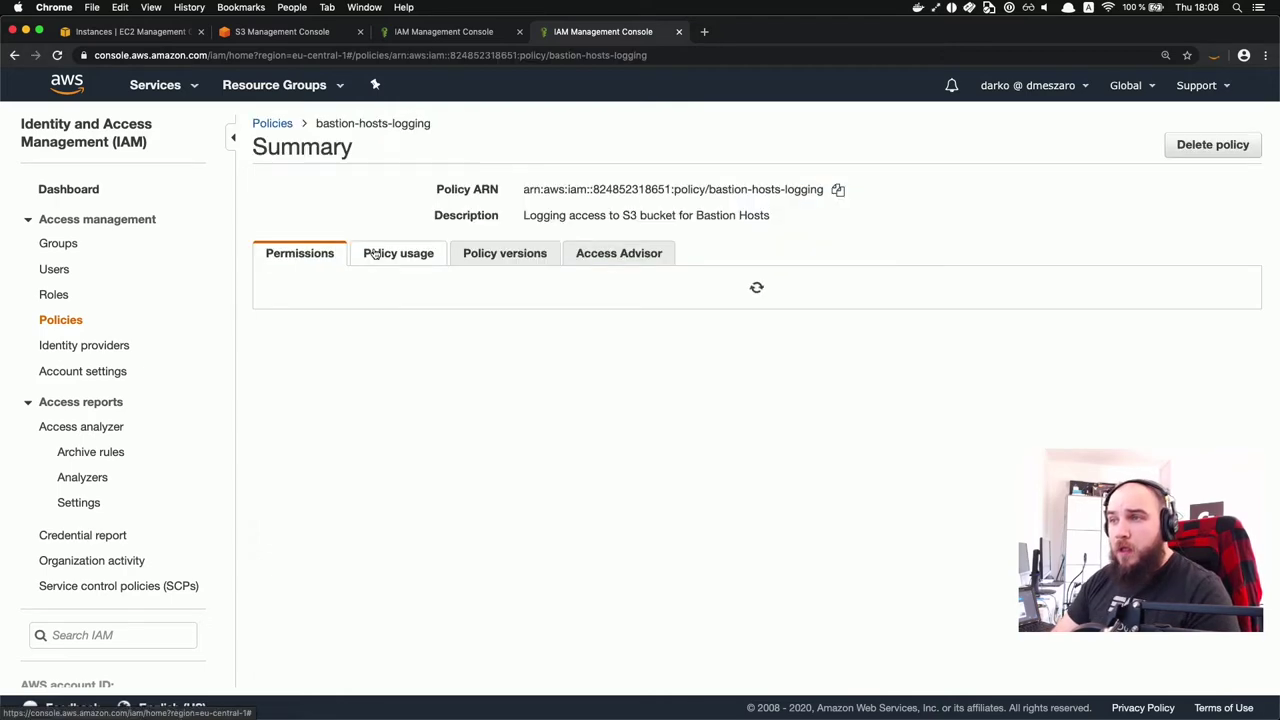
scroll(468, 366, "down", 10)
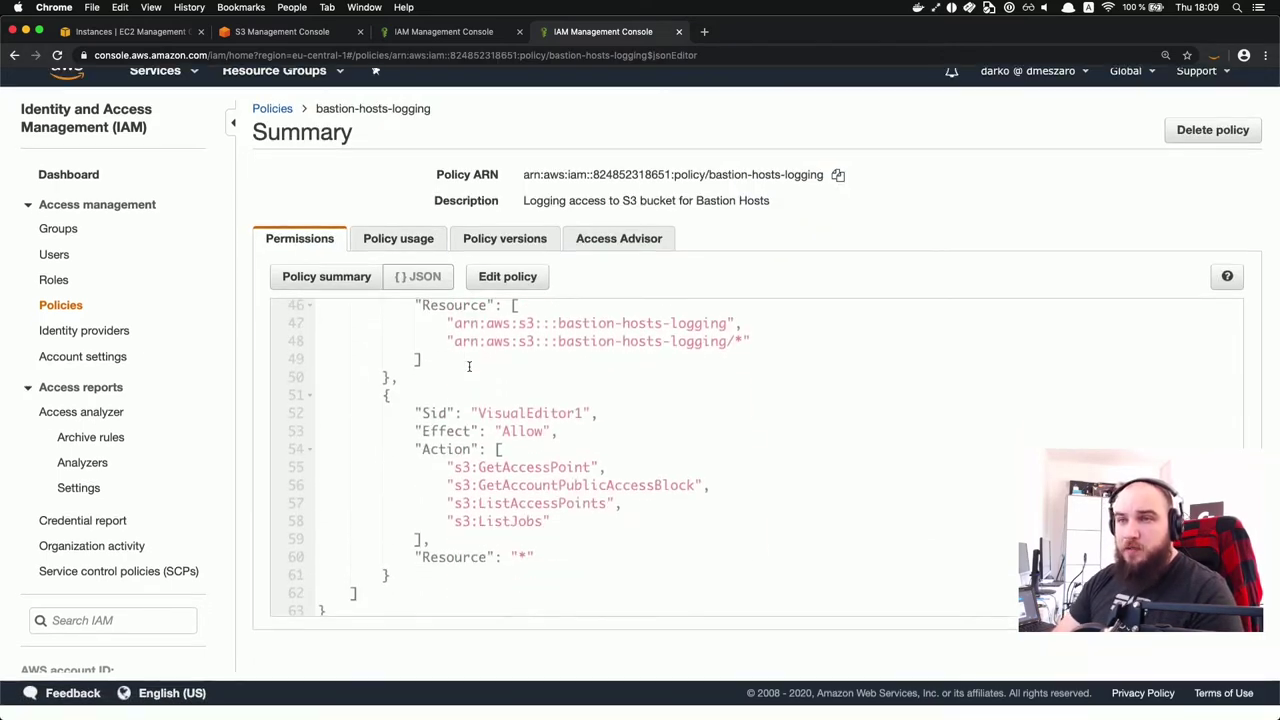
scroll(468, 366, "up", 10)
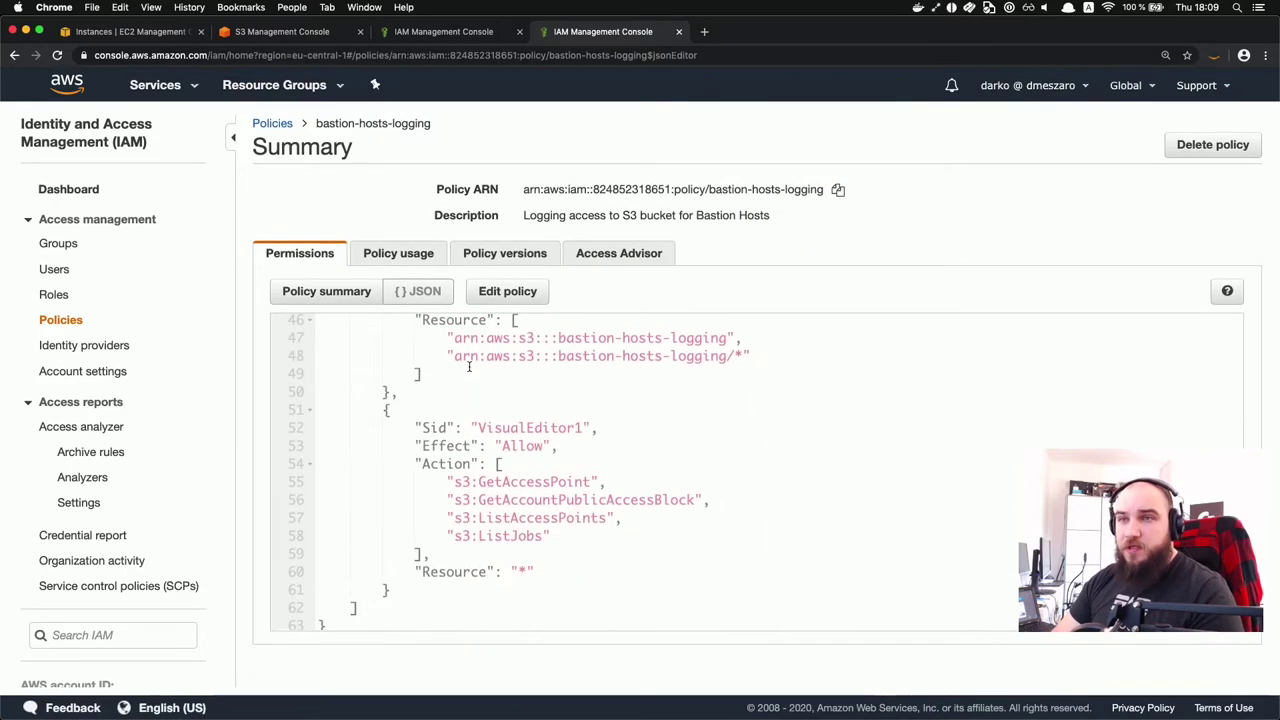
Step: Open the bastion-hosts-logging policy for editing and inspect its 37-action S3 block, including resource ARNs and request conditions
left_click(507, 291)
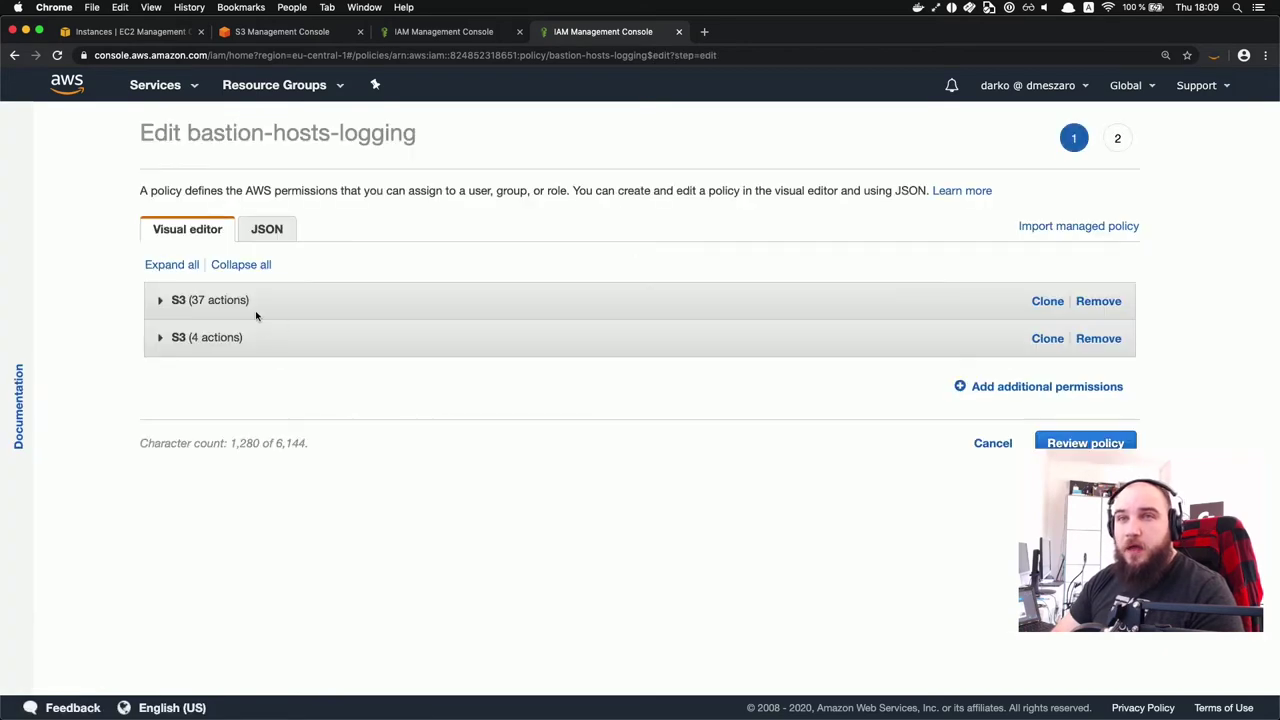
left_click(229, 301)
scroll(358, 394, "down", 4)
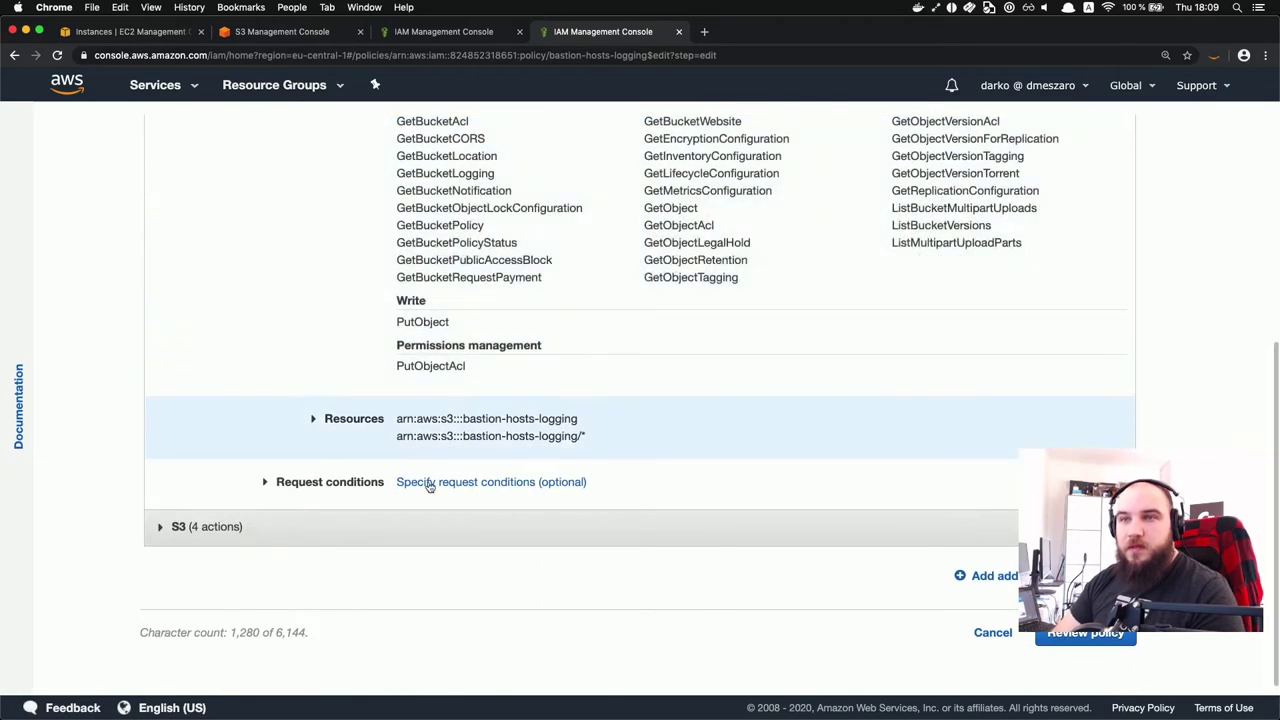
scroll(400, 470, "up", 4)
scroll(547, 450, "down", 3)
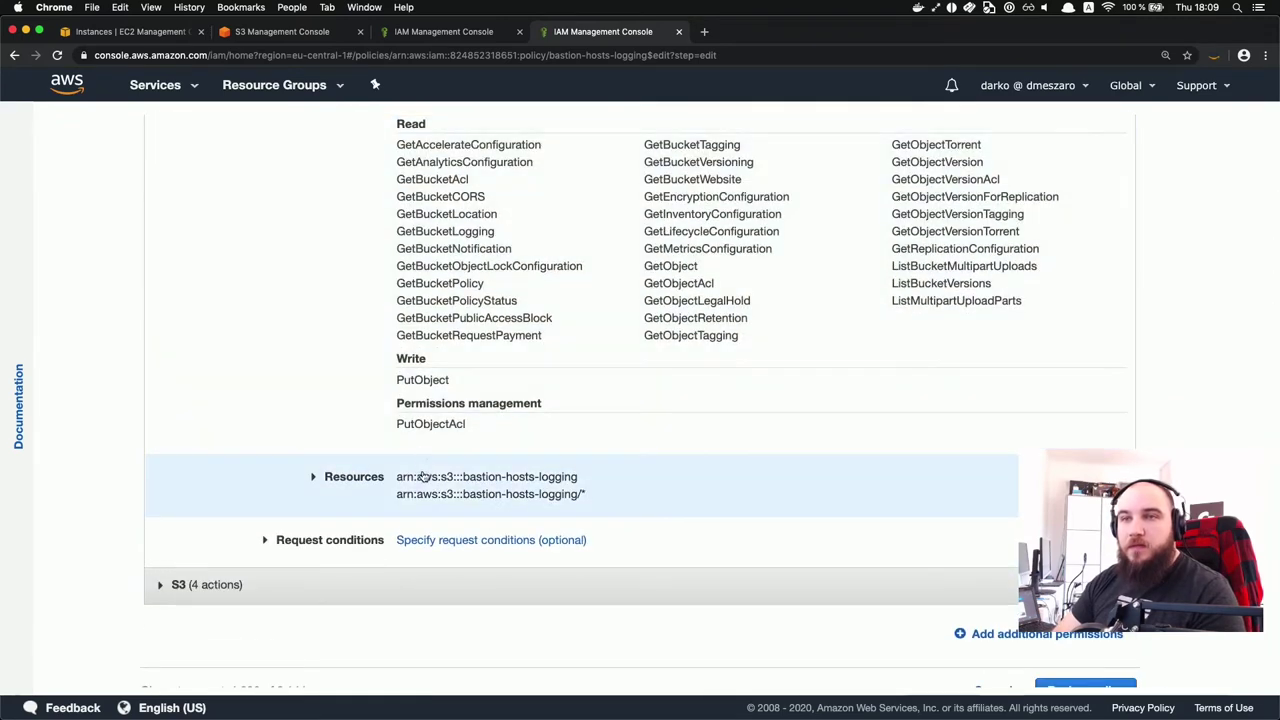
left_click(423, 477)
scroll(551, 531, "down", 4)
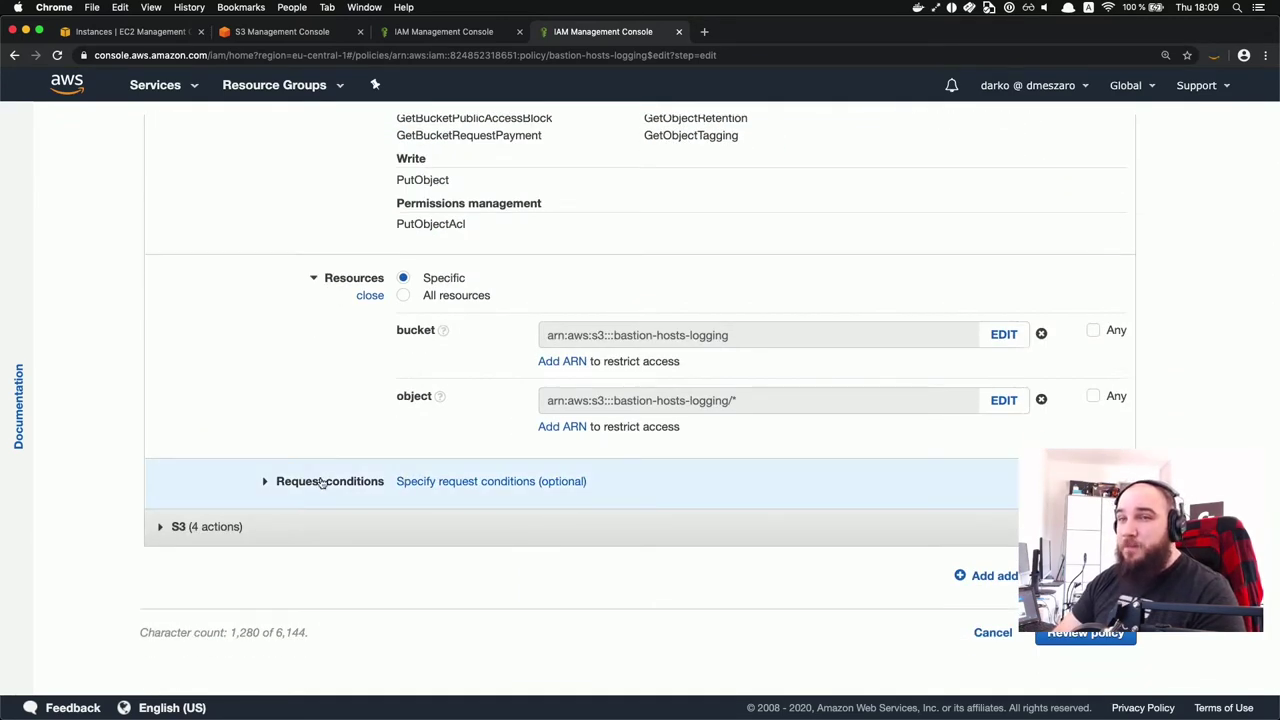
left_click(324, 483)
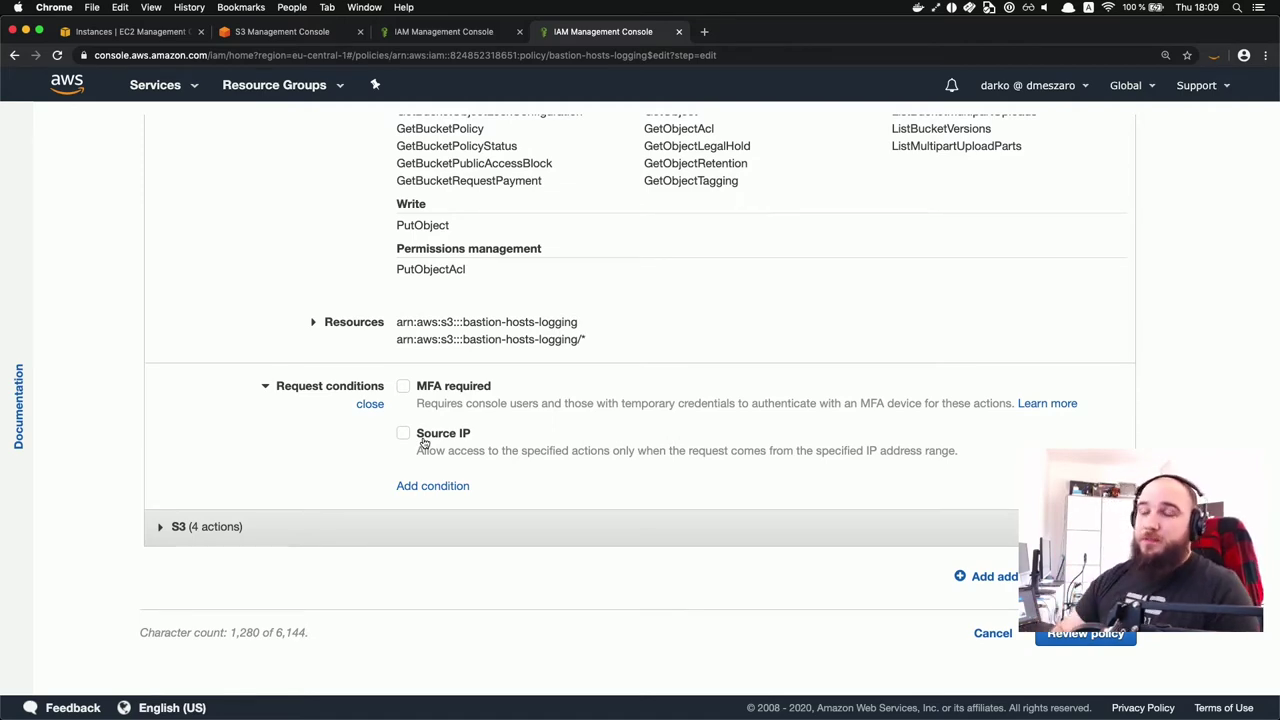
Step: Examine which S3 Read actions the bastion-hosts-logging policy allows, and leave the policy editor without saving
scroll(424, 443, "up", 5)
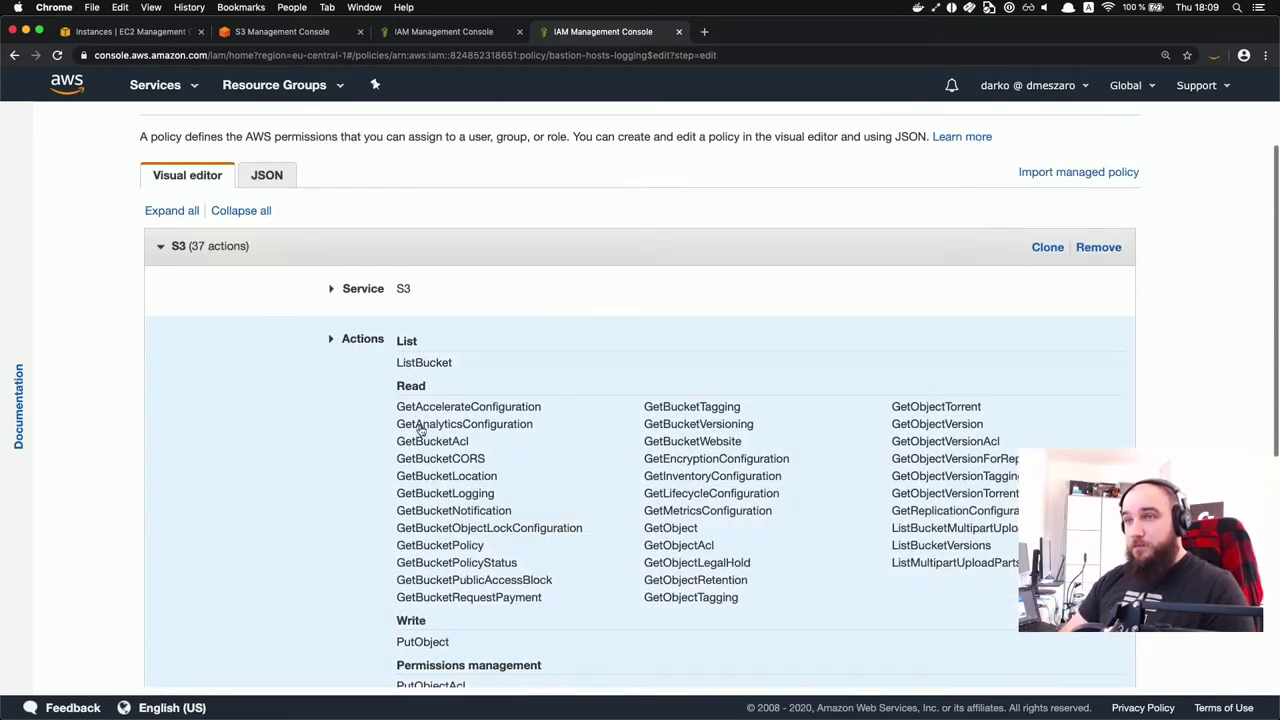
left_click(415, 341)
scroll(420, 336, "down", 3)
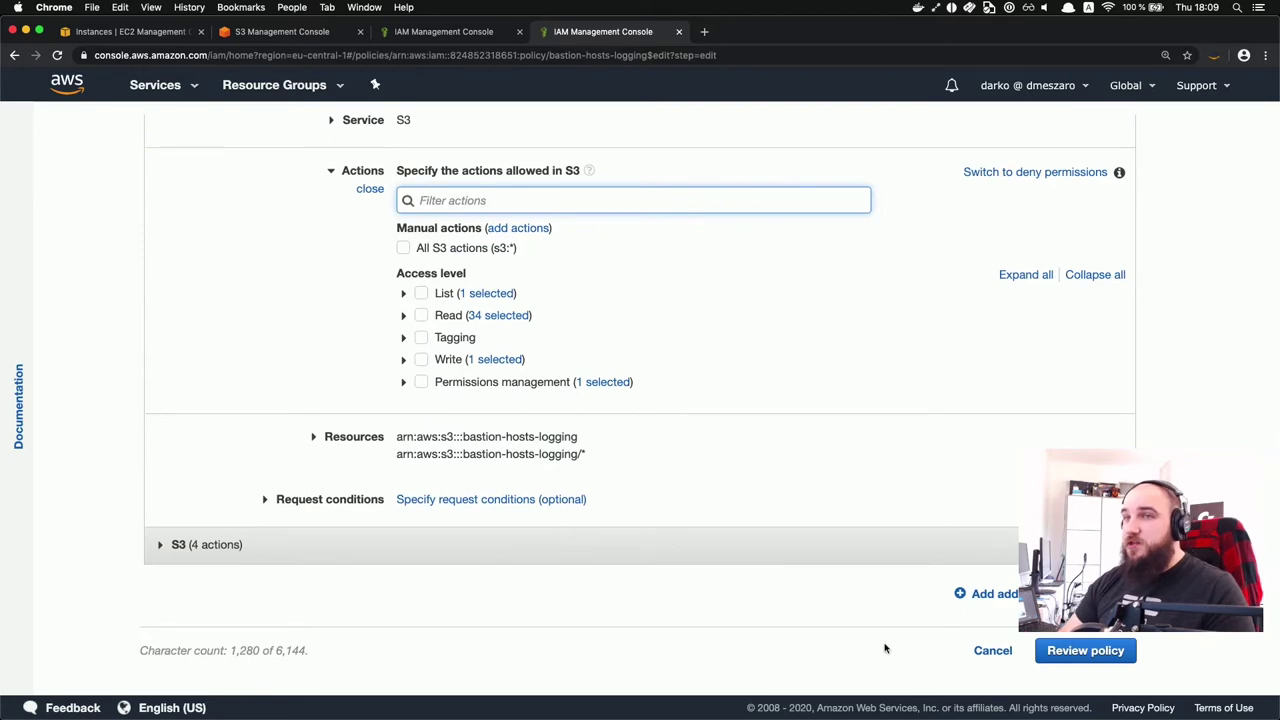
left_click(404, 315)
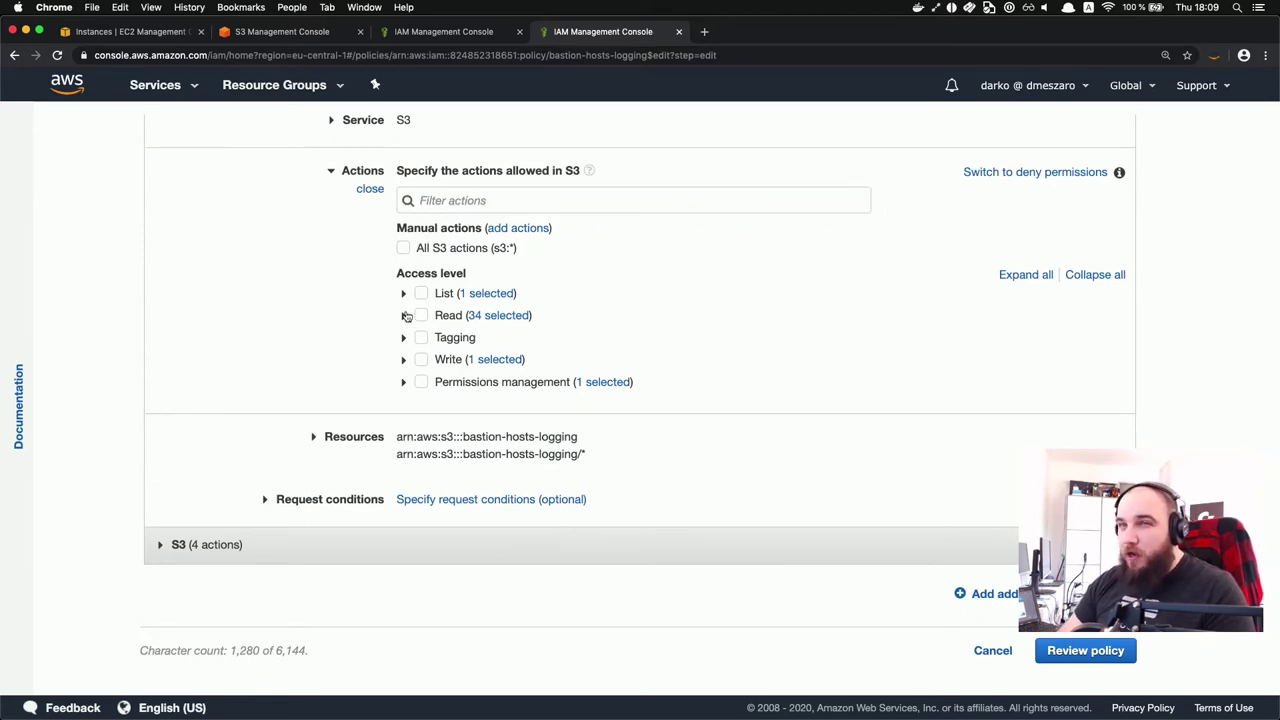
scroll(425, 415, "down", 2)
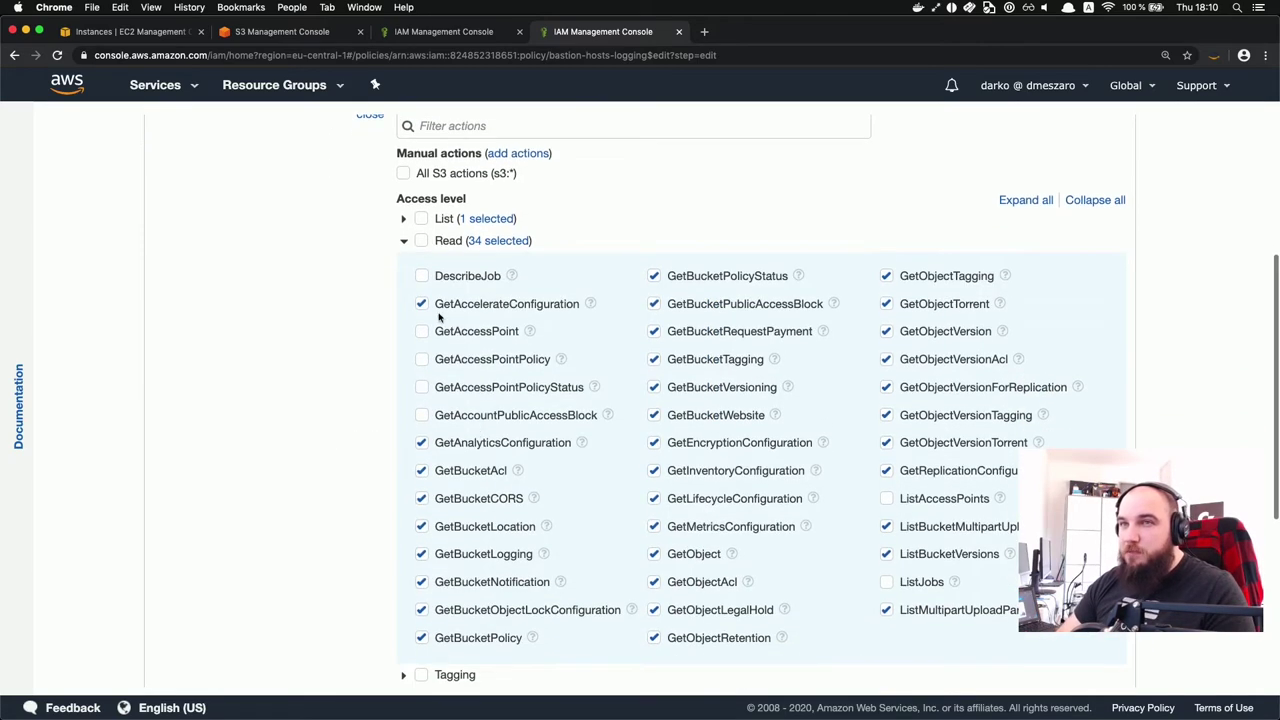
scroll(616, 438, "down", 2)
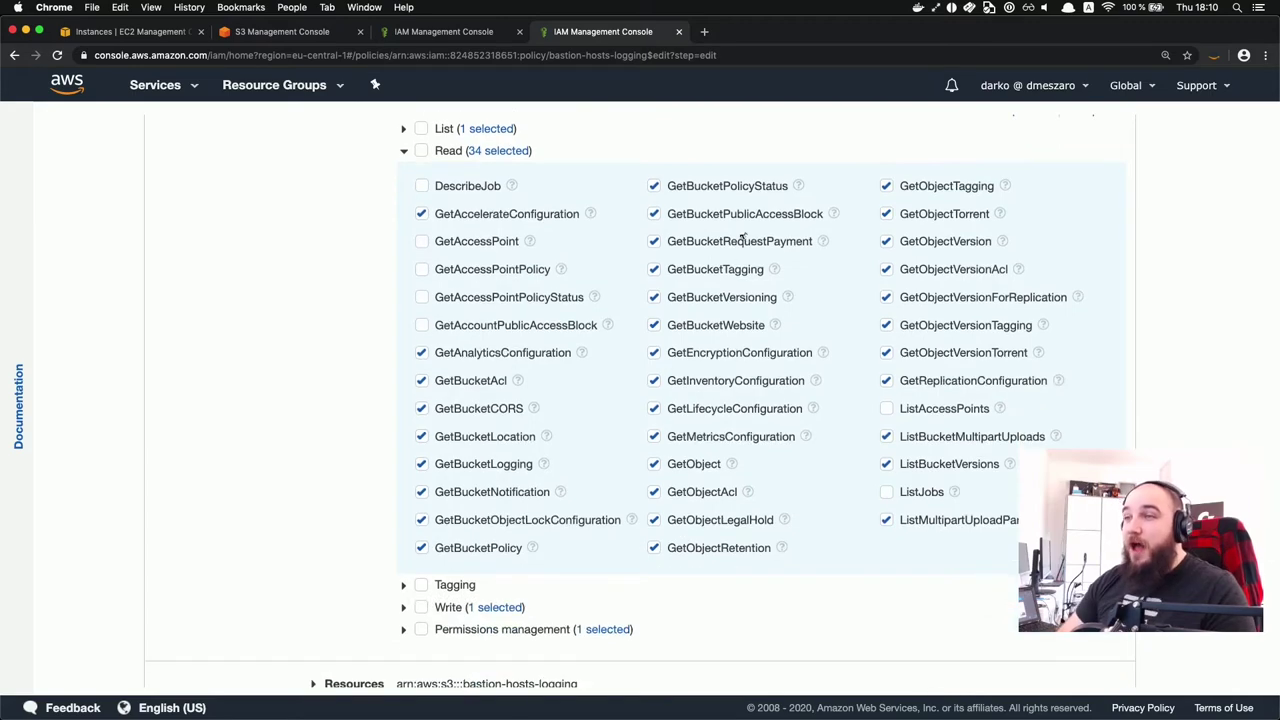
scroll(745, 237, "up", 5)
scroll(745, 237, "down", 10)
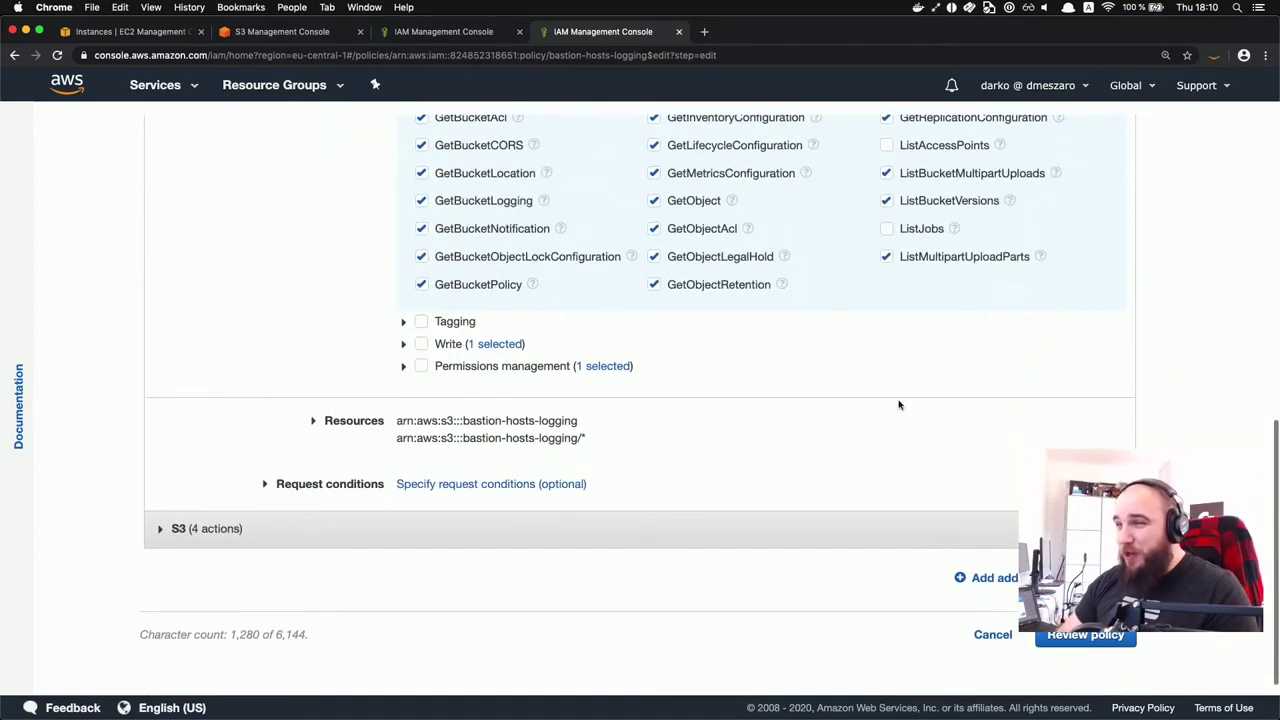
left_click(990, 636)
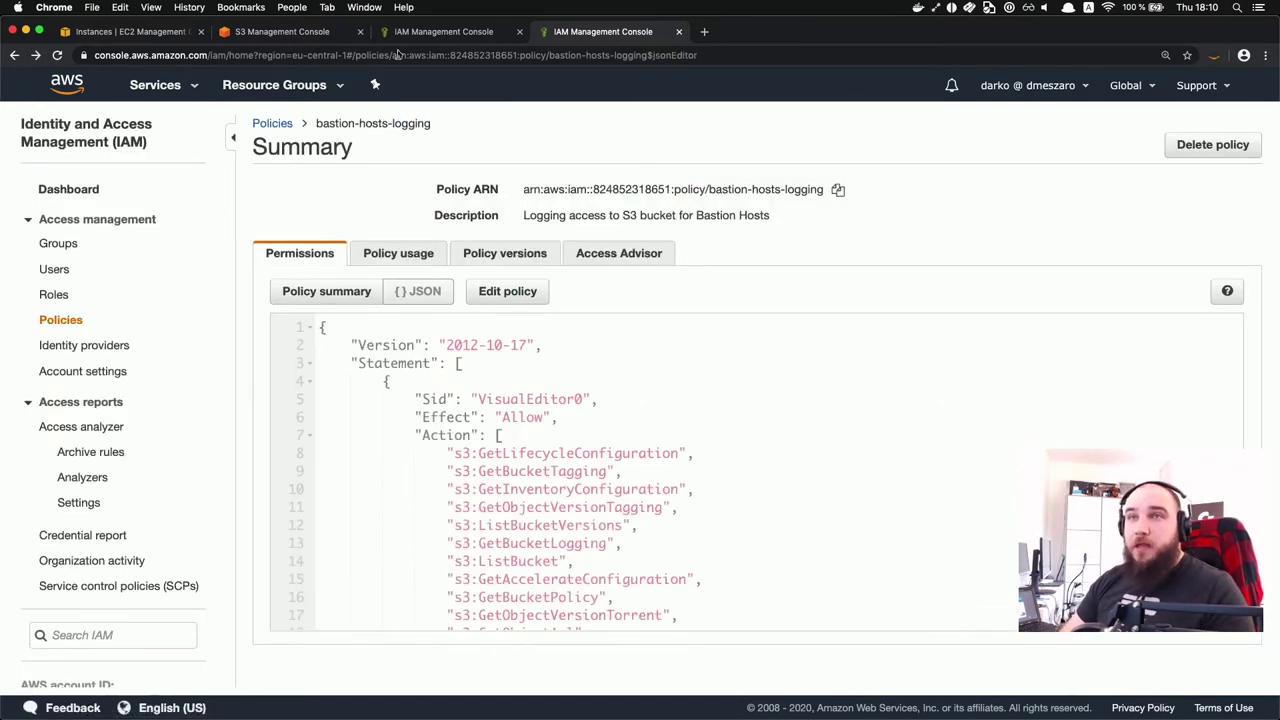
Step: Search the policies attachable to the new role for "bast", and cancel creating the role
left_click(457, 36)
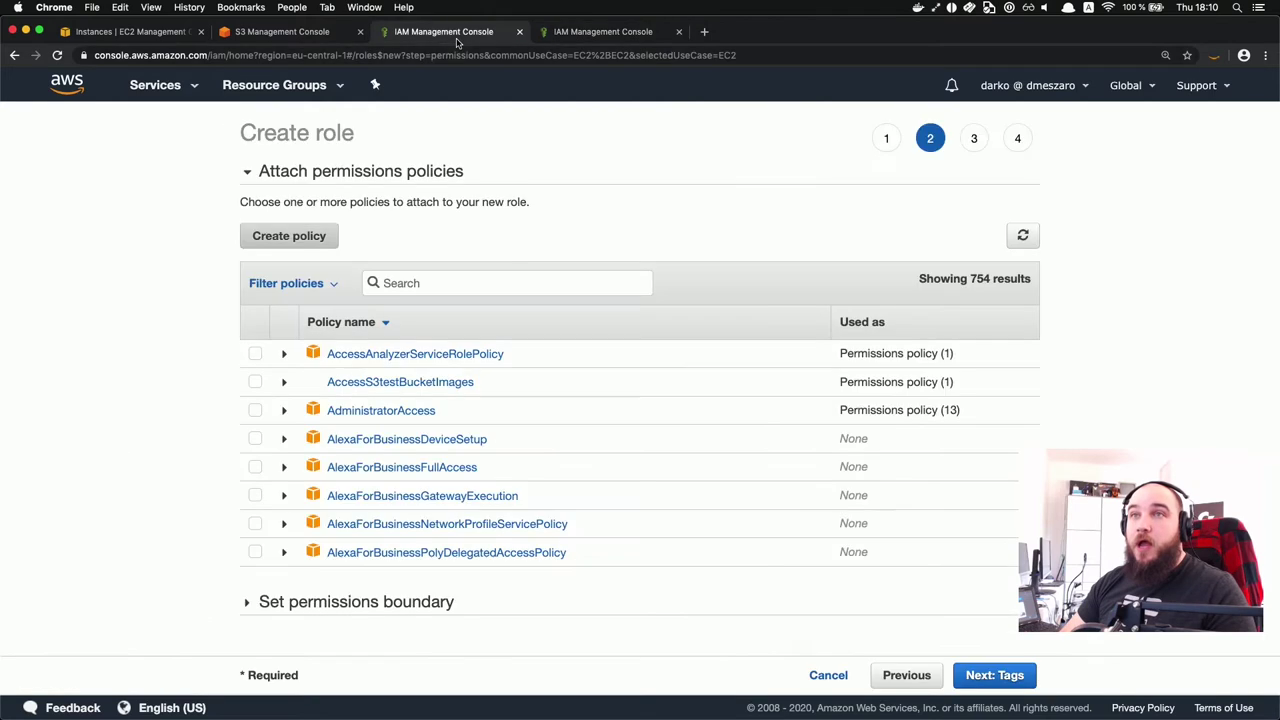
left_click(425, 284)
type("bast")
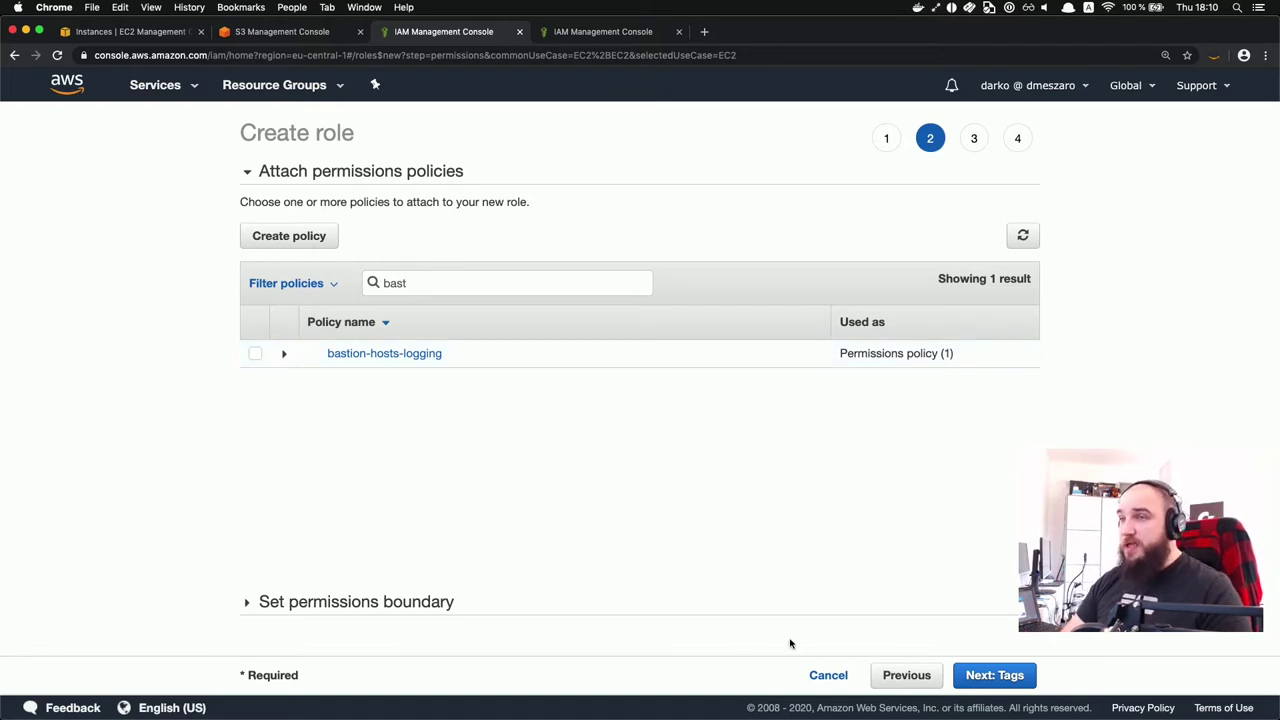
left_click(834, 673)
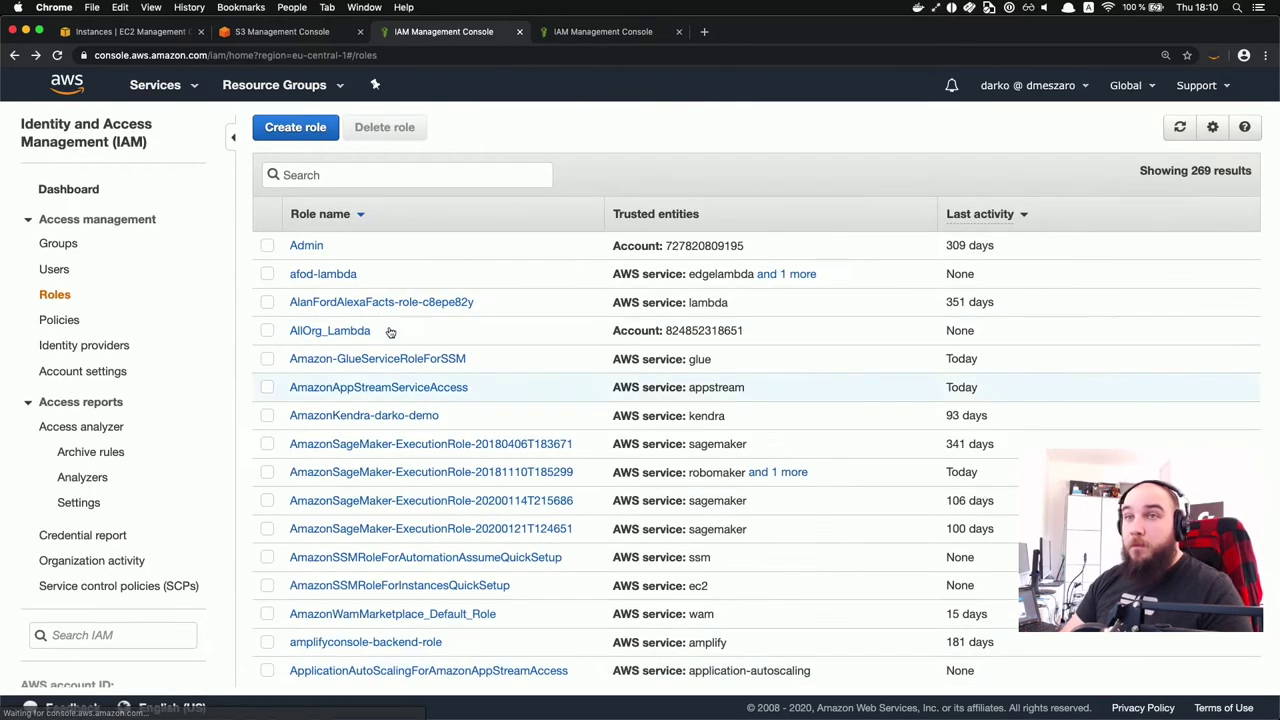
Step: Search the IAM roles for "bast" and open the bastion-hosts role to view its attached permissions
left_click(323, 168)
type("bast")
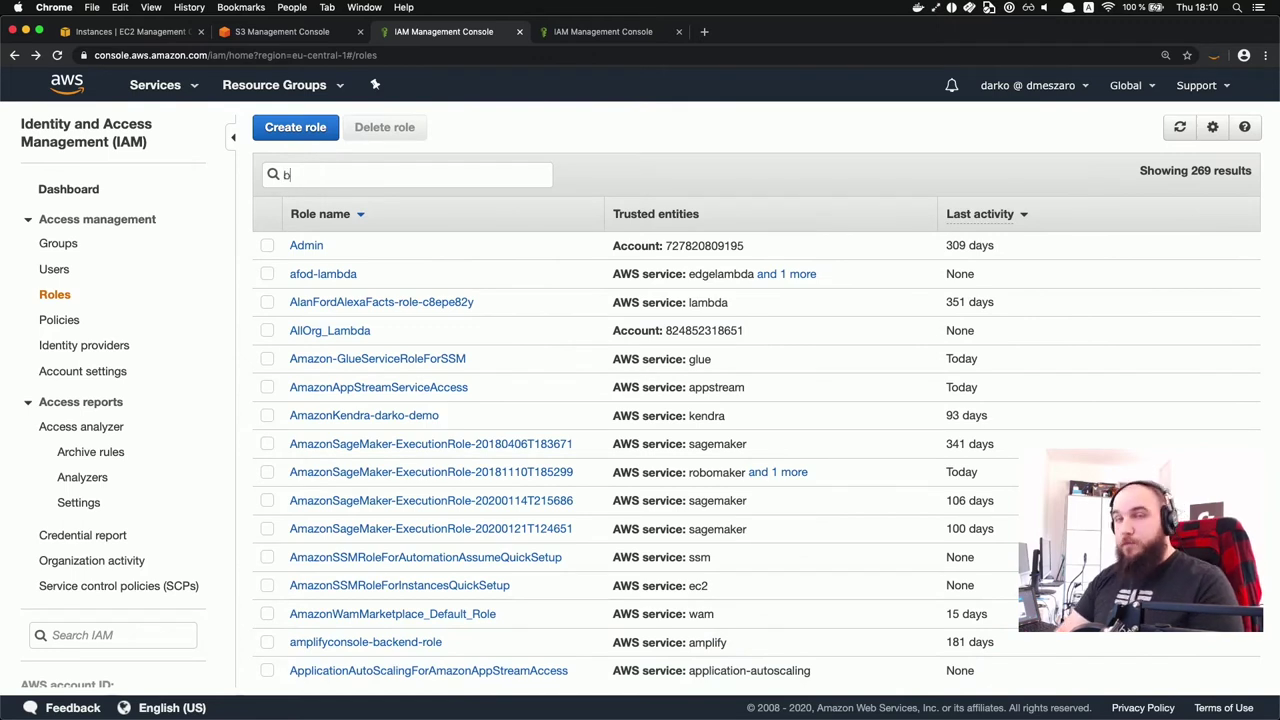
left_click(326, 246)
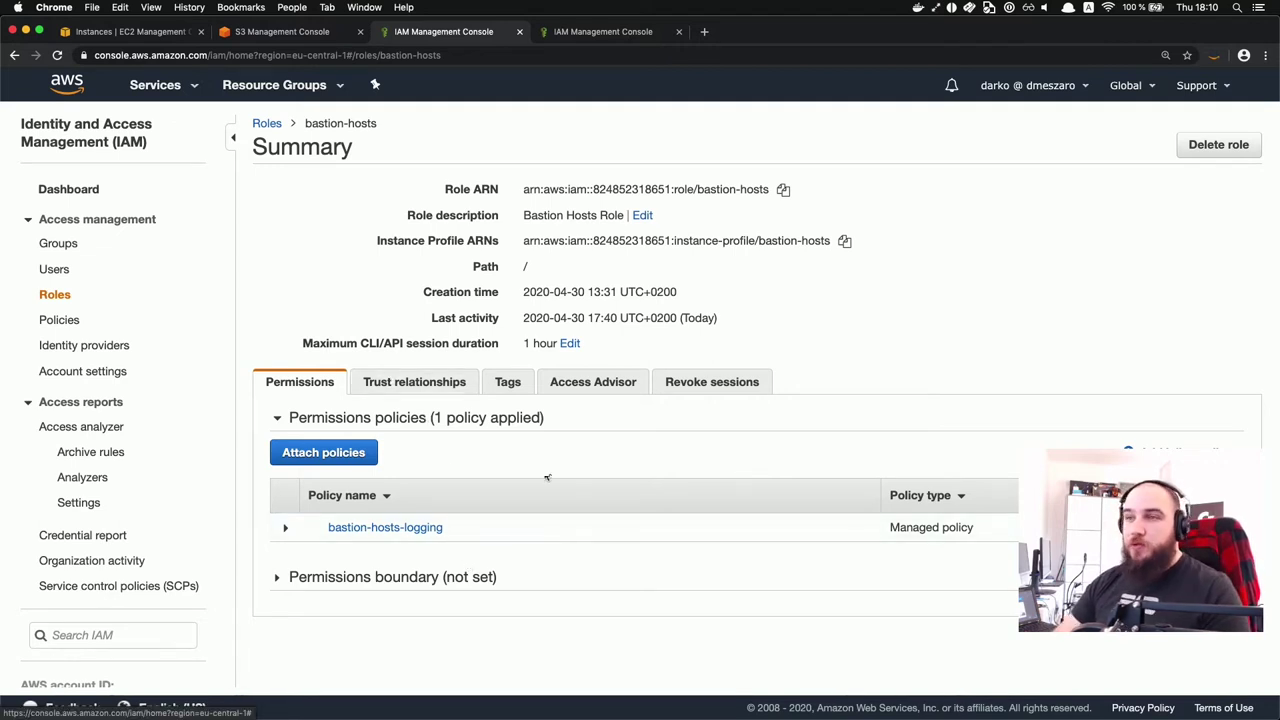
Step: Close both IAM console pages and start launching a new instance from the EC2 dashboard
left_click(520, 32)
left_click(520, 32)
left_click(181, 33)
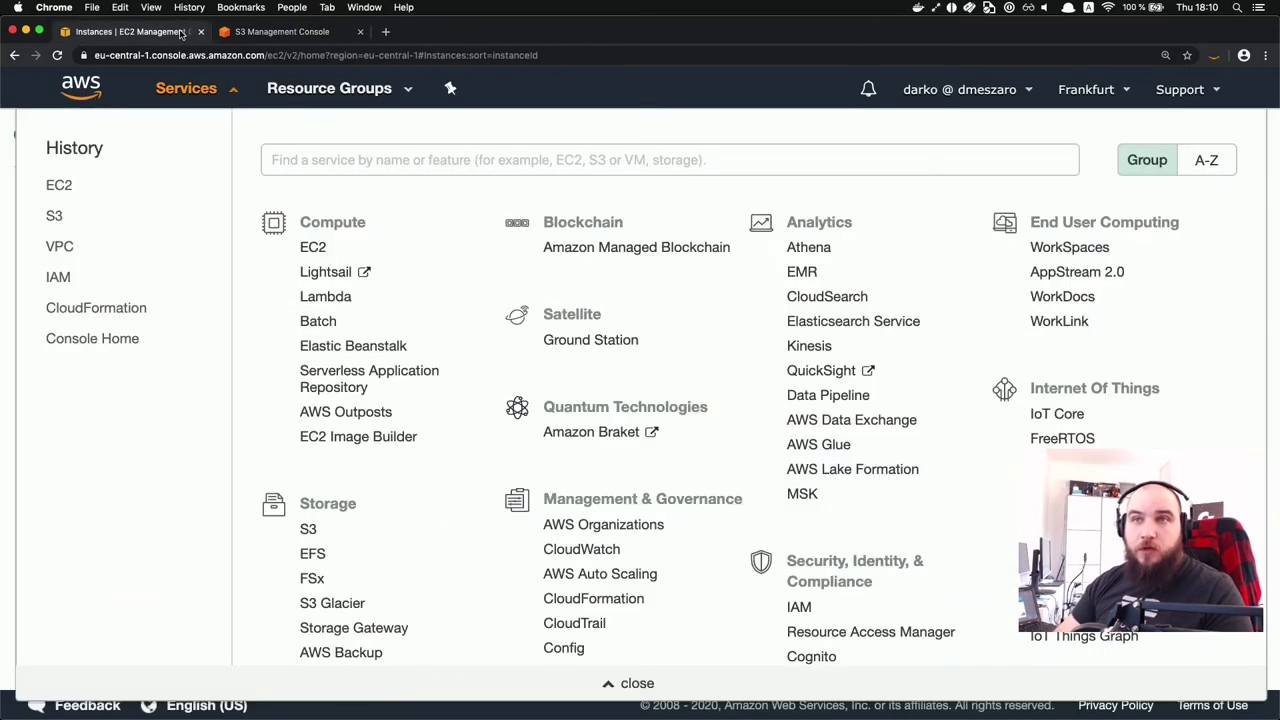
left_click(313, 248)
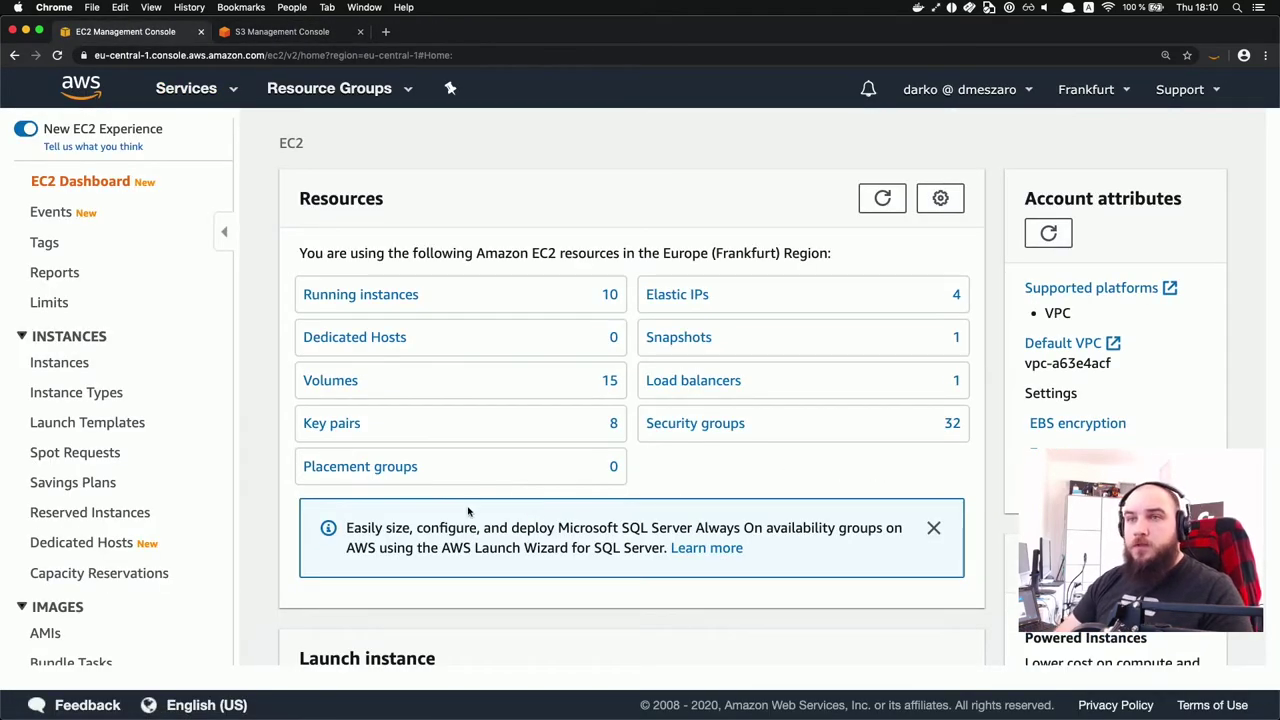
scroll(468, 511, "down", 3)
left_click(410, 566)
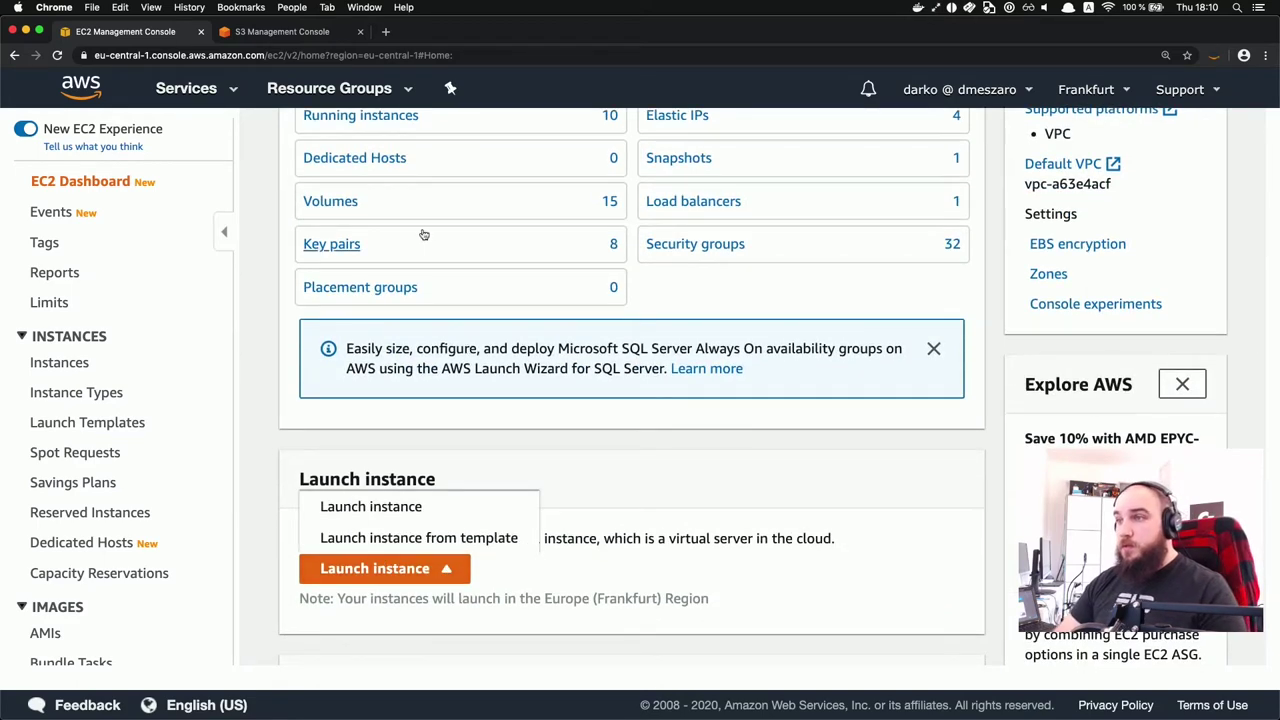
left_click(396, 502)
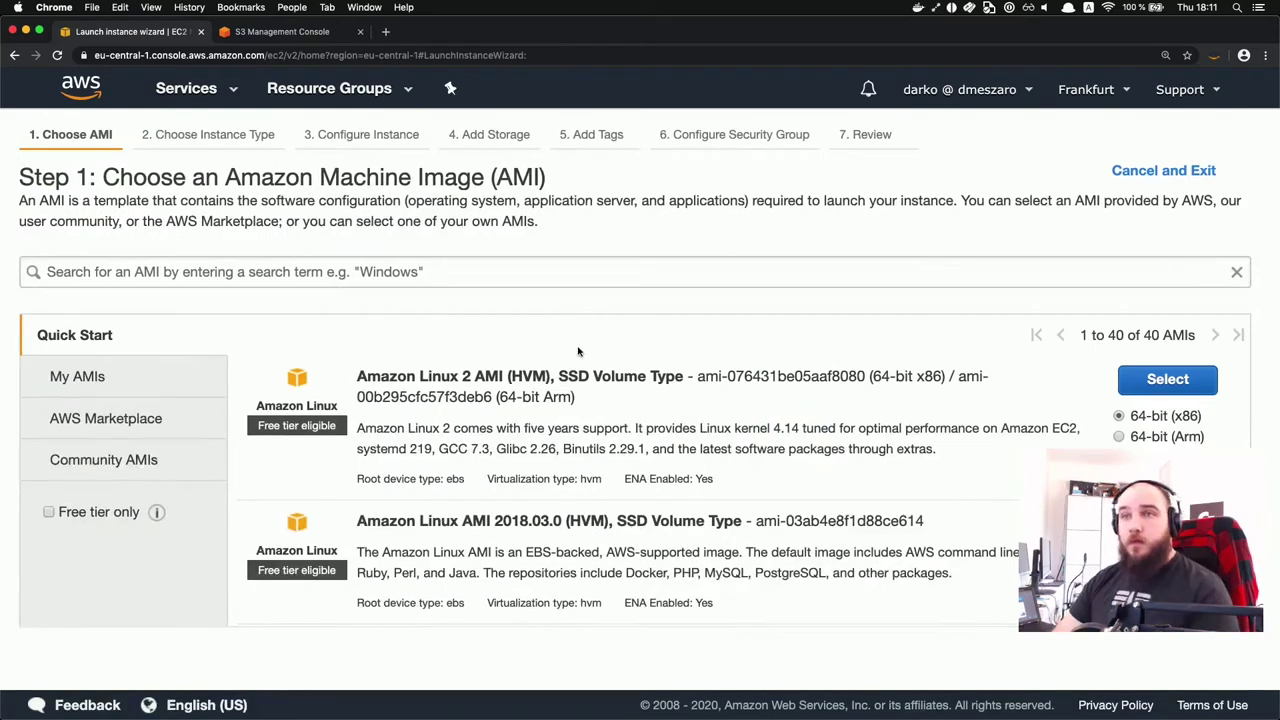
Step: Choose the 64-bit (x86) Amazon Linux 2 AMI and the t2.xlarge instance type for the new instance
left_click(1166, 386)
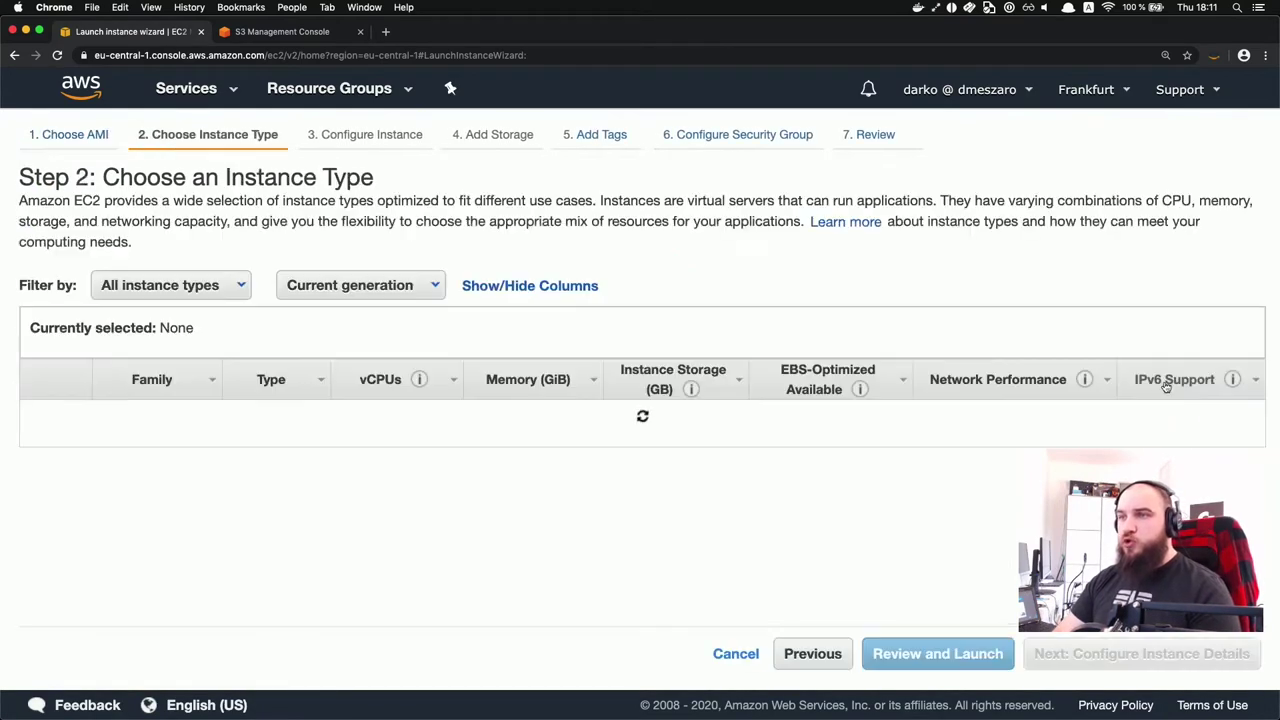
mouse_move(268, 499)
scroll(268, 499, "down", 4)
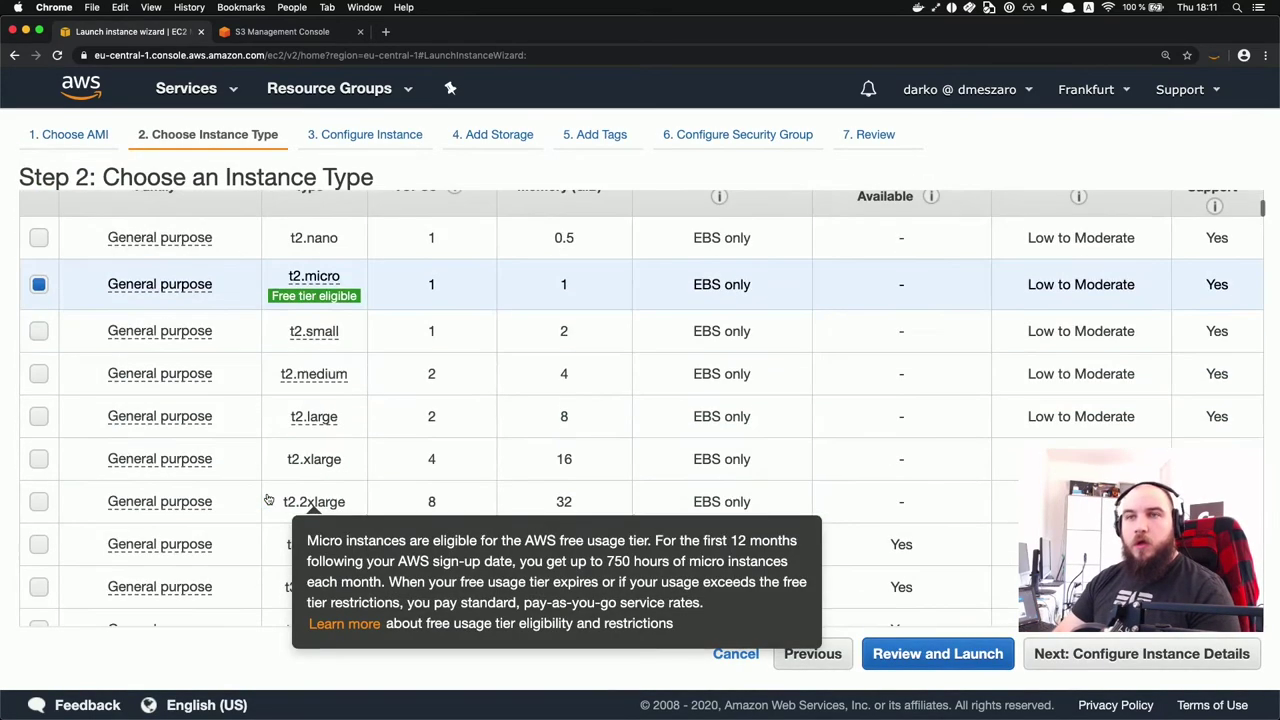
left_click(39, 459)
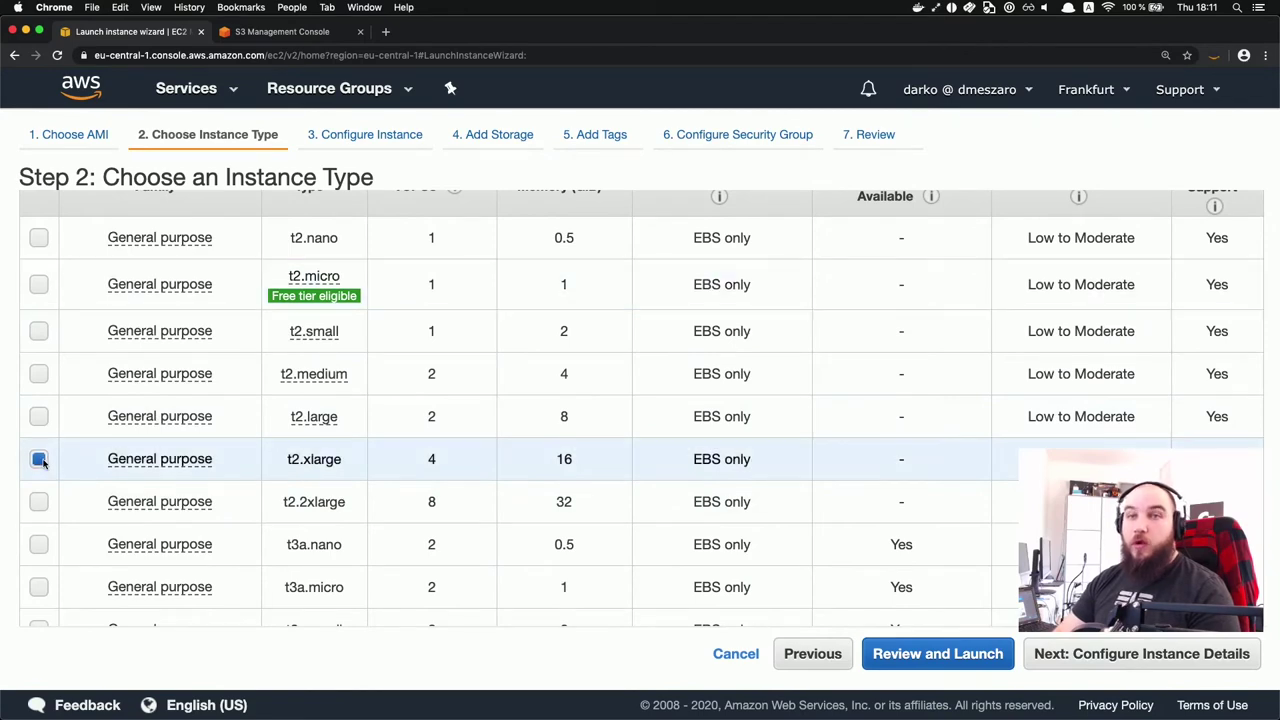
Step: Continue to the instance details and set the network to the private-subnet-bastion VPC
left_click(1124, 655)
left_click(422, 360)
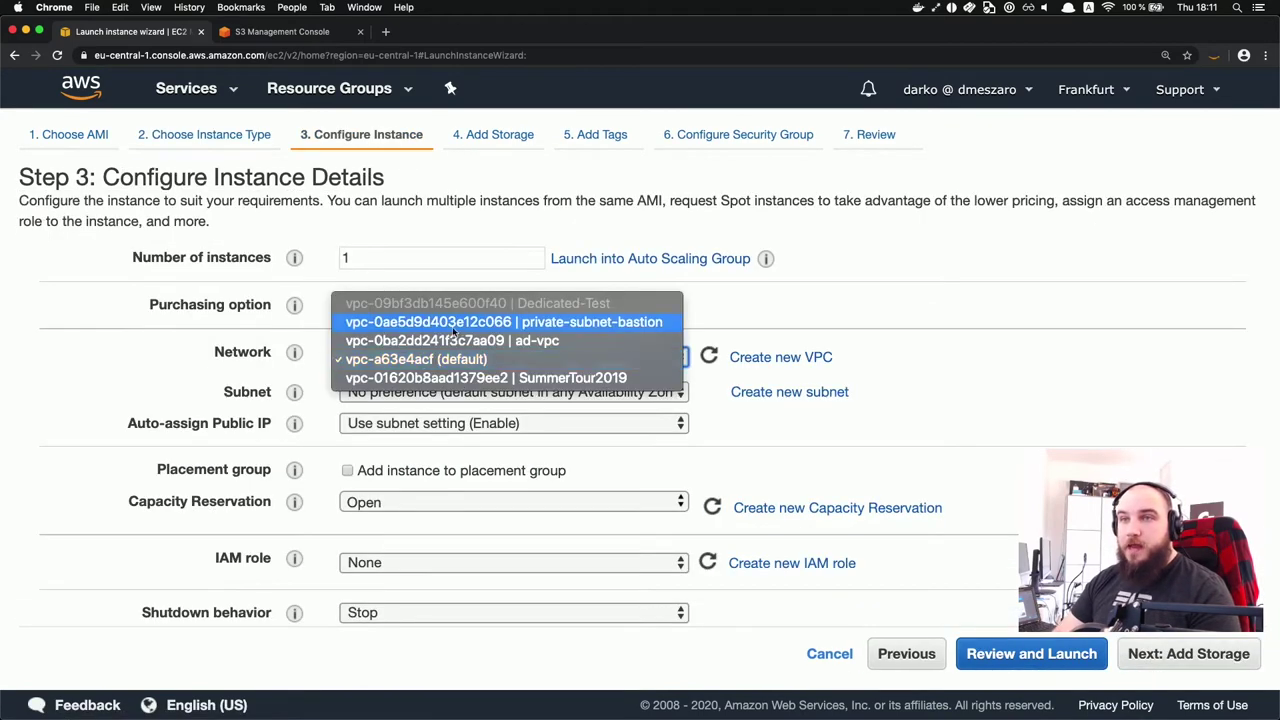
left_click(454, 324)
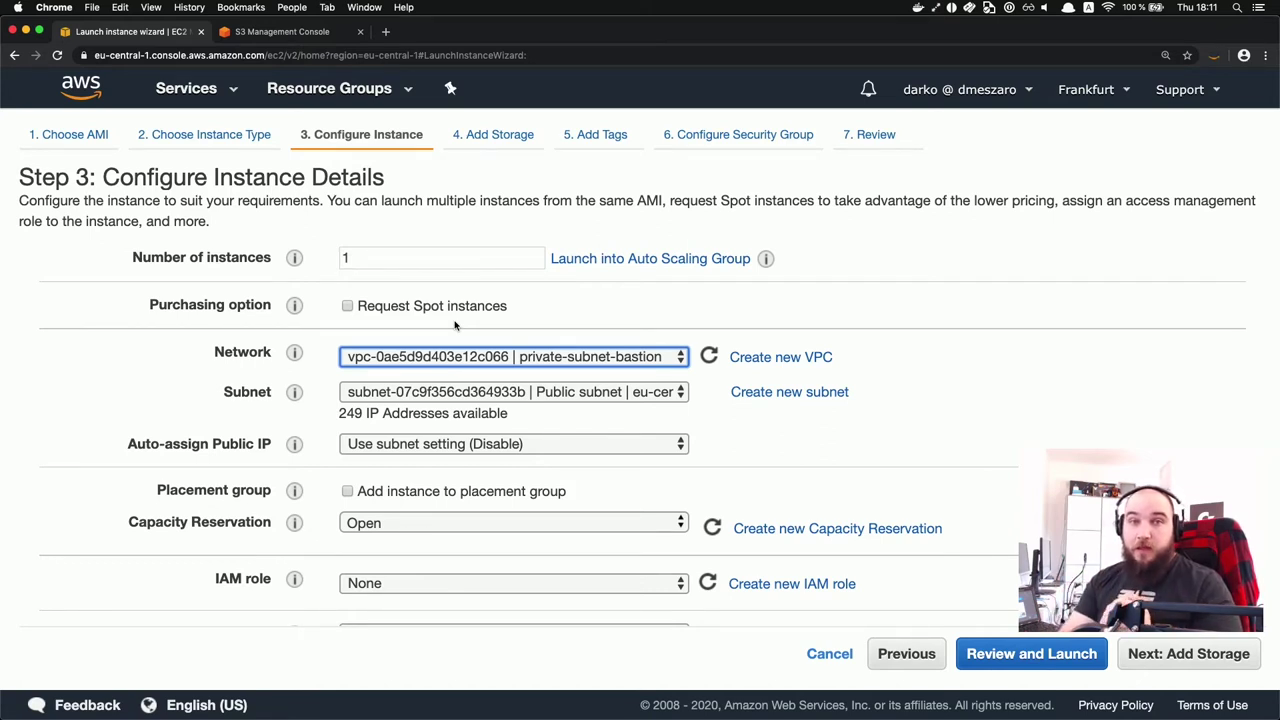
Step: Place the instance in the eu-central-1c public subnet and set Auto-assign Public IP to Enable
left_click(428, 392)
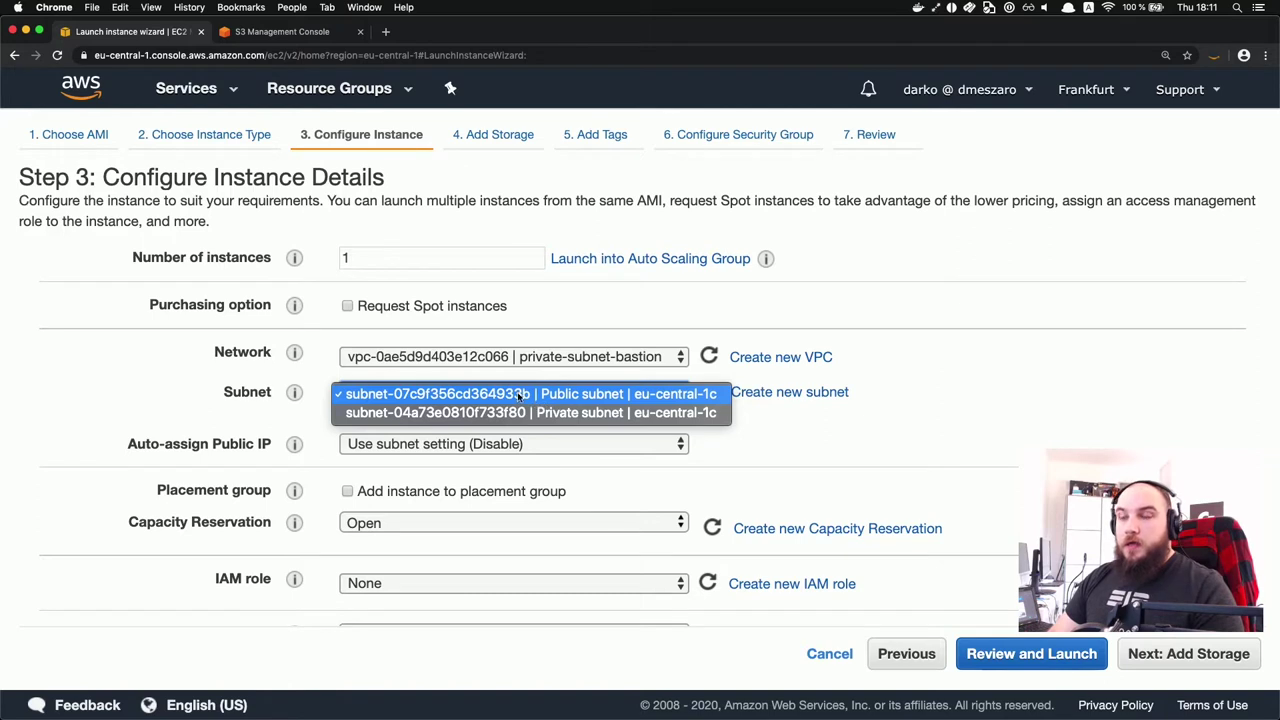
left_click(487, 397)
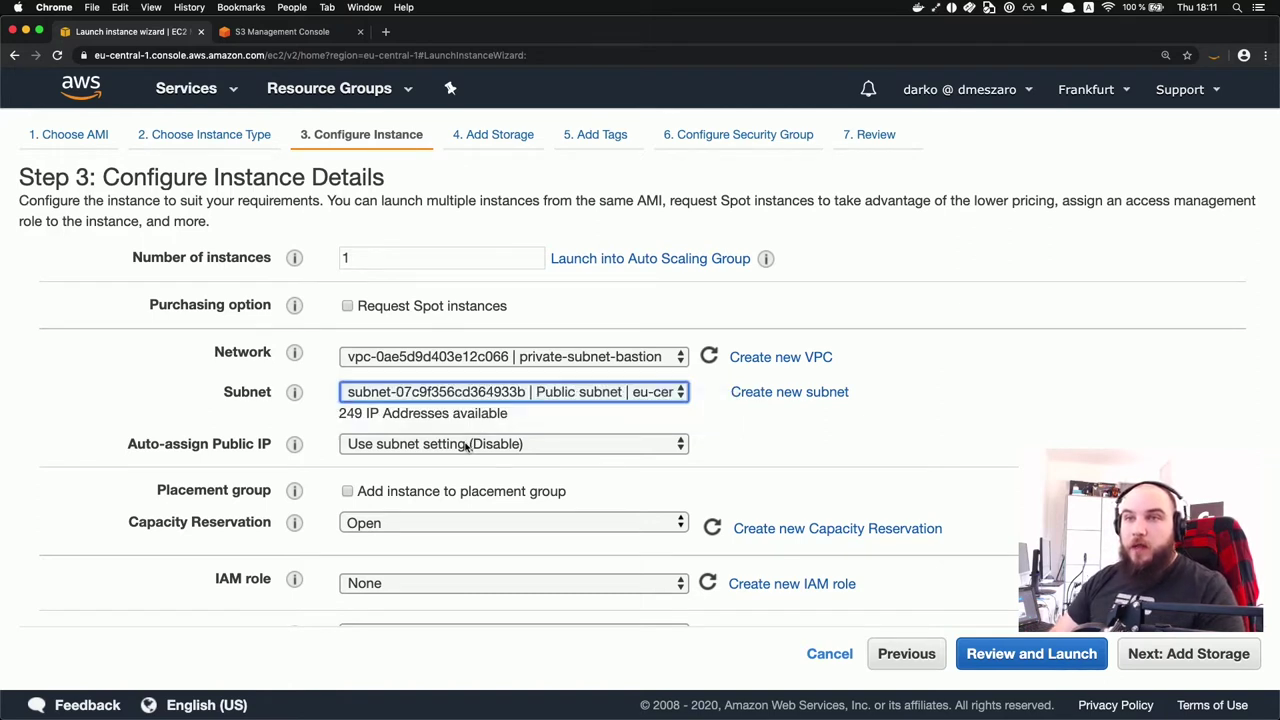
left_click(467, 446)
left_click(424, 468)
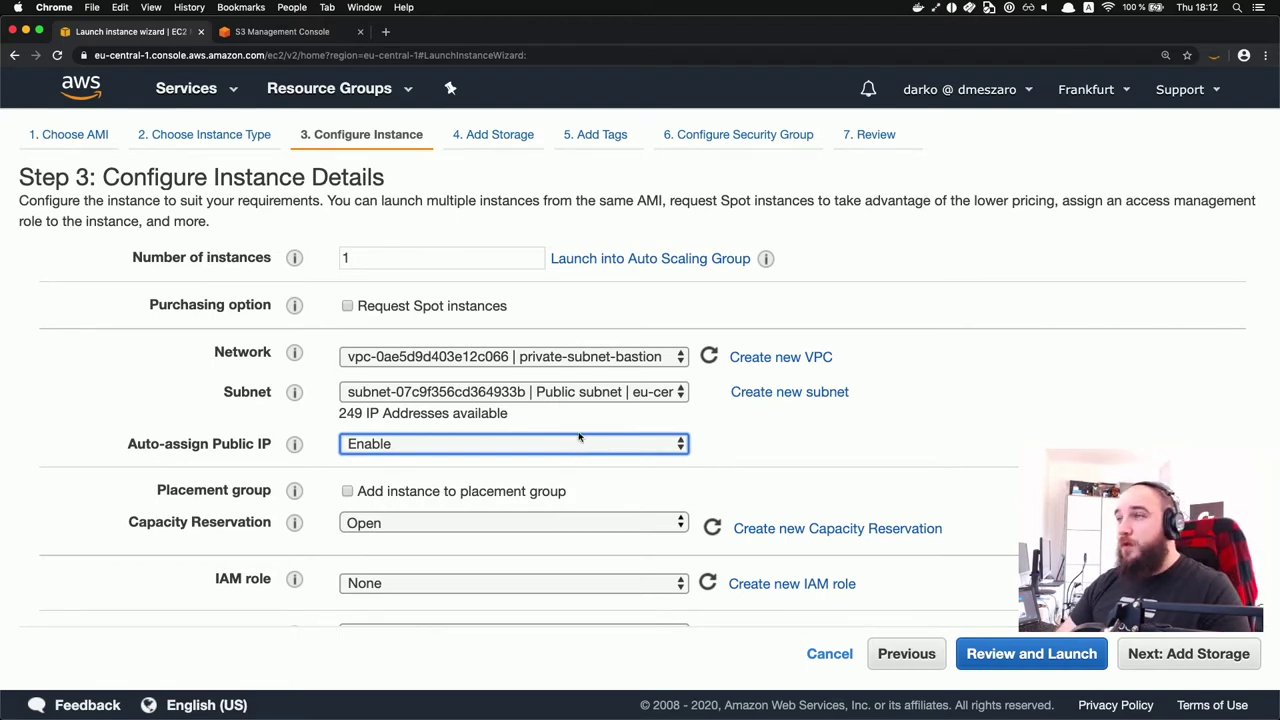
Step: Assign the bastion-hosts IAM role to the instance and look through the remaining instance details
scroll(590, 438, "down", 3)
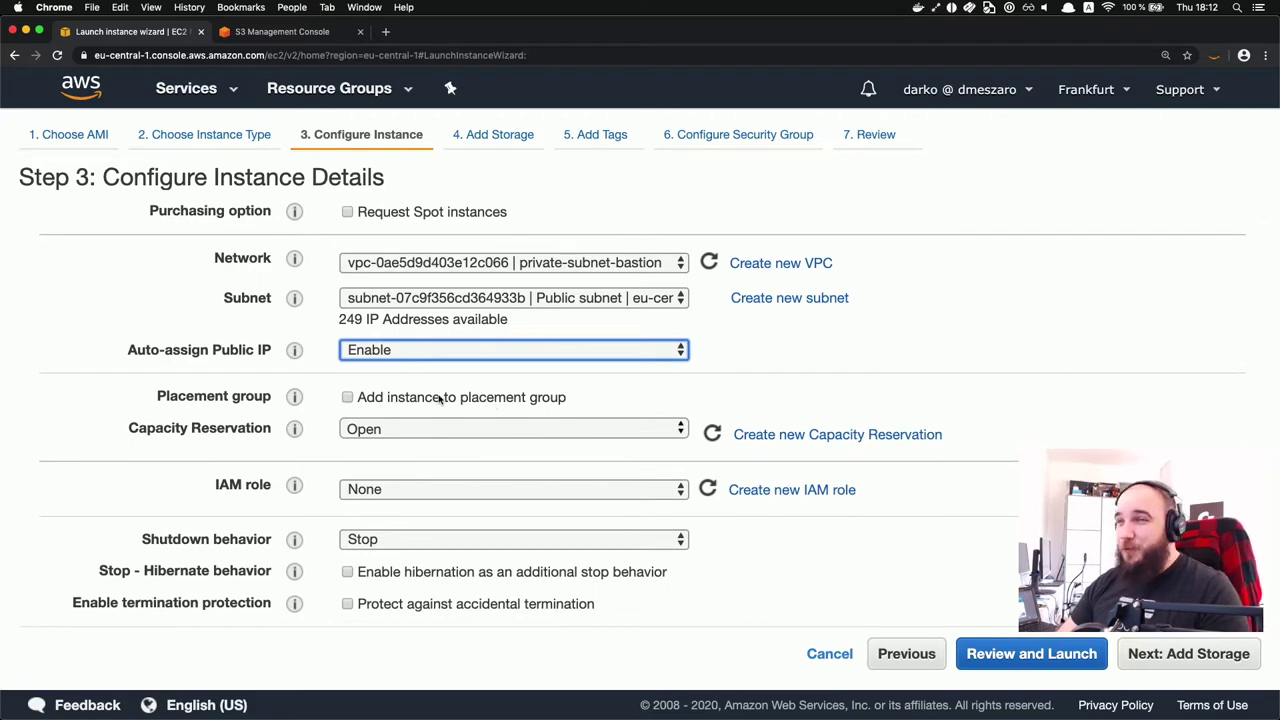
scroll(470, 430, "up", 3)
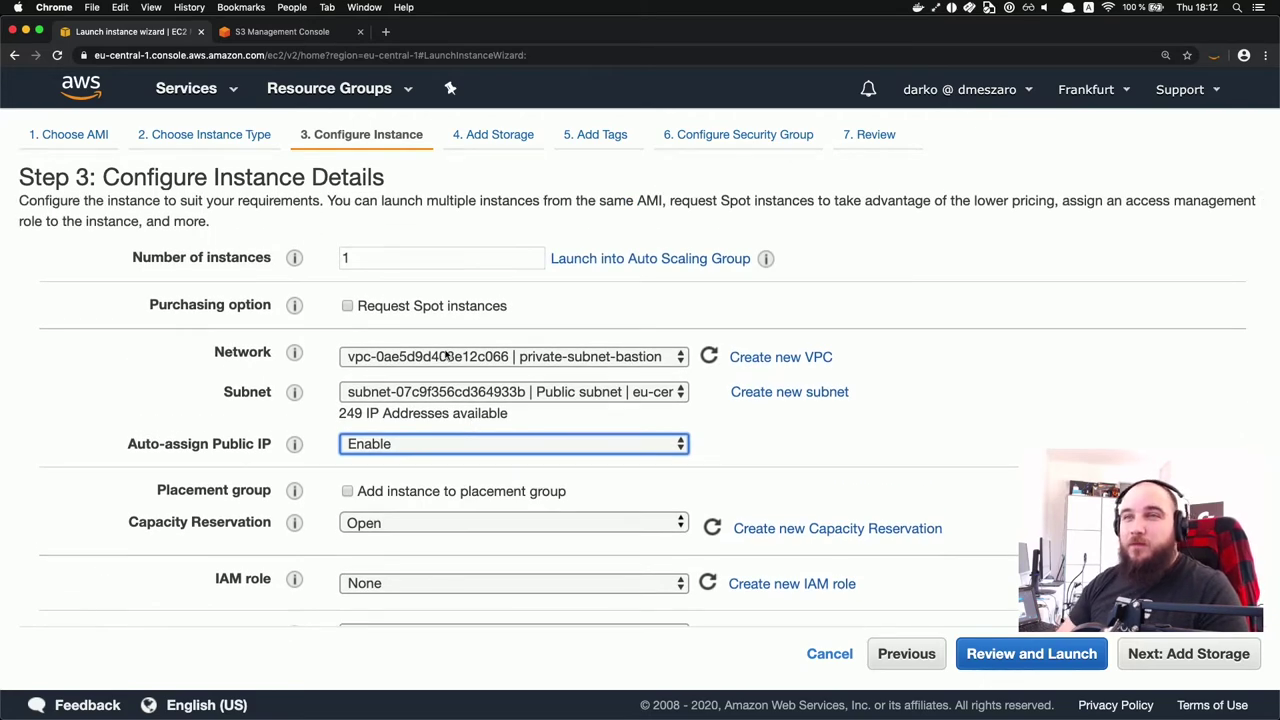
scroll(466, 470, "down", 2)
scroll(375, 480, "down", 1)
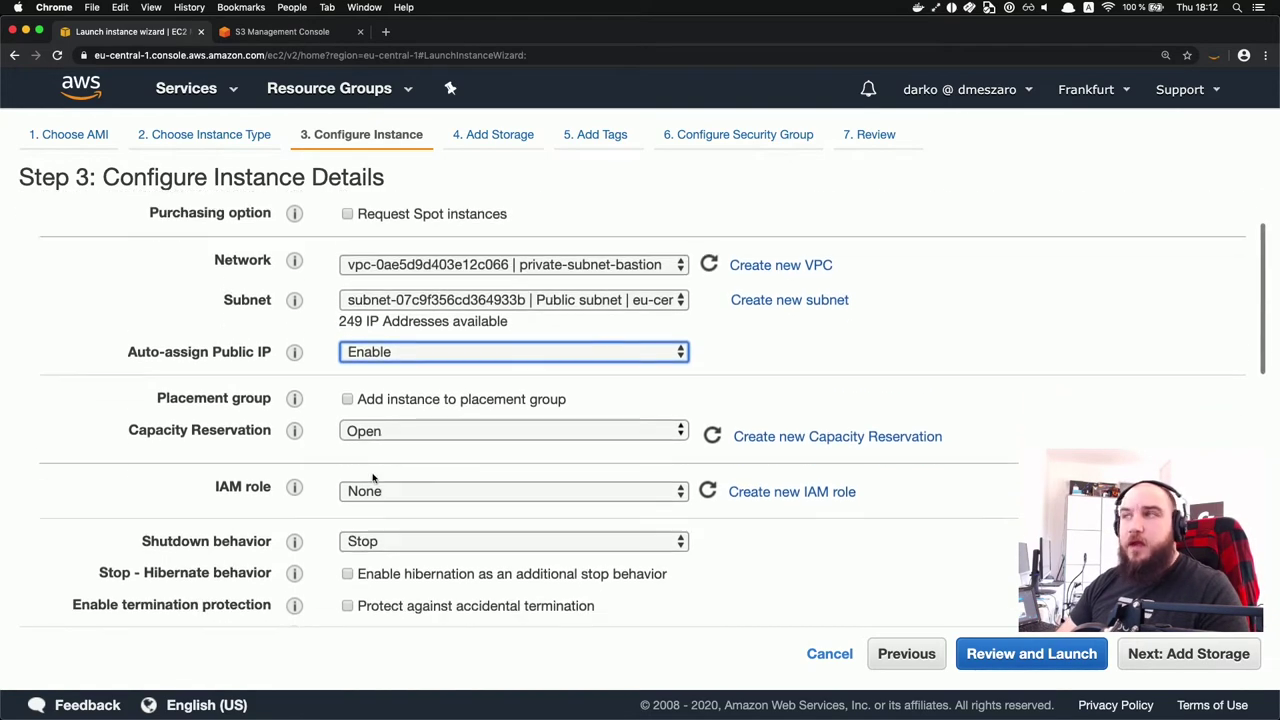
left_click(373, 476)
scroll(375, 490, "down", 5)
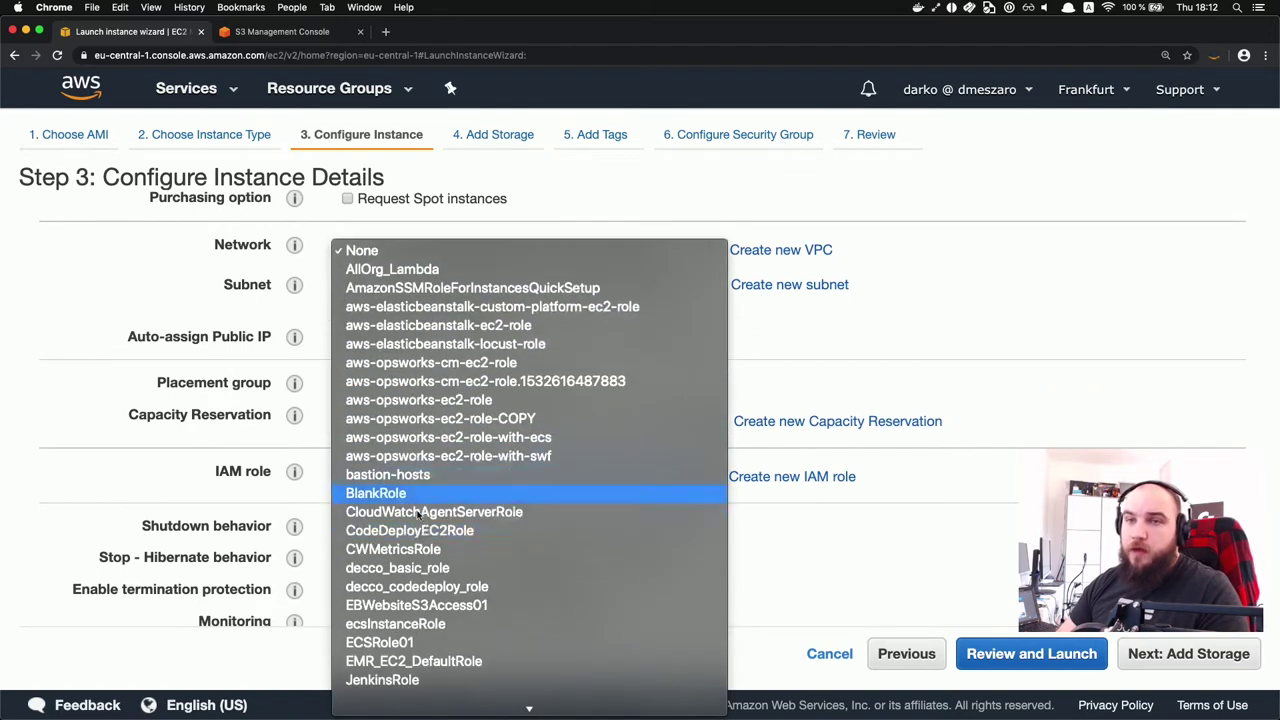
left_click(388, 463)
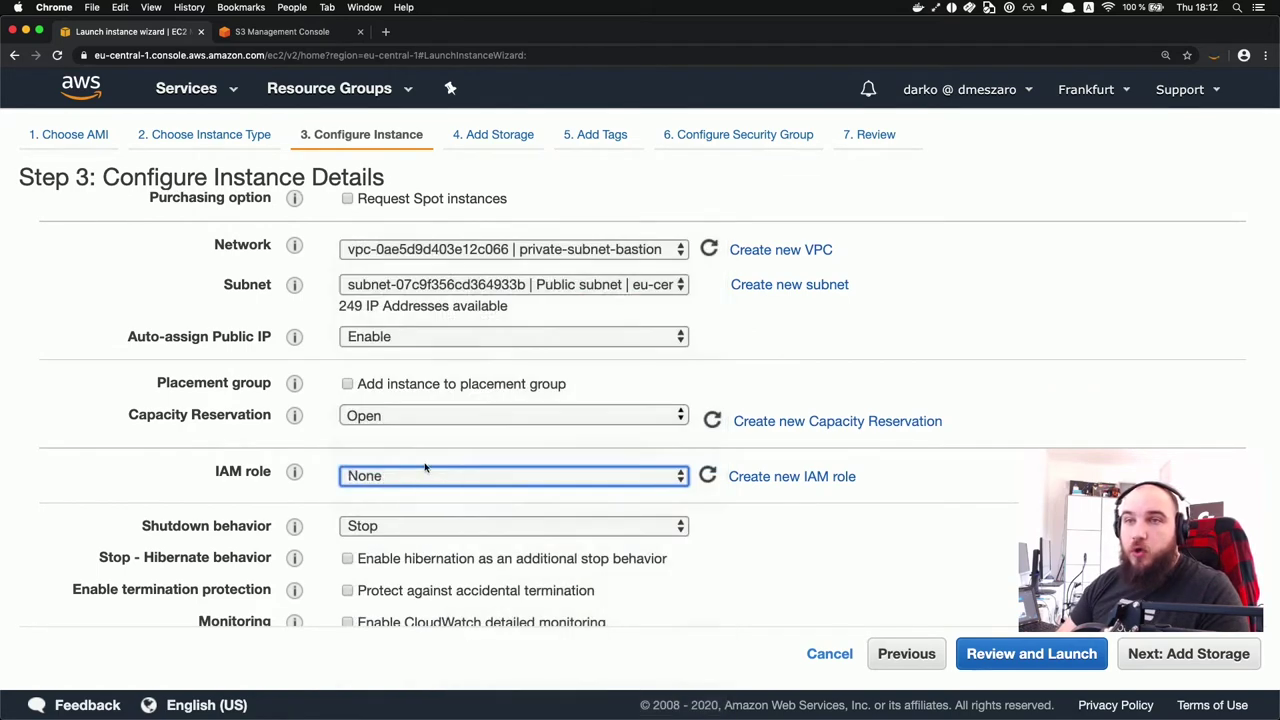
scroll(463, 471, "down", 5)
scroll(465, 472, "down", 5)
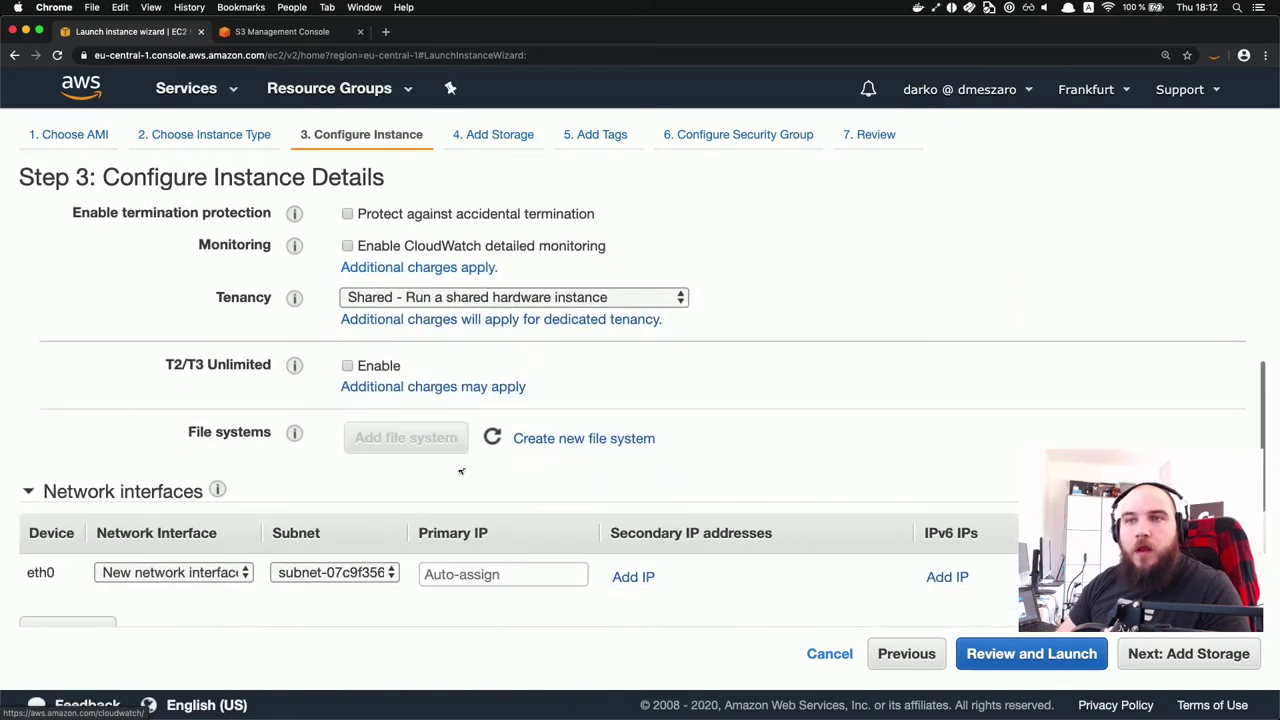
scroll(649, 540, "down", 5)
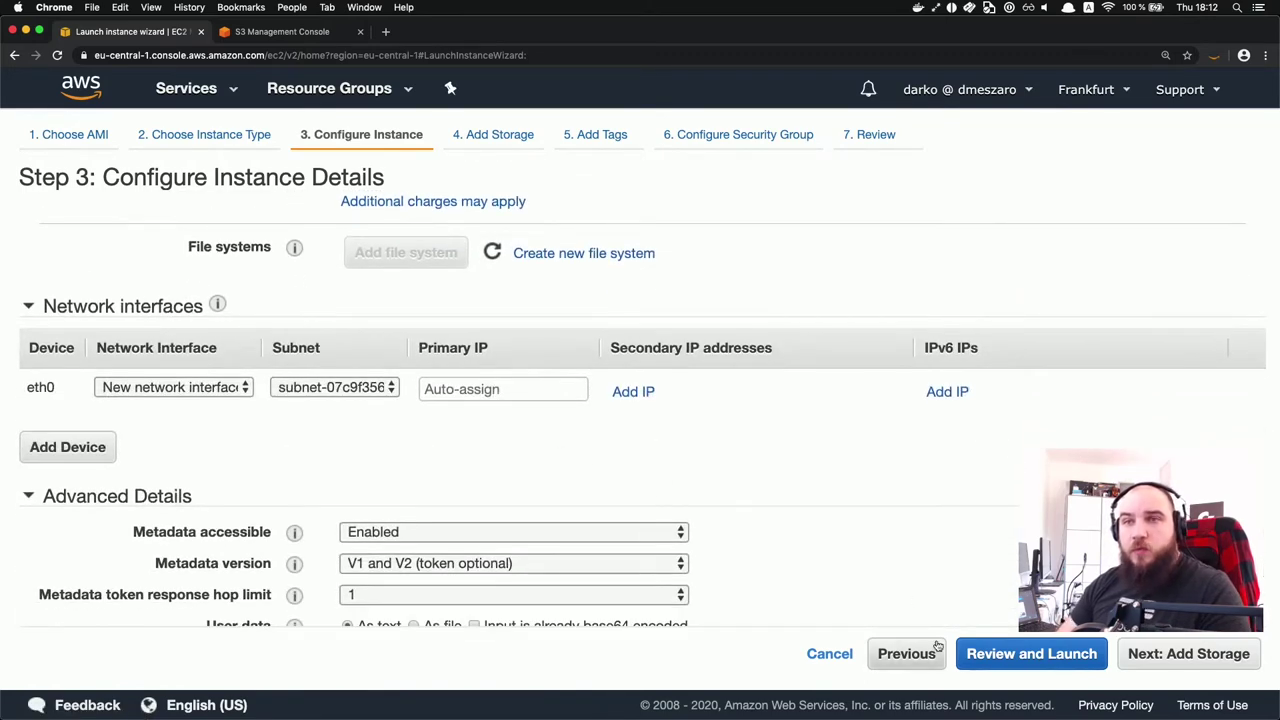
scroll(930, 648, "down", 2)
scroll(817, 610, "down", 2)
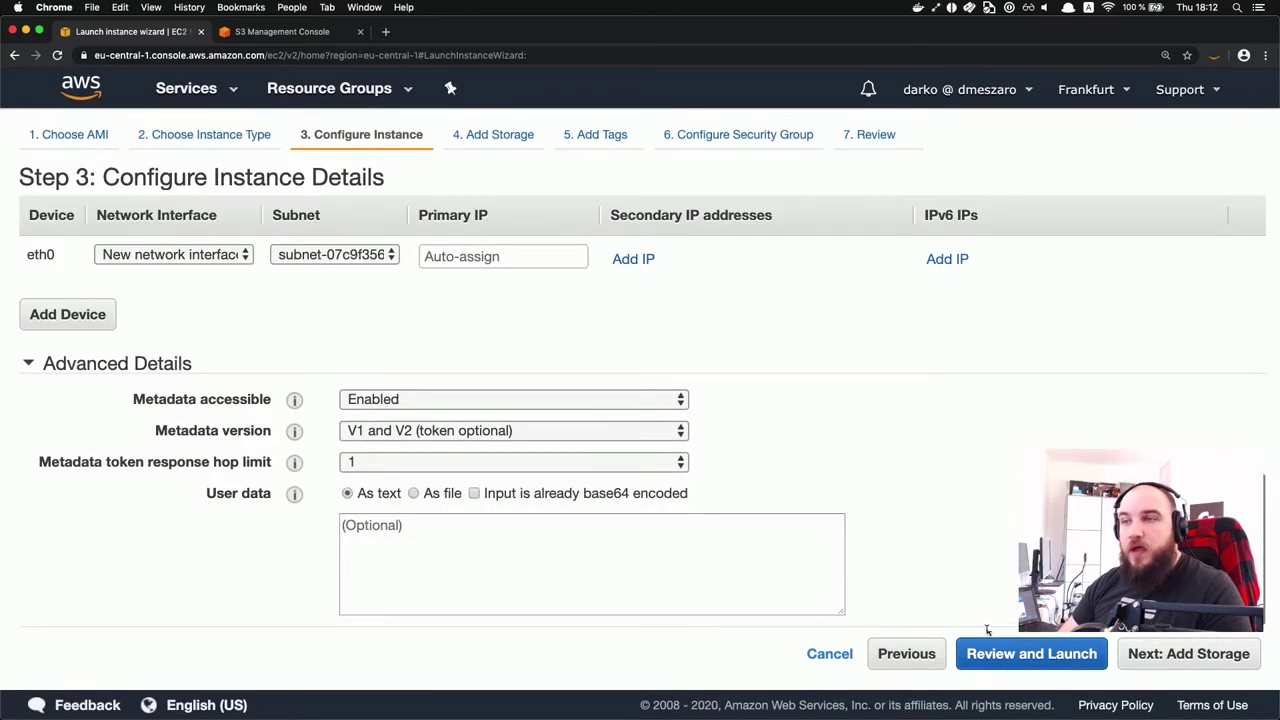
Step: Continue to the storage settings and set the root volume's size to 100 GiB
left_click(1190, 662)
left_click(466, 372)
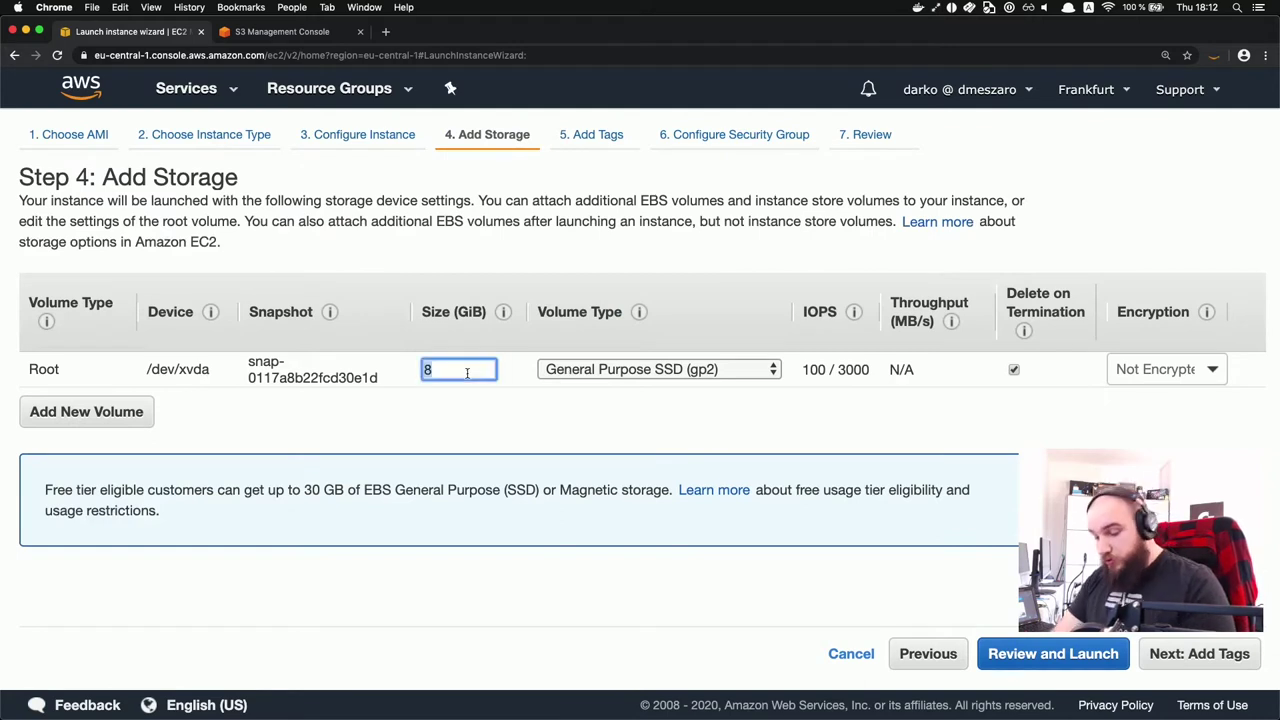
type("100")
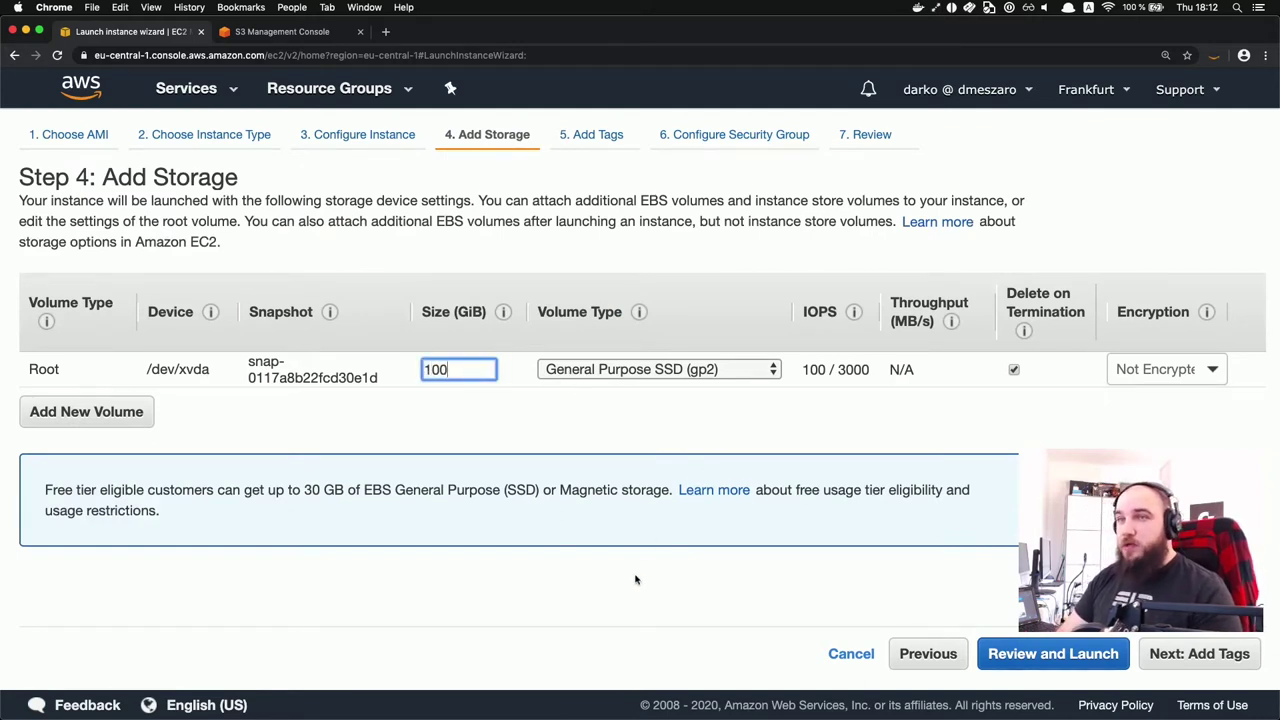
left_click(635, 580)
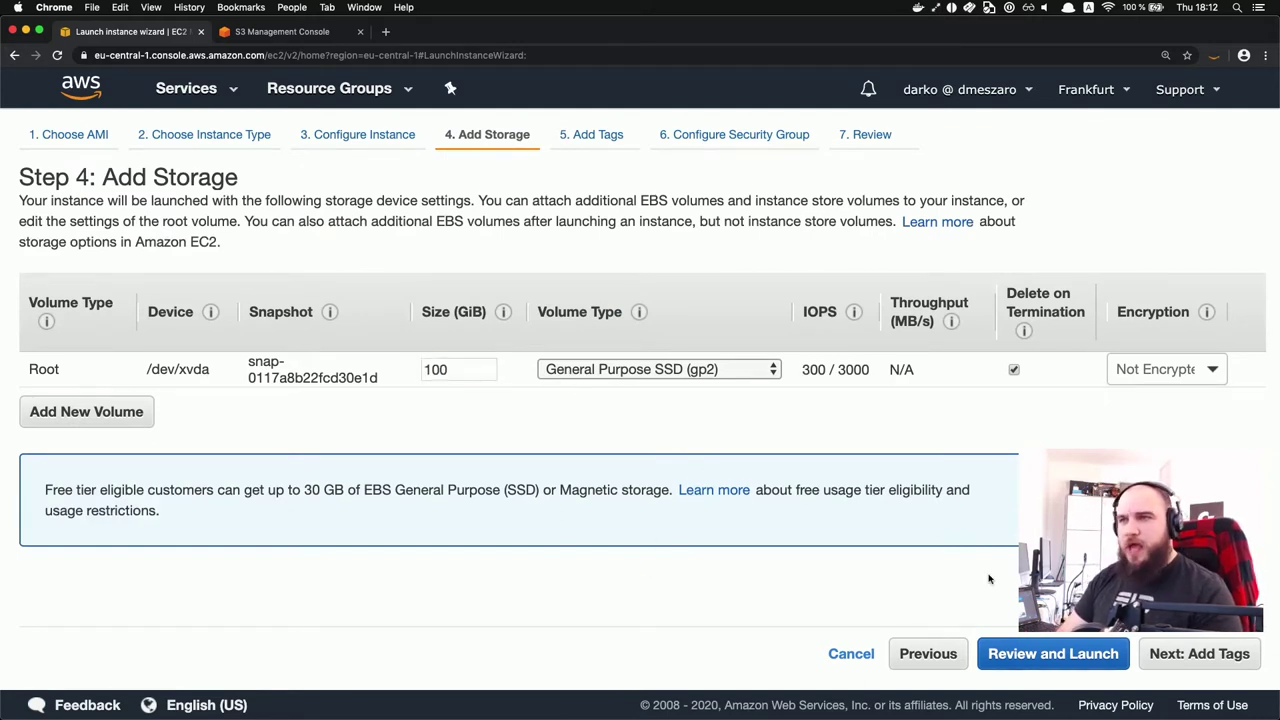
Step: Continue to the tags and add a tag with the key Name and the value streaming-bastion-host
left_click(1207, 650)
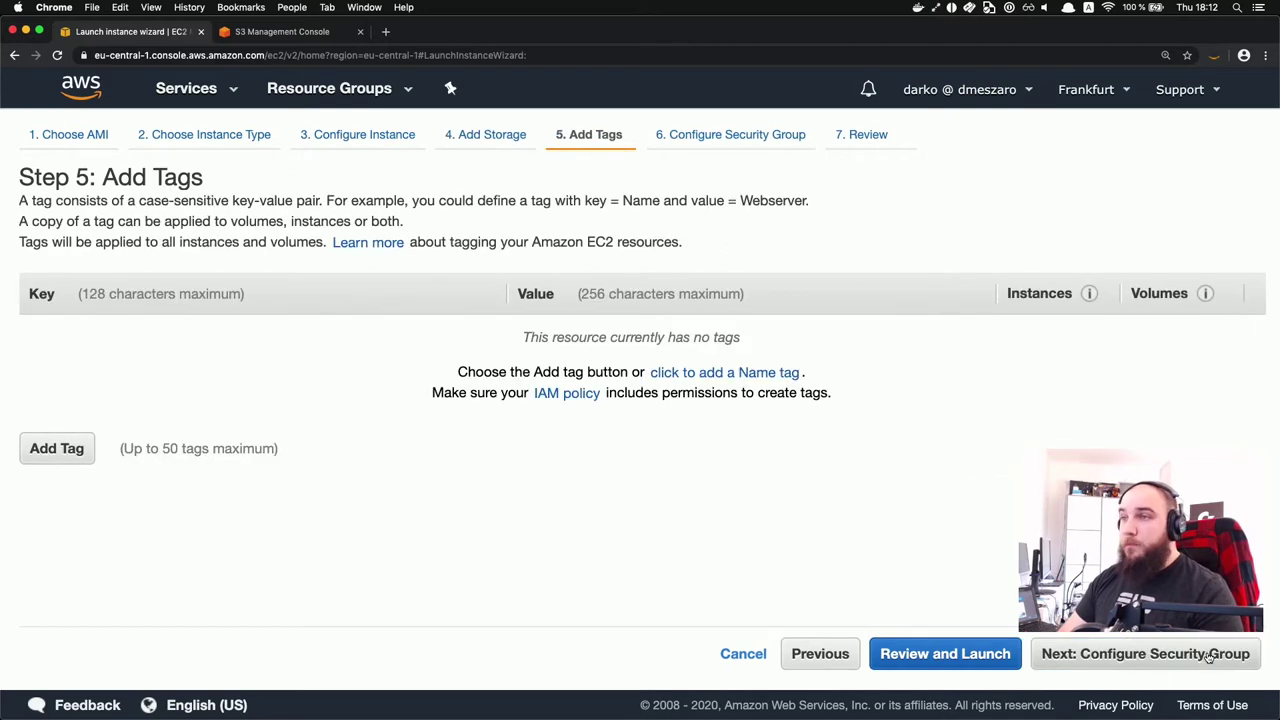
left_click(55, 449)
type("Name")
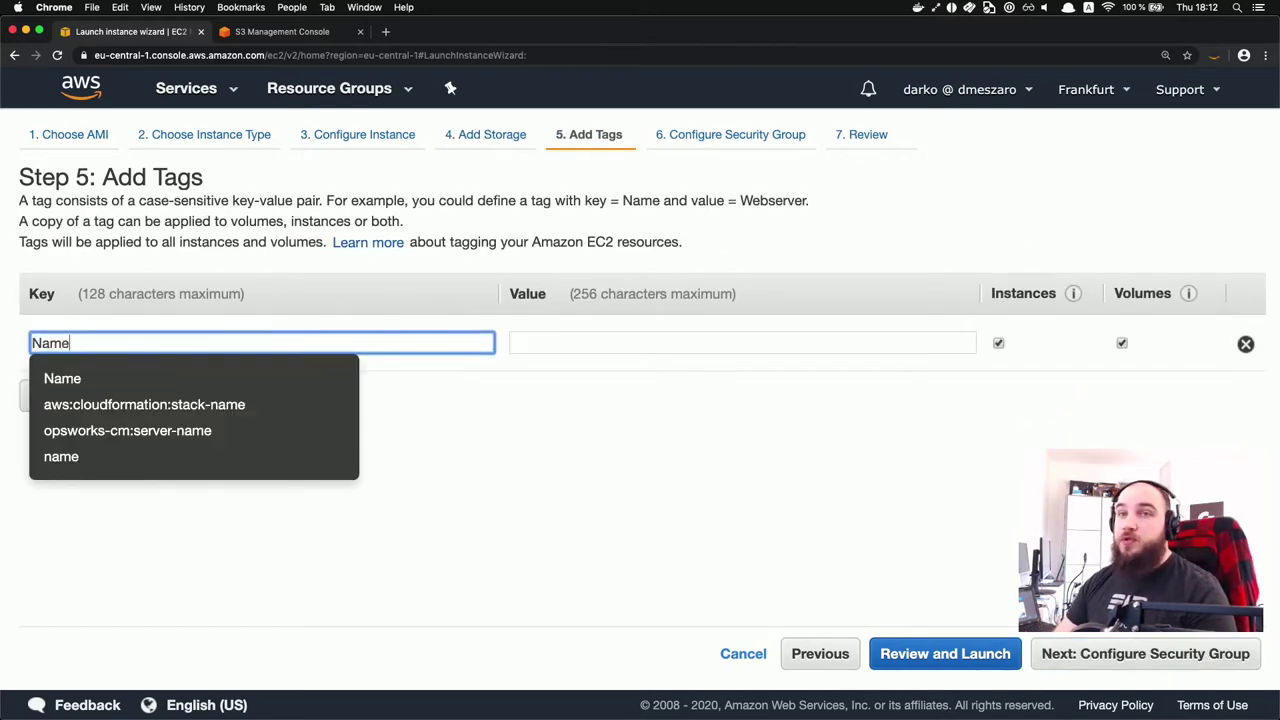
left_click(520, 340)
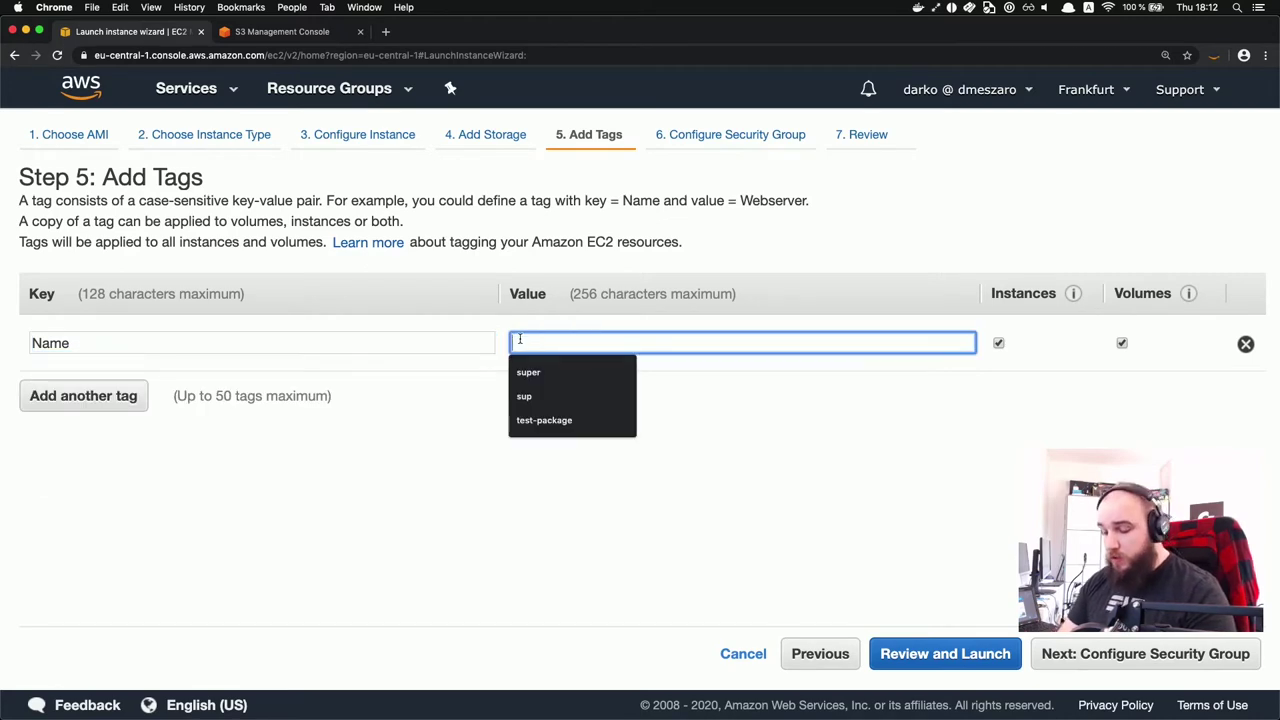
type("streamong")
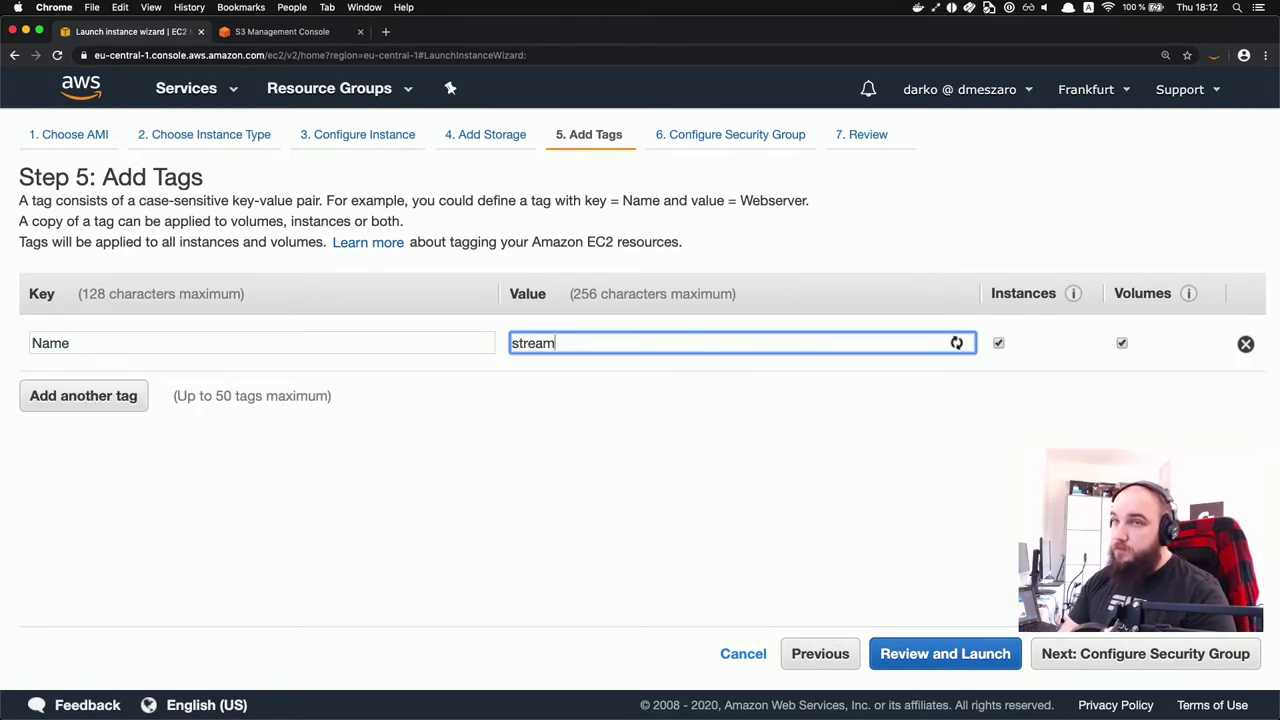
key("BackSpace")
key("BackSpace")
key("BackSpace")
type("ing-b")
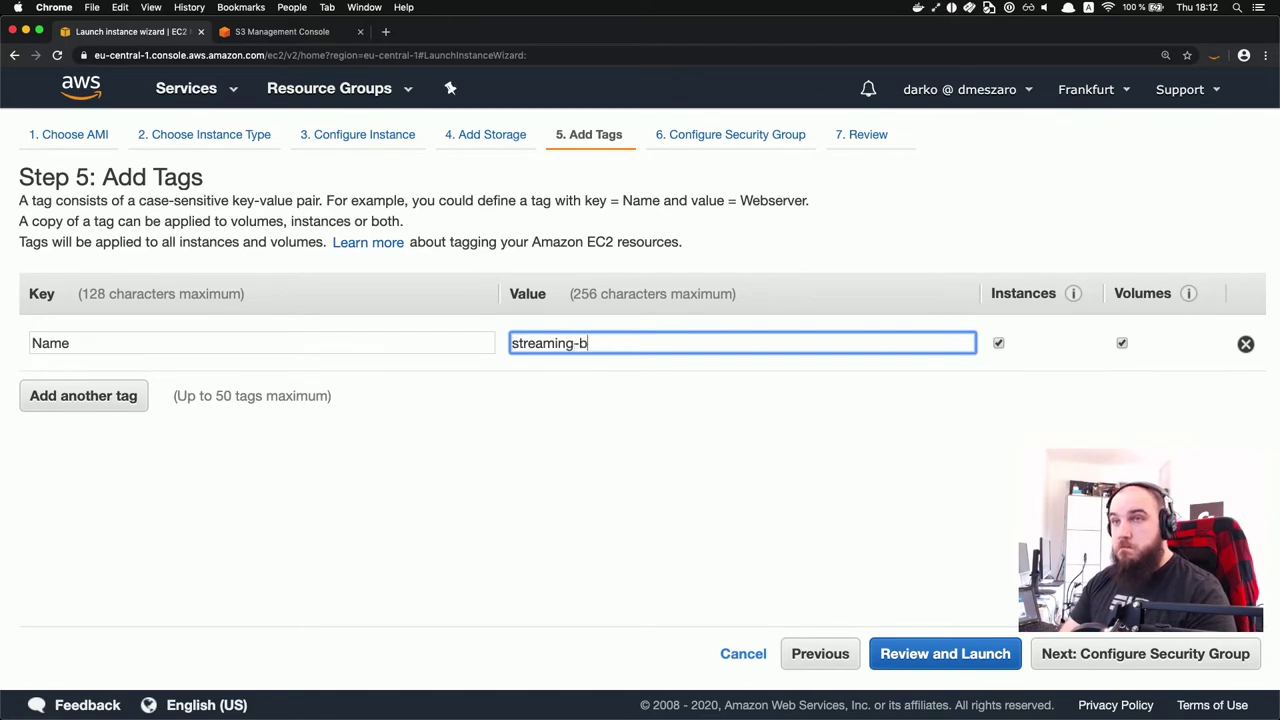
type("astion-host")
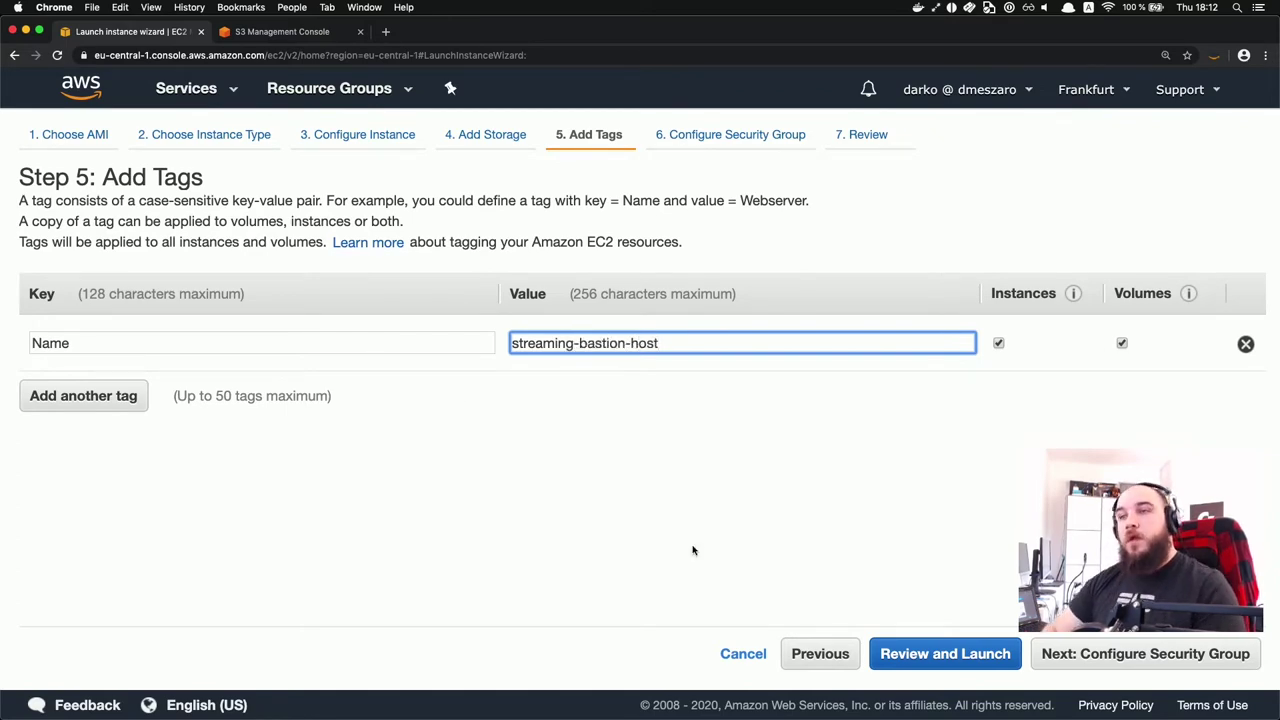
Step: Continue to the security group settings, select the existing bastion-ssh-access group and check the source of its SSH rule
left_click(1058, 653)
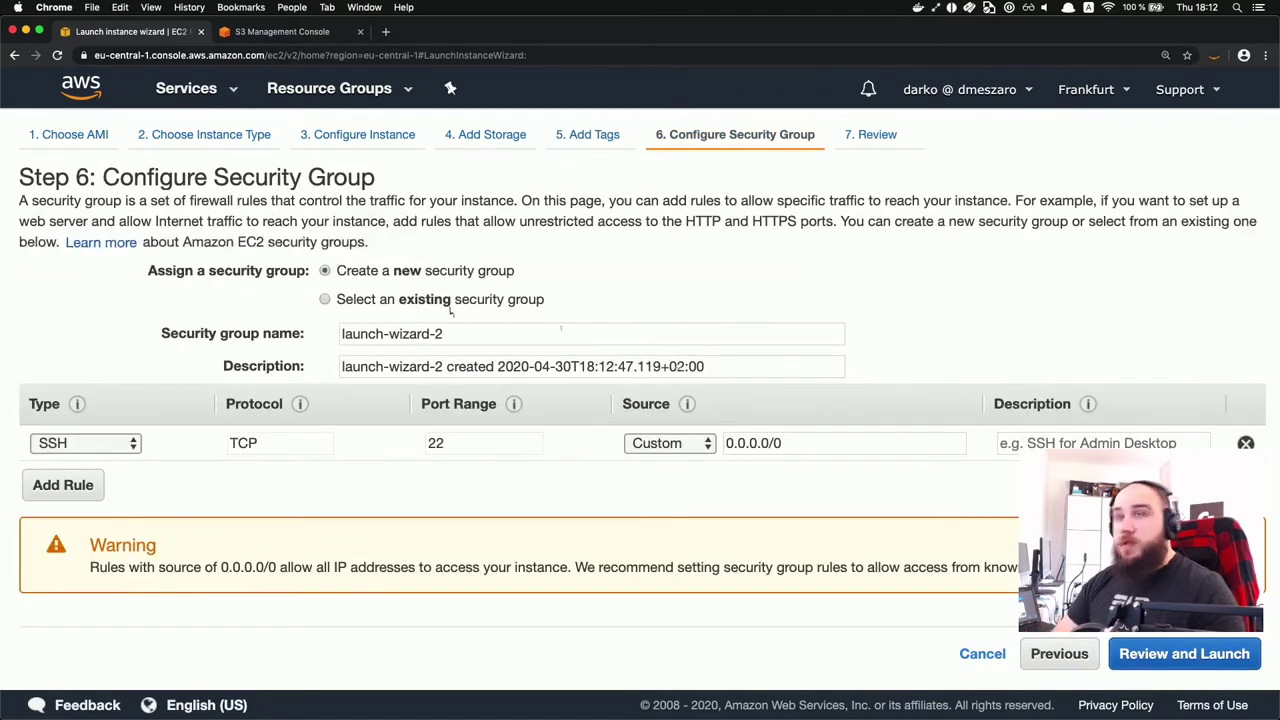
left_click(407, 306)
left_click(426, 377)
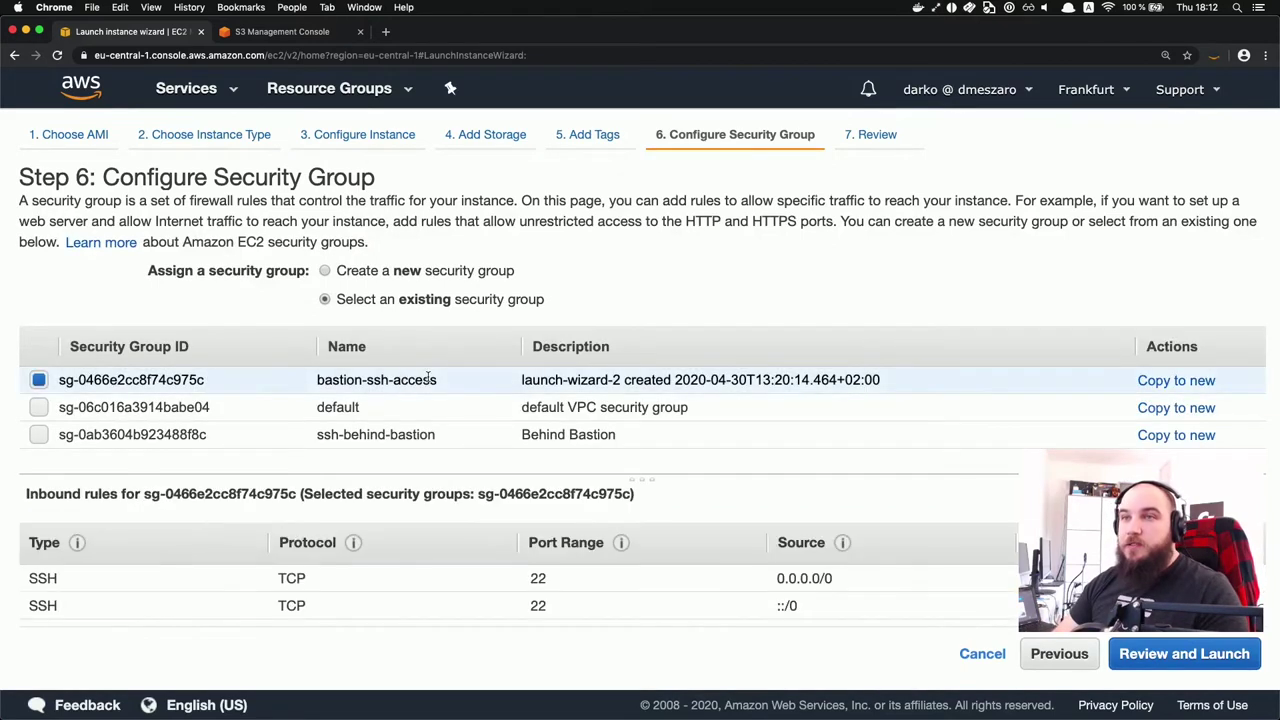
double_click(797, 578)
left_click_drag(779, 578, 826, 578)
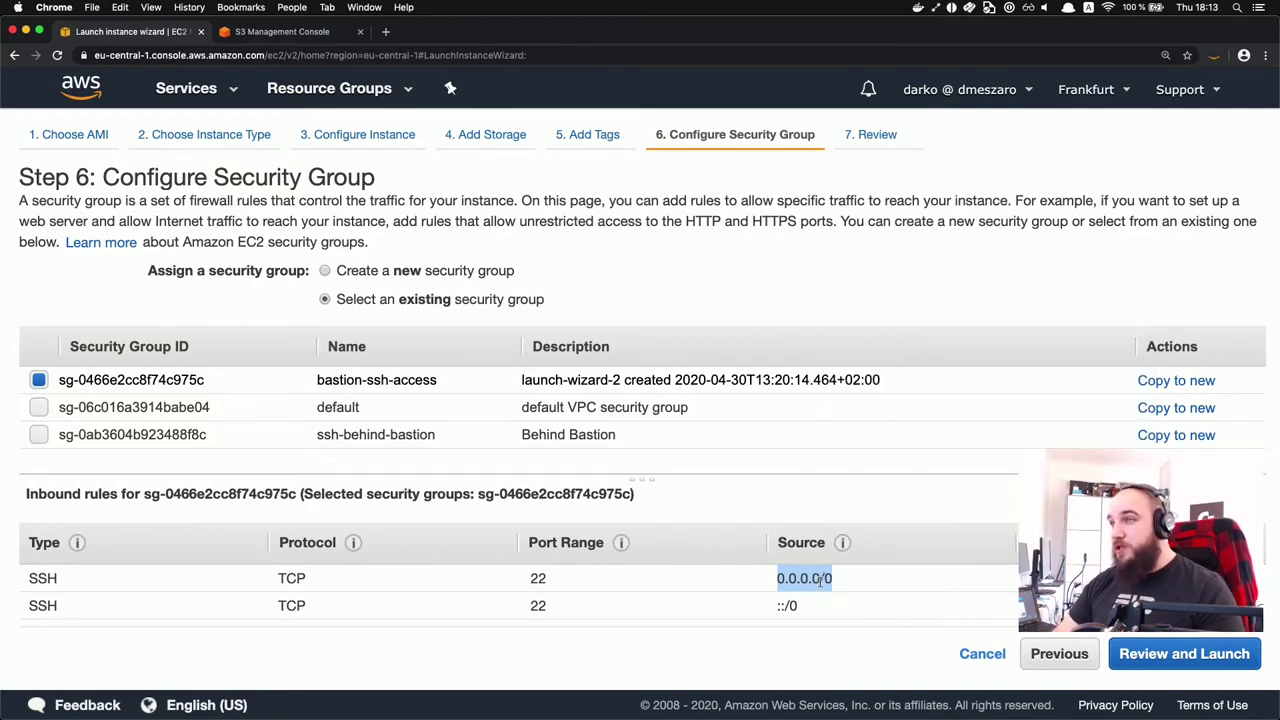
Step: Review and launch the instance with the existing bastion-hosts key pair, acknowledging access to its private key file
left_click(1157, 654)
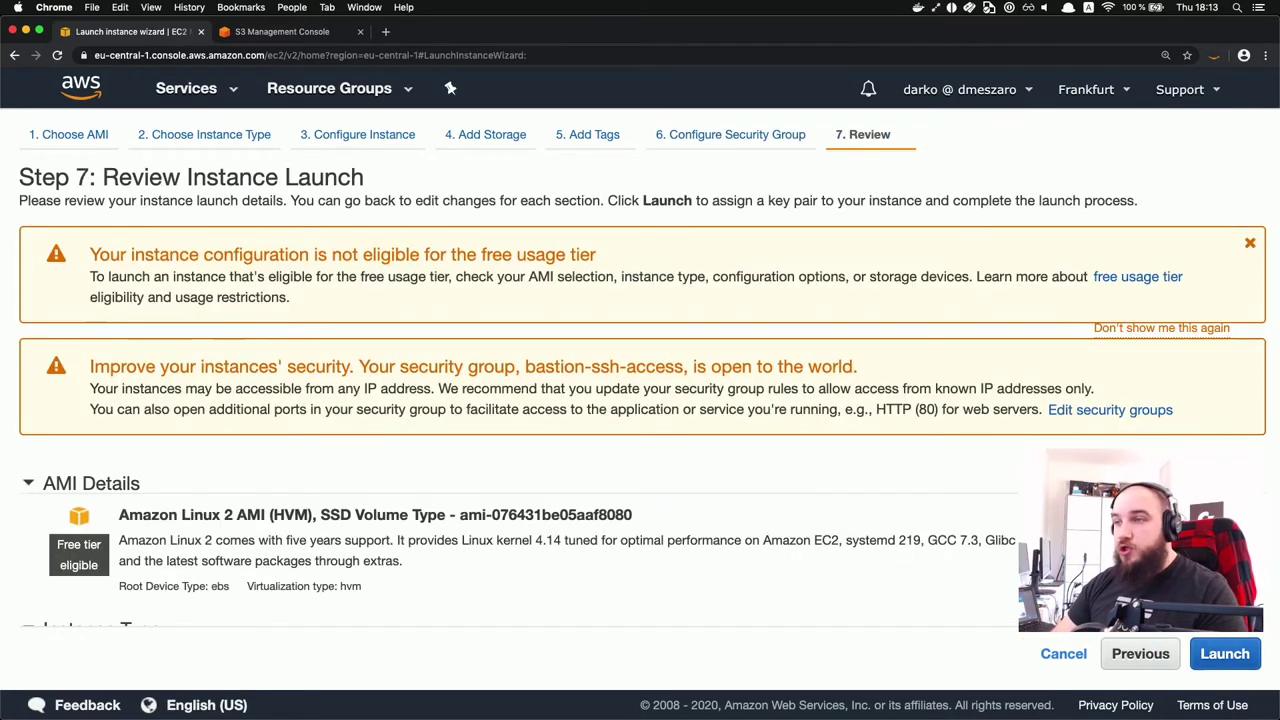
left_click(1232, 660)
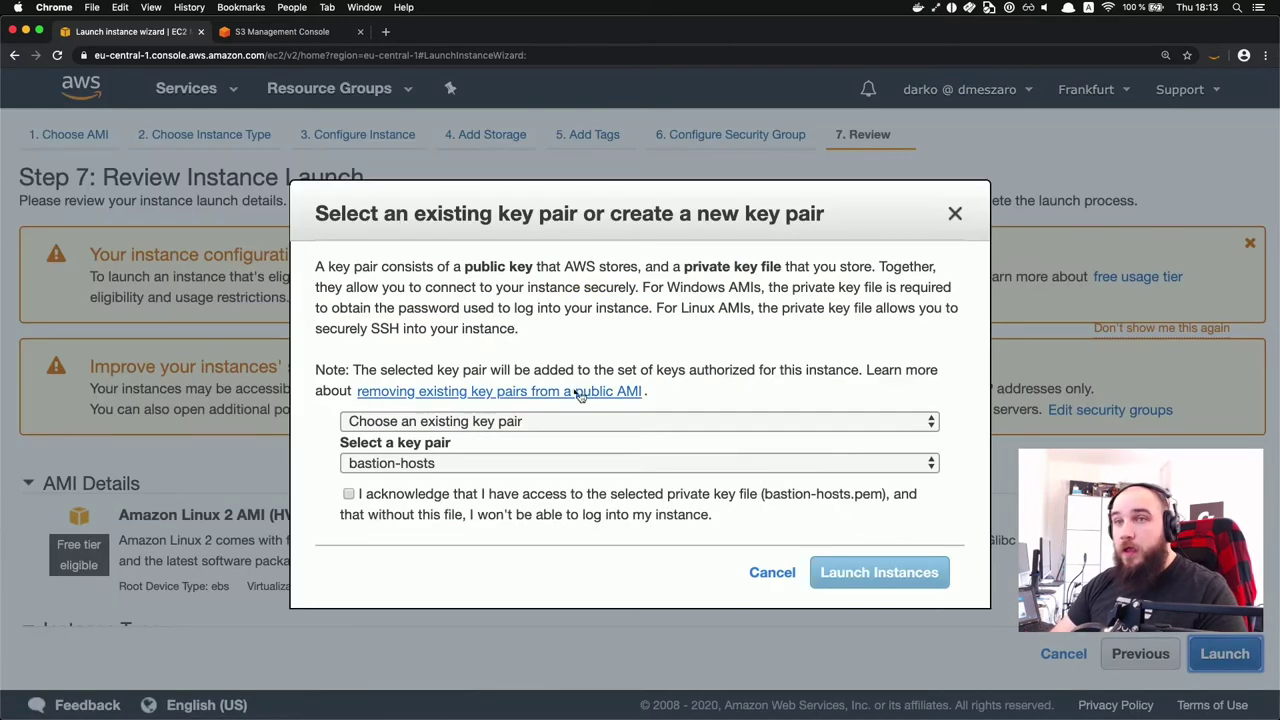
left_click(450, 465)
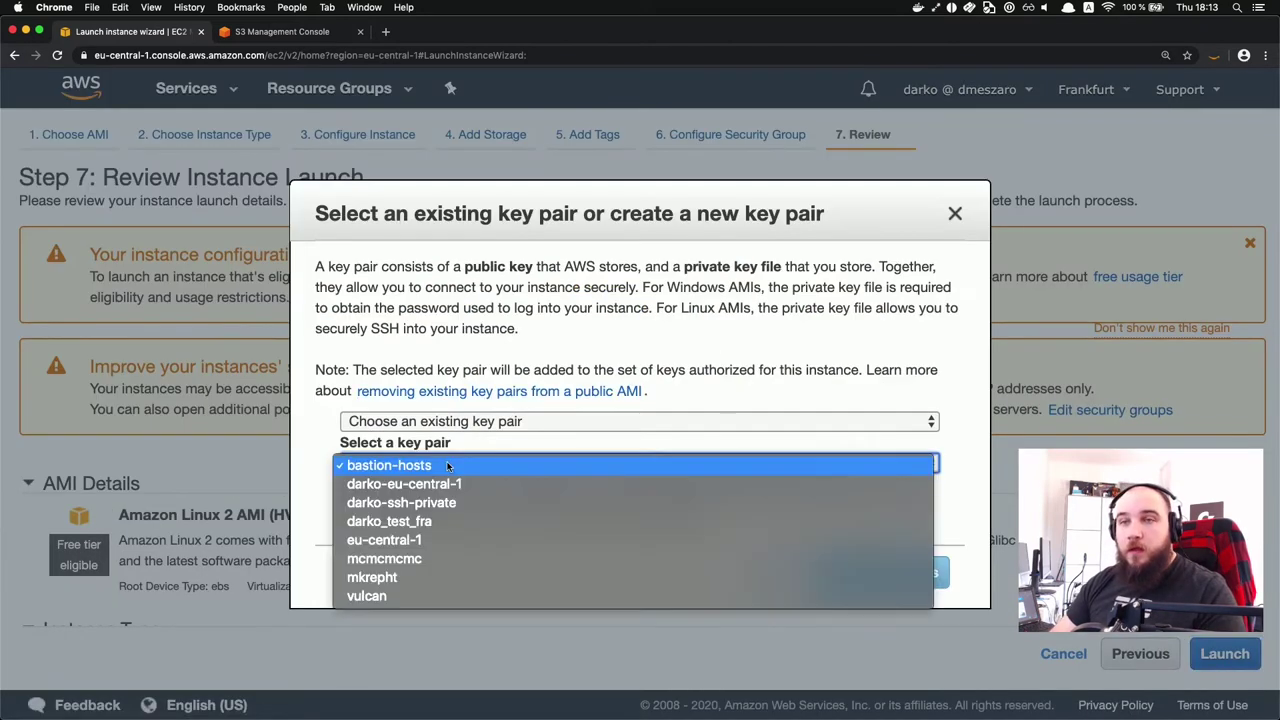
left_click(385, 468)
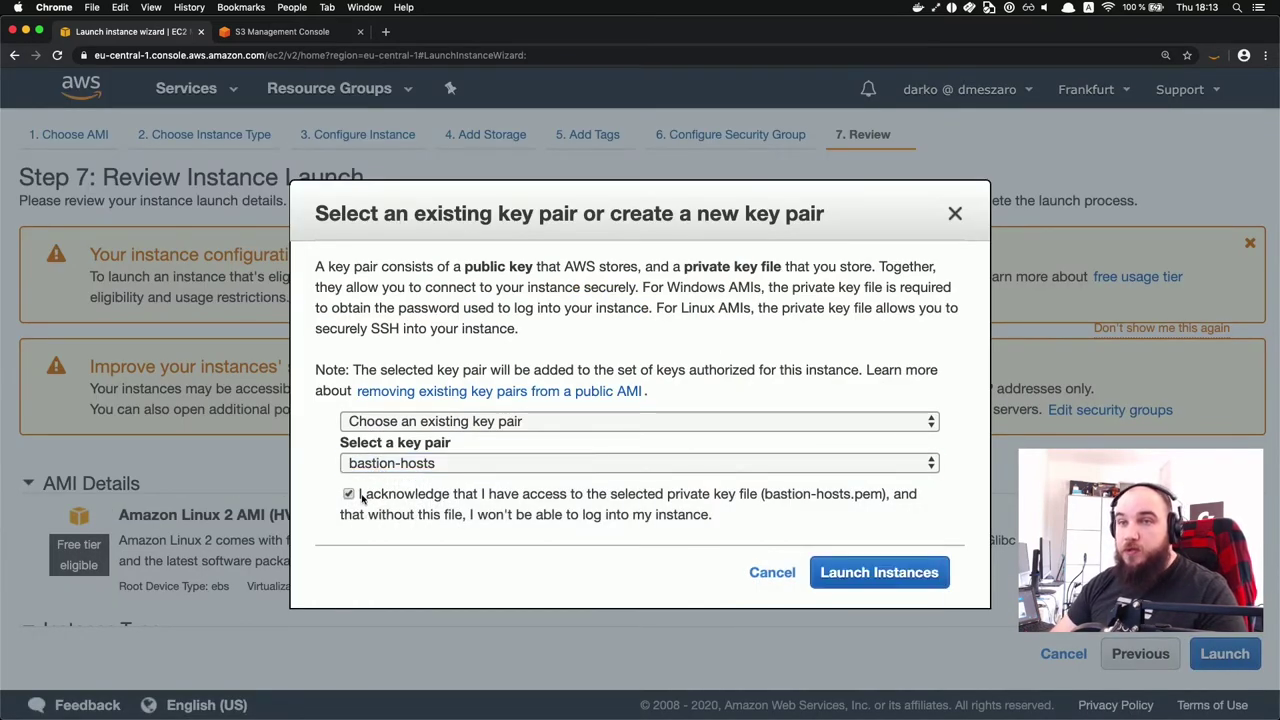
left_click(364, 496)
left_click(828, 580)
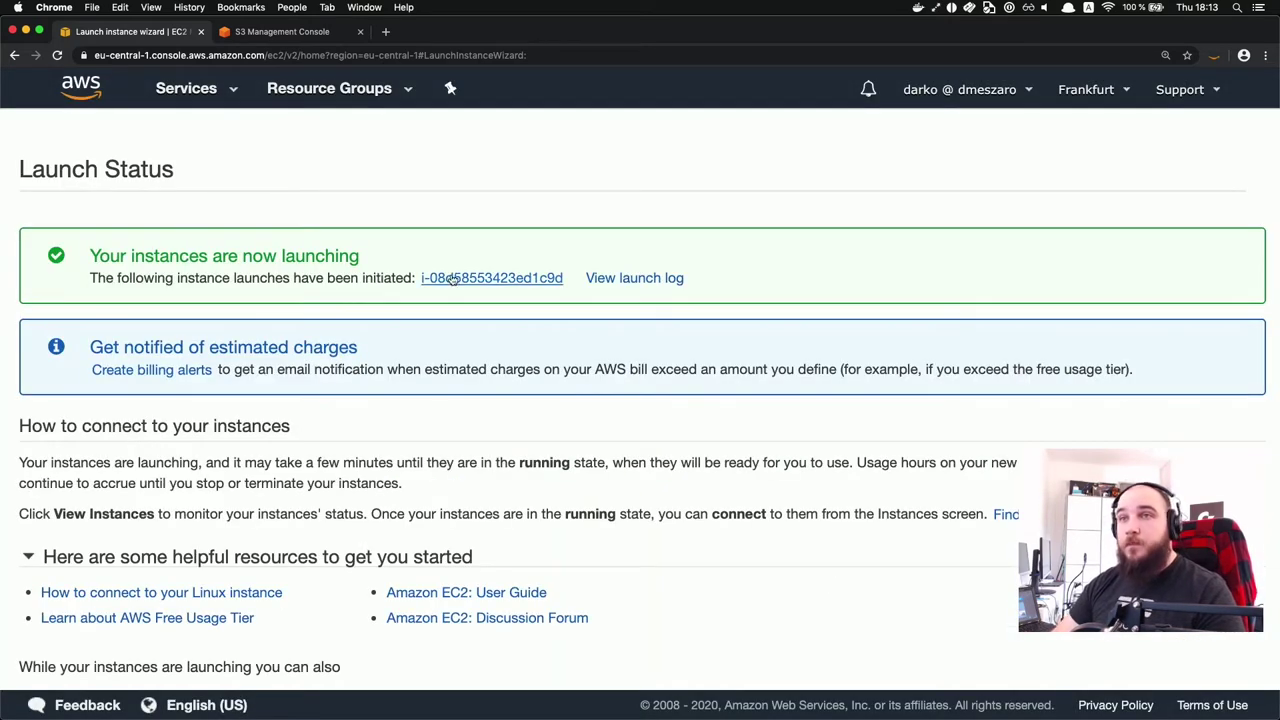
Step: Open the newly launched instance in the instance list and copy the example SSH command from its connection instructions
left_click(455, 278)
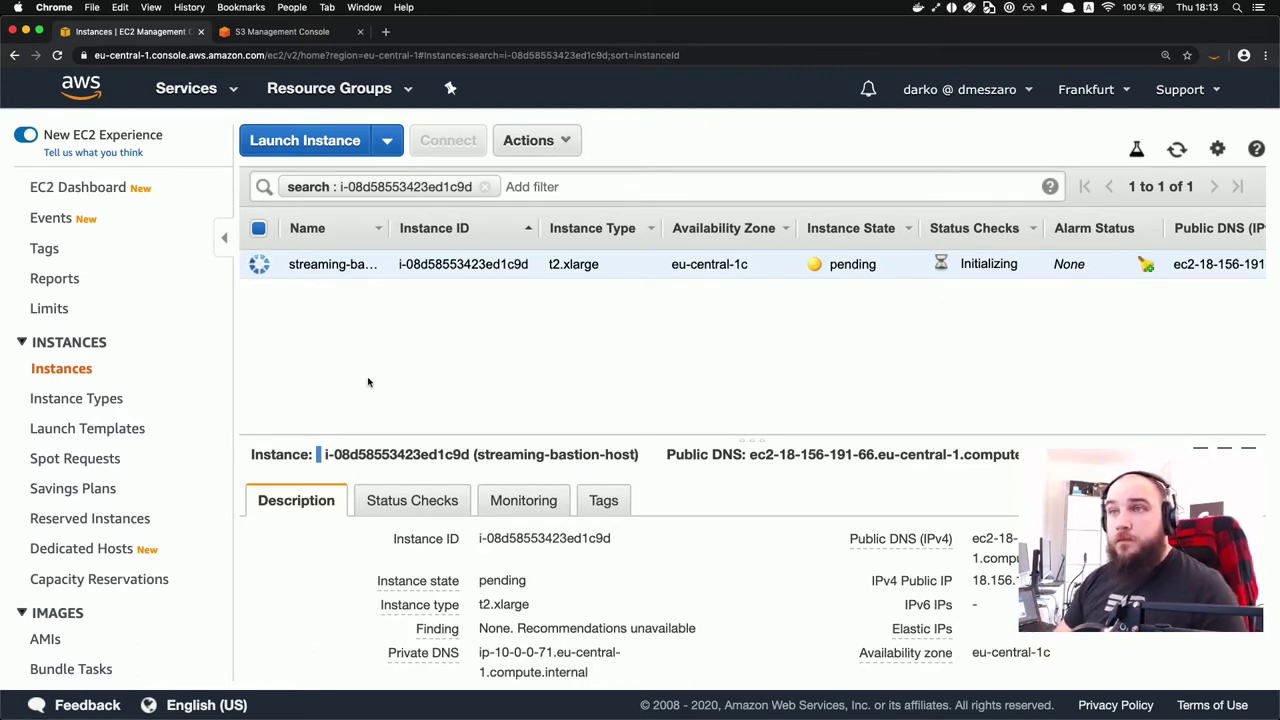
left_click(1177, 152)
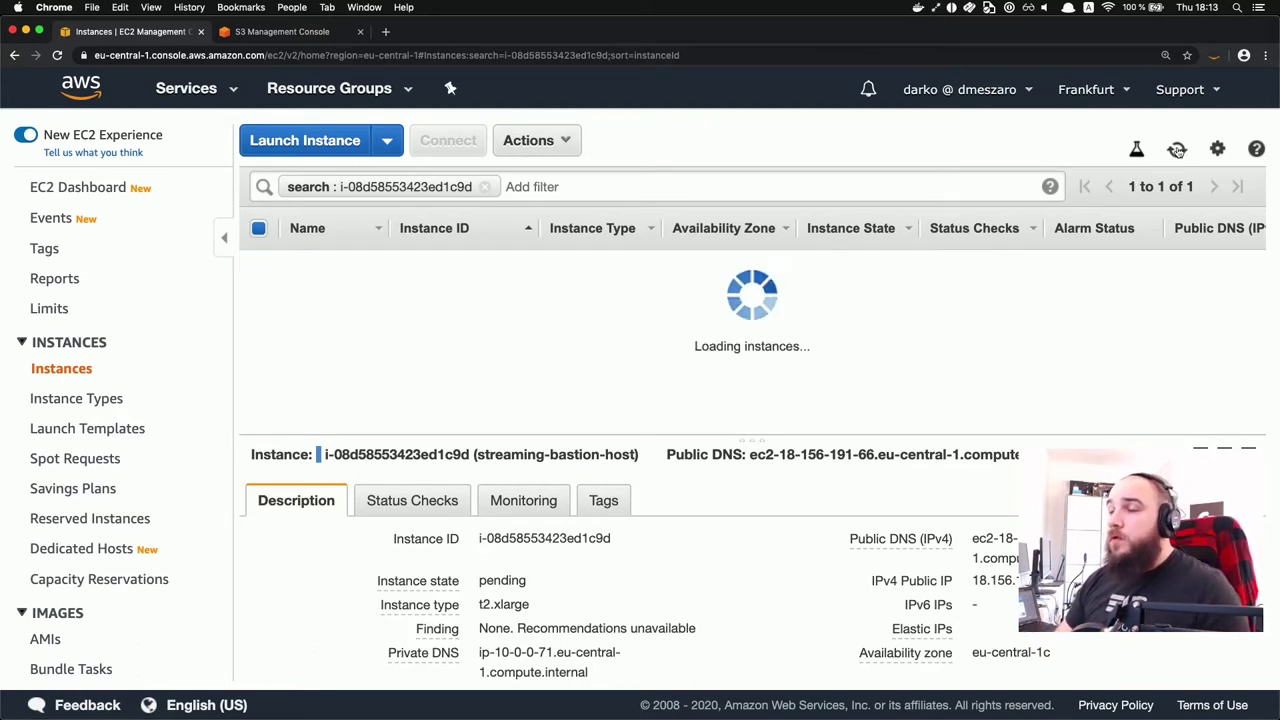
left_click(450, 142)
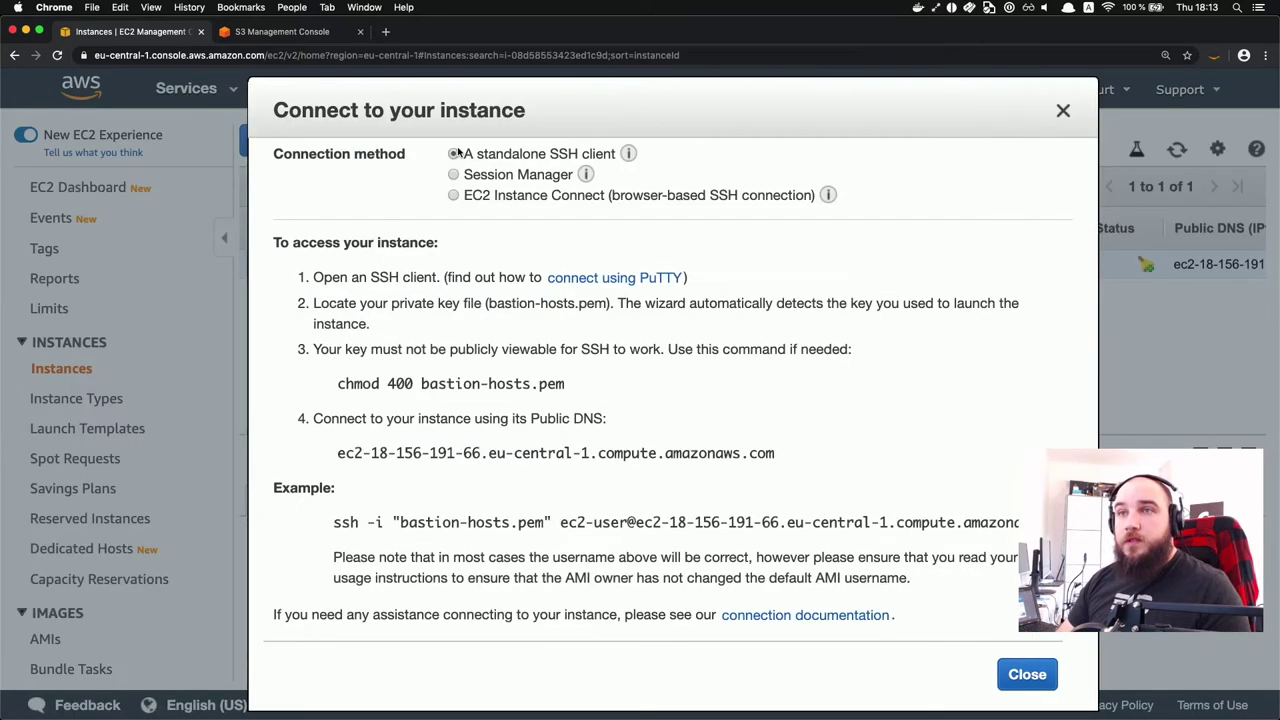
triple_click(598, 524)
key("super+c")
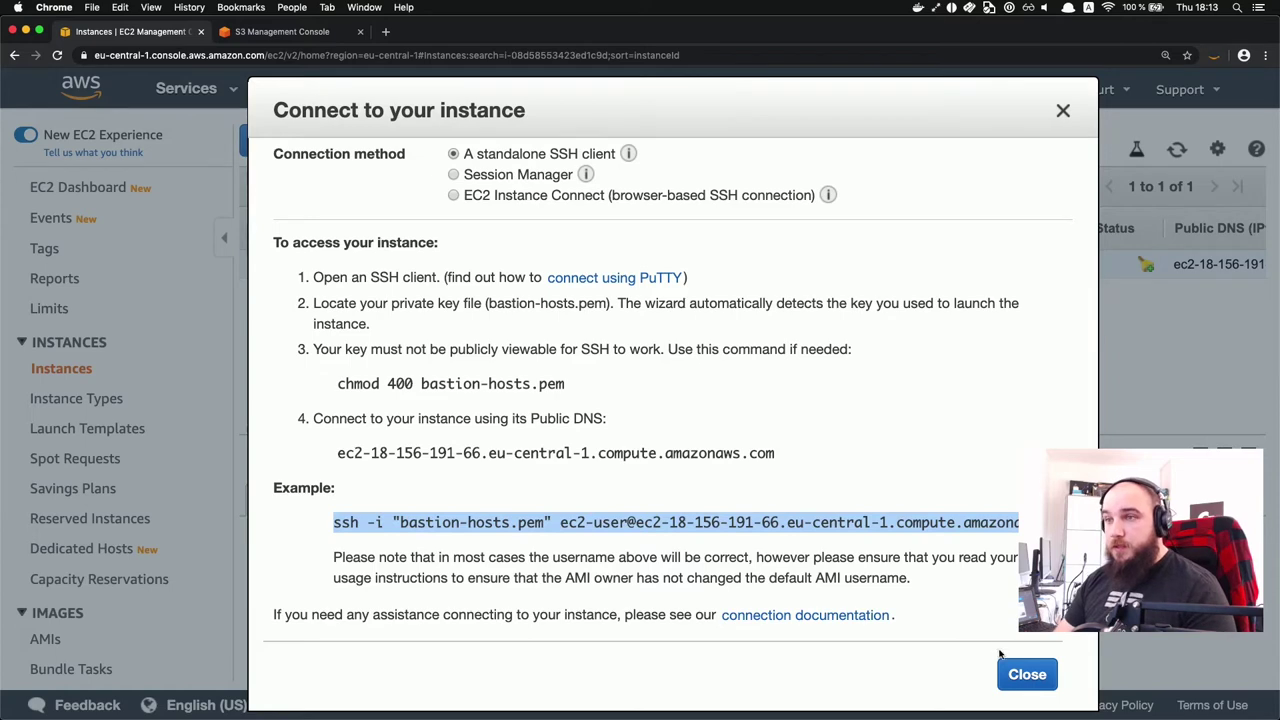
left_click(1025, 675)
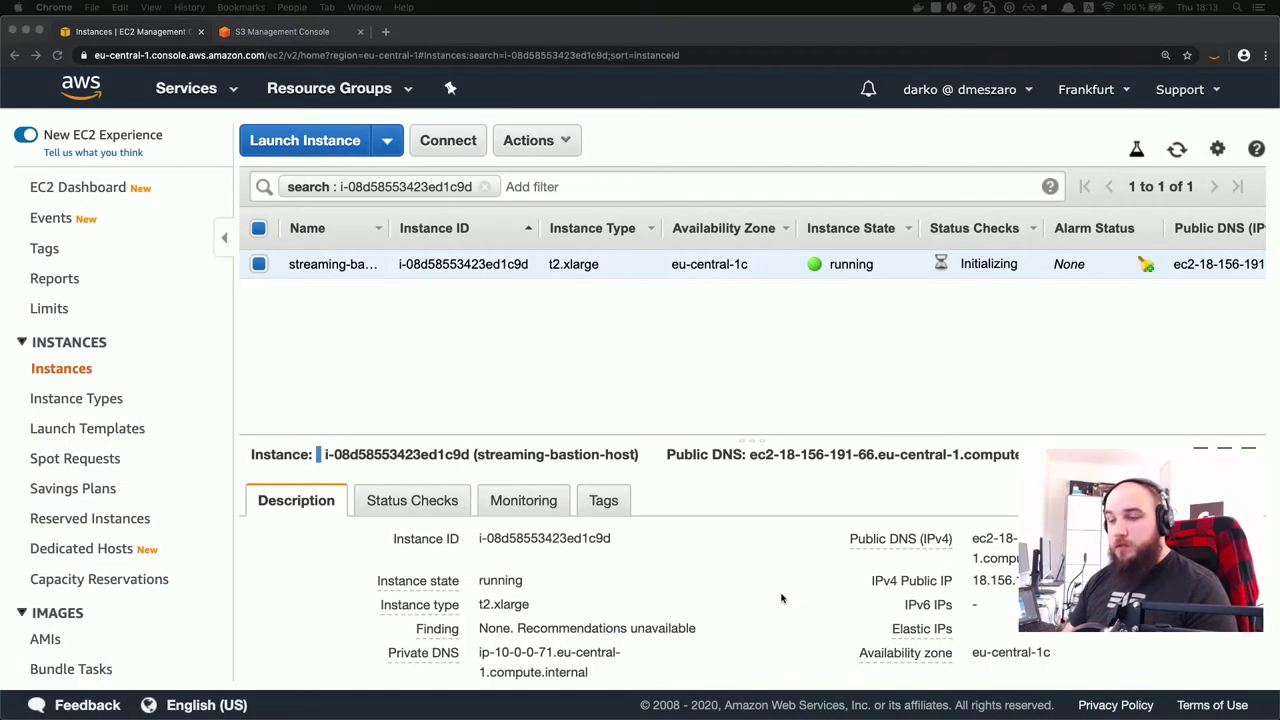
Step: Switch to iTerm2 and, from the .ssh folder, connect to the bastion host with the copied SSH command, accepting its host key
key("super+Tab")
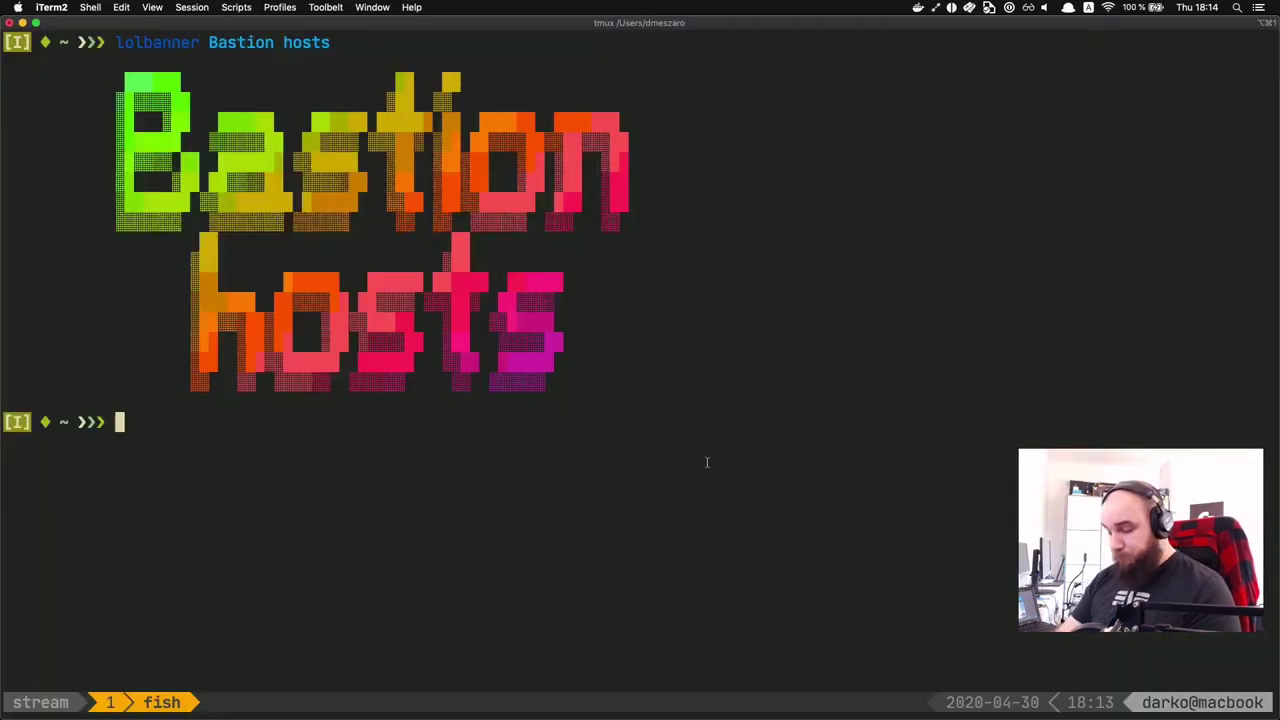
type("cd .ssh")
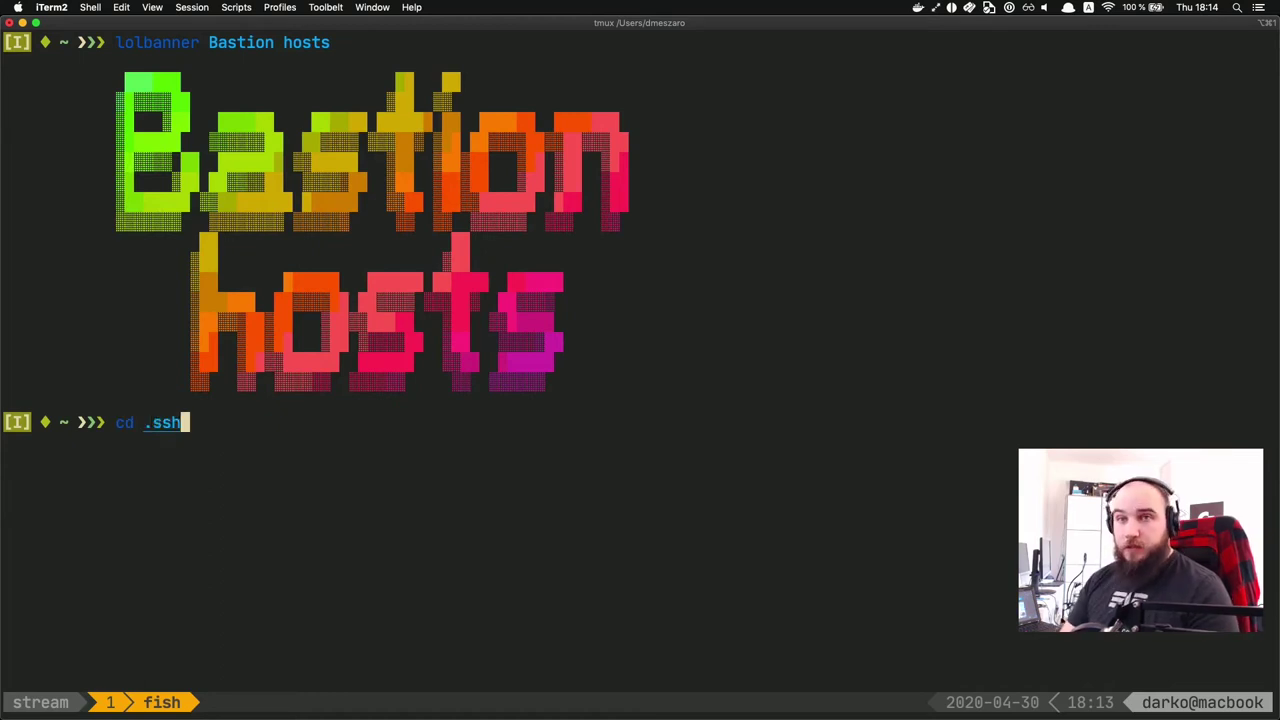
key("Return")
key("super+v")
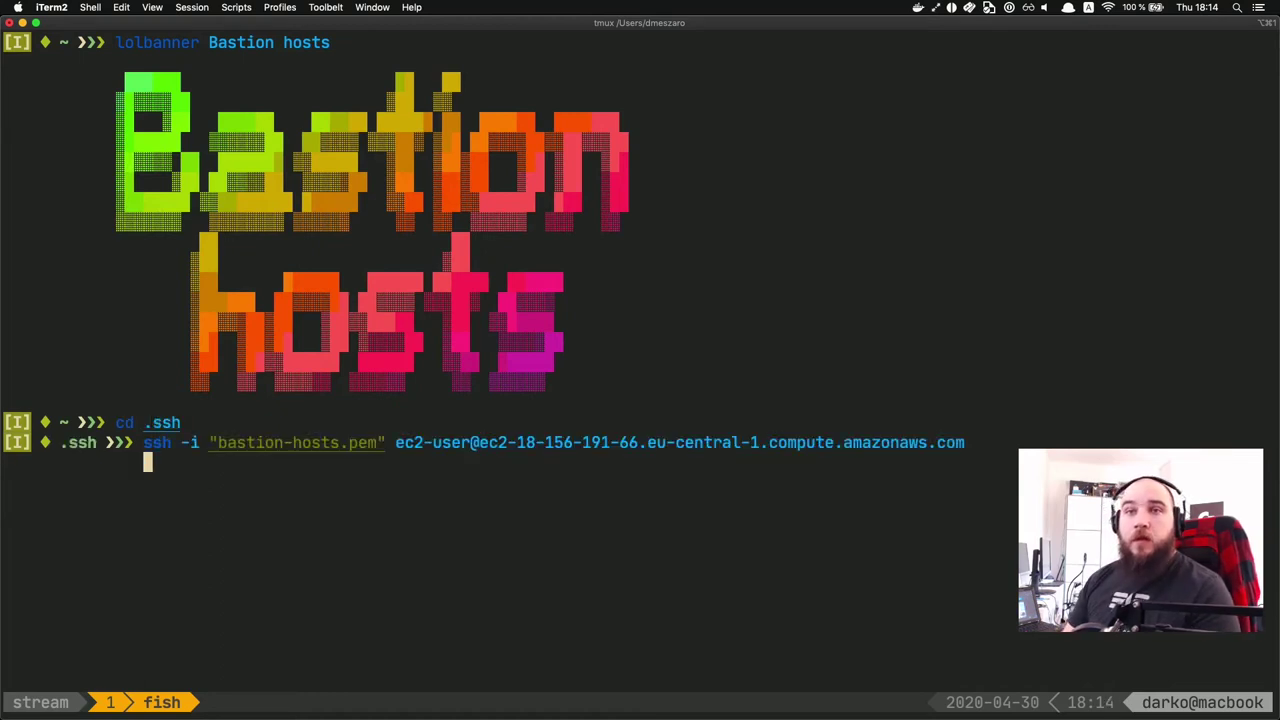
key("Return")
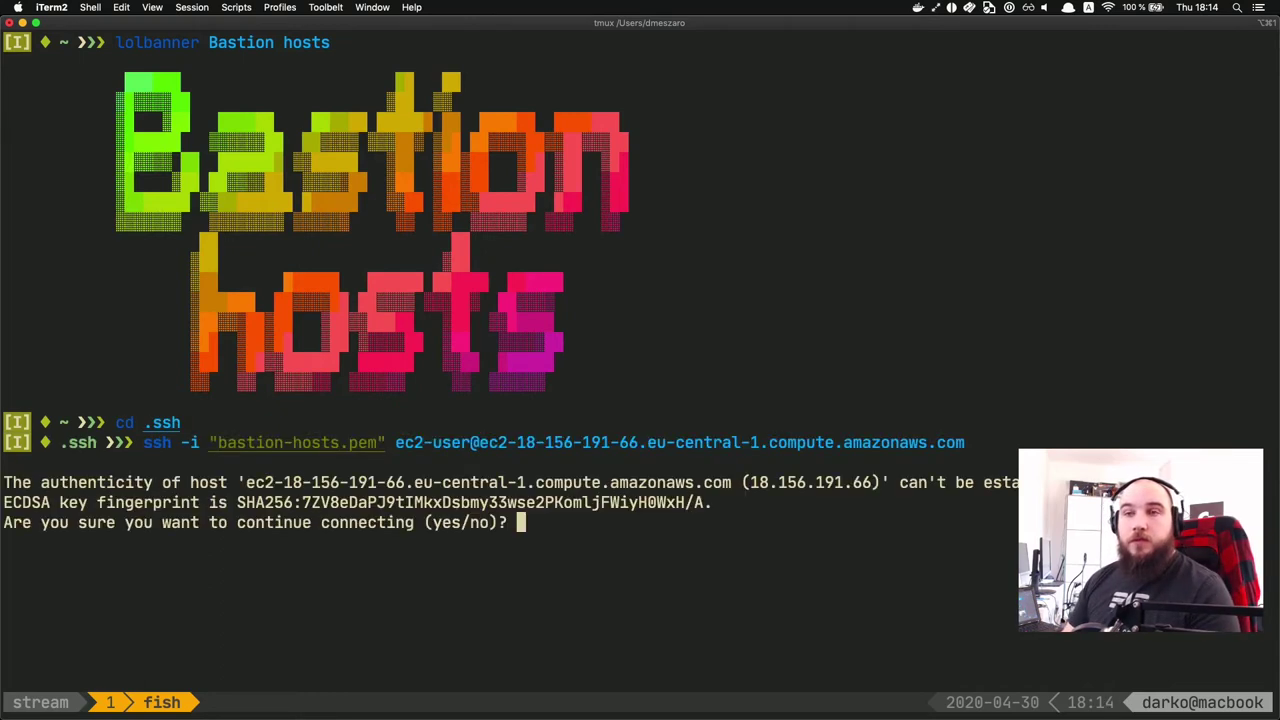
type("yes")
key("Return")
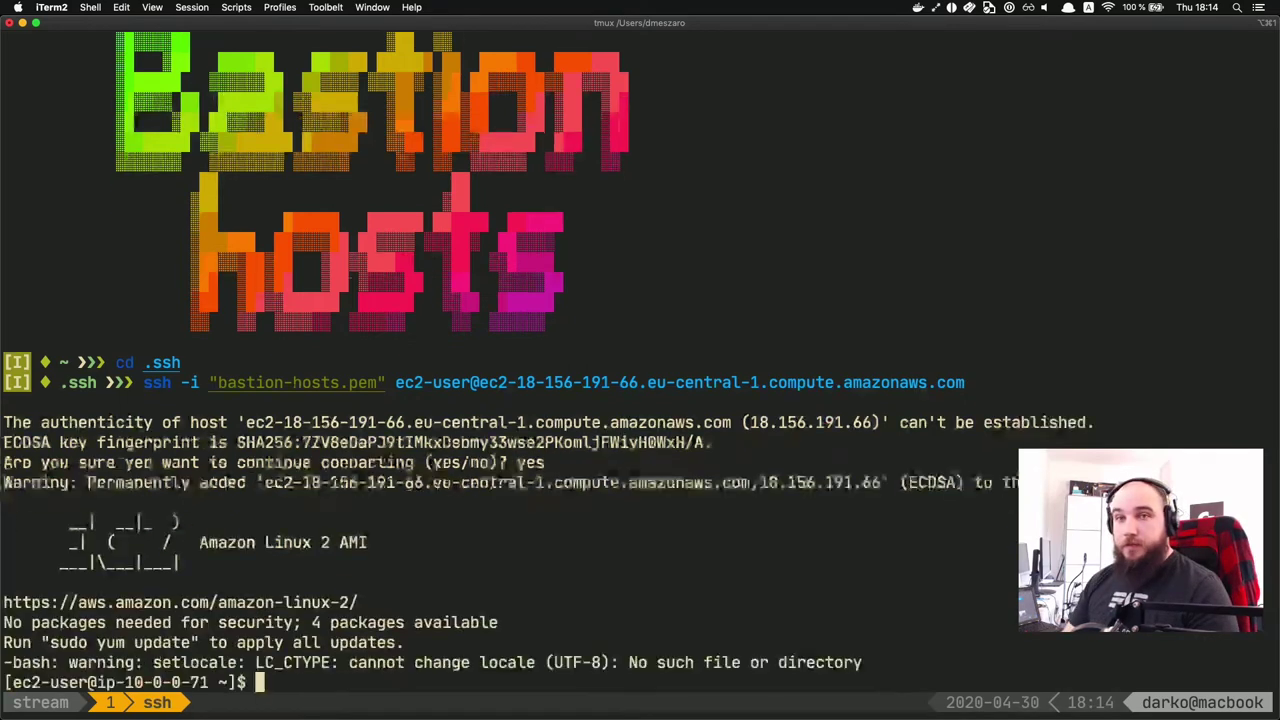
Step: Clear the terminal screen of the SSH session
key("Return")
key("Return")
key("ctrl+l")
key("Return")
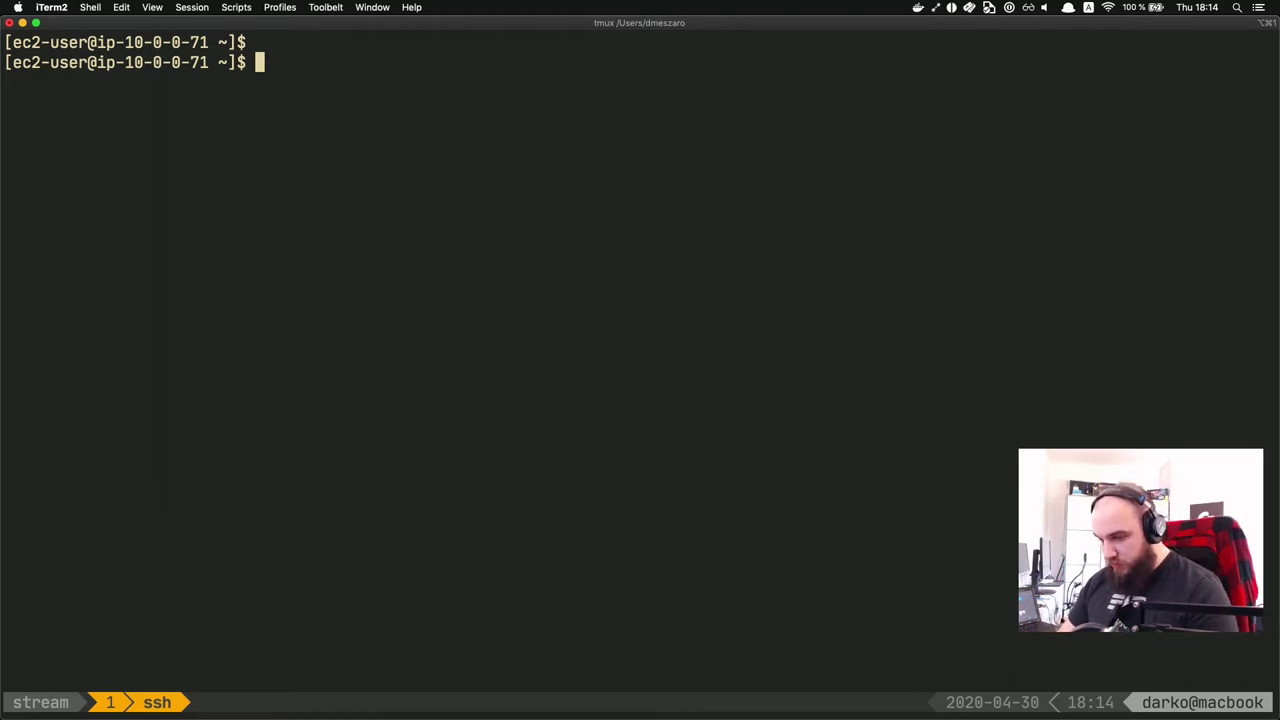
key("super+space")
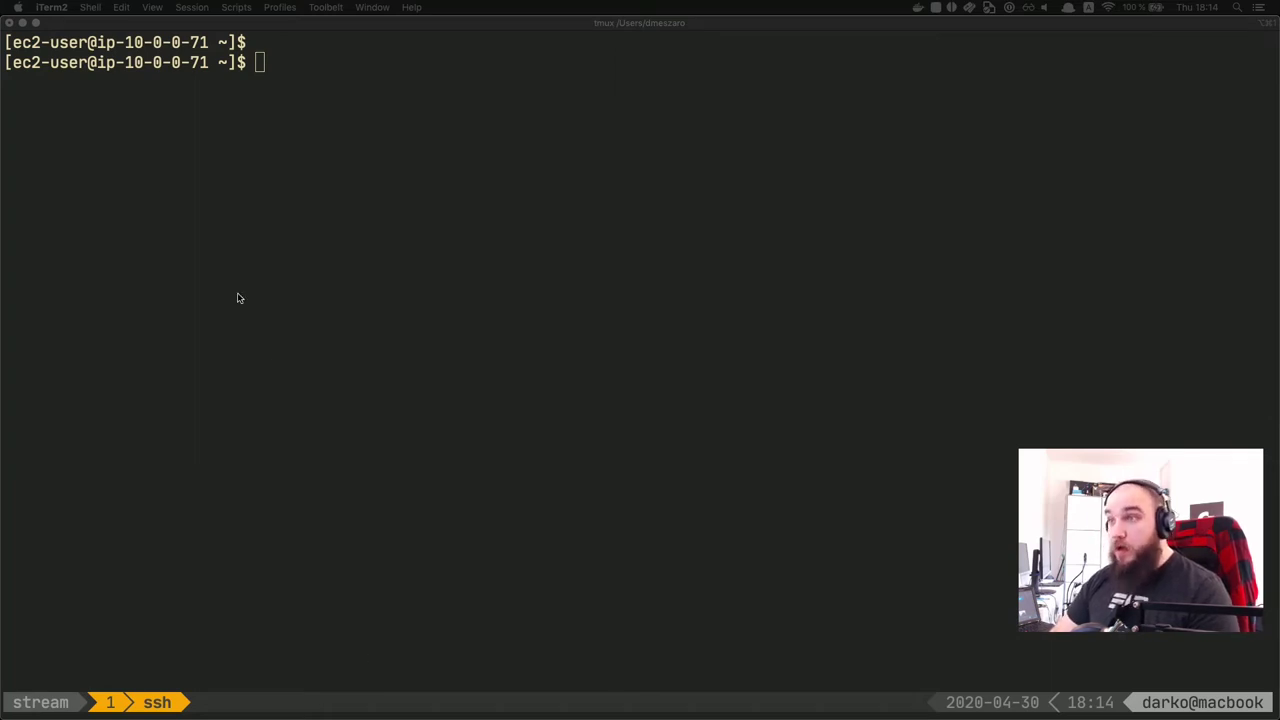
left_click(234, 240)
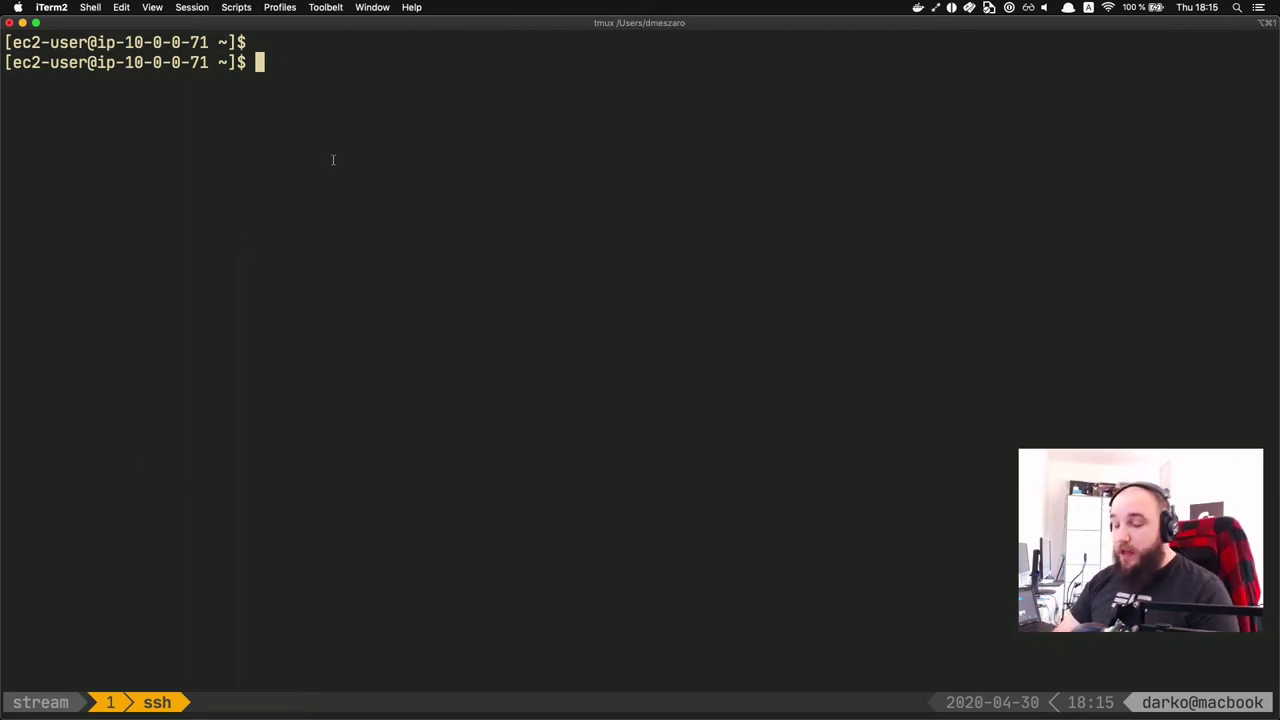
Step: Switch to the root user with sudo su and change to root's home directory
type("sudo su")
key("Return")
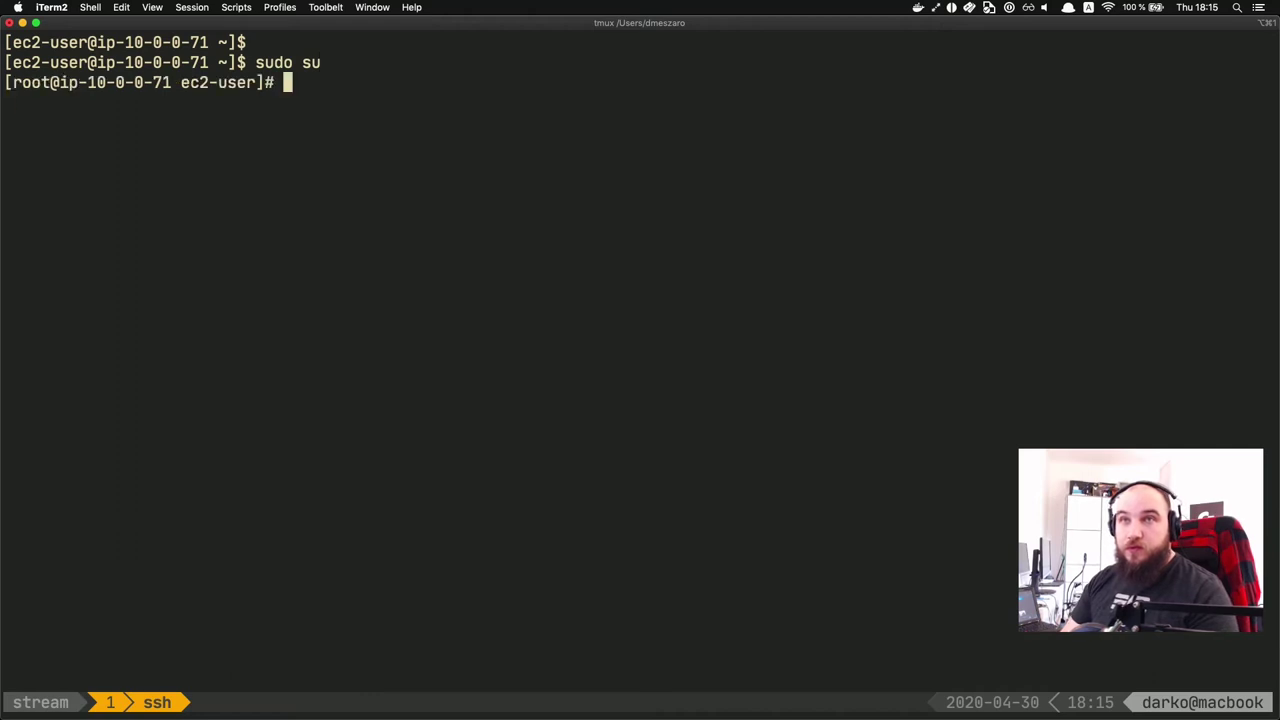
key("Return")
key("Return")
type("cd")
key("Return")
key("Return")
key("Return")
key("Return")
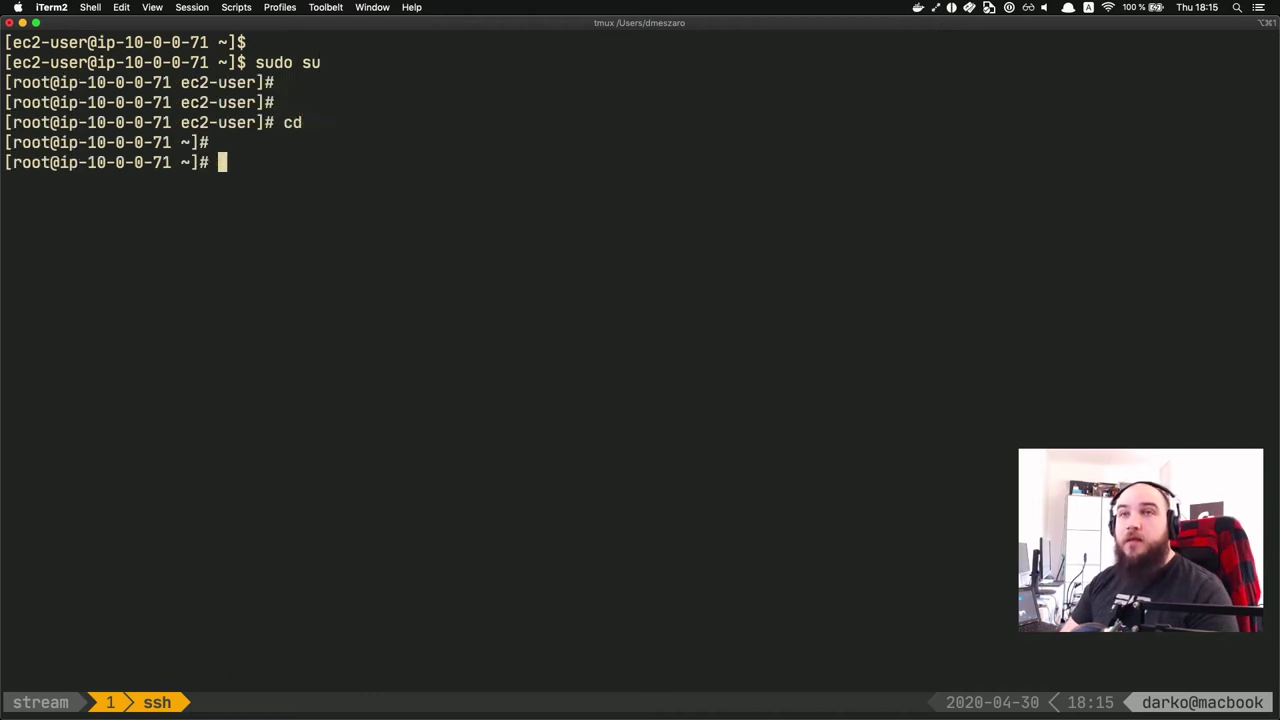
Step: Clear the root shell's screen
type("clear")
key("Return")
key("Return")
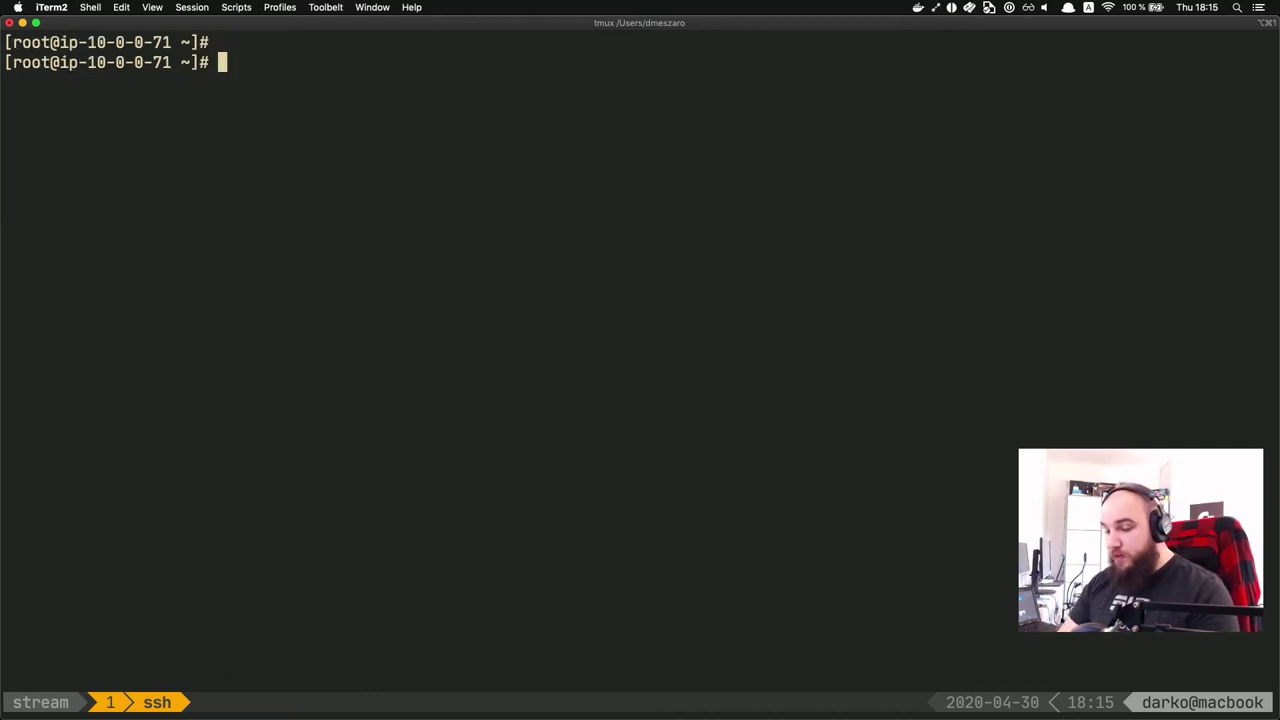
Step: Create the directory /var/log/bastion for the bastion logs
type("mkdir ")
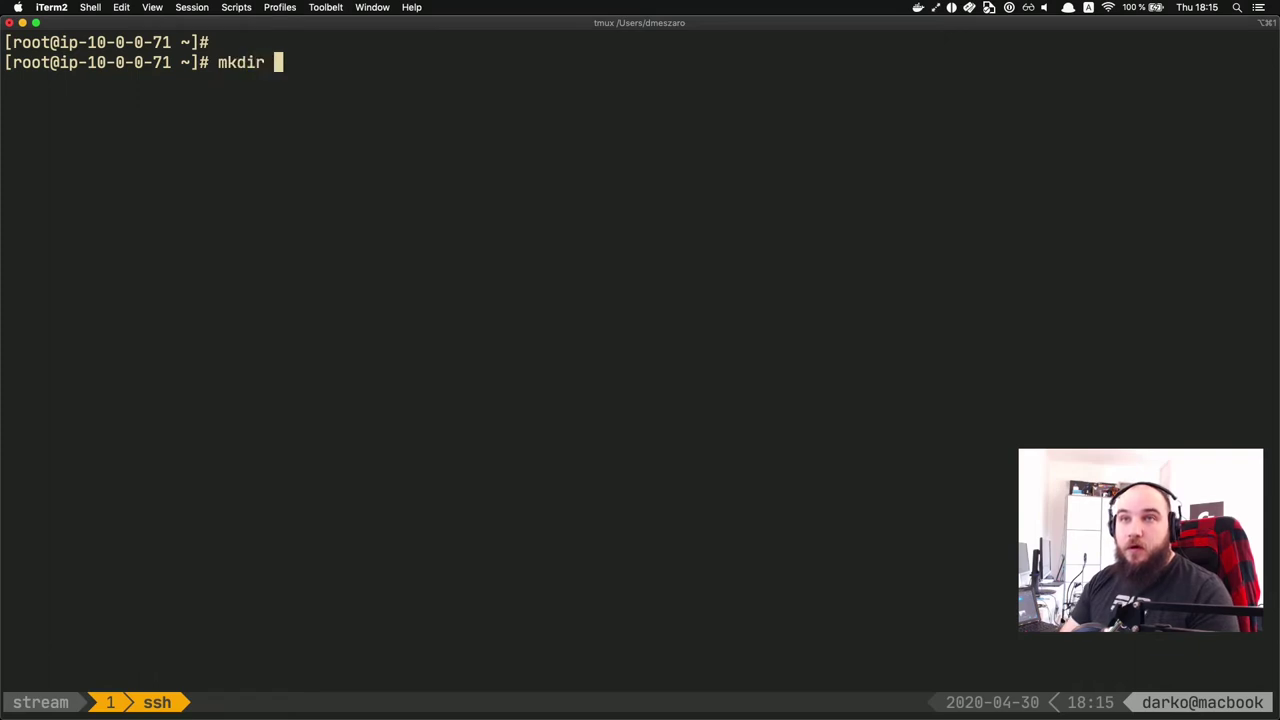
type("/var/")
type("log")
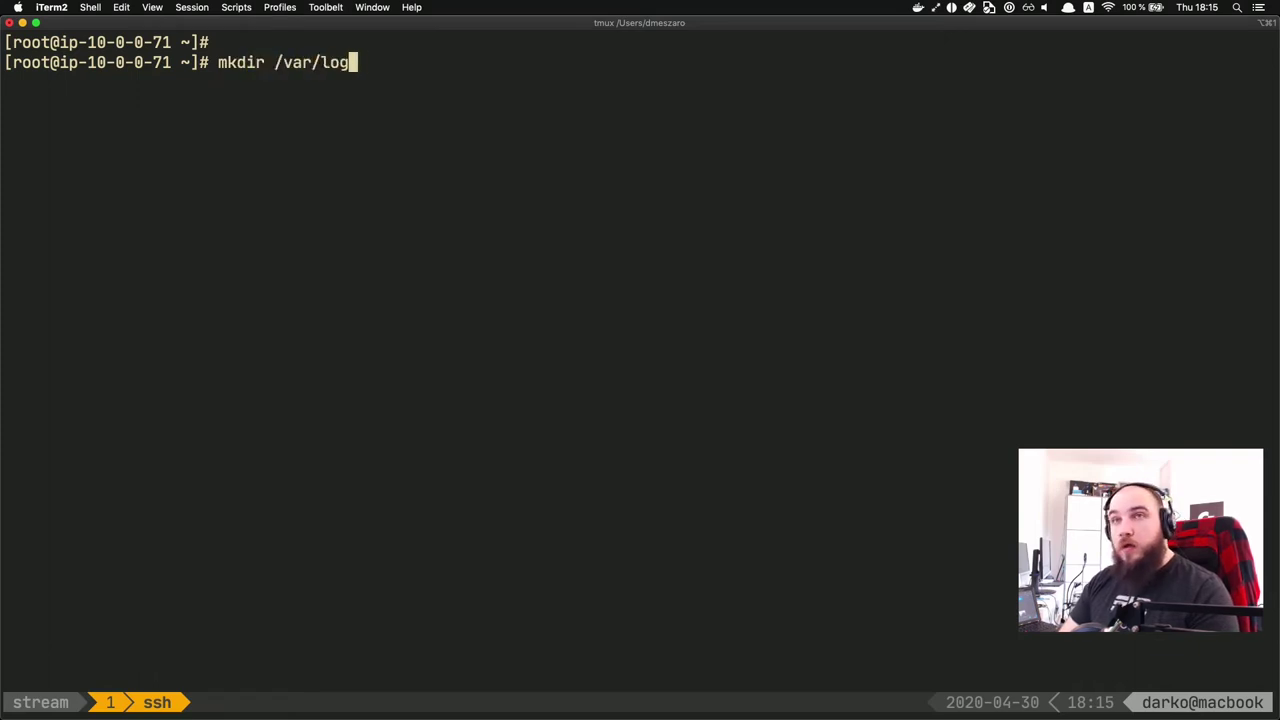
type("/bastion")
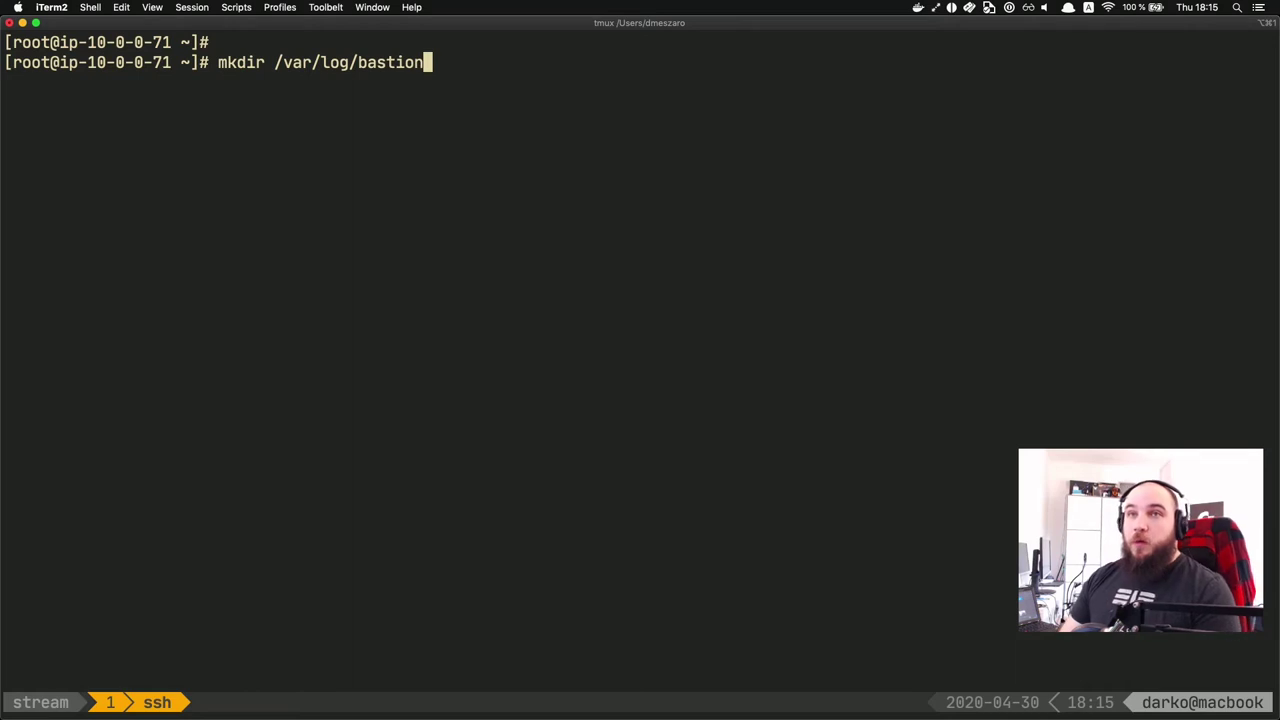
key("Return")
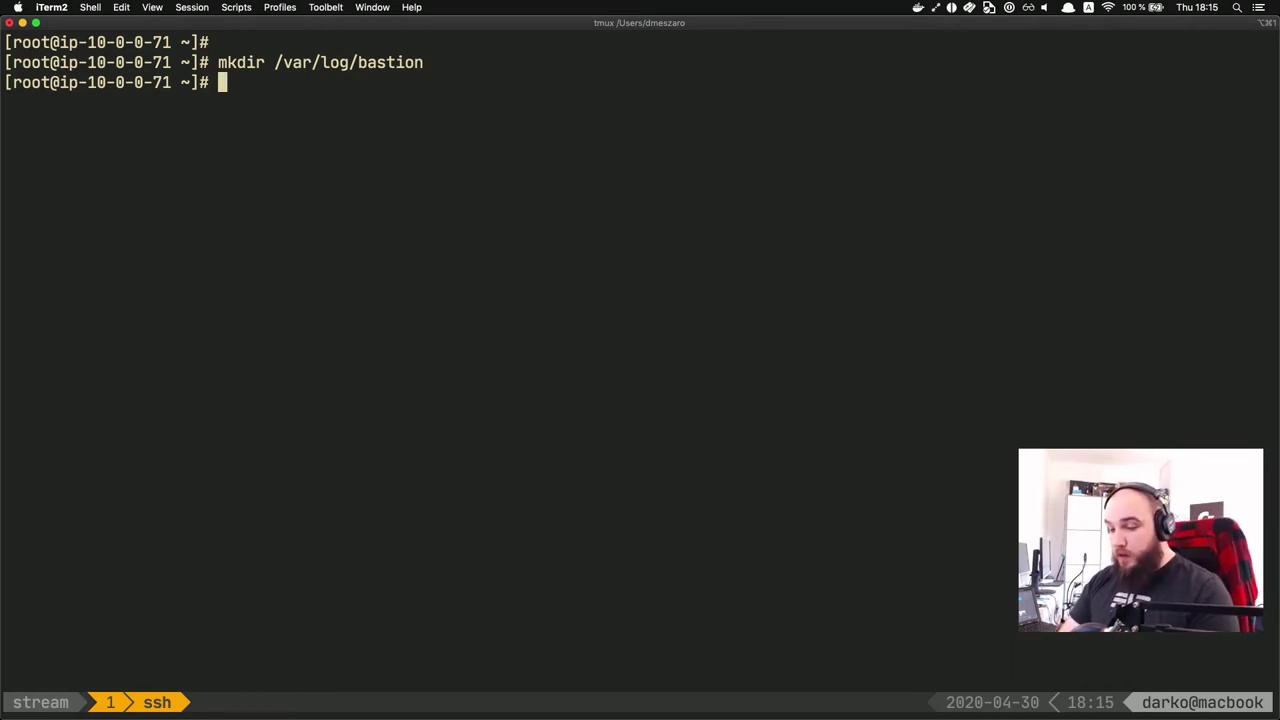
Step: Change the owner and group of /var/log/bastion to ec2-user:ec2-user
type("chown")
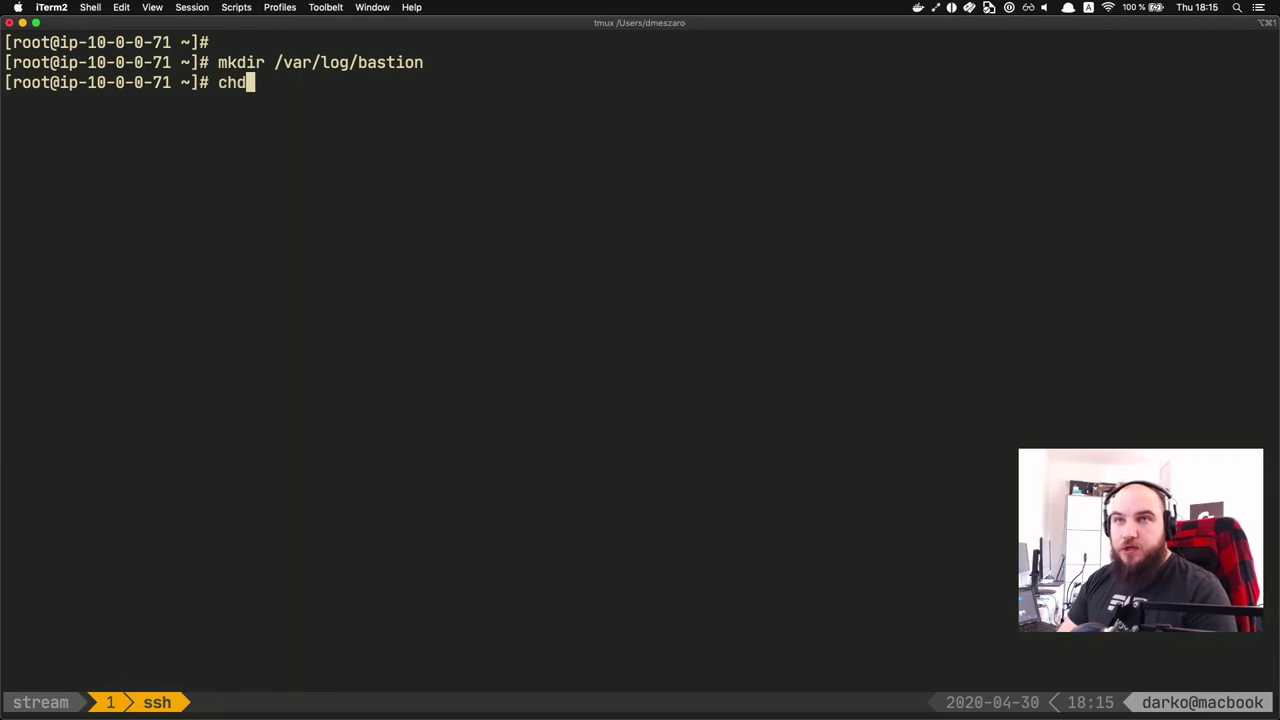
type(" e")
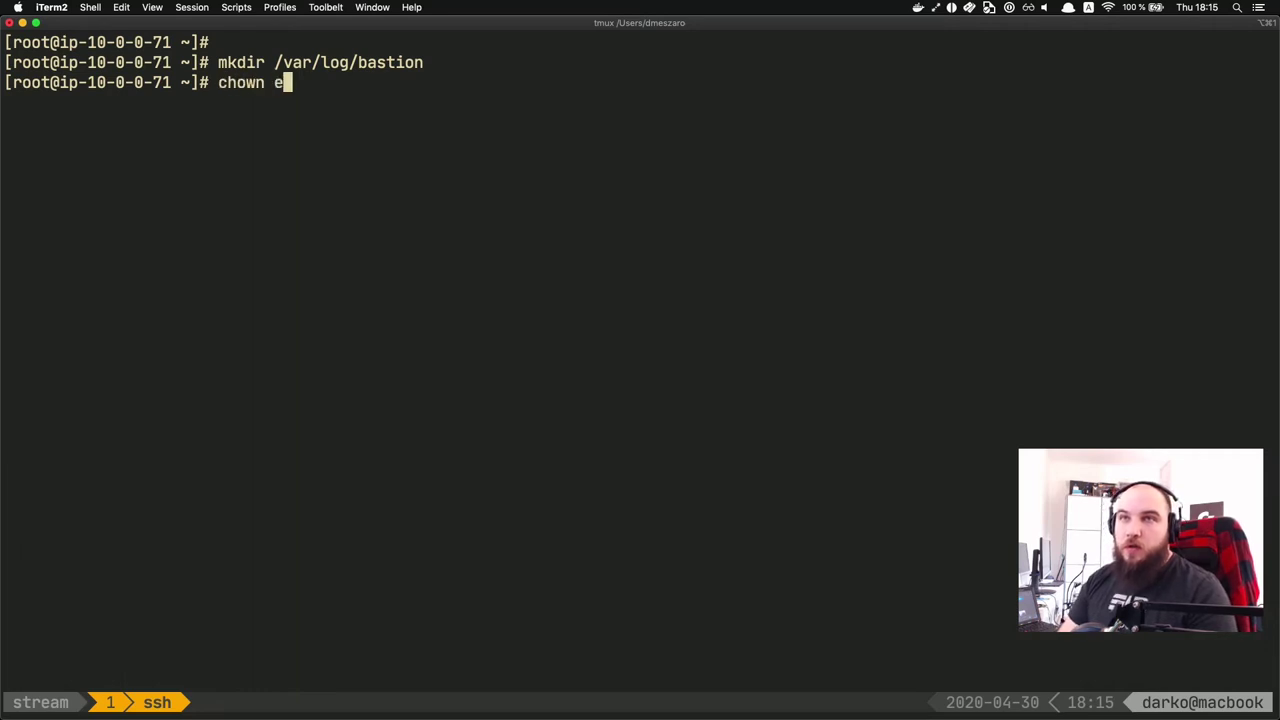
type("c2-user:ec2-")
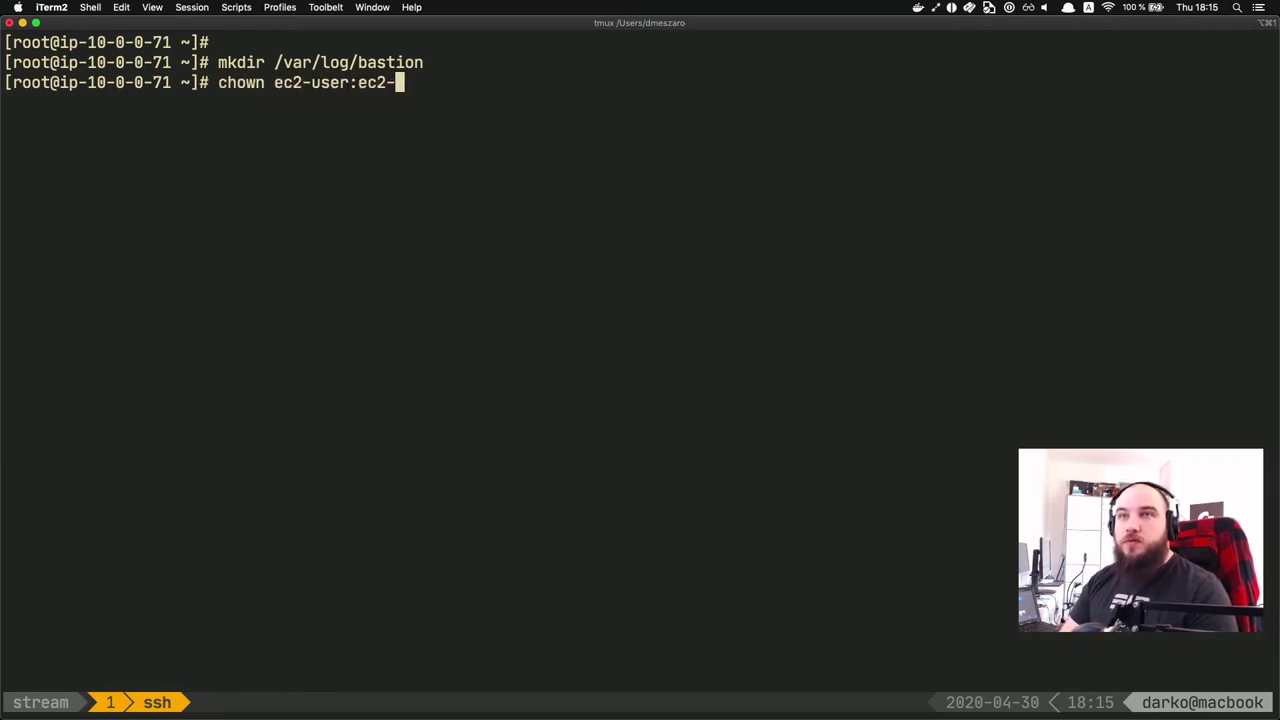
type("user /var/log/")
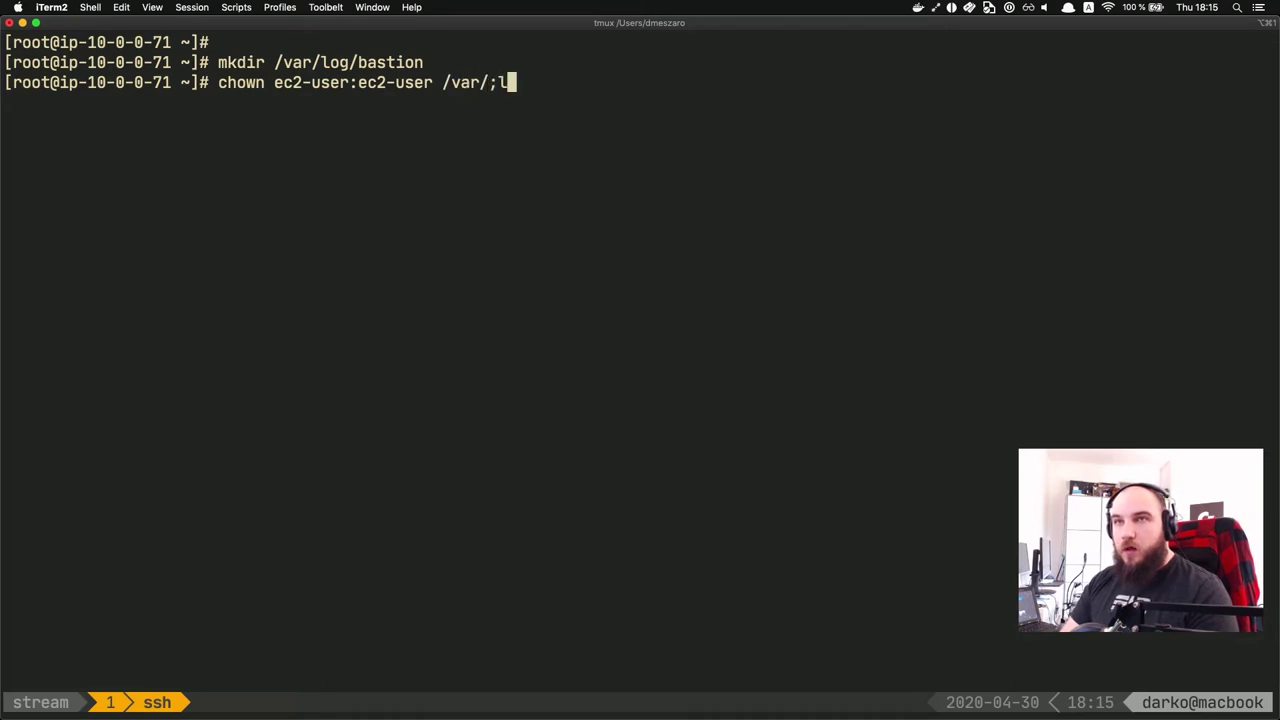
type("bastion")
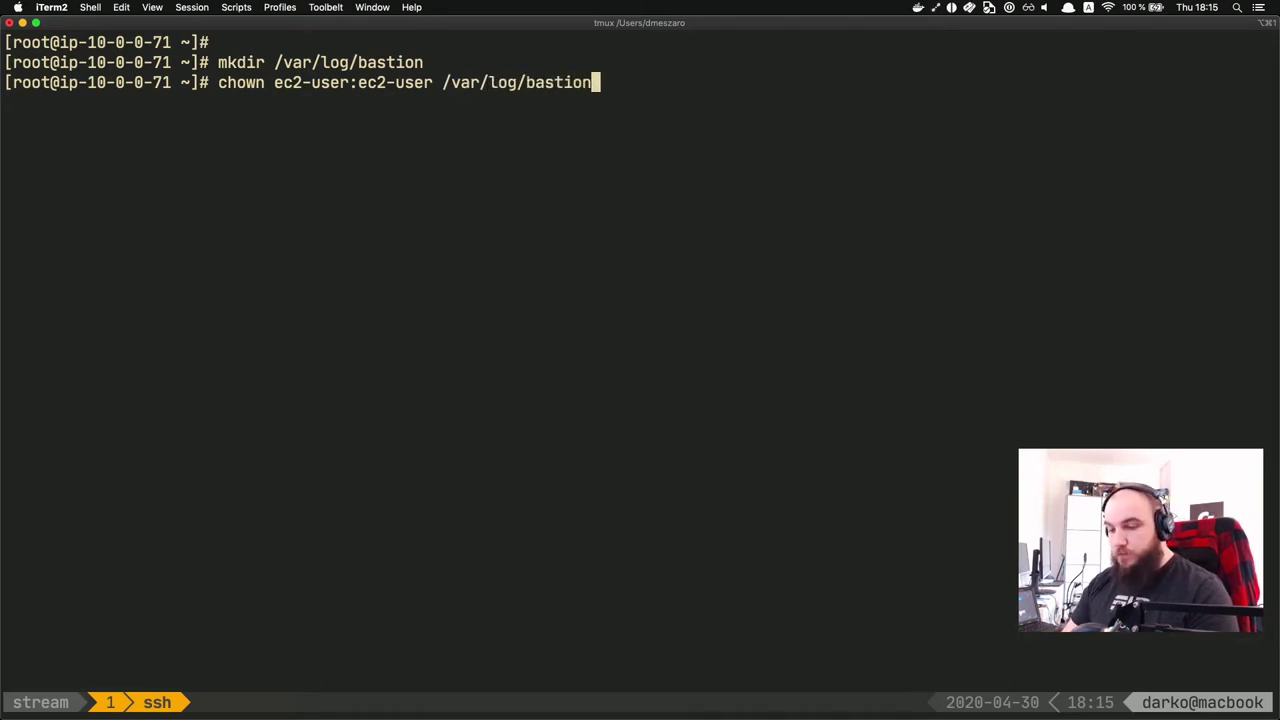
key("Return")
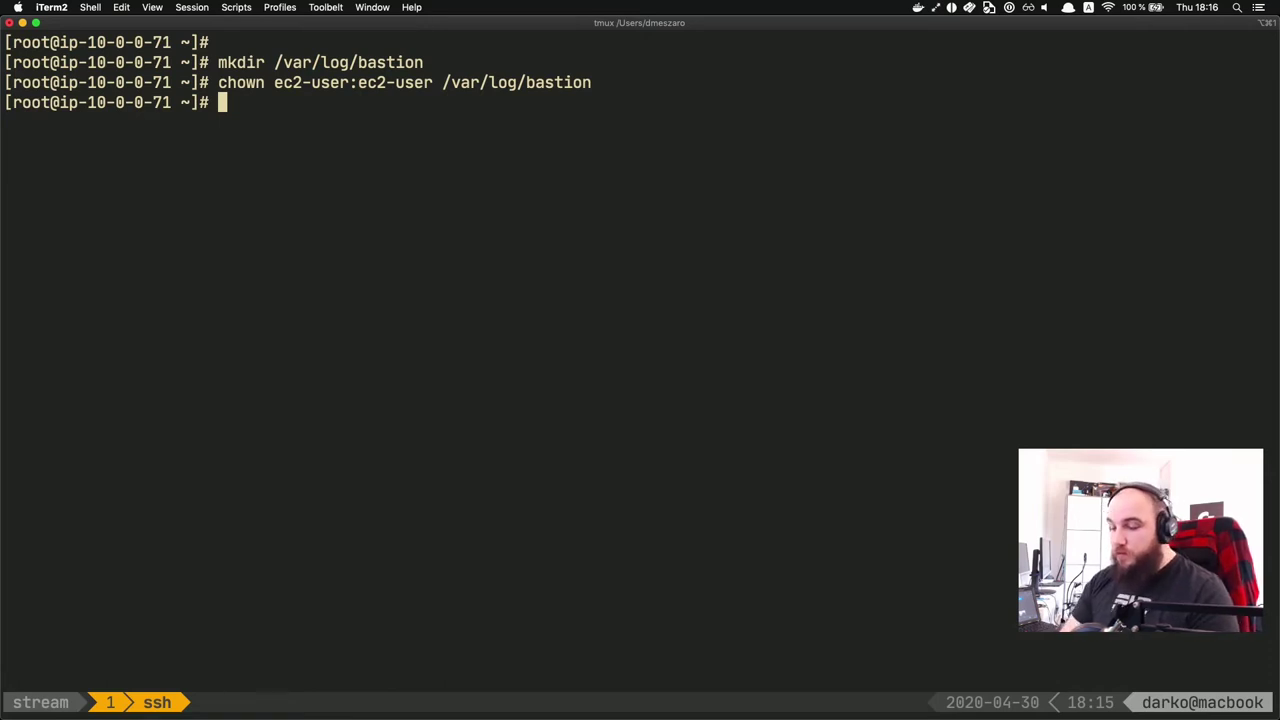
Step: Set the permissions of /var/log/bastion recursively to 770 with chmod -R
type("ch")
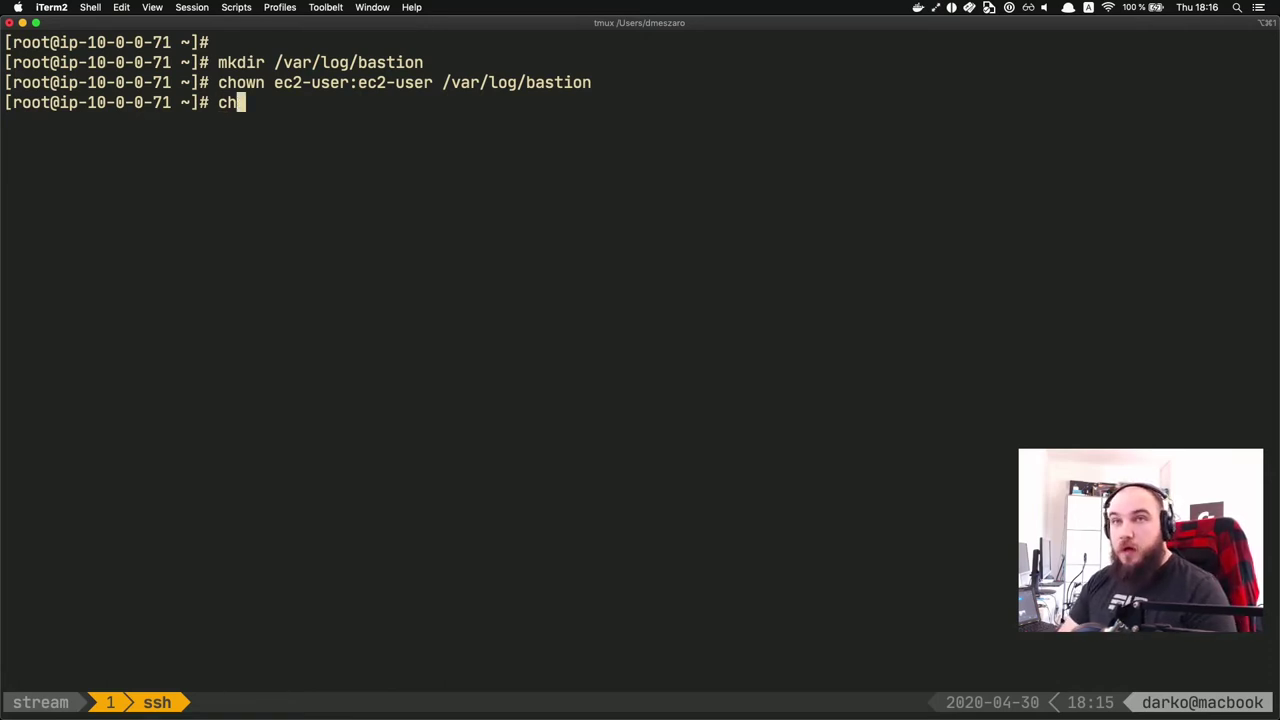
type("mod -R ")
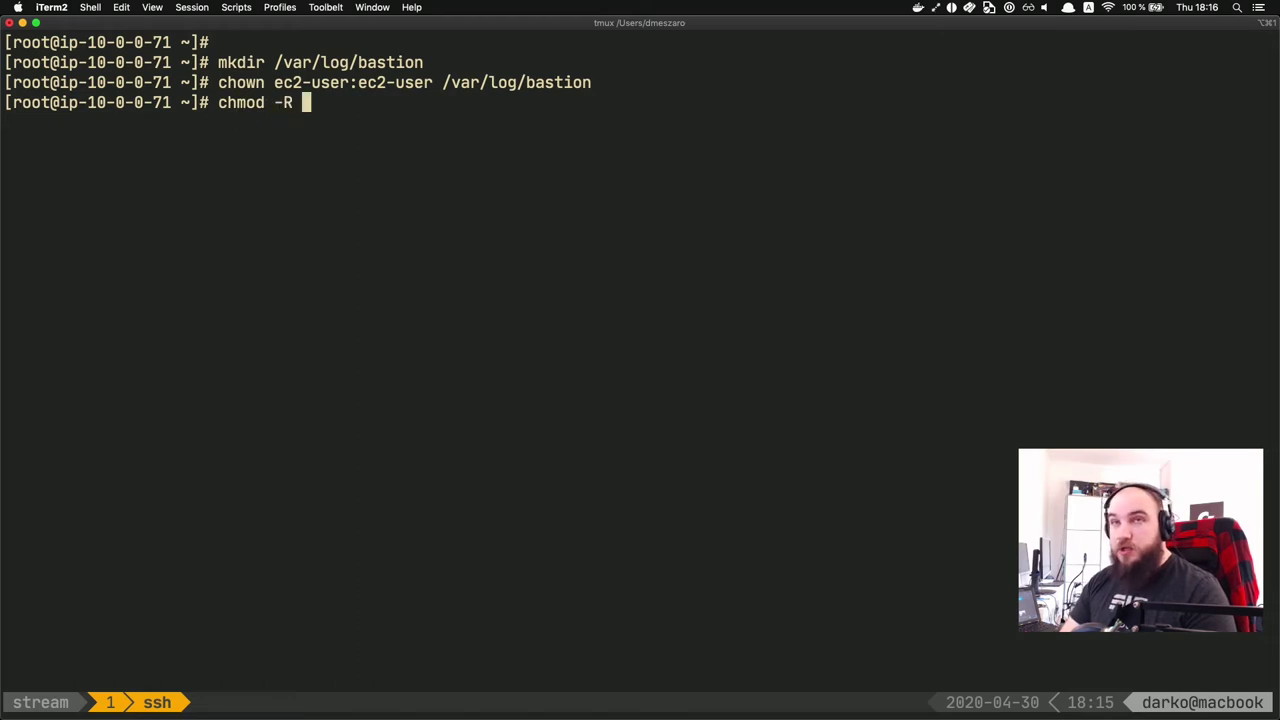
type("07")
key("BackSpace")
key("BackSpace")
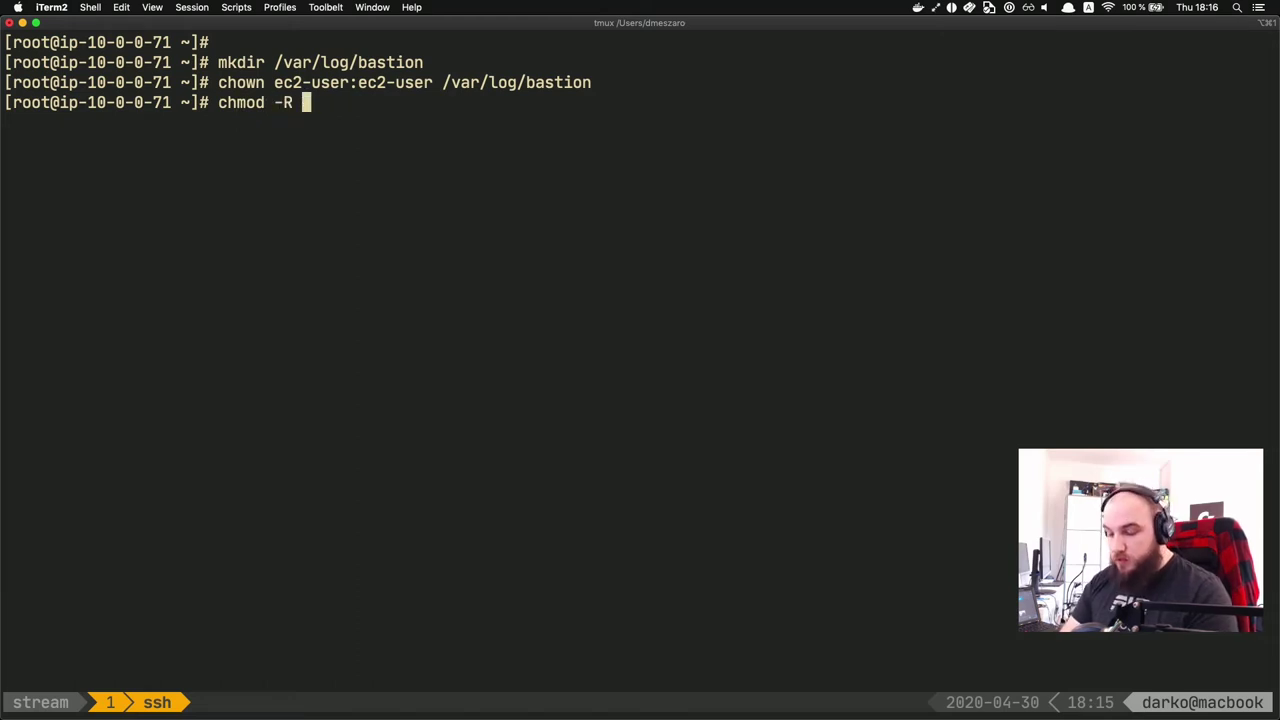
type("770 /")
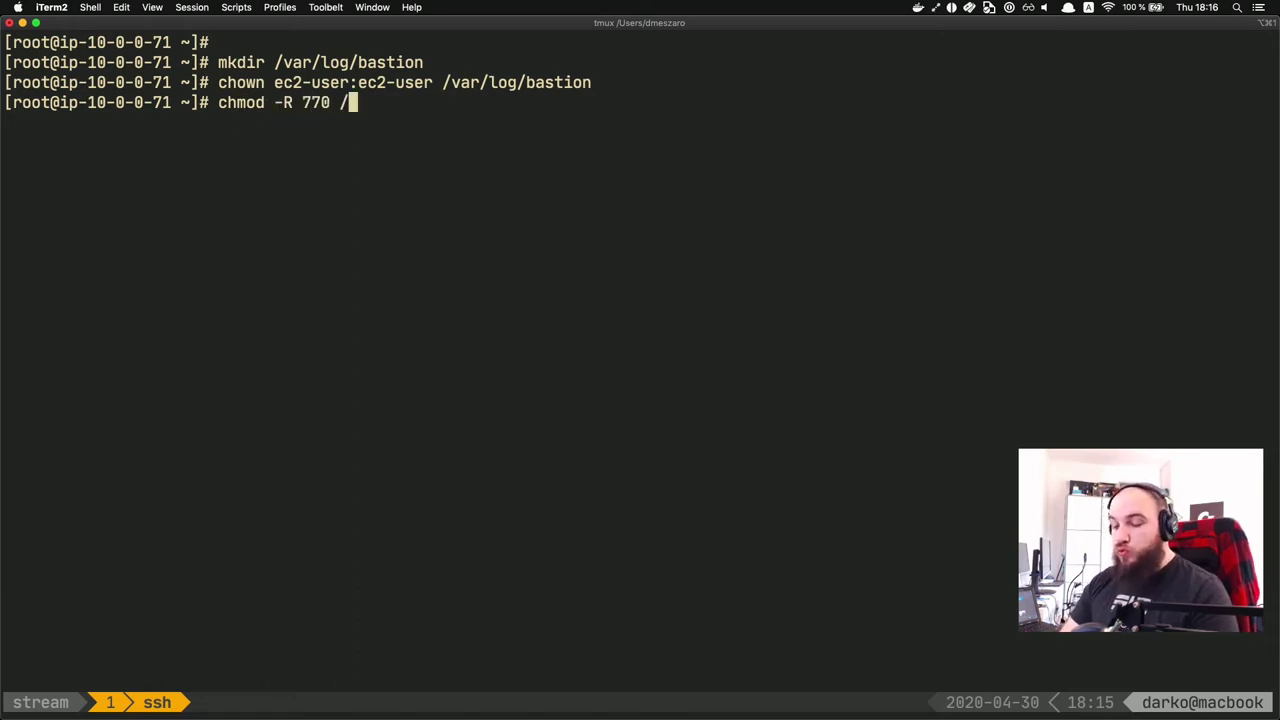
type("var/")
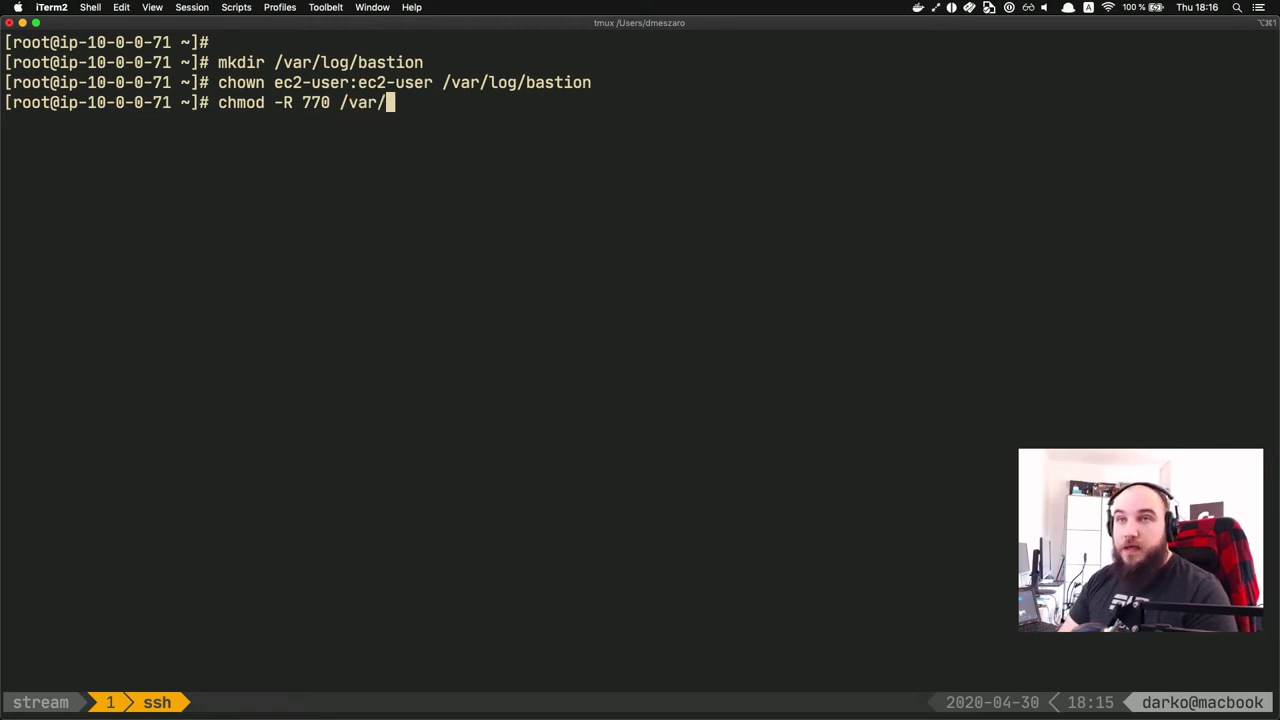
type("log/bas")
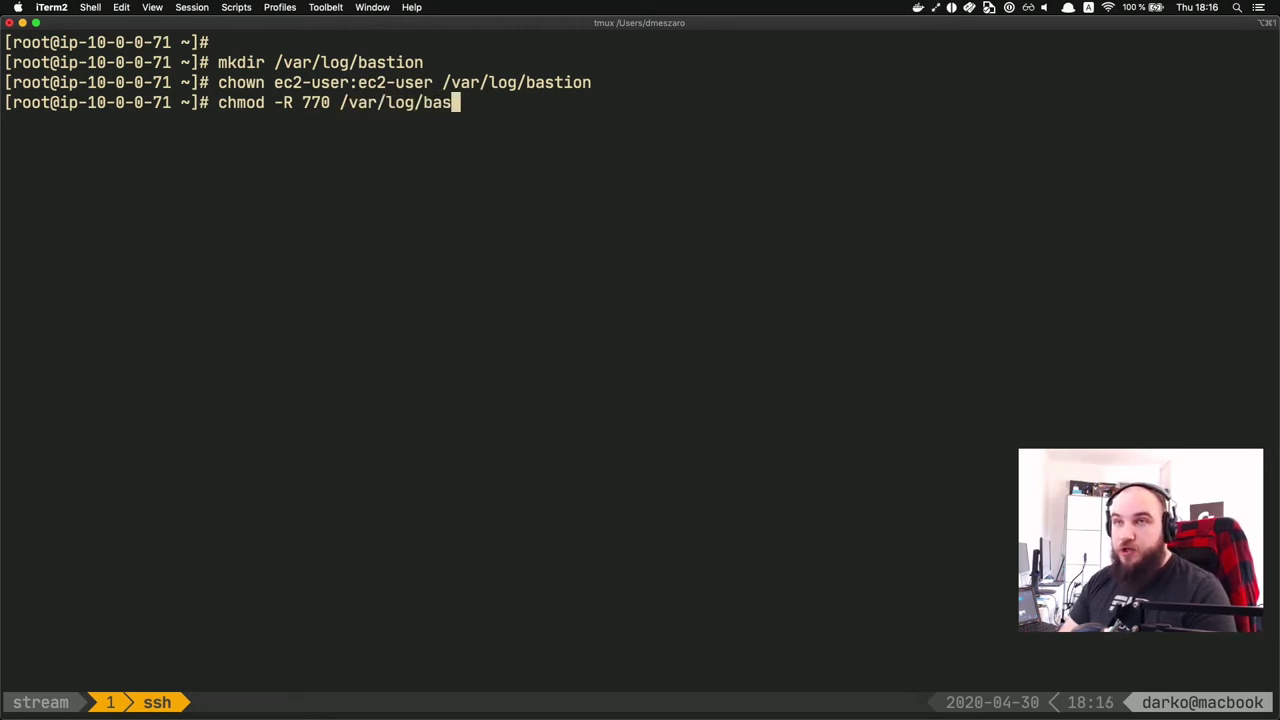
type("tion")
key("Return")
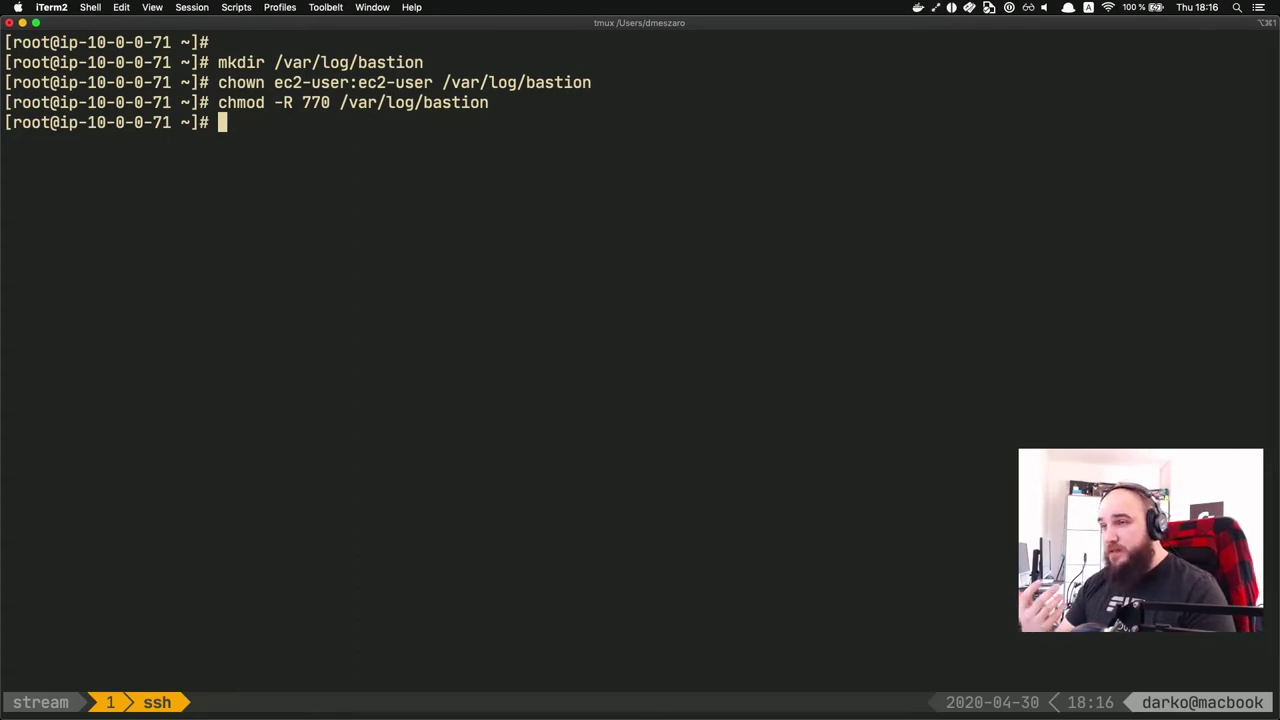
Step: Recursively set the default ACL of /var/log/bastion to deny others all access with setfacl -Rdm other:0
type("setfacl ")
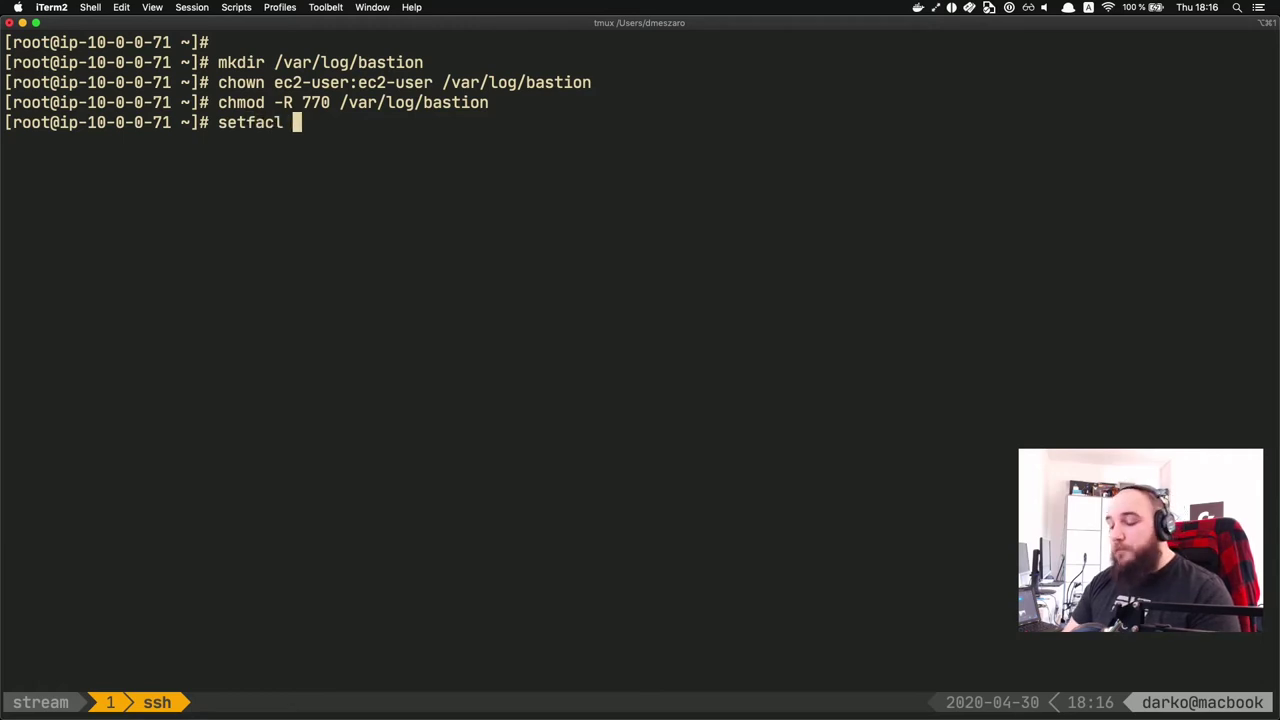
type("-")
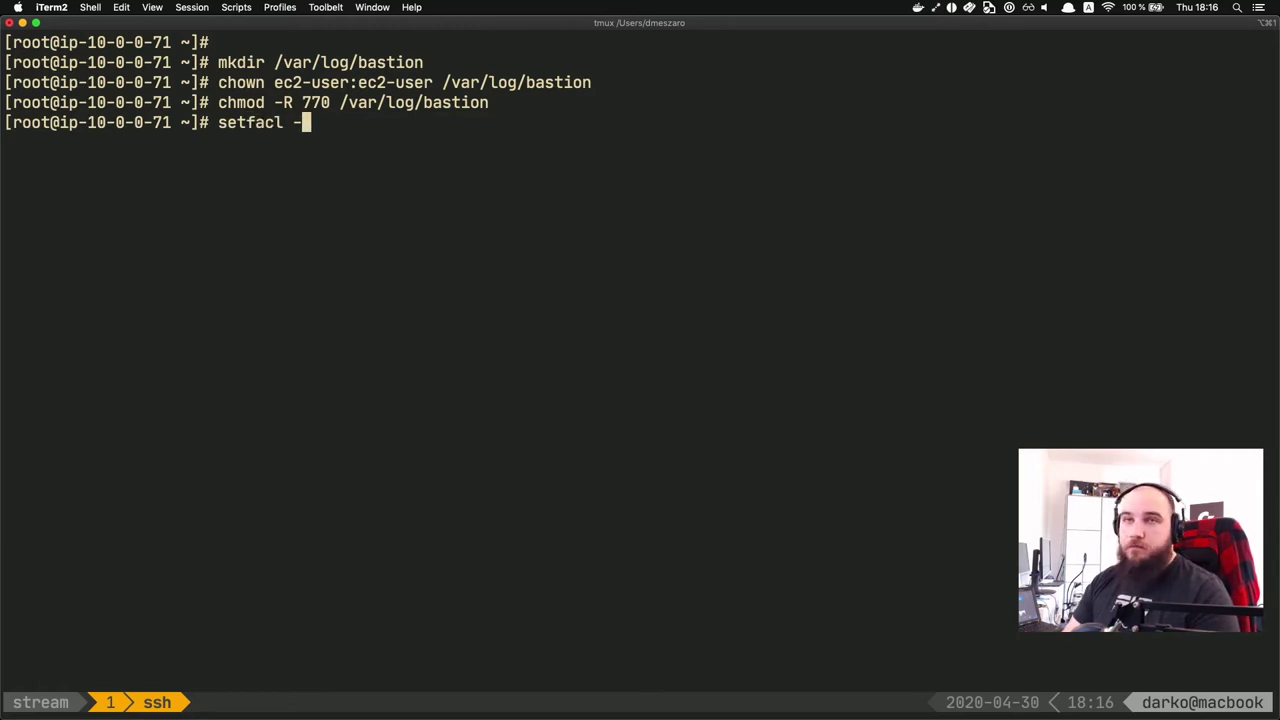
type("Rdm")
key("BackSpace")
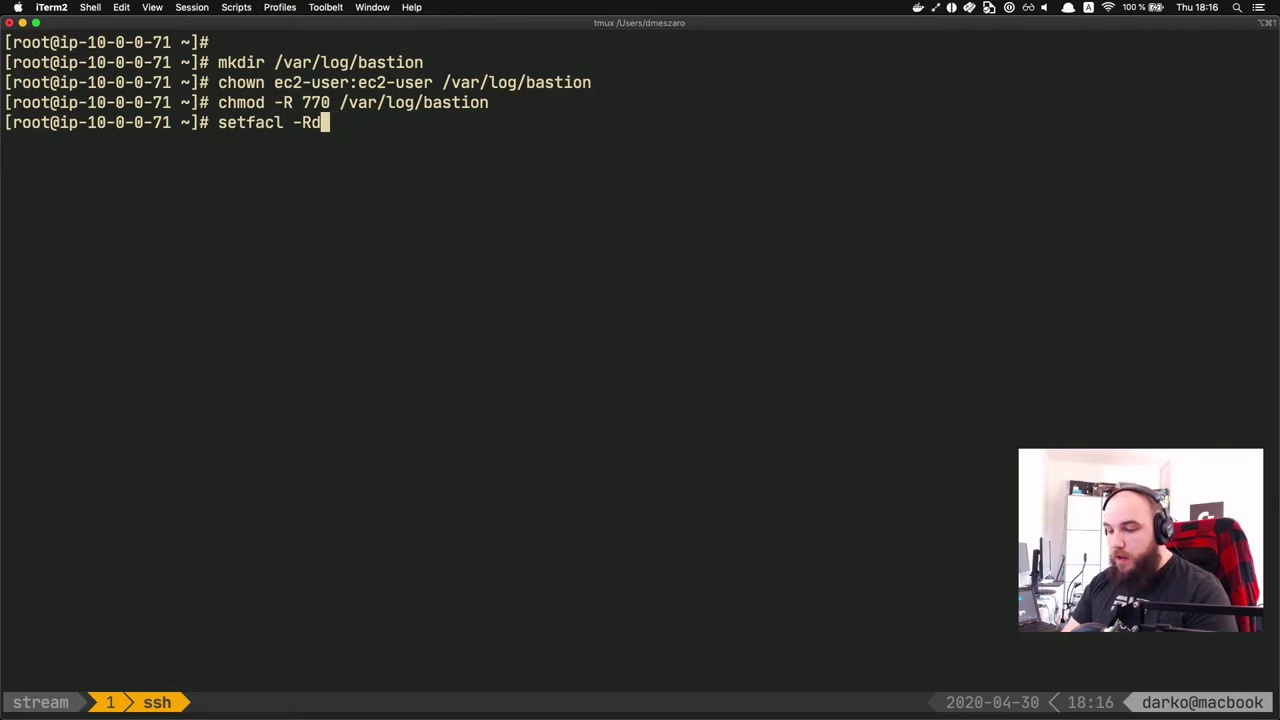
type(",")
key("BackSpace")
key("BackSpace")
type("m other")
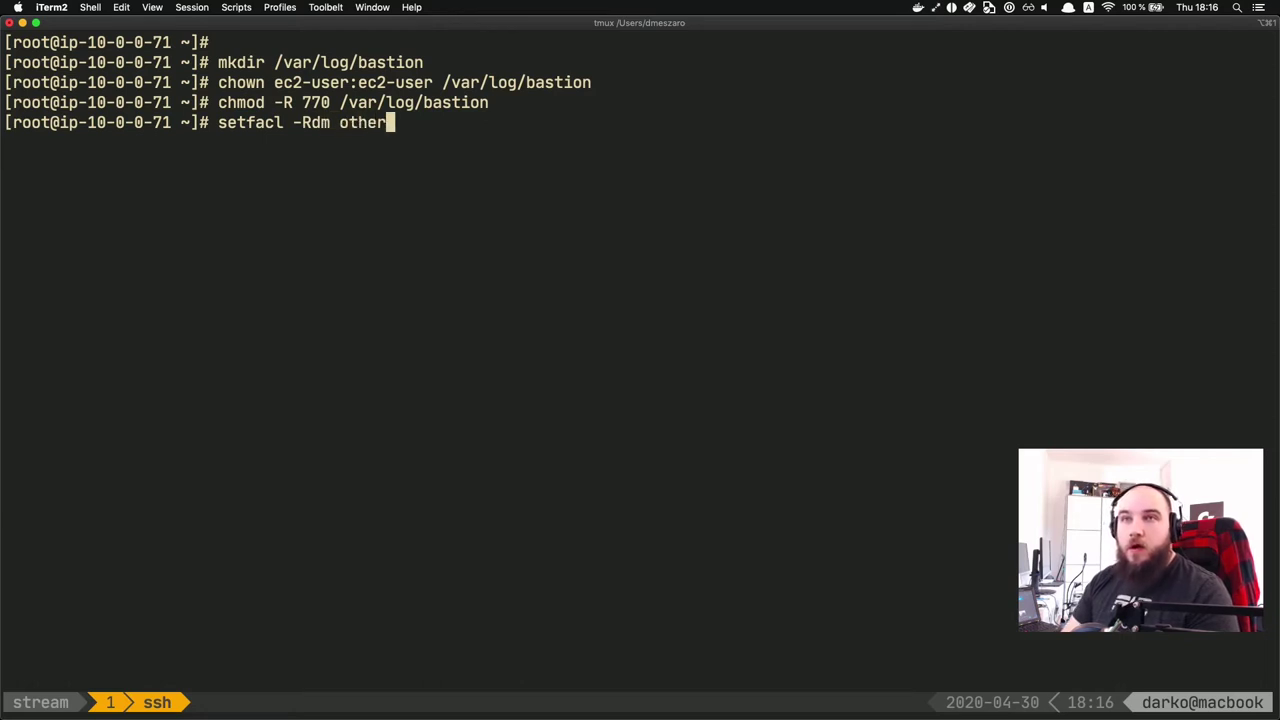
type(":0 /var/;pg")
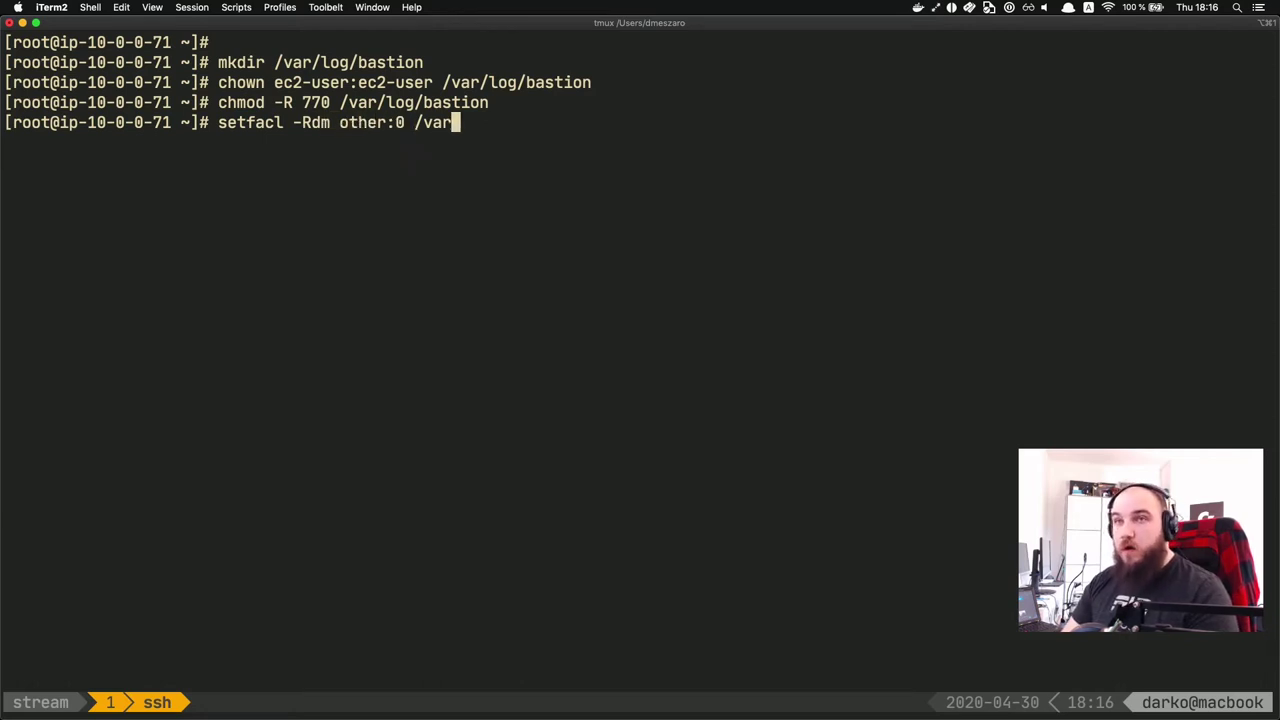
key("BackSpace")
key("BackSpace")
key("BackSpace")
type("log/")
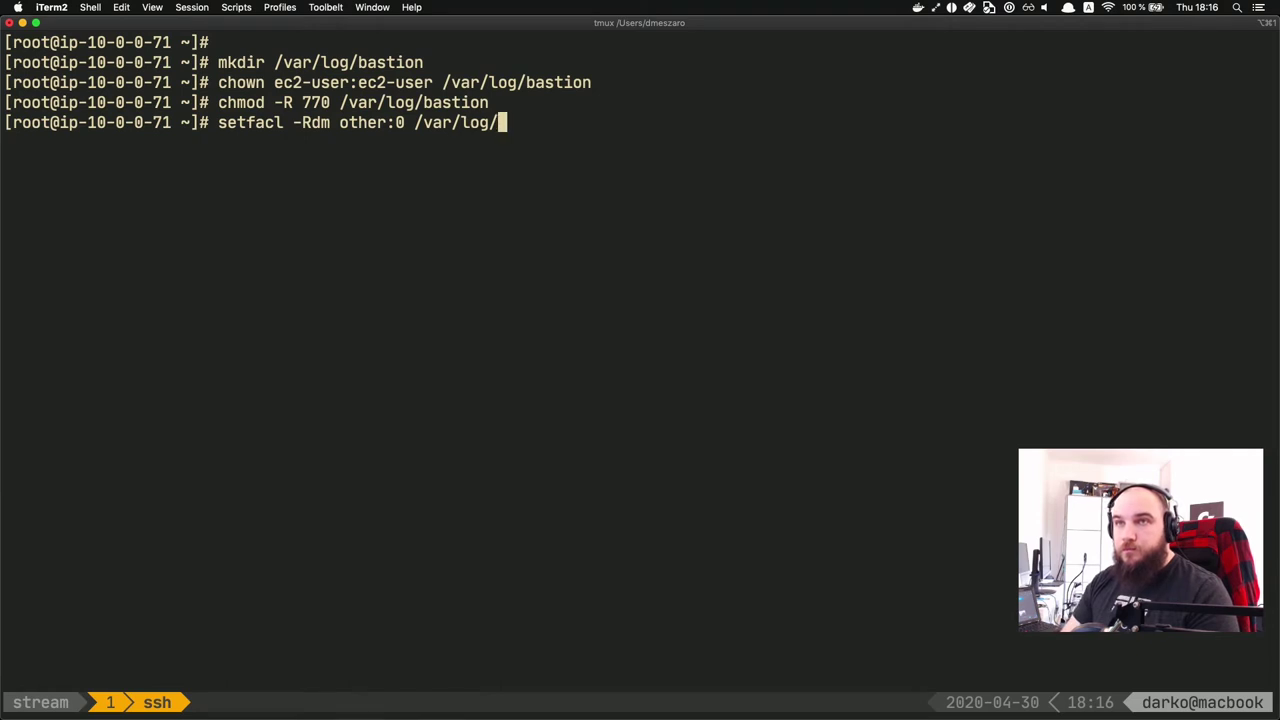
type("bastion")
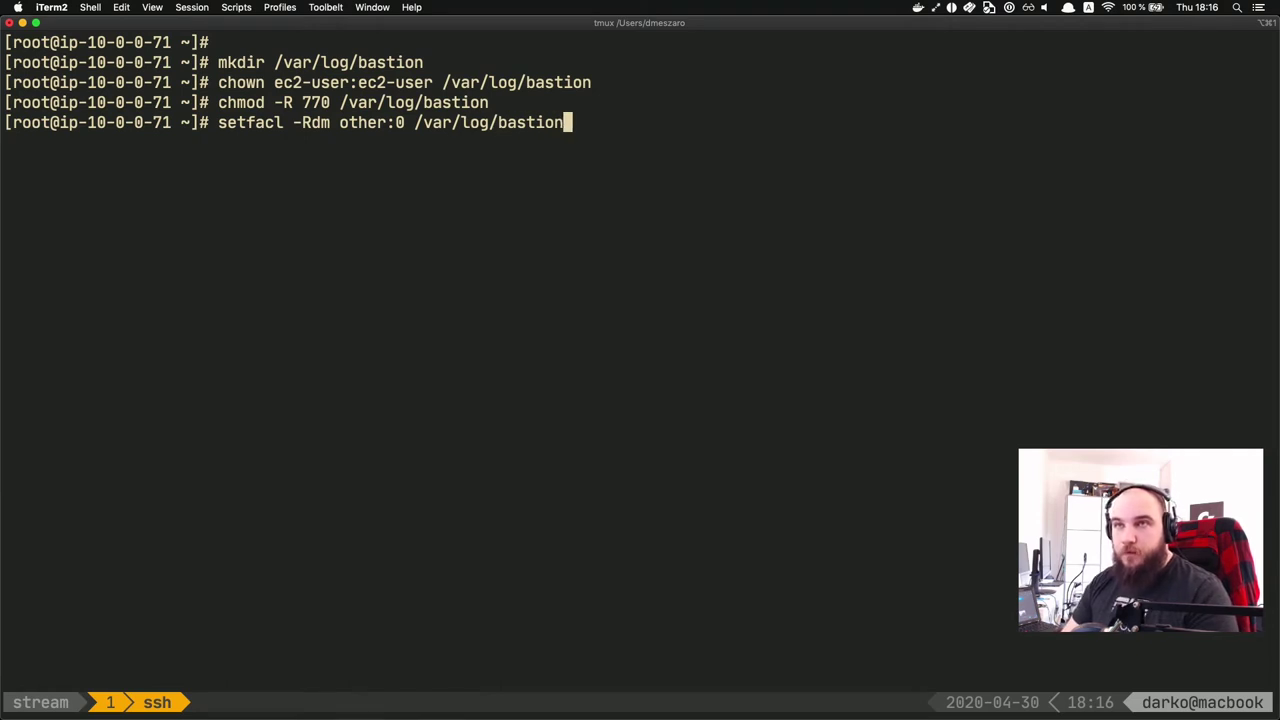
key("Return")
Step: Clear the root shell's screen
key("Return")
key("Return")
key("Return")
key("Return")
type("clear")
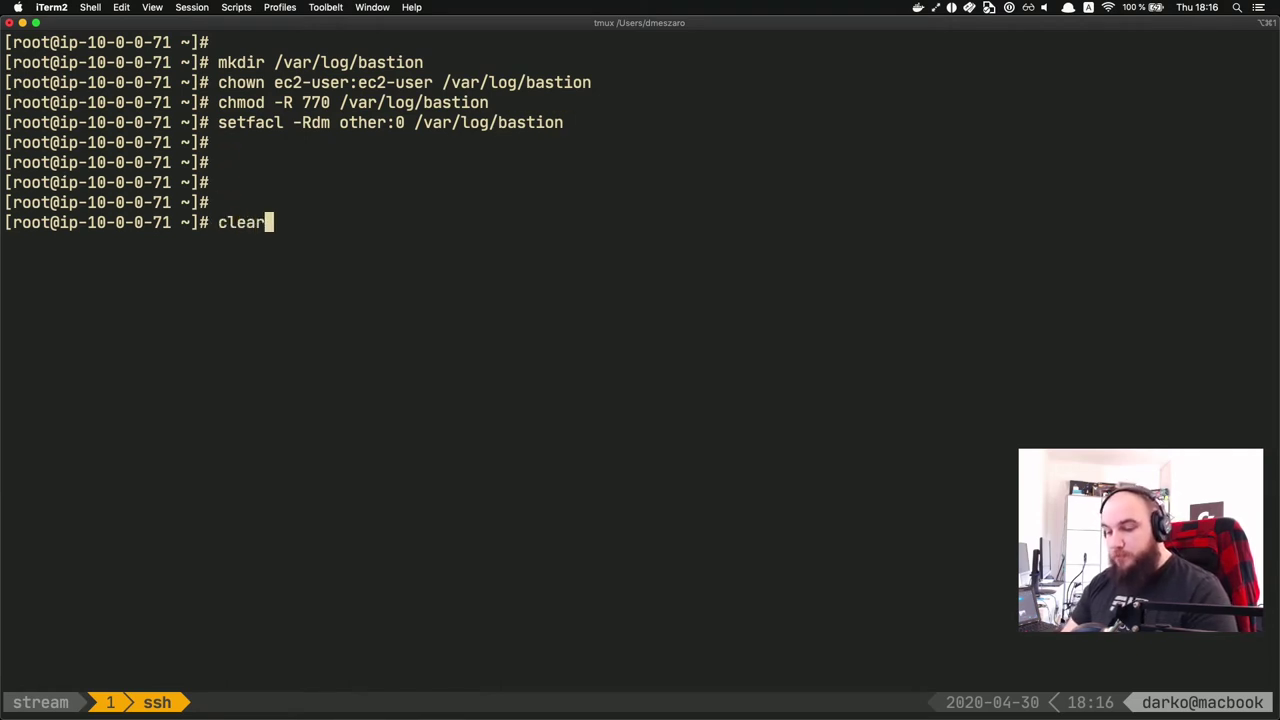
key("Return")
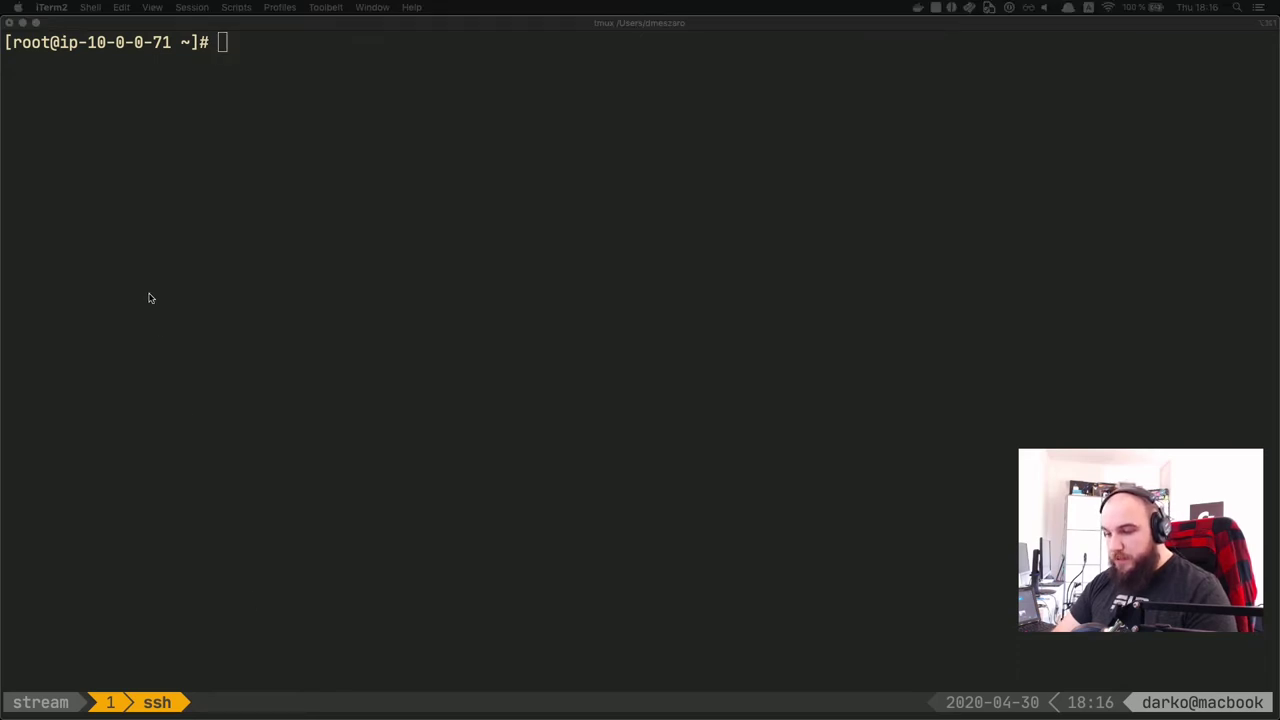
Step: Append a newline and "ForceCommand /usr/bin/bastion/shell" to /etc/ssh/sshd_config with echo -e
left_click(229, 158)
type("echo -e \"\\nForceCommand /usr/bin/bastion/shell\" >> /etc/ssh/sshd_config")
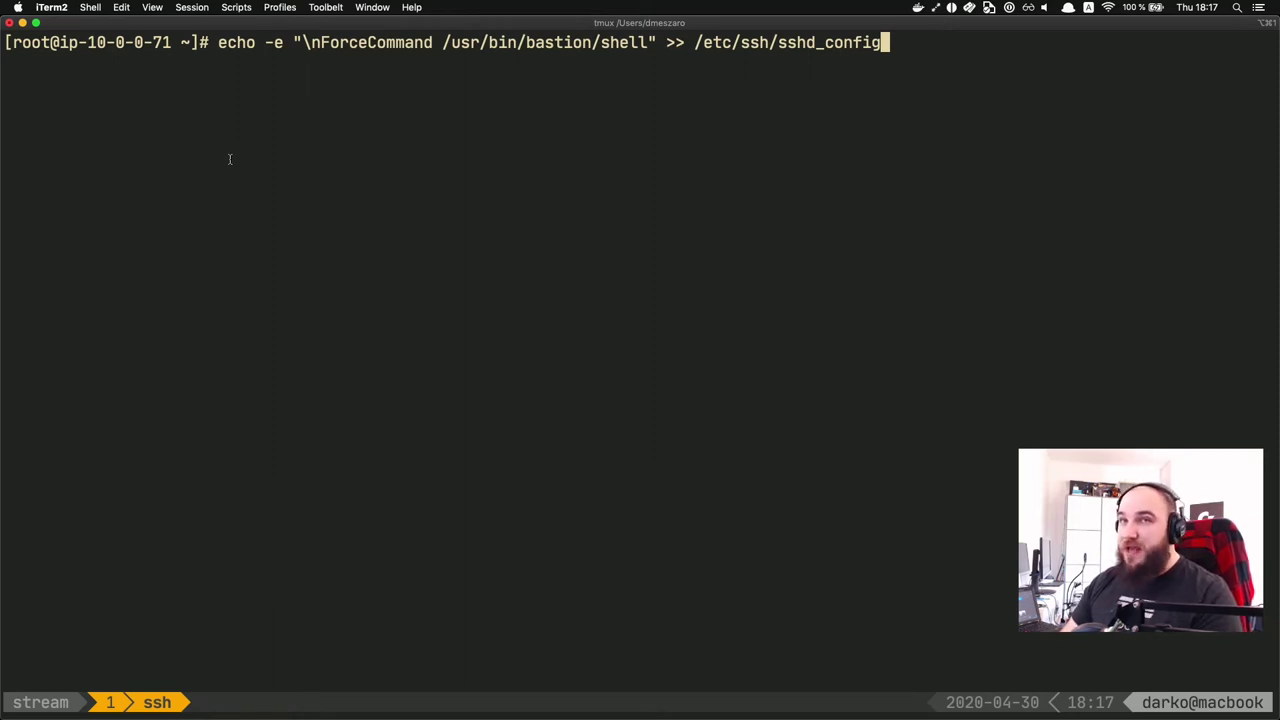
key("Return")
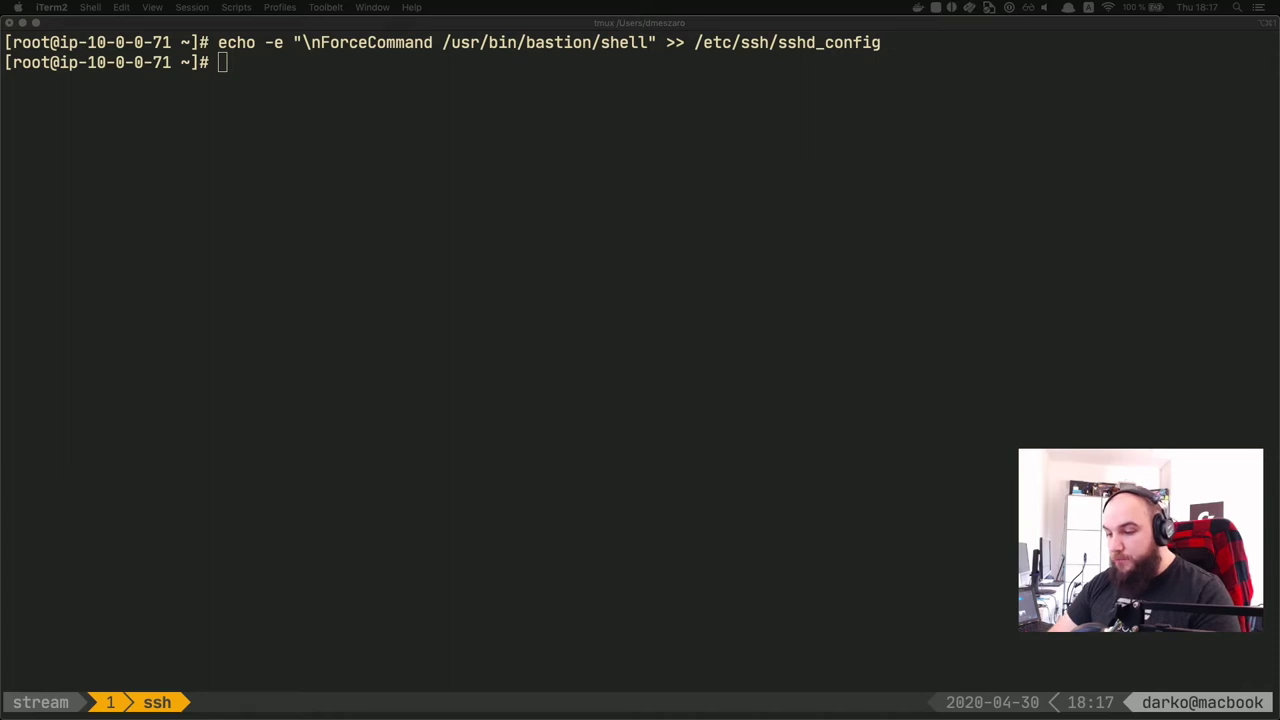
Step: Remove all AllowTcpForwarding lines from /etc/ssh/sshd_config using awk and a temp file, accepting the overwrite
left_click(29, 361)
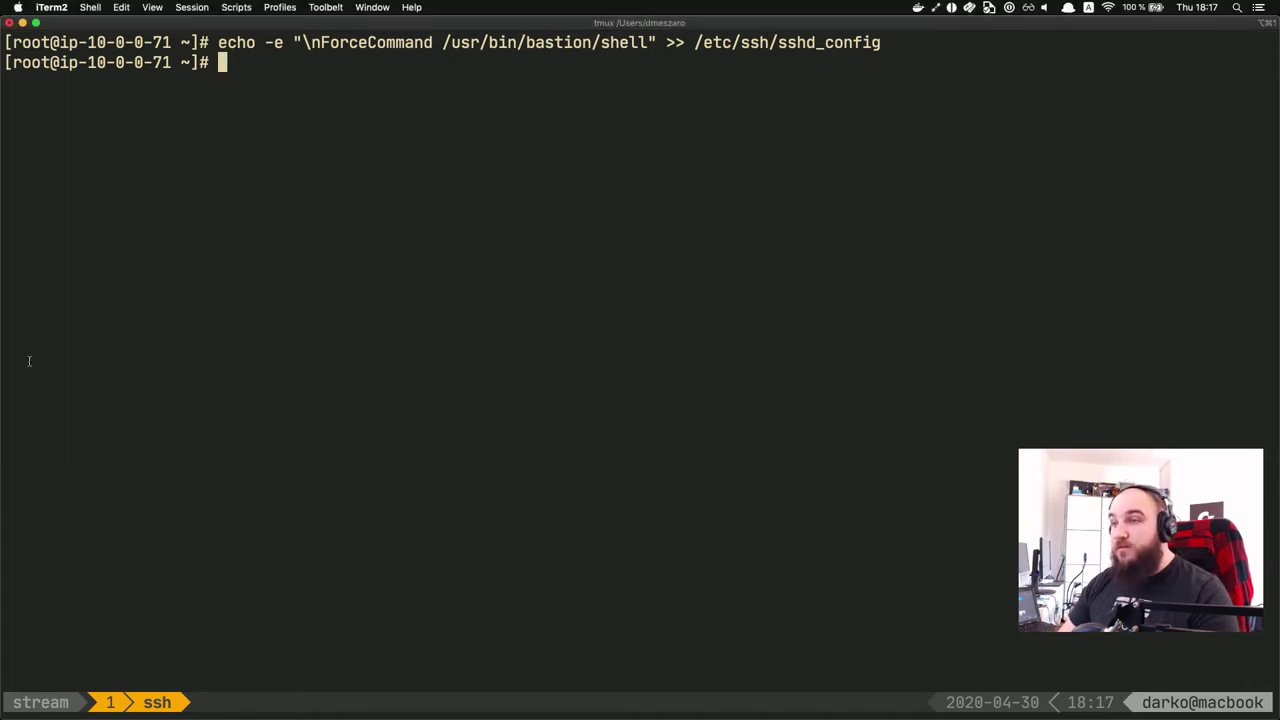
type("awk '!/AllowTcpForwarding/' /etc/ssh/sshd_config > temp && mv temp /etc/ssh/sshd_config")
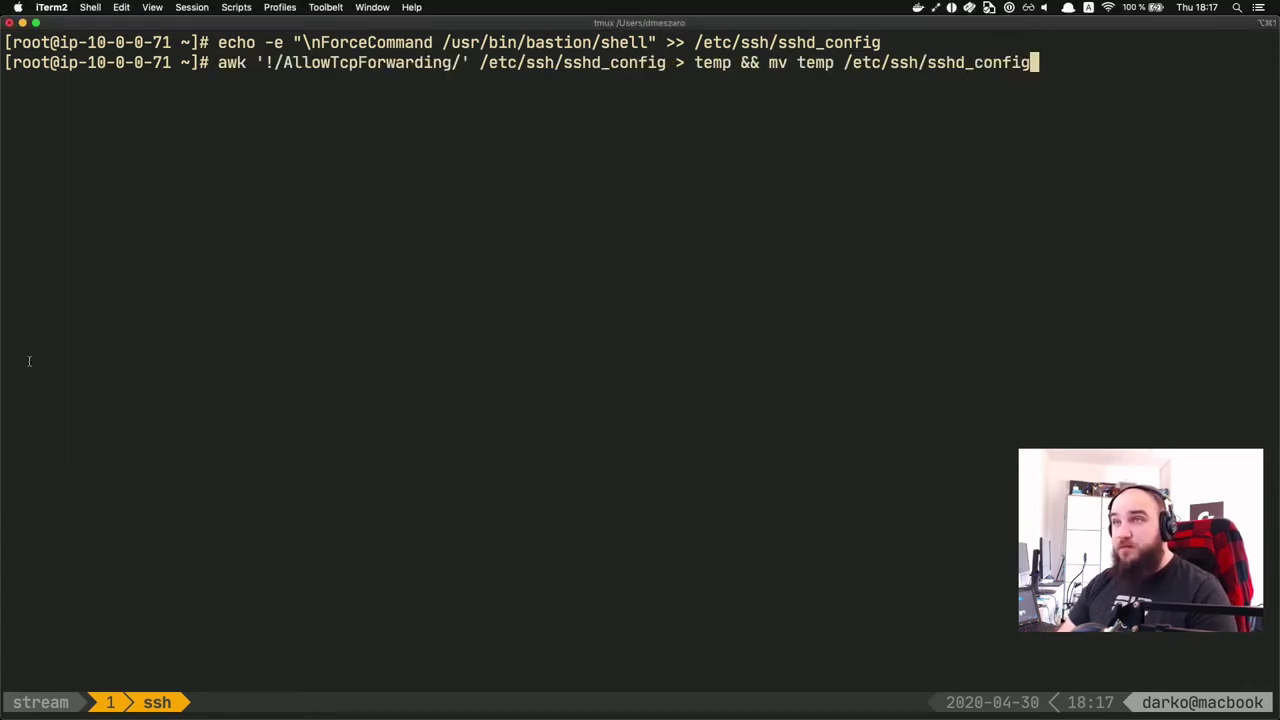
key("Return")
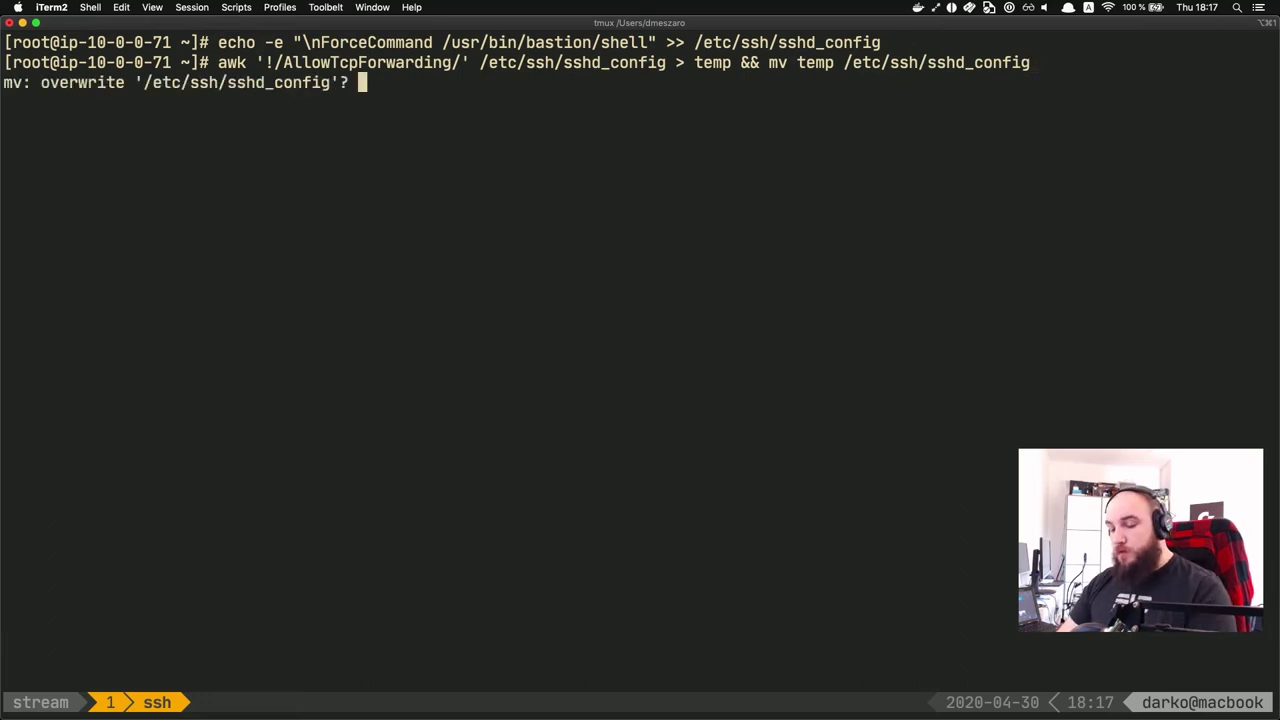
type("y")
key("Return")
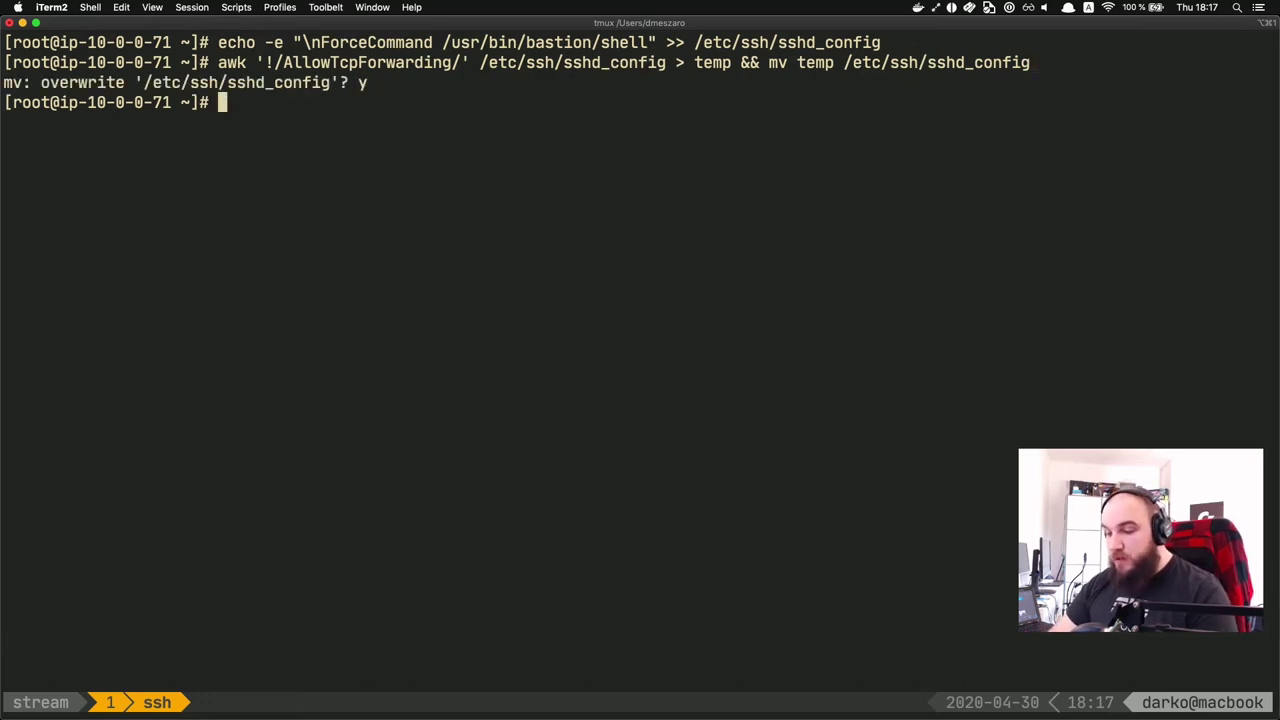
Step: Remove all X11Forwarding lines from /etc/ssh/sshd_config using awk and a temp file, accepting the overwrite
key("super+Tab")
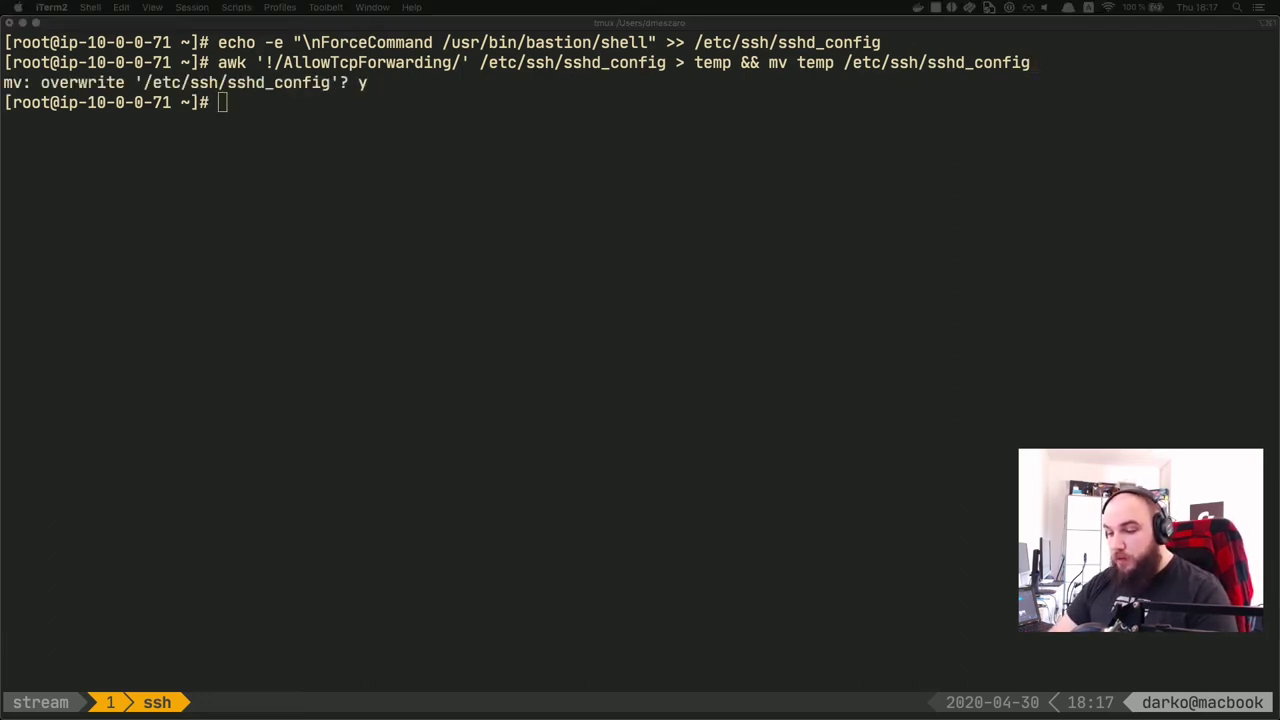
left_click(161, 312)
type("awk '!/X11Forwarding/' /etc/ssh/sshd_config > temp && mv temp /etc/ssh/sshd_config")
key("Return")
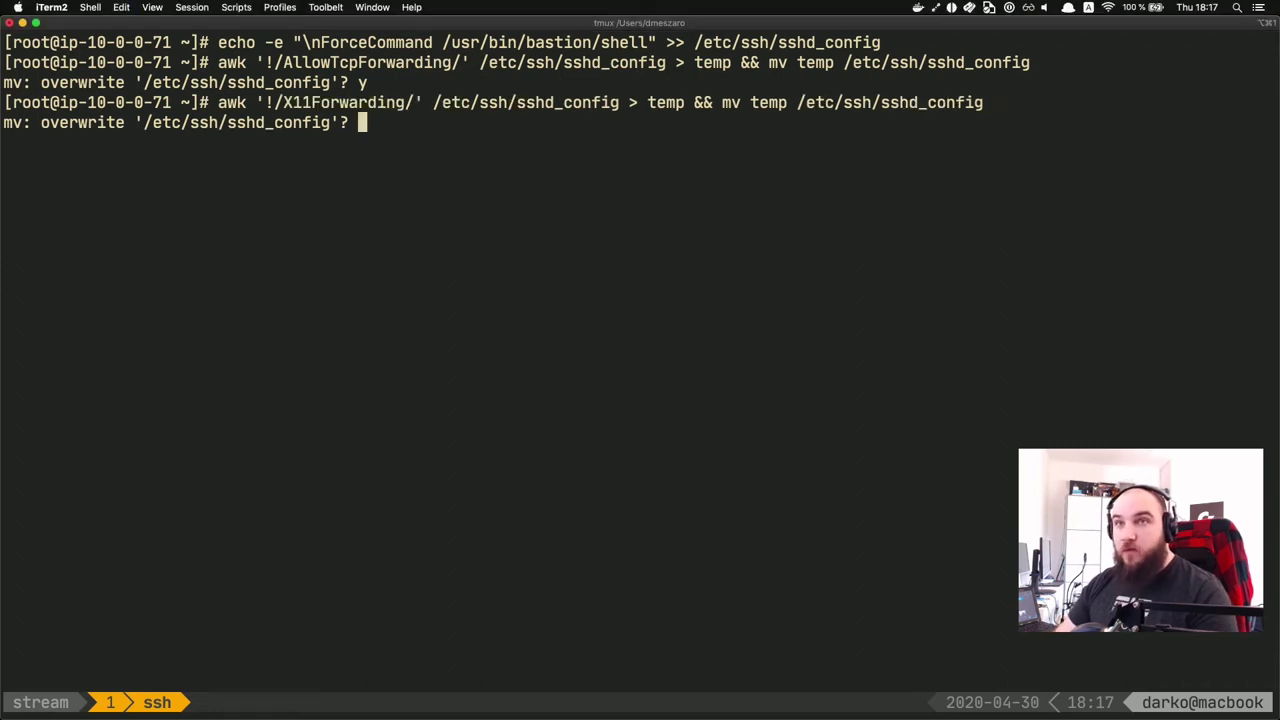
type("y")
key("Return")
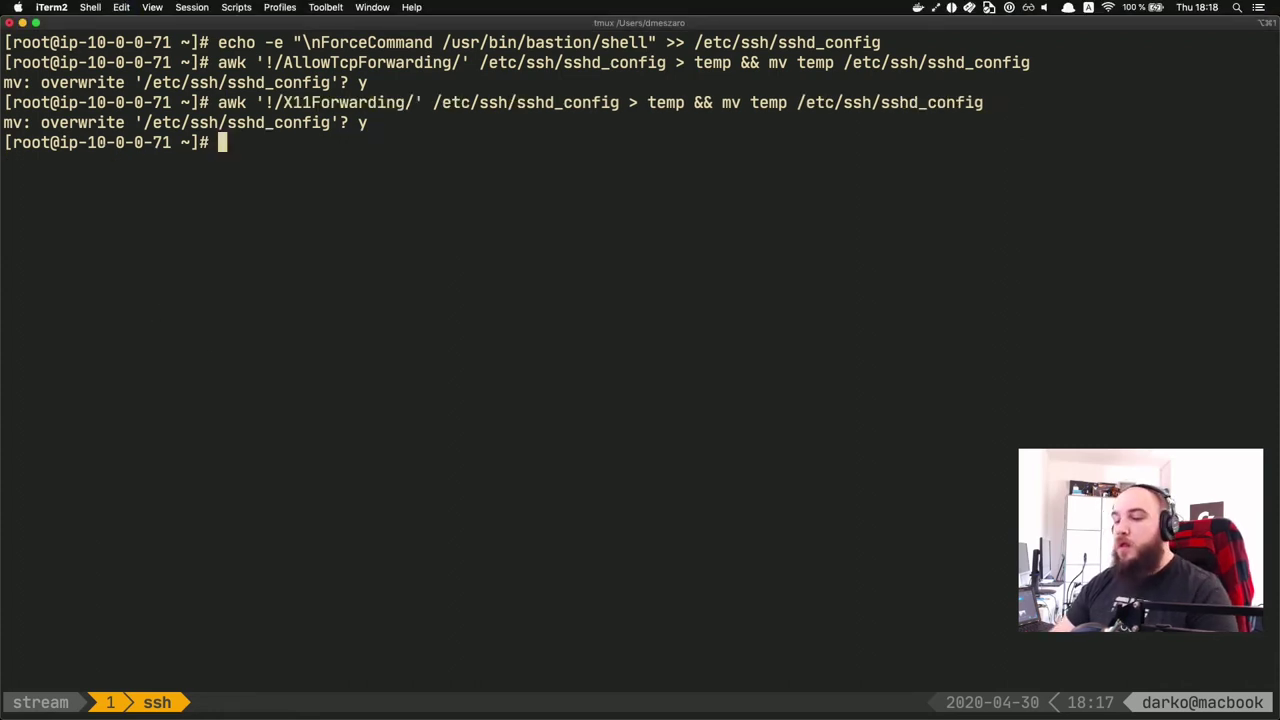
Step: Append the line "AllowTcpForwarding no" to /etc/ssh/sshd_config
key("super+Tab")
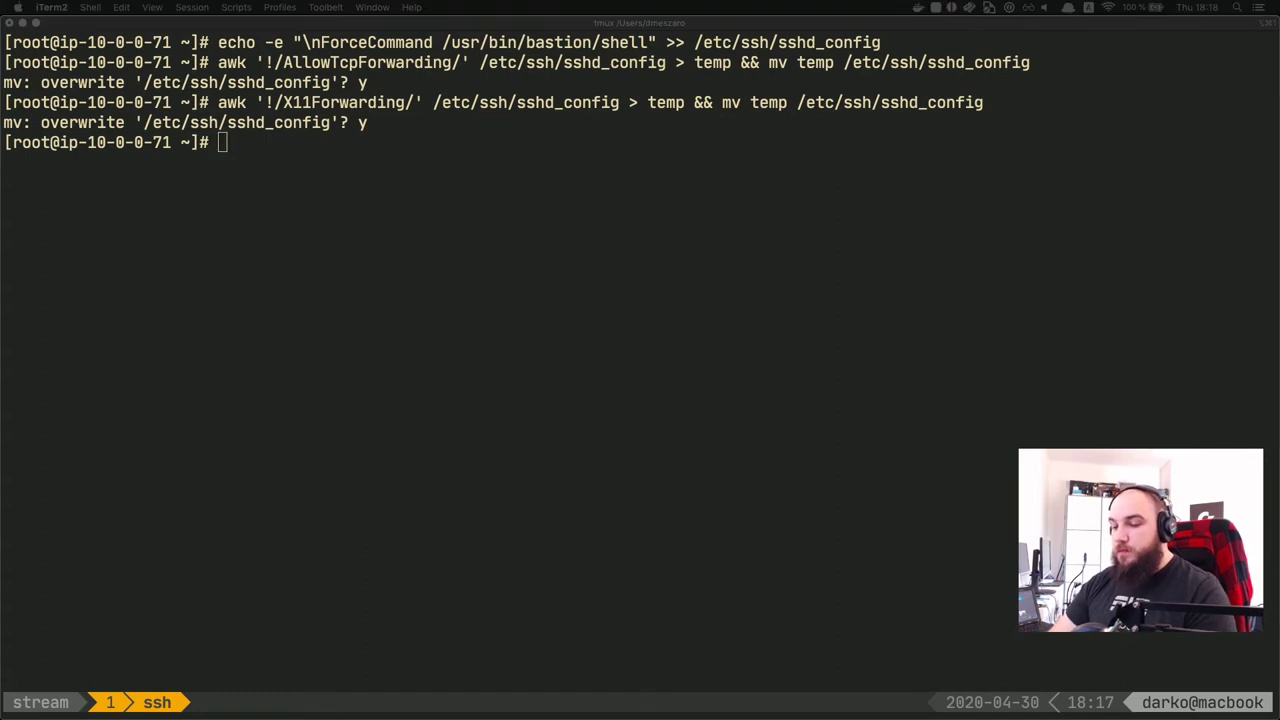
left_click(186, 220)
type("echo \"AllowTcpForwarding no\" >> /etc/ssh/sshd_config")
key("Return")
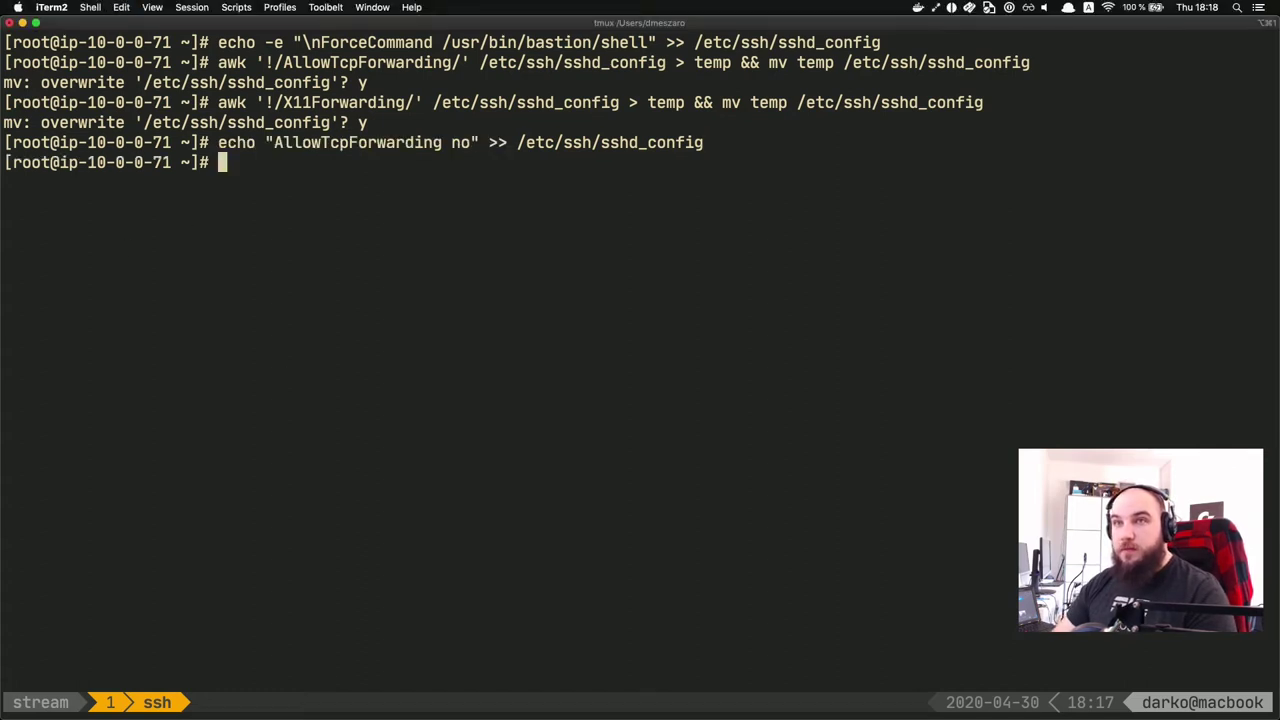
Step: Append the line "X11Forwarding no" to /etc/ssh/sshd_config
key("super+Tab")
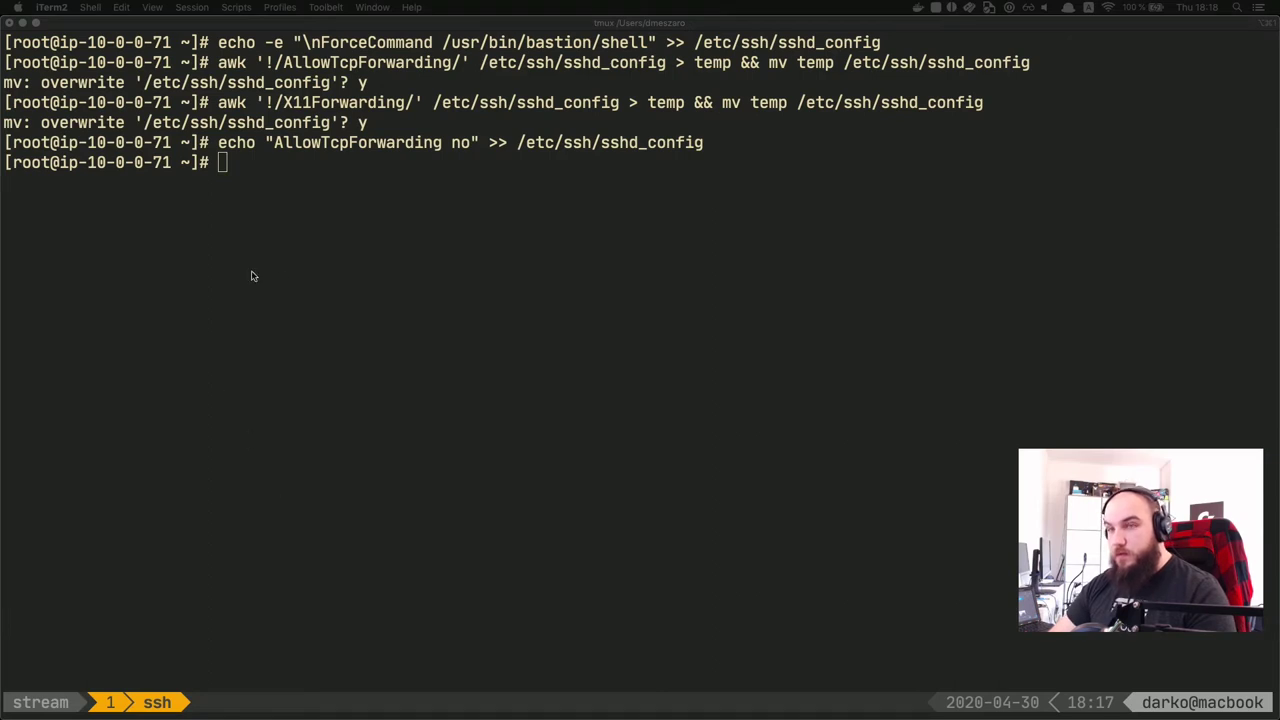
left_click(256, 330)
type("echo \"X11Forwarding no\" >> /etc/ssh/sshd_config")
key("Return")
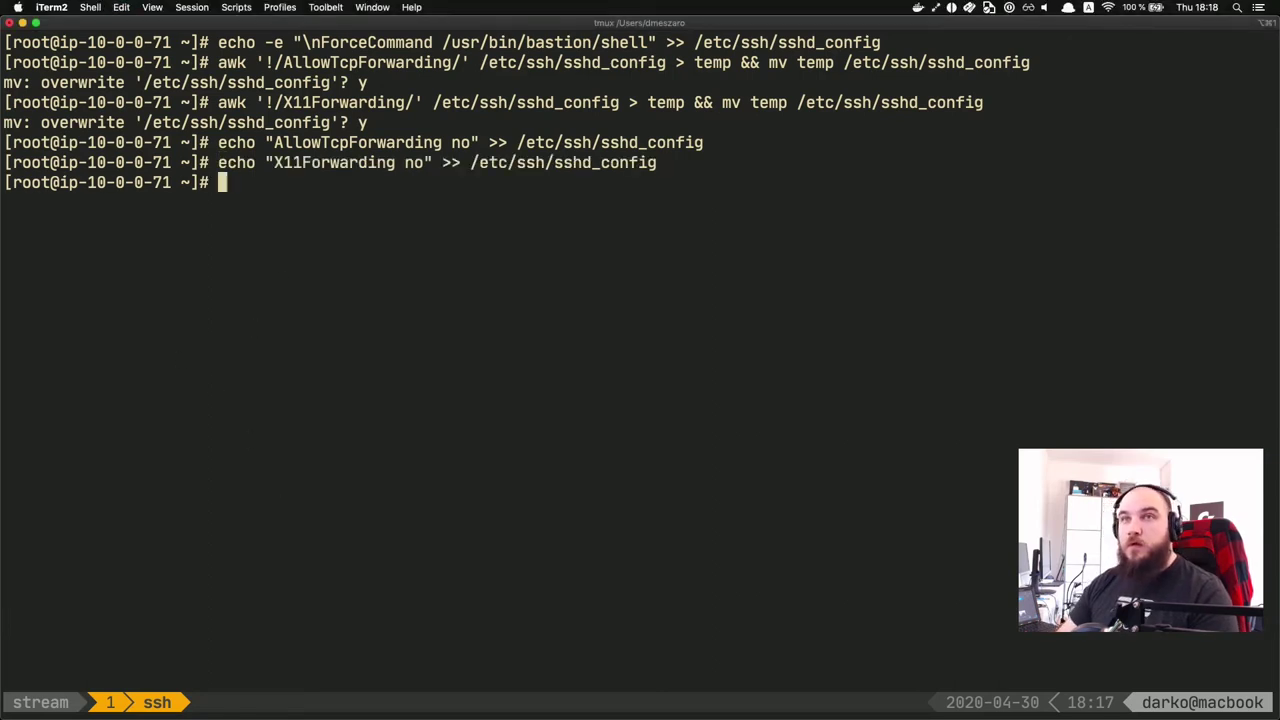
key("Return")
key("Return")
key("Return")
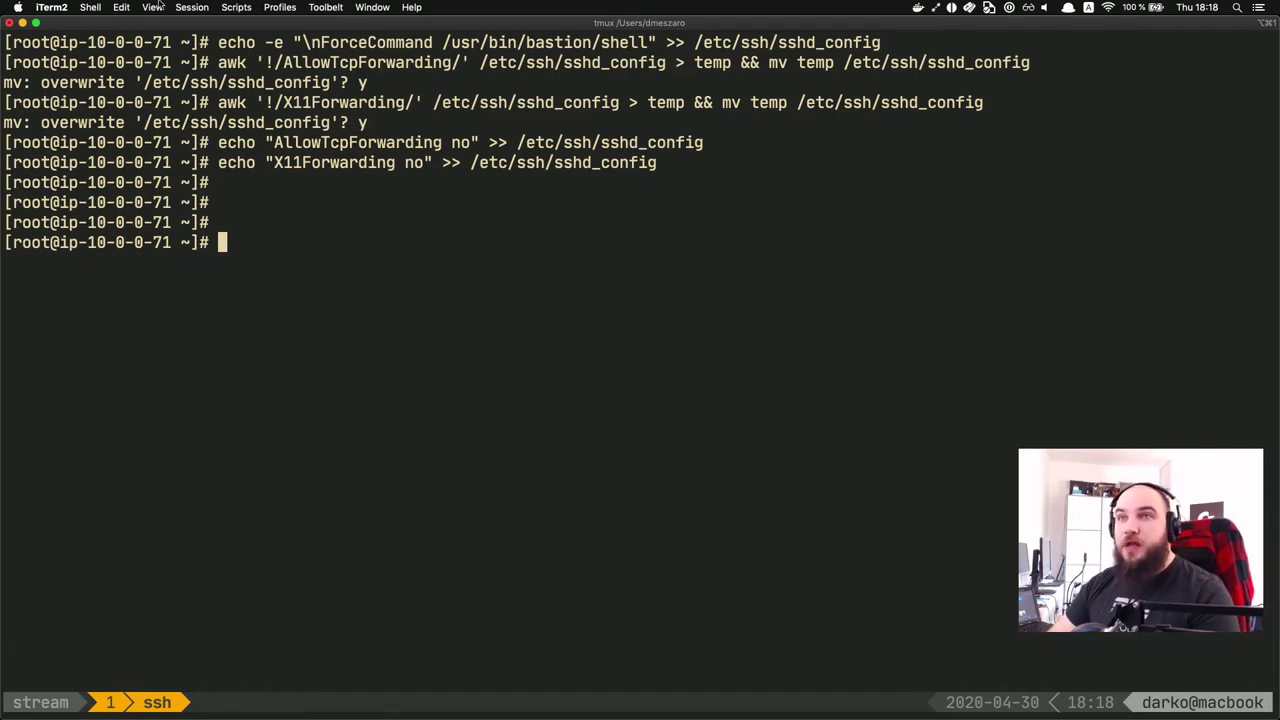
Step: Create the directory /usr/bin/bastion to hold the shell script named in the ForceCommand line
left_click_drag(444, 46, 651, 43)
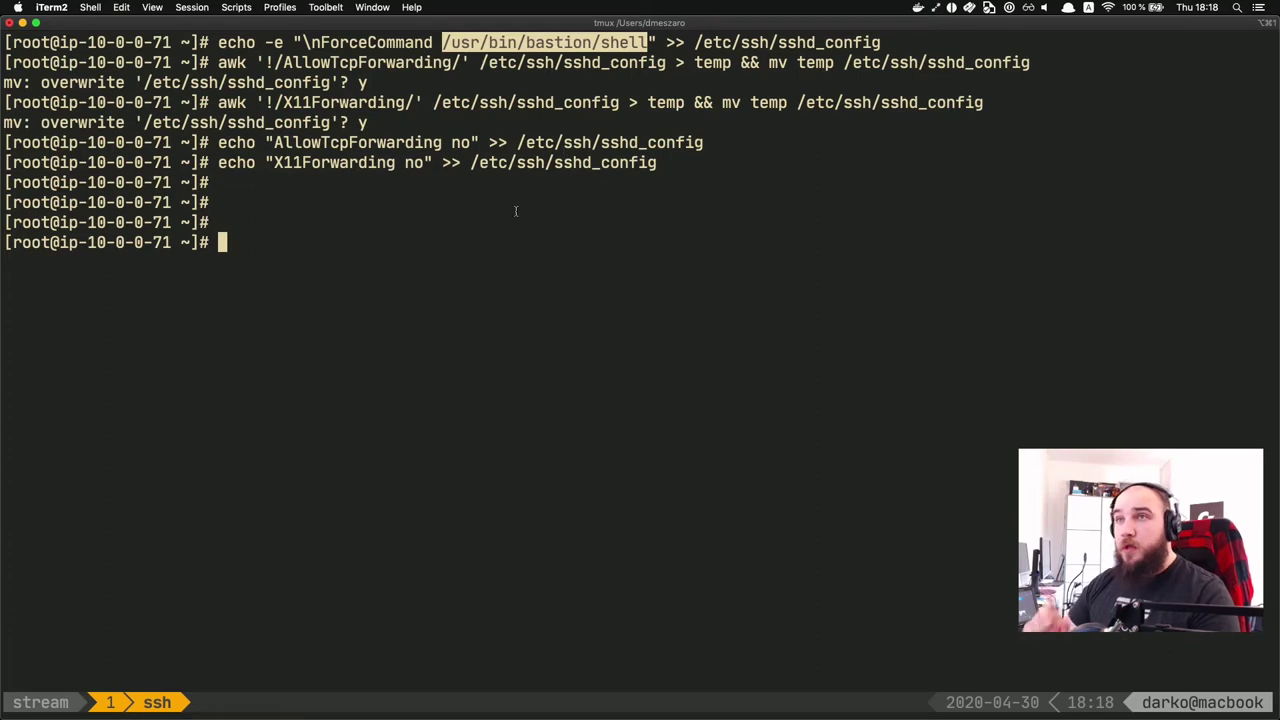
left_click(482, 283)
type("mkdir /")
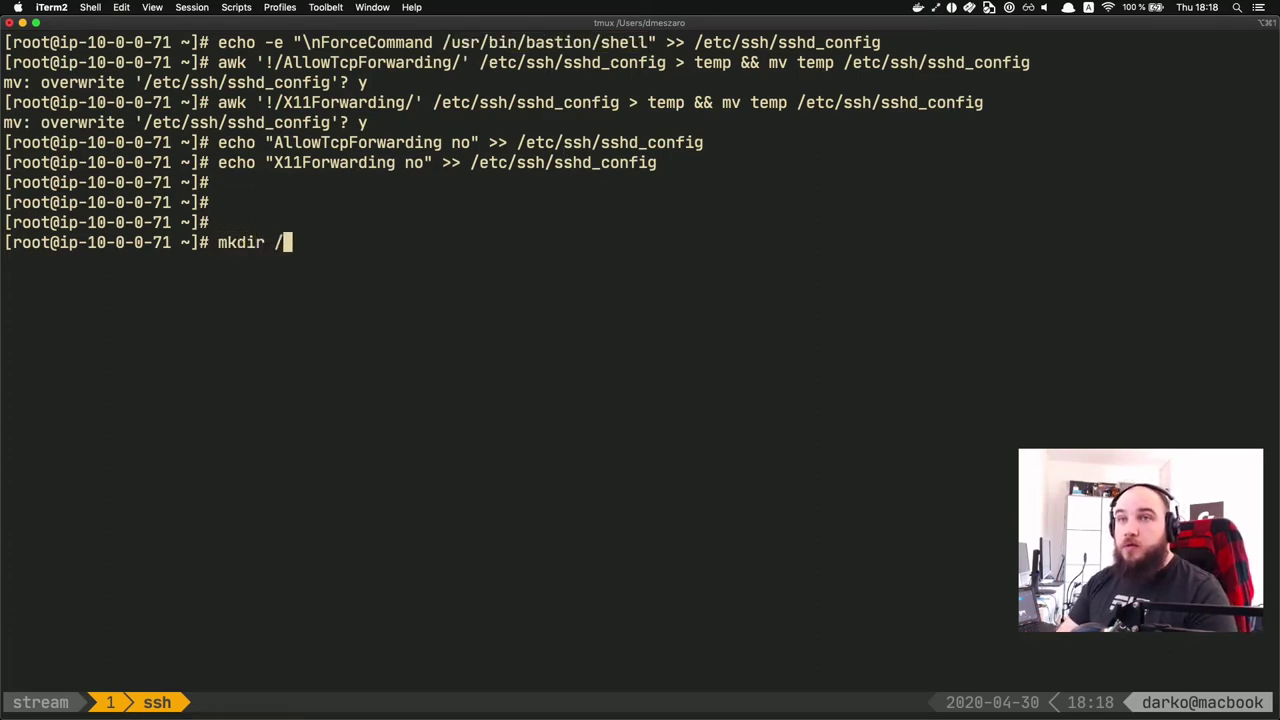
type("usr/bin/bastion")
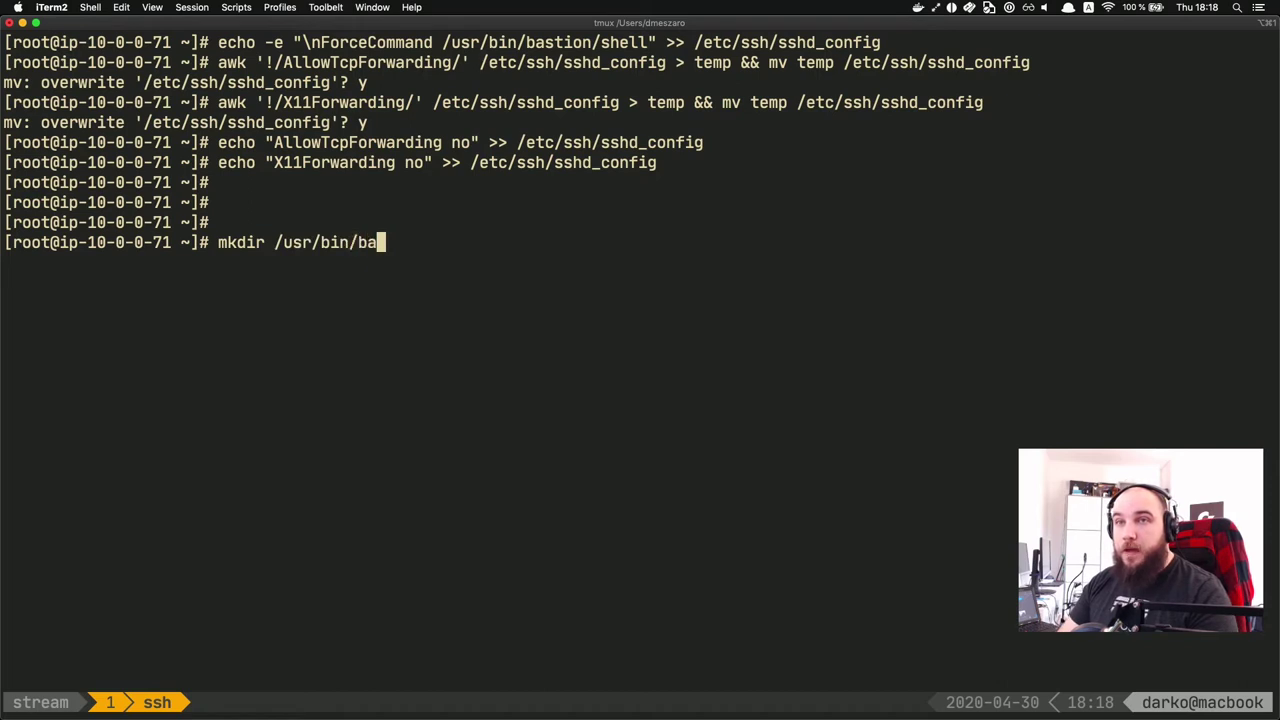
key("Return")
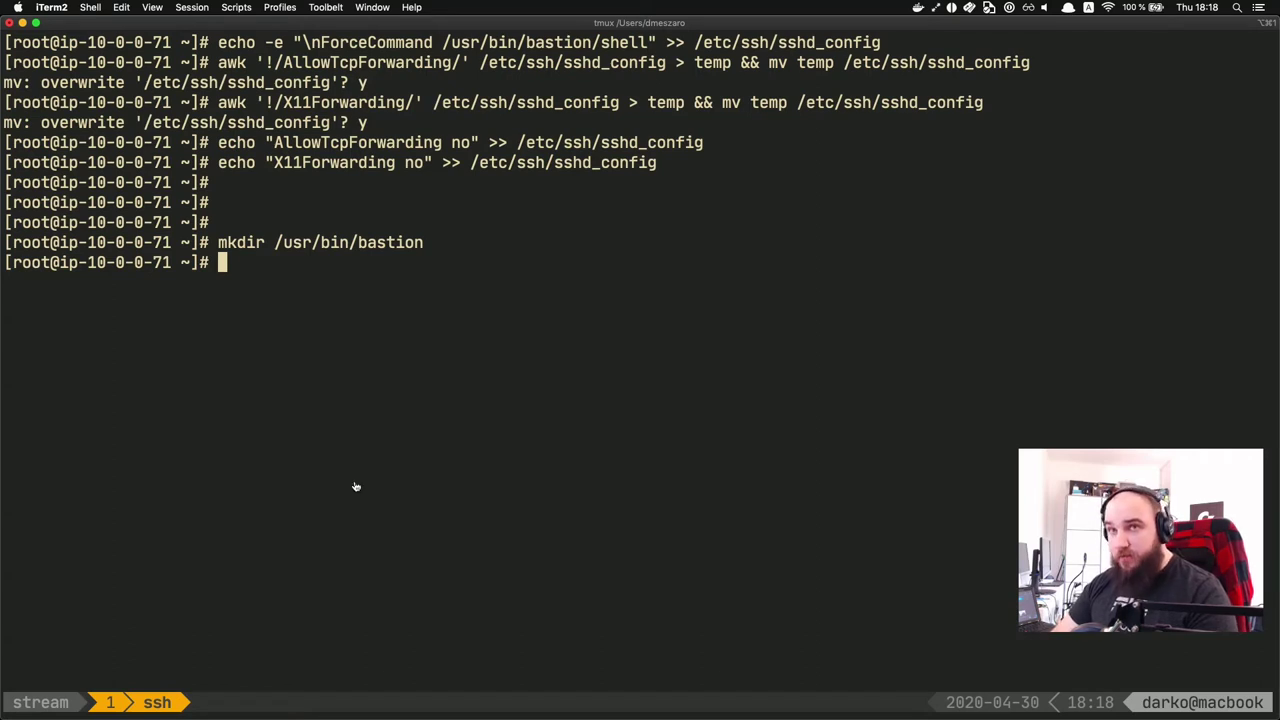
Step: Open the new file /usr/bin/bastion/shell in vim
type("vim ")
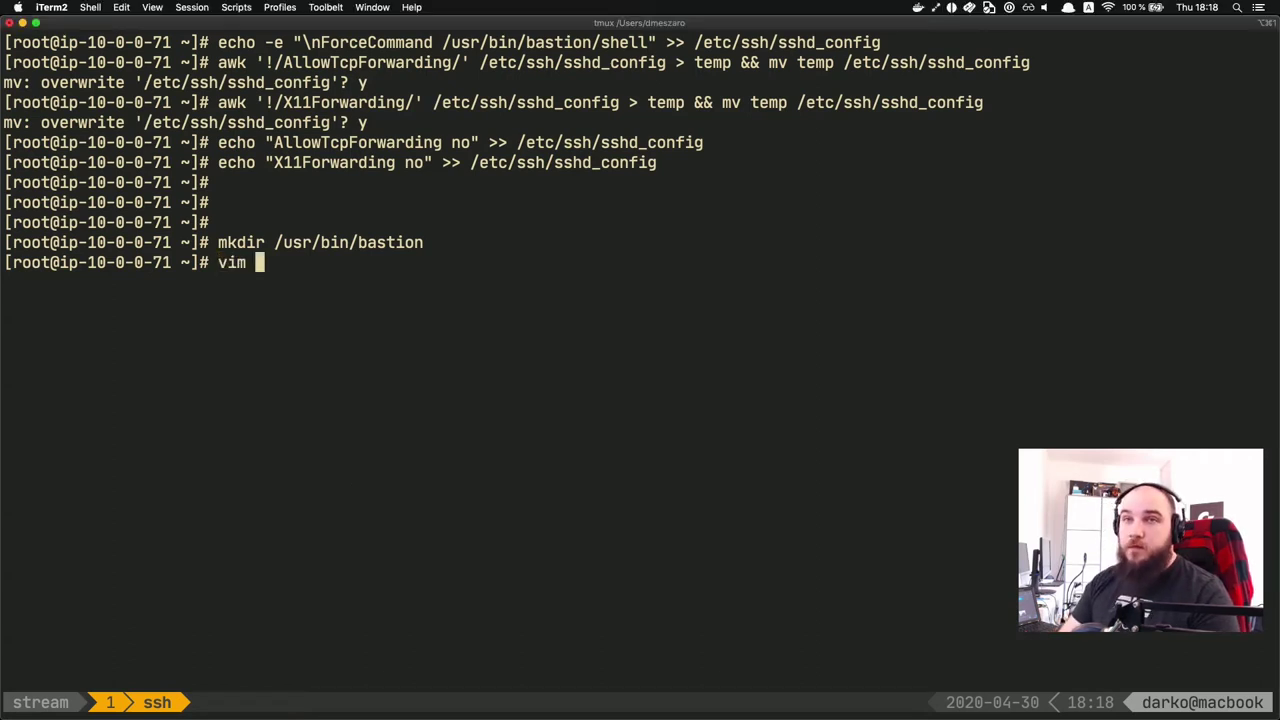
type("/usr/b")
key("BackSpace")
key("BackSpace")
key("BackSpace")
key("BackSpace")
key("BackSpace")
type("usr/b")
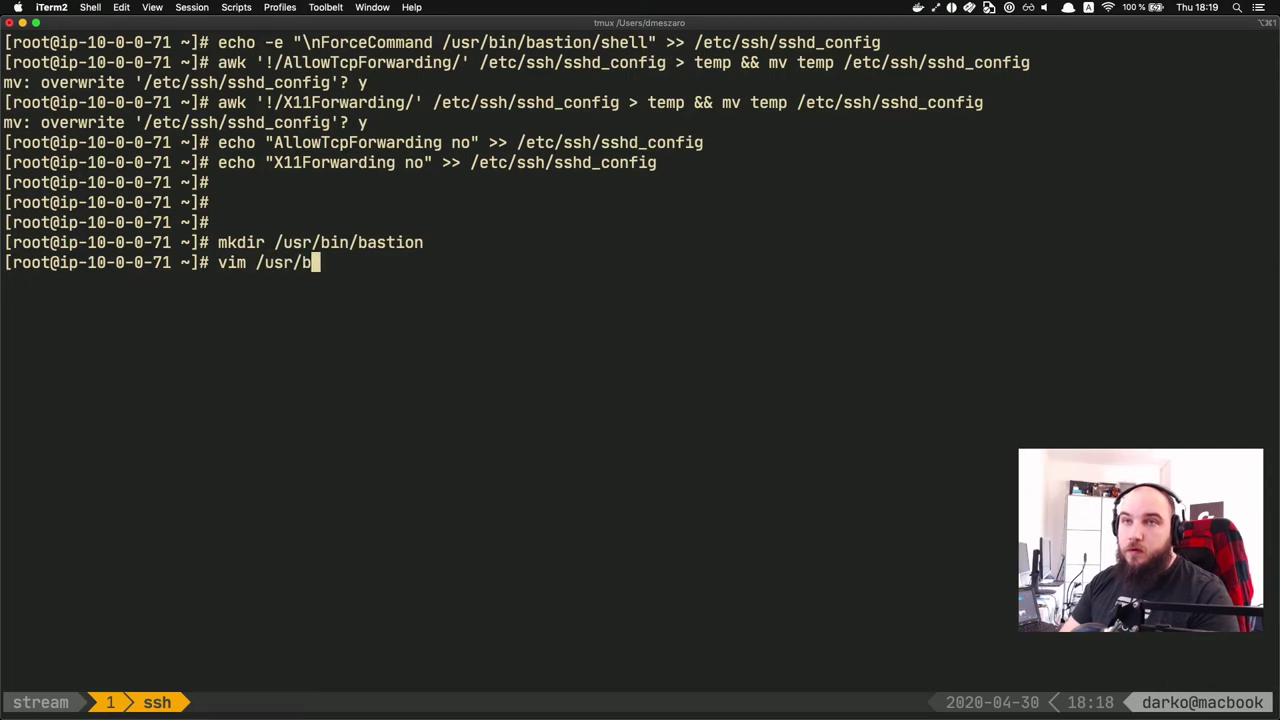
type("in/bastion/sh")
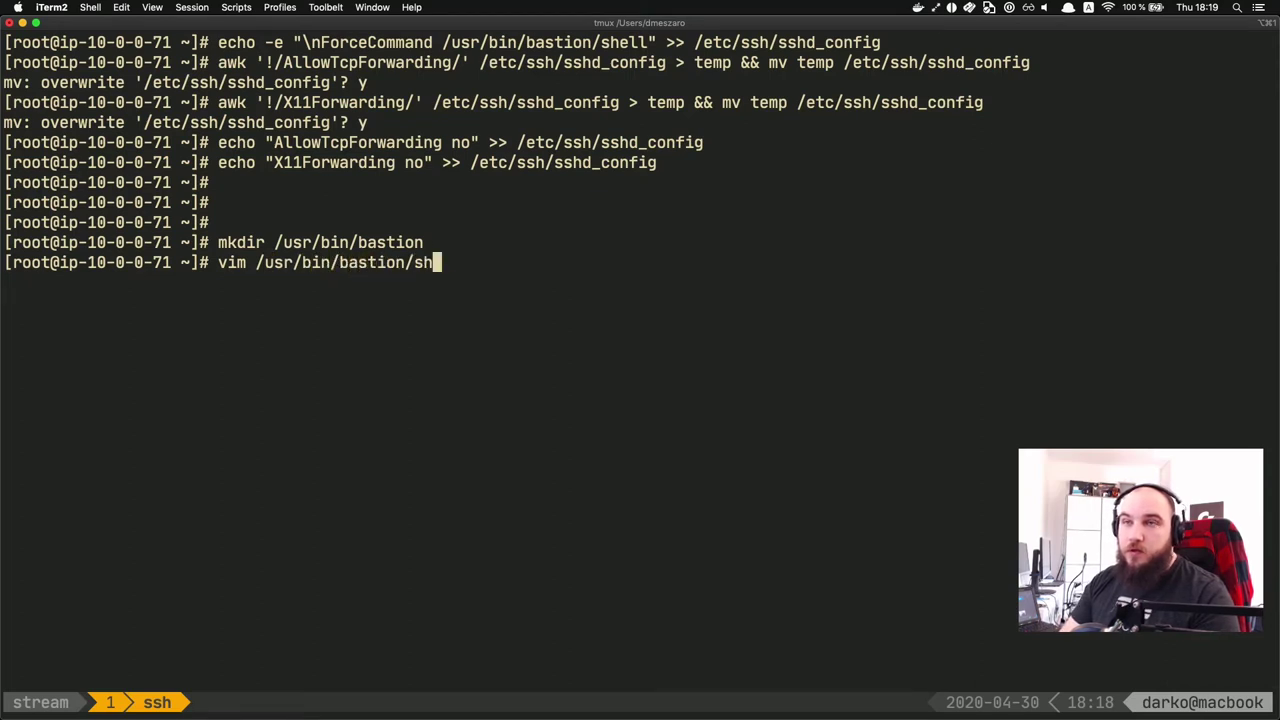
type("ell")
key("Return")
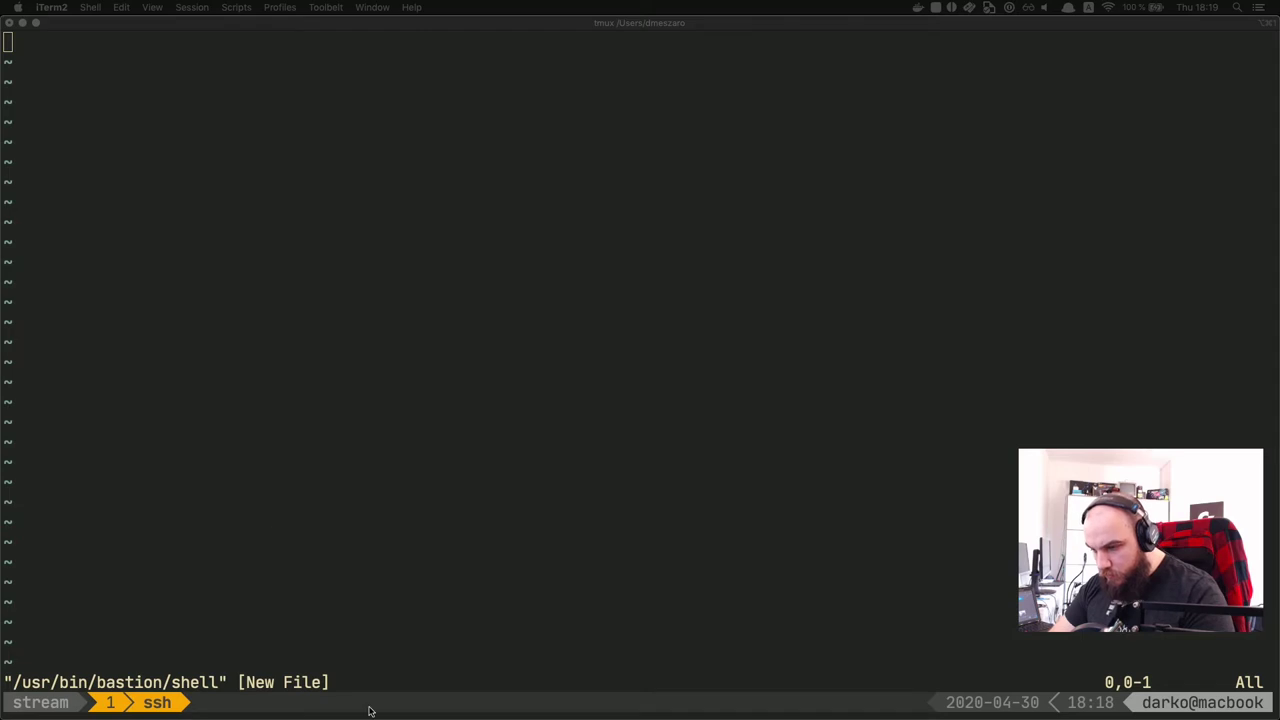
Step: Paste the copied session-recording script, with its SSH_ORIGINAL_COMMAND check and /var/log/bastion/ log directory, into the empty file and leave insert mode
left_click(68, 298)
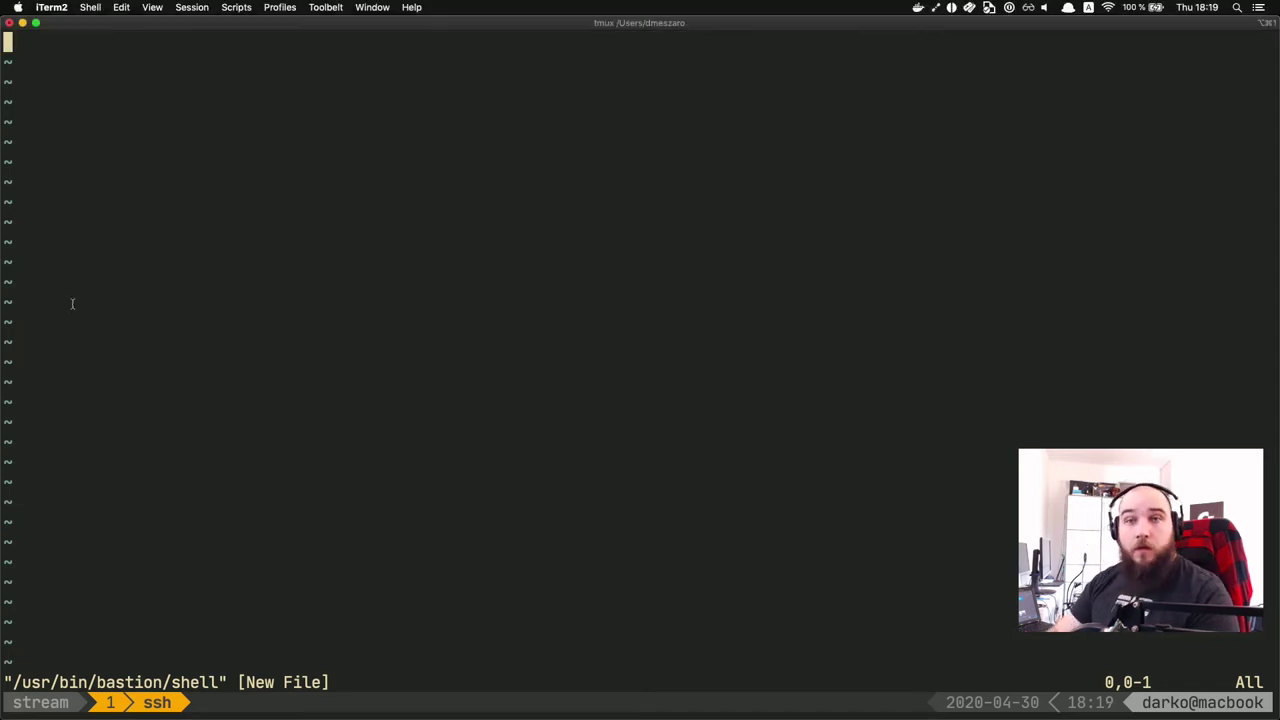
key("i")
key("super+v")
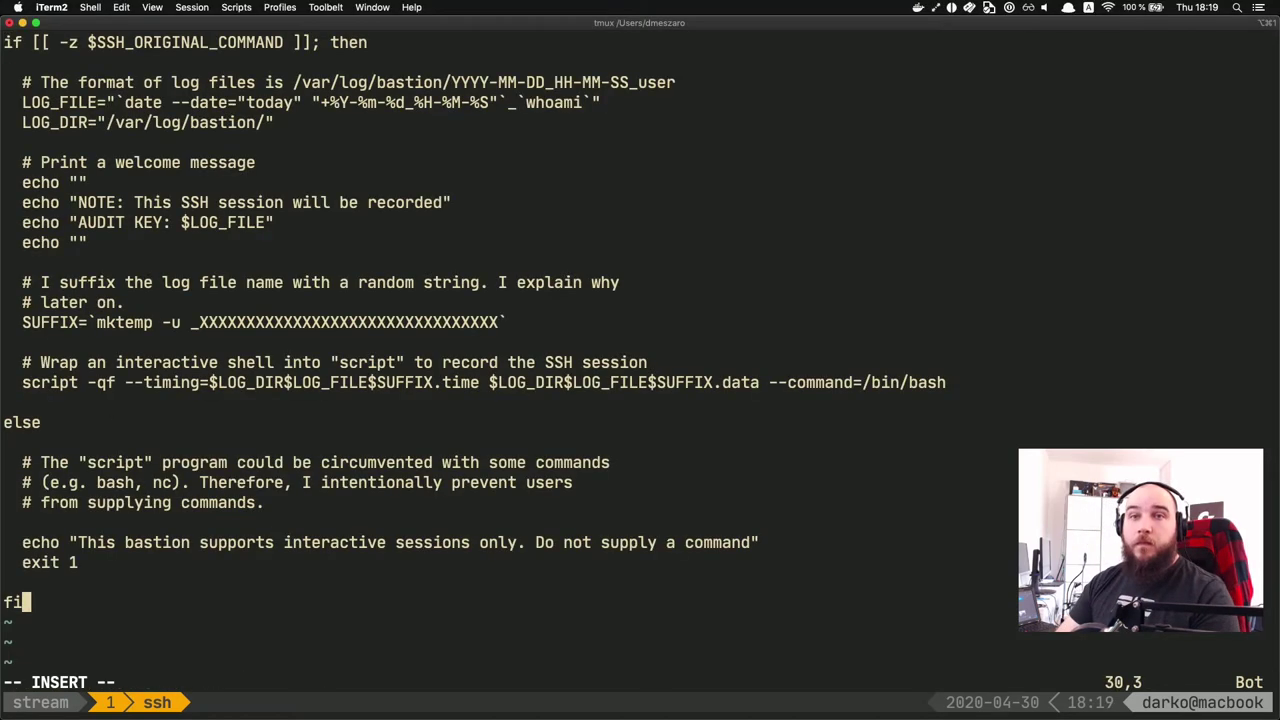
key("BackSpace")
key("BackSpace")
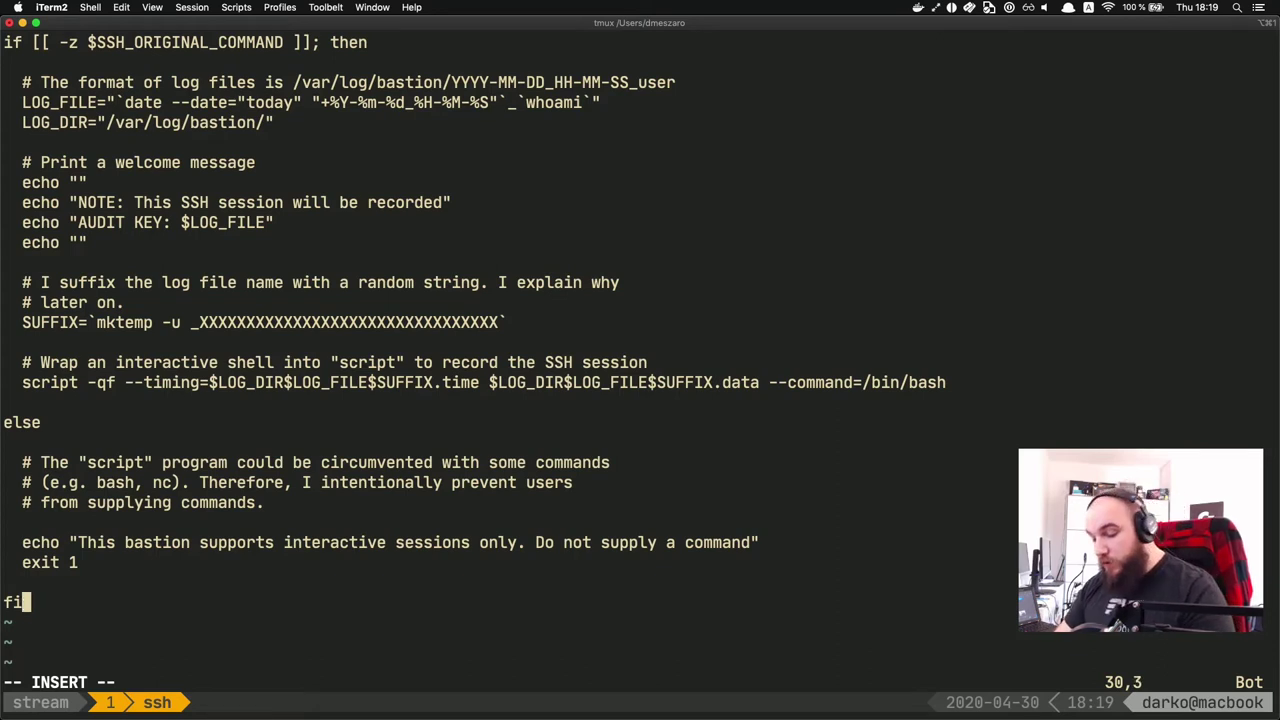
key("Escape")
key("k")
key("k")
key("k")
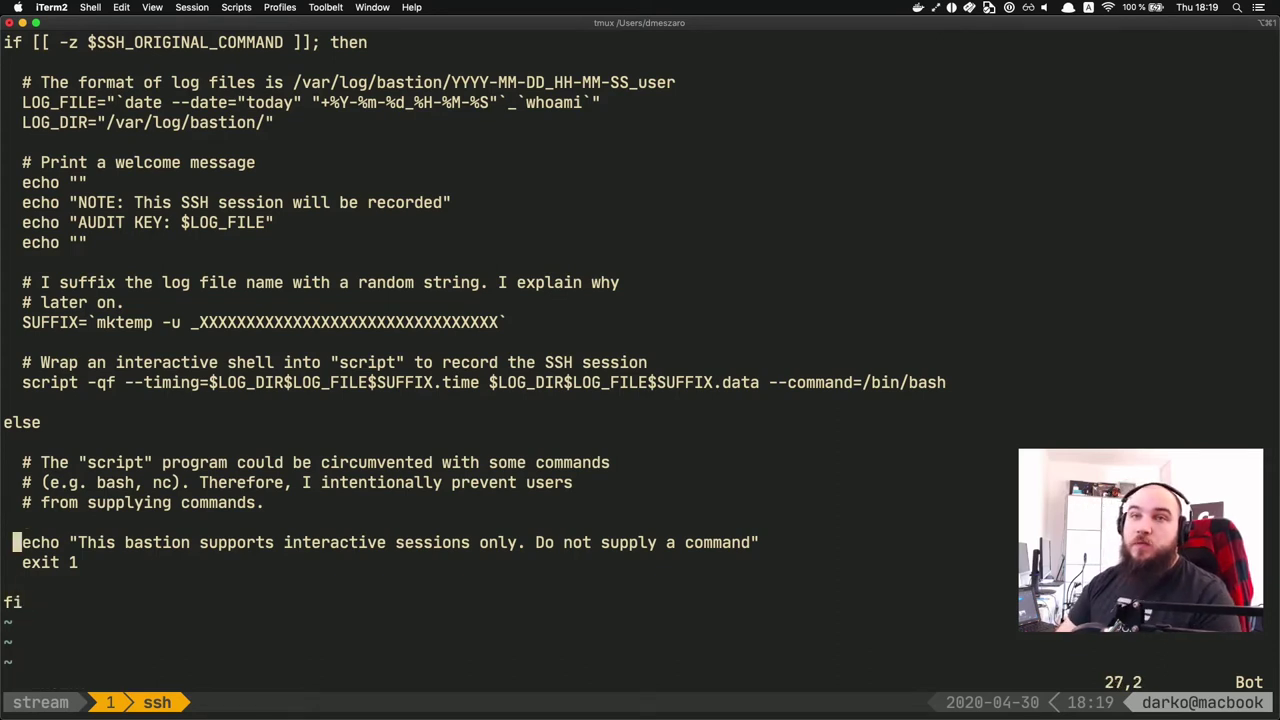
Step: Review the start of the pasted script: the SSH_ORIGINAL_COMMAND check and the LOG_FILE and LOG_DIR definitions
key("k")
key("k")
key("k")
key("k")
key("k")
key("k")
key("k")
key("k")
key("k")
key("k")
key("k")
key("k")
key("k")
key("k")
key("k")
key("k")
key("k")
key("k")
key("k")
key("k")
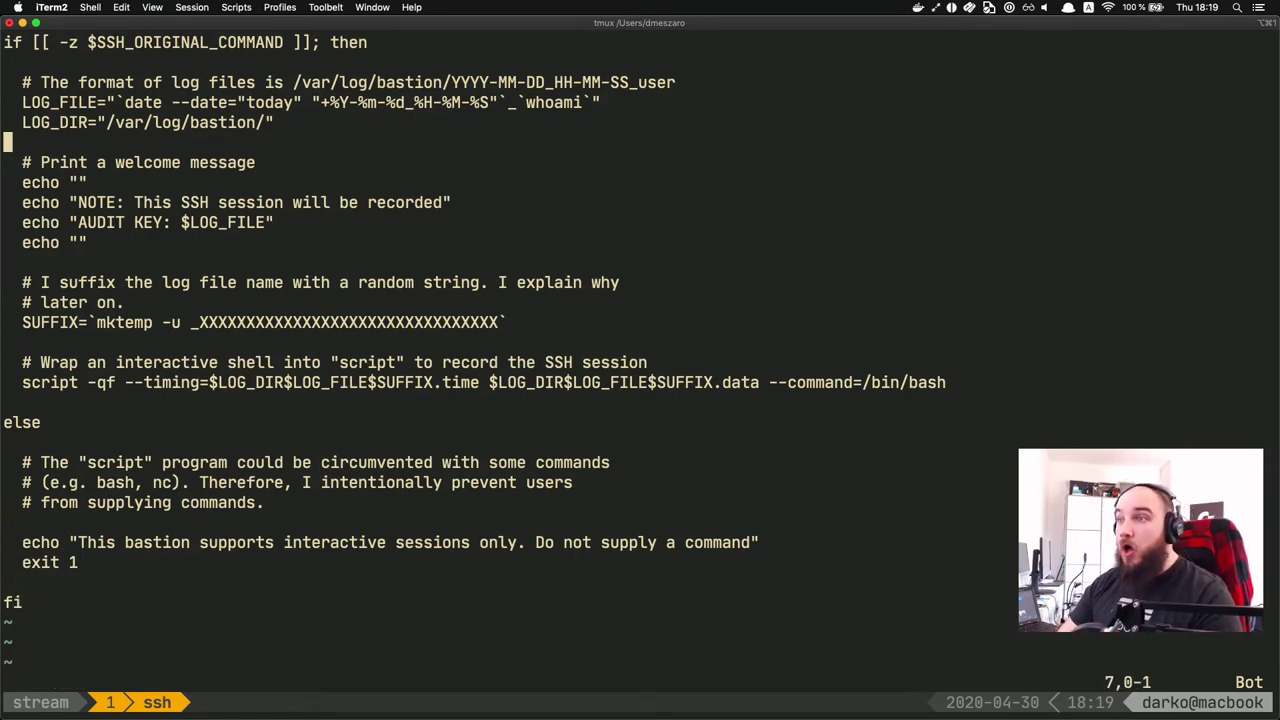
key("k")
key("k")
key("k")
key("k")
key("k")
key("j")
key("j")
key("j")
key("j")
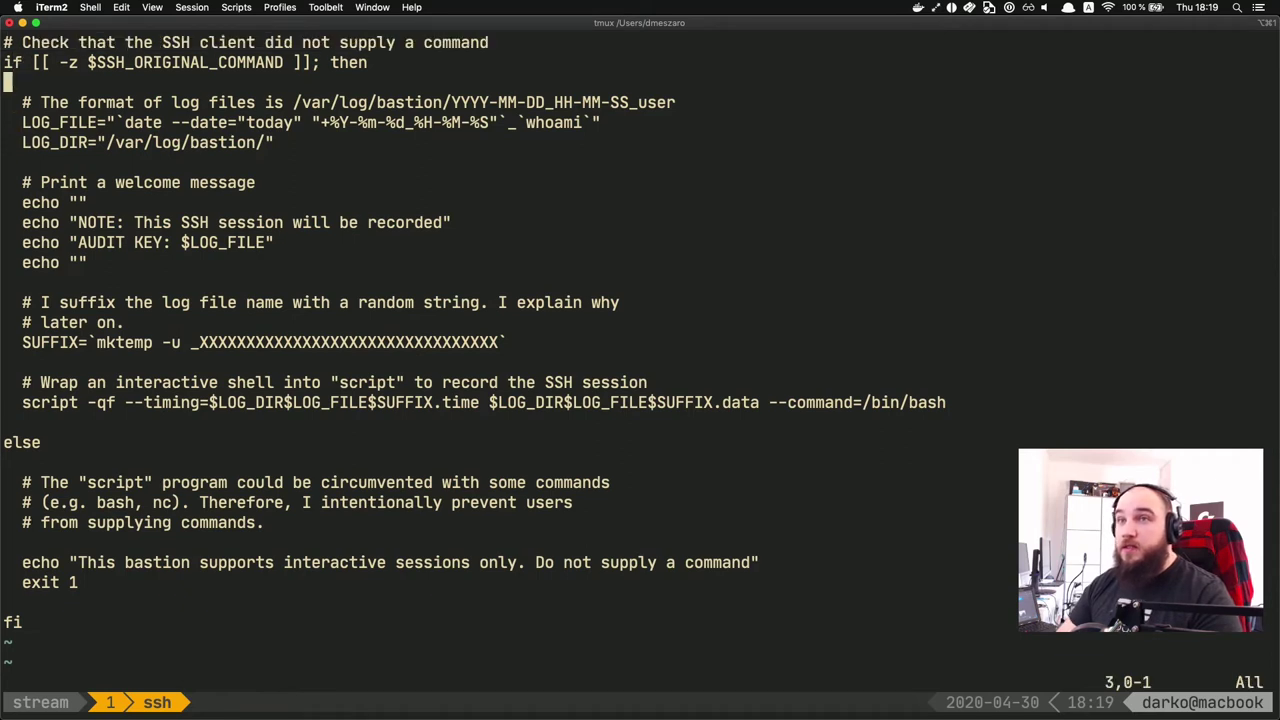
key("k")
key("k")
key("j")
key("j")
key("j")
key("j")
key("j")
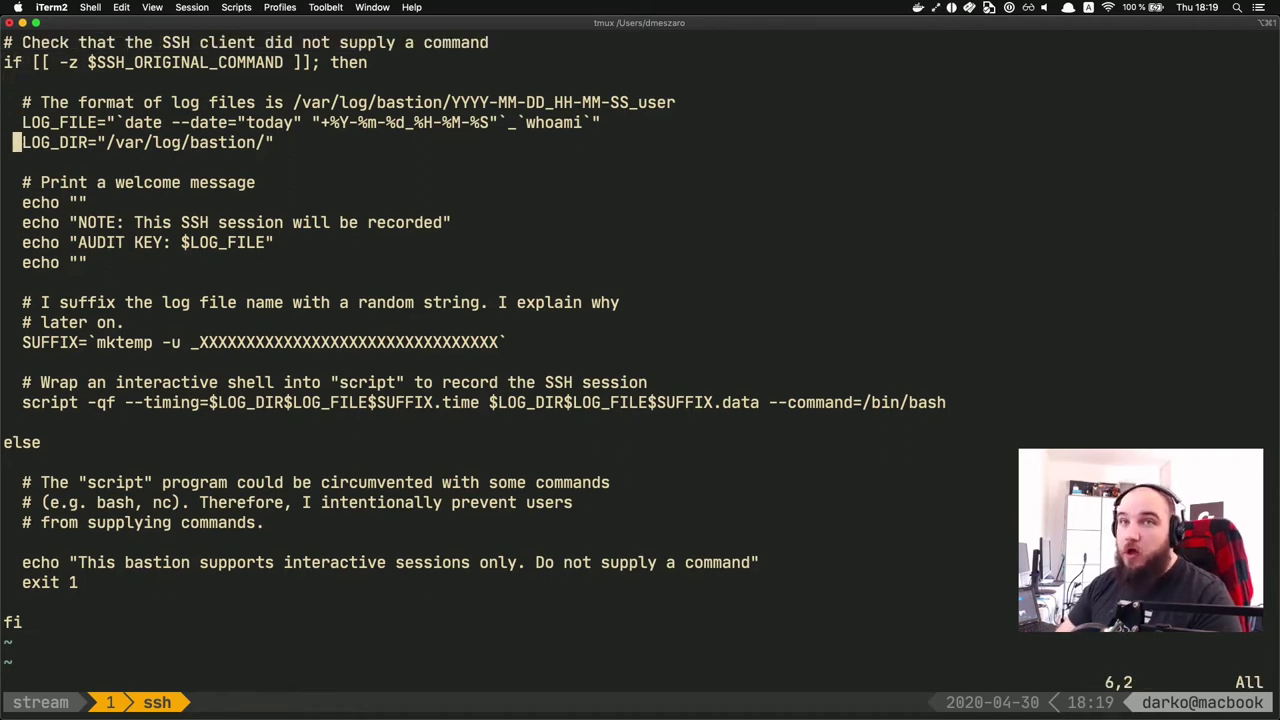
key("j")
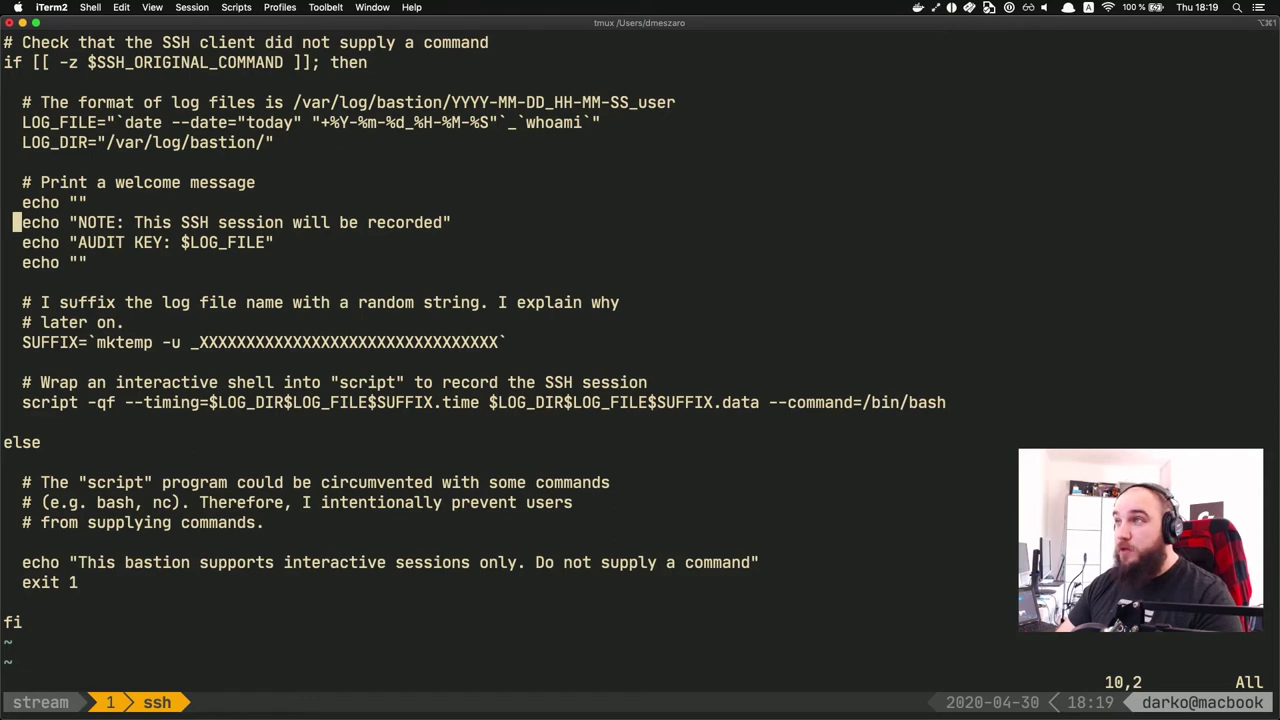
Step: Examine the welcome message echo lines, including the session recording note and the AUDIT KEY line
key("k")
key("k")
key("j")
key("j")
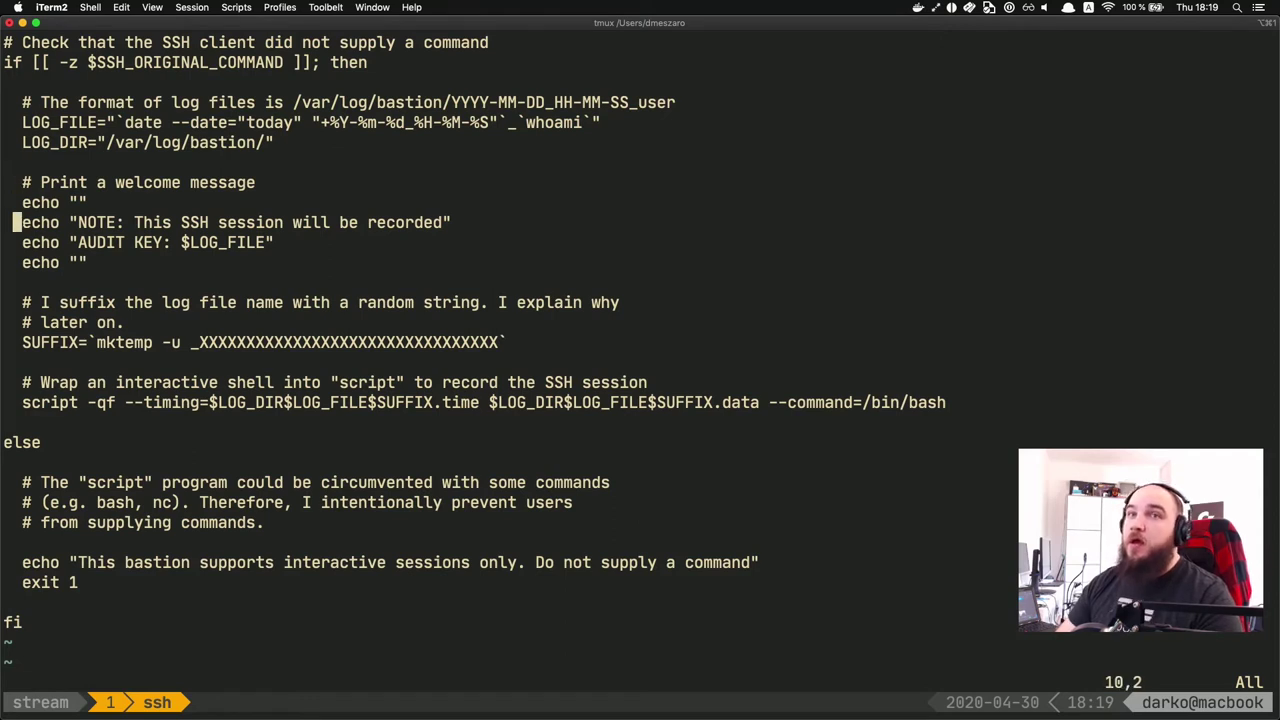
key("k")
key("j")
key("j")
key("j")
key("k")
key("k")
key("k")
key("j")
key("k")
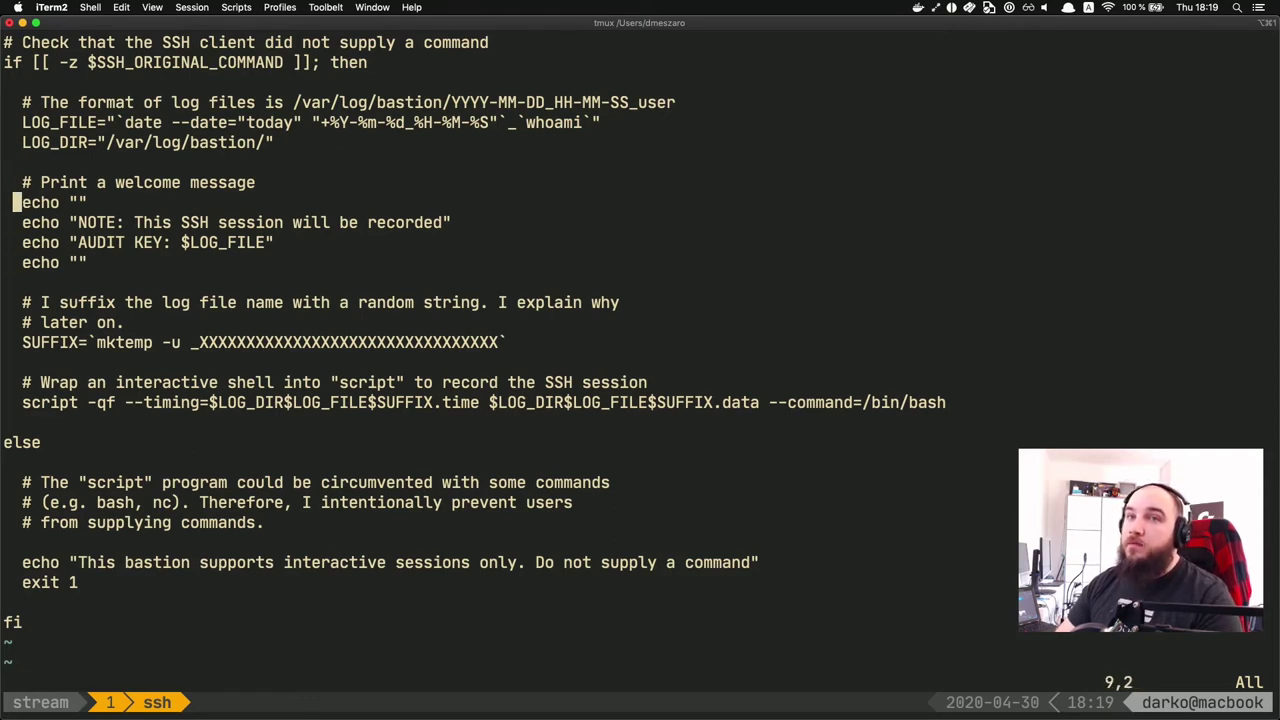
Step: Read through the random suffix, the script recording command and the else branch that refuses supplied commands
key("j")
key("j")
key("j")
key("j")
key("j")
key("j")
key("j")
key("j")
key("j")
key("j")
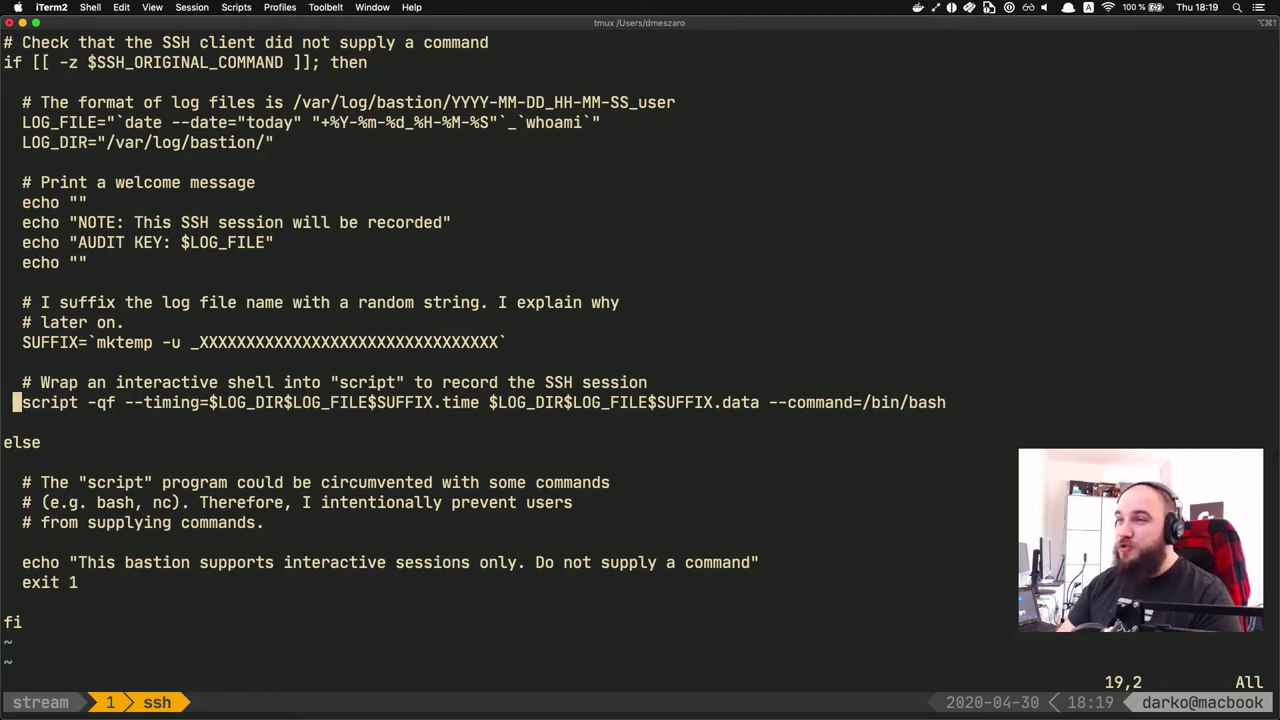
key("j")
key("j")
key("j")
key("j")
key("j")
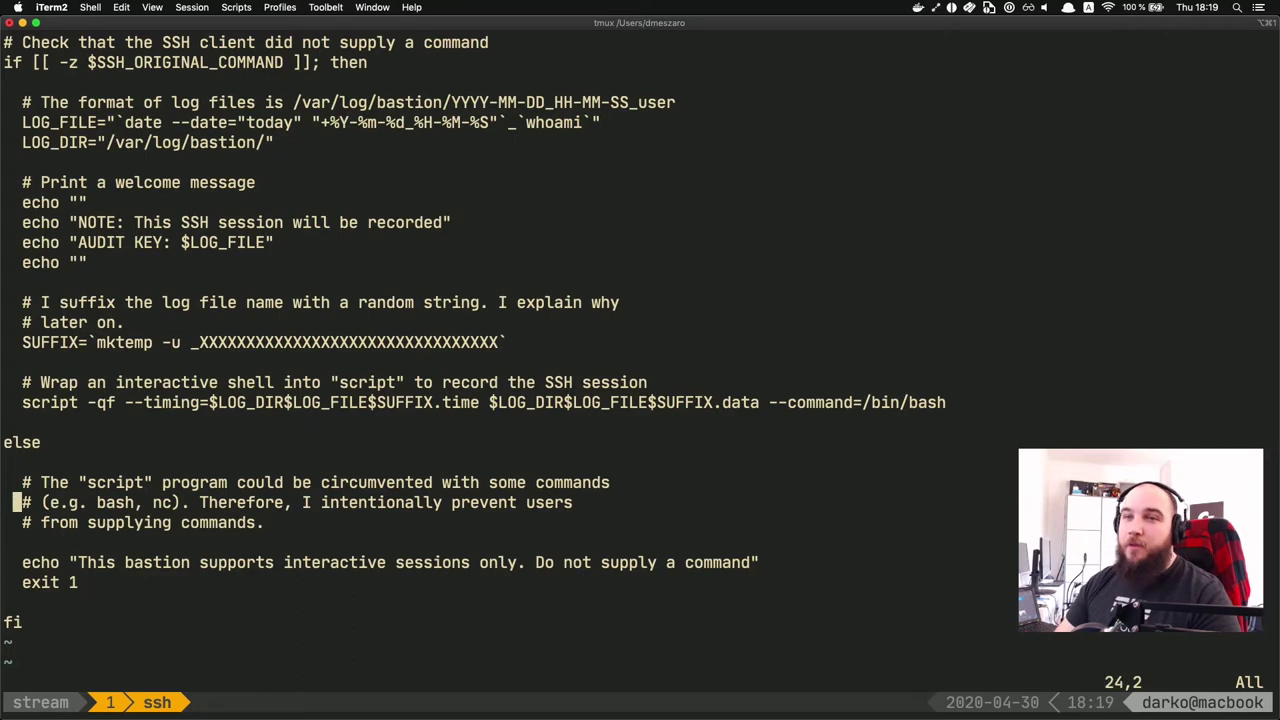
key("k")
key("k")
key("j")
key("j")
key("j")
key("j")
key("j")
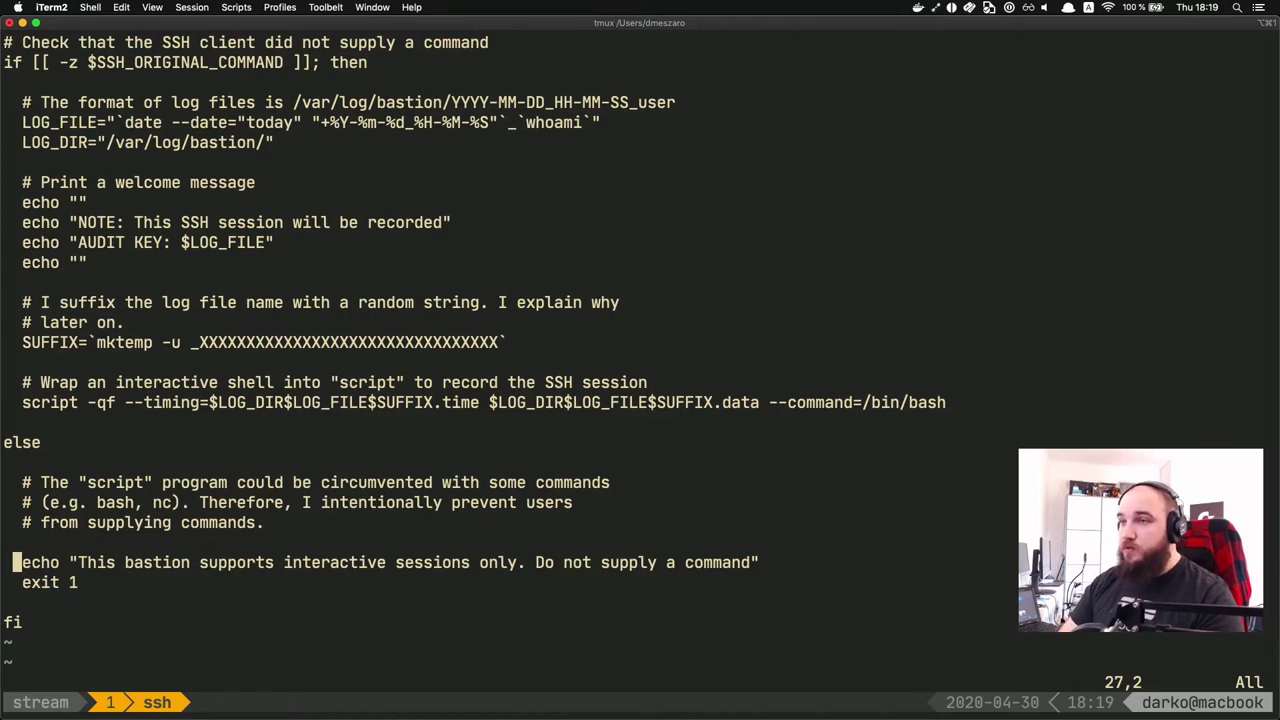
Step: Save the session-recording script in /usr/bin/bastion/shell and quit vim
type(":wq")
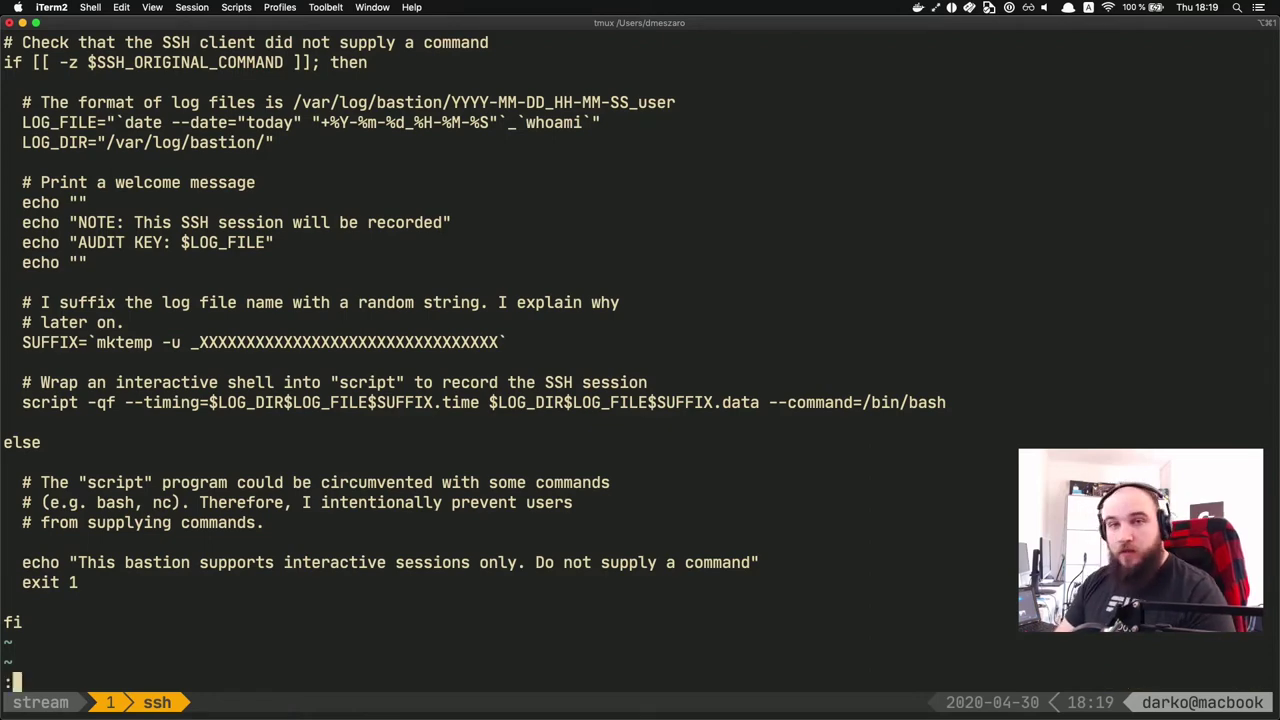
key("Return")
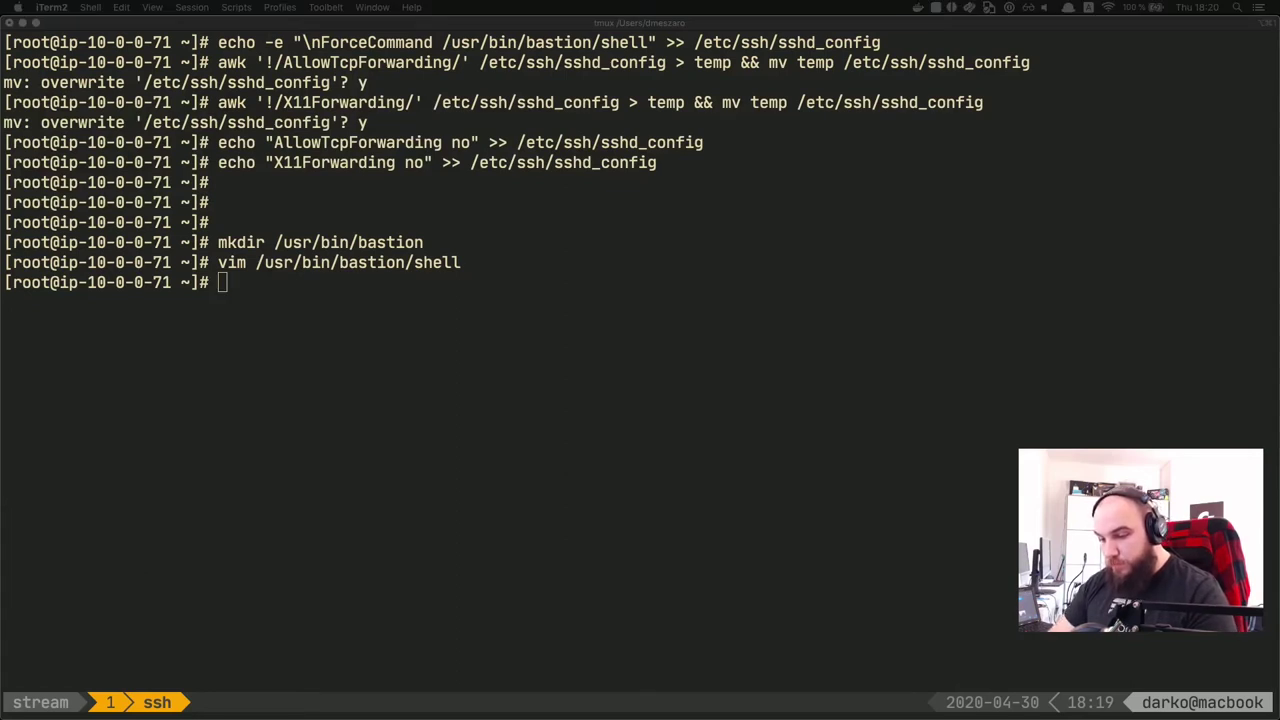
Step: Make /usr/bin/bastion/shell executable for all users with chmod a+x
left_click(165, 433)
type("chmod +")
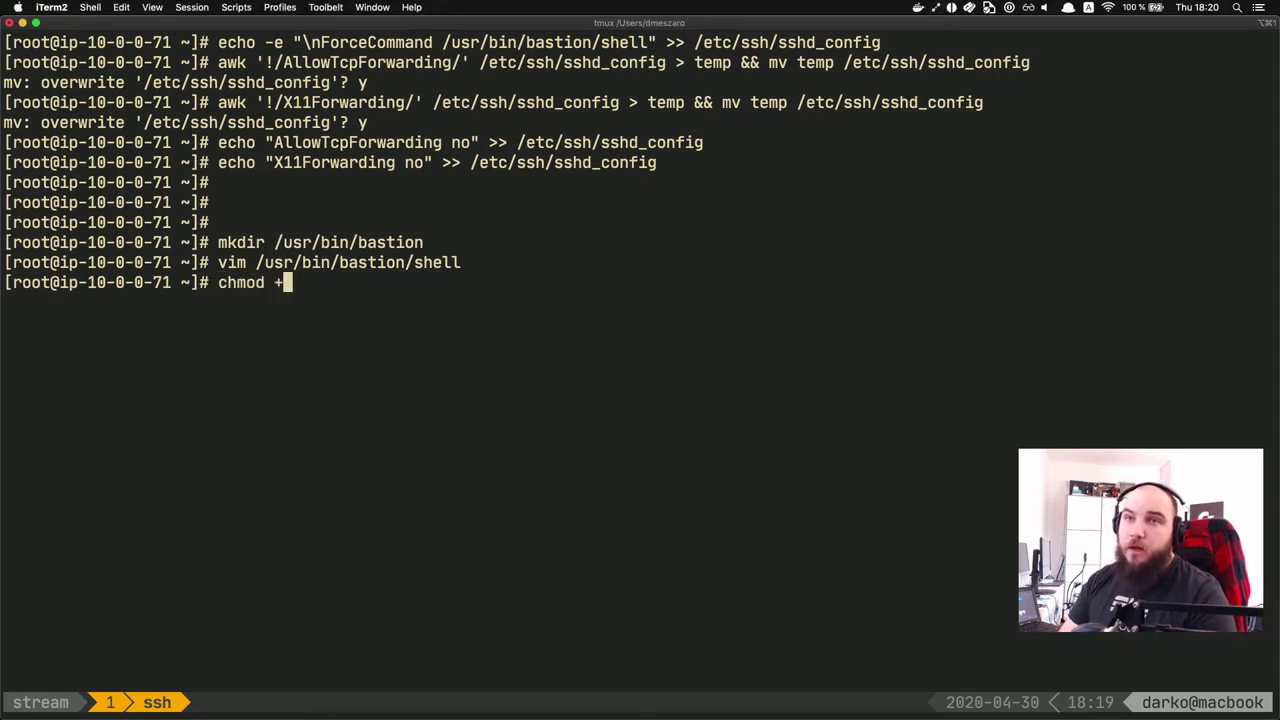
key("BackSpace")
type("a+x ")
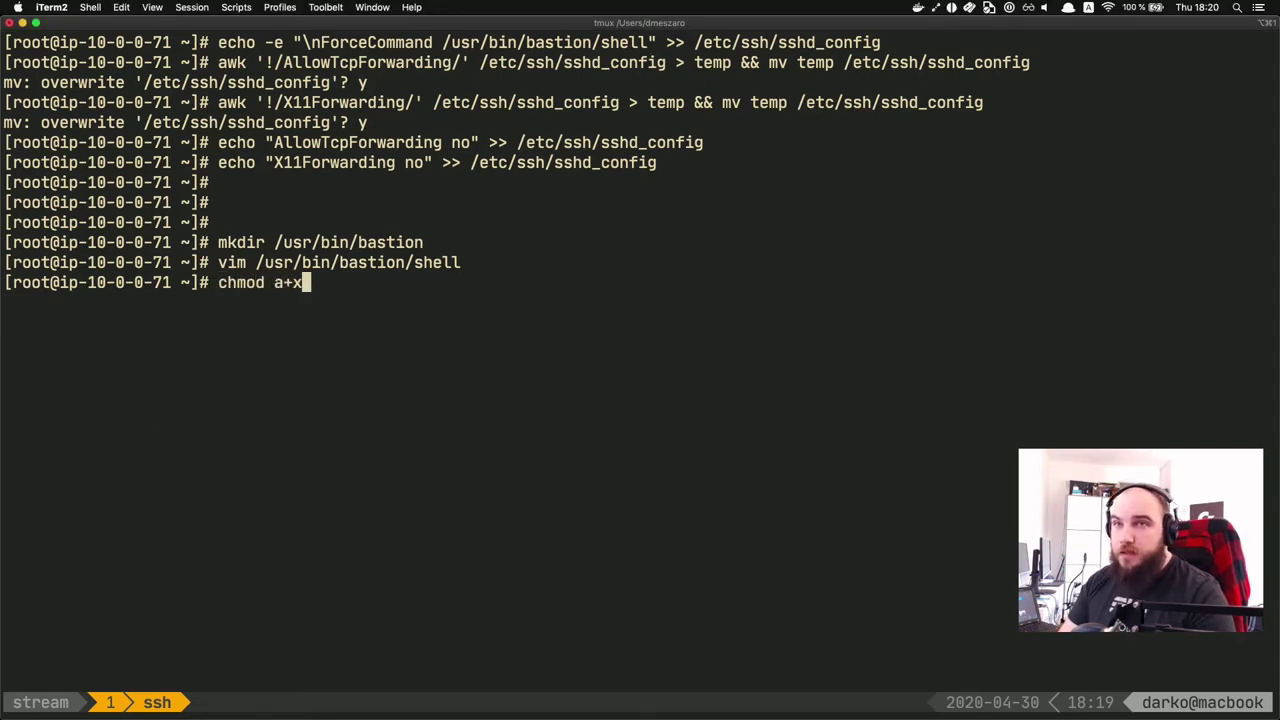
type("/usr/bin/basht")
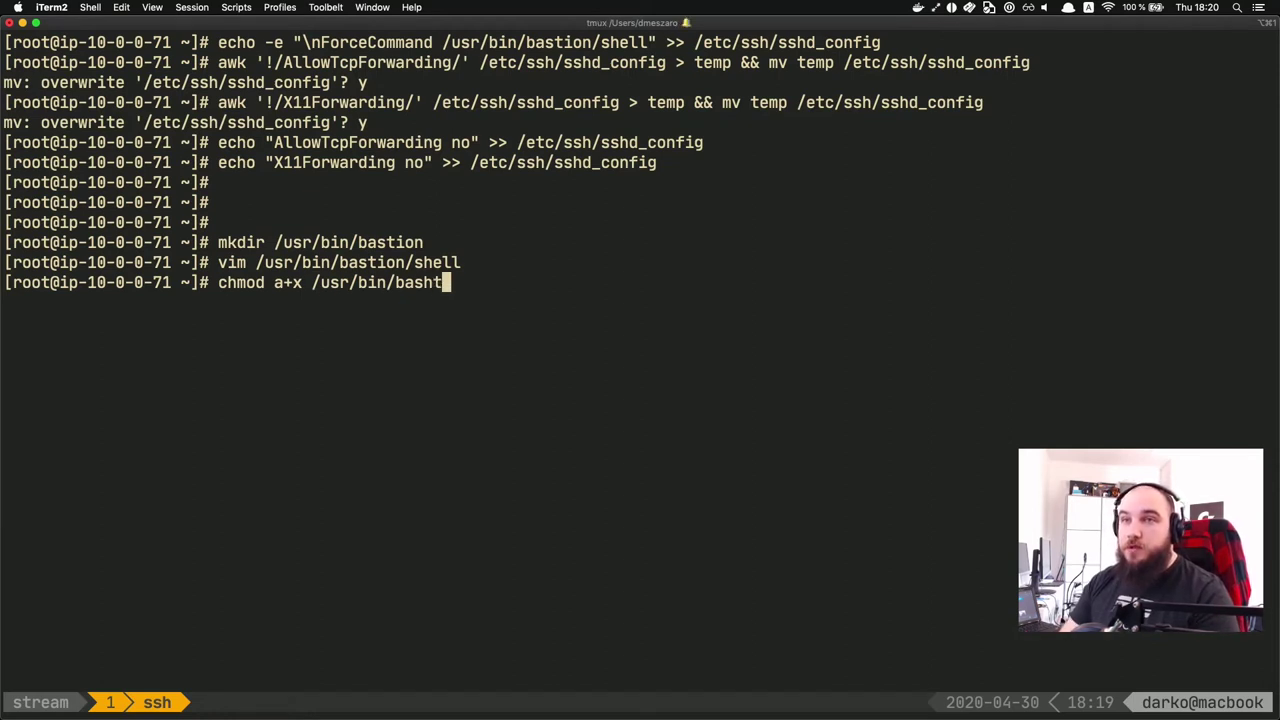
key("BackSpace")
type("tion/sh")
key("Tab")
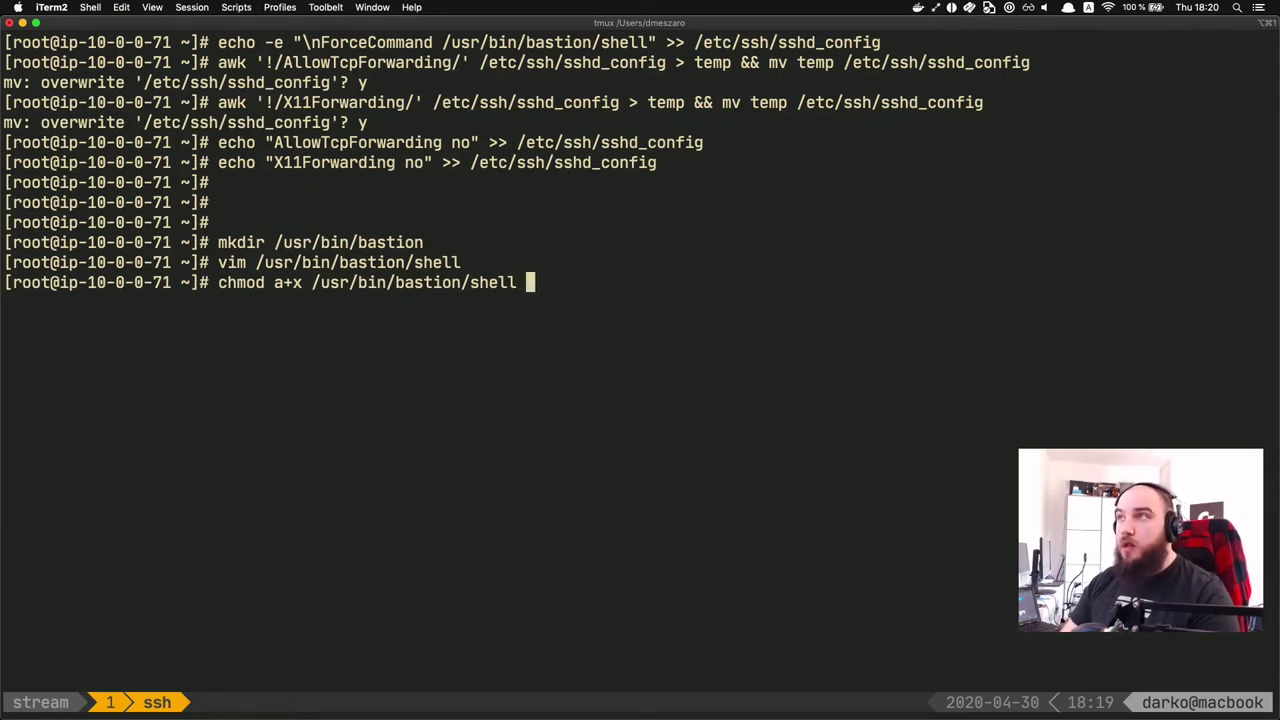
key("Return")
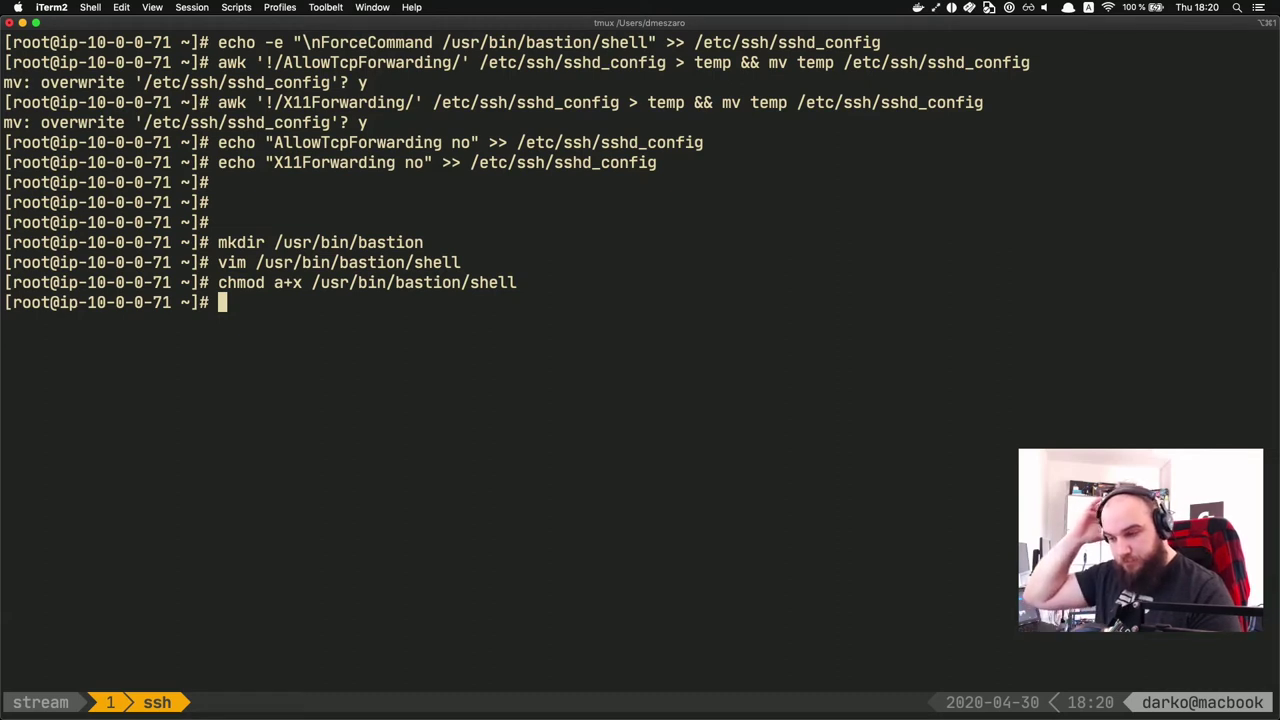
Step: Change the ownership of /usr/bin/script to root:ec2-user and set its setgid bit with chmod g+s
key("super+space")
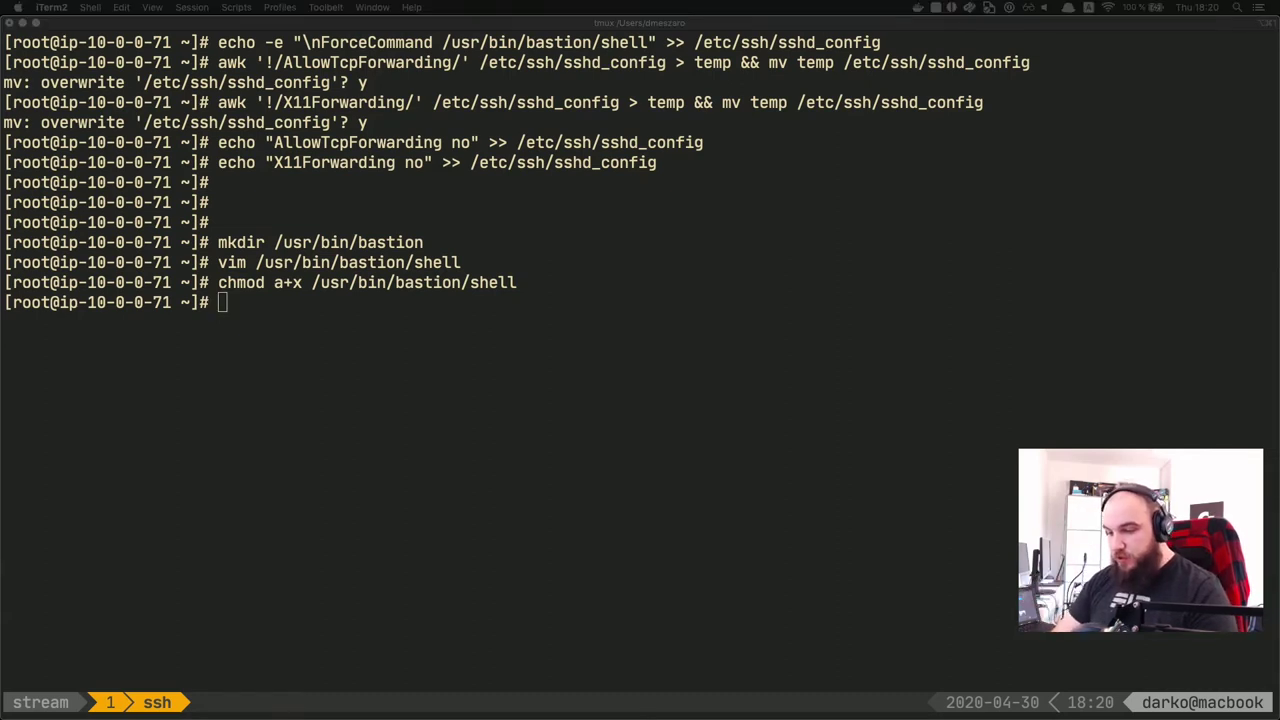
left_click(246, 423)
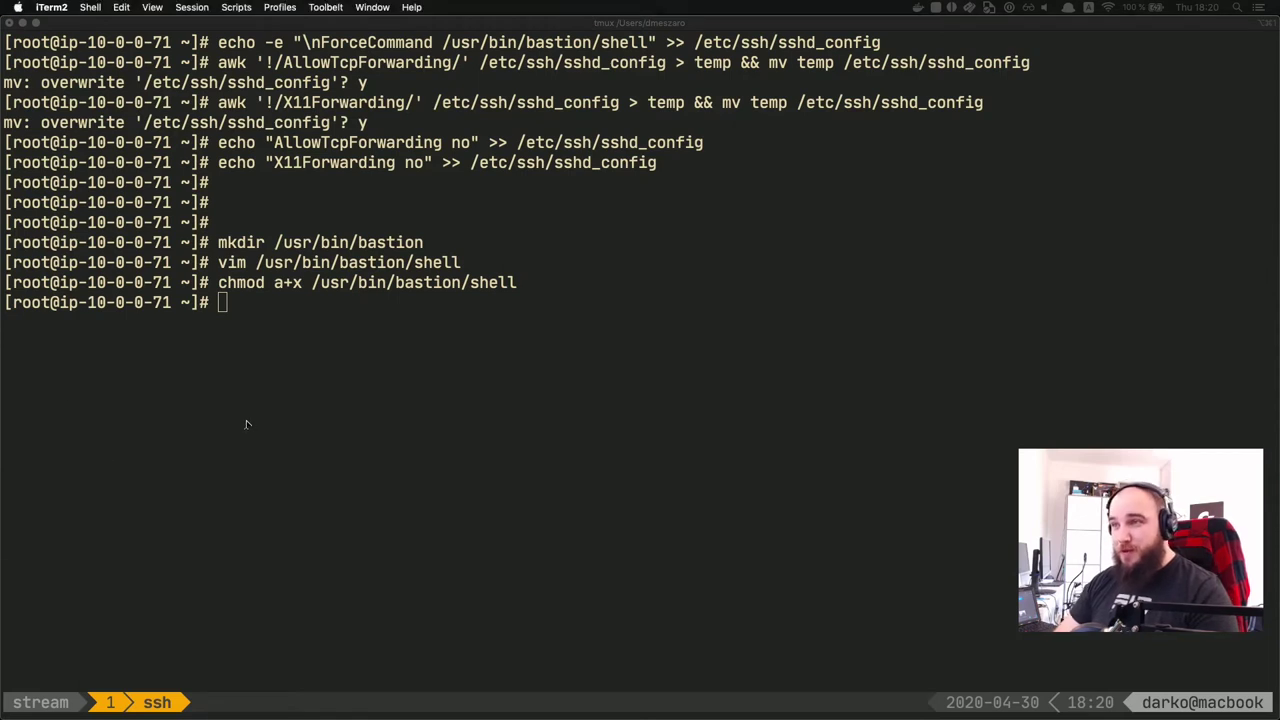
type("chown root:ec2-user /usr/bin/script")
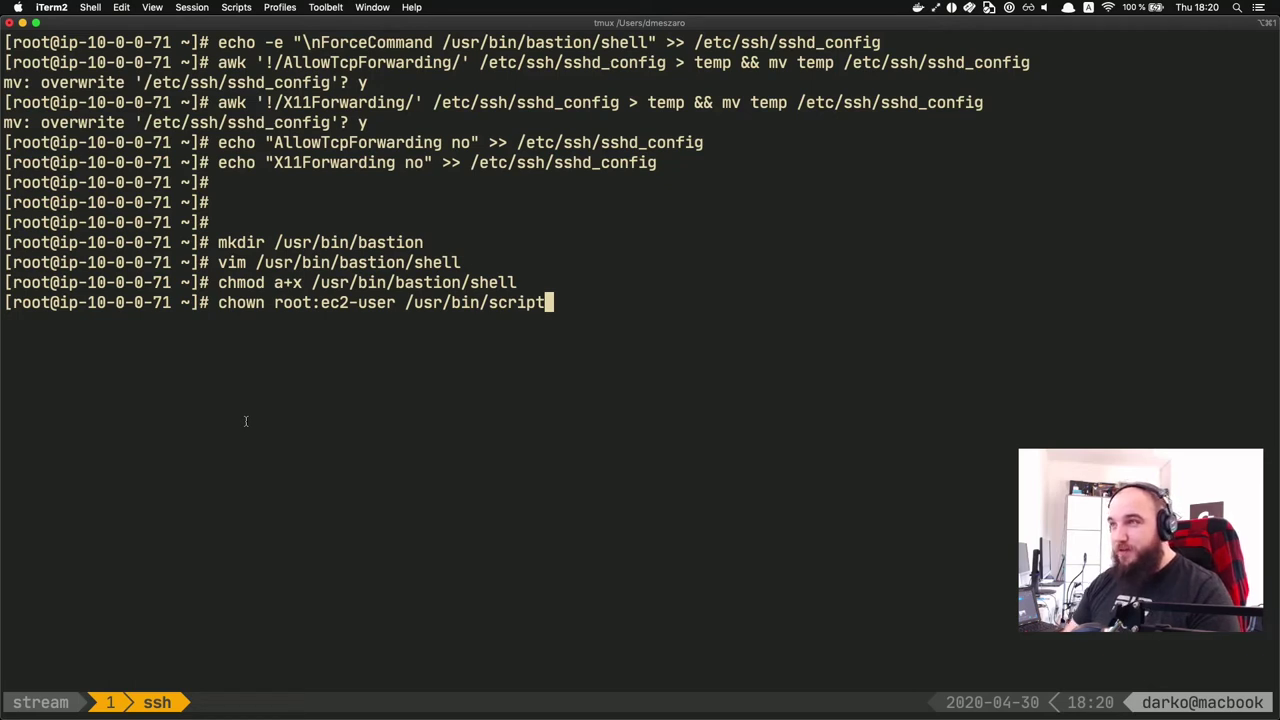
key("Return")
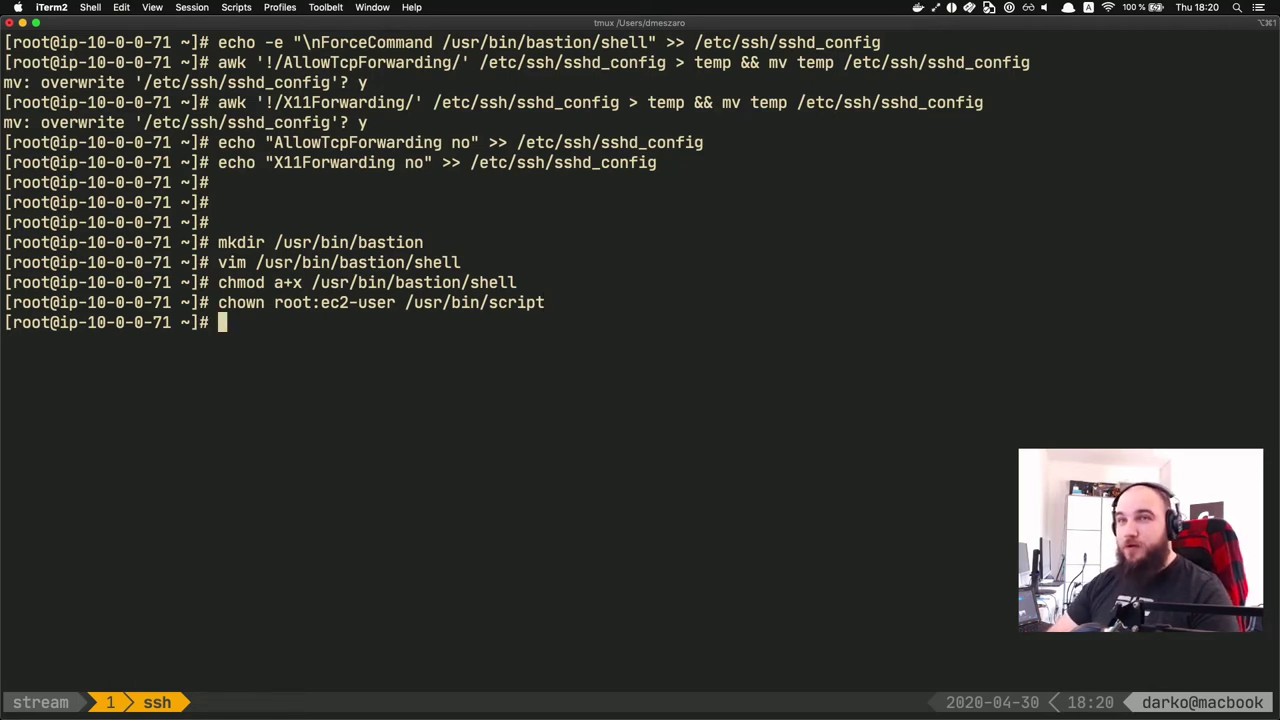
left_click(166, 437)
type("chmod g+s /usr/bin/script")
key("Return")
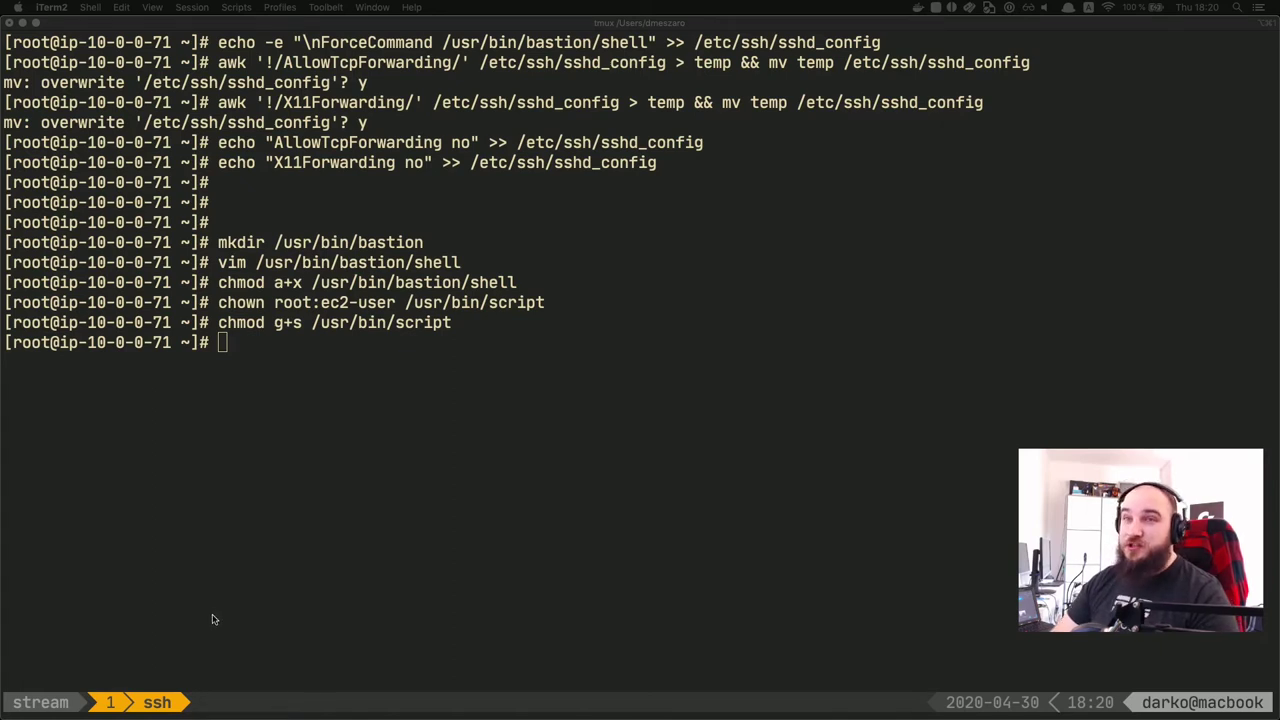
Step: Remount /proc with the options rw,hidepid=2 to hide other users' processes
left_click(249, 475)
type("mount -o remount,rw,hidepid=2 /proc")
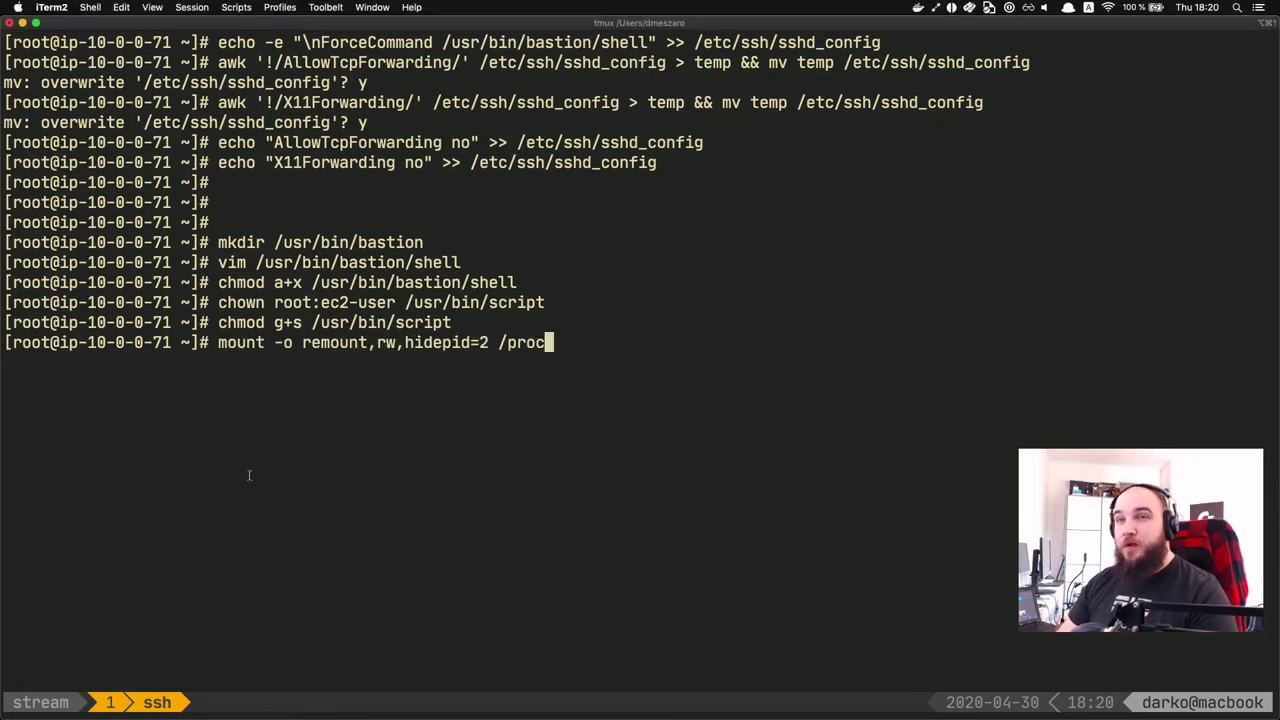
key("Return")
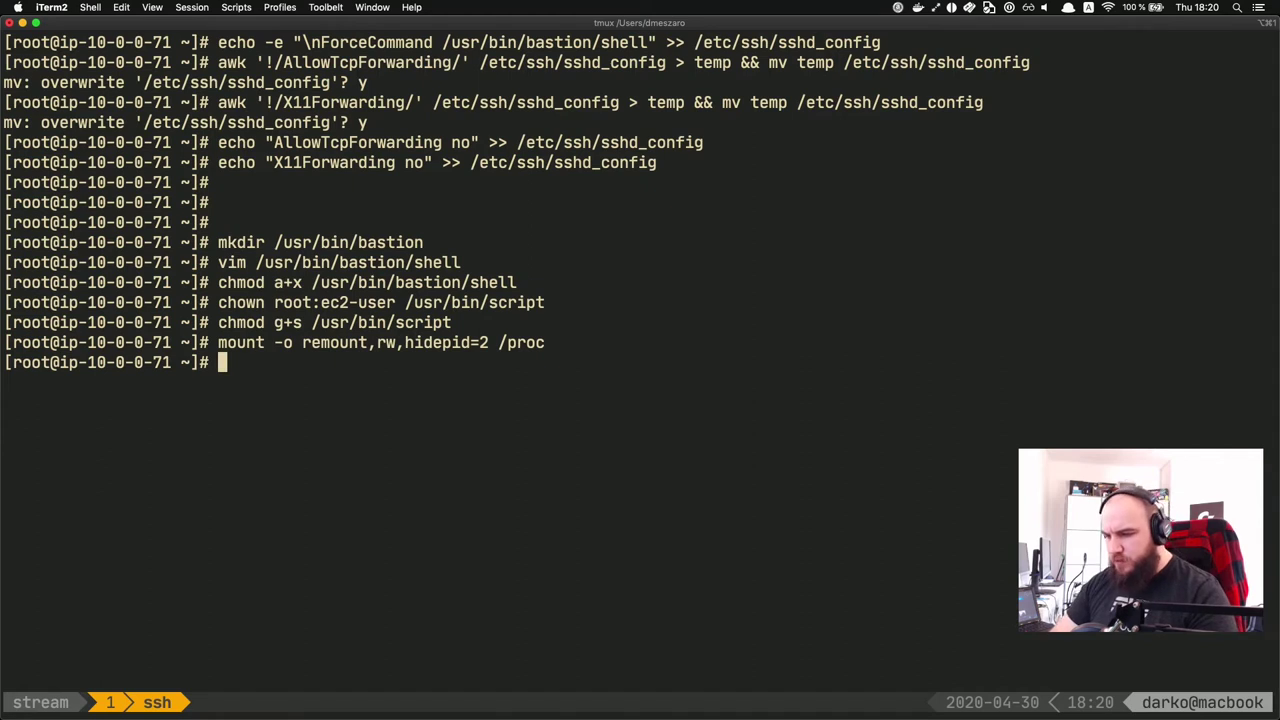
Step: Remove the proc lines from /etc/fstab with awk through a temp file, accepting the overwrite
key("super+Tab")
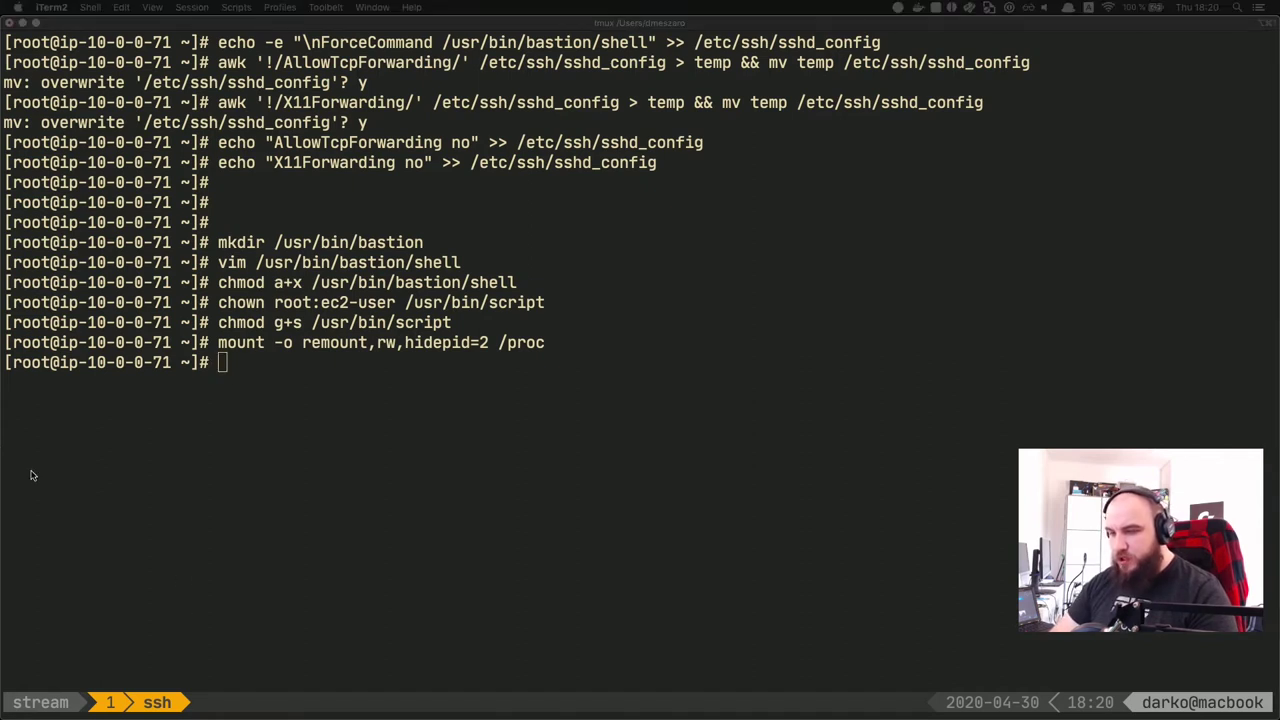
left_click(152, 426)
type("awk '!/proc/' /etc/fstab > temp && mv temp /etc/fstab")
key("Return")
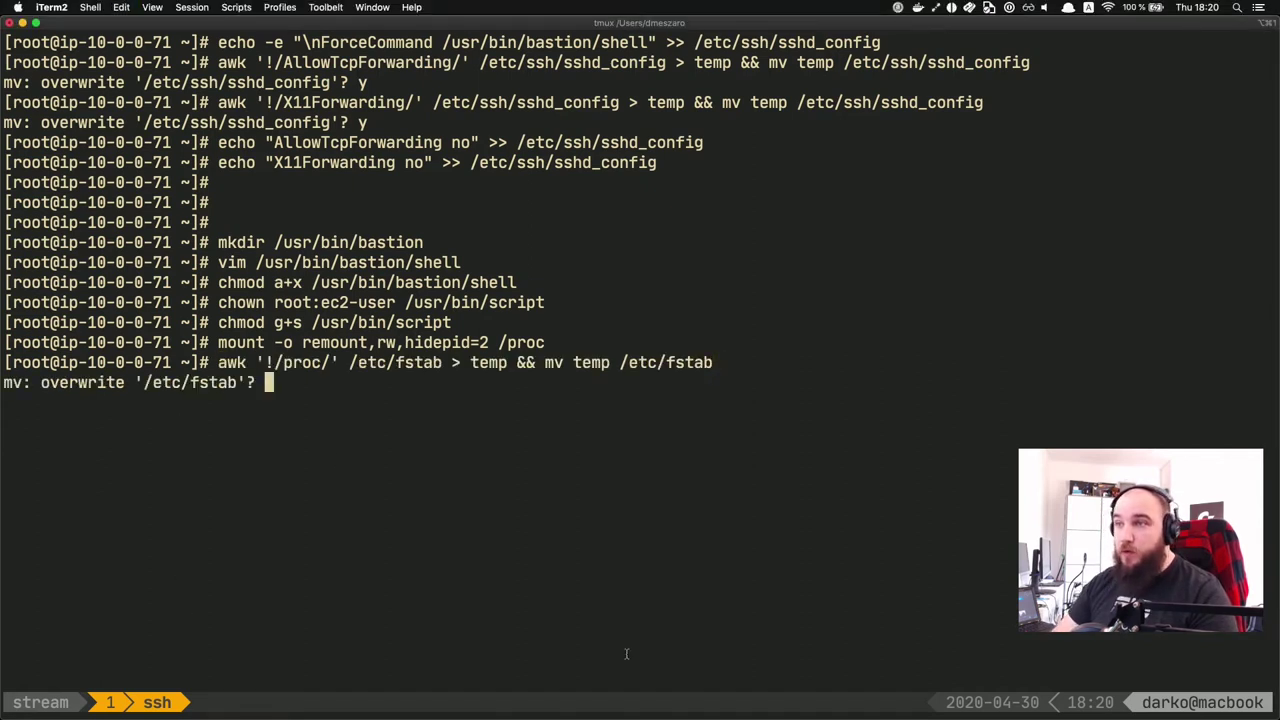
type("y")
key("Return")
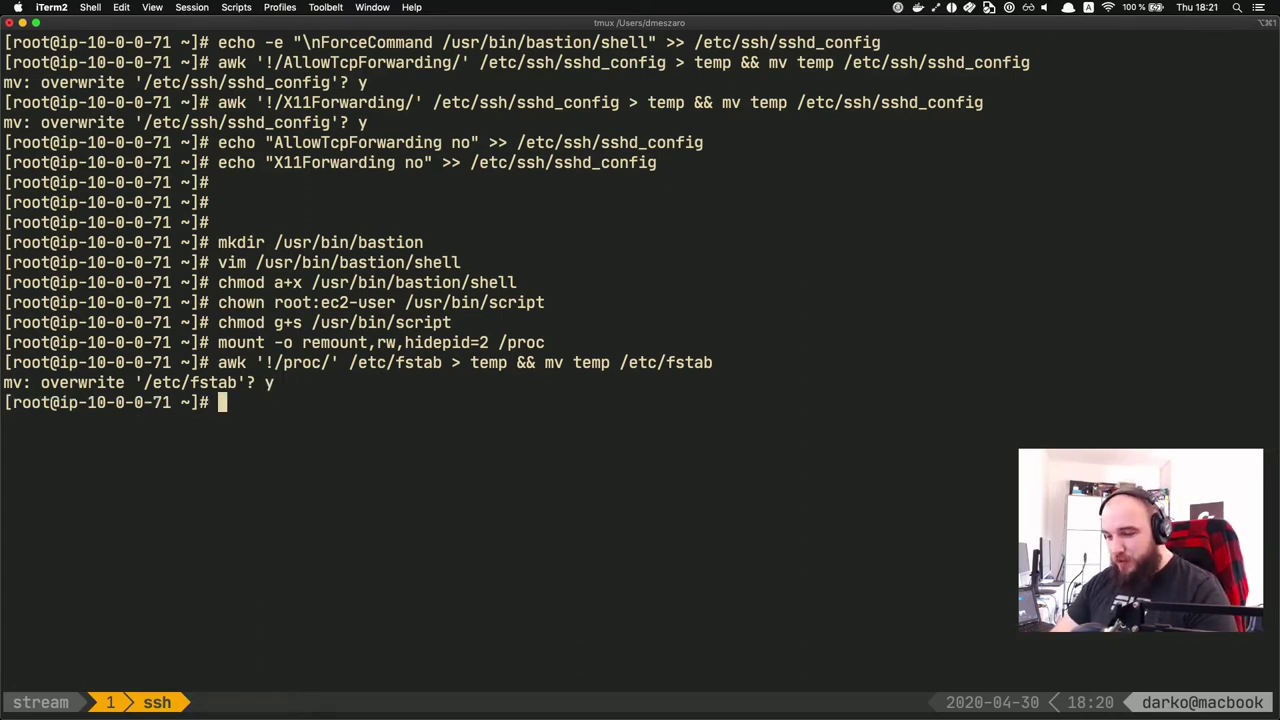
Step: Append the line "proc /proc proc defaults,hidepid=2 0 0" to /etc/fstab
key("super+Tab")
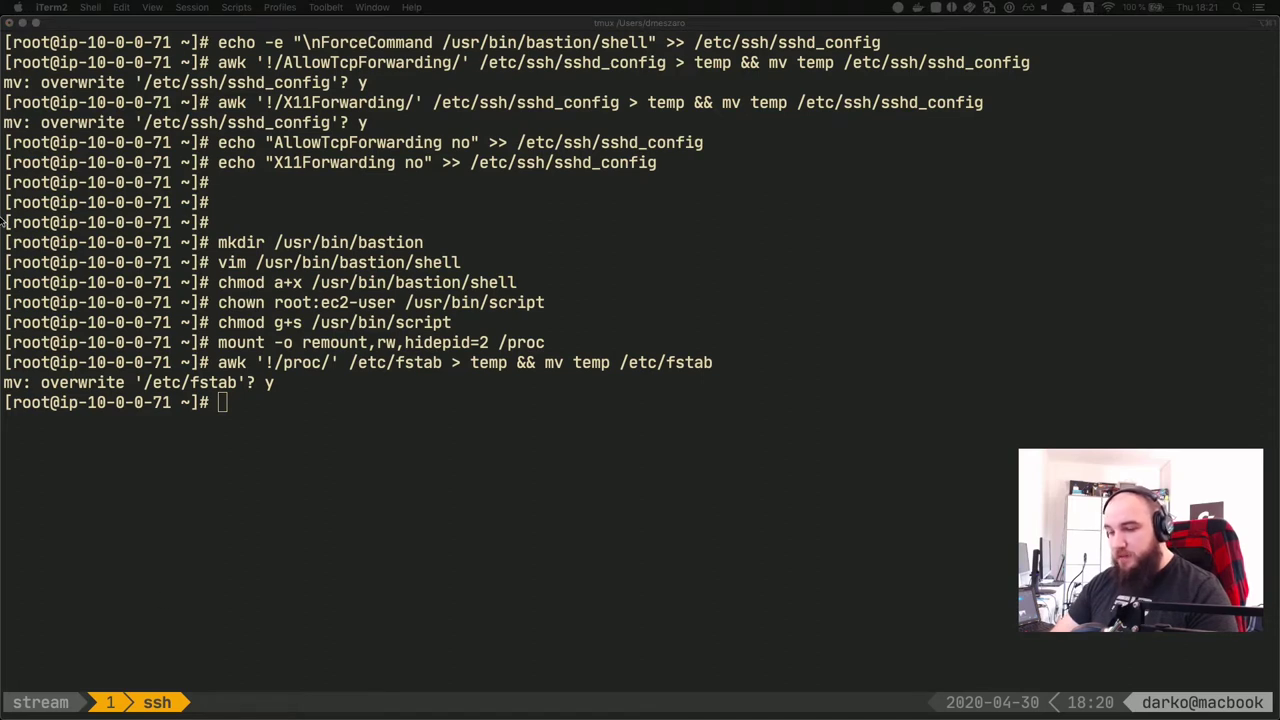
left_click(291, 408)
type("echo \"proc /proc proc defaults,hidepid=2 0 0\" >> /etc/fstab")
key("Return")
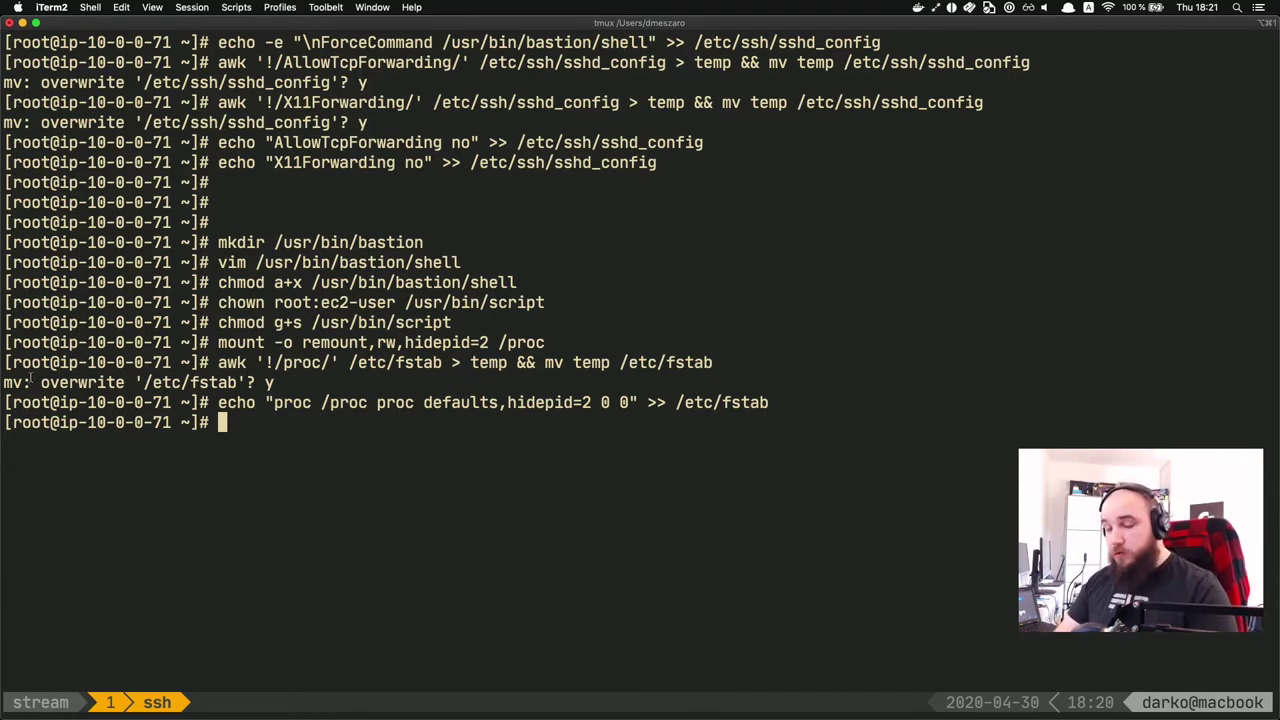
Step: Restart the sshd service to apply the new SSH configuration
type("sshd rs")
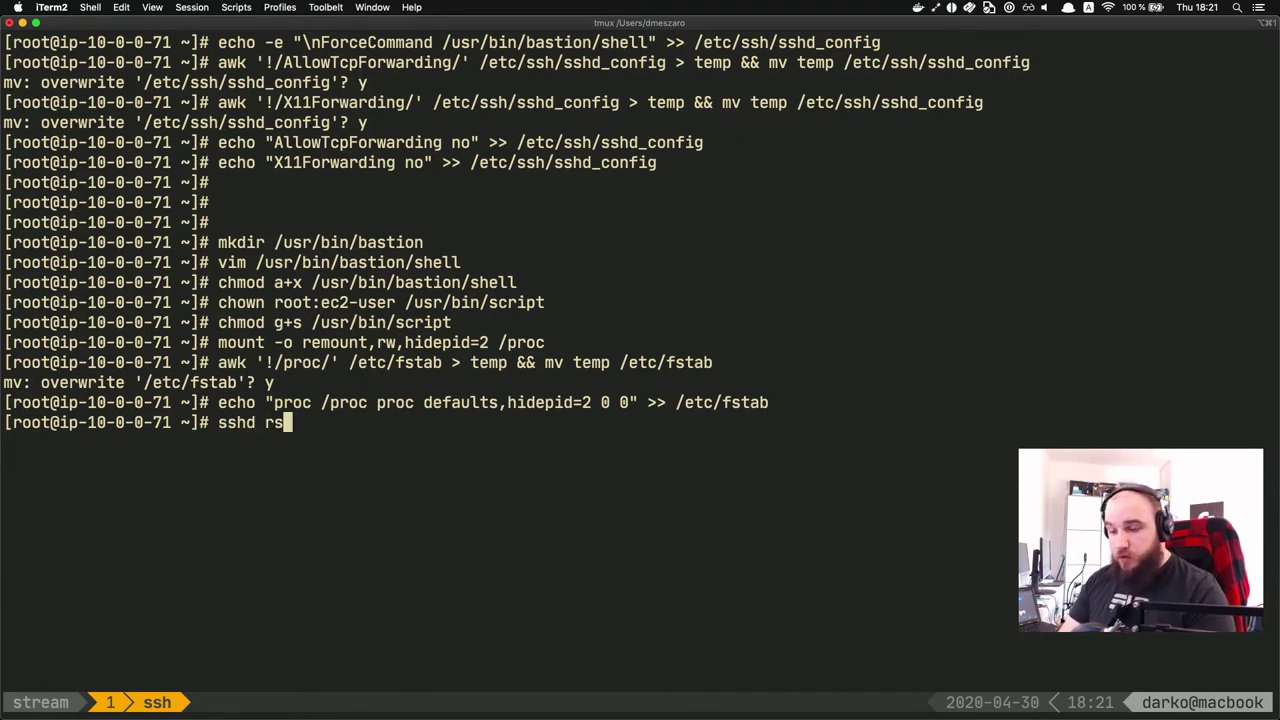
key("BackSpace")
key("BackSpace")
key("BackSpace")
key("BackSpace")
key("BackSpace")
key("BackSpace")
key("BackSpace")
type("service")
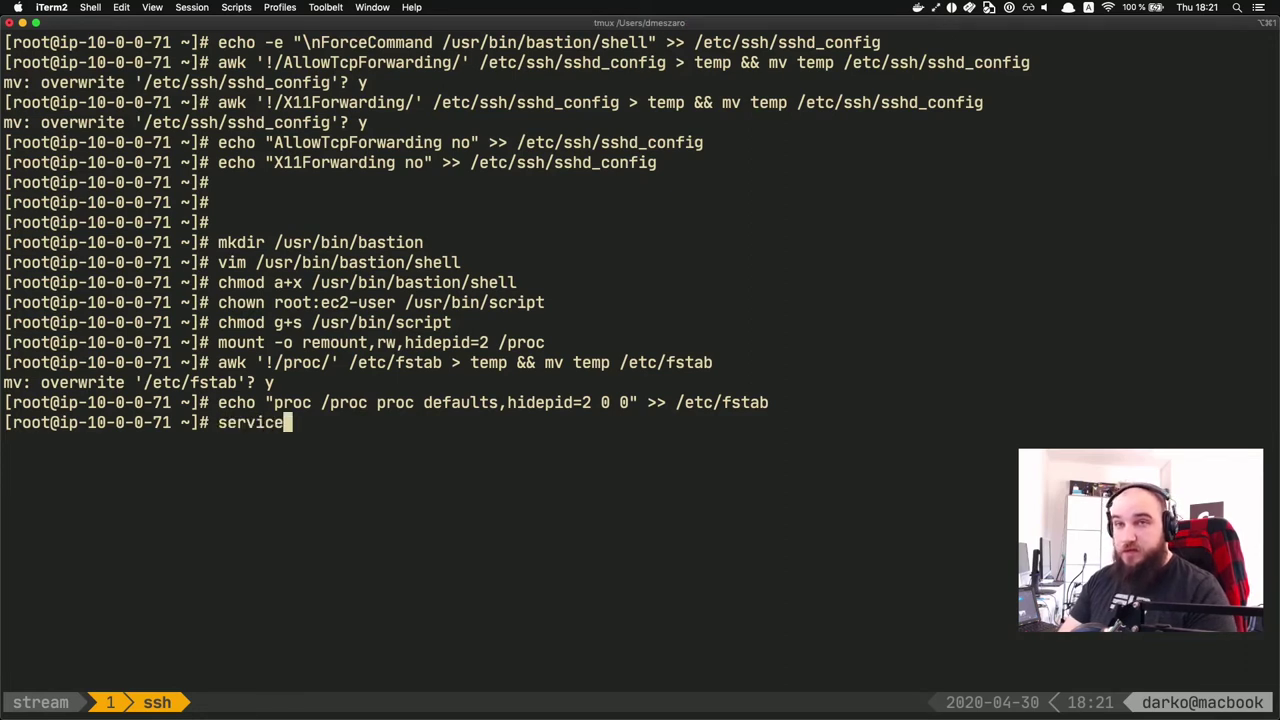
type(" sshd restart")
key("Return")
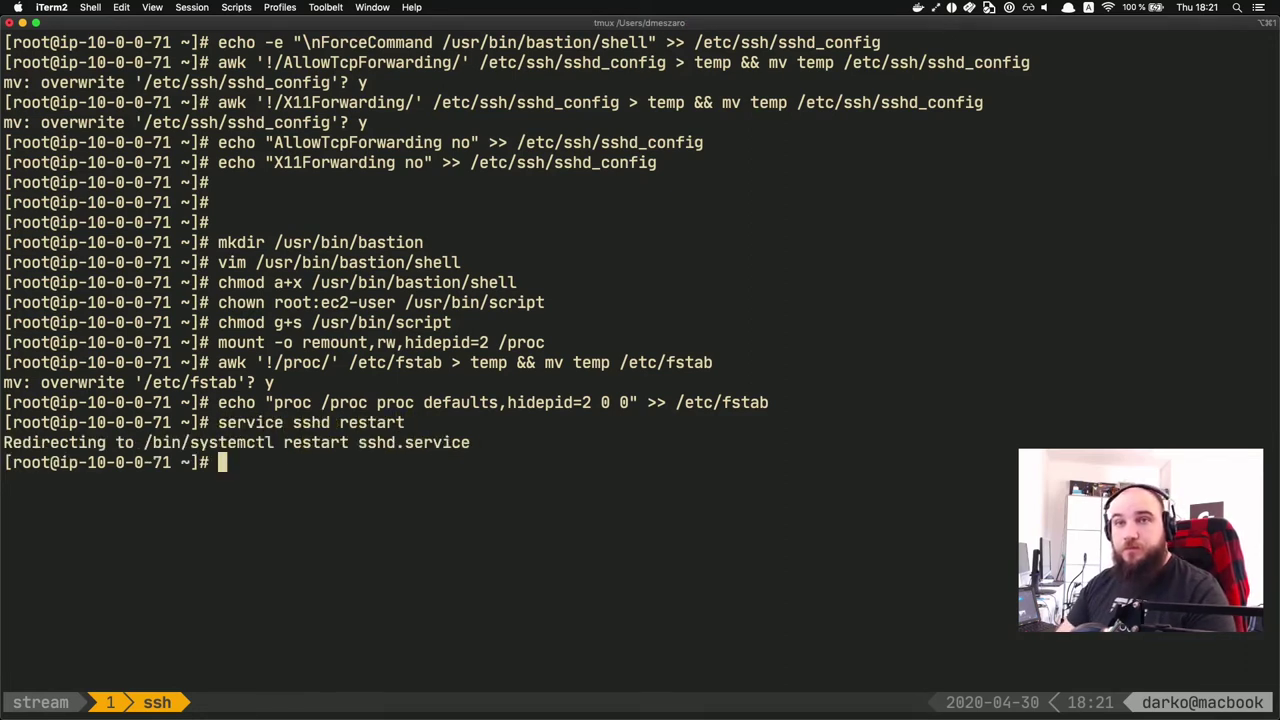
Step: Clear the root shell's terminal output
key("Return")
key("Return")
key("Return")
type("clear")
key("Return")
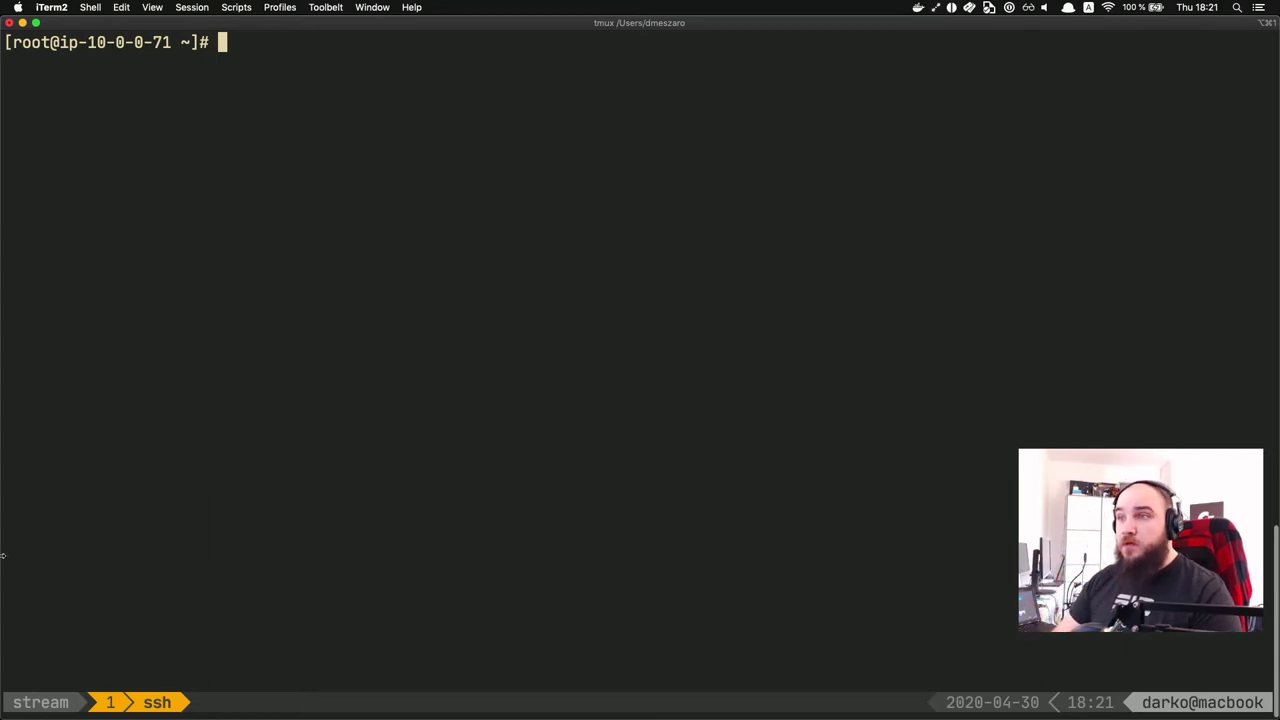
Step: Exit the root shell and log out of the ec2-user session to return to the local shell
type("exit")
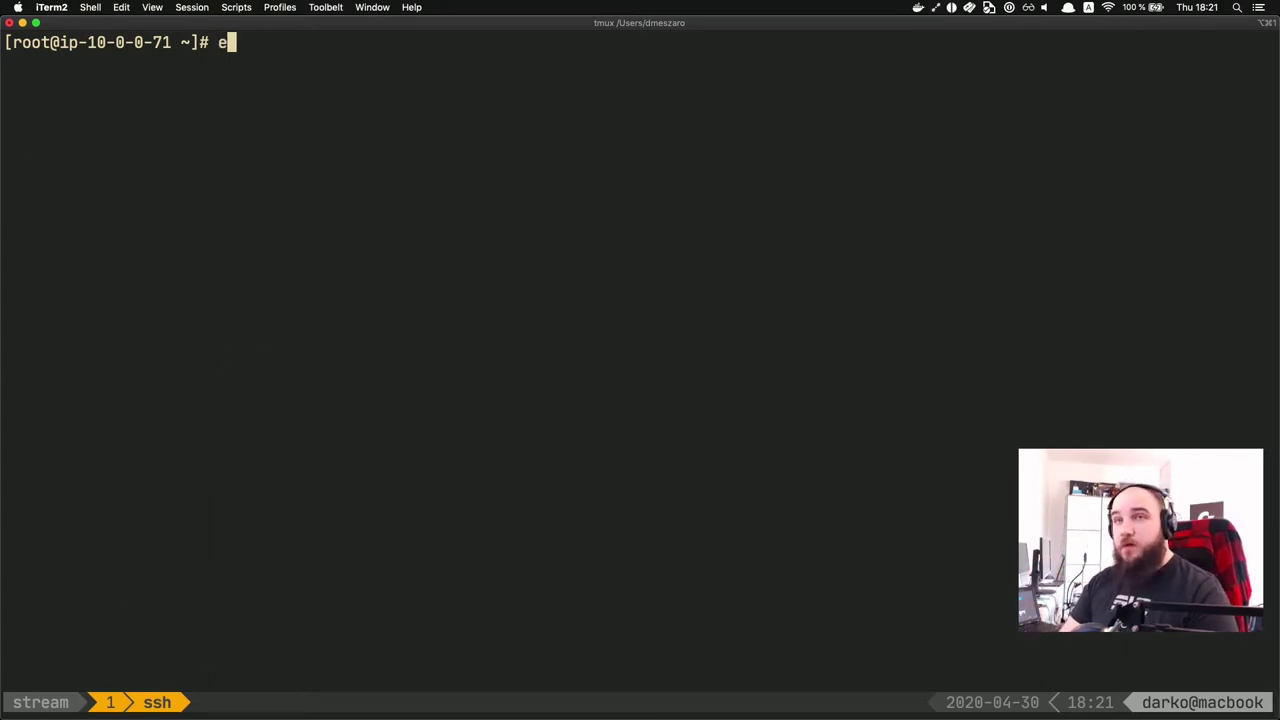
key("Return")
type("exit")
key("Return")
key("Return")
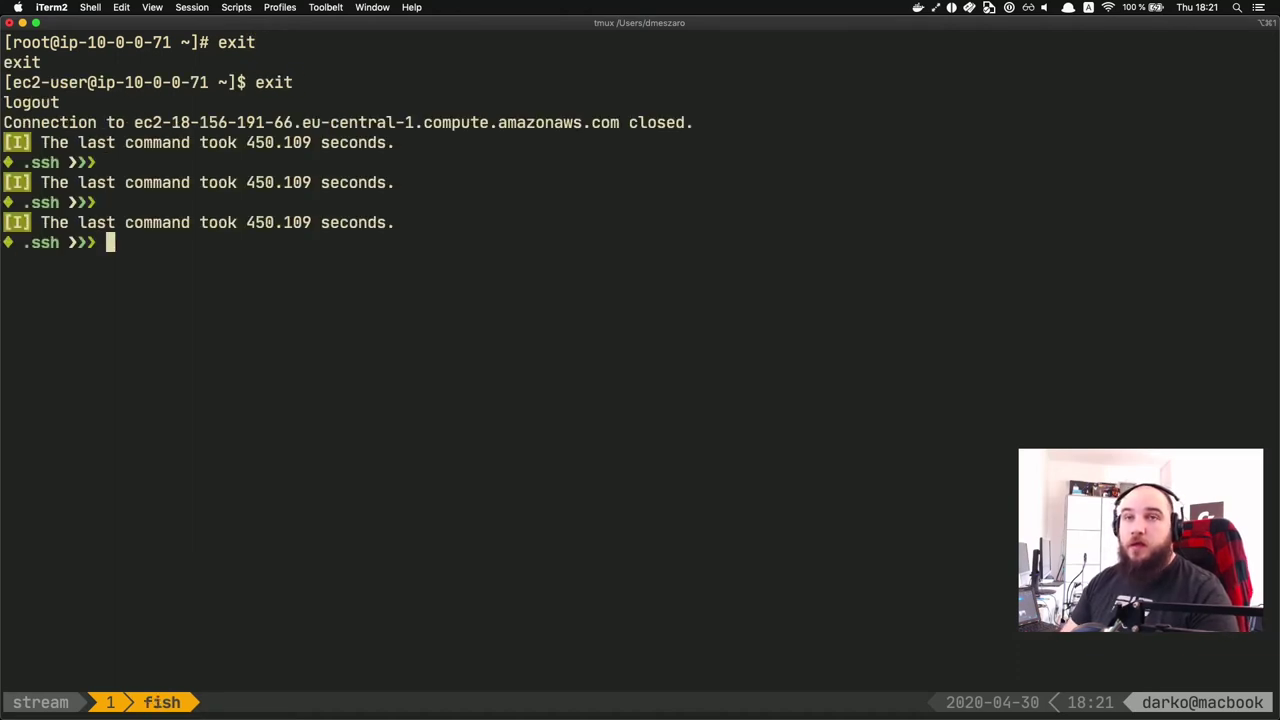
Step: Clear the local terminal and reconnect over SSH to the bastion host as ec2-user with the bastion-hosts.pem key
type("clear")
key("Return")
key("Up")
key("Up")
key("Up")
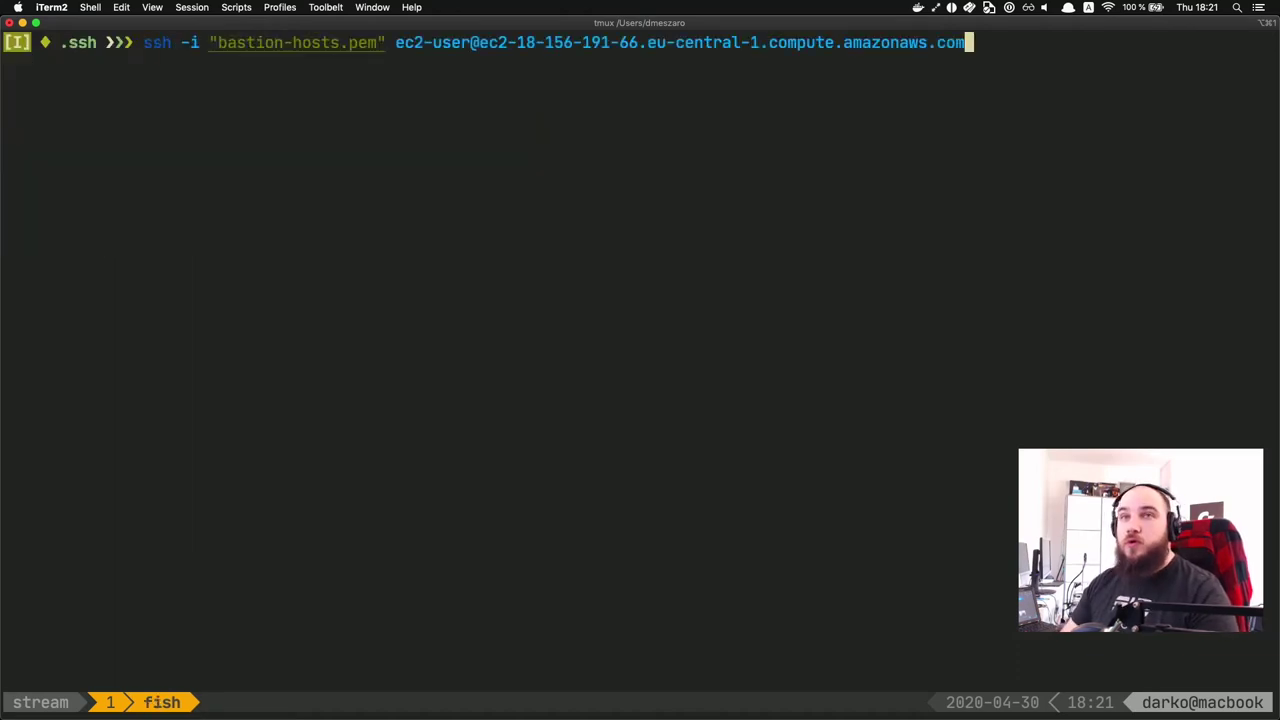
key("Return")
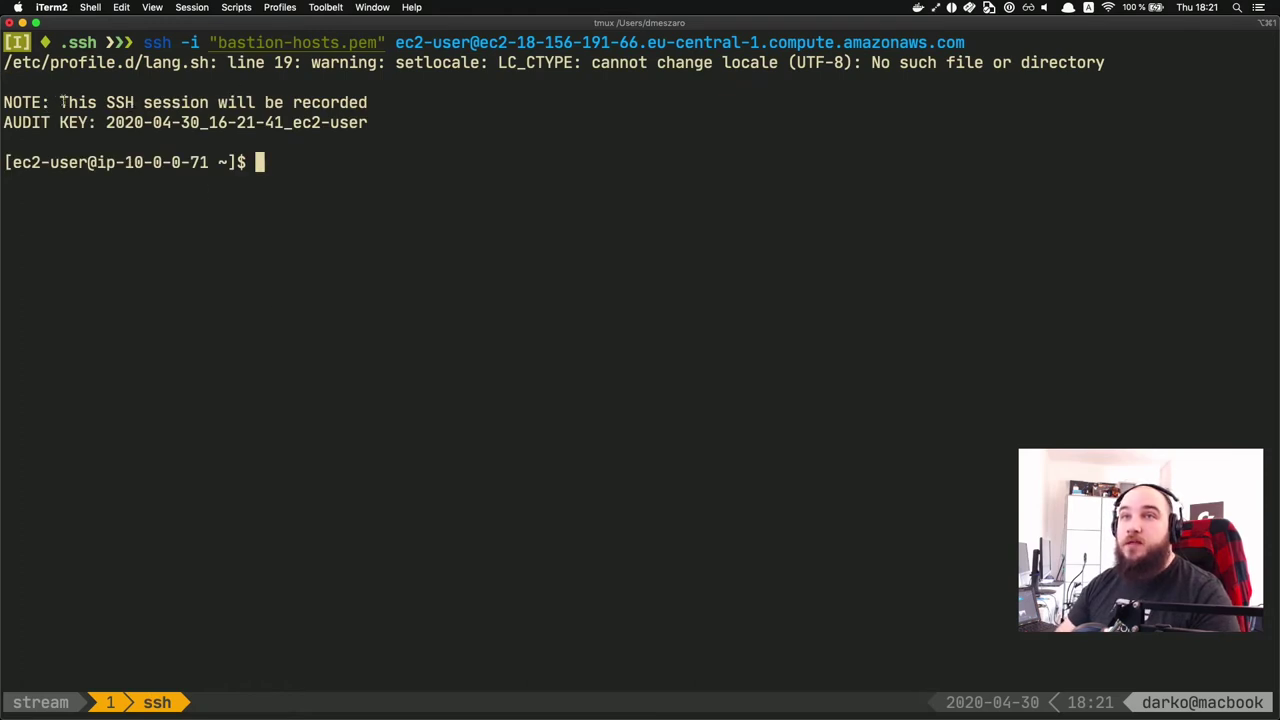
left_click_drag(77, 102, 424, 98)
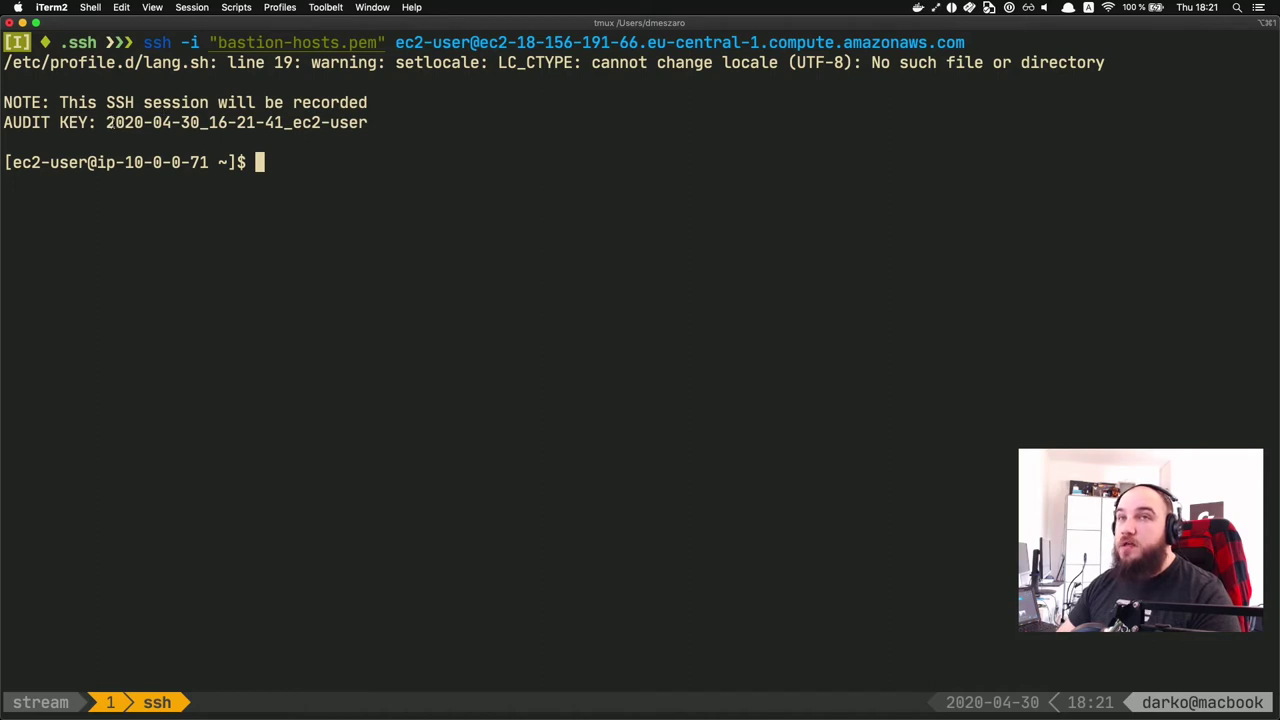
left_click_drag(106, 122, 238, 120)
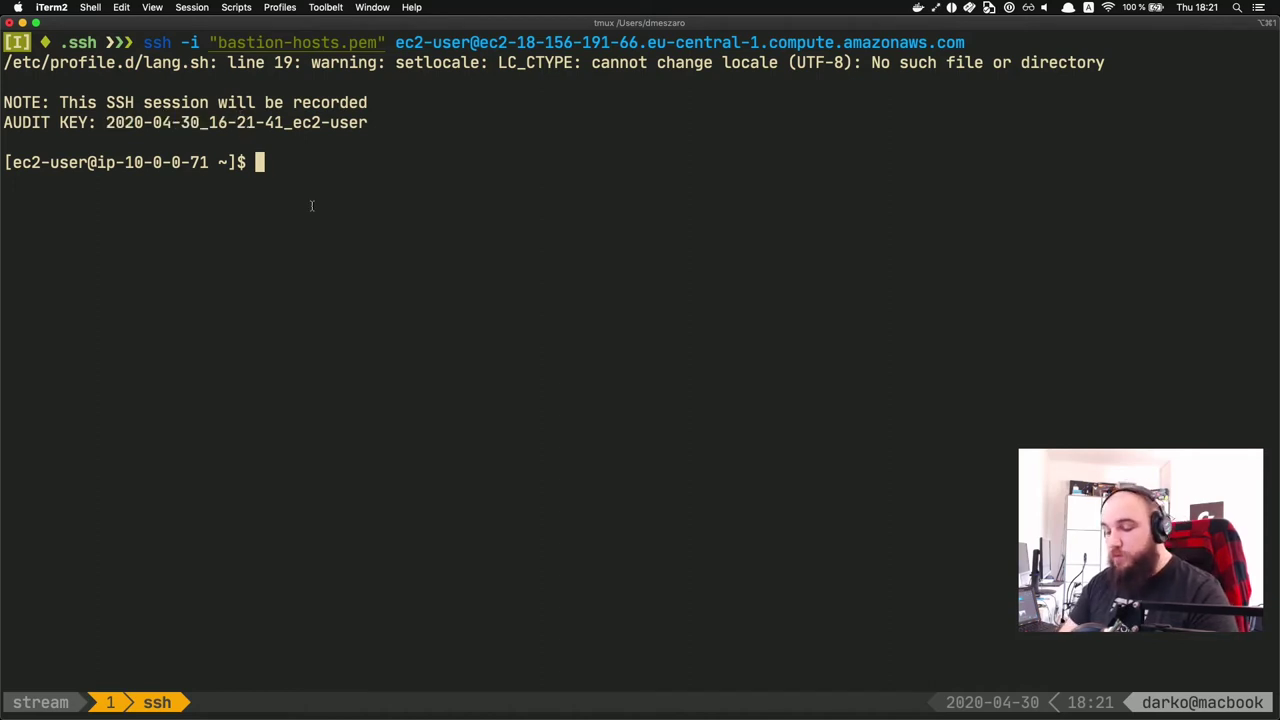
Step: Switch to a root shell with sudo su and clear the terminal output
type("sudo su")
key("Return")
key("Return")
key("Return")
type("clear")
key("Return")
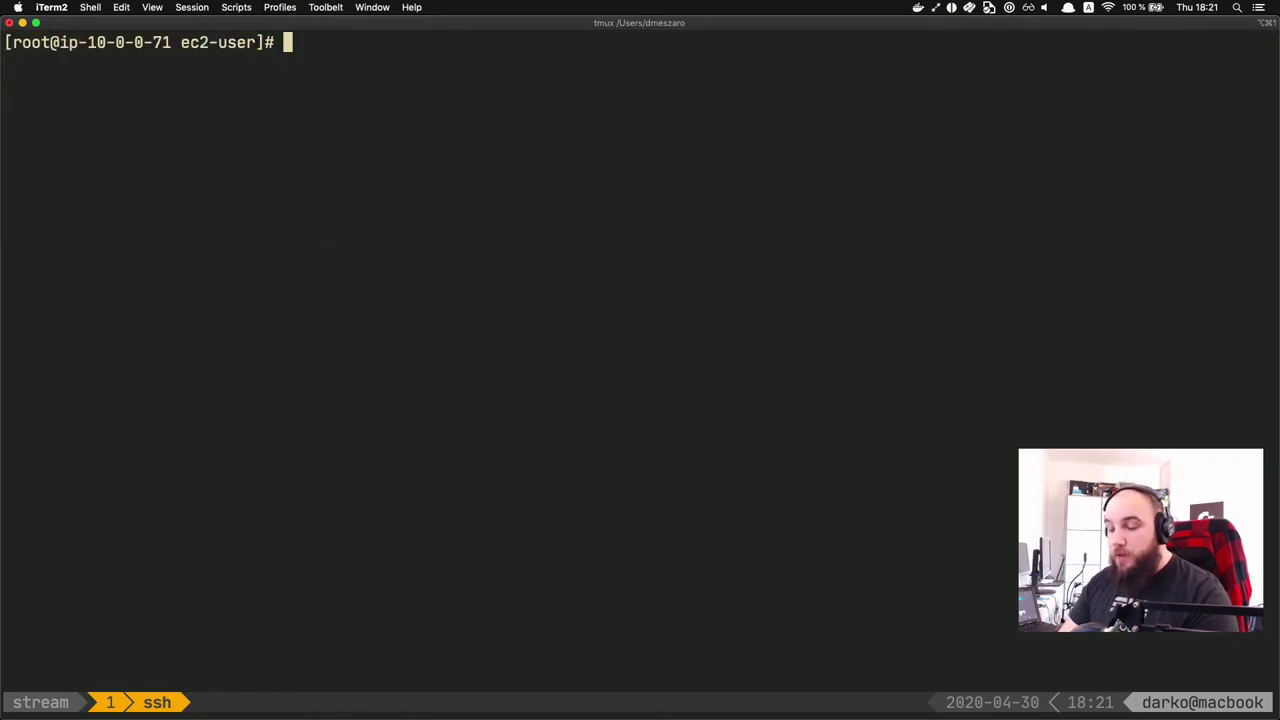
key("Return")
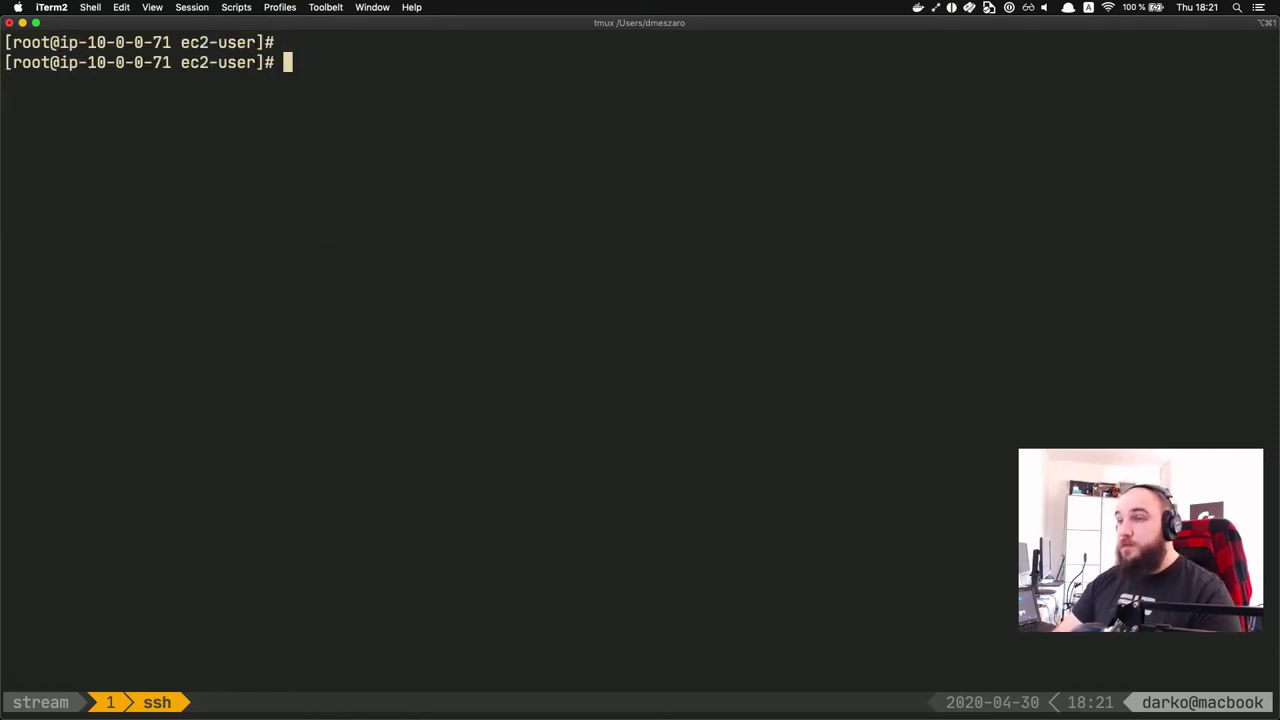
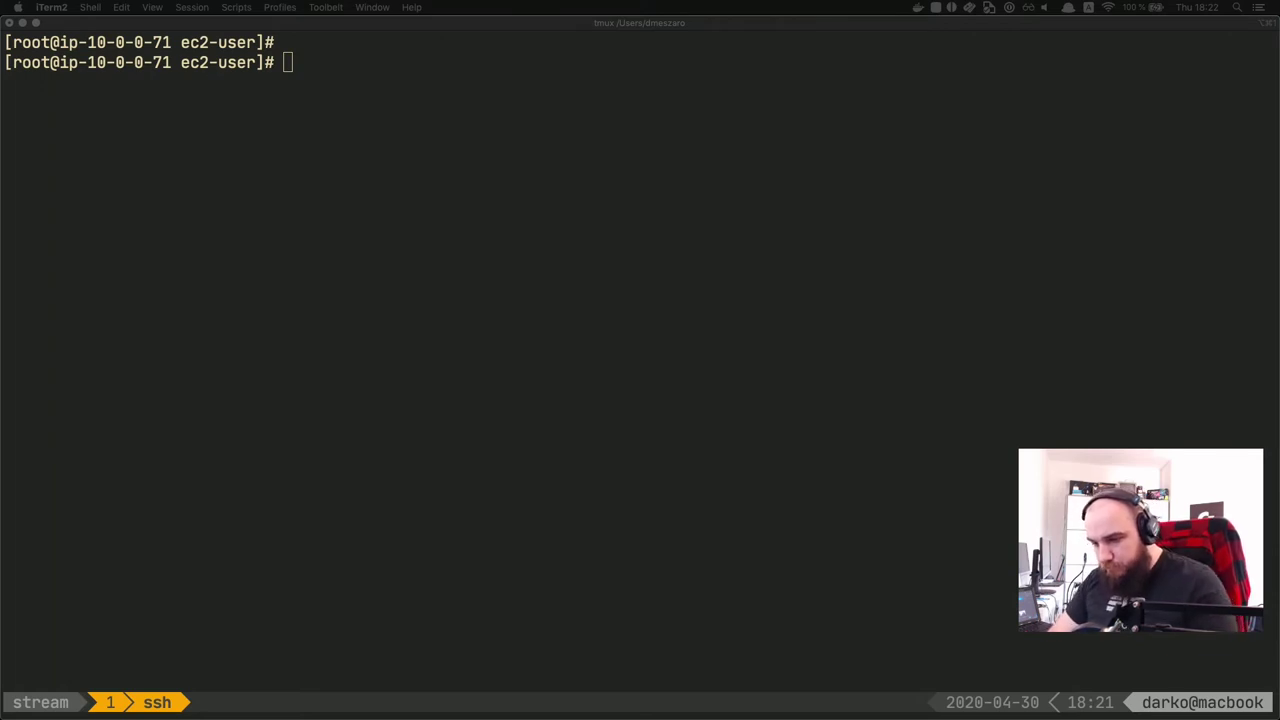
Step: Open a new file /usr/bin/bastion/sync_s3 in vim
left_click(68, 260)
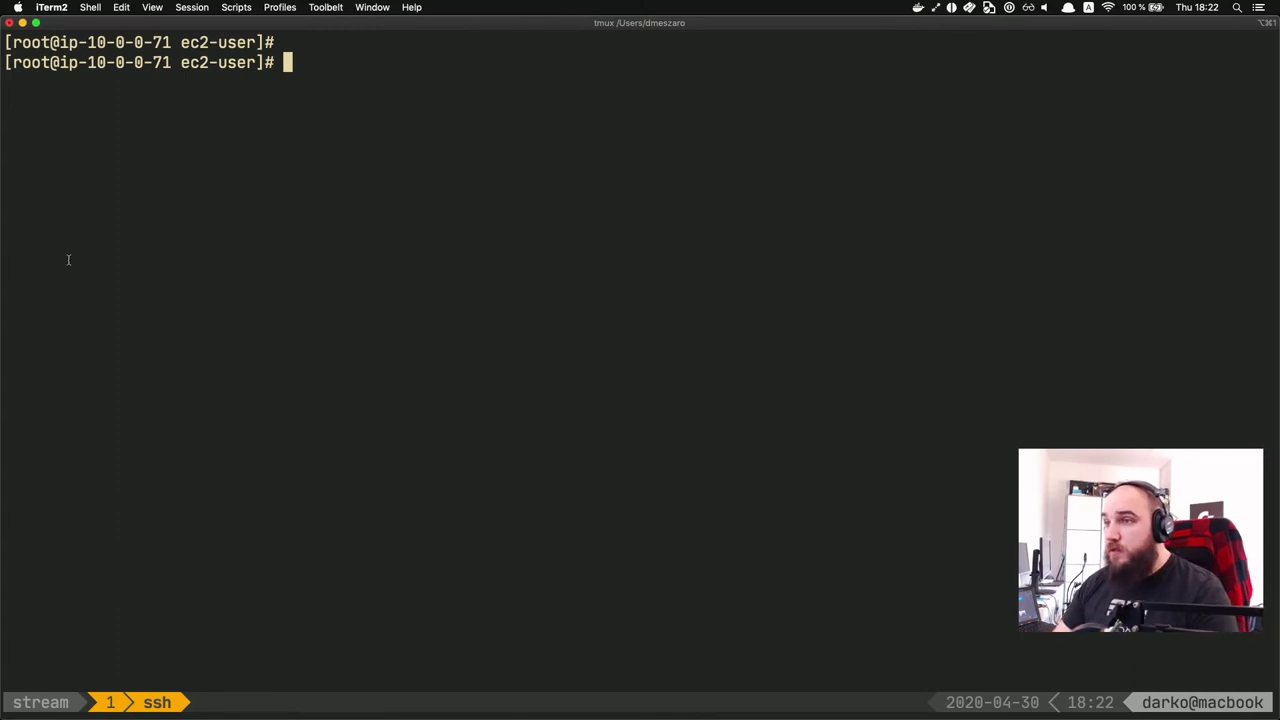
type("vim /")
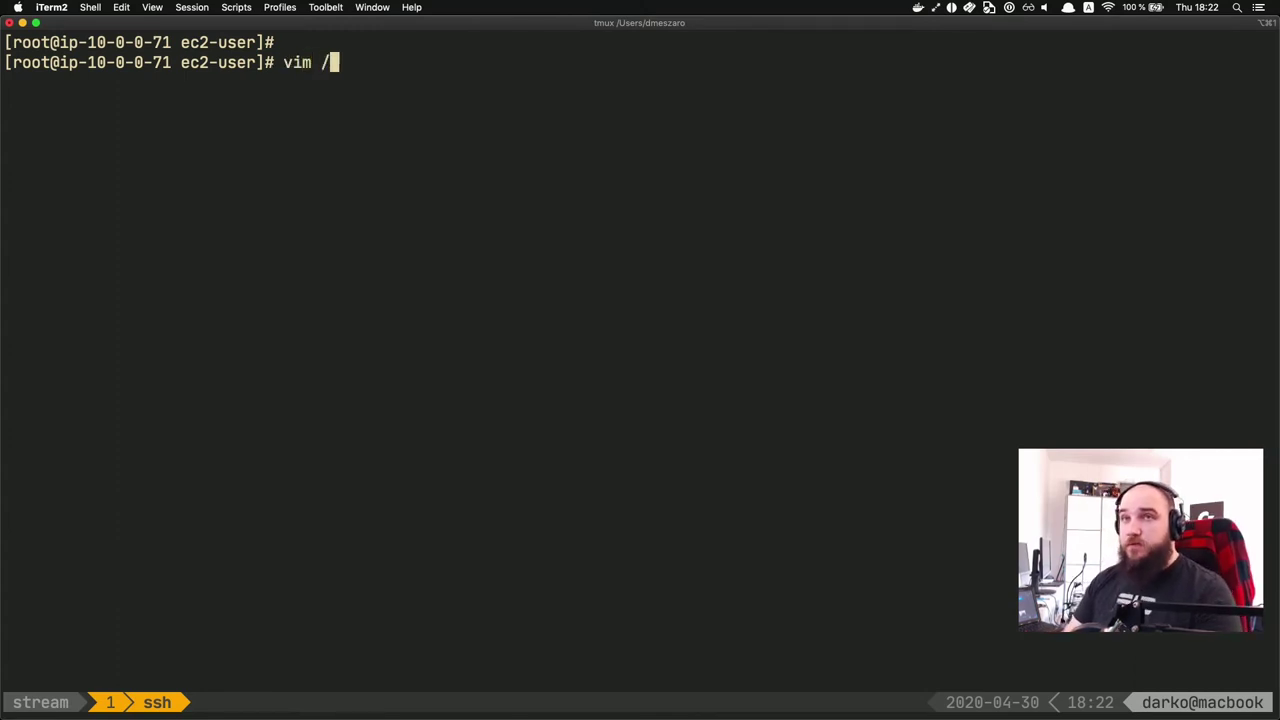
type("usr/b")
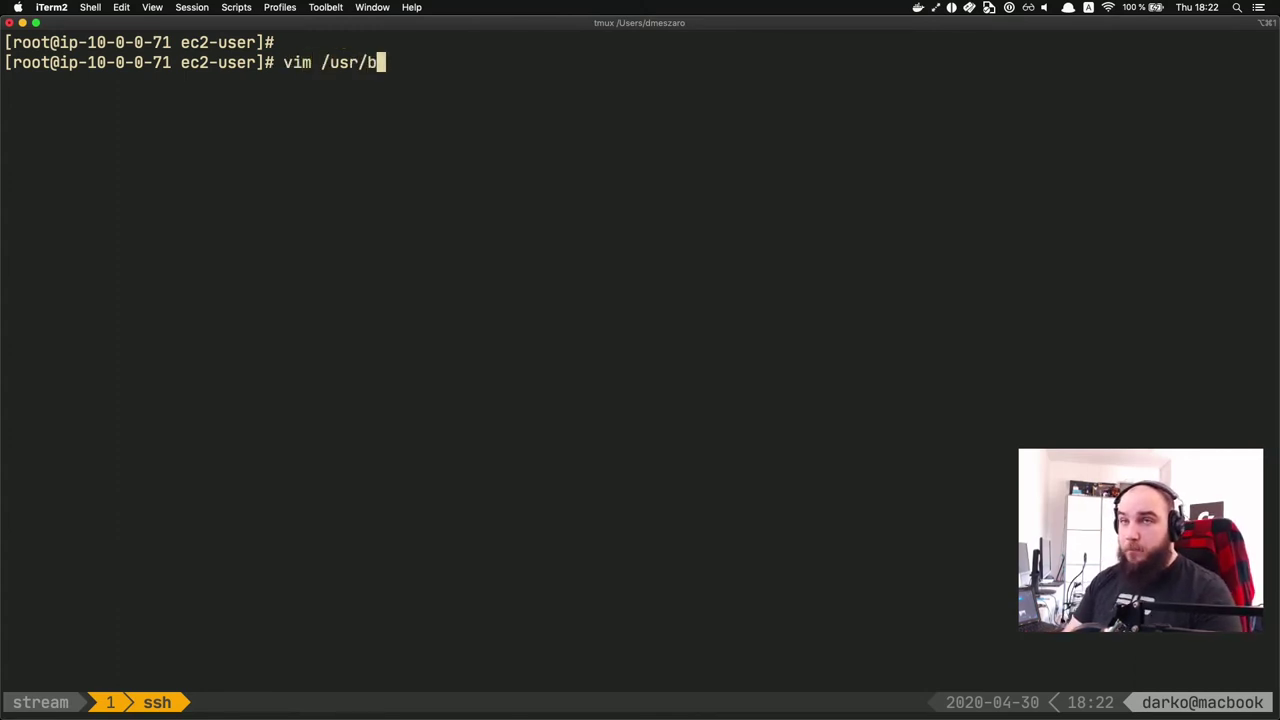
type("in/bast")
key("Tab")
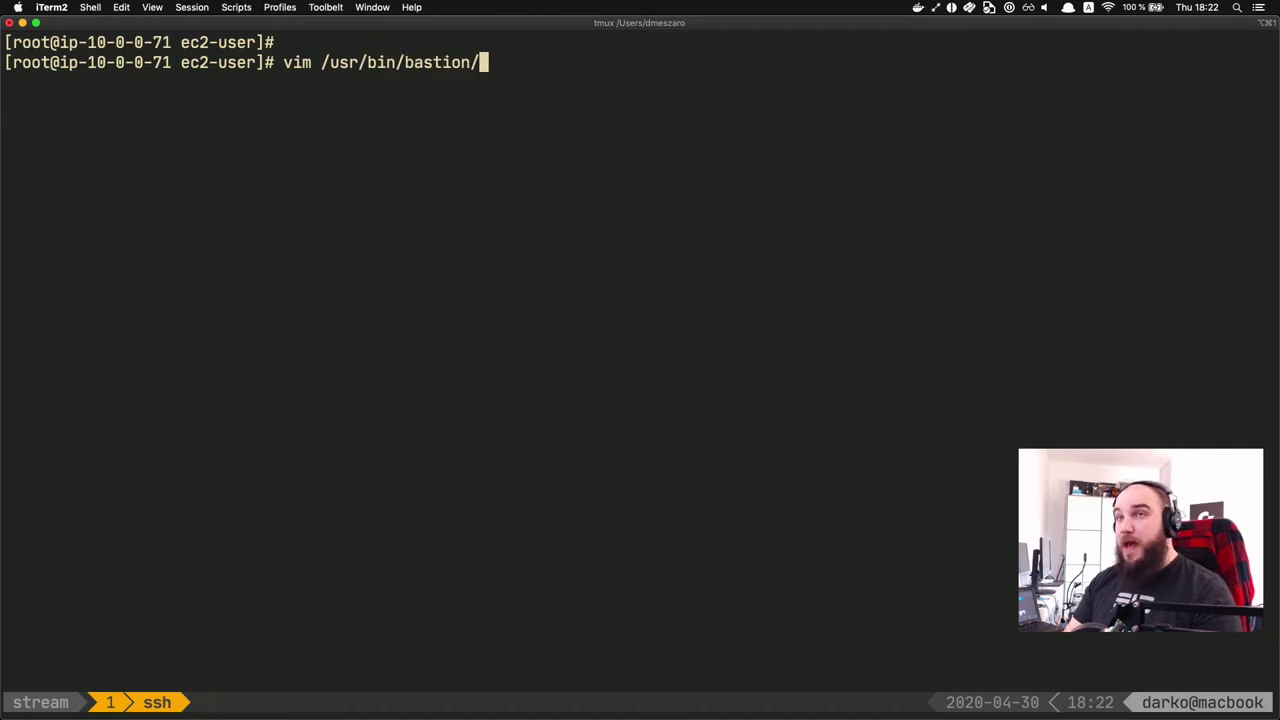
type("syc")
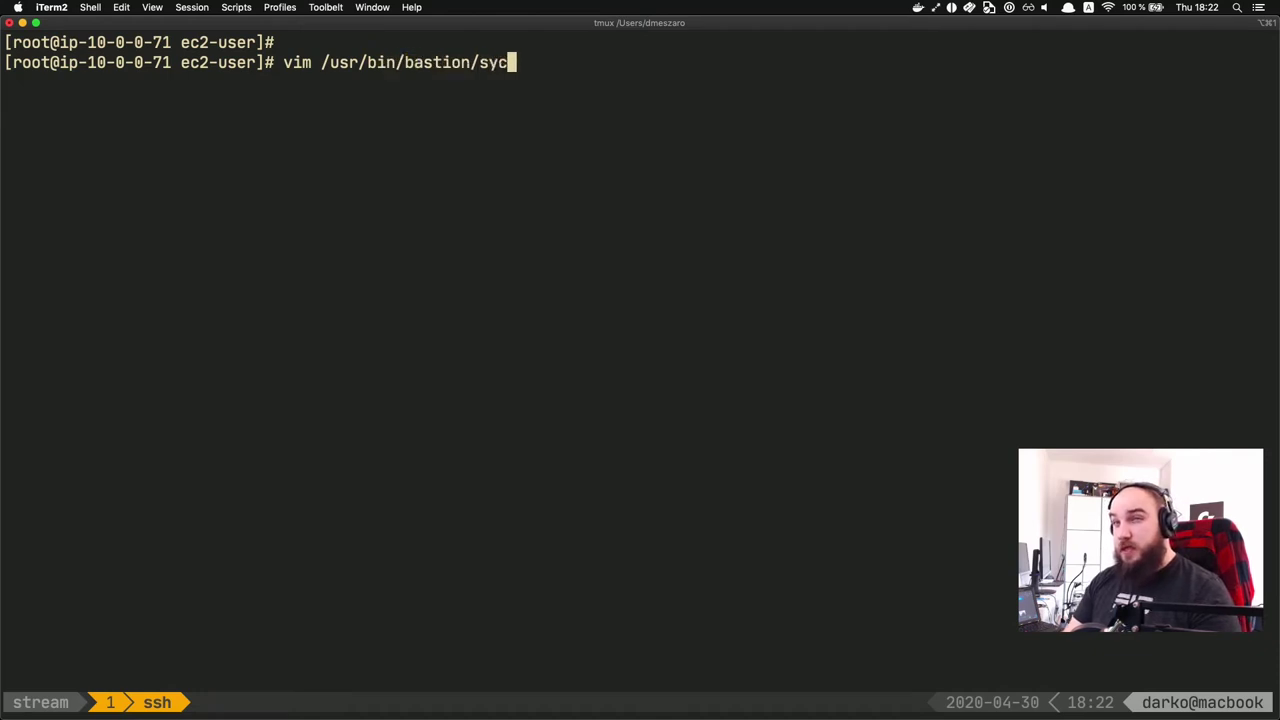
key("BackSpace")
type("nc_s3")
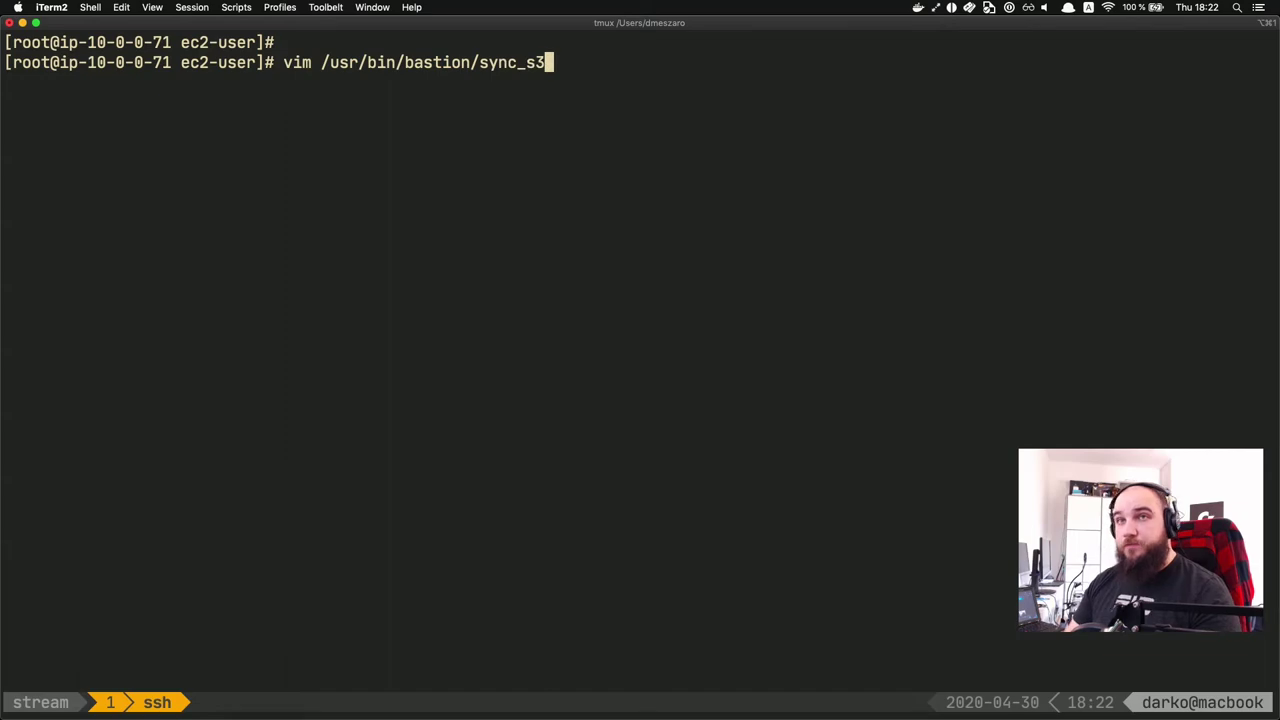
key("Return")
Step: Paste the copied S3 user-sync script into the file and return to its first line
key("i")
key("super+v")
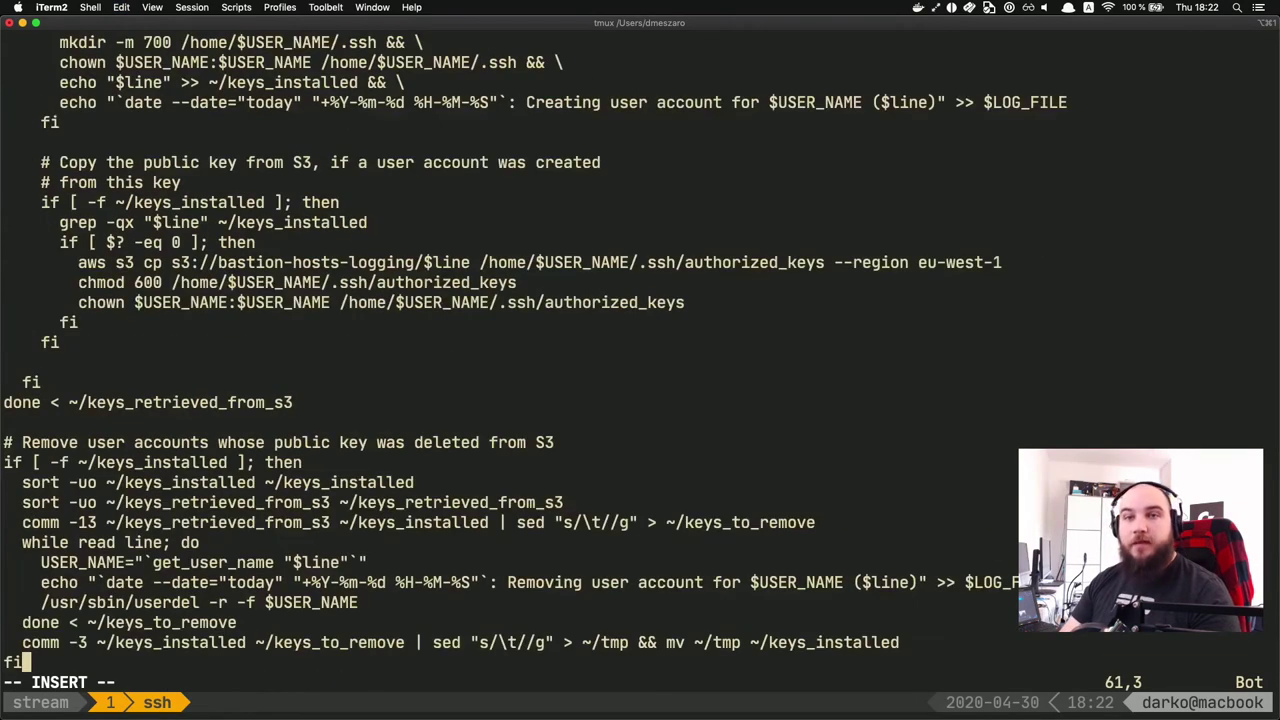
key("Escape")
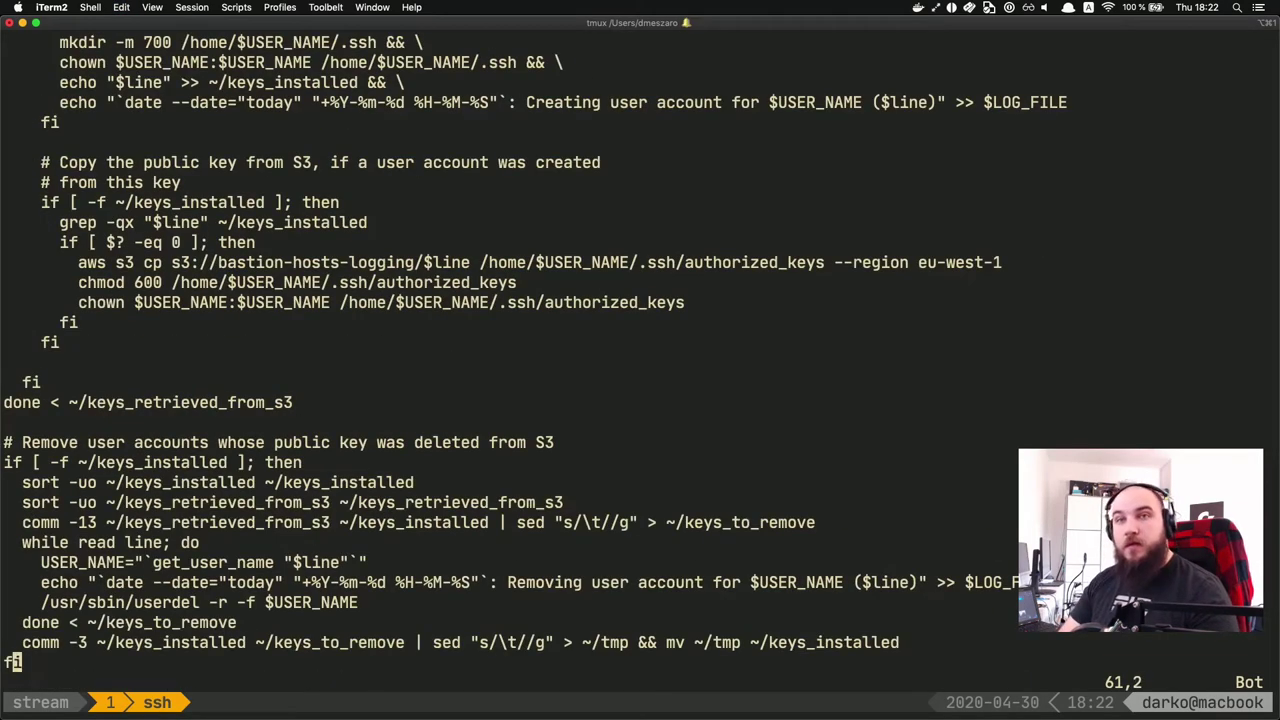
key("h")
key("g")
key("g")
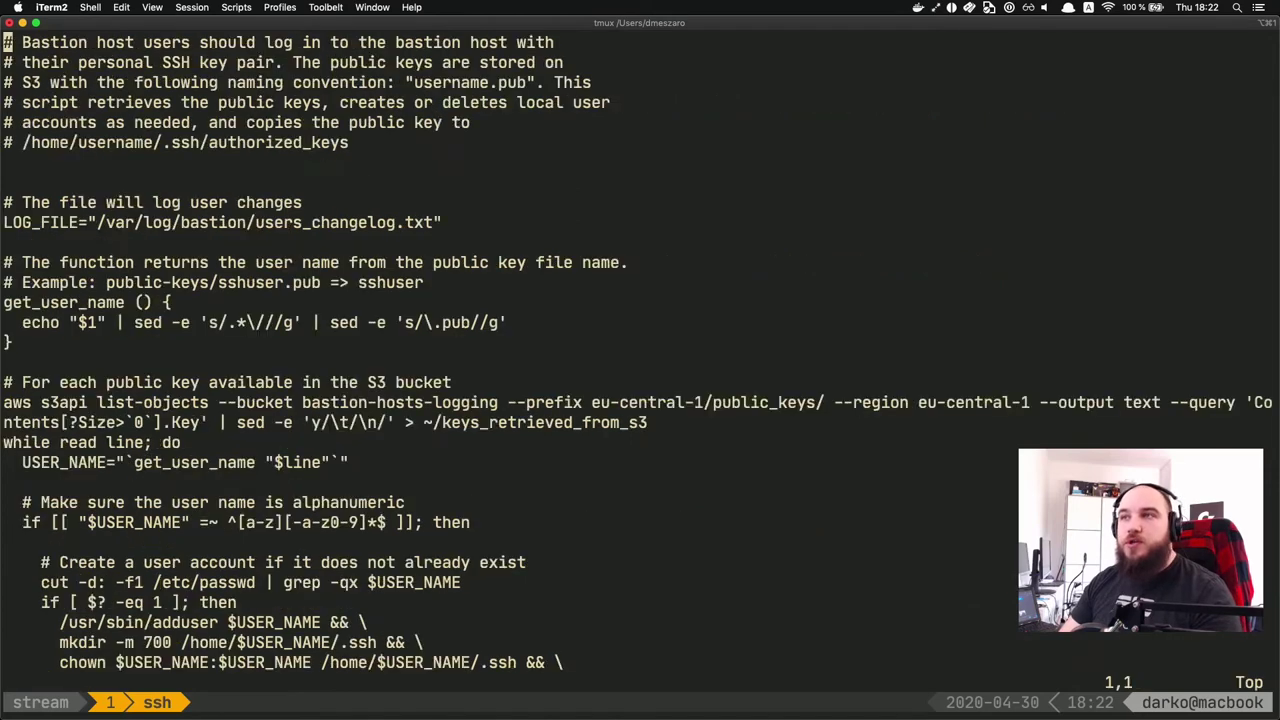
Step: Review the script from its opening comments down to the bucket name in the aws s3api list-objects command
key("j")
key("j")
key("j")
key("j")
key("j")
key("j")
key("j")
key("j")
key("j")
key("j")
key("j")
key("j")
key("j")
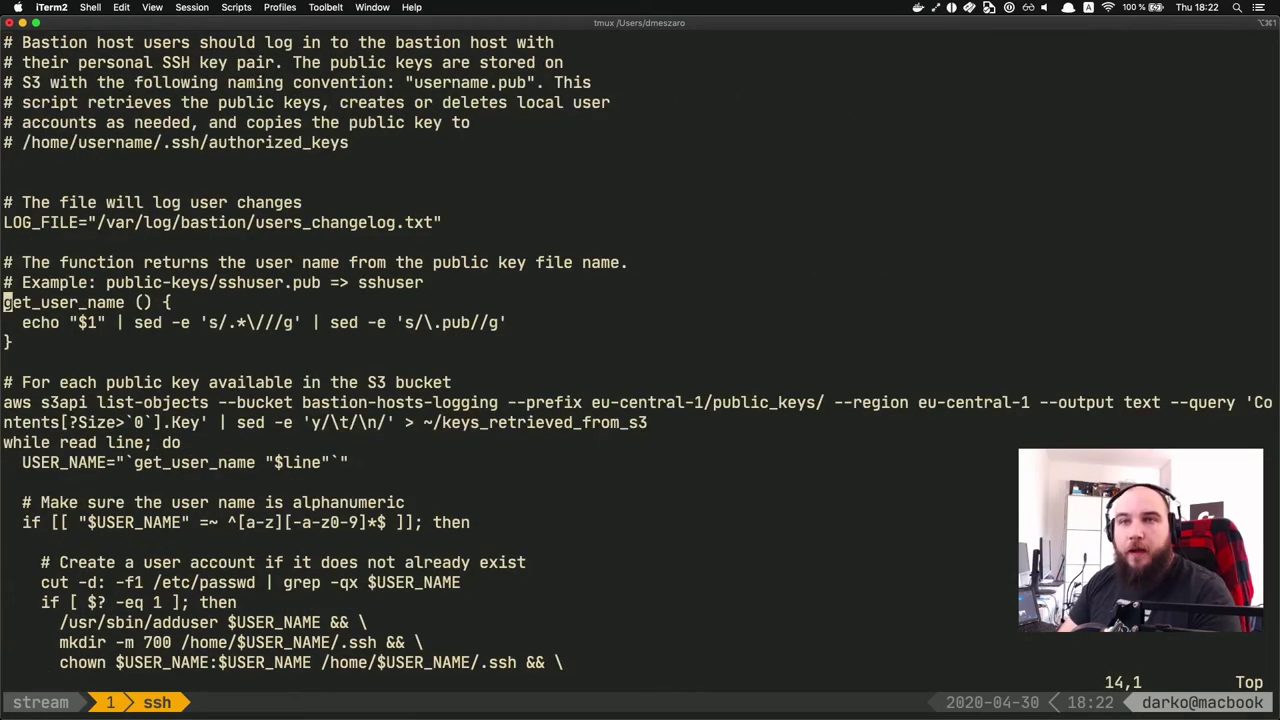
key("j")
key("j")
key("j")
key("j")
key("j")
key("w")
key("w")
key("w")
key("w")
key("w")
key("w")
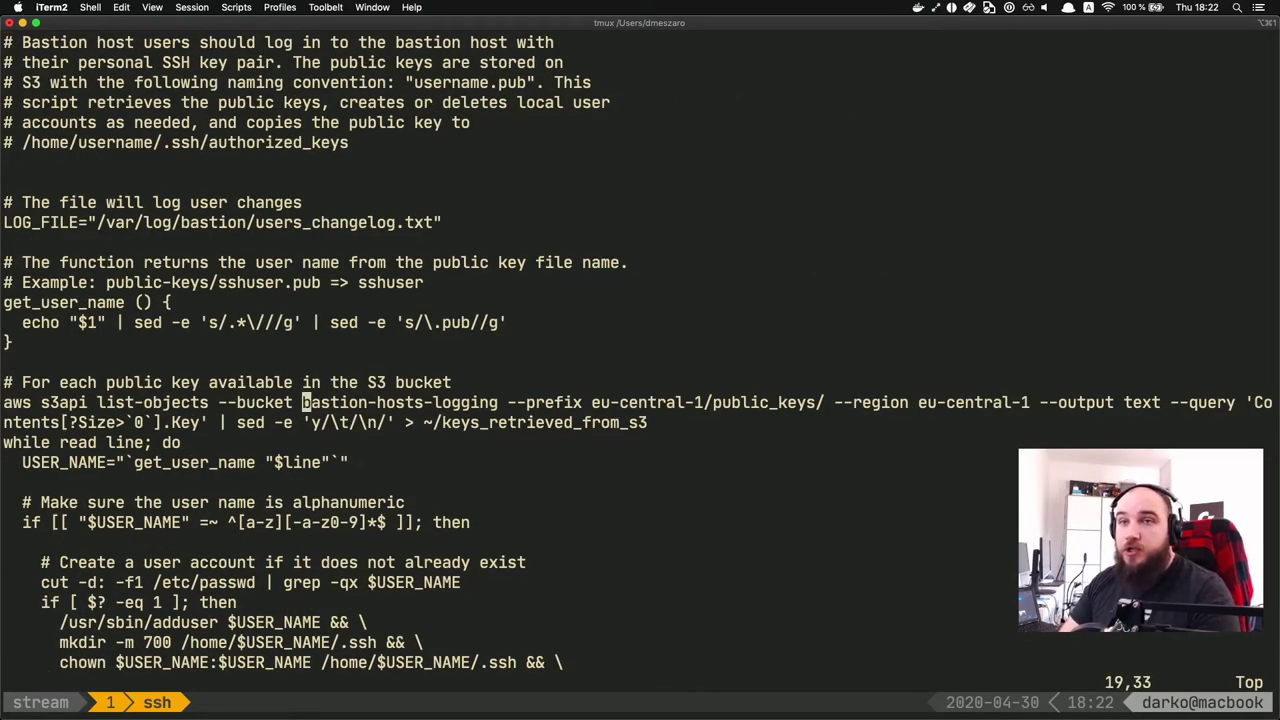
key("w")
key("h")
key("h")
key("h")
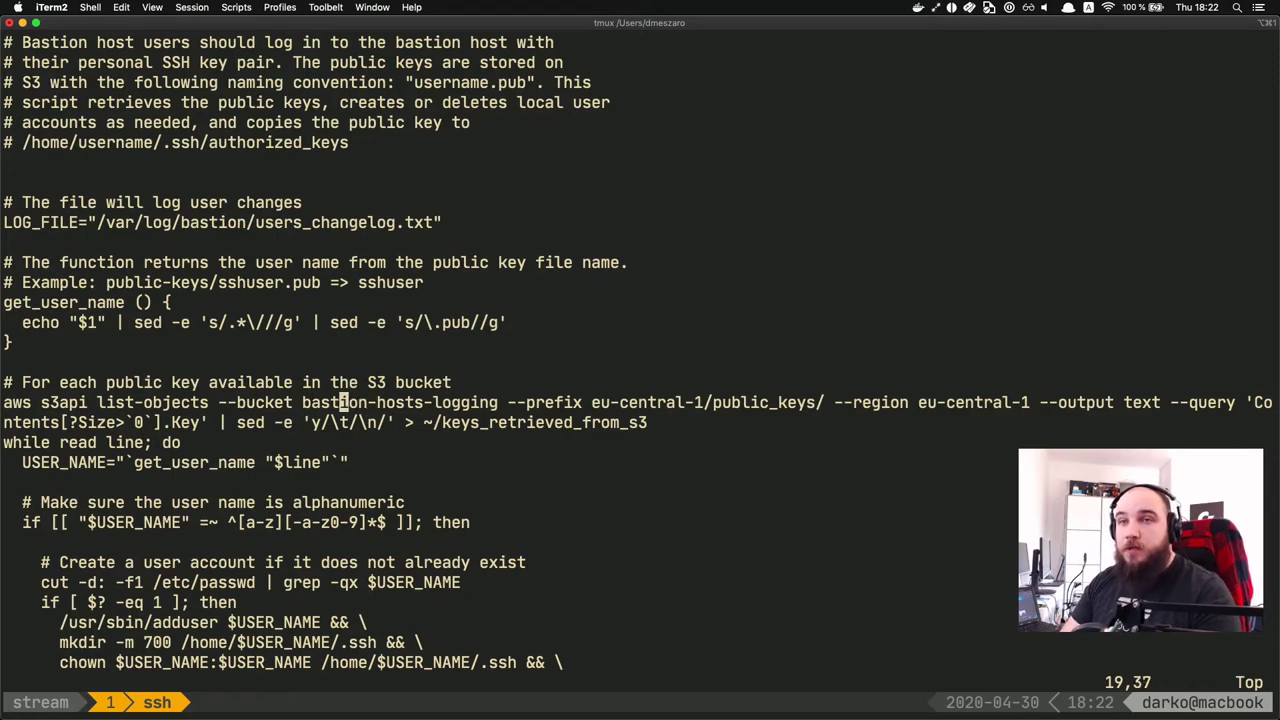
key("w")
key("w")
key("w")
key("w")
key("w")
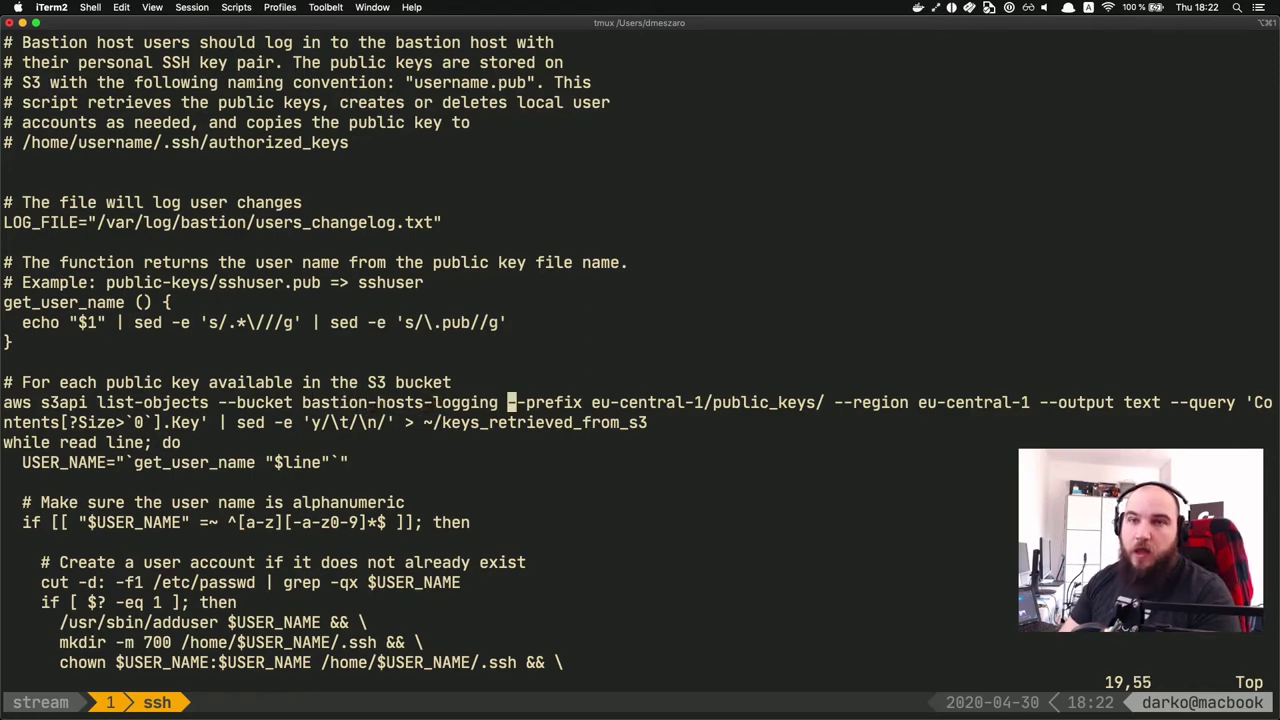
key("h")
key("h")
key("h")
key("h")
key("h")
key("h")
key("h")
key("h")
key("h")
key("h")
key("h")
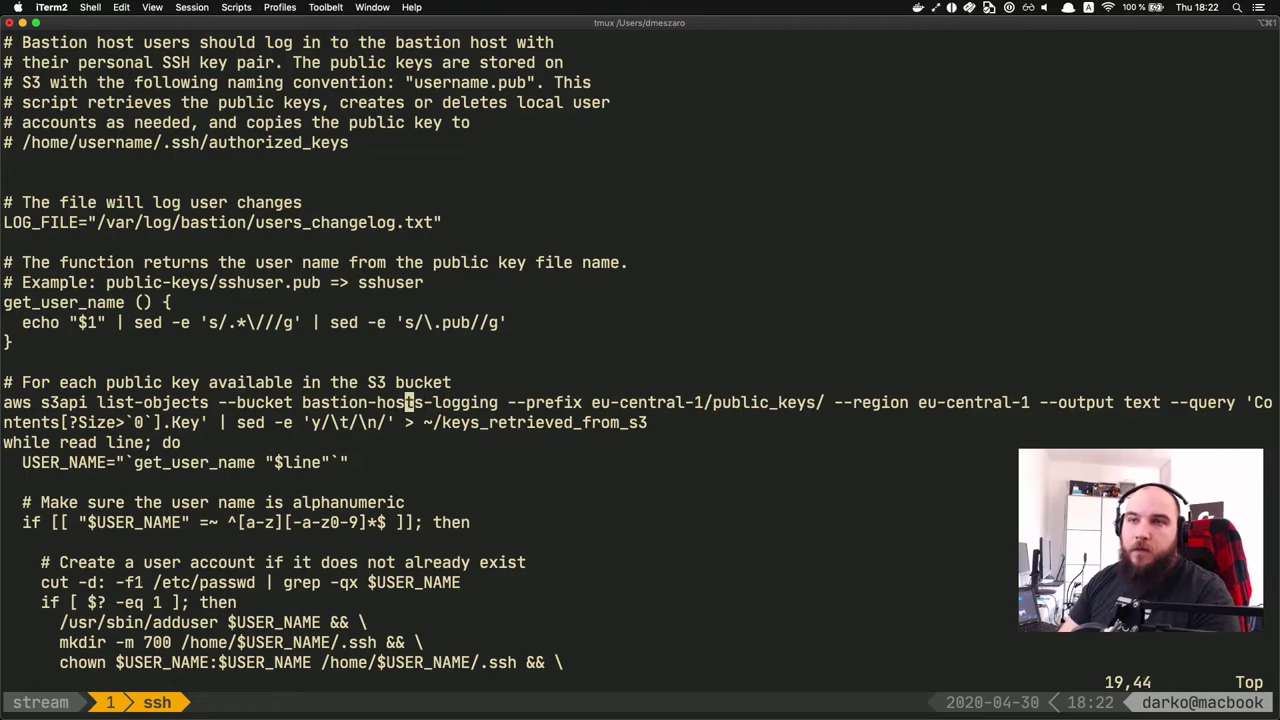
key("h")
key("h")
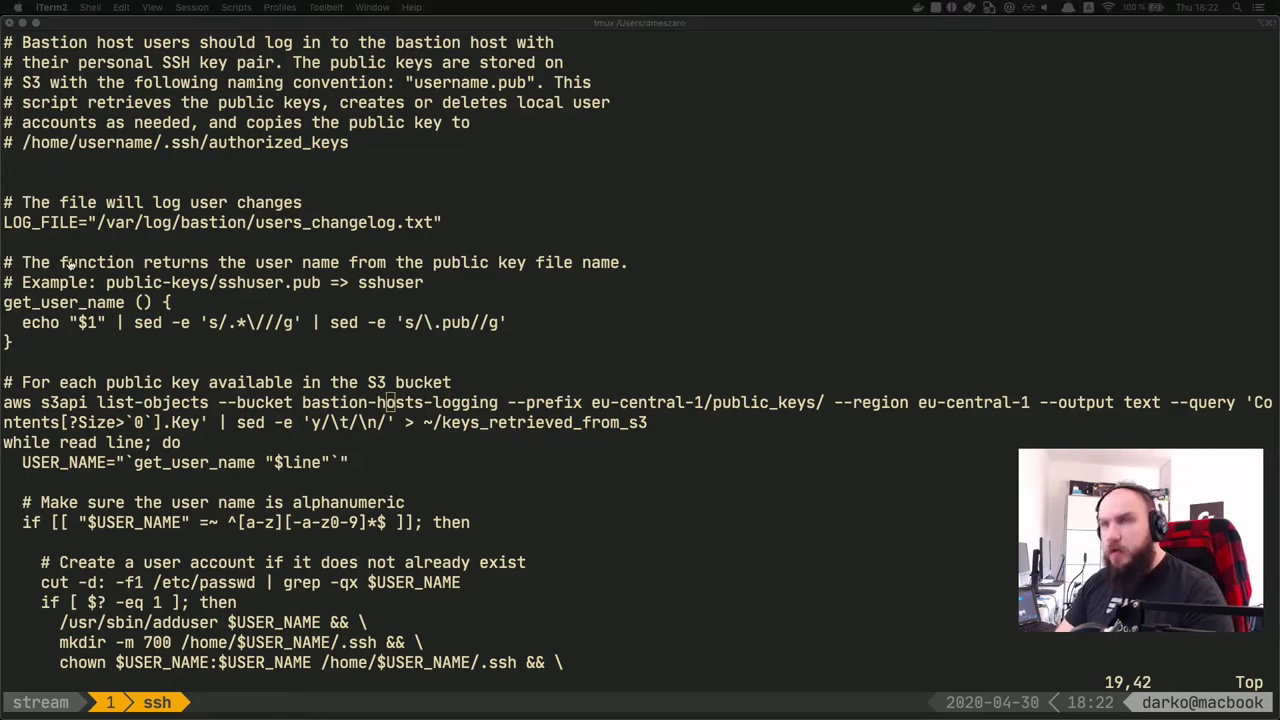
Step: Check the bucket's name in the S3 console in Chrome and return to the terminal
key("super+Tab")
left_click(280, 38)
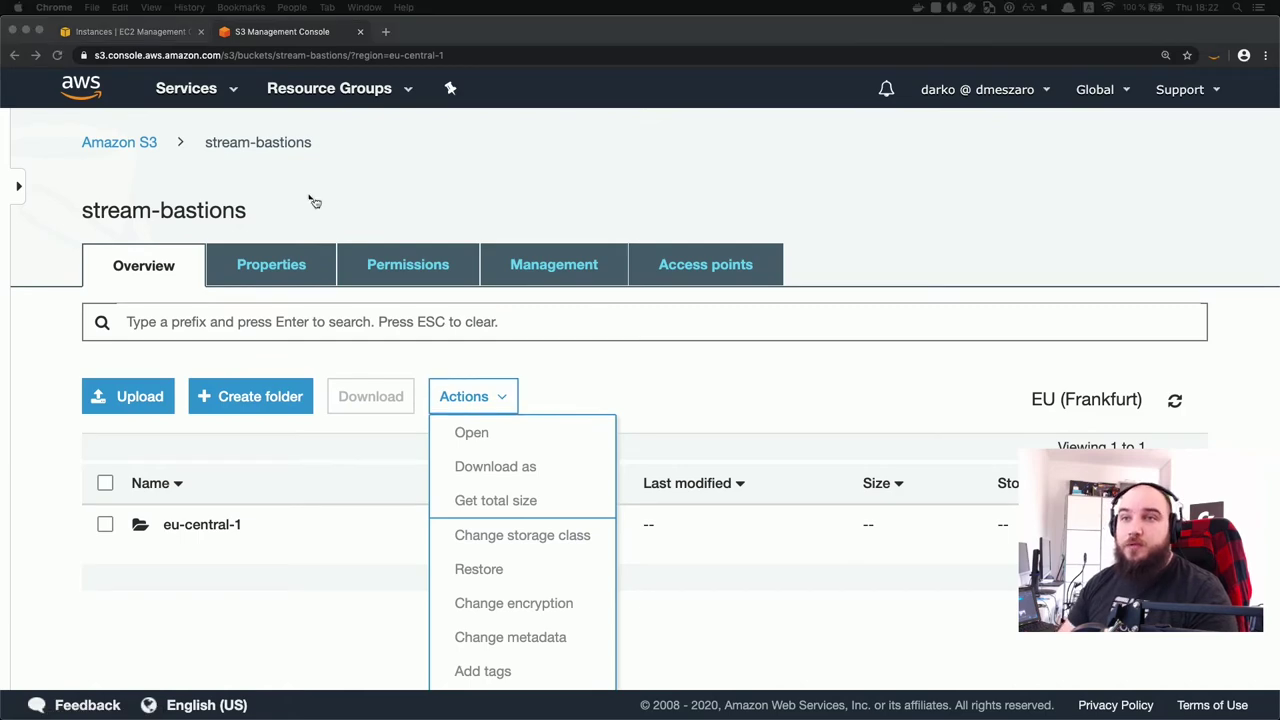
key("super+Tab")
Step: Delete "bastion-hosts" from the bucket name in the aws s3api list-objects command
key("h")
key("h")
key("h")
key("h")
key("h")
key("h")
key("h")
key("h")
key("h")
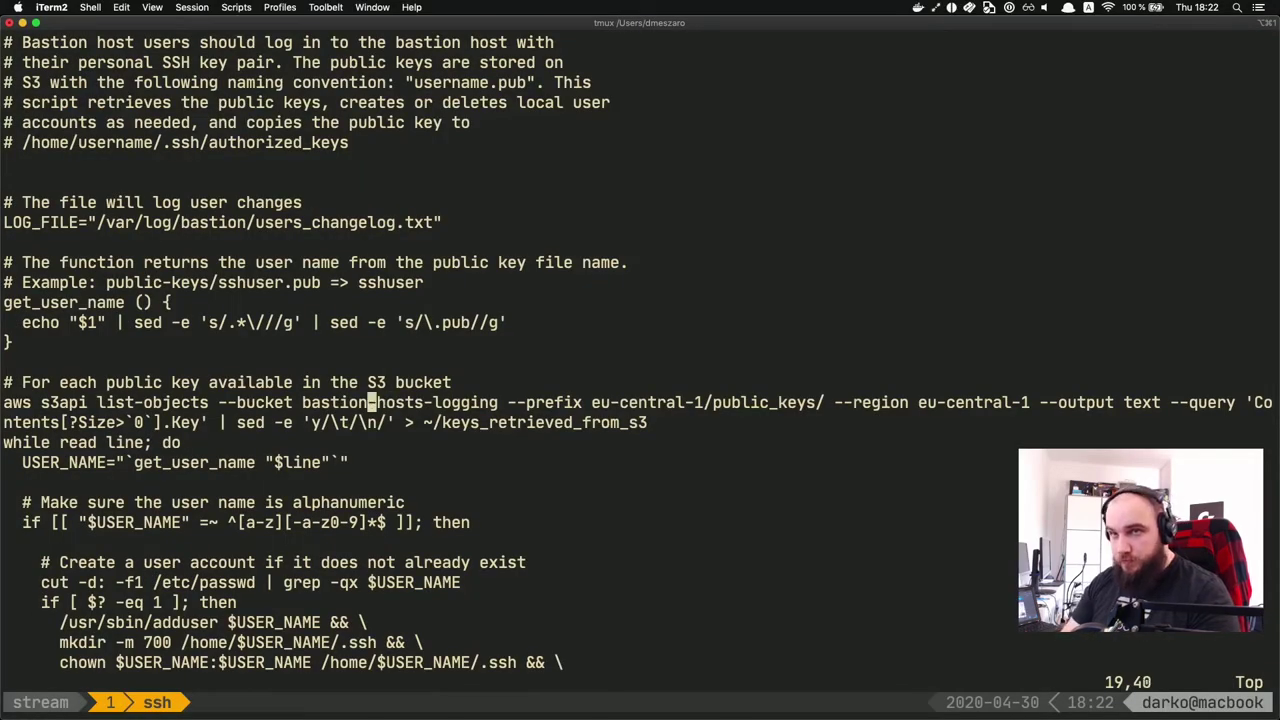
key("x")
key("x")
key("x")
key("x")
key("x")
key("x")
key("x")
key("x")
key("x")
key("x")
key("x")
key("x")
key("x")
key("x")
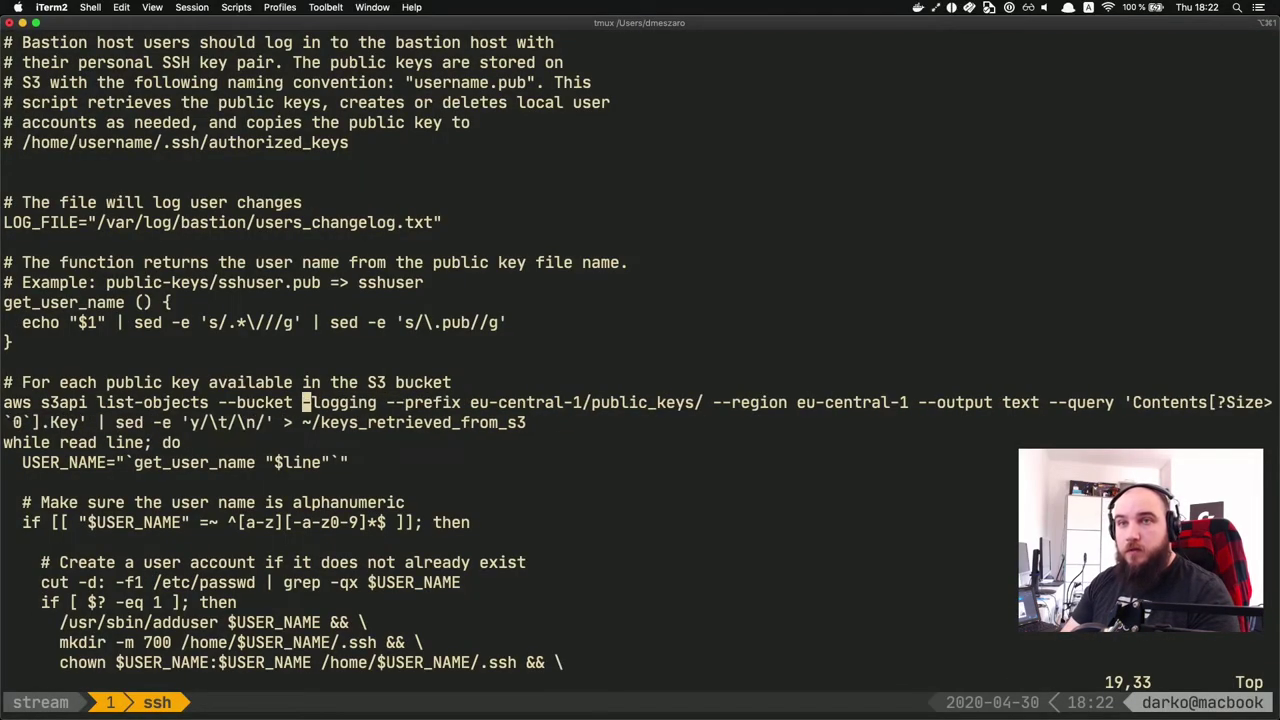
key("d")
key("d")
key("u")
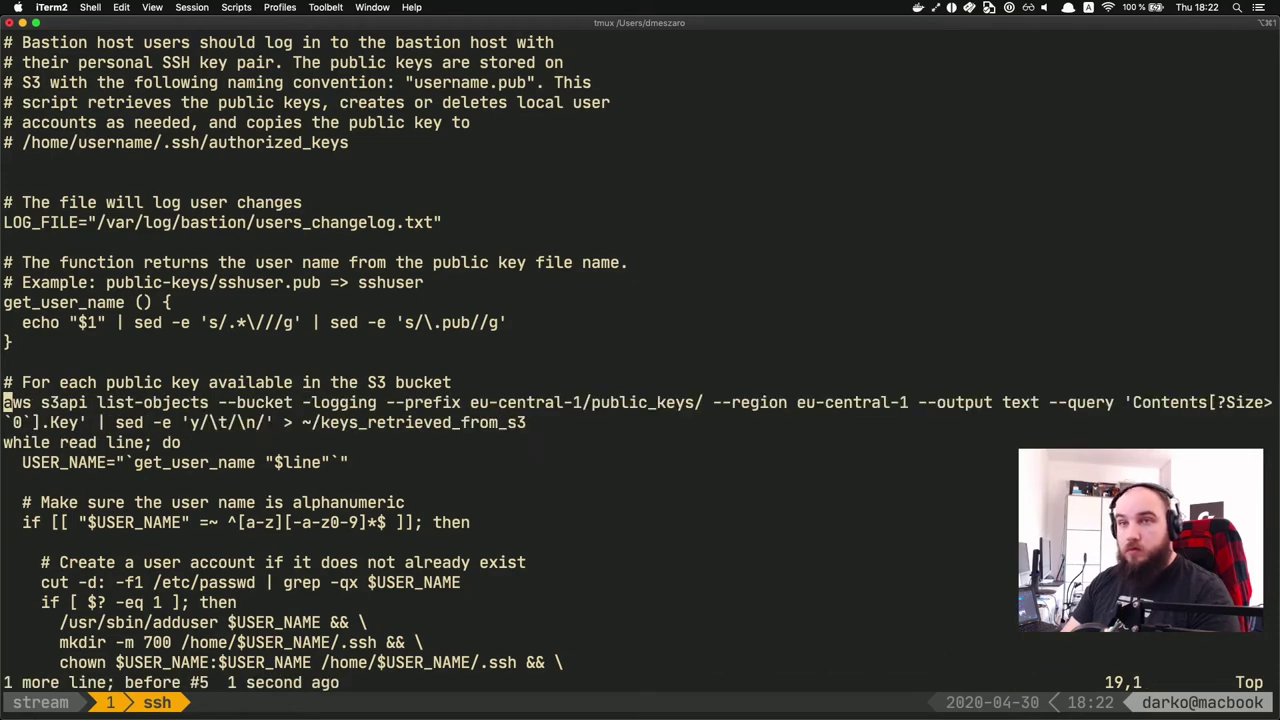
key("w")
key("w")
key("w")
key("w")
key("w")
key("w")
key("w")
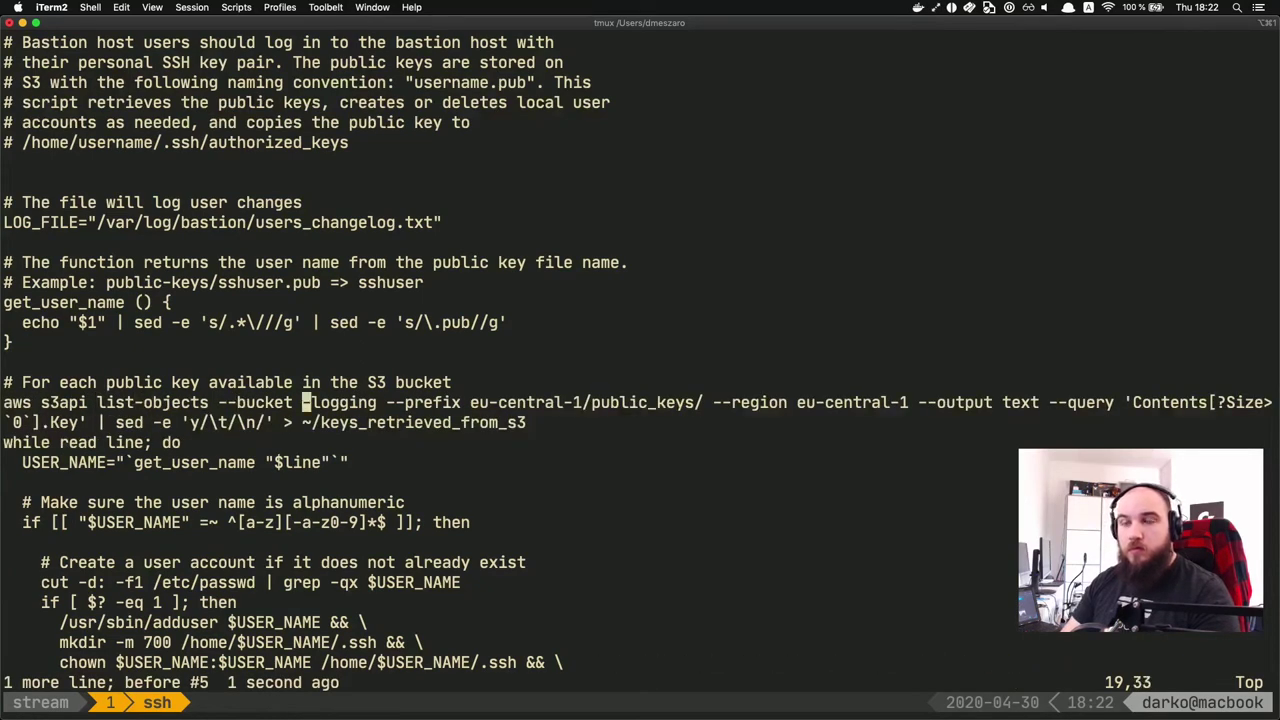
Step: Replace the remaining "-logging" in the list-objects command with the bucket name stream-bastions
key("x")
key("x")
key("x")
key("x")
key("x")
key("x")
key("x")
key("x")
key("x")
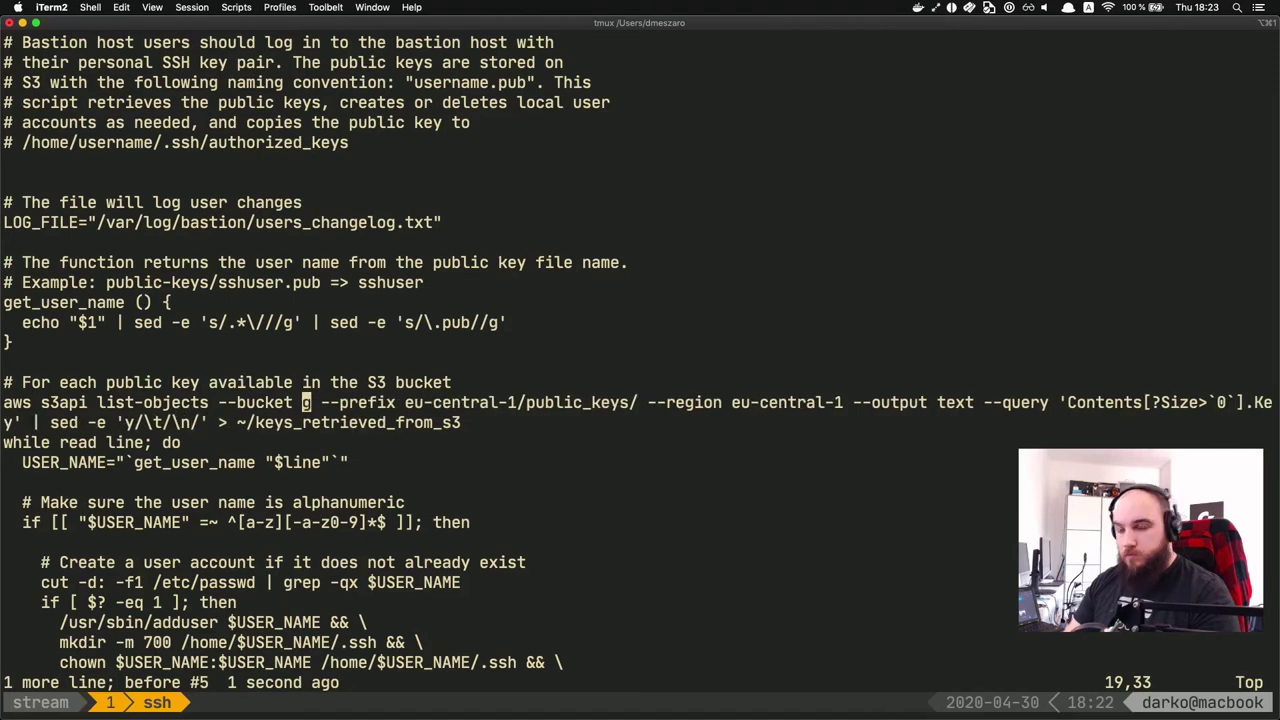
type("istream-bastions")
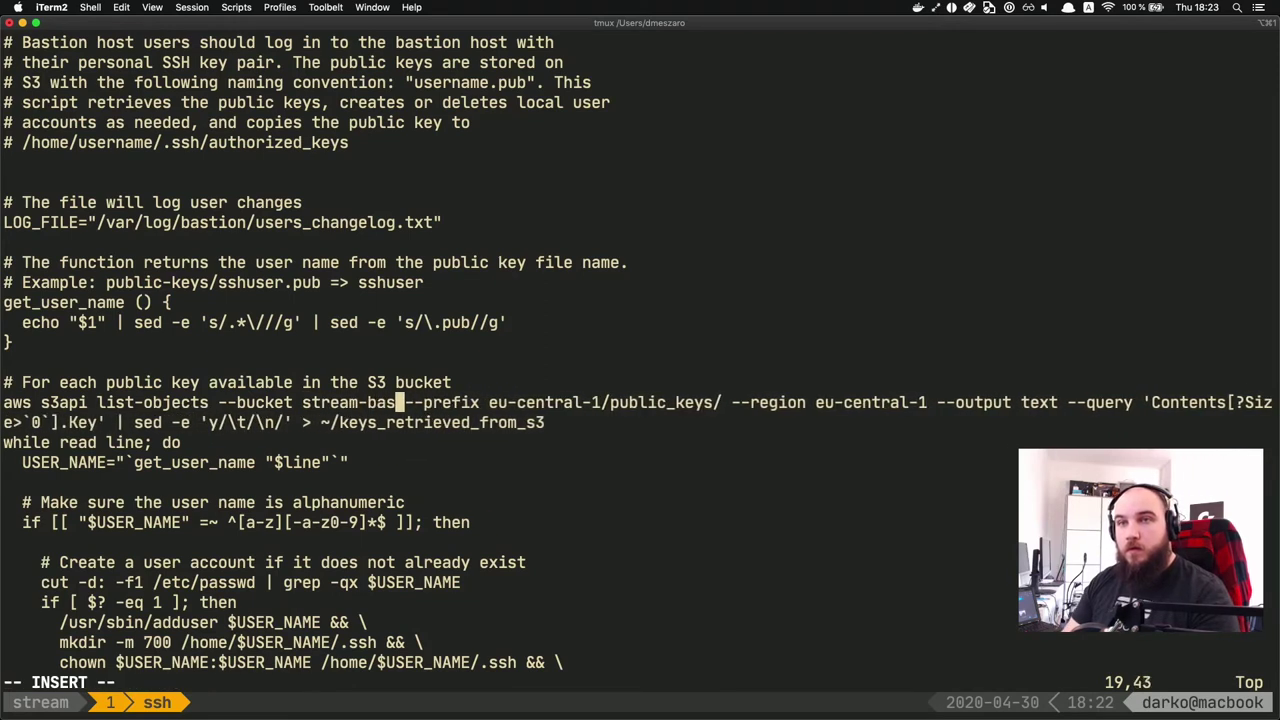
type("/")
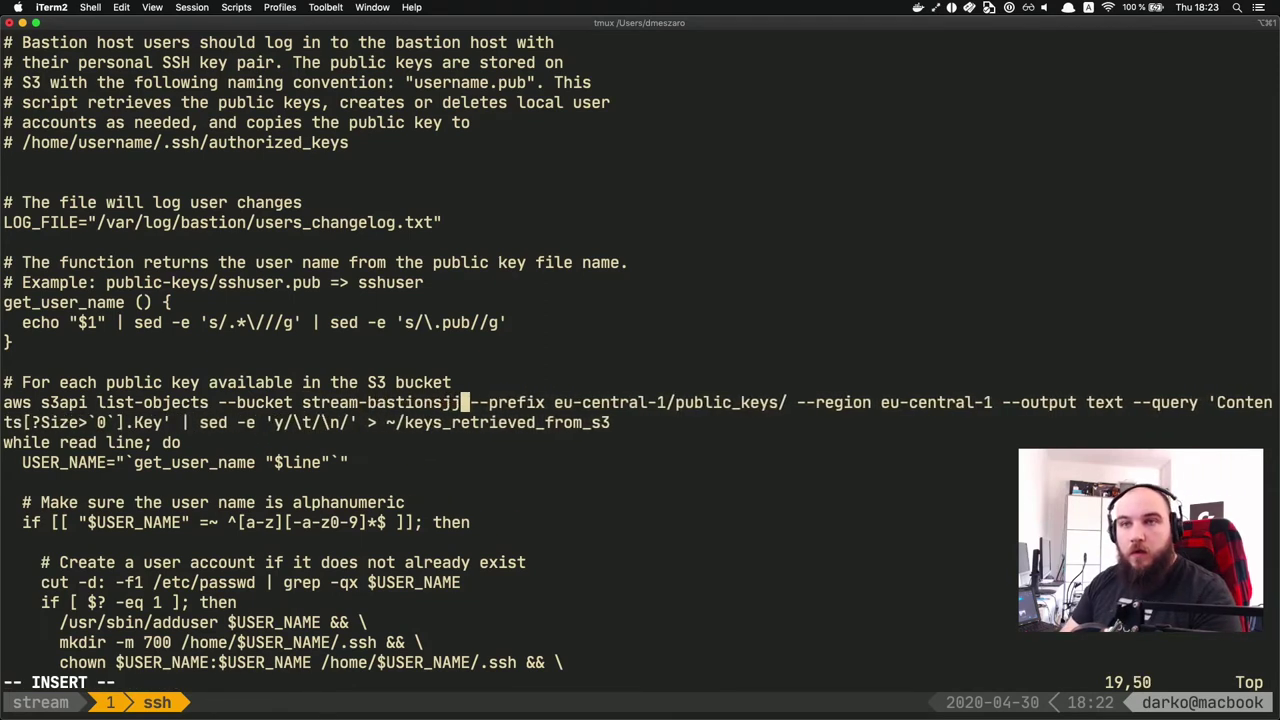
key("BackSpace")
key("Escape")
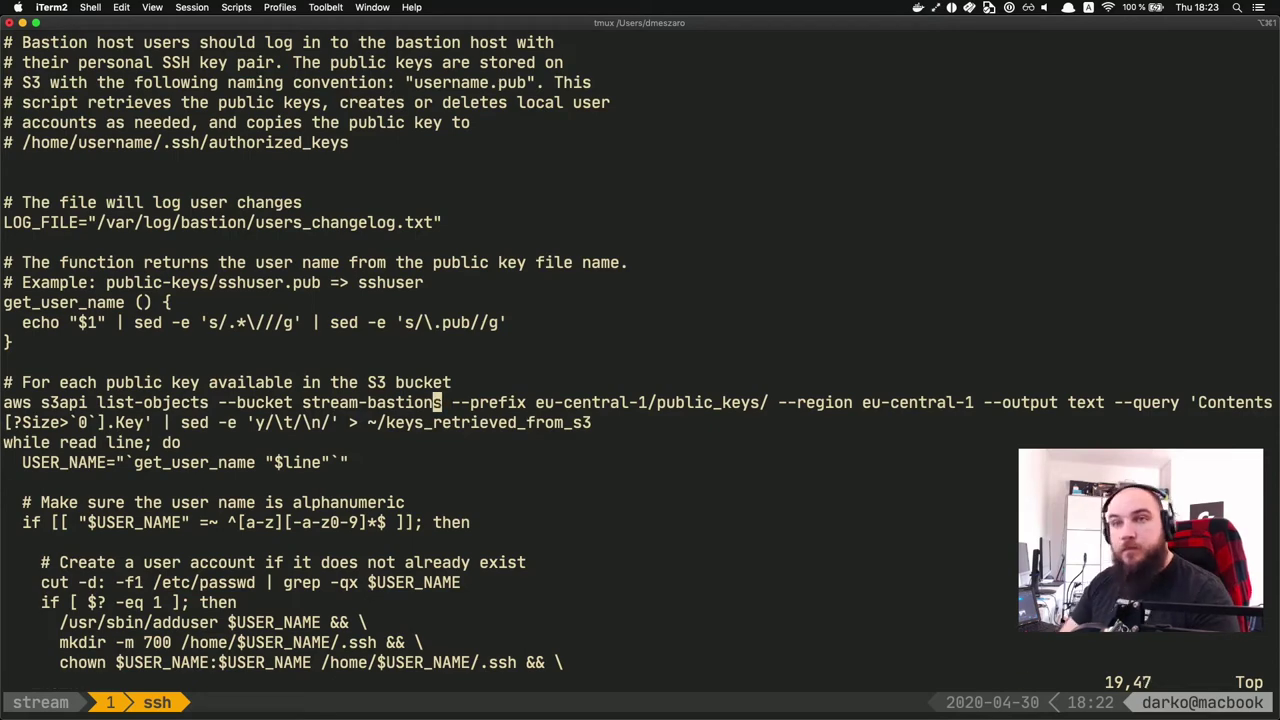
Step: Review the user creation section of the script down to the aws s3 cp command that copies the public key
key("j")
key("j")
key("j")
key("j")
key("j")
key("j")
key("j")
key("j")
key("j")
key("j")
key("j")
key("j")
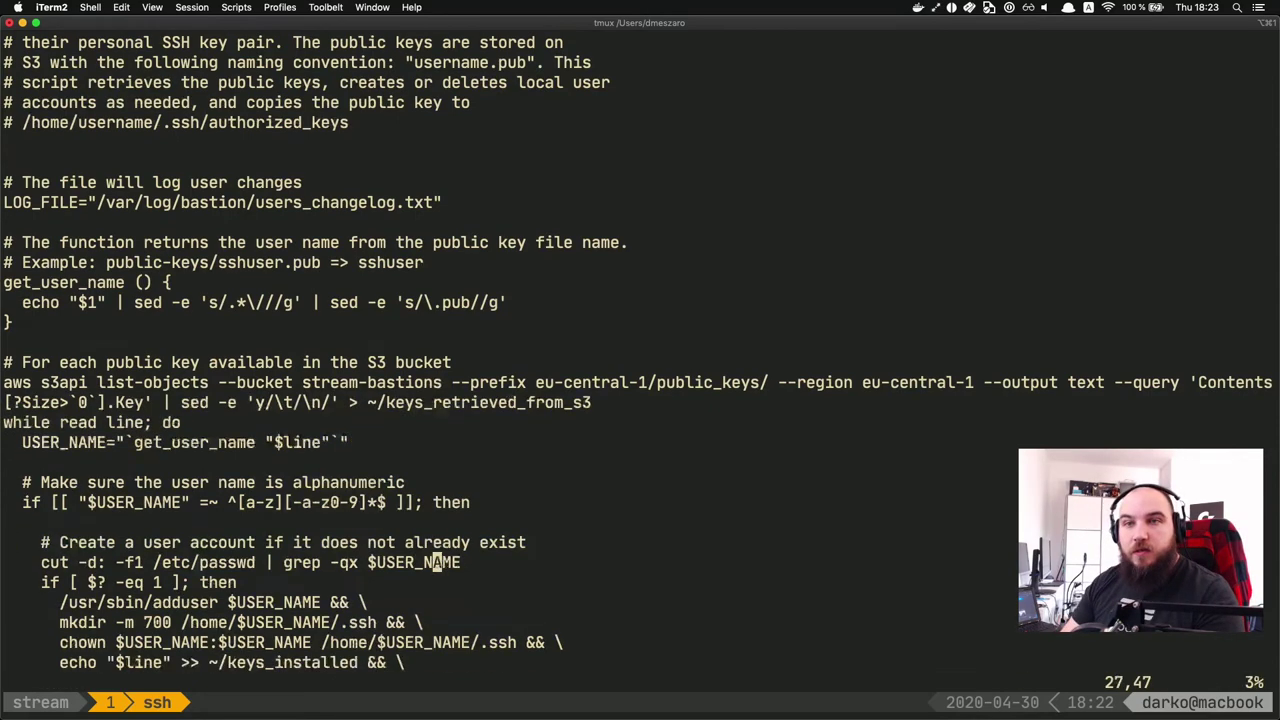
key("j")
key("j")
key("j")
key("j")
key("j")
key("j")
key("j")
key("j")
key("j")
key("j")
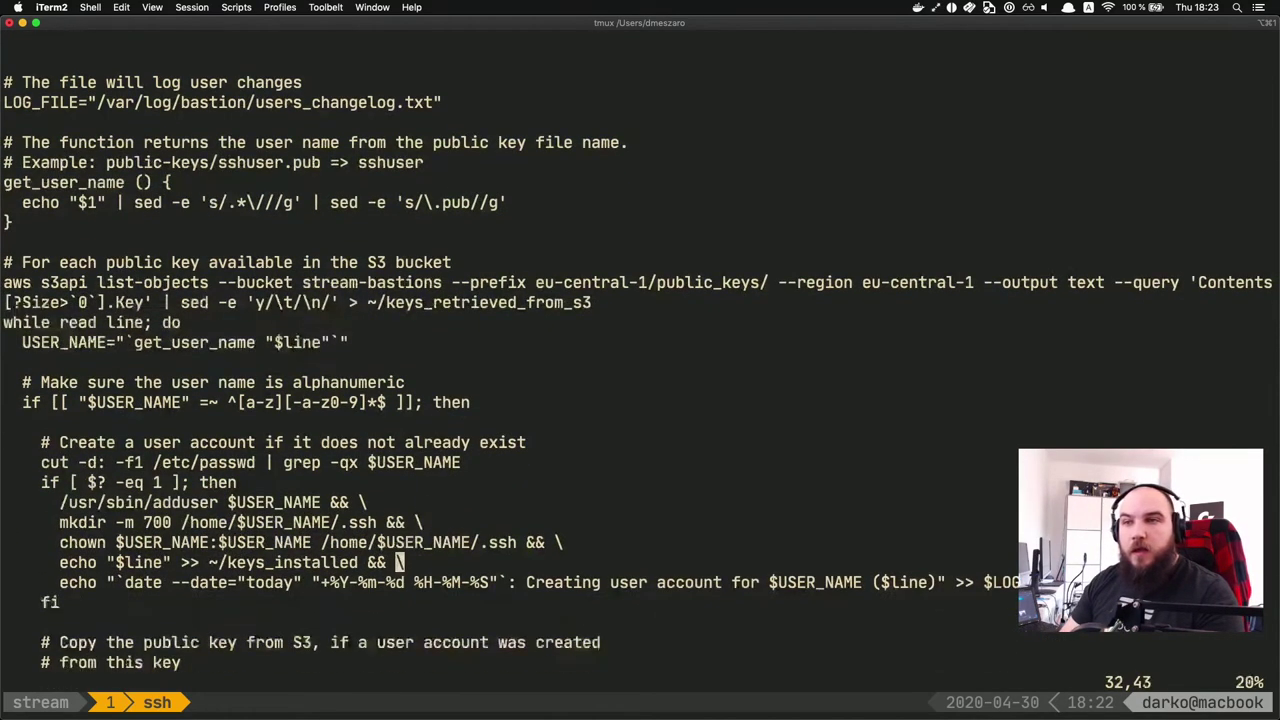
key("j")
key("k")
key("k")
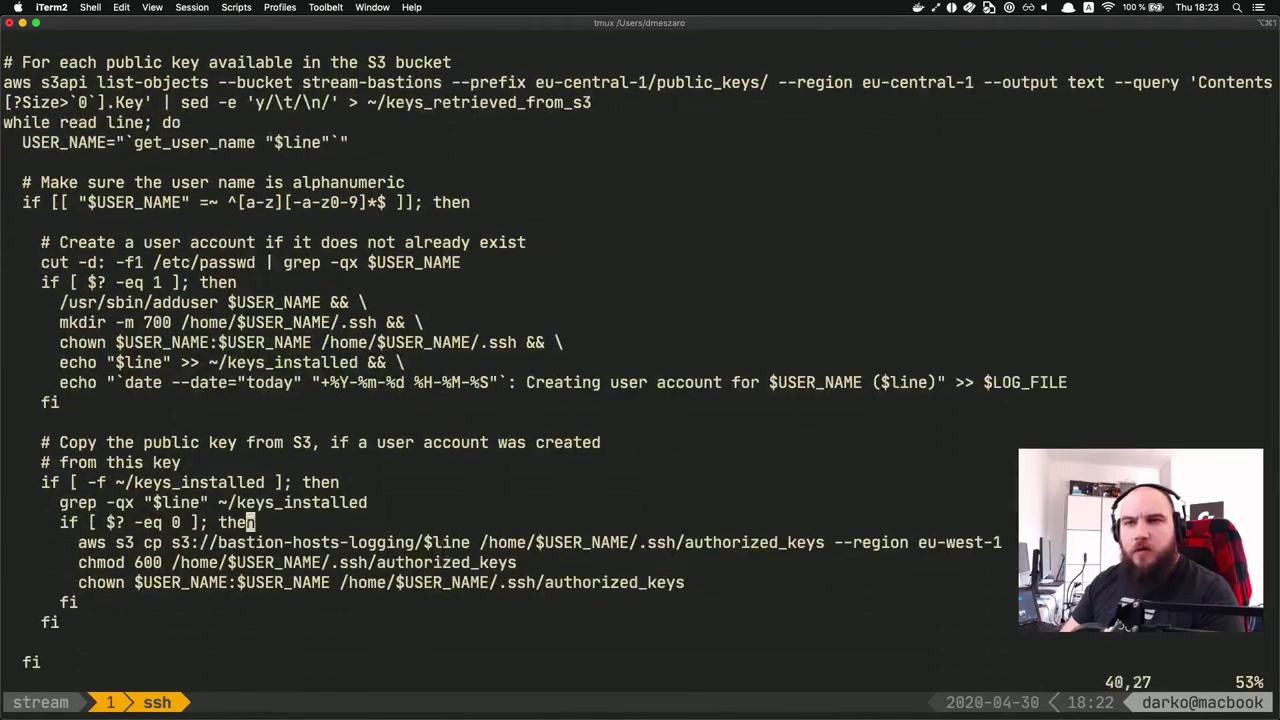
Step: Delete "-hosts-logging" from the bucket name in the aws s3 cp command
key("j")
key("b")
key("b")
key("b")
key("b")
key("b")
key("b")
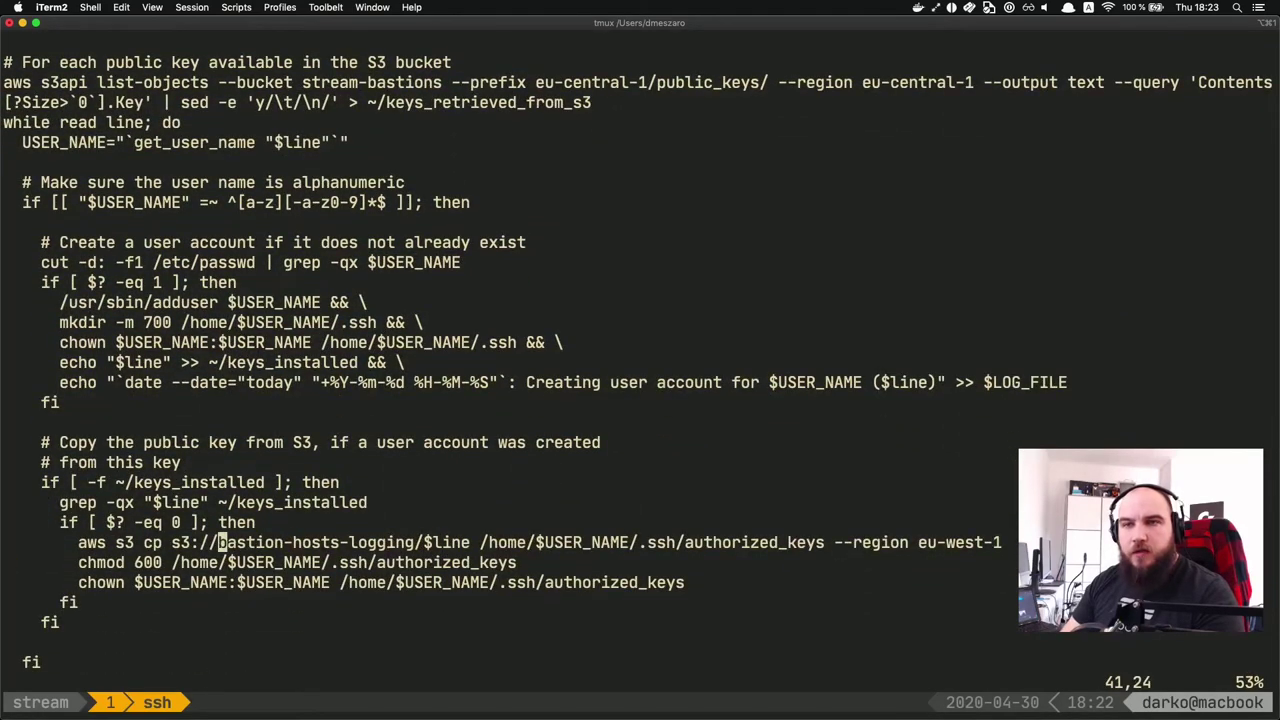
key("l")
key("l")
key("l")
key("l")
key("l")
key("l")
key("l")
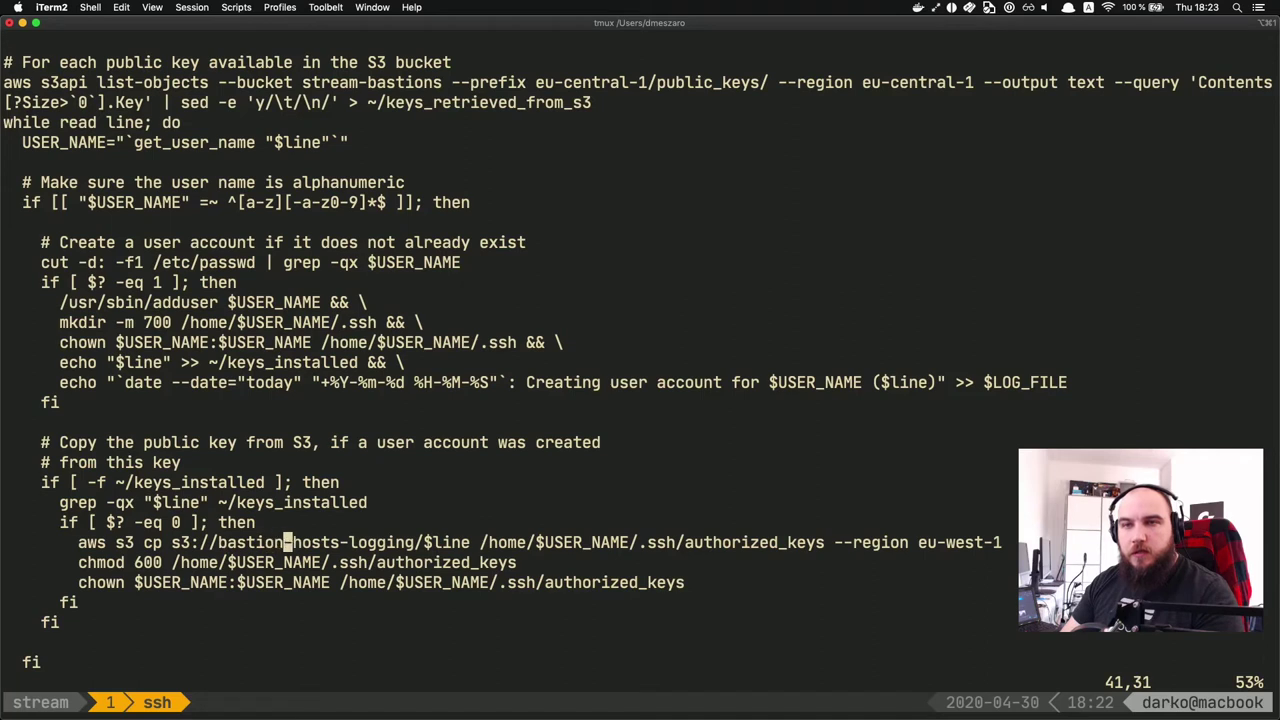
key("x")
key("x")
key("x")
key("x")
key("x")
key("x")
key("x")
key("x")
key("x")
key("x")
key("x")
key("x")
key("x")
key("x")
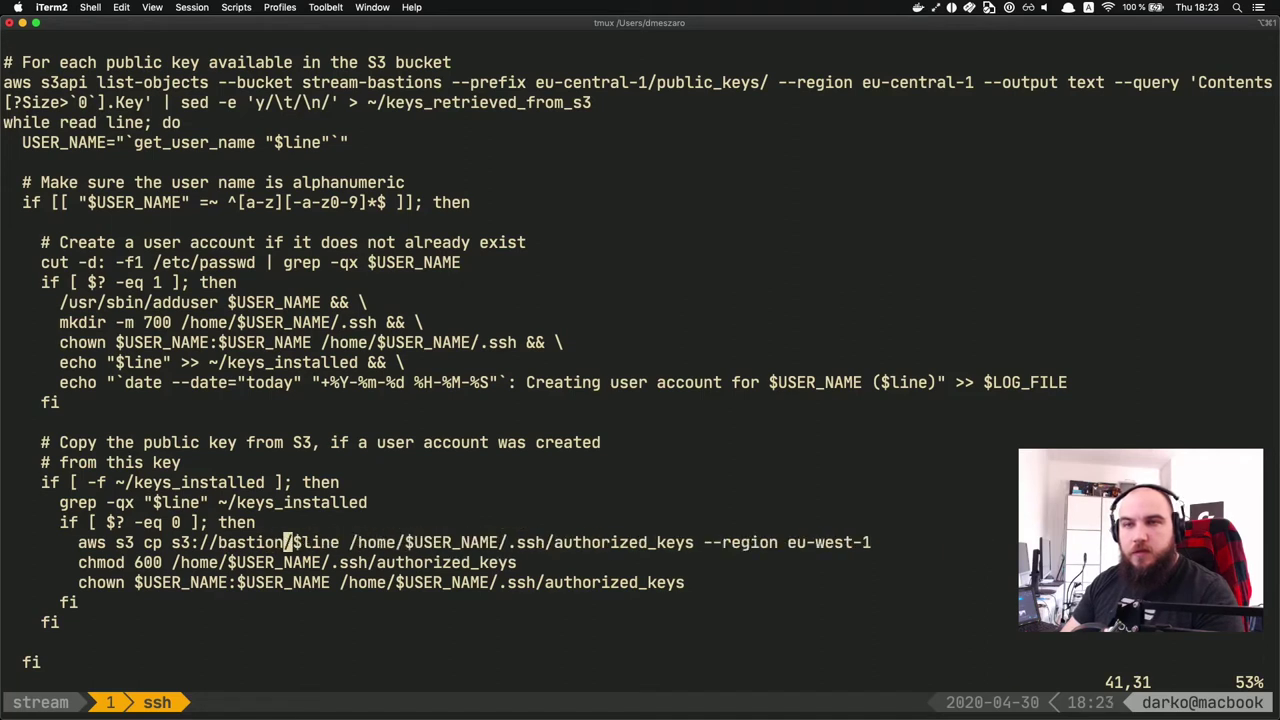
Step: Complete the bucket name in the aws s3 cp command so it reads stream-bastions
type("hasjj")
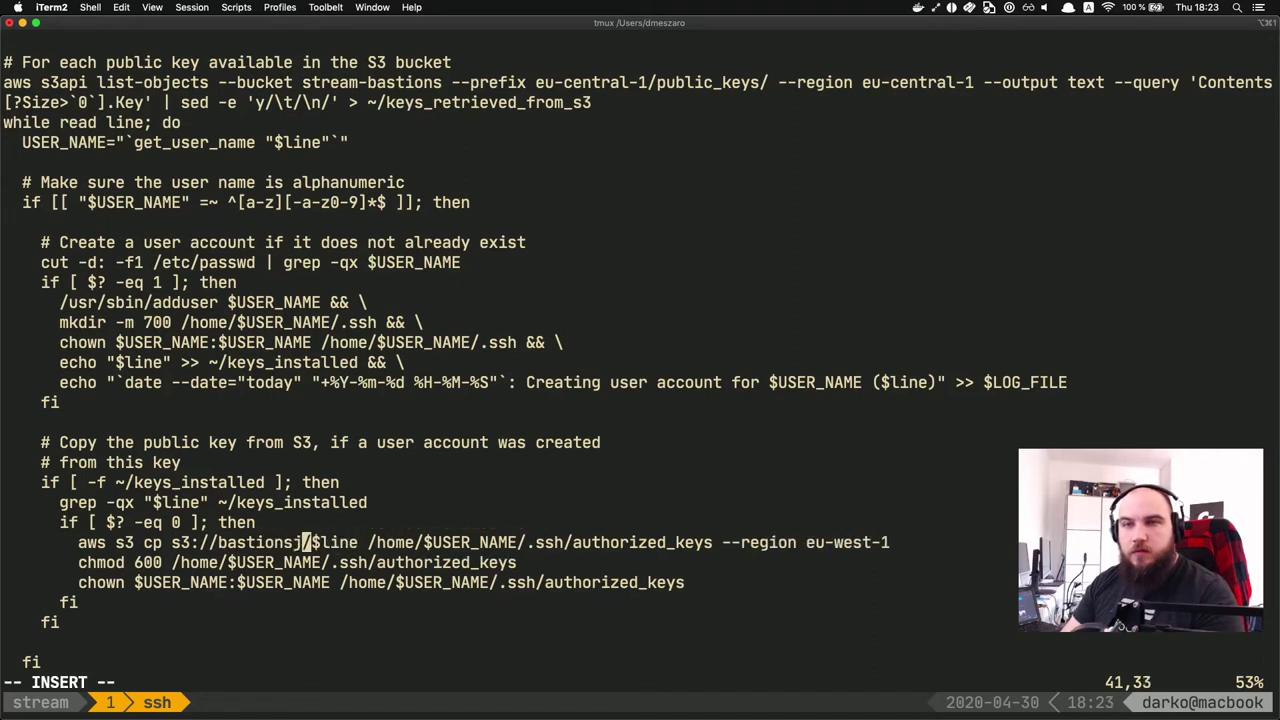
key("BackSpace")
key("BackSpace")
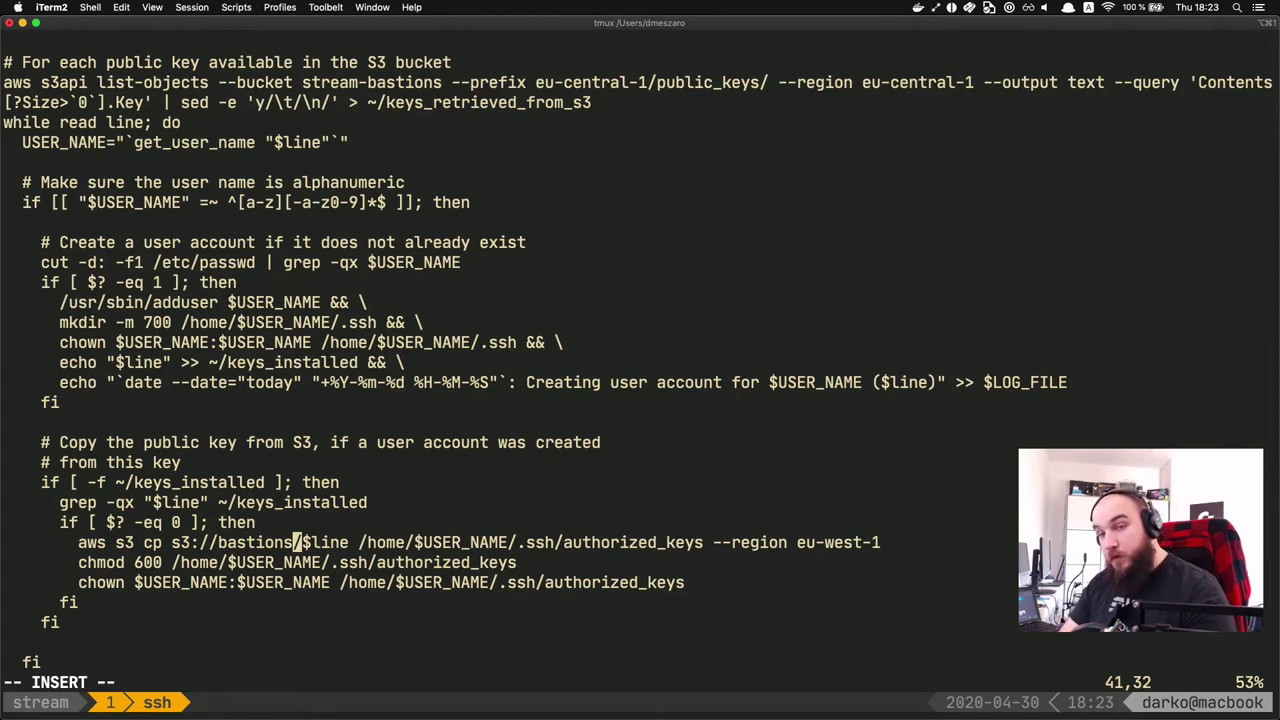
key("Escape")
key("h")
key("h")
key("h")
key("h")
key("h")
key("h")
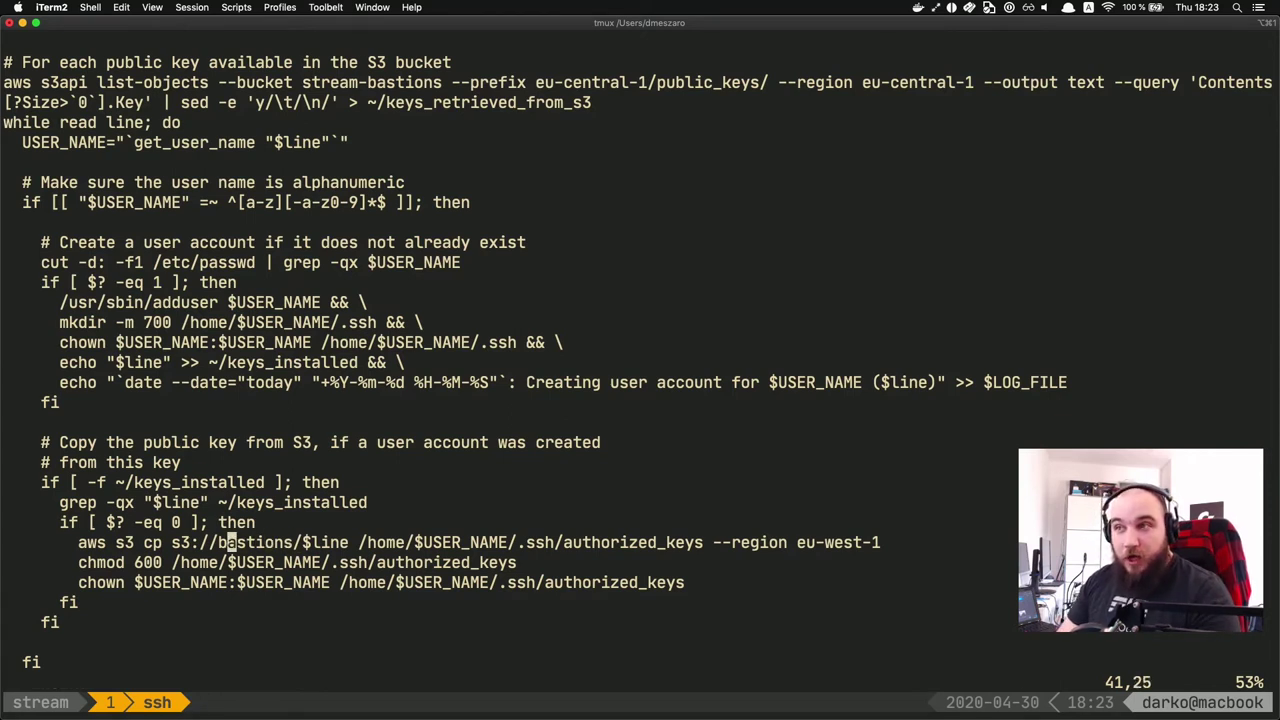
key("h")
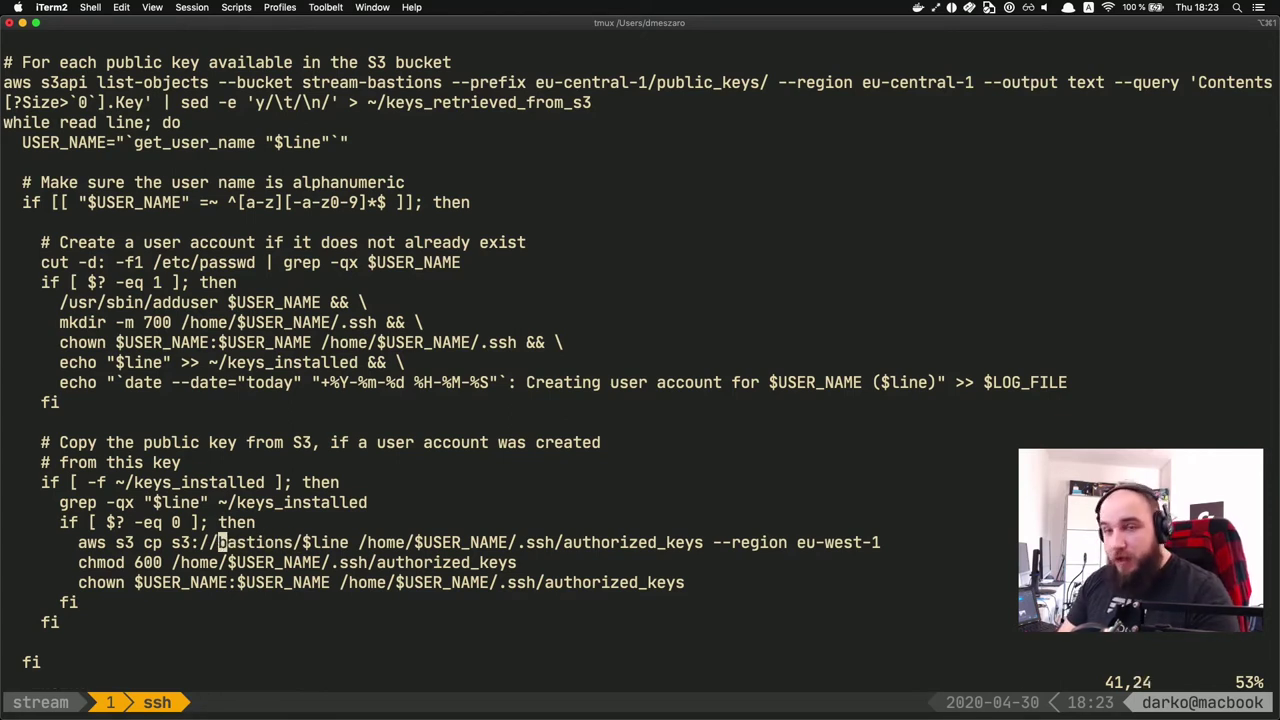
type("istream-")
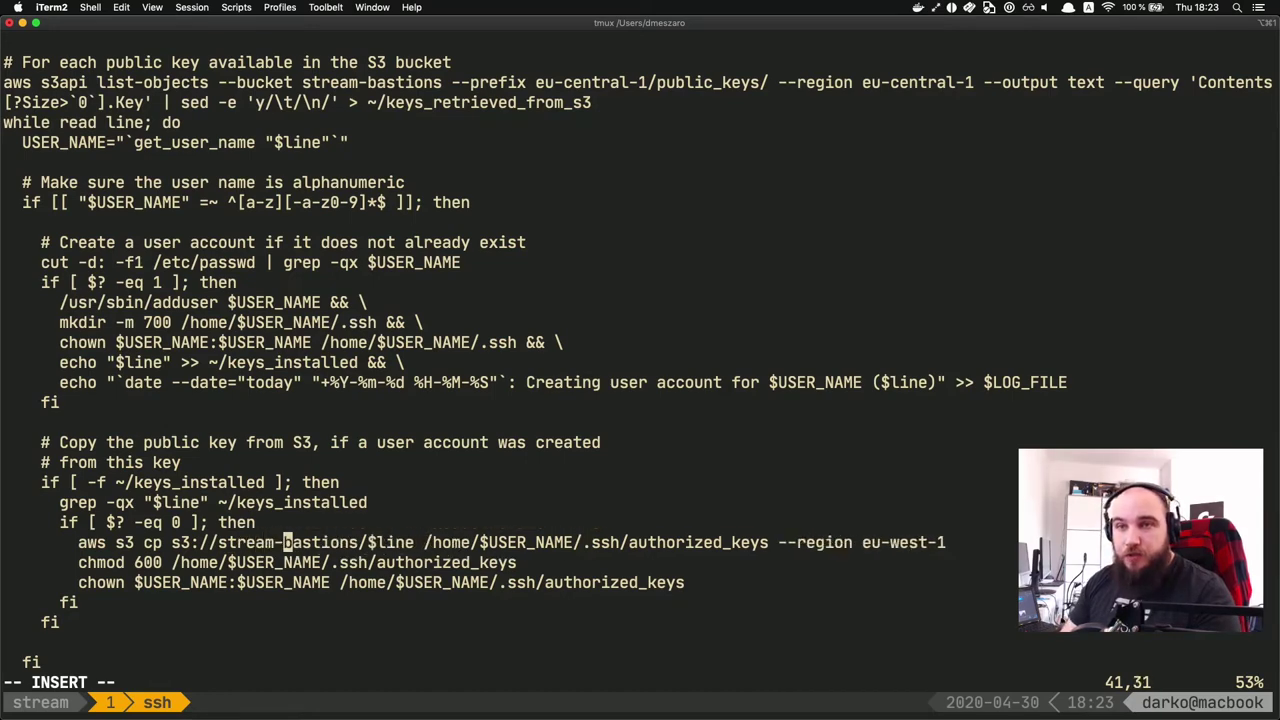
key("Escape")
type("j")
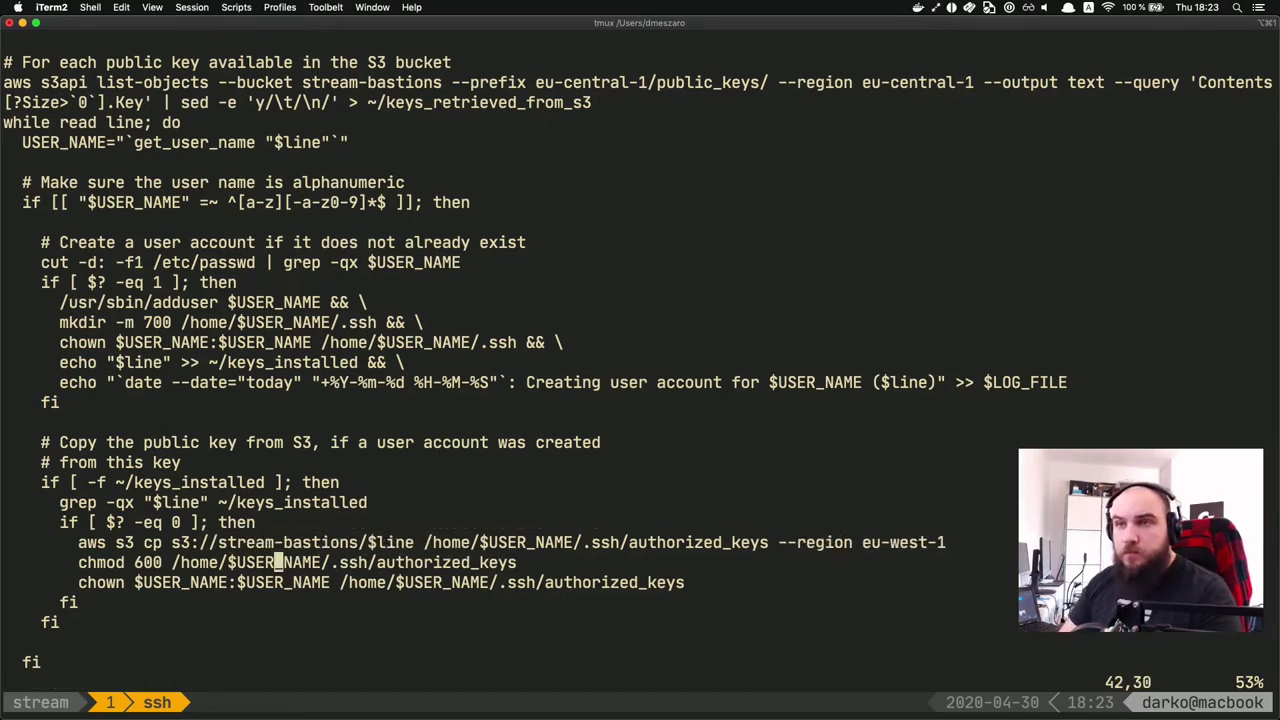
Step: Search the script for "bucket" and cycle through the matches to look for other bucket references
type("/bucket")
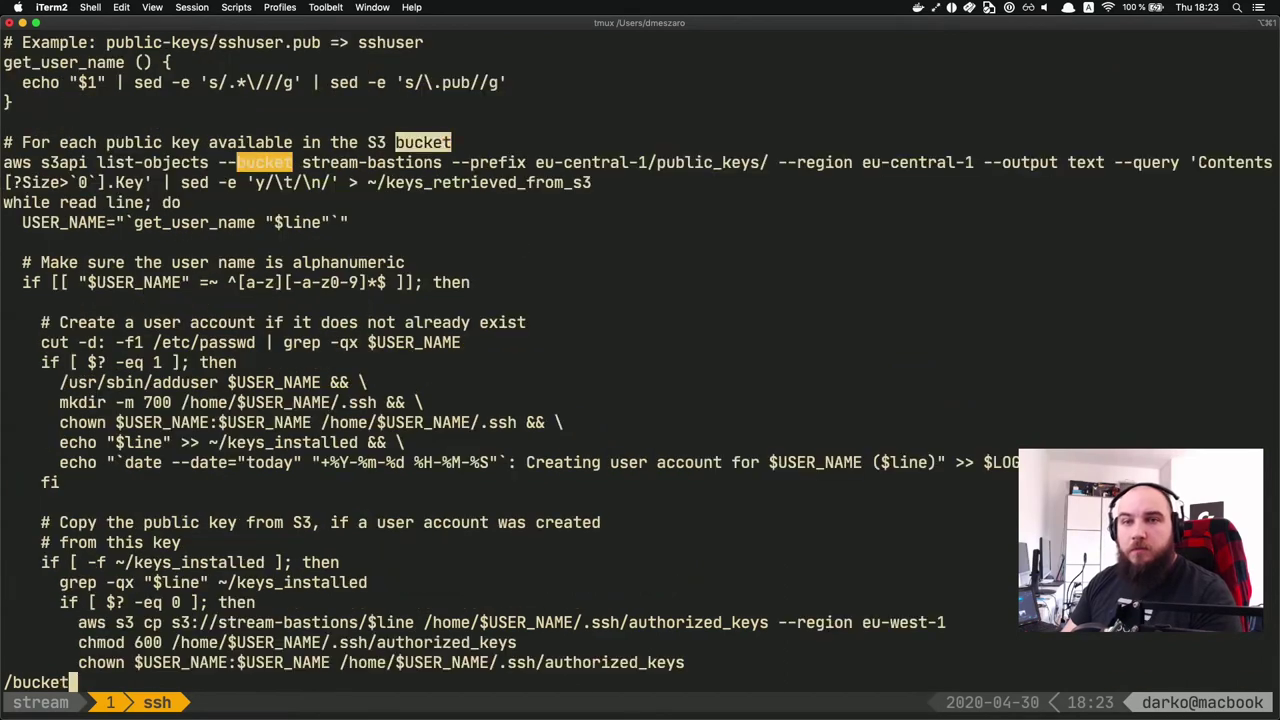
key("Return")
key("n")
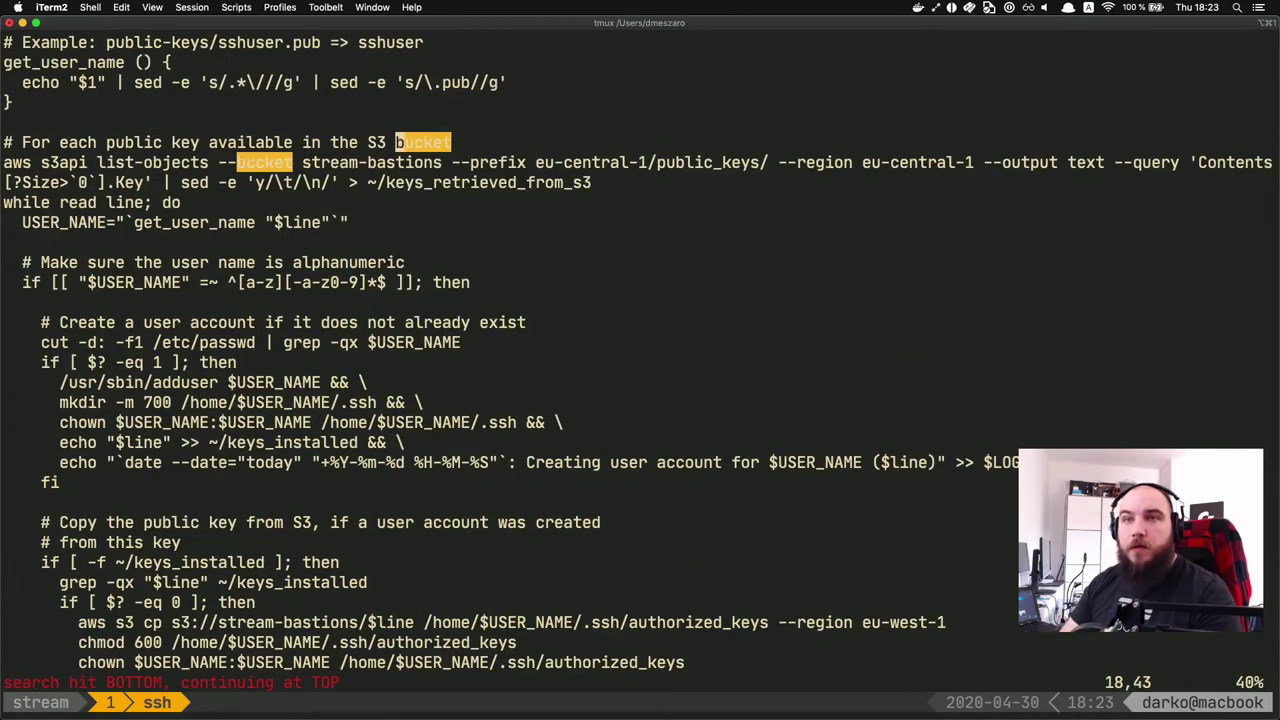
key("n")
key("n")
key("n")
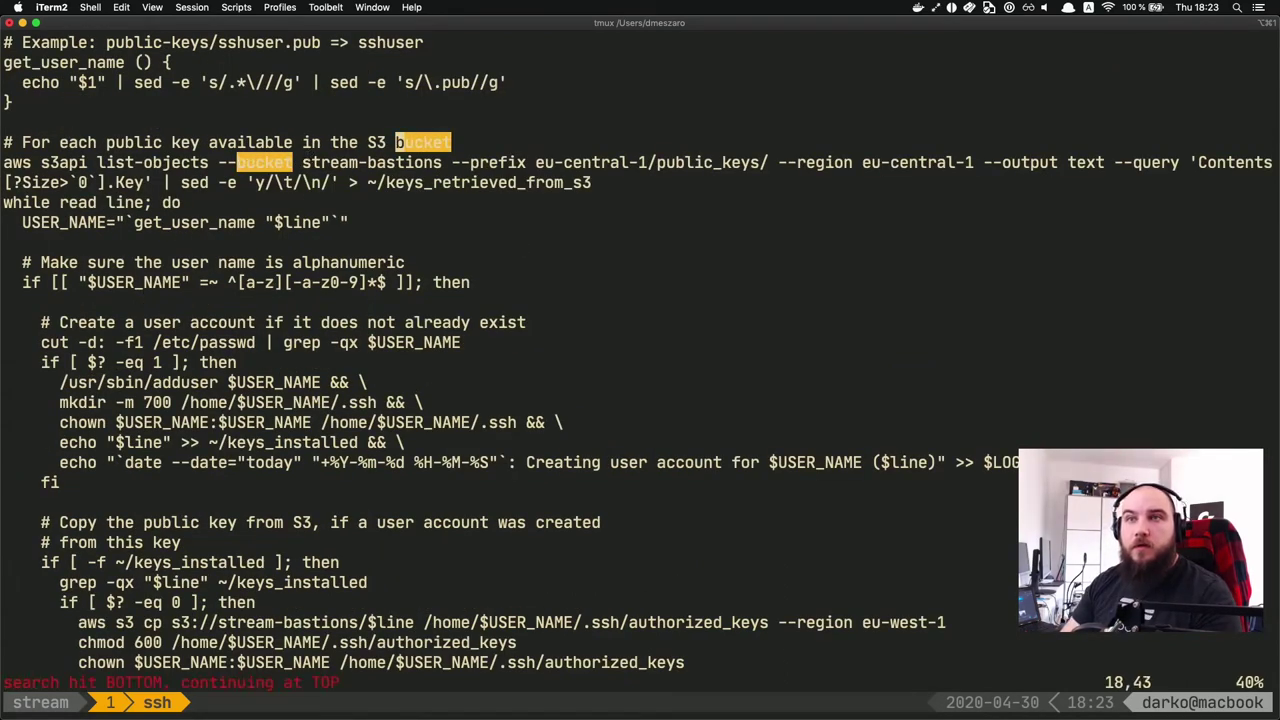
Step: Search the script for "s3" and step through every match to check the bucket references
type("/stream")
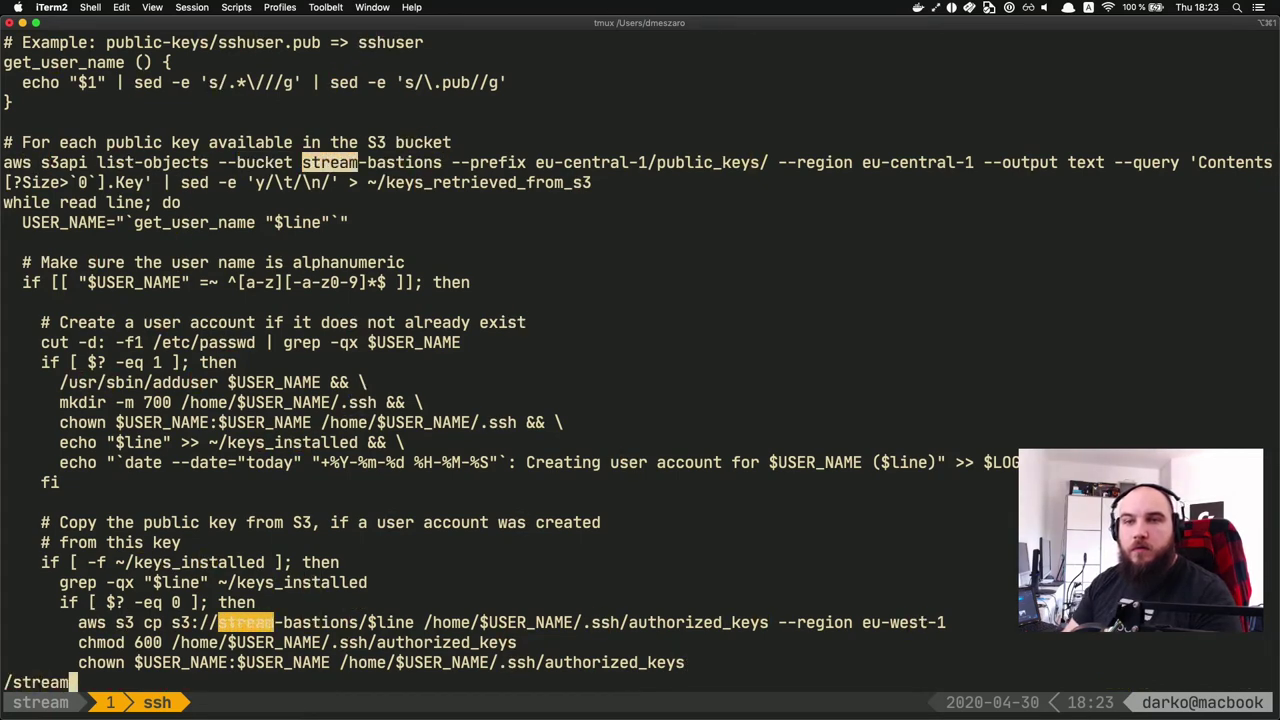
key("BackSpace")
key("BackSpace")
key("BackSpace")
key("BackSpace")
key("BackSpace")
type("3")
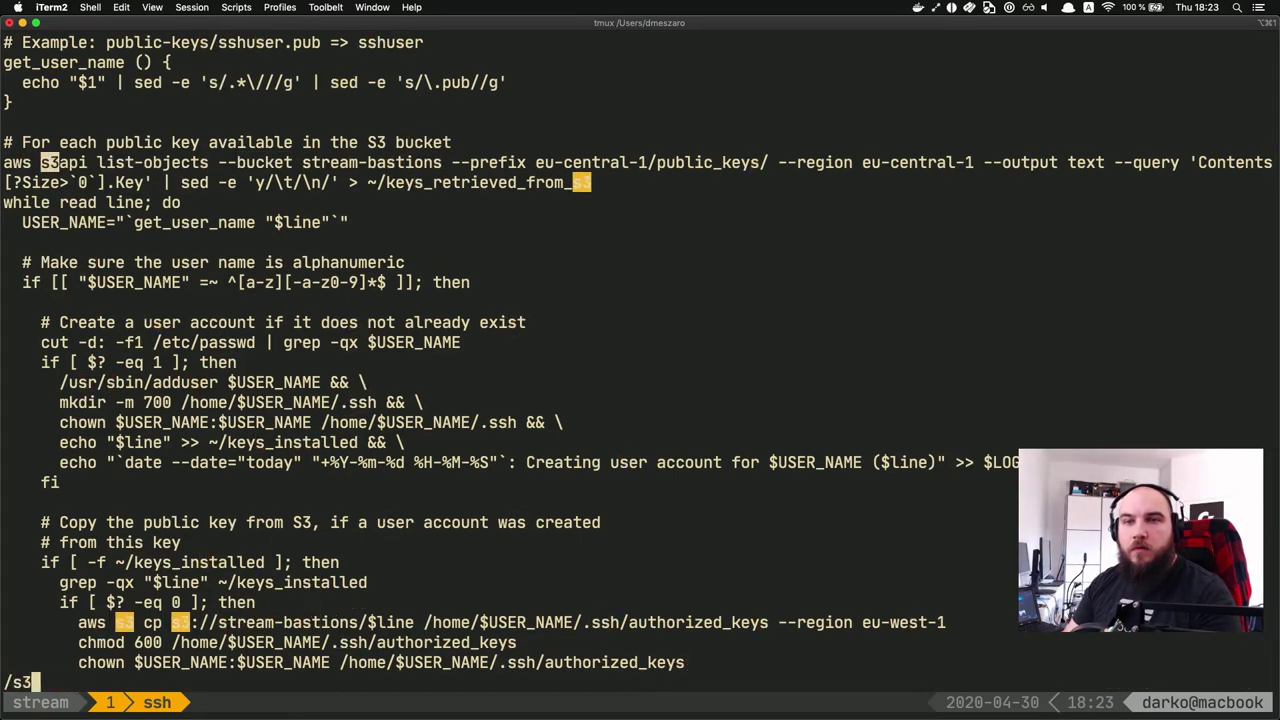
key("Return")
key("n")
key("n")
key("n")
key("n")
key("n")
key("n")
key("n")
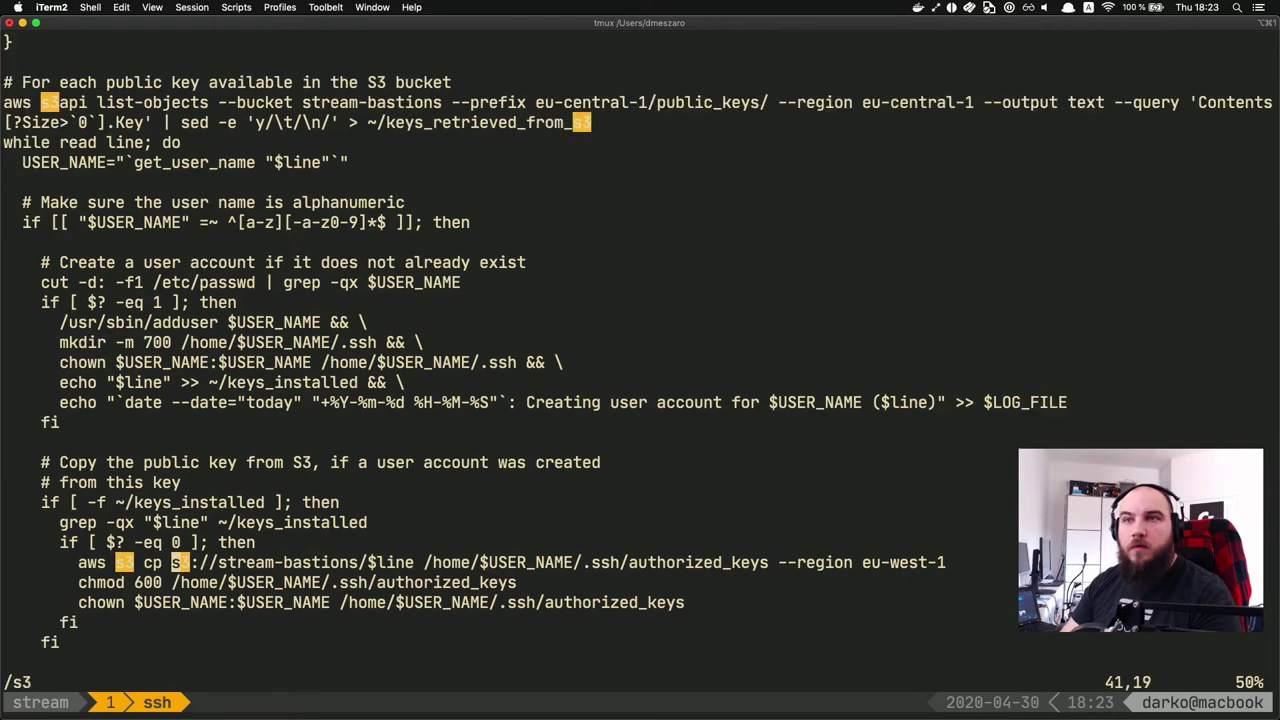
key("n")
Step: Review the script from the list-objects command back up to its opening comments
key("k")
key("k")
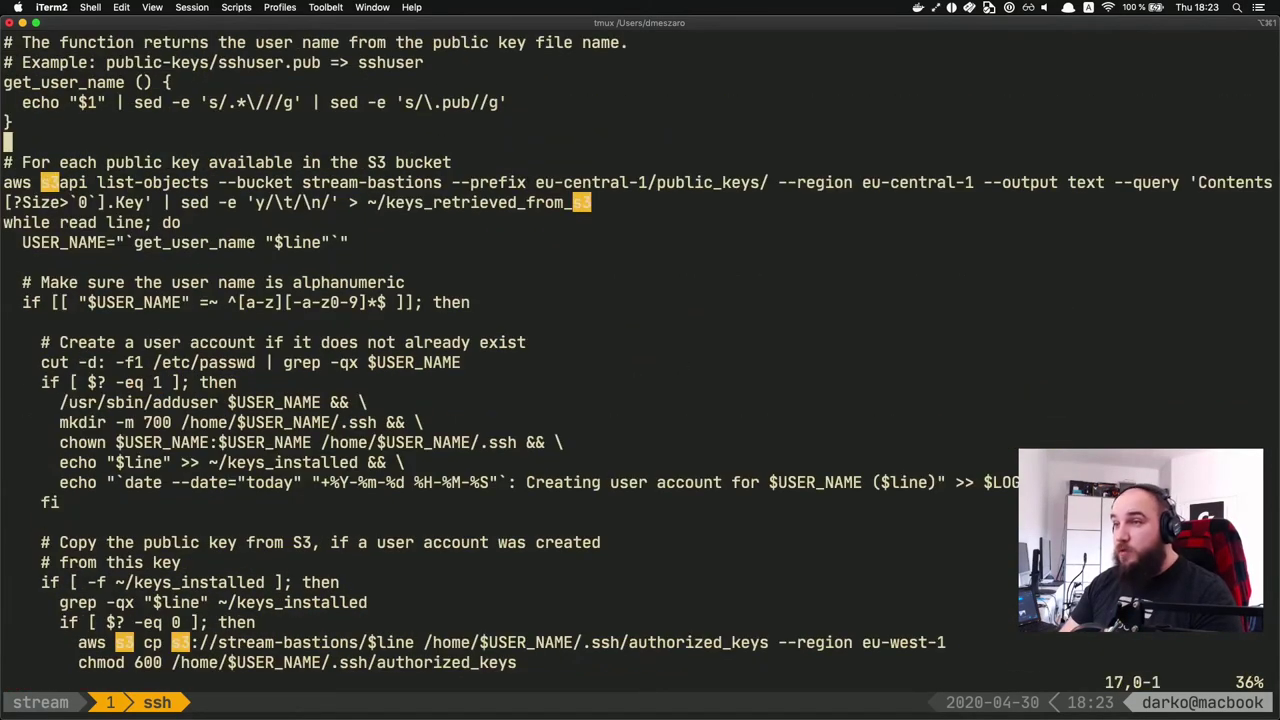
key("j")
key("j")
key("j")
key("k")
key("k")
key("k")
key("k")
key("k")
key("k")
key("k")
key("k")
key("k")
key("k")
key("k")
key("k")
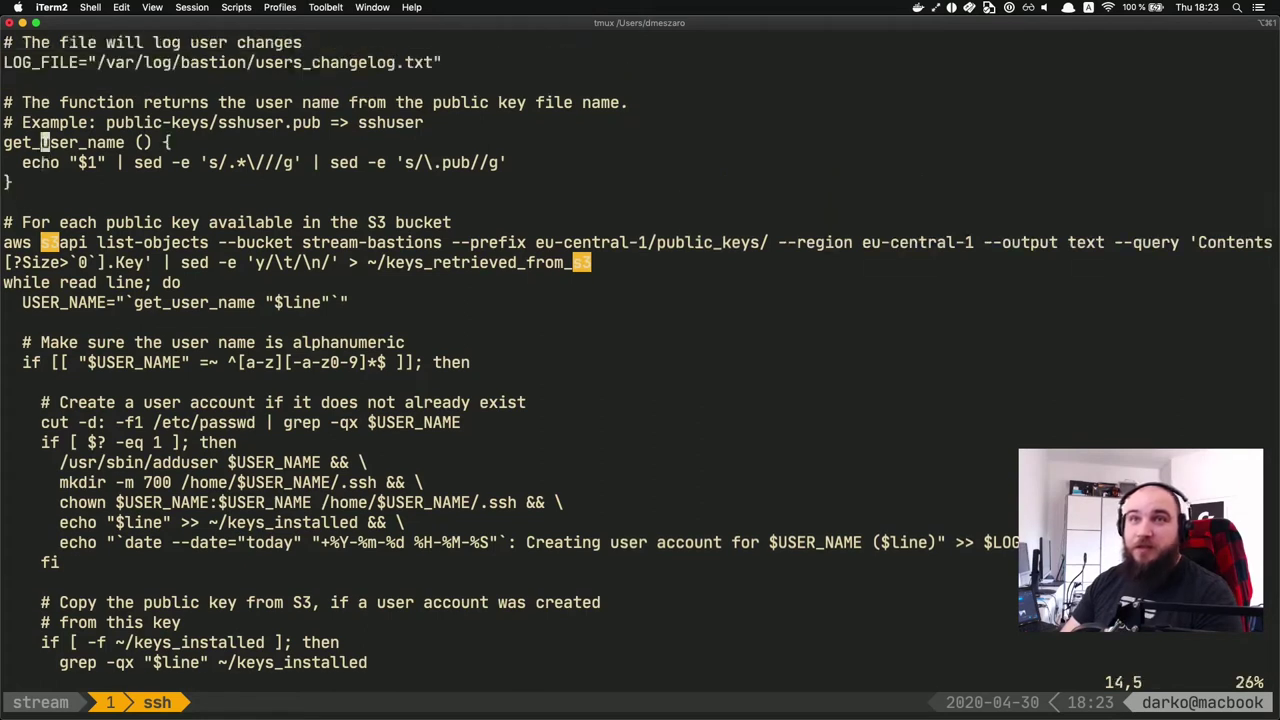
key("k")
key("k")
key("k")
key("k")
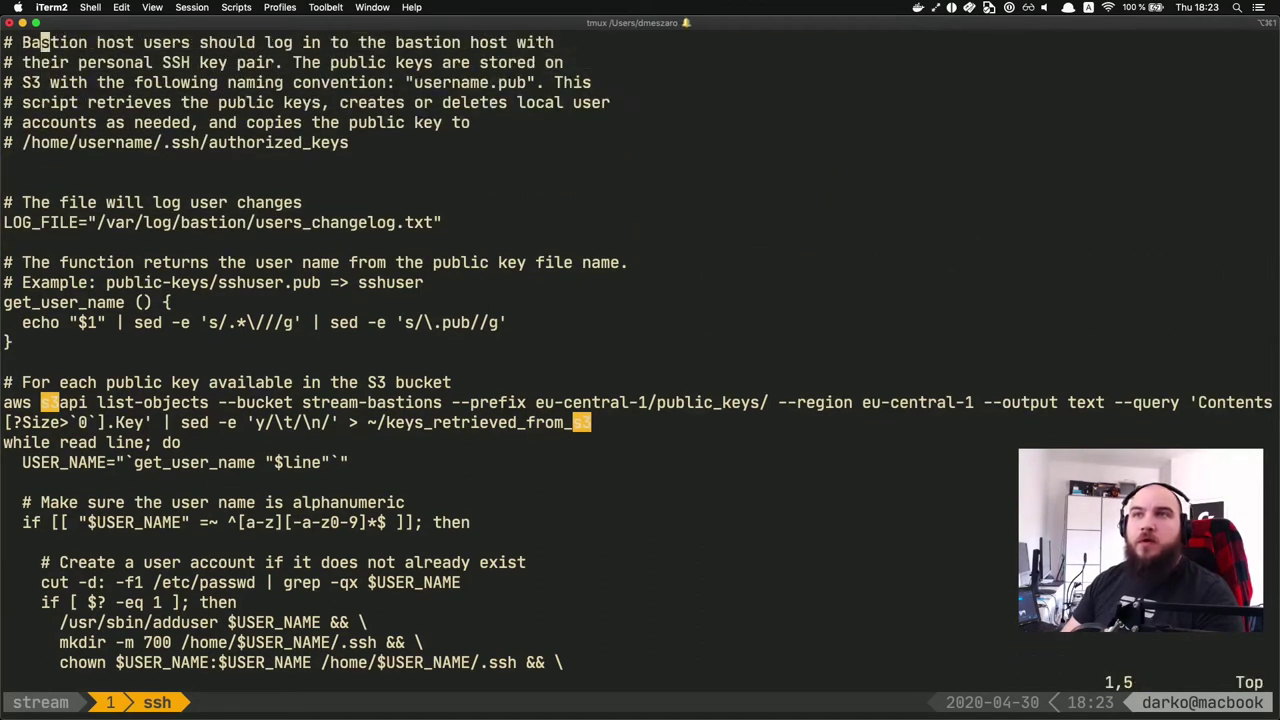
key("j")
key("j")
key("j")
key("j")
key("j")
type("j")
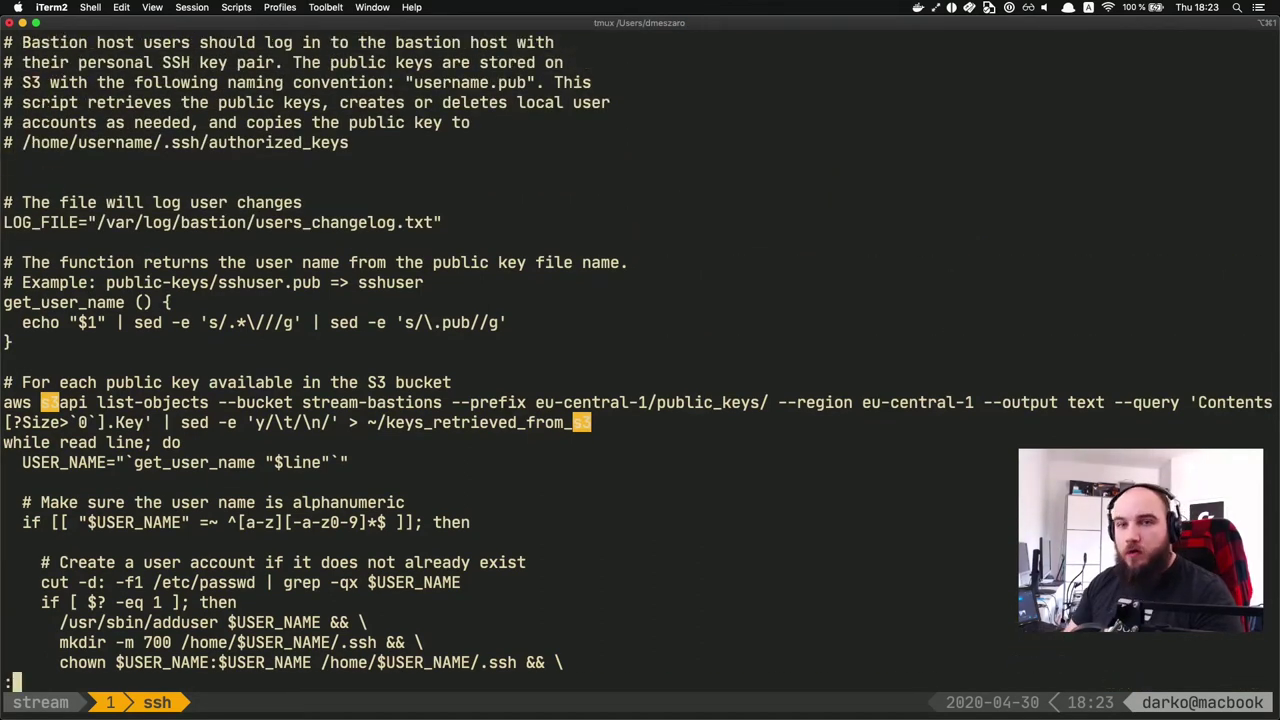
Step: Save the edited sync_s3 script and quit vim
type(":q")
key("Return")
type(":wq")
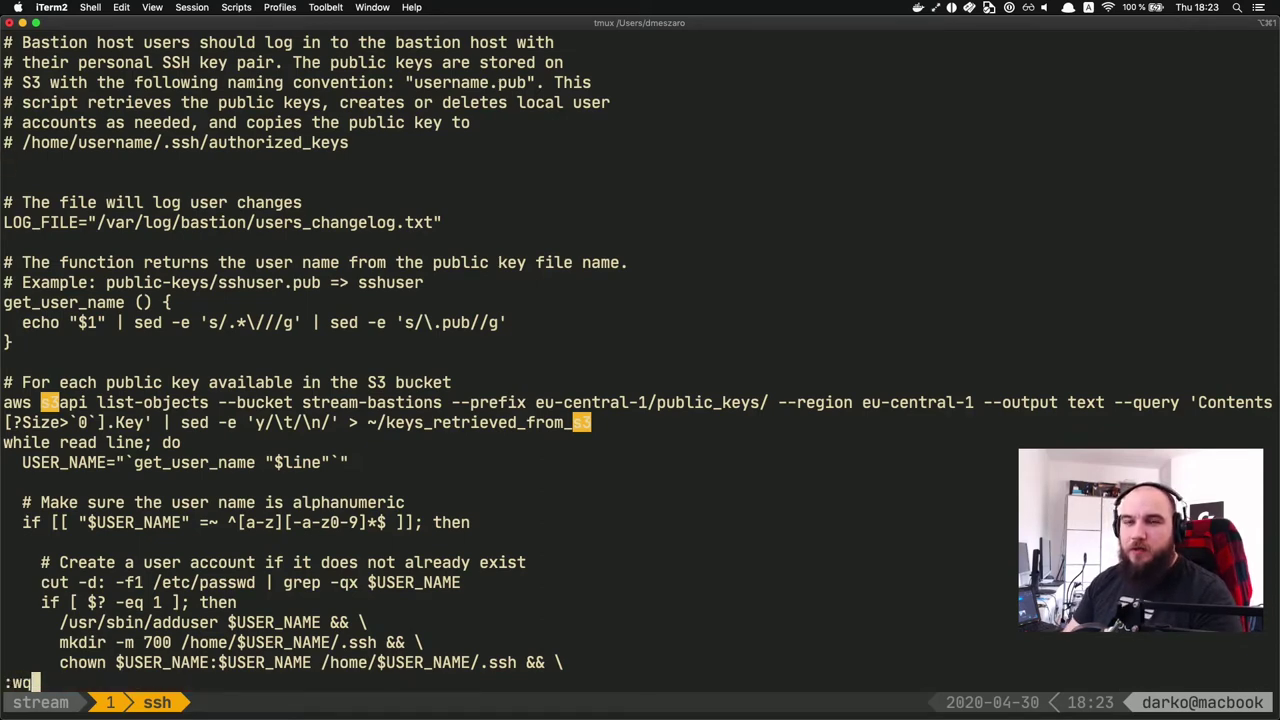
key("Return")
key("Return")
key("Return")
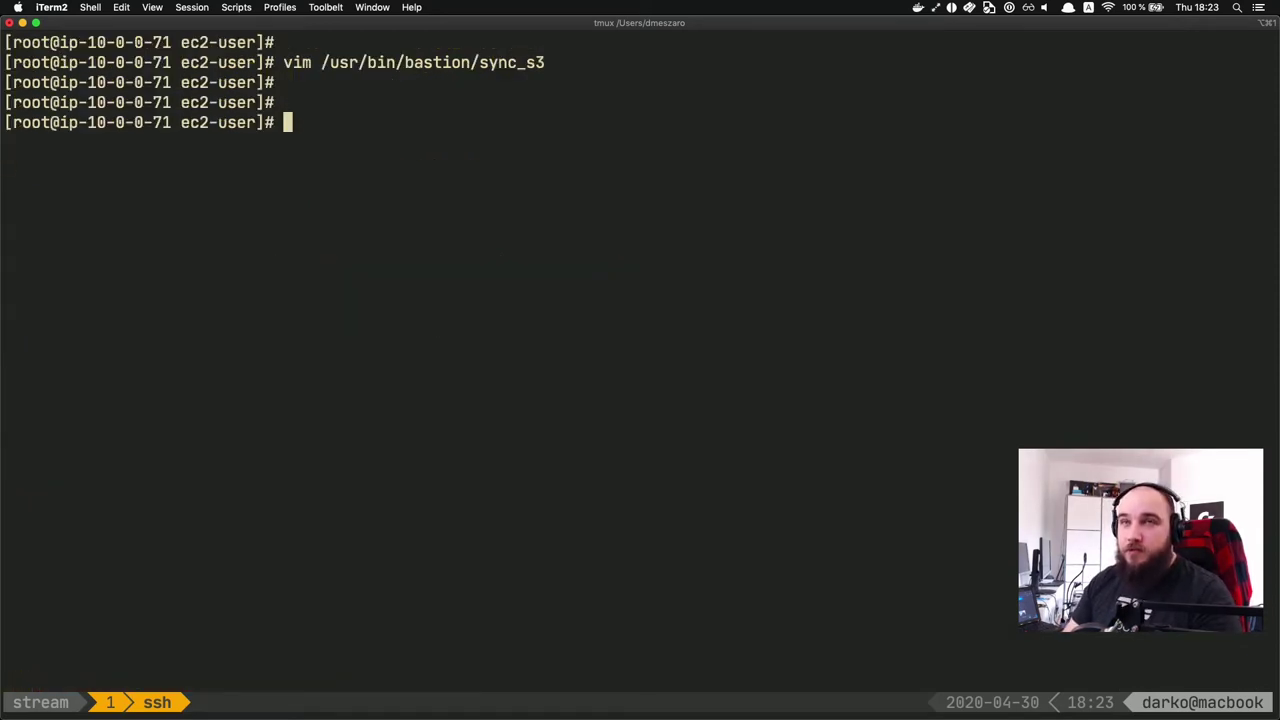
type("cp ")
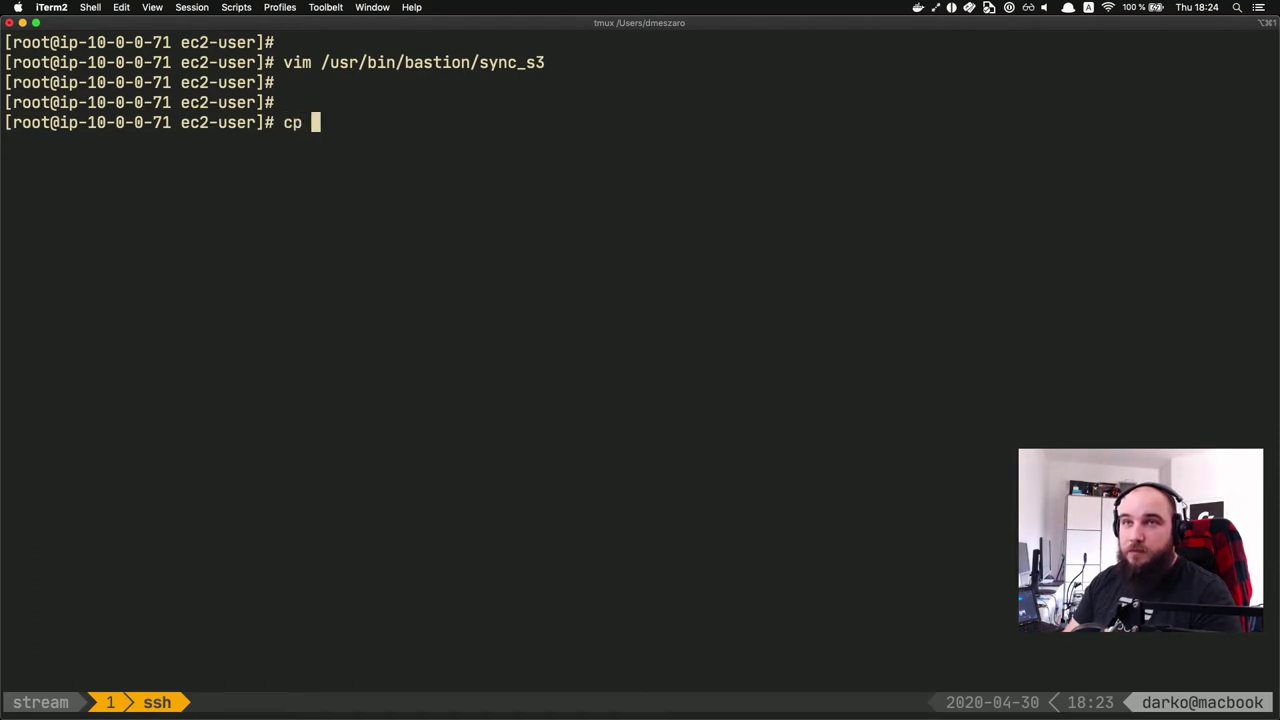
type(".")
key("BackSpace")
key("BackSpace")
key("BackSpace")
key("BackSpace")
Step: Rename the script /usr/bin/bastion/sync_s3 to /usr/bin/bastion/sync_users with mv
type("mv u")
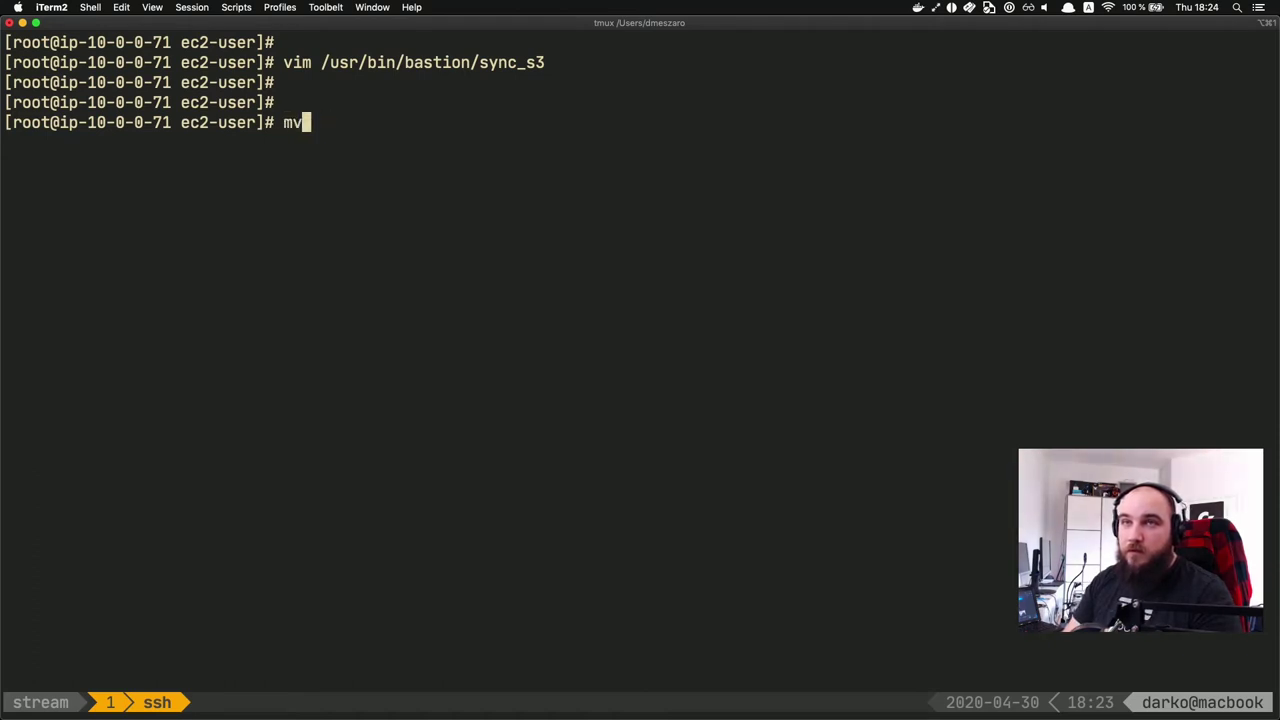
key("BackSpace")
type("/usrs")
key("BackSpace")
key("BackSpace")
key("BackSpace")
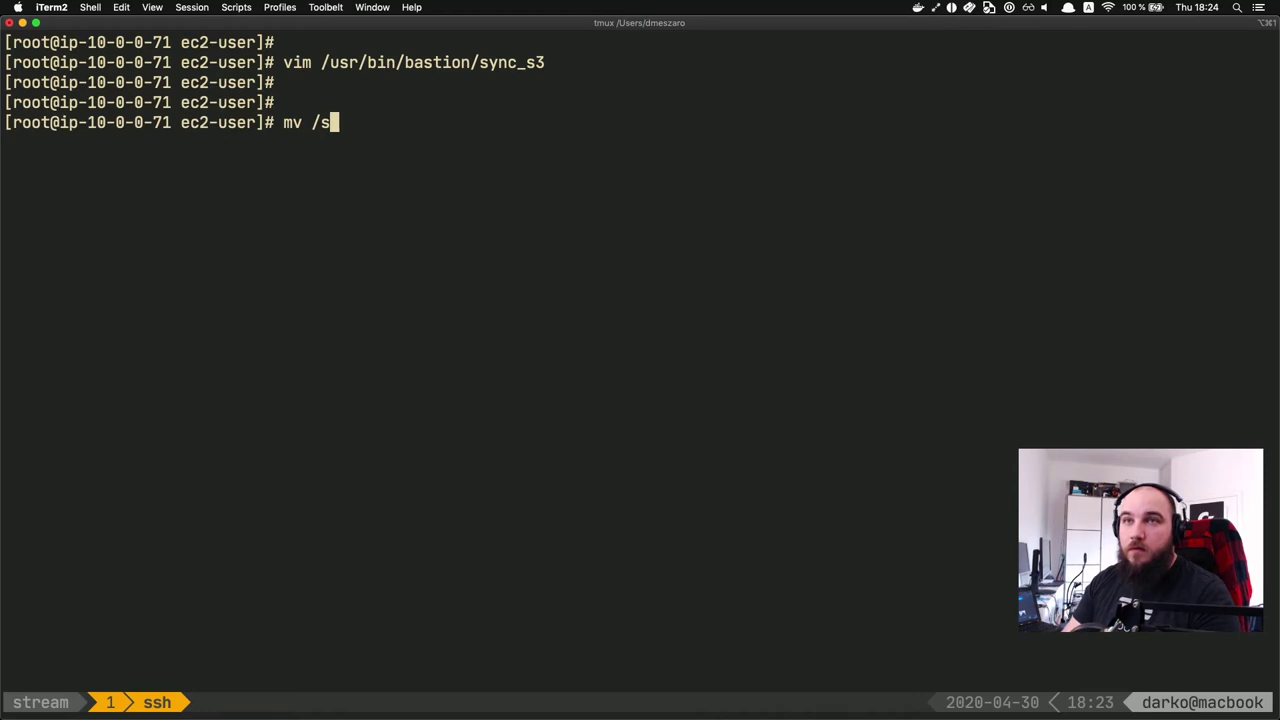
type("sr/bin/bas")
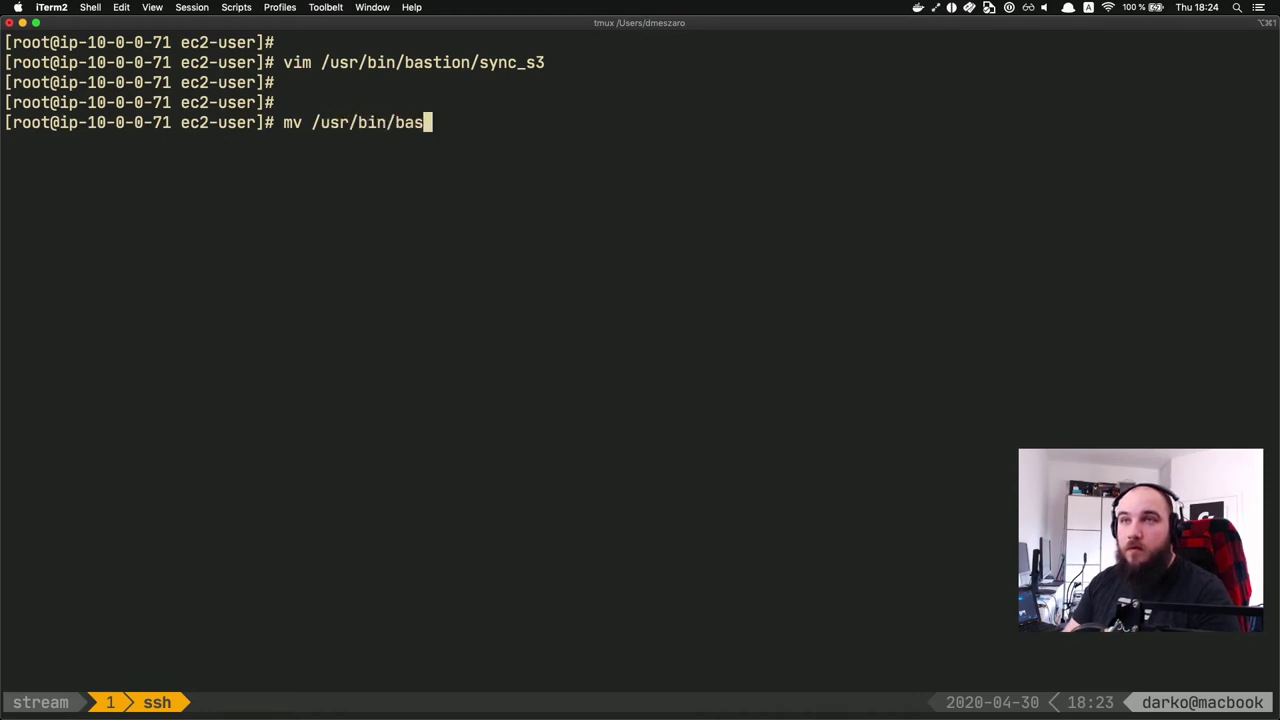
key("BackSpace")
type("stion/")
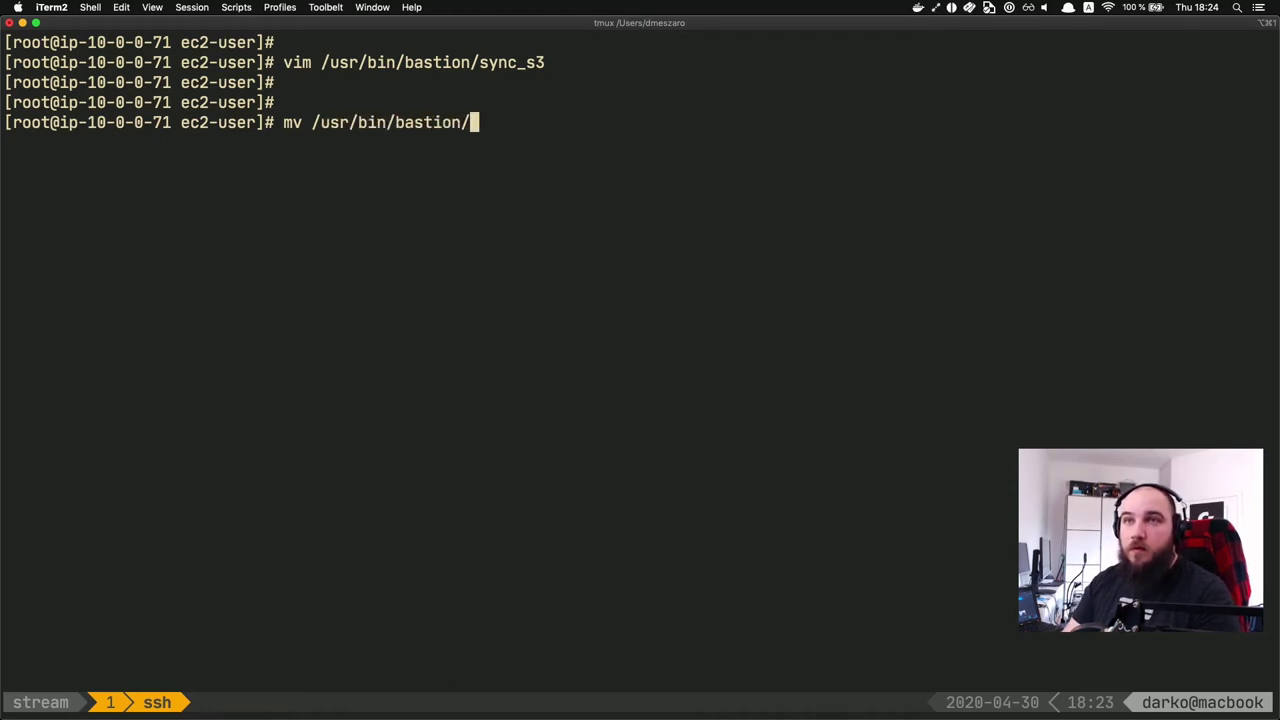
type("sy")
key("Tab")
type("/usr/")
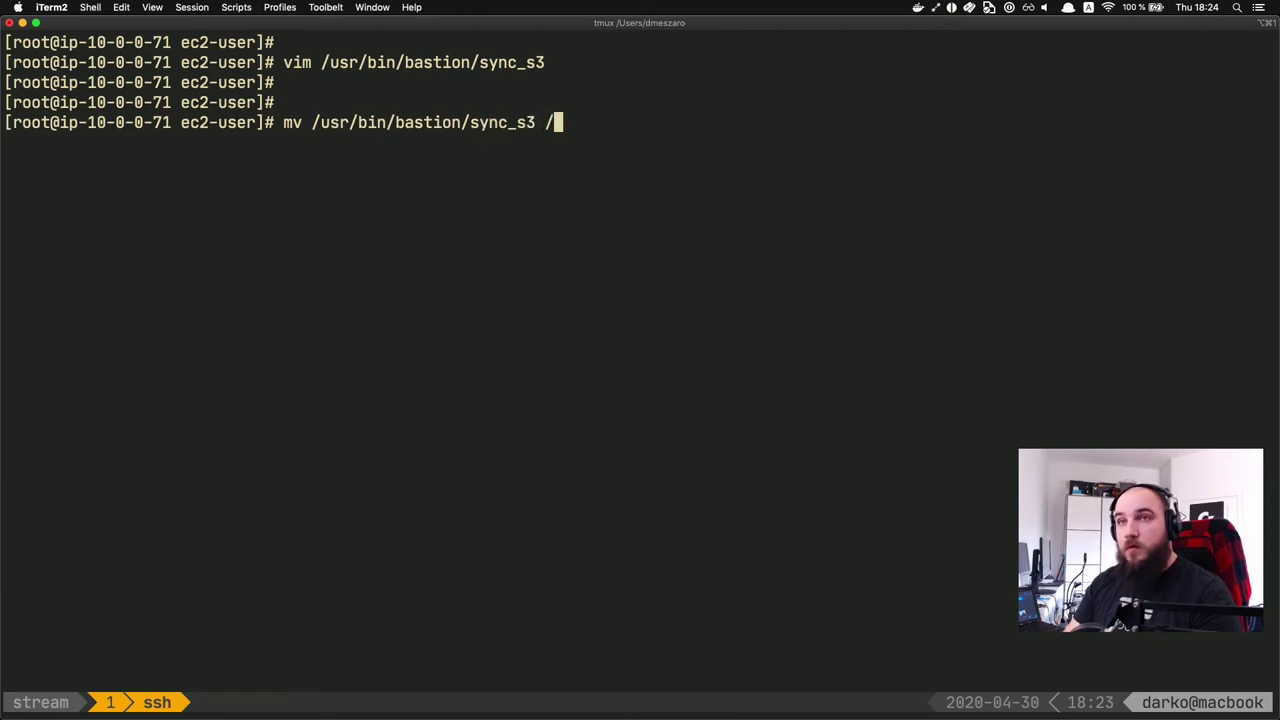
type("bin/bastion/")
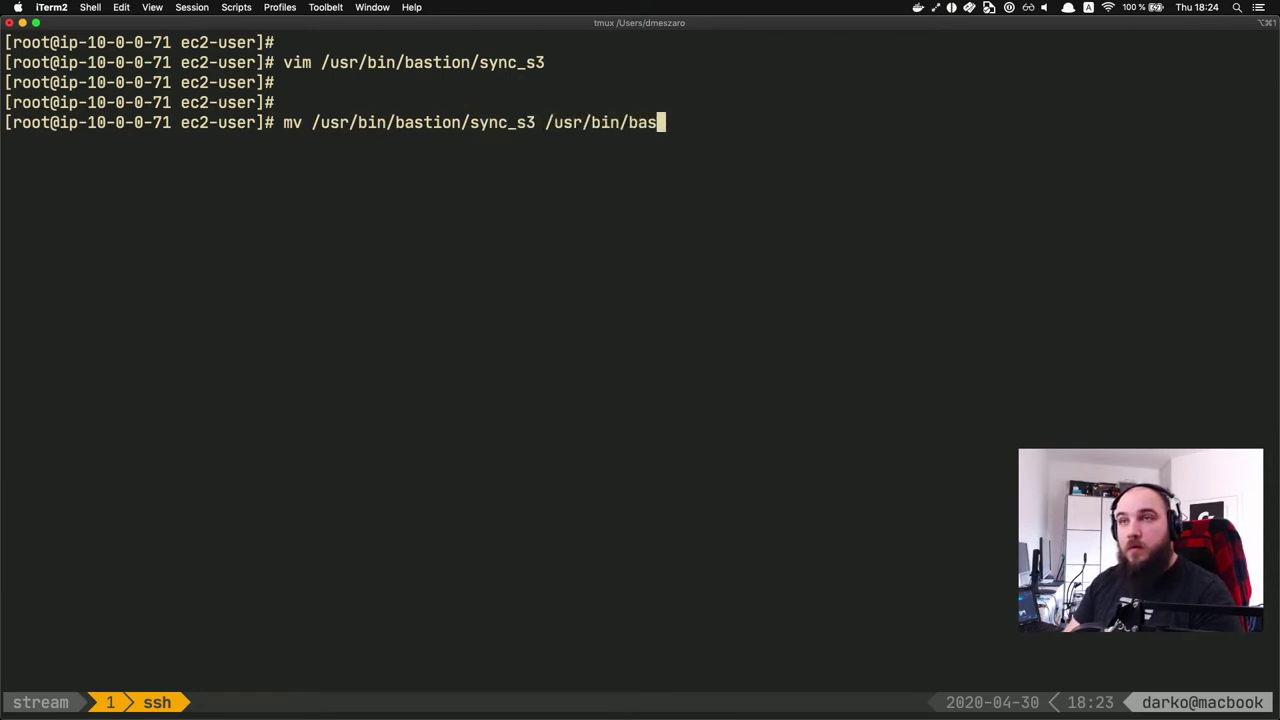
type("sync")
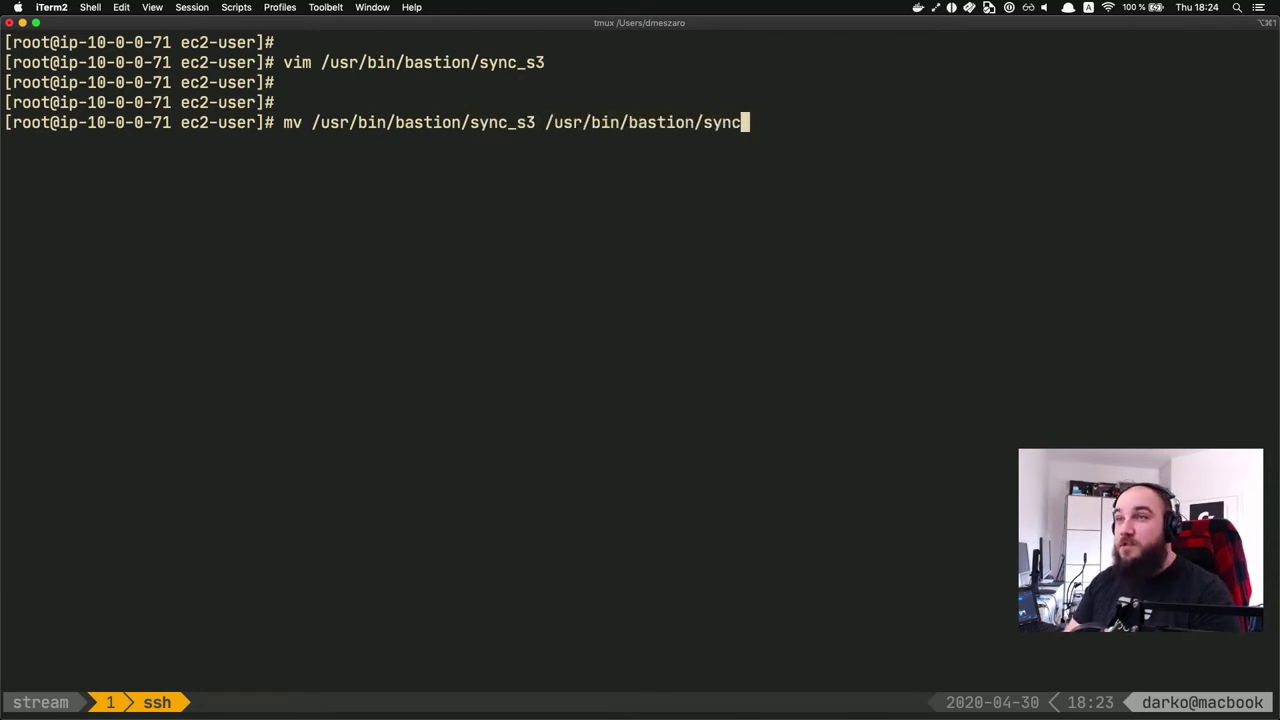
type("_user")
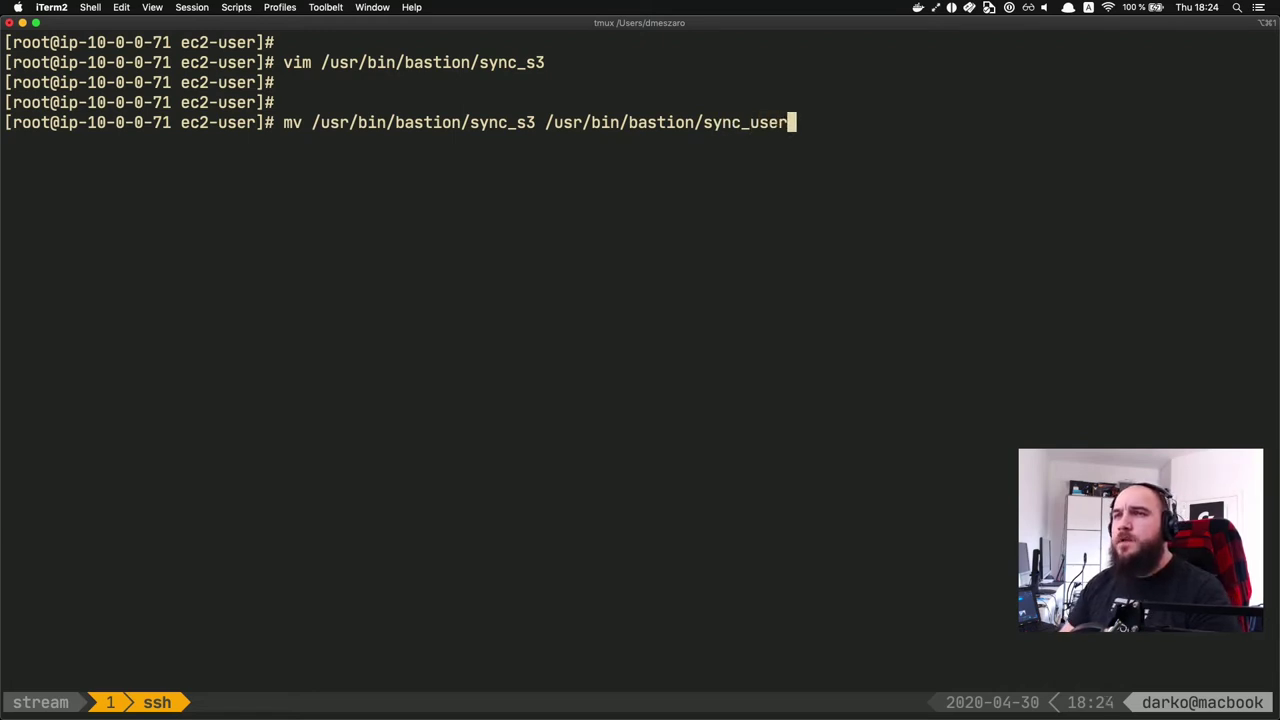
type("s")
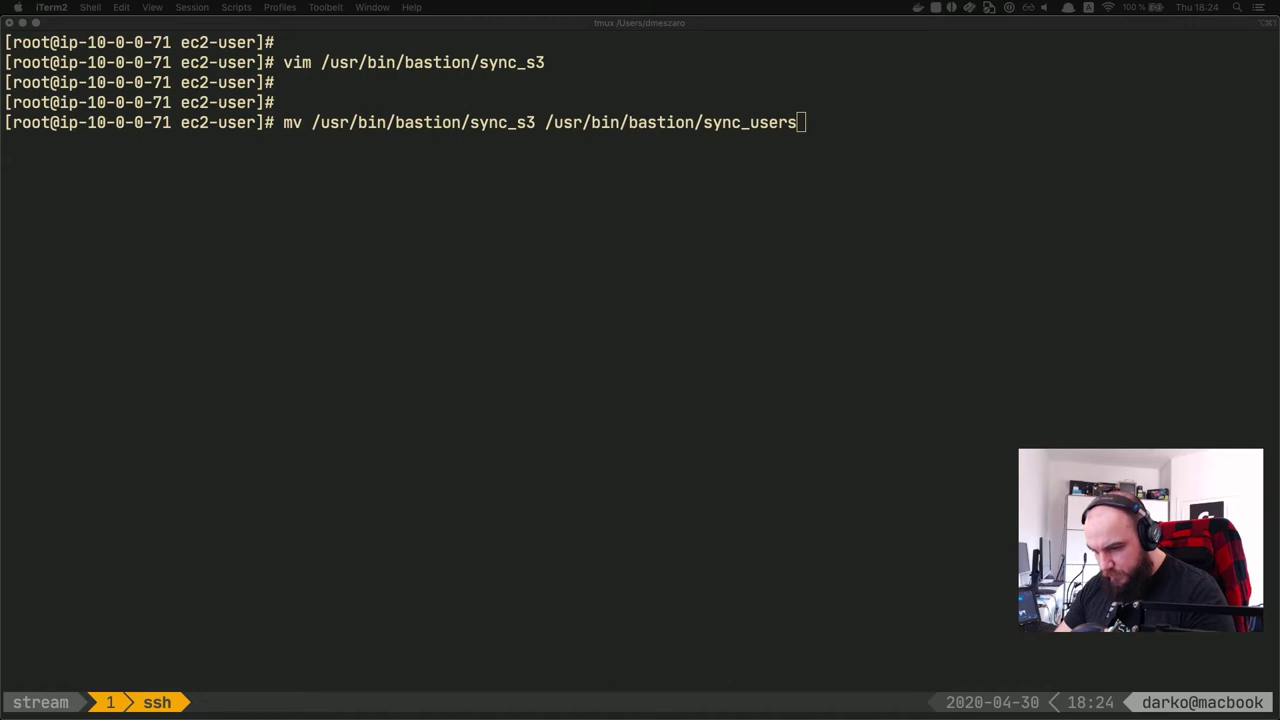
left_click(513, 494)
key("Return")
Step: Create /usr/bin/bastion/sync_s3 in vim with the script that copies /var/log/bastion/ to S3 with encryption and deletes log files older than a day
key("Up")
key("Up")
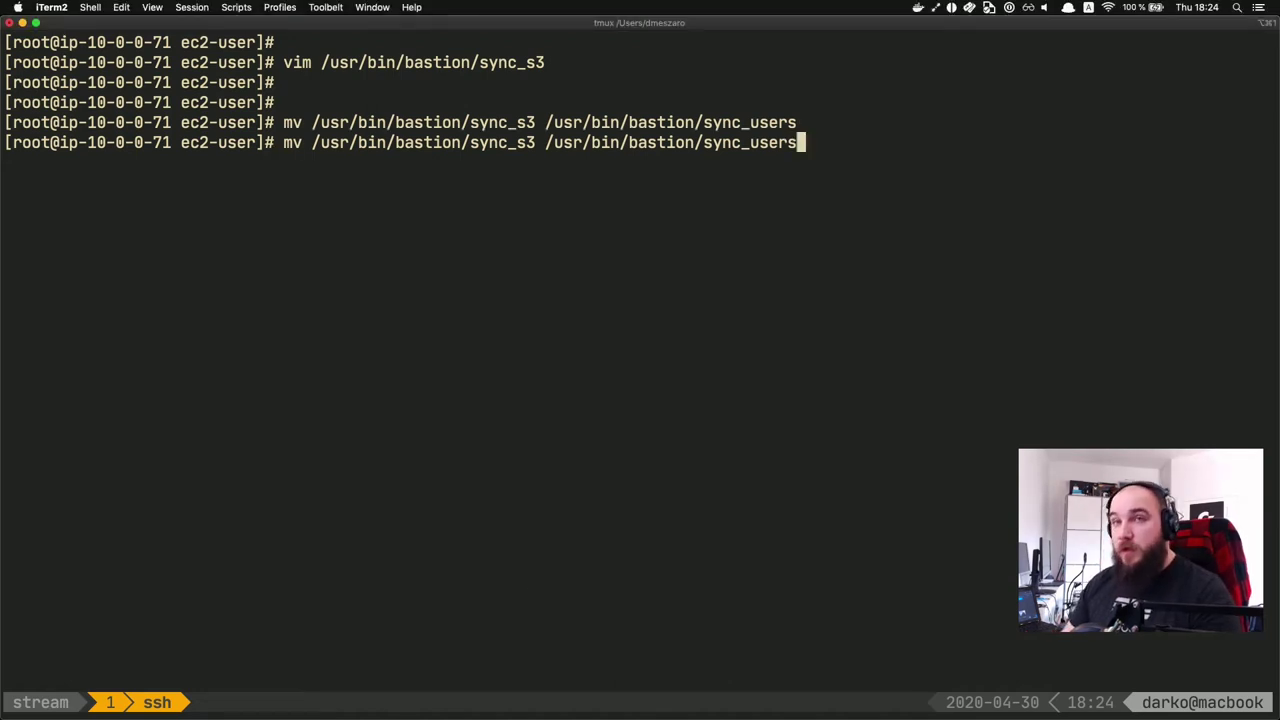
key("Return")
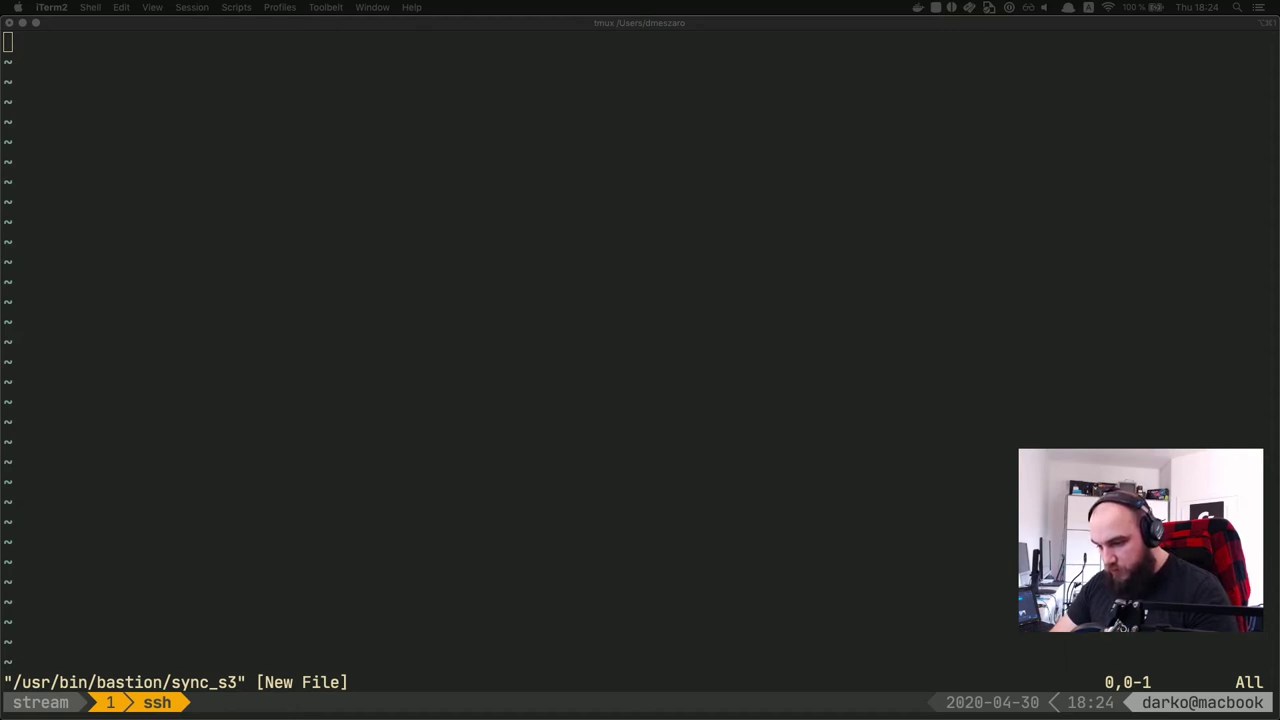
left_click(45, 285)
key("i")
type("# Copy log files to S3 with server-side encryption enabled. # Then, if successful, delete log files that are older than a day. LOG_DIR=\"/var/log/bastion/\" aws s3 cp $LOG_DIR s3://bastion-hosts-logging/eu-central-1/stream-logging/logs/ --sse --region eu-central-1 --recursive && find $LOG_DIR* -mtime +1 -exec rm {} \\;")
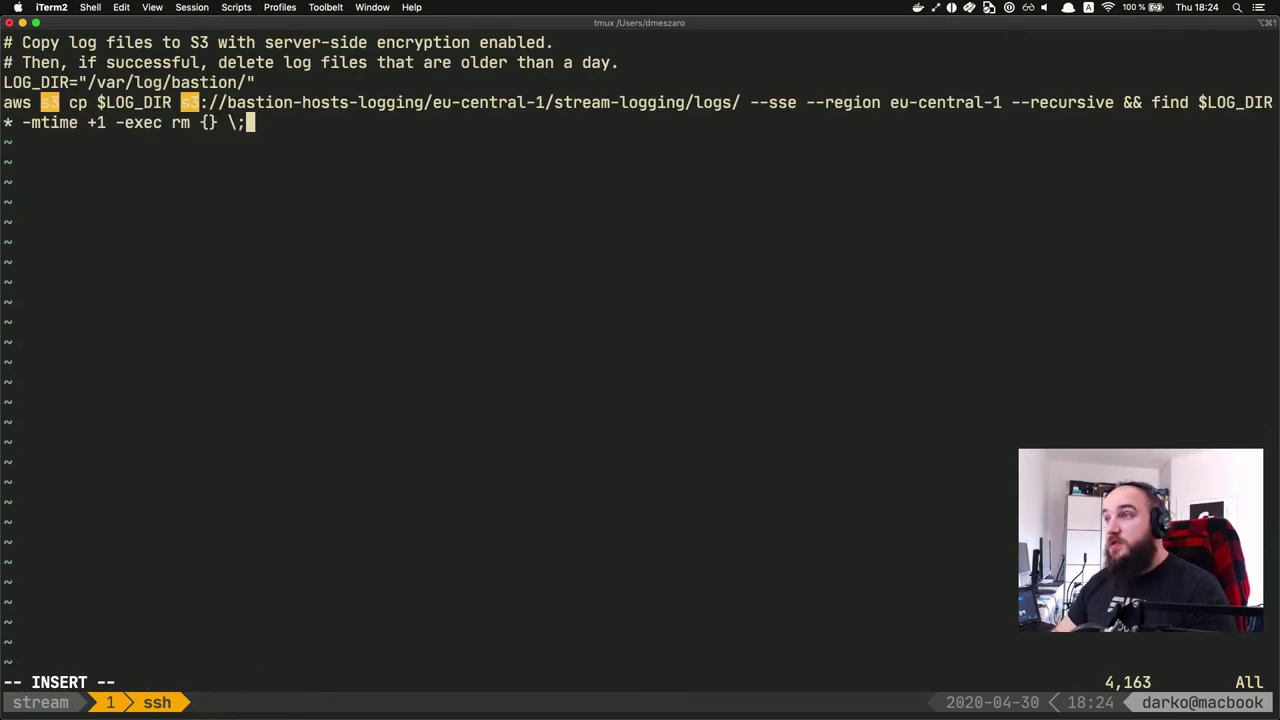
key("Escape")
Step: Replace the bucket name bastion-hosts-logging with stream-bastions in the script's aws s3 cp command
key("k")
key("j")
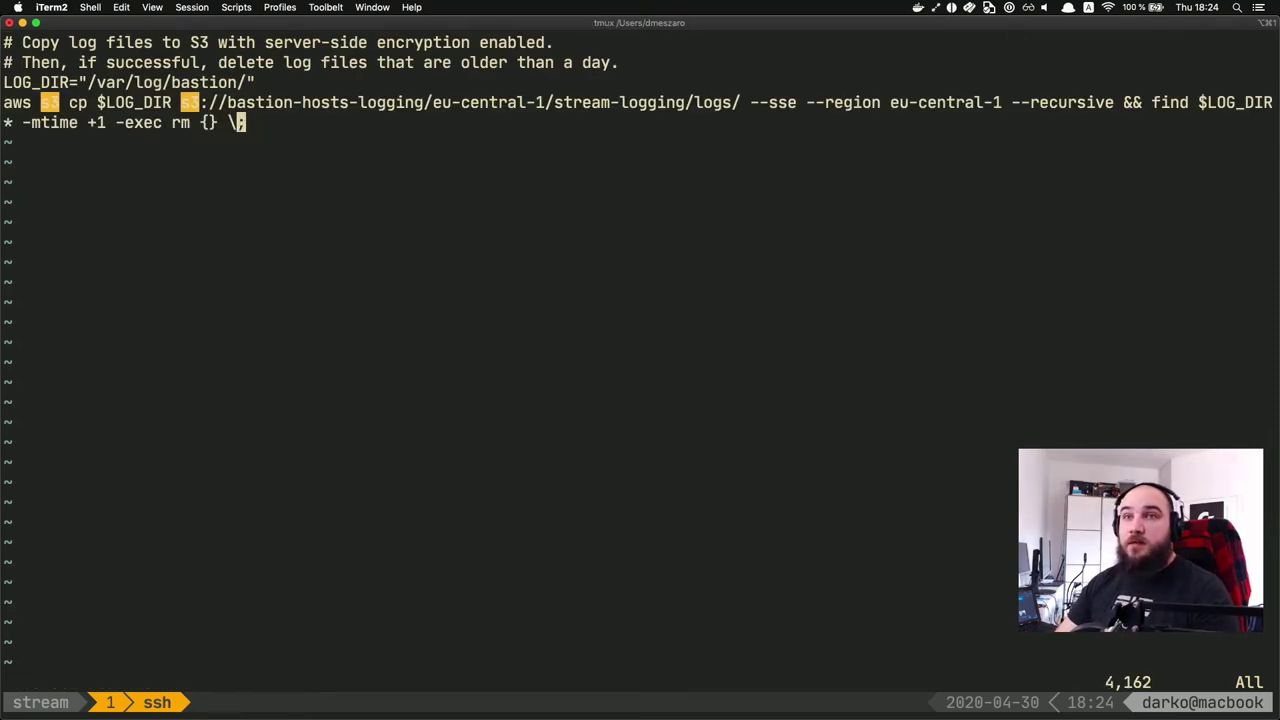
key("k")
key("j")
key("0")
key("w")
key("w")
key("w")
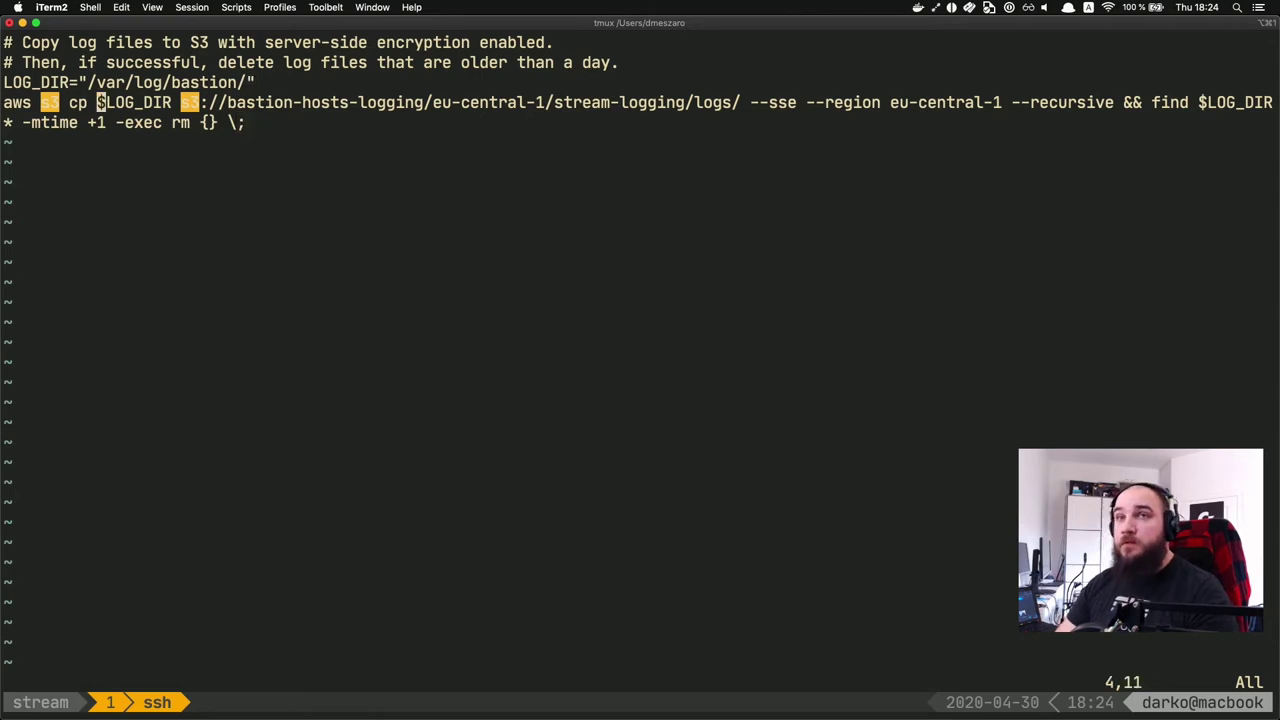
key("w")
key("w")
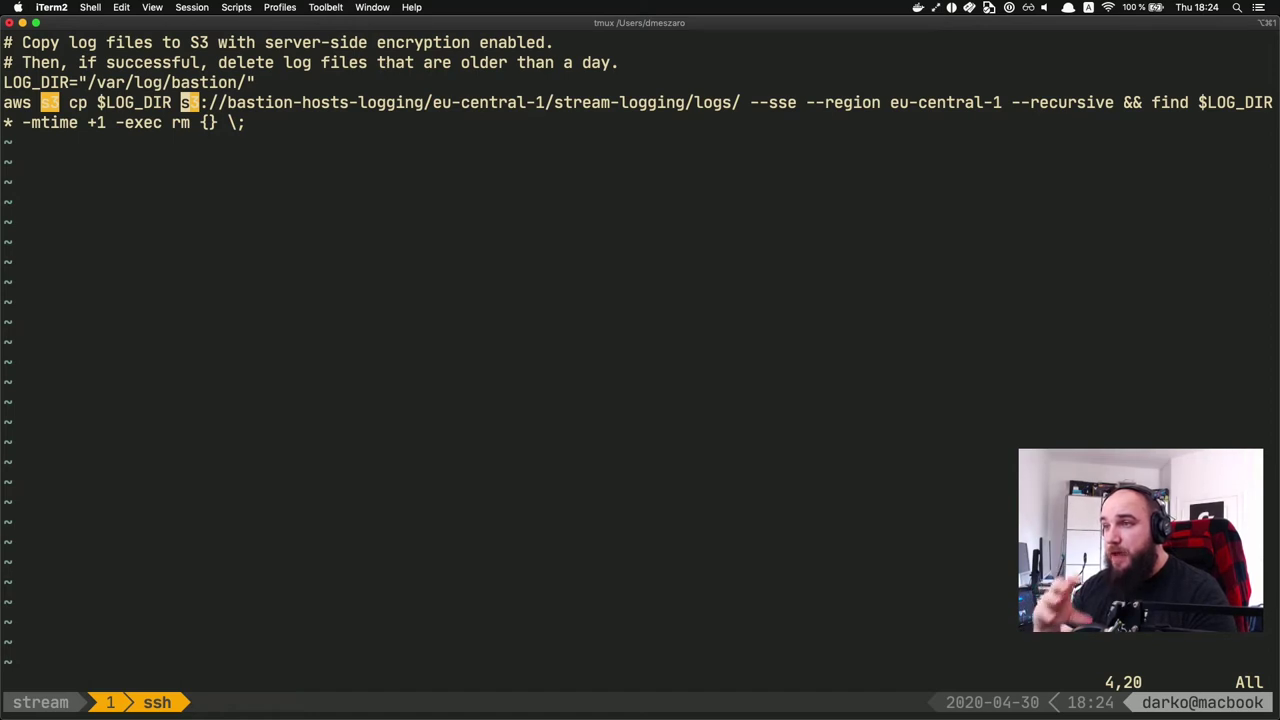
key("w")
key("w")
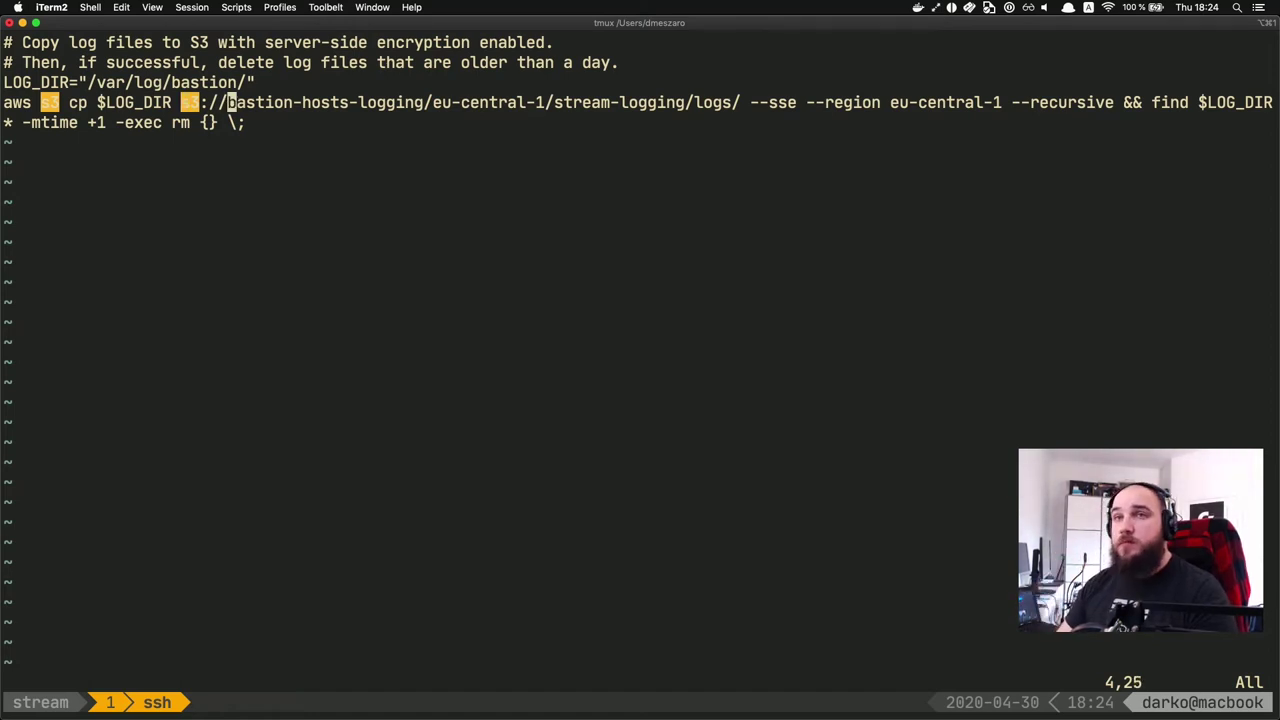
key("d")
key("w")
key("d")
key("w")
key("d")
key("w")
key("d")
key("w")
key("d")
key("w")
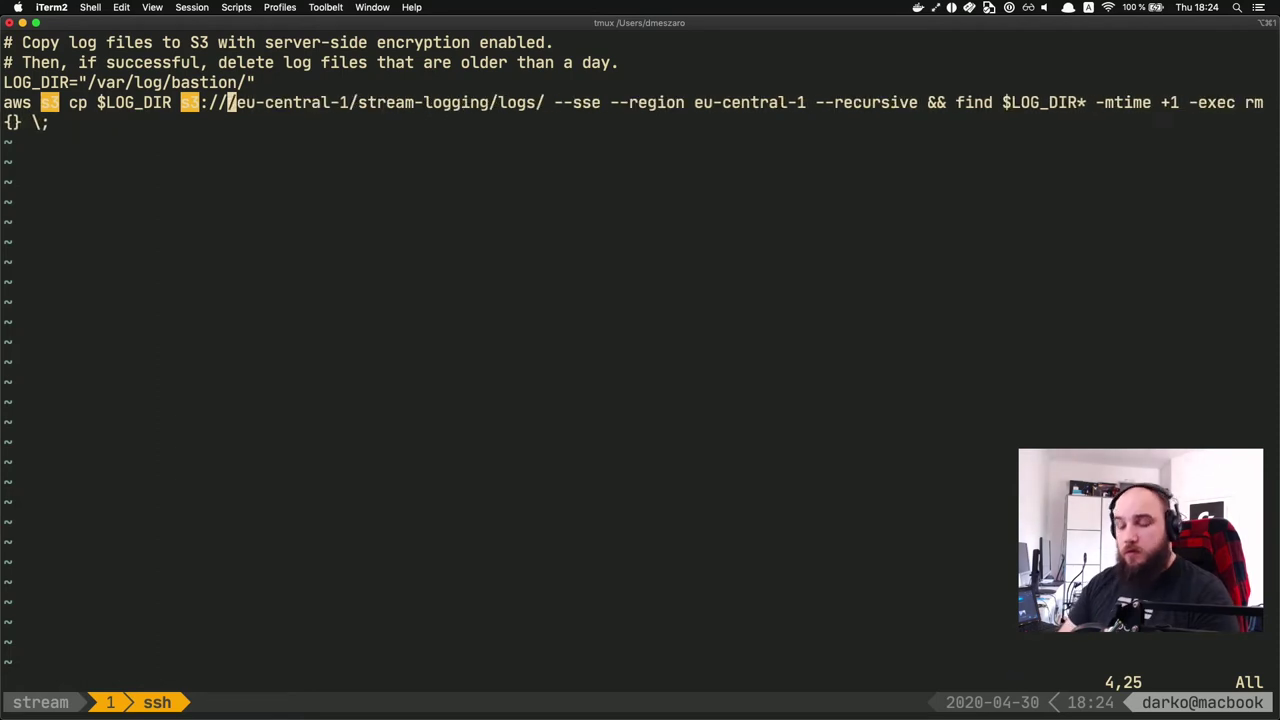
type("istream-basti")
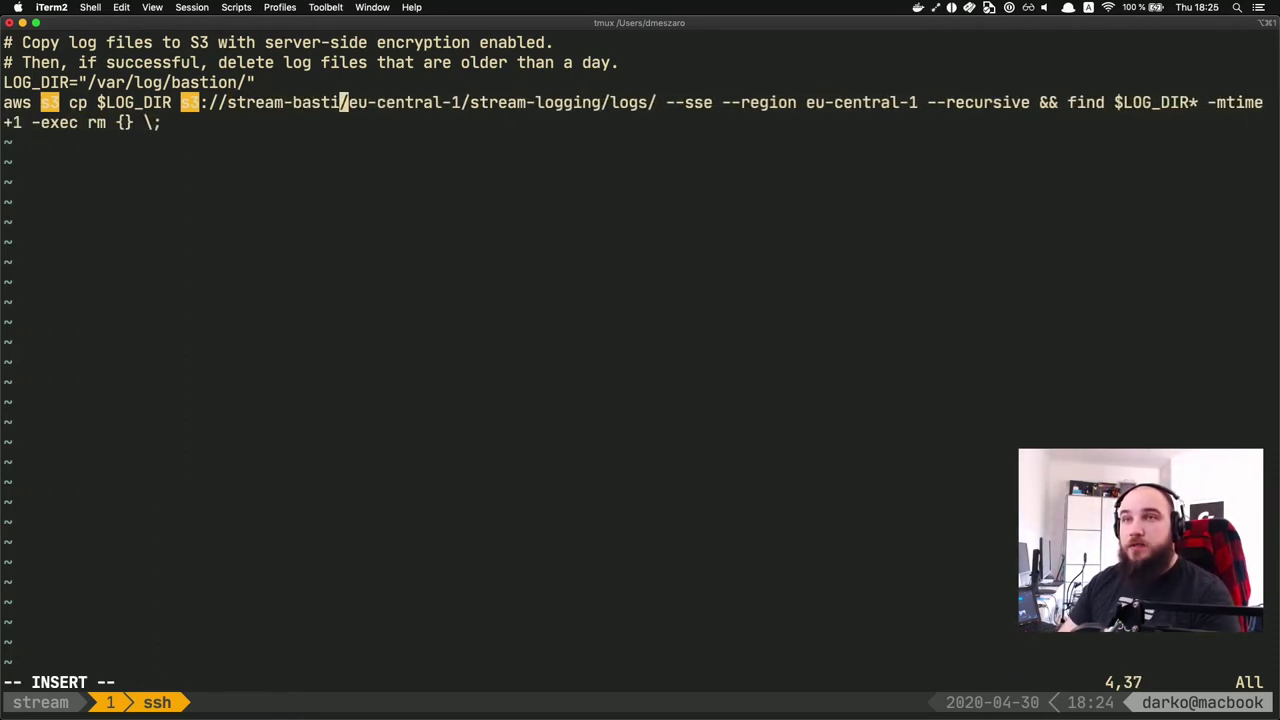
type("ons")
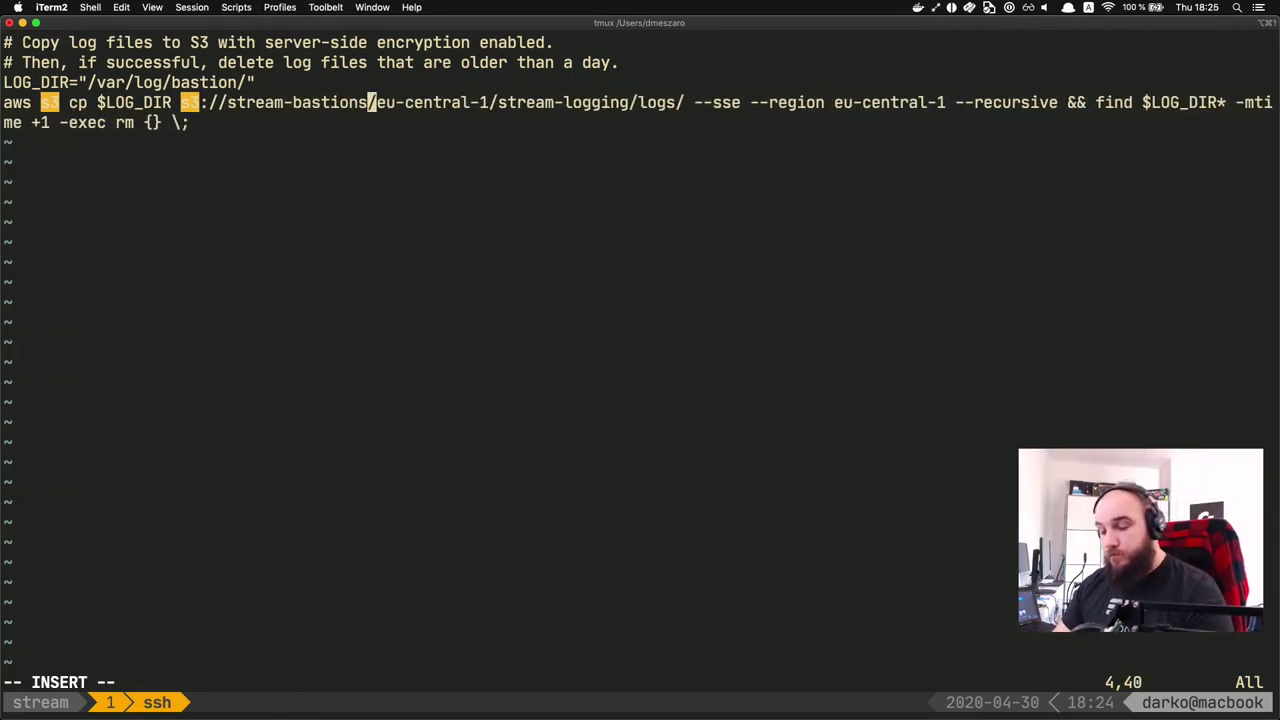
key("Escape")
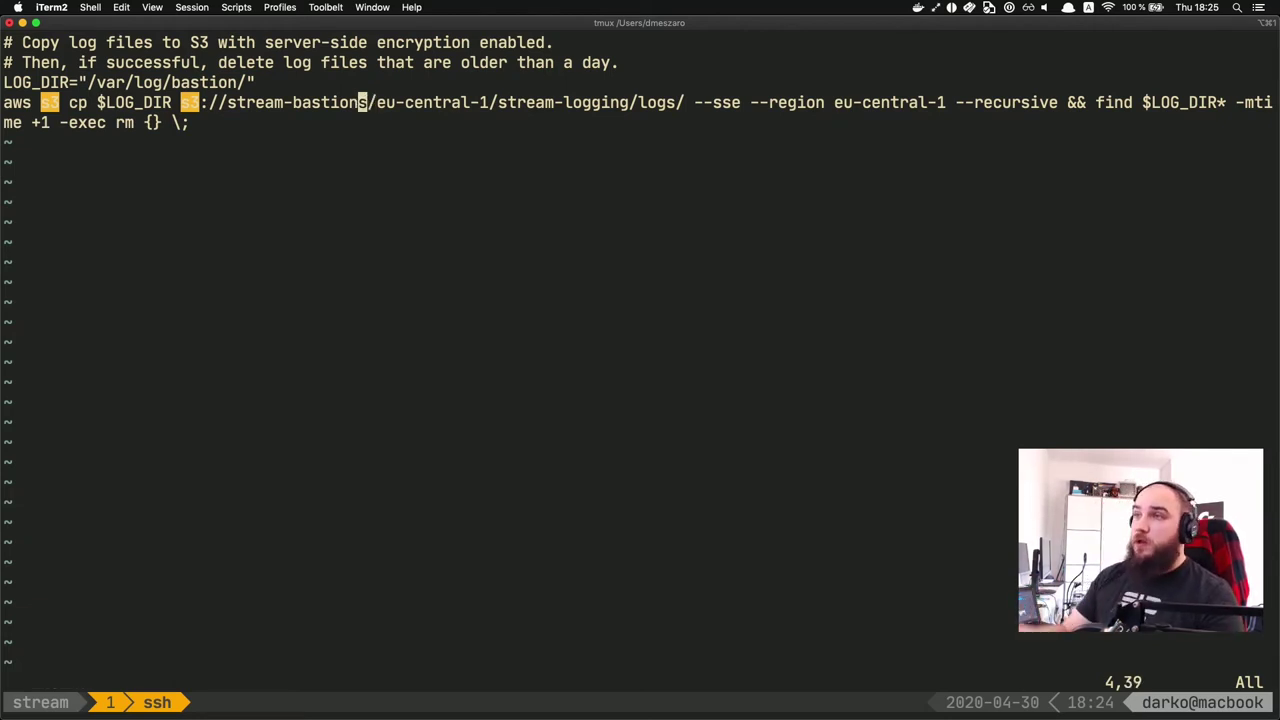
Step: Save the new sync_s3 script and quit vim
type(":w")
key("Return")
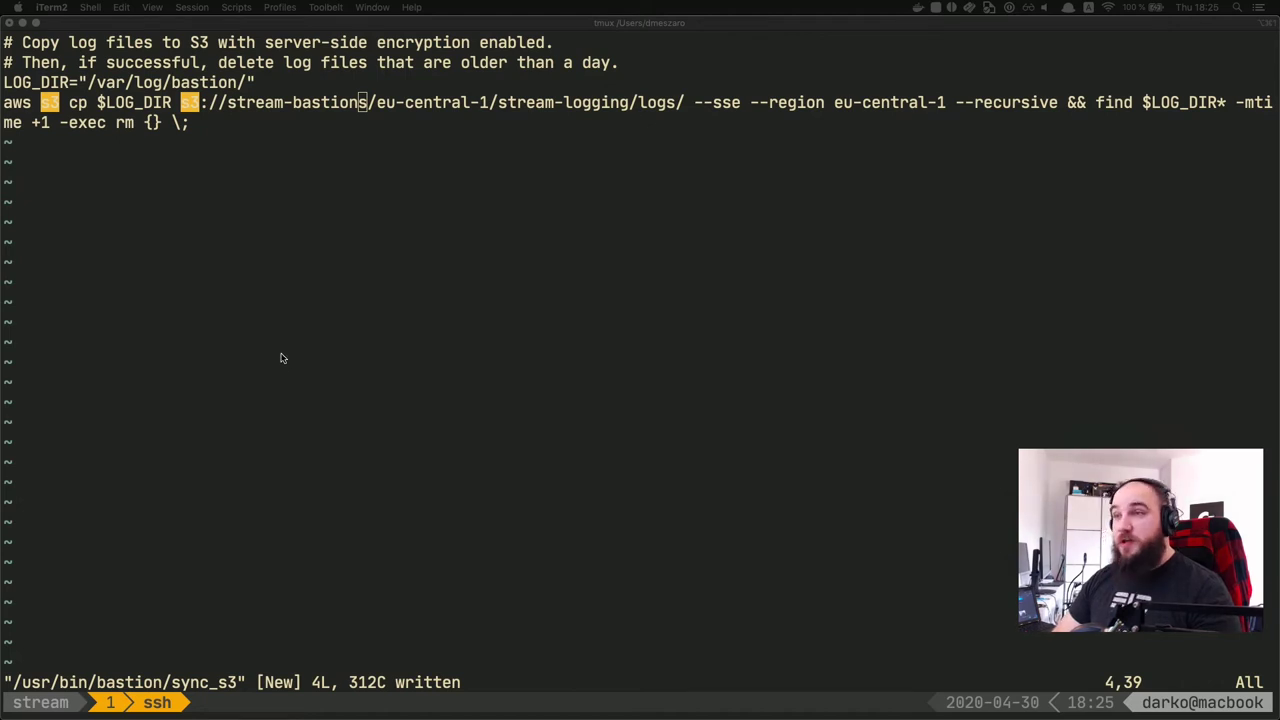
left_click(214, 229)
type(":q")
key("Return")
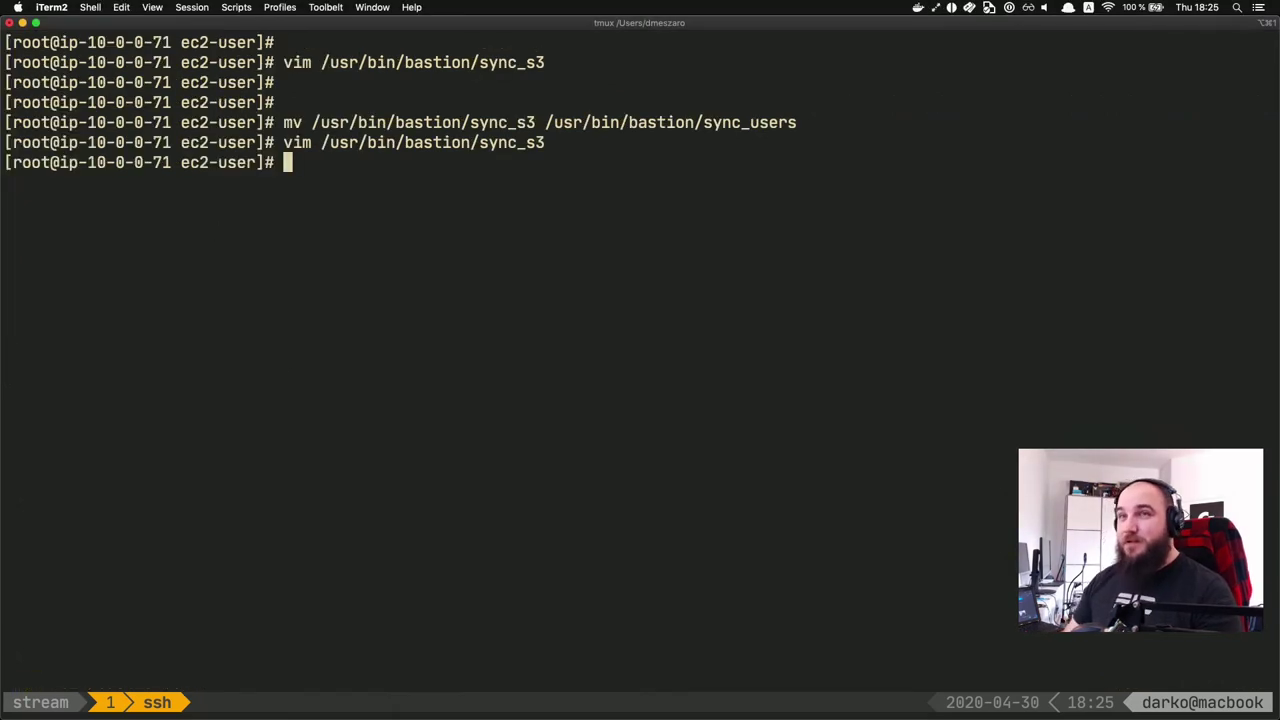
Step: Open /usr/bin/bastion/sync_users in vim
key("Up")
key("BackSpace")
key("BackSpace")
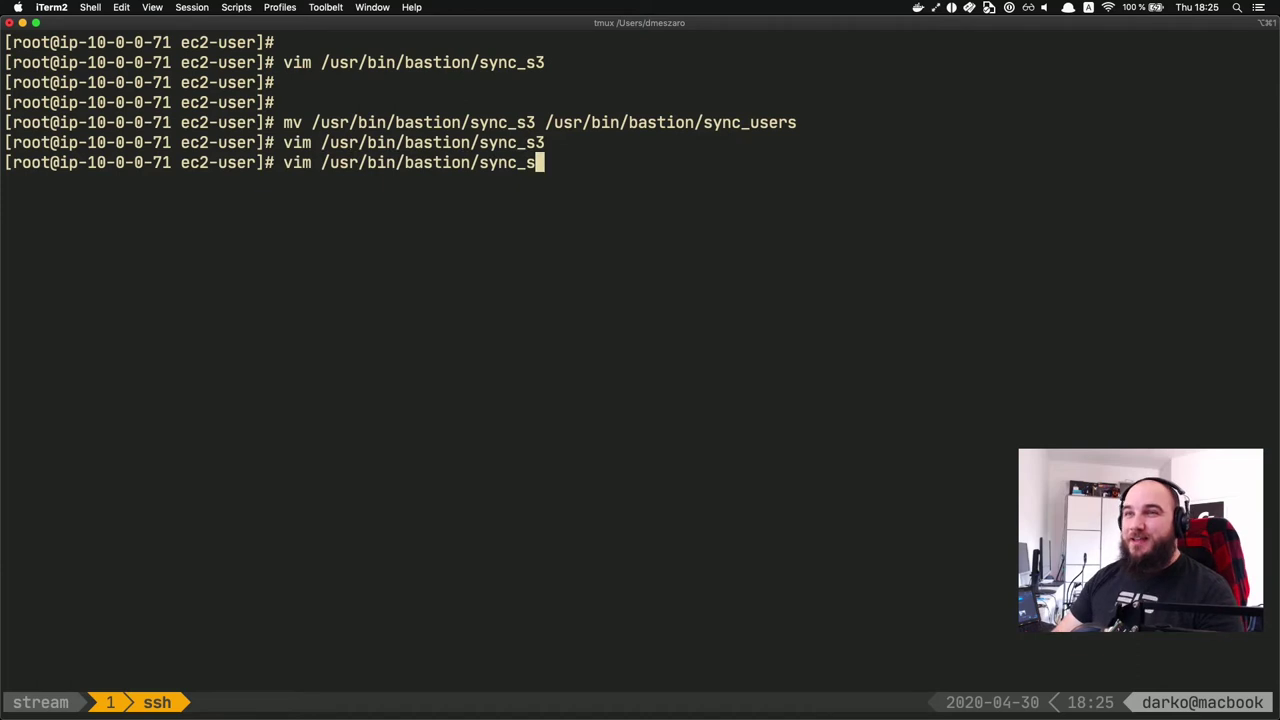
type("su")
key("BackSpace")
key("BackSpace")
type("use")
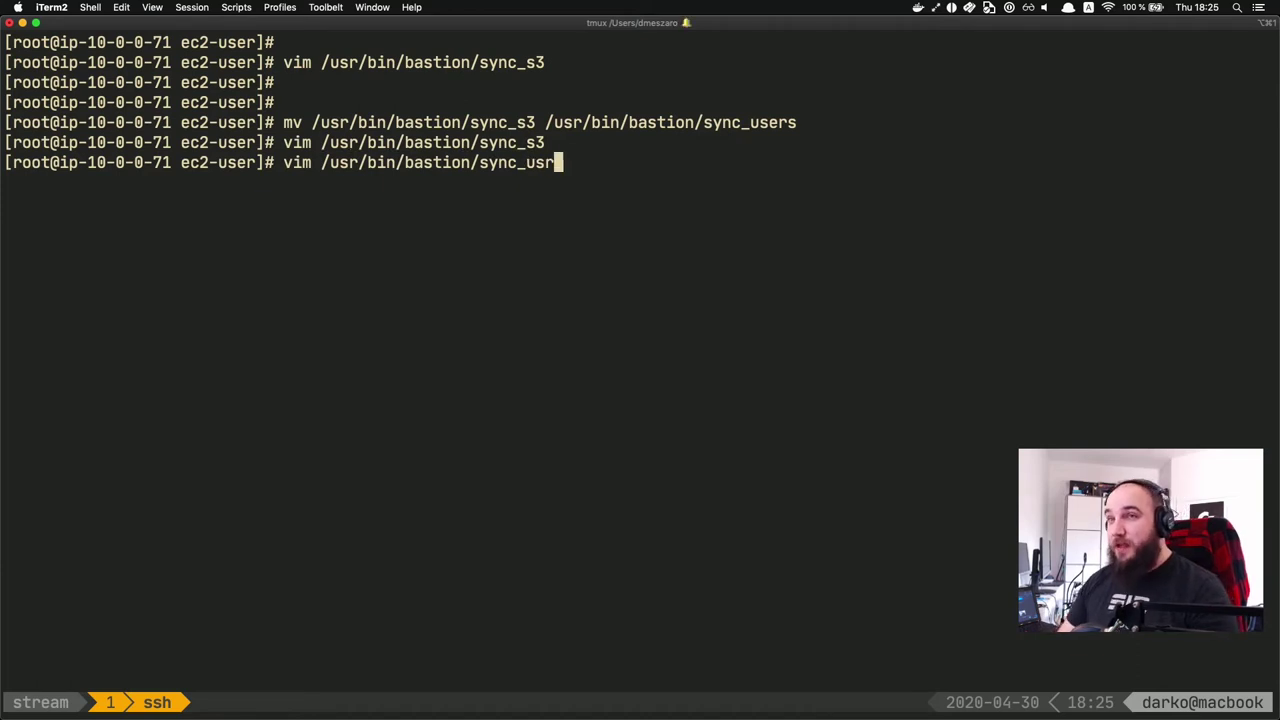
key("Tab")
key("Return")
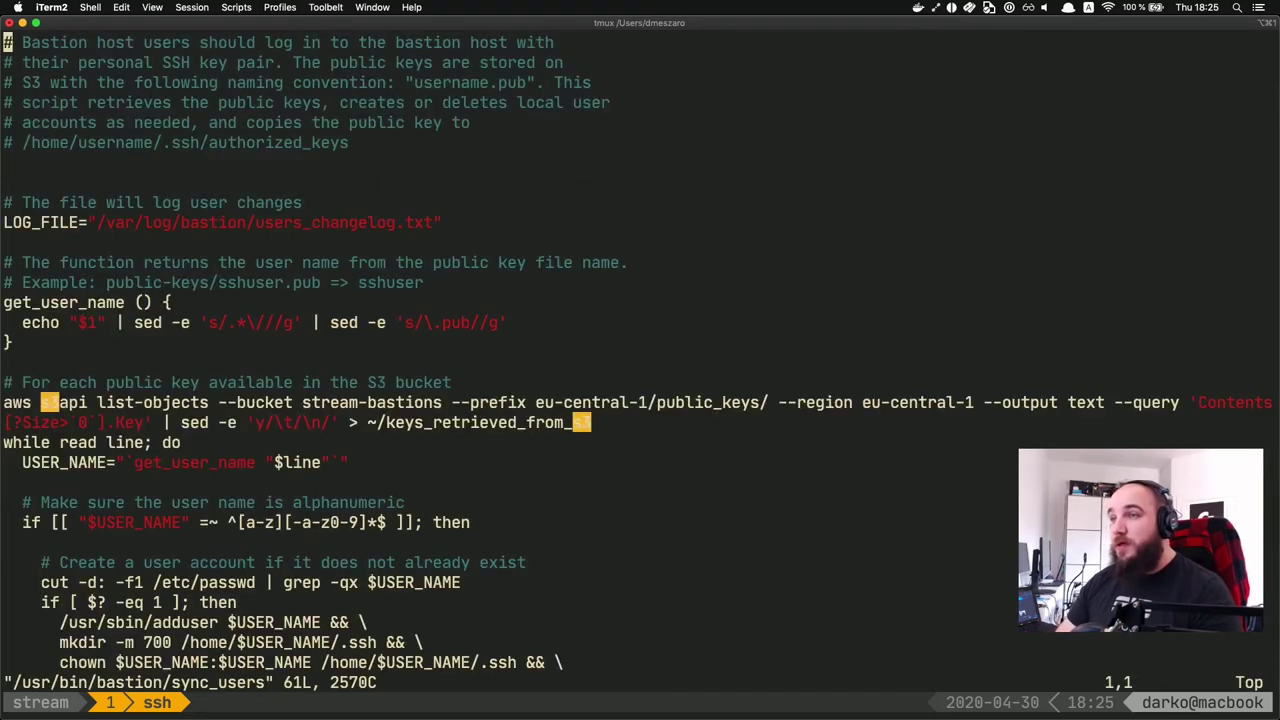
Step: Review the script from its opening comments through get_user_name and the list-objects command to the alphanumeric user name check
key("j")
key("j")
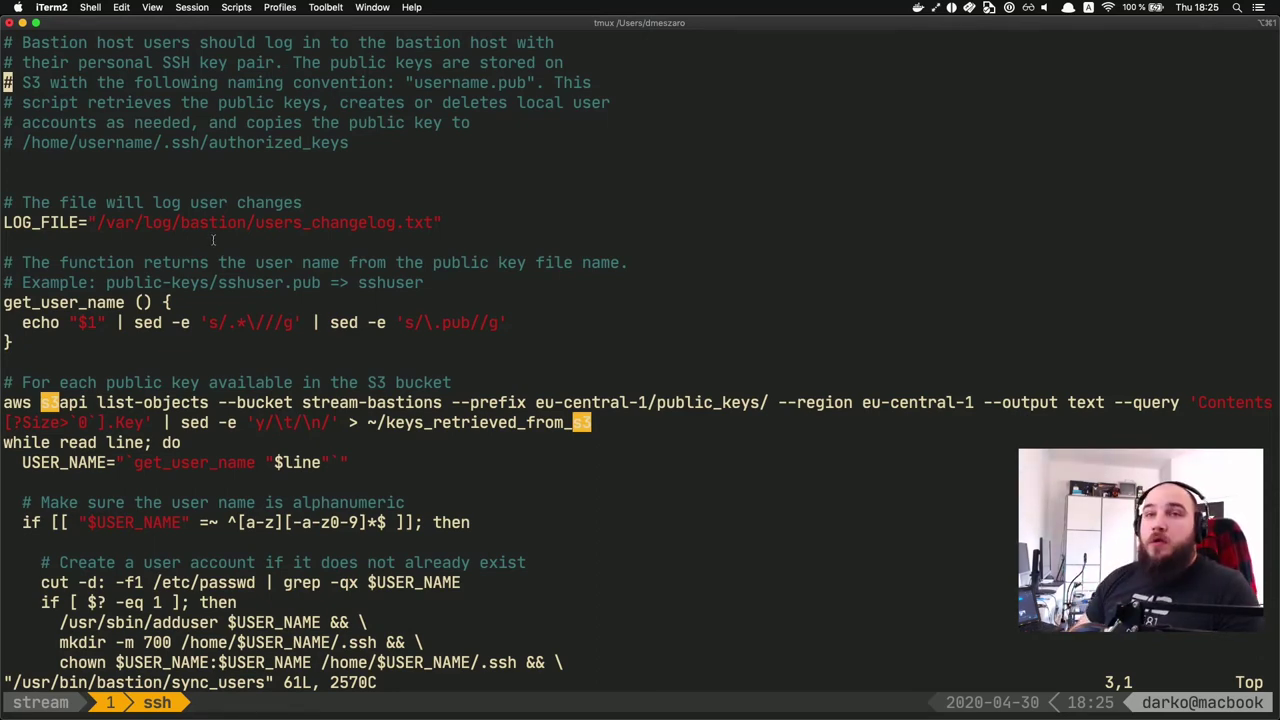
key("j")
key("j")
key("j")
key("j")
key("j")
key("j")
key("j")
key("j")
key("j")
key("j")
key("j")
key("j")
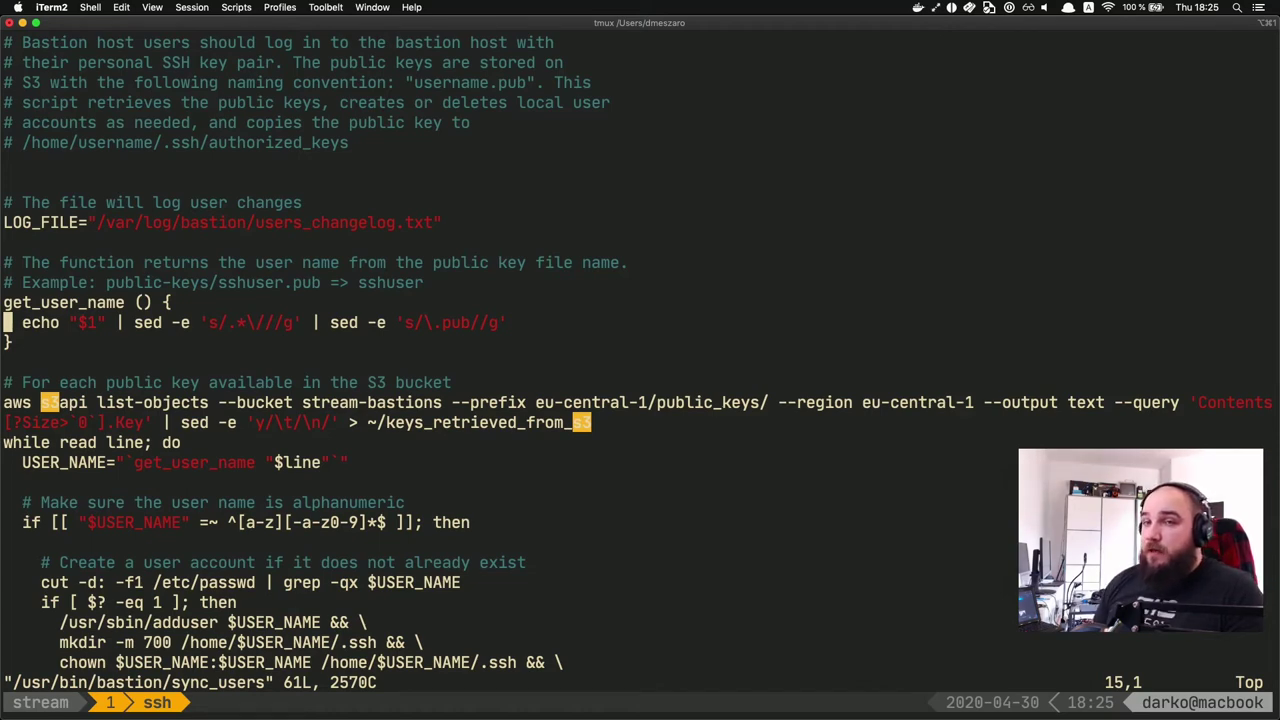
key("j")
key("j")
key("j")
key("j")
key("j")
key("j")
key("j")
key("j")
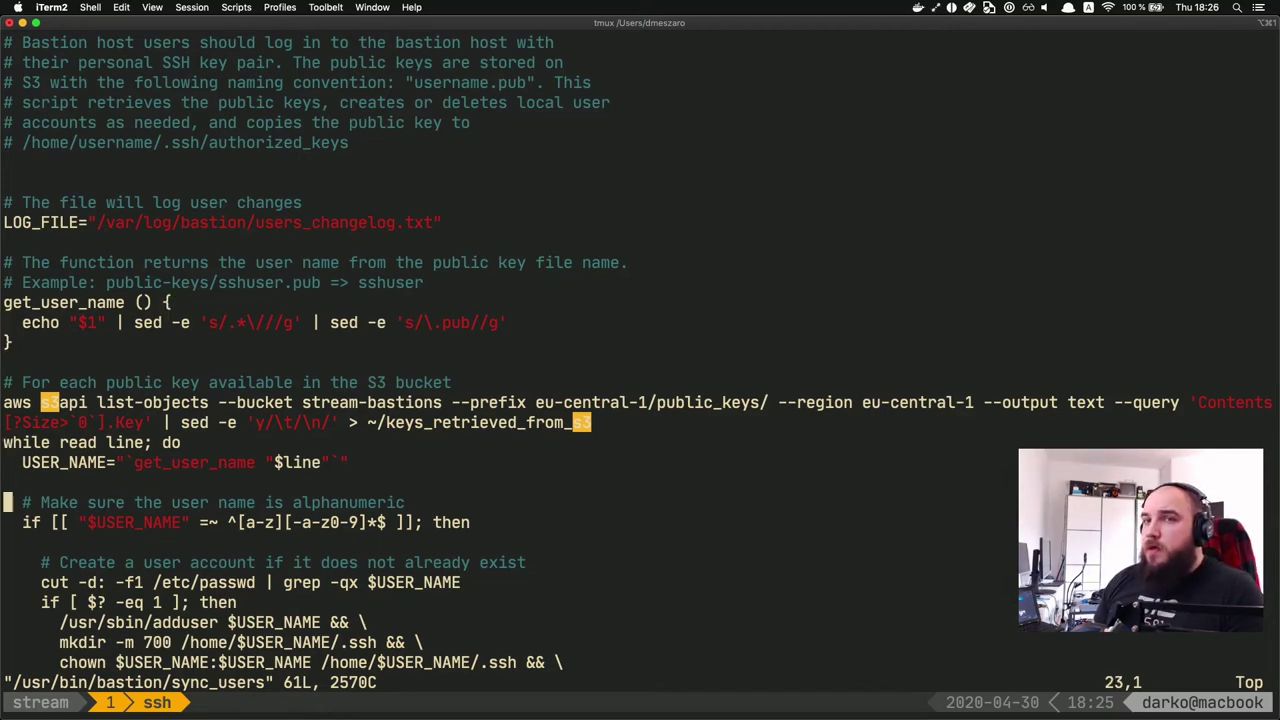
Step: Review the account creation block and the start of the public key copy block, and quit vim without changes
key("j")
key("j")
key("j")
key("j")
key("j")
key("j")
key("j")
key("j")
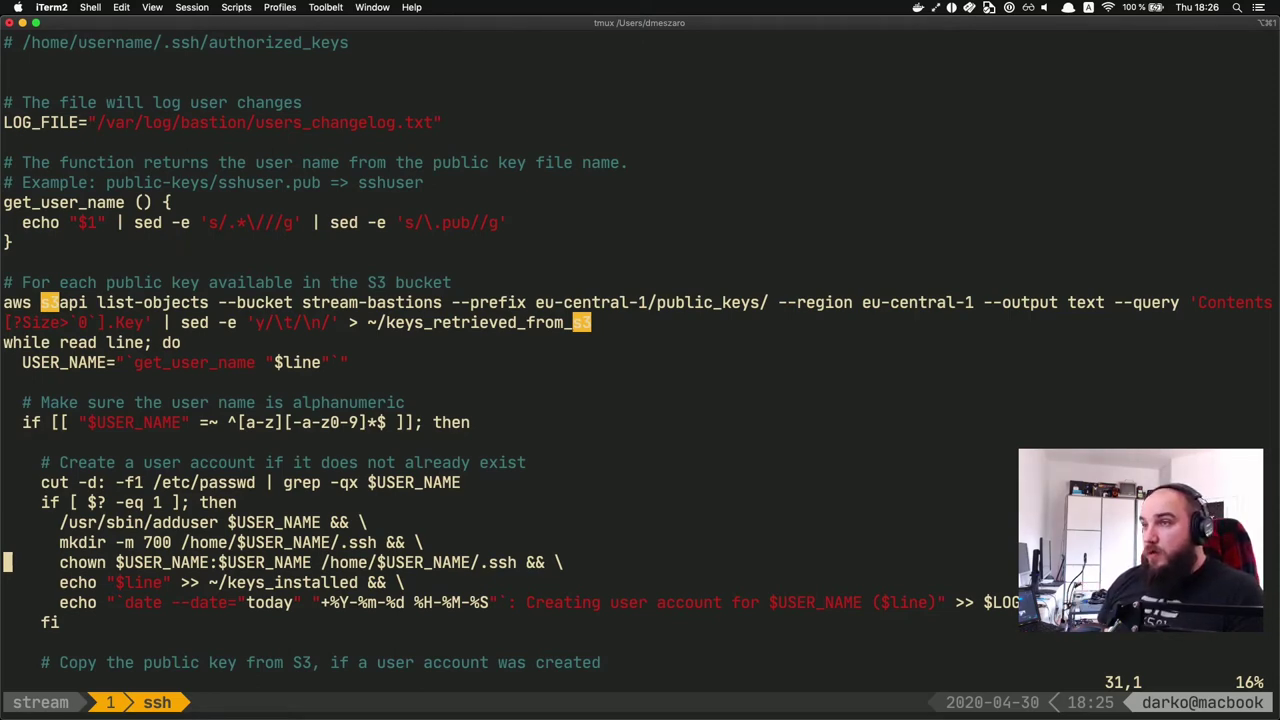
key("j")
key("j")
key("j")
key("j")
key("j")
key("j")
key("j")
key("j")
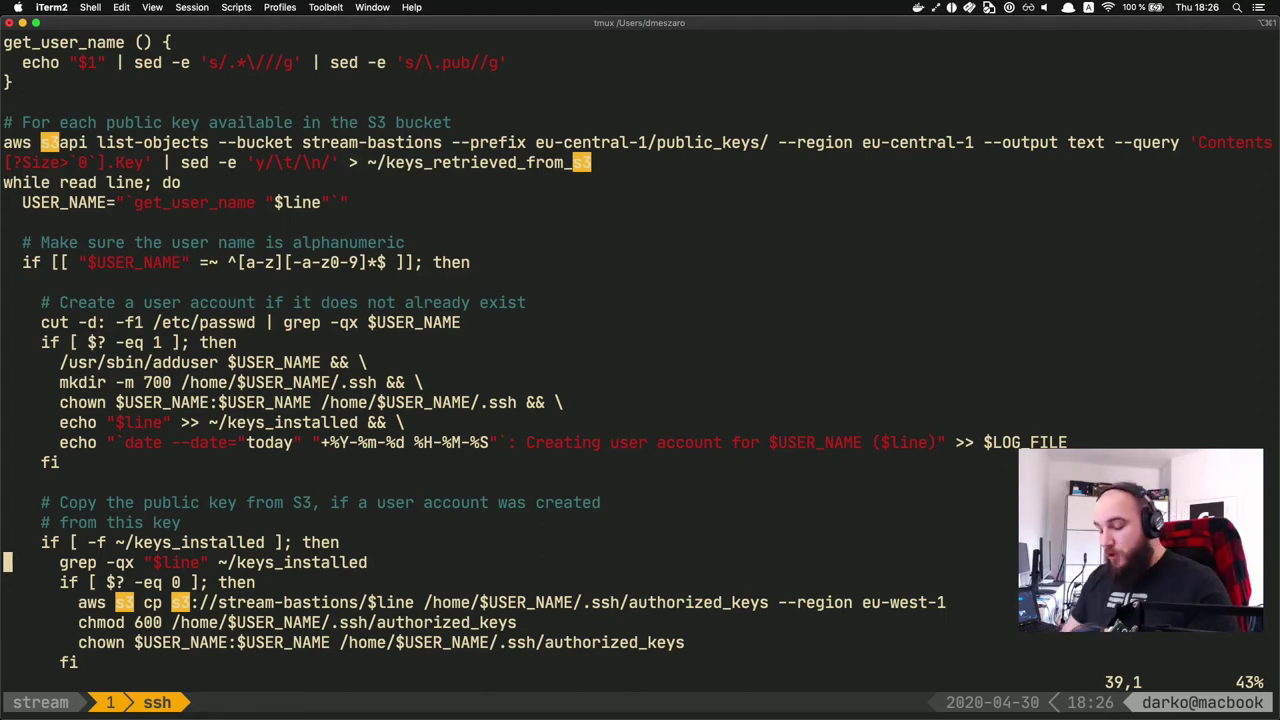
type(":q")
key("Return")
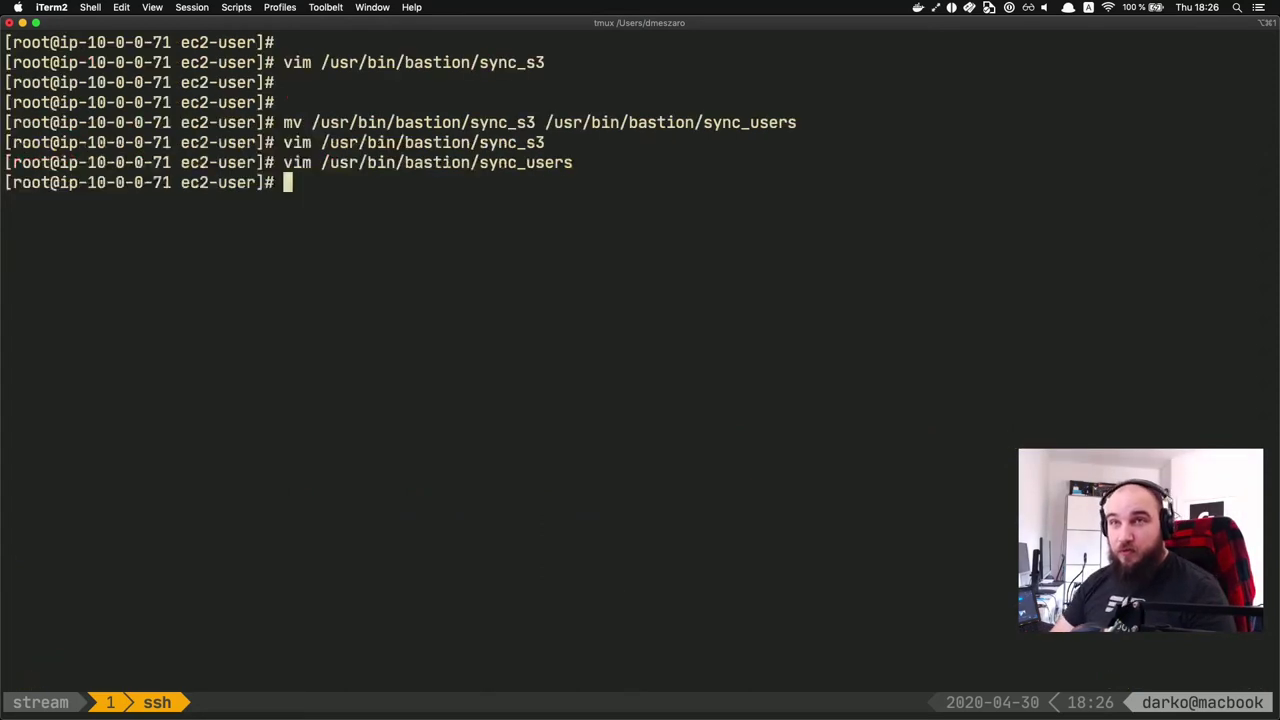
Step: Set the permissions of /usr/bin/bastion/sync_s3 to 700 with chmod
key("Return")
key("Return")
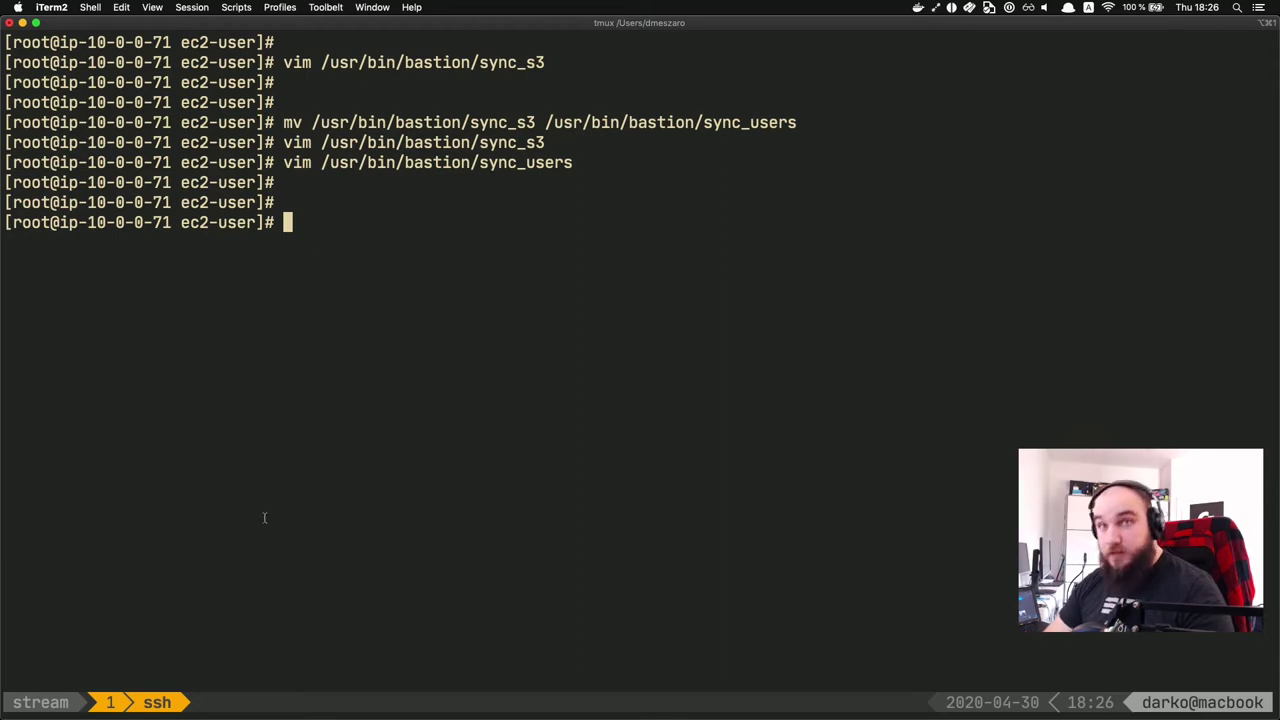
type("chd")
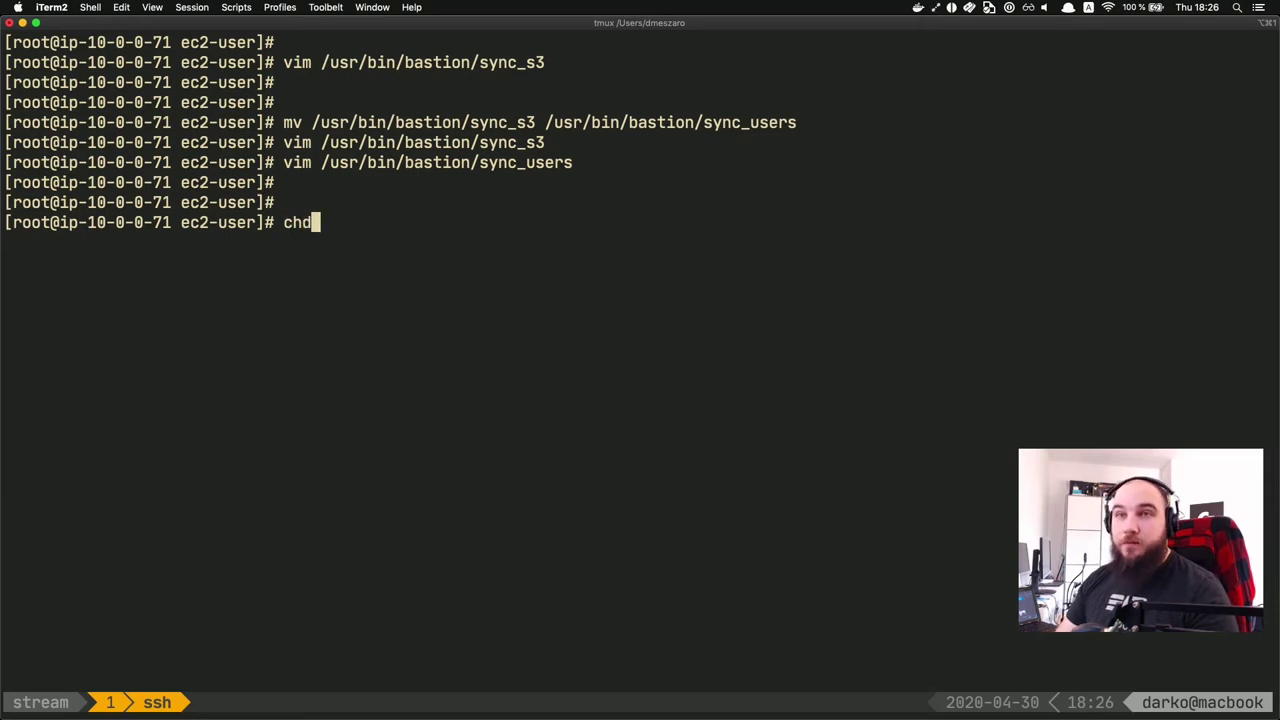
key("BackSpace")
type("mod 700 ")
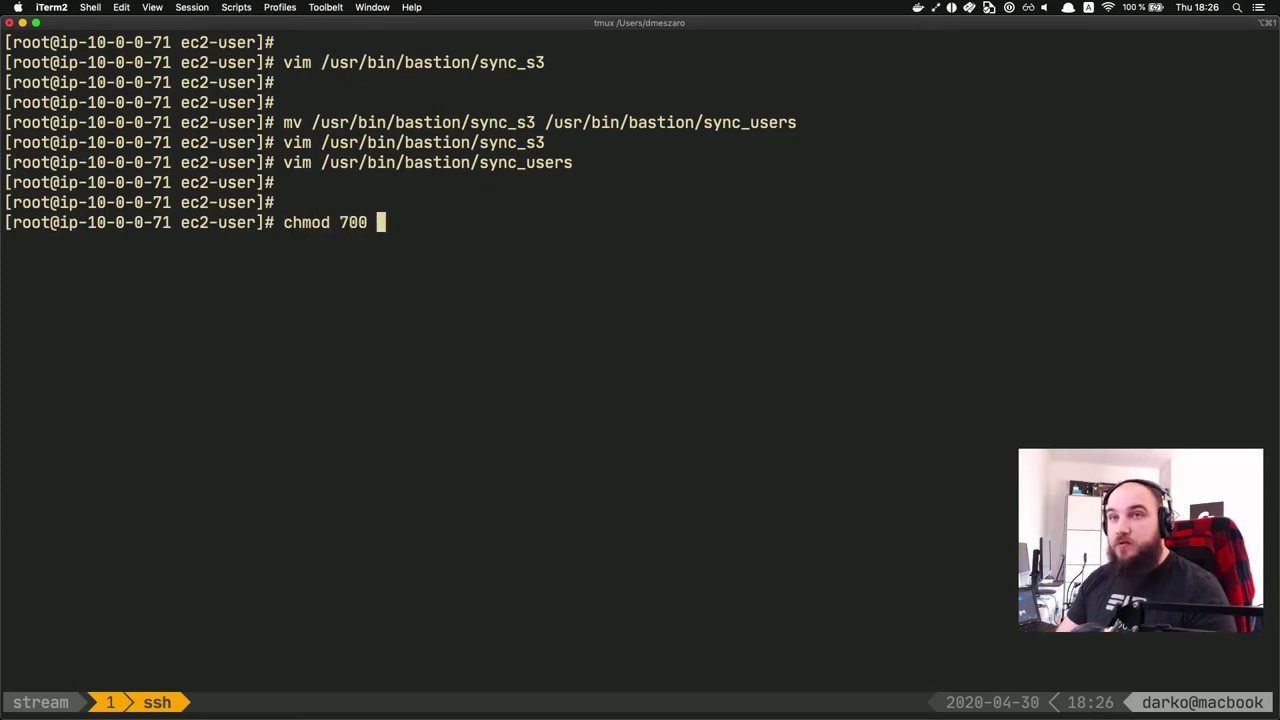
type("/usr/bin/b")
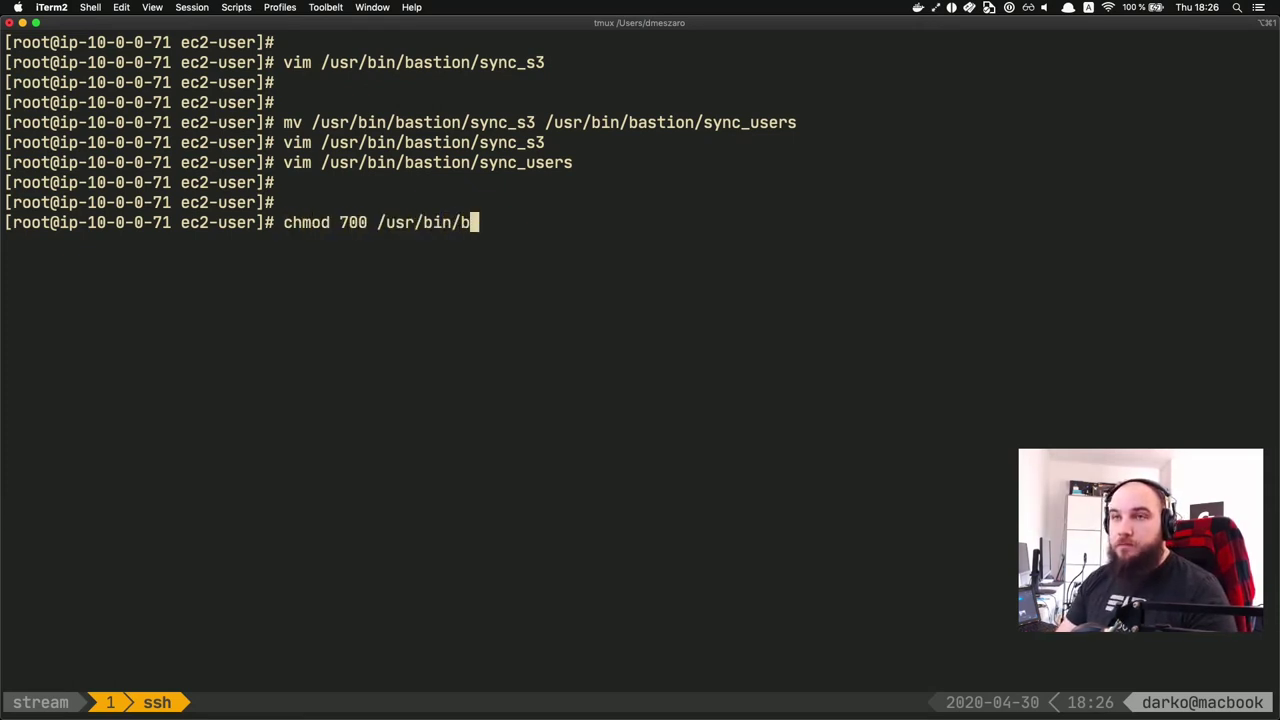
type("ash")
key("BackSpace")
type("t")
key("Tab")
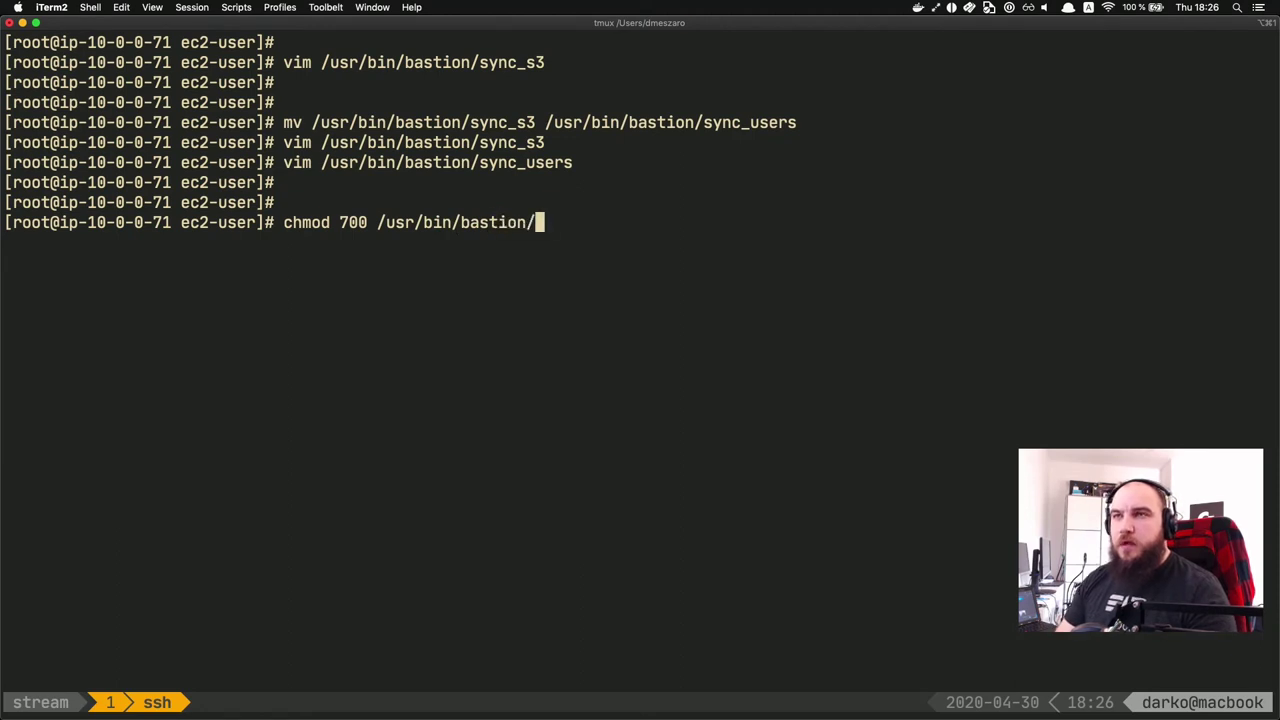
key("Tab")
type("2s")
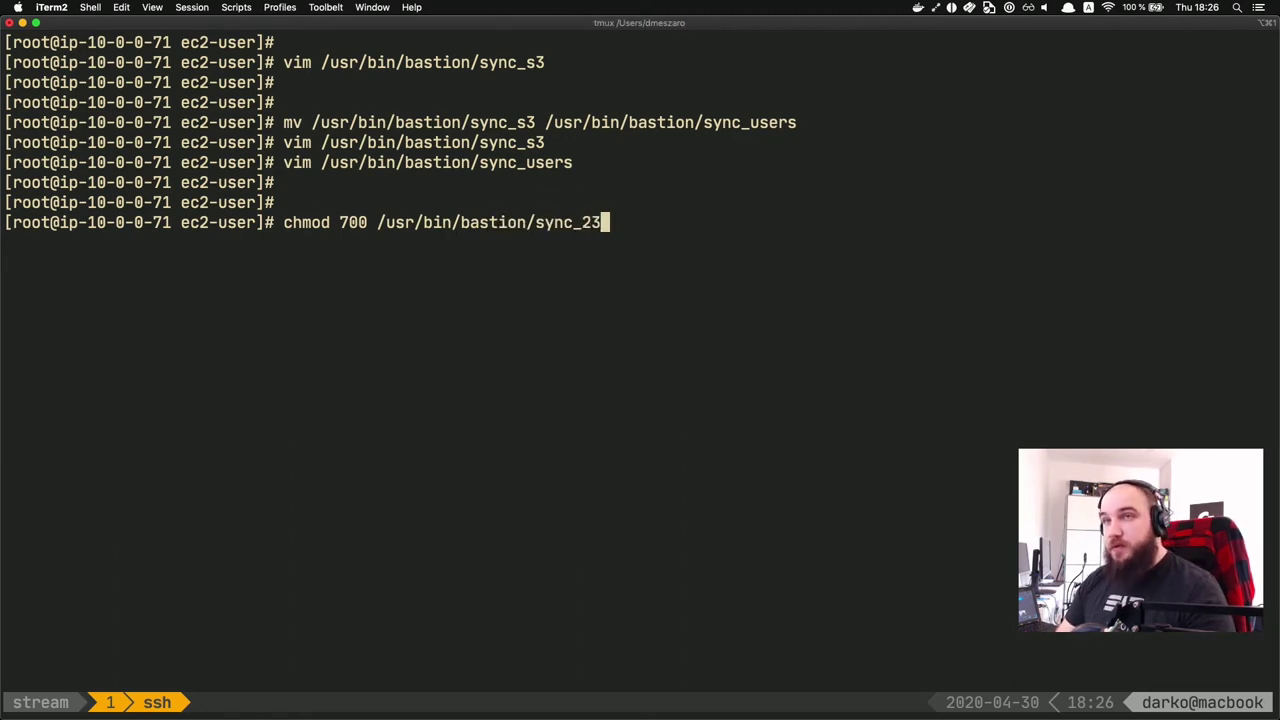
key("BackSpace")
key("BackSpace")
type("s3")
key("Return")
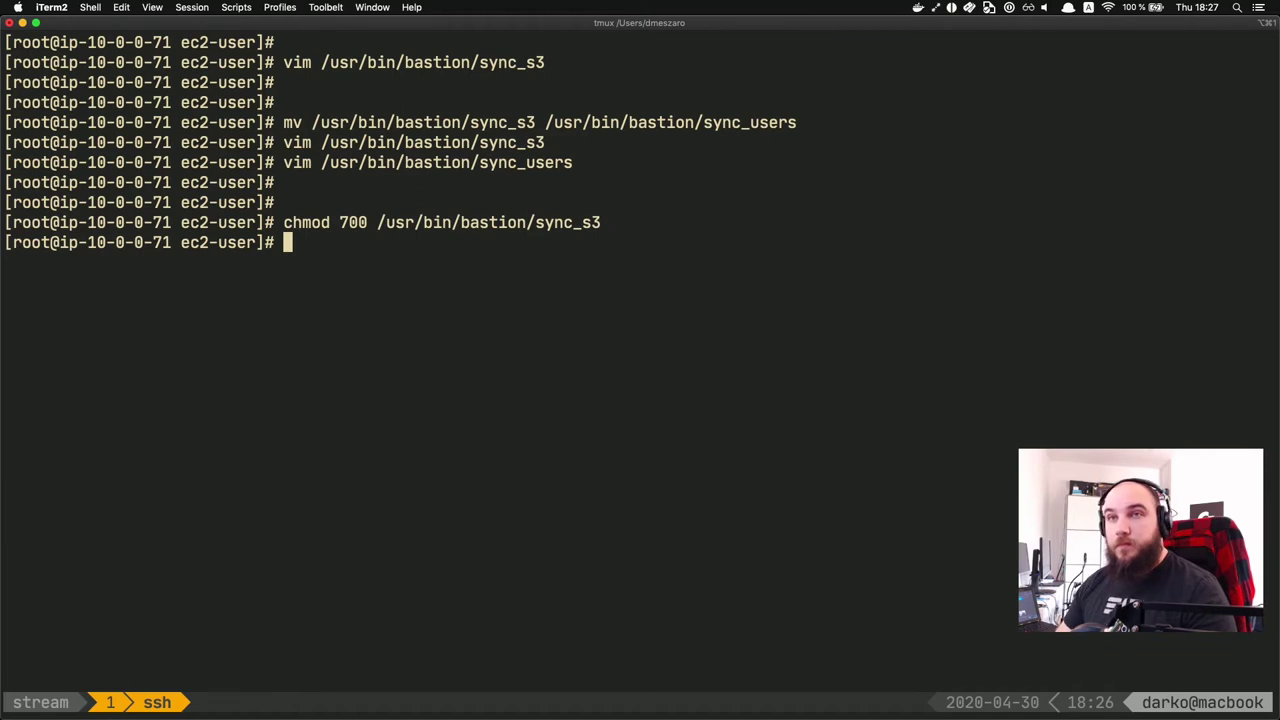
Step: Set the permissions of /usr/bin/bastion/sync_users to 700 with chmod
key("Up")
key("BackSpace")
key("BackSpace")
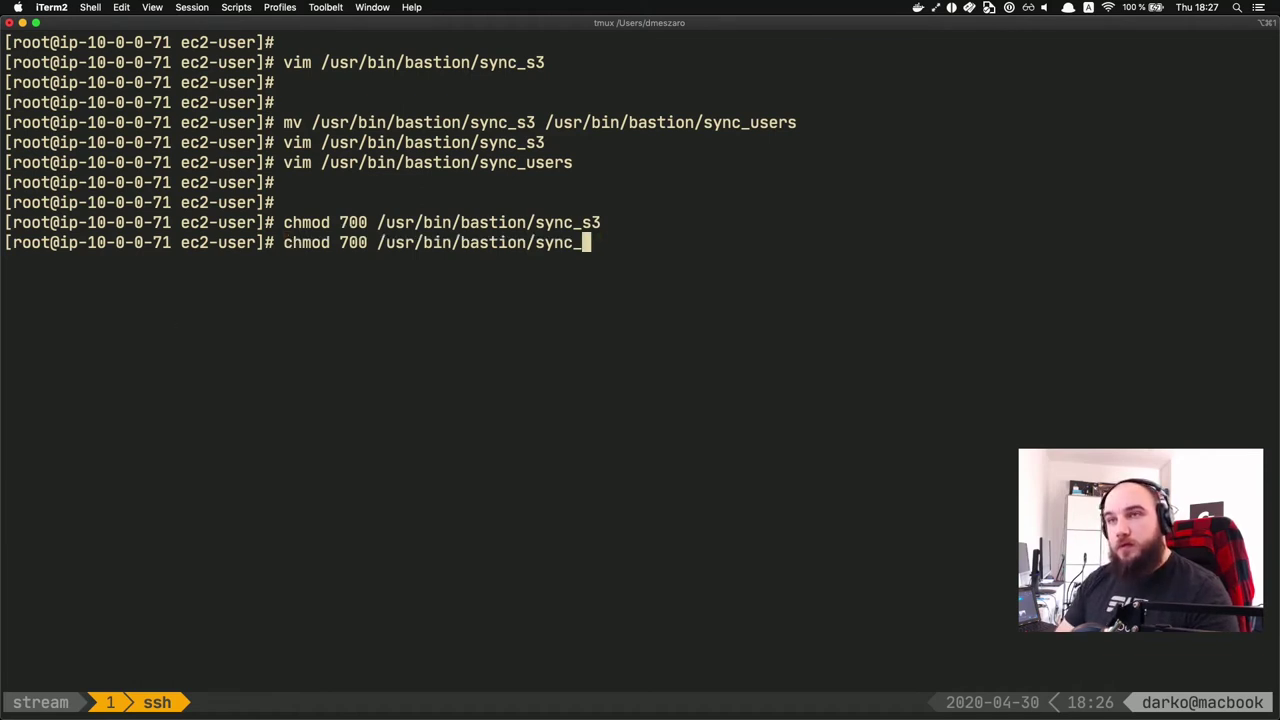
type("users")
key("Return")
Step: List the contents of /usr/bin/bastion in long format to check the script permissions
type("ls -")
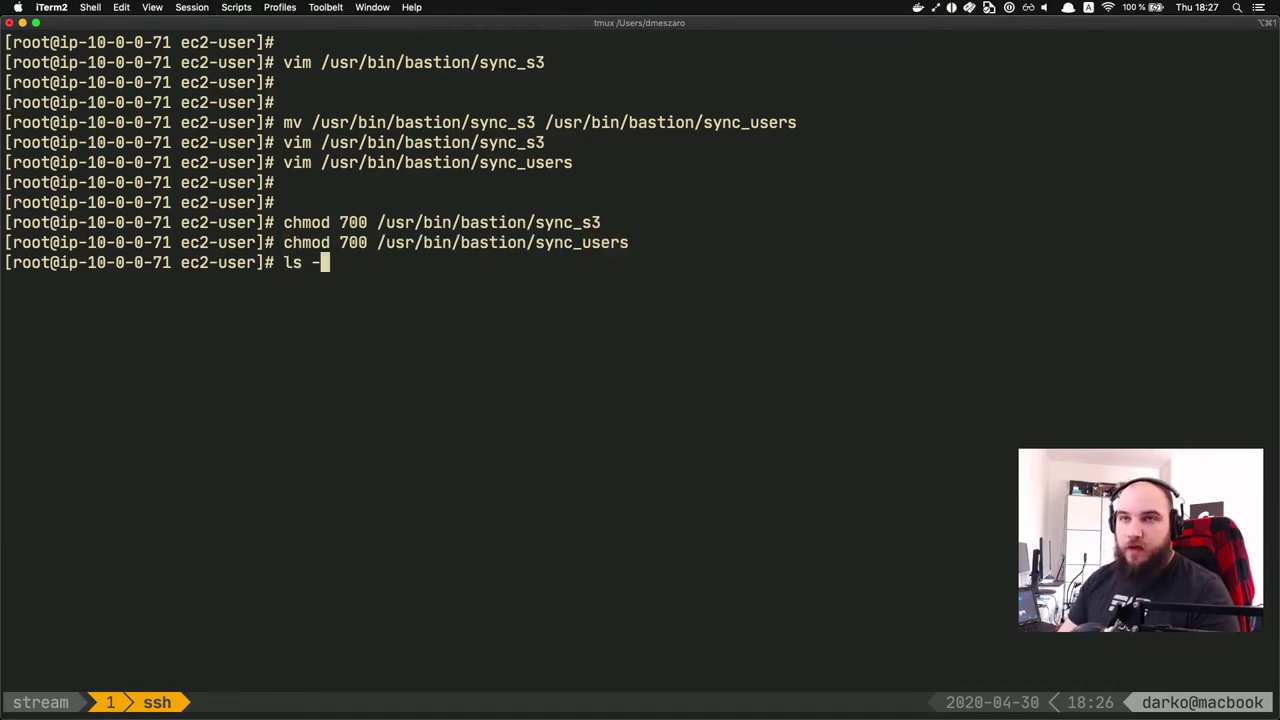
type("l /usr/bin/bast")
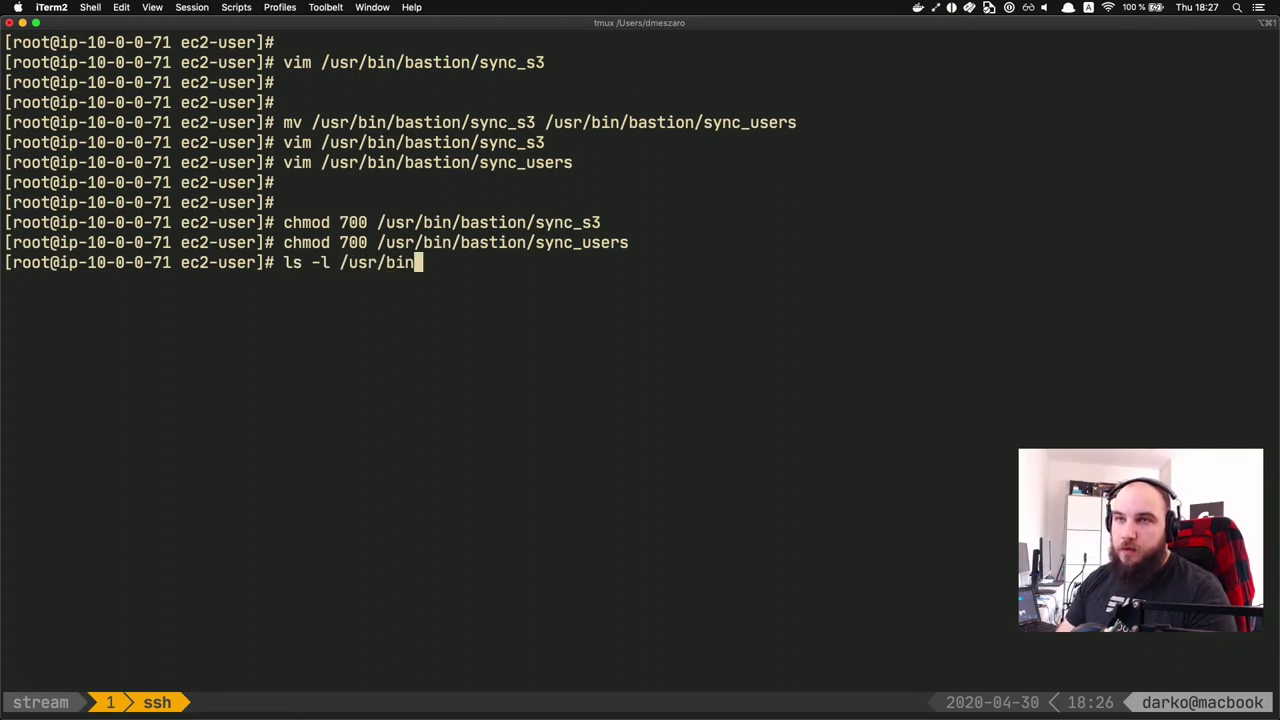
type("n")
key("Return")
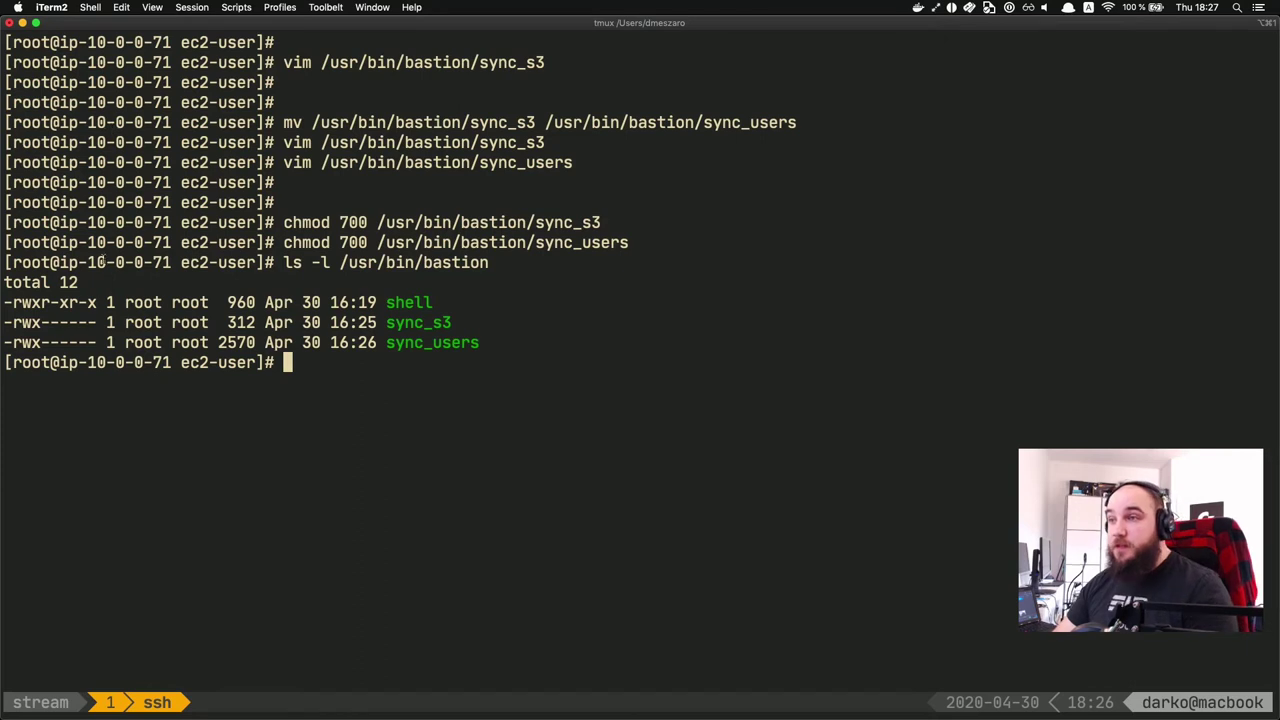
key("Return")
key("Return")
key("Return")
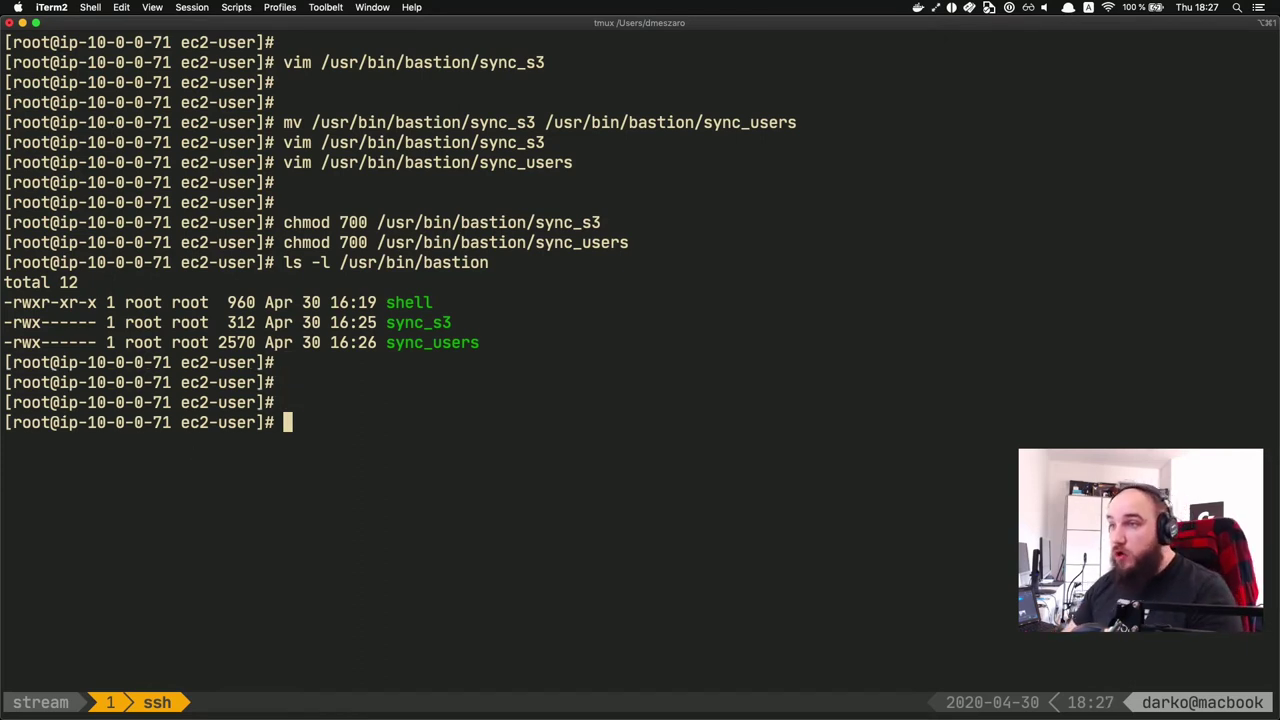
Step: Change to the root user's home directory with cd
type("cd")
key("Return")
key("Return")
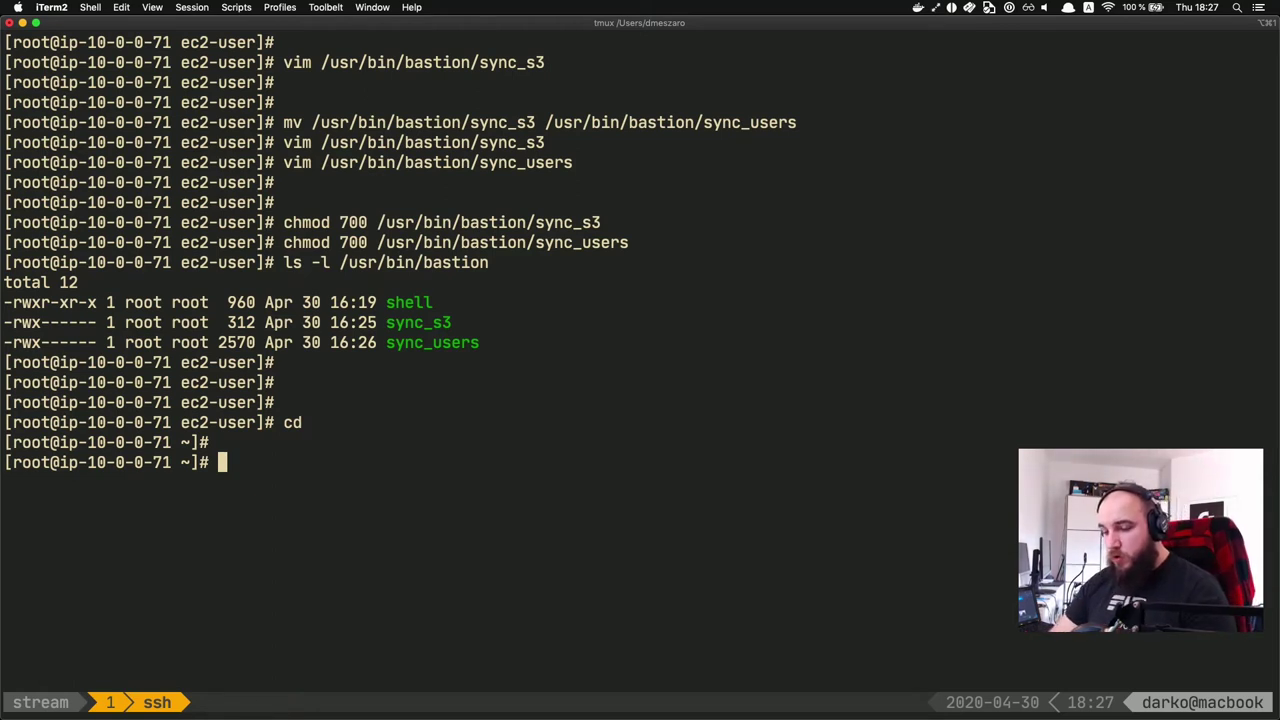
Step: Create a cronie file in vim that schedules /usr/bin/bastion/sync_s3 and /usr/bin/bastion/sync_users at */5 * * * *, and save it
key("super+Tab")
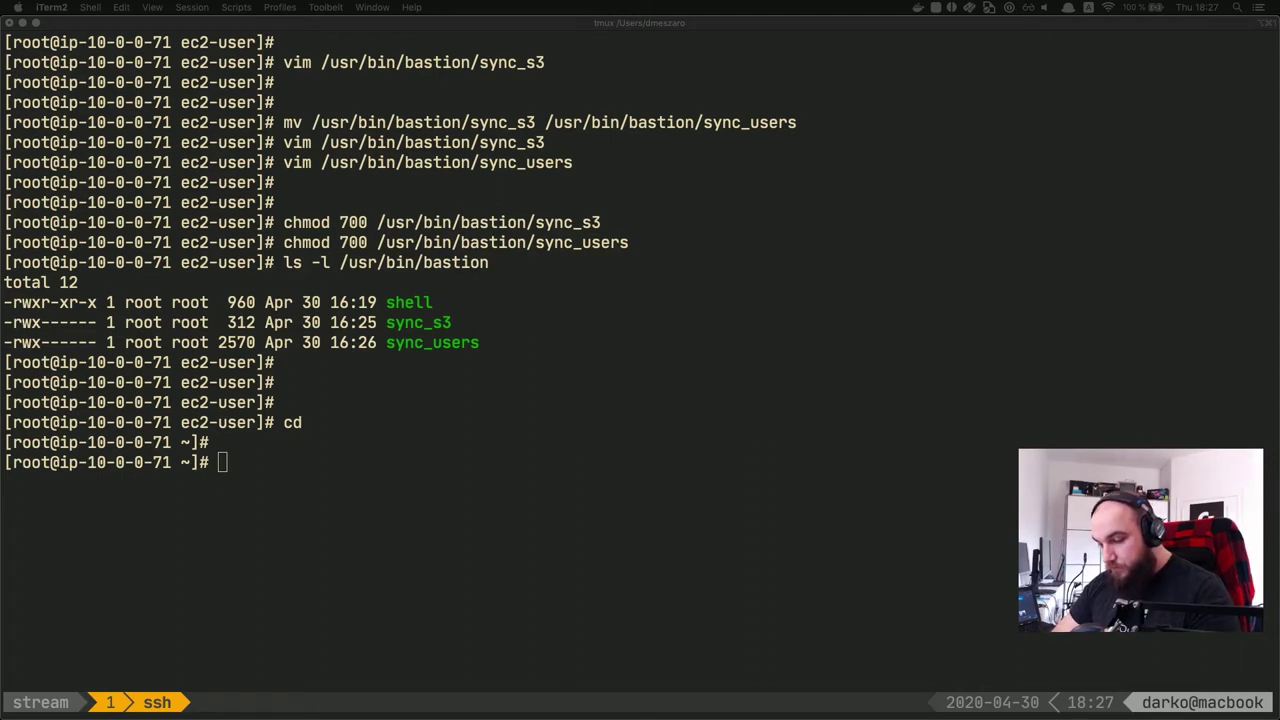
left_click(214, 562)
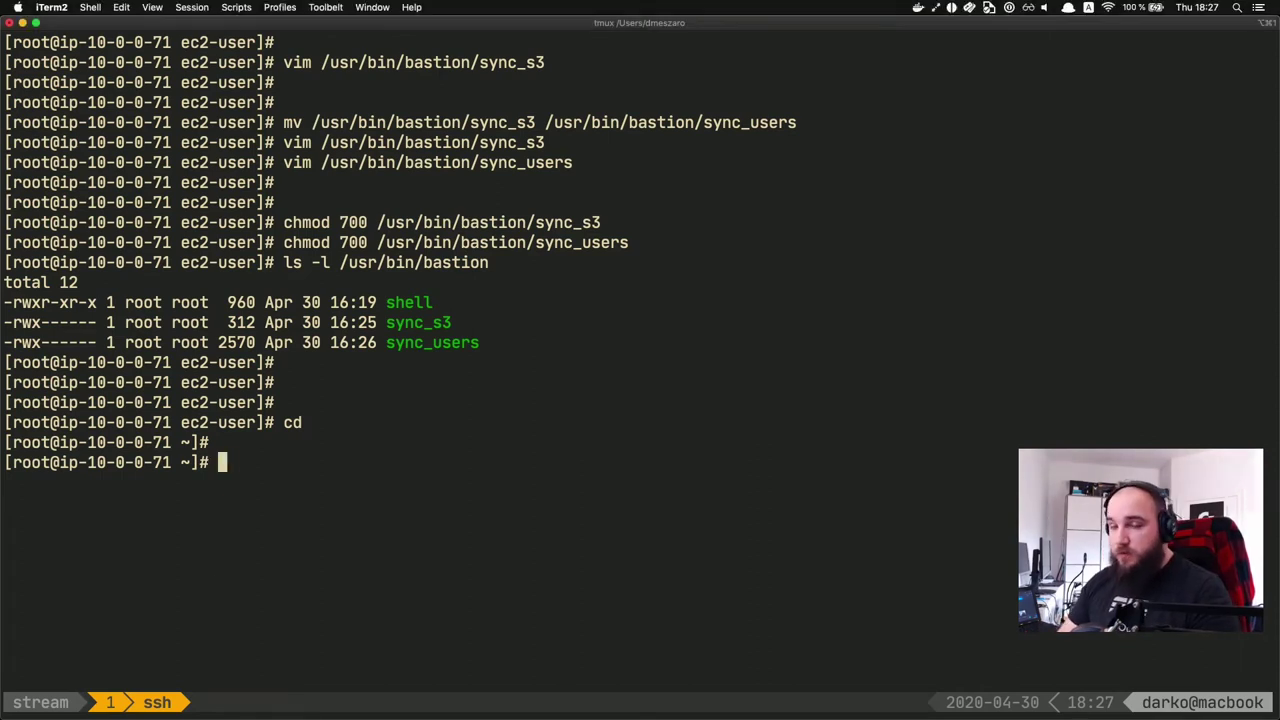
type("vim cronie")
key("Return")
key("i")
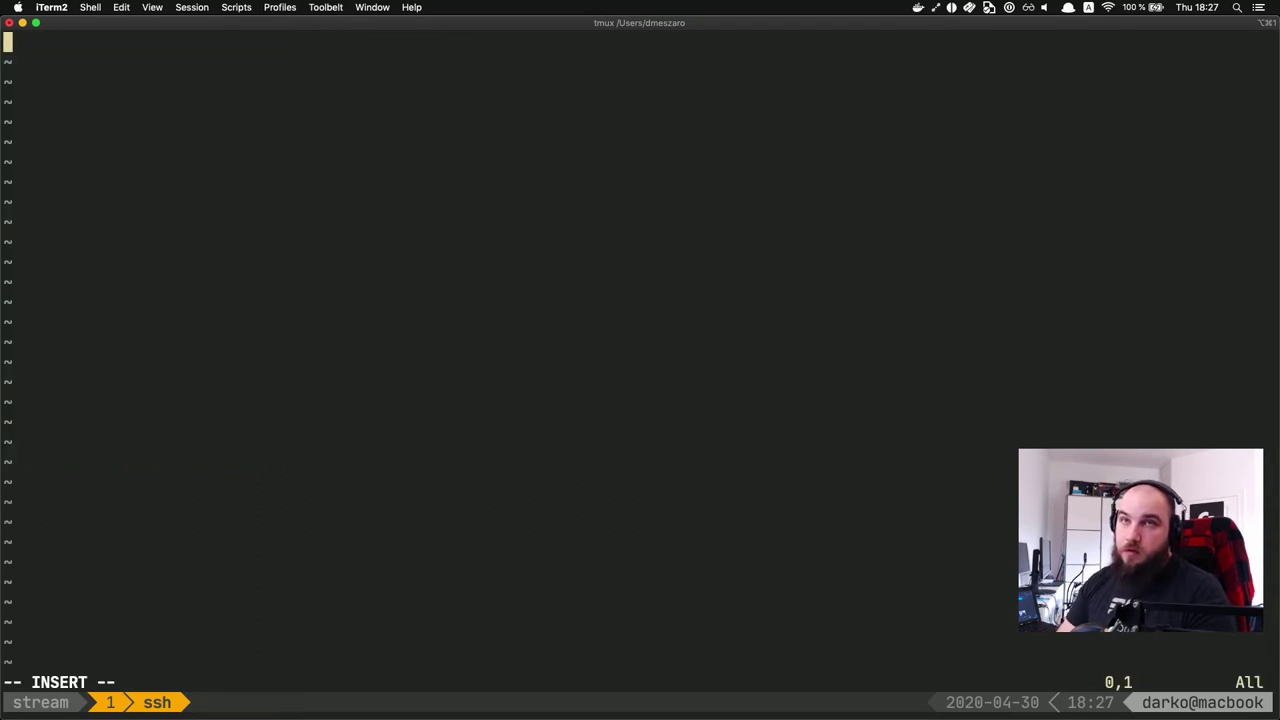
type("*/5 * * * * /usr/bin/bastion/sync_s3 */5 * * * * /usr/bin/bastion/sync_users")
type("j")
key("BackSpace")
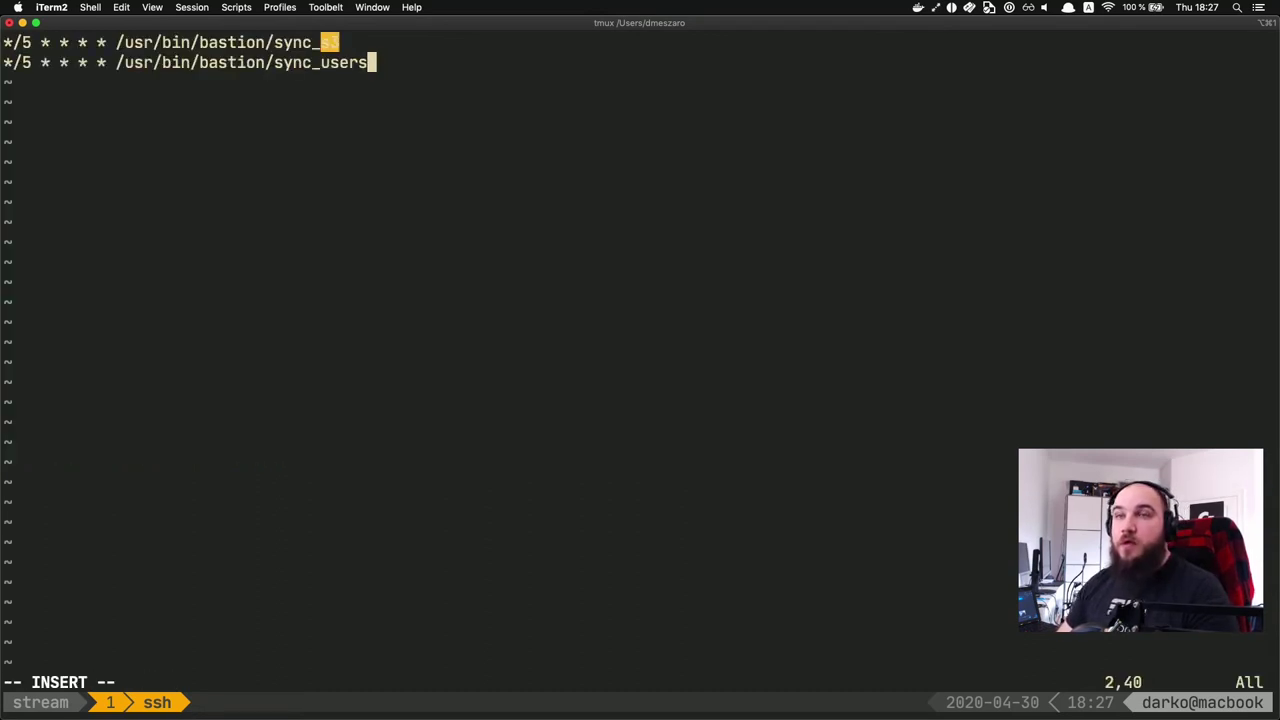
key("Escape")
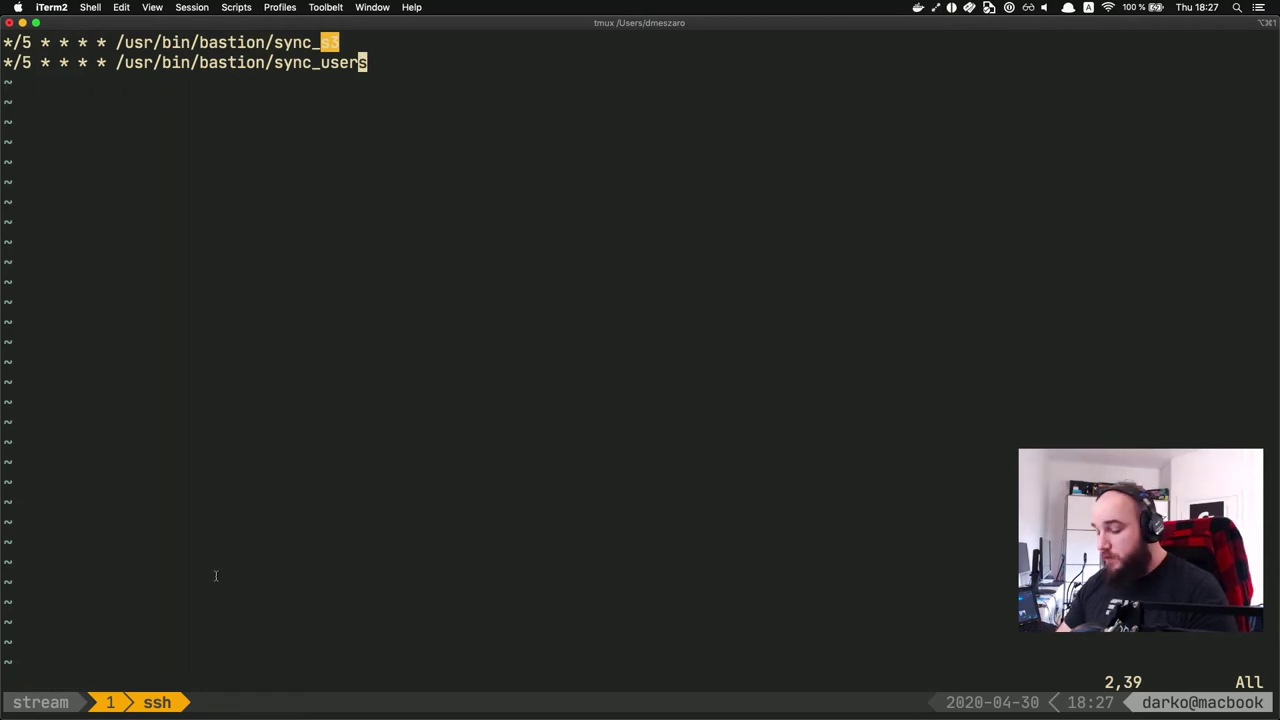
type(":w")
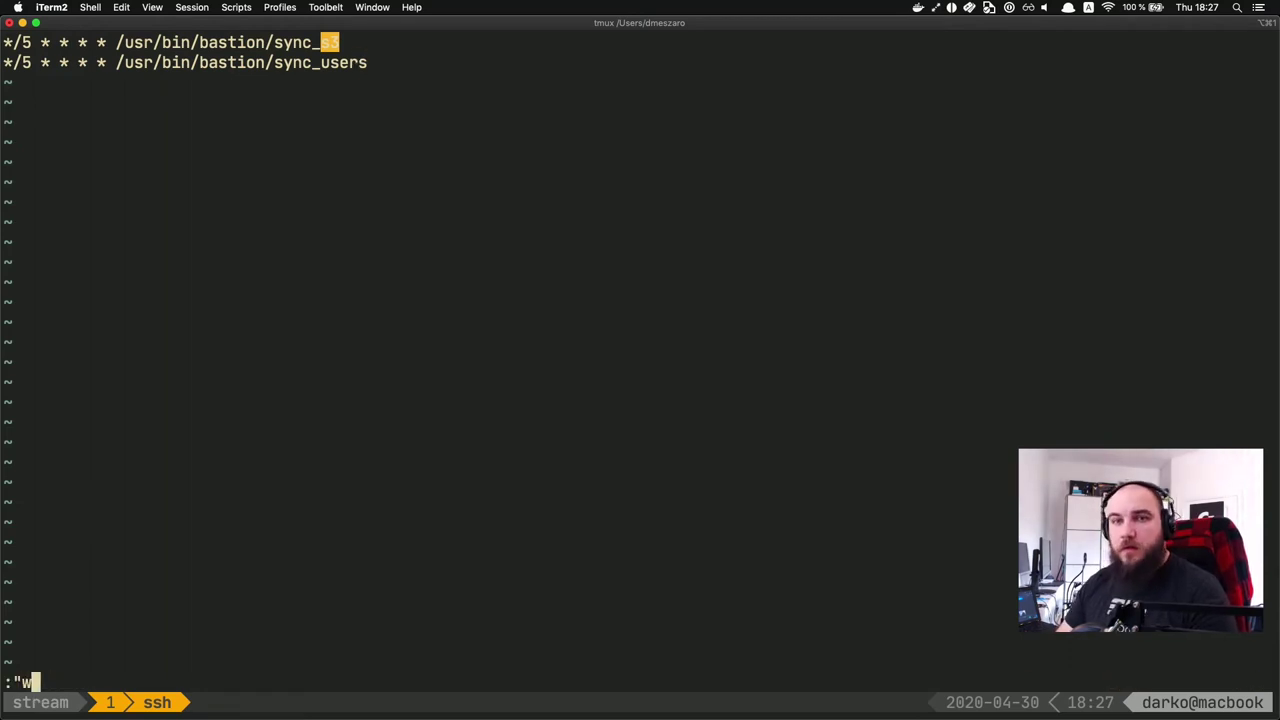
type("q")
key("Return")
key("Return")
key("Return")
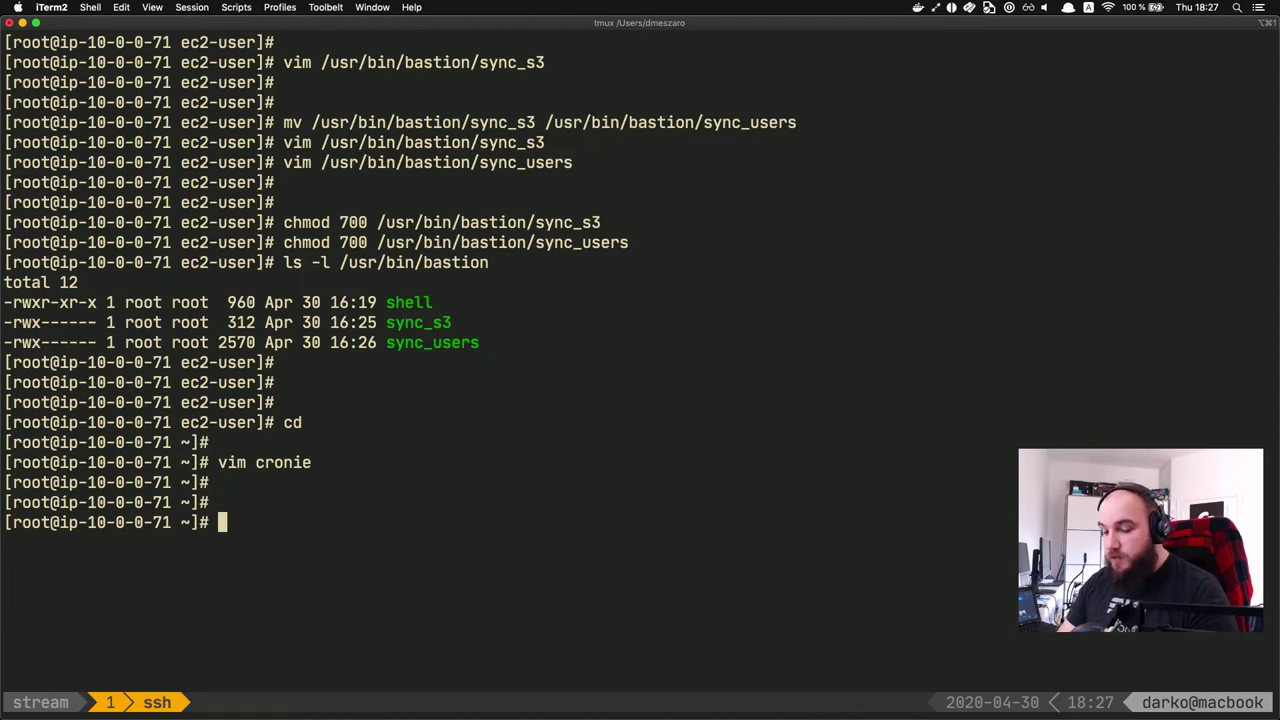
Step: Load the cronie file as root's crontab and list the crontab entries to check them
type("cr")
key("BackSpace")
key("BackSpace")
type("cro")
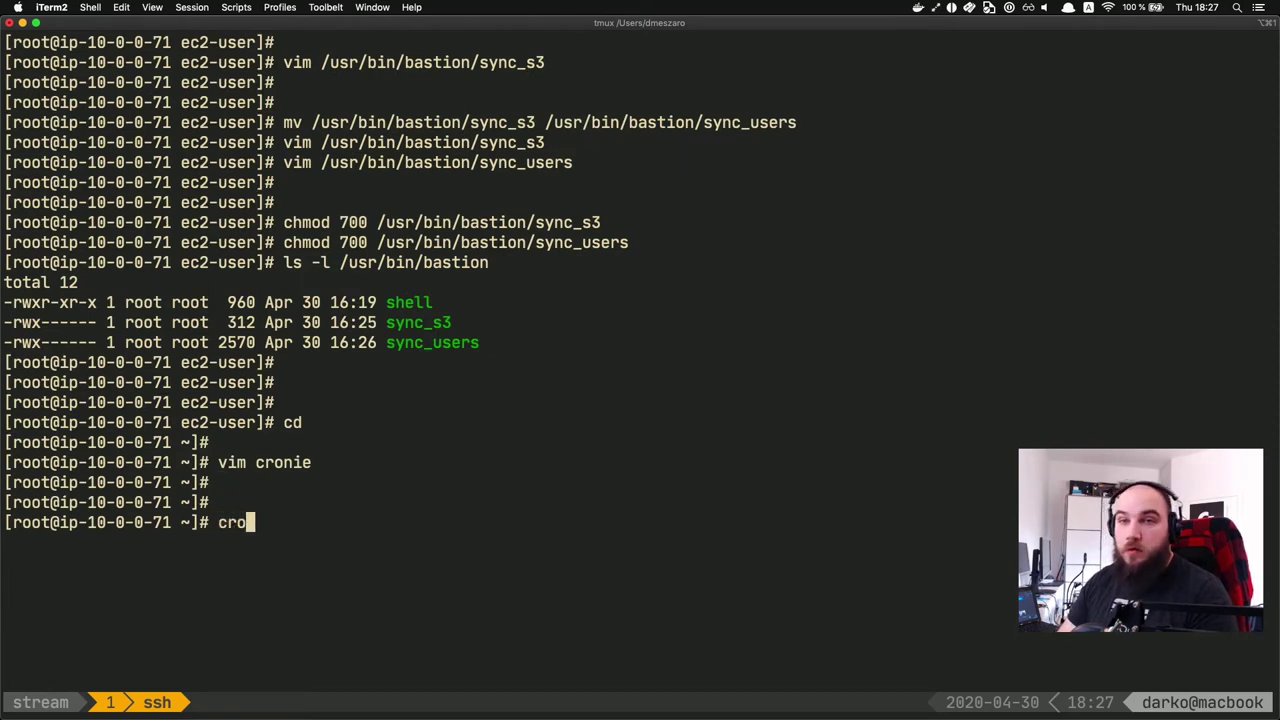
type("ntab cronie")
key("Return")
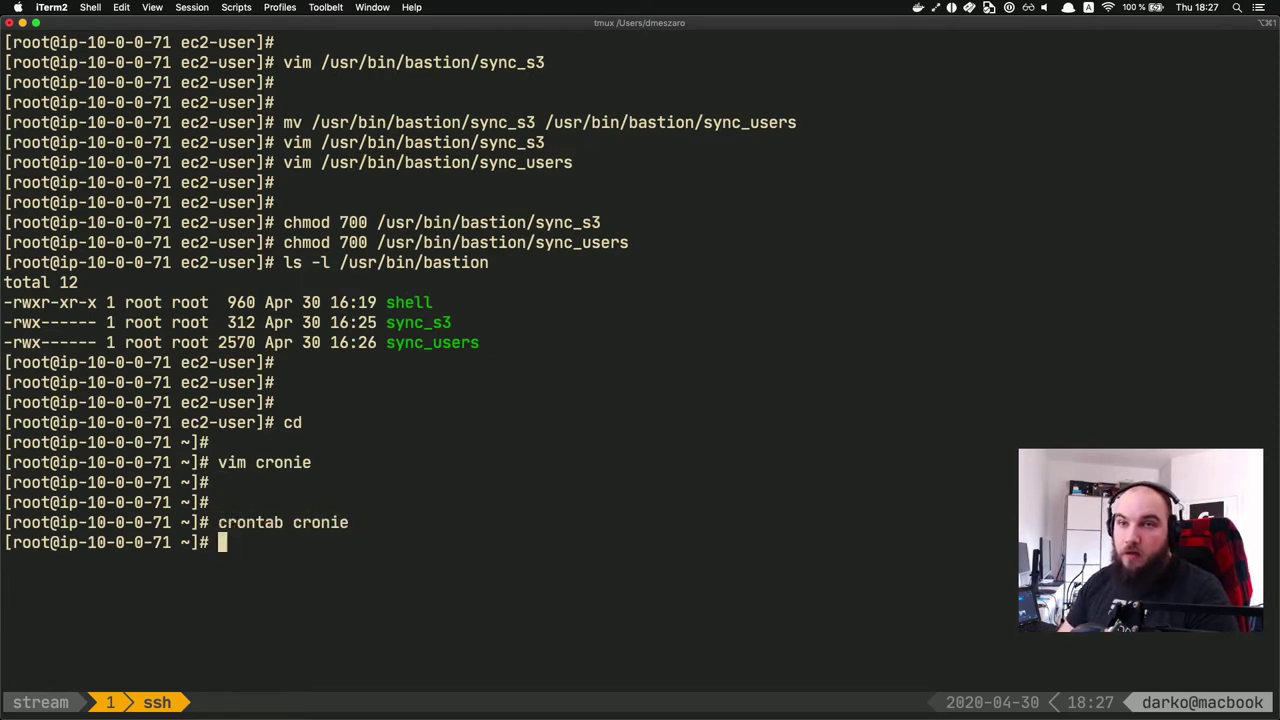
key("Return")
type("crontab -l")
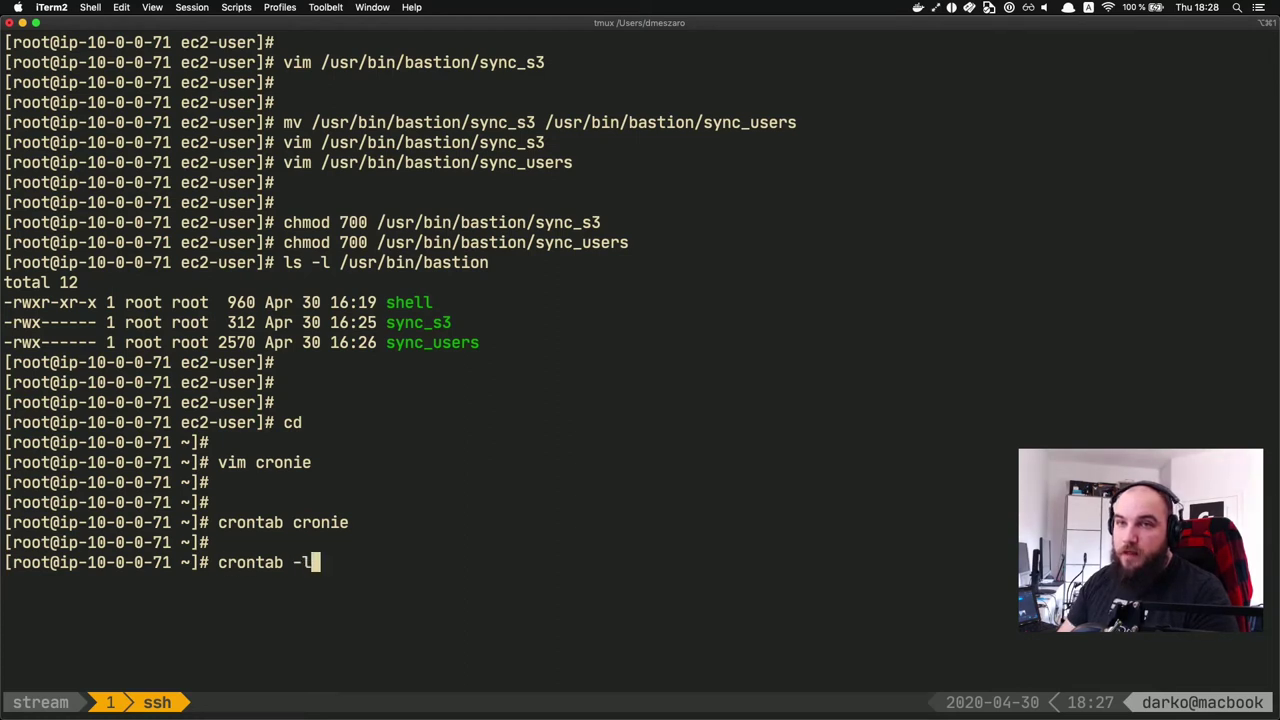
key("Return")
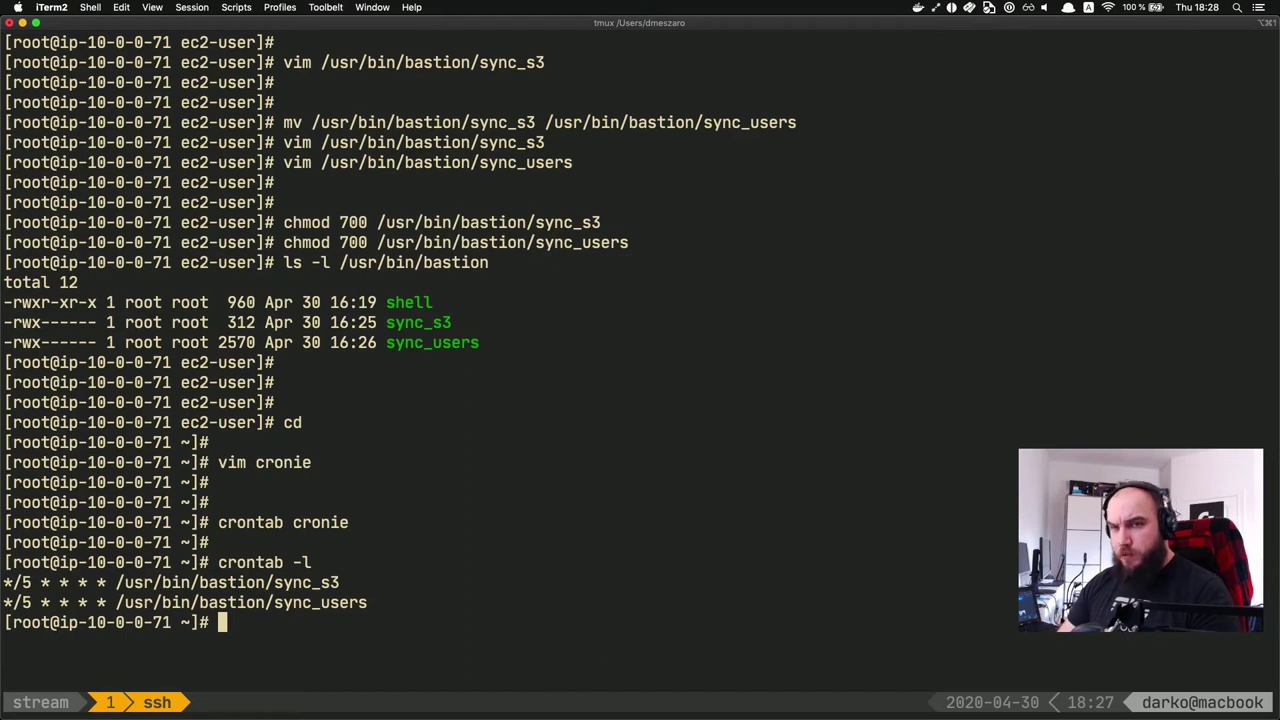
Step: Delete the cronie file, confirming the removal, and list the root home directory to check it
type("rm cronie")
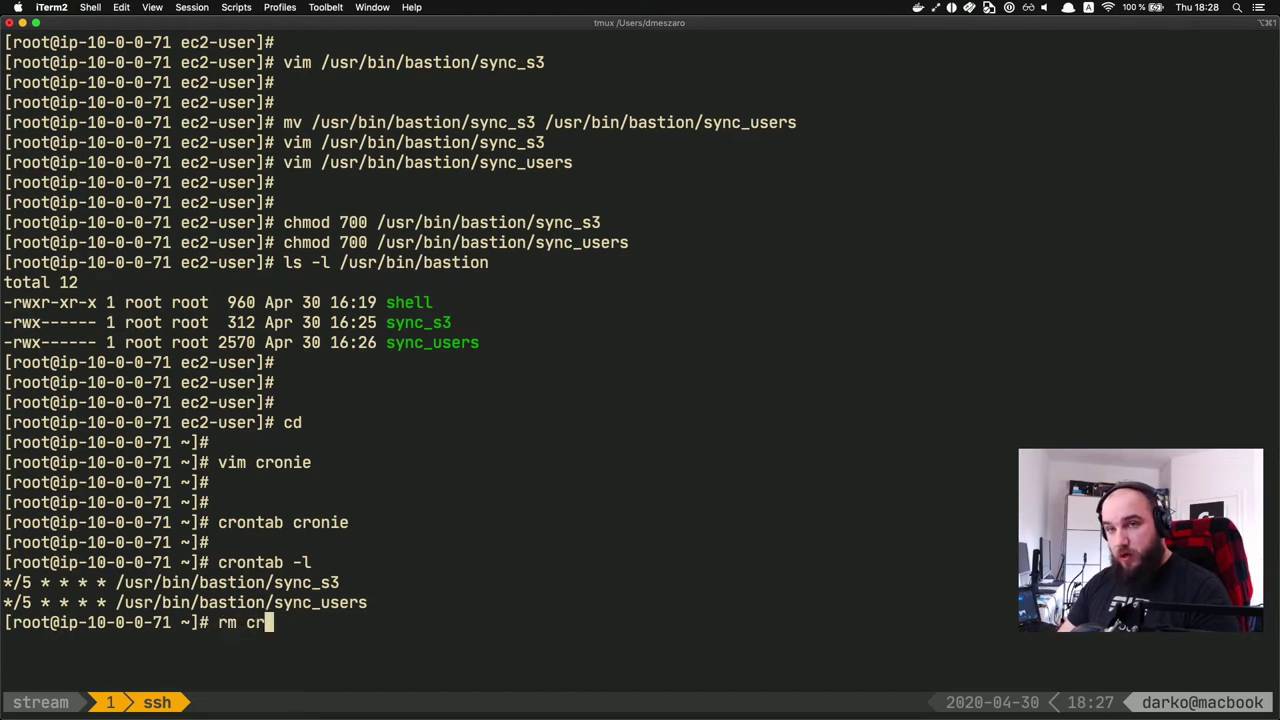
key("Return")
key("Return")
key("Return")
key("Up")
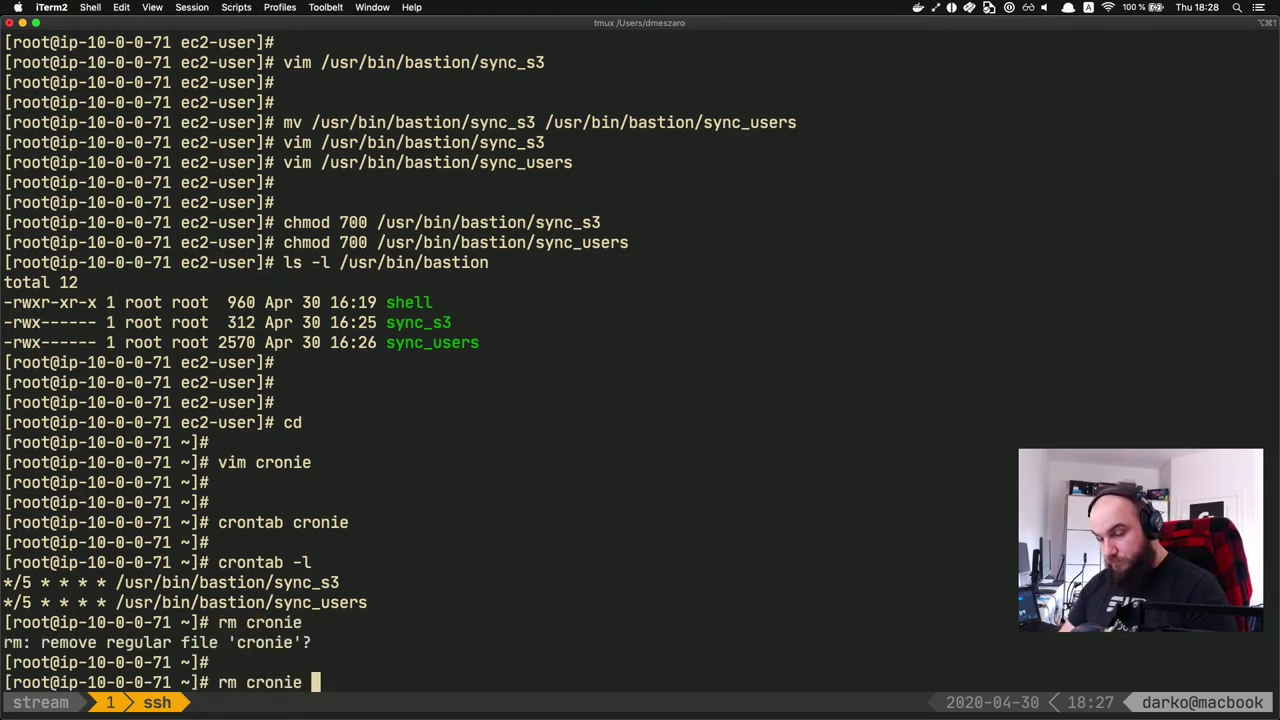
key("Return")
type("y")
key("Return")
type("ll")
key("Return")
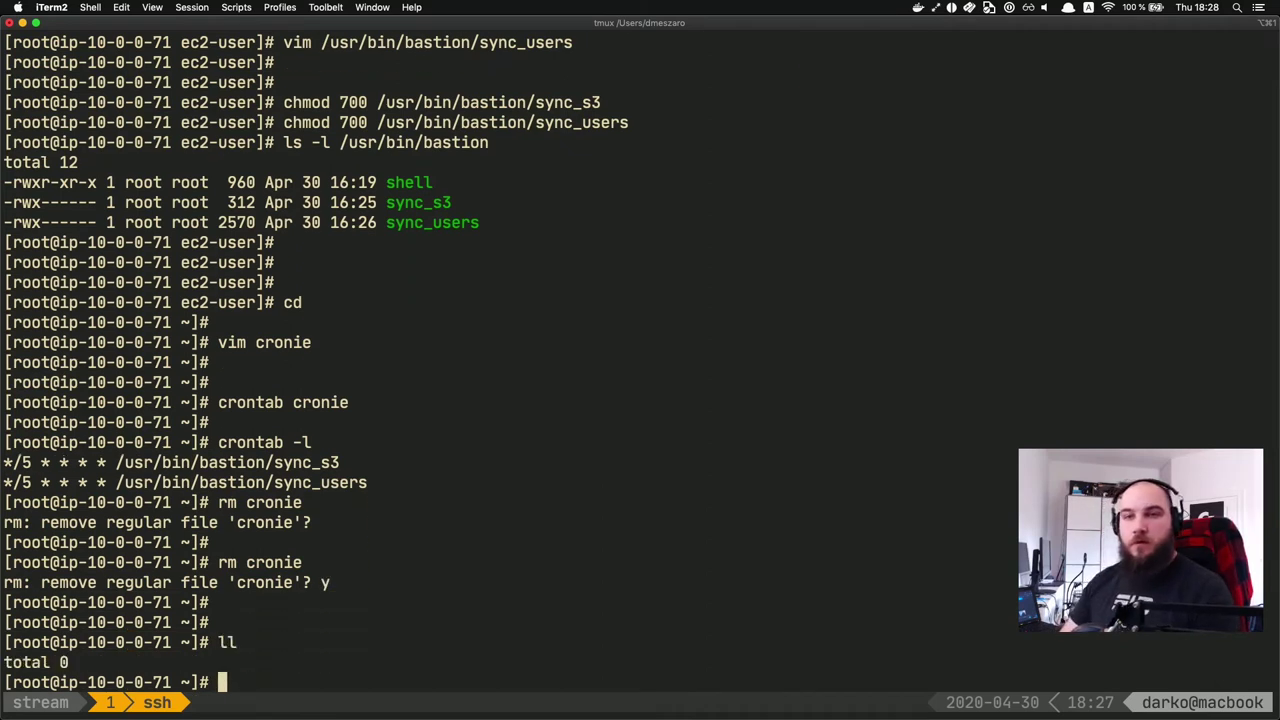
Step: Clear the root shell's terminal screen
type("clear")
key("Return")
key("Return")
key("Return")
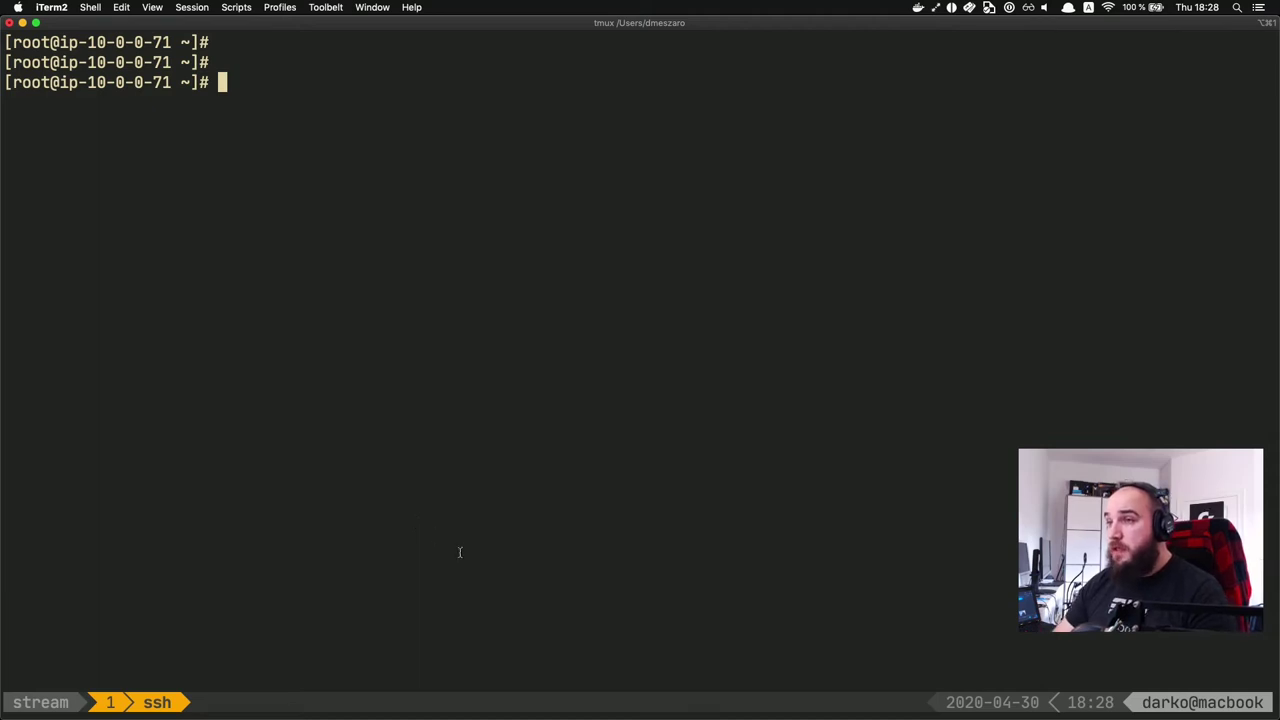
Step: Exit the root shell and close the SSH session to the bastion host
type("exit")
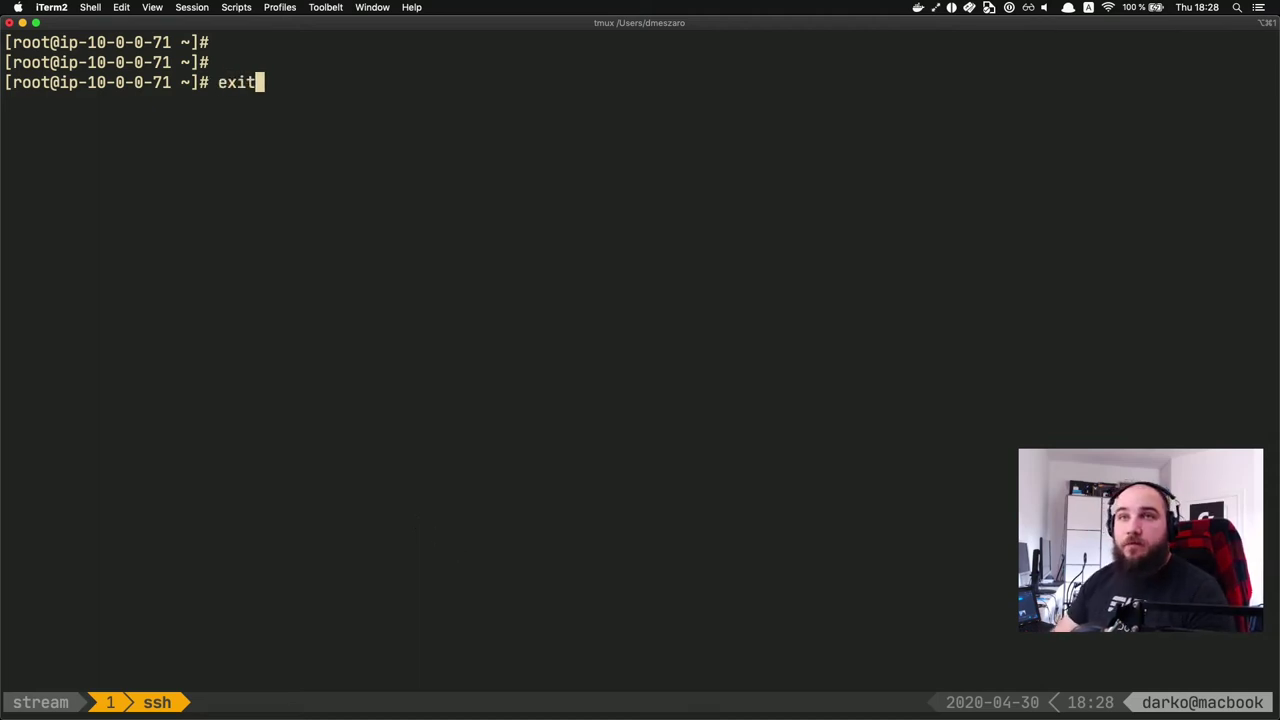
key("Return")
type("exit")
key("Return")
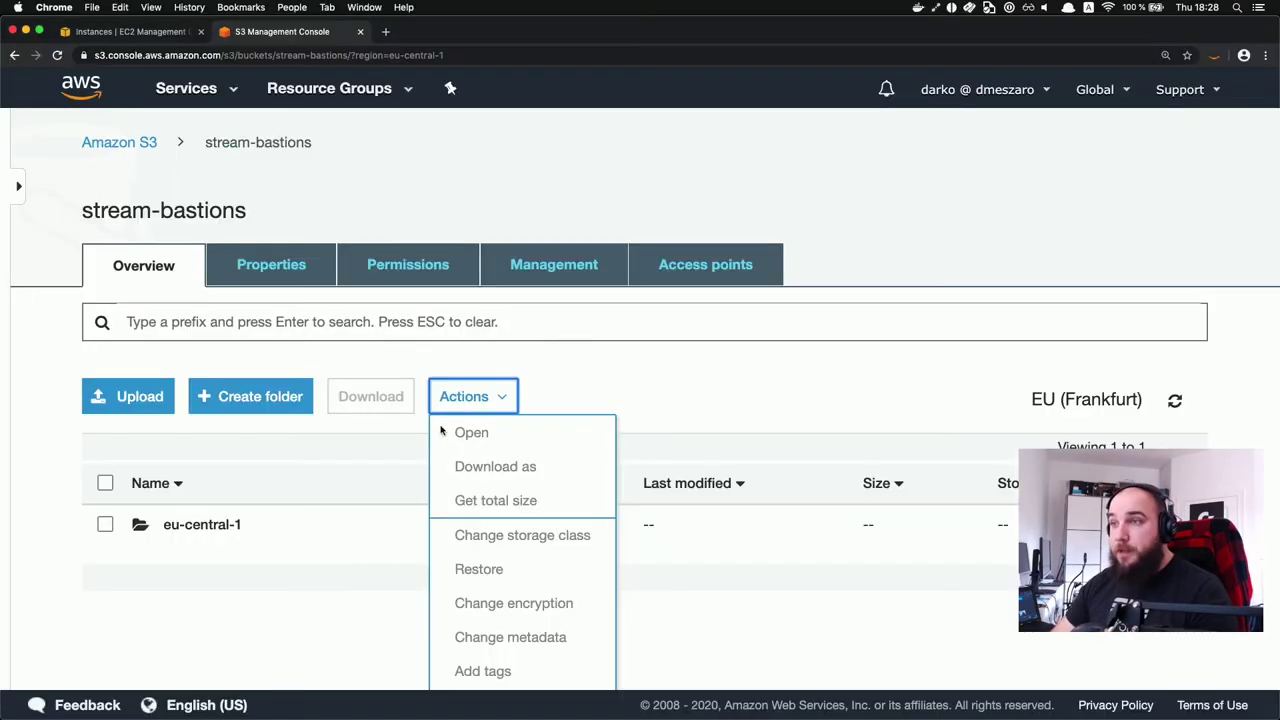
Step: Switch to the EC2 console in Chrome, go to Key Pairs and start creating a new key pair
left_click(143, 32)
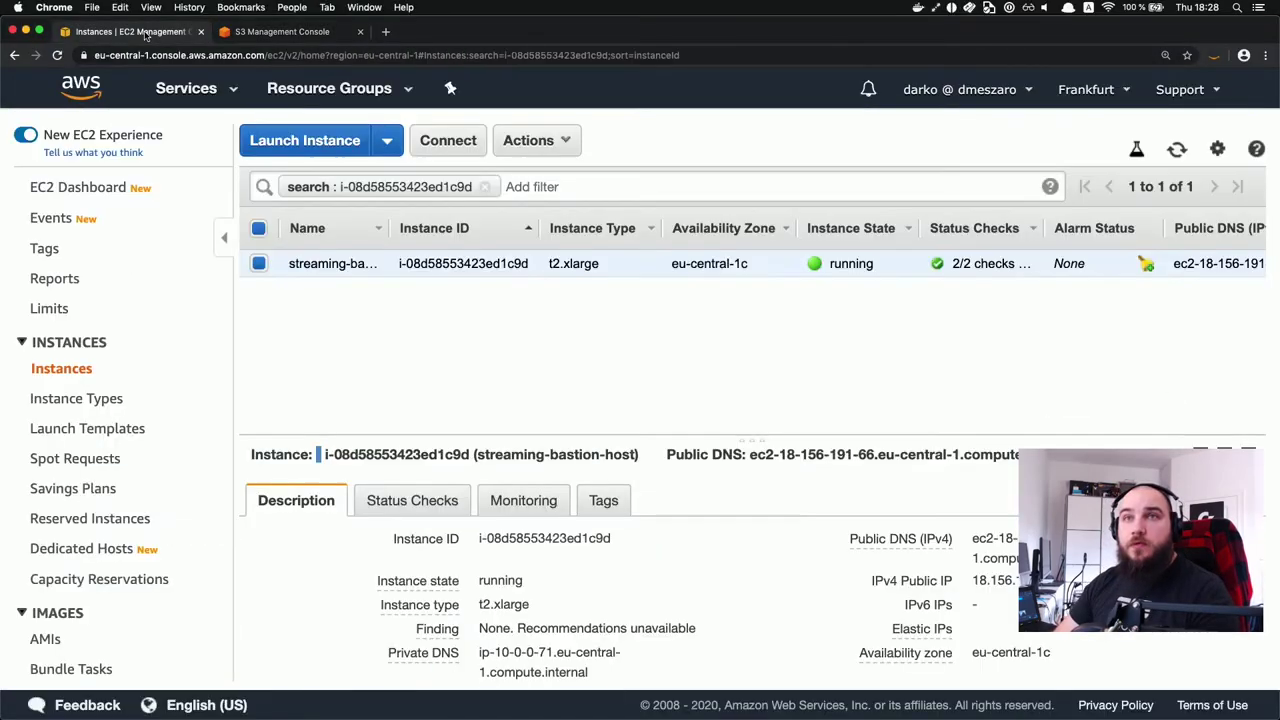
scroll(157, 425, "down", 3)
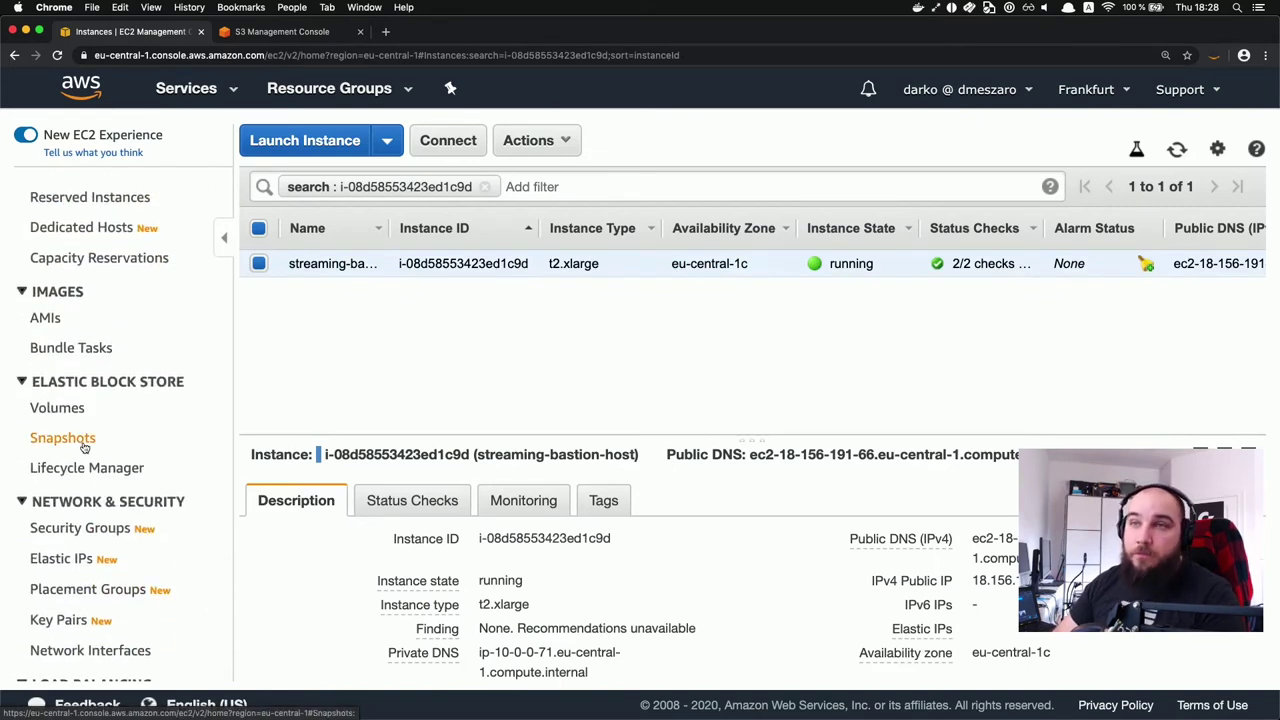
scroll(64, 350, "down", 2)
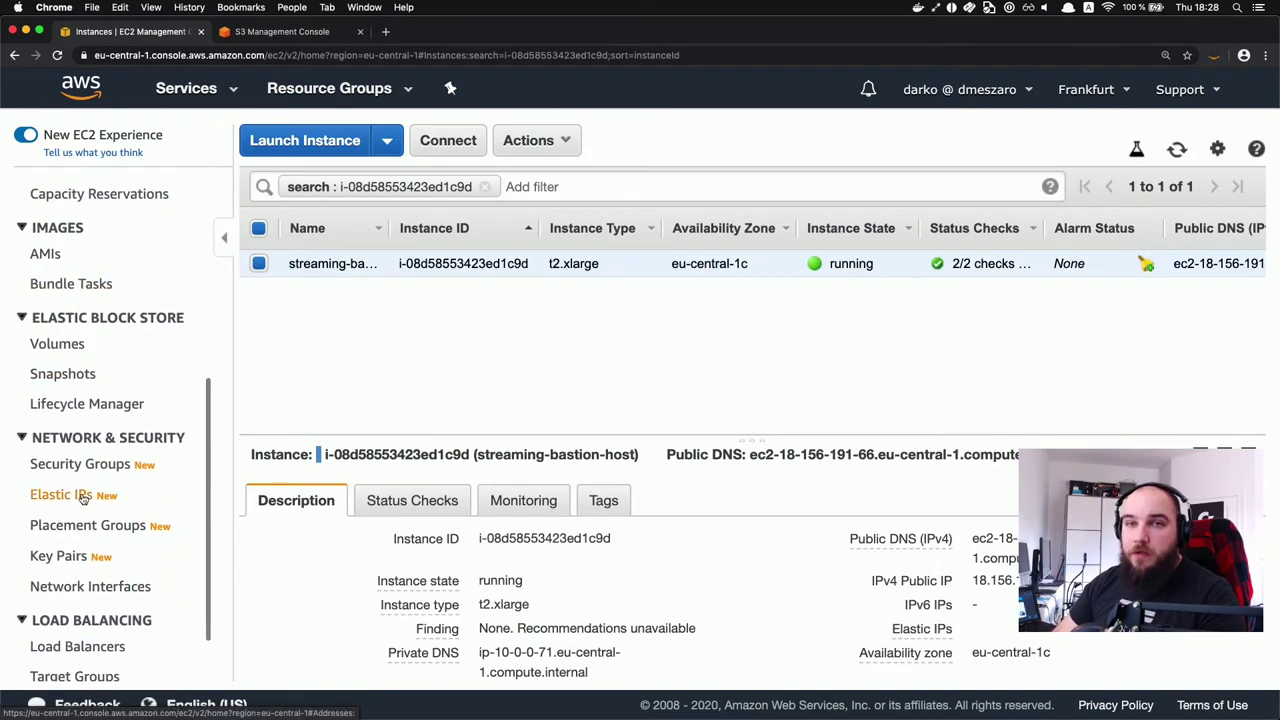
scroll(51, 491, "down", 2)
left_click(60, 458)
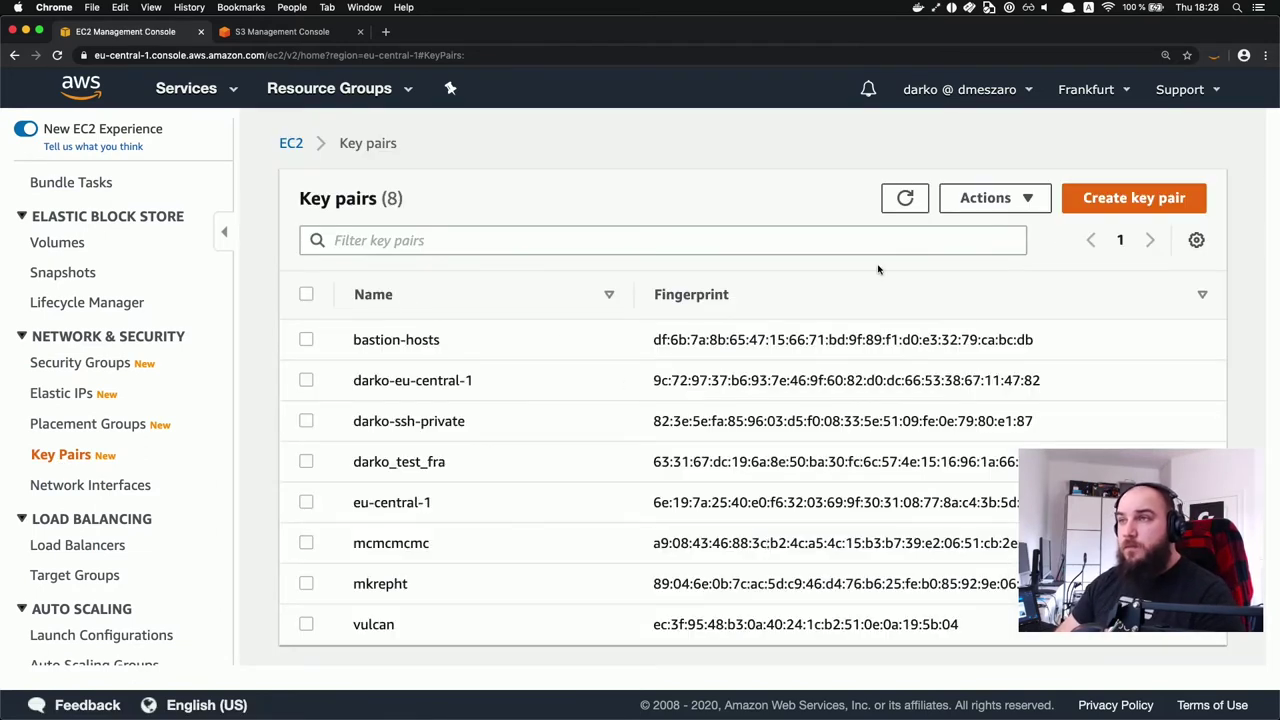
left_click(1160, 205)
left_click(406, 375)
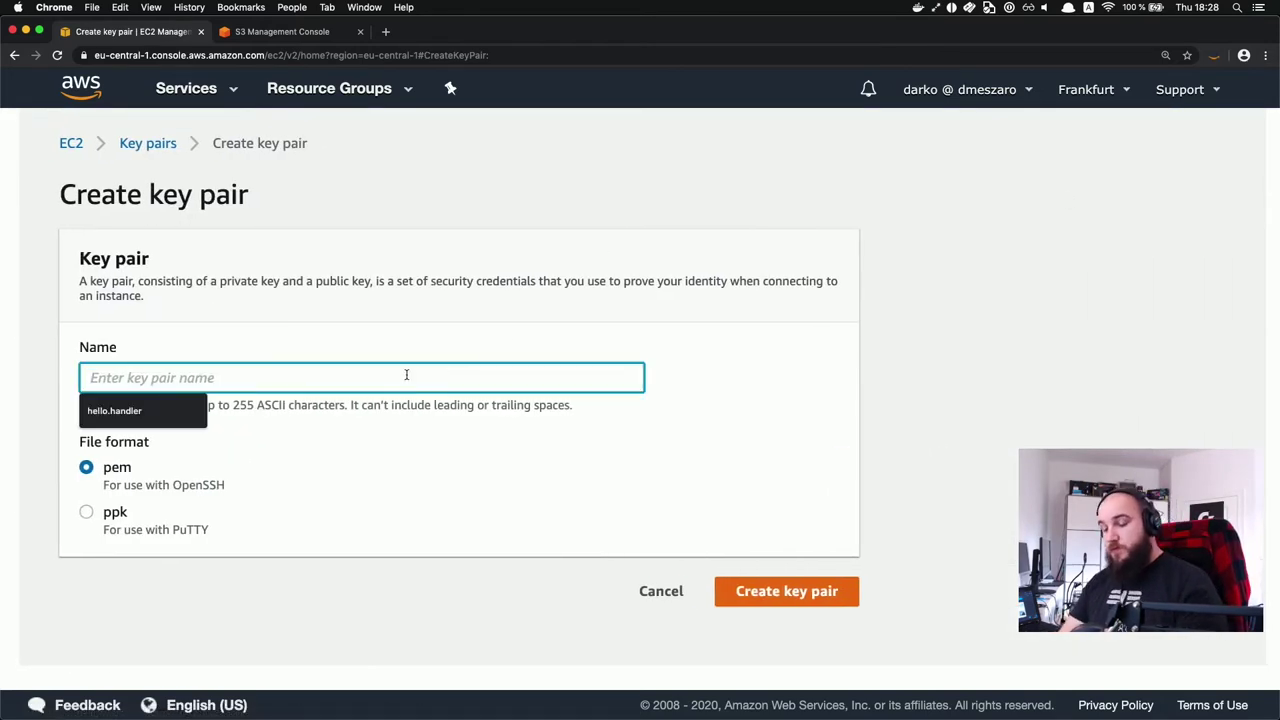
type("stream-dark")
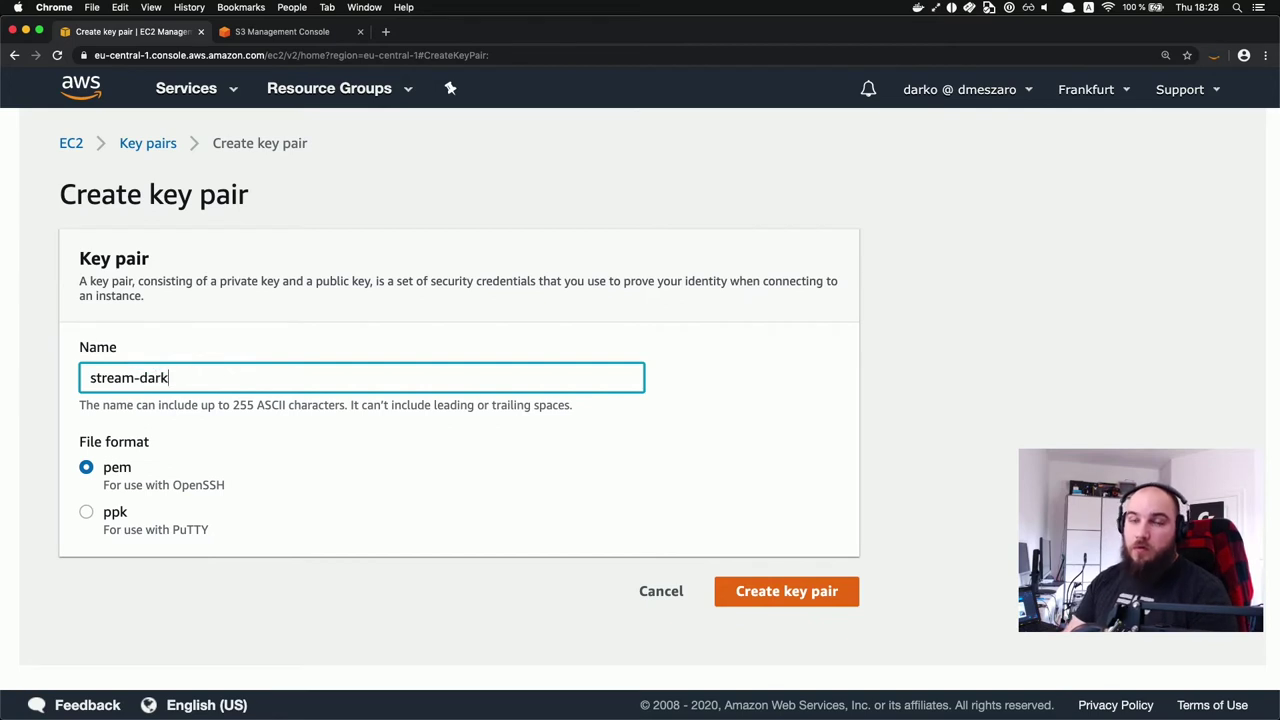
key("BackSpace")
key("BackSpace")
key("BackSpace")
key("BackSpace")
key("BackSpace")
key("BackSpace")
key("BackSpace")
key("BackSpace")
key("BackSpace")
key("BackSpace")
key("BackSpace")
Step: Name the new key pair darkobastion and create it in pem format
type("dark")
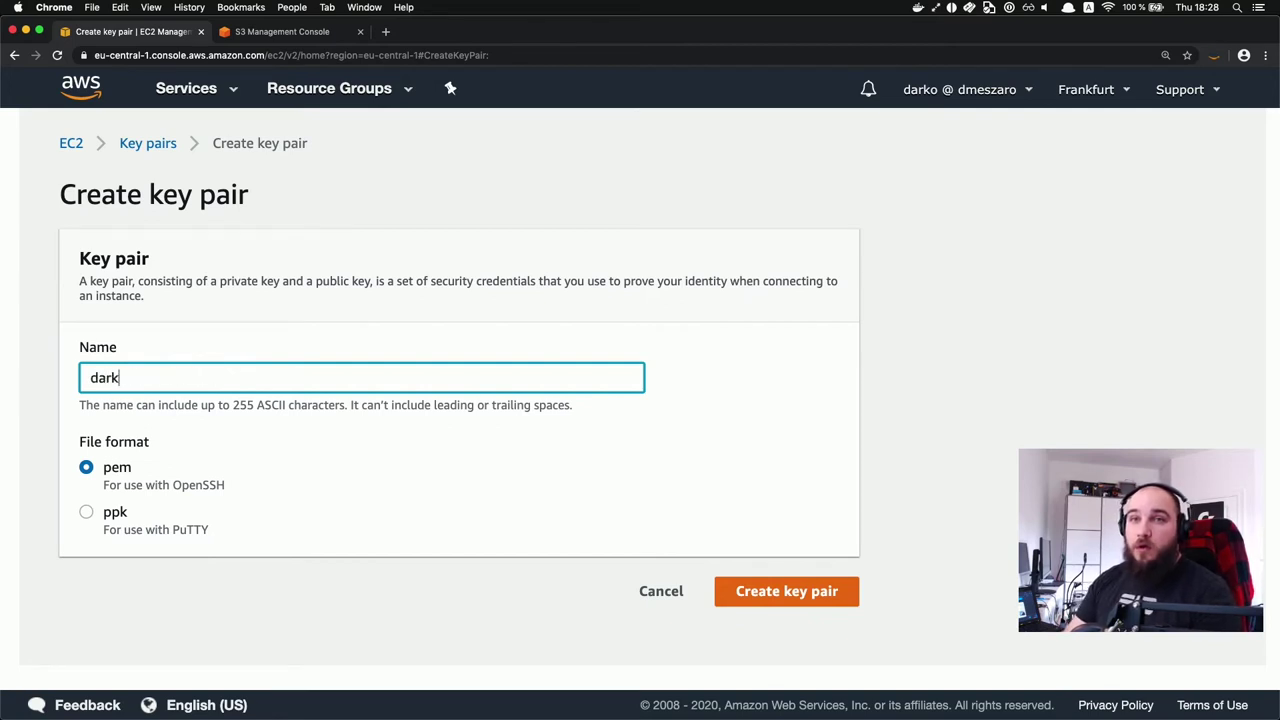
type("obas")
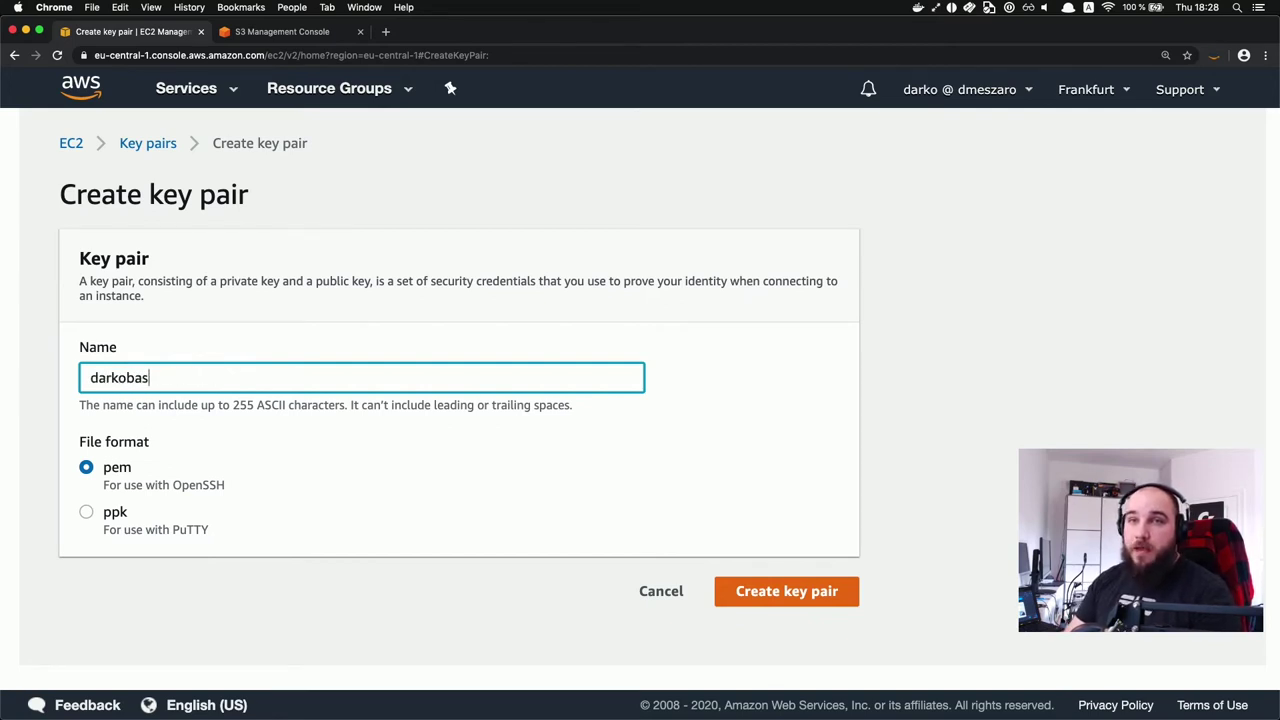
type("tion")
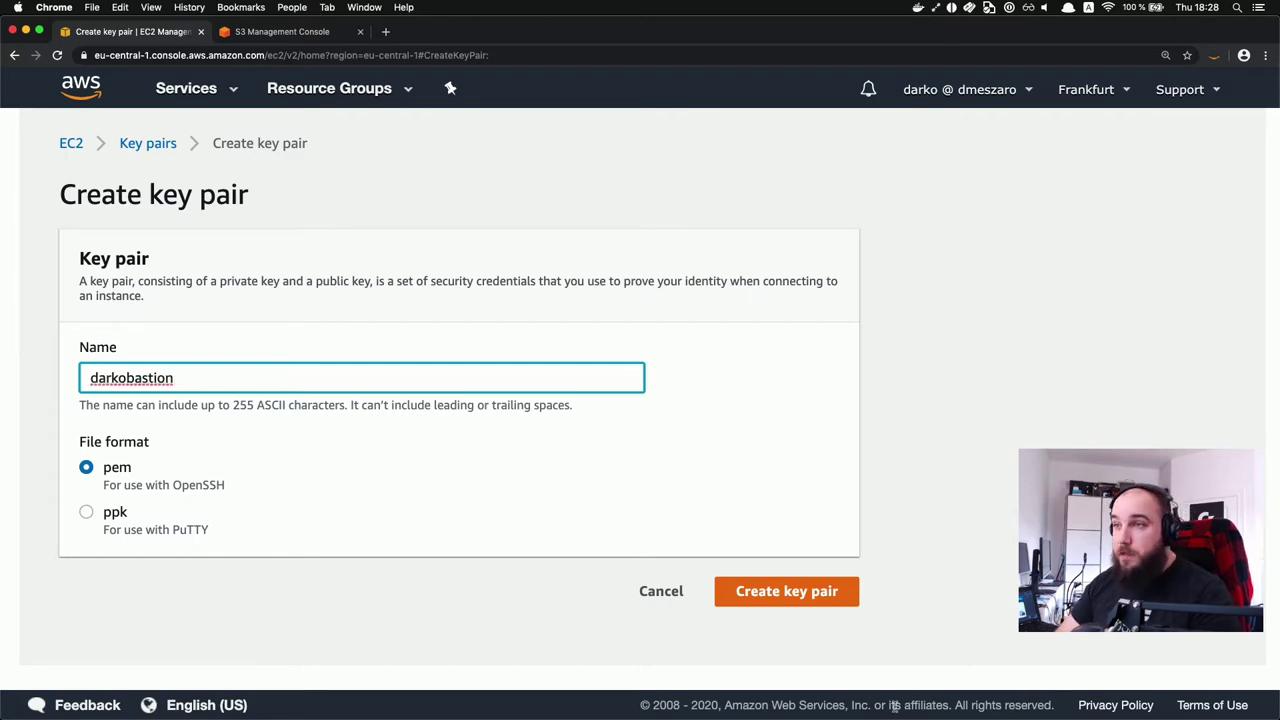
left_click(822, 598)
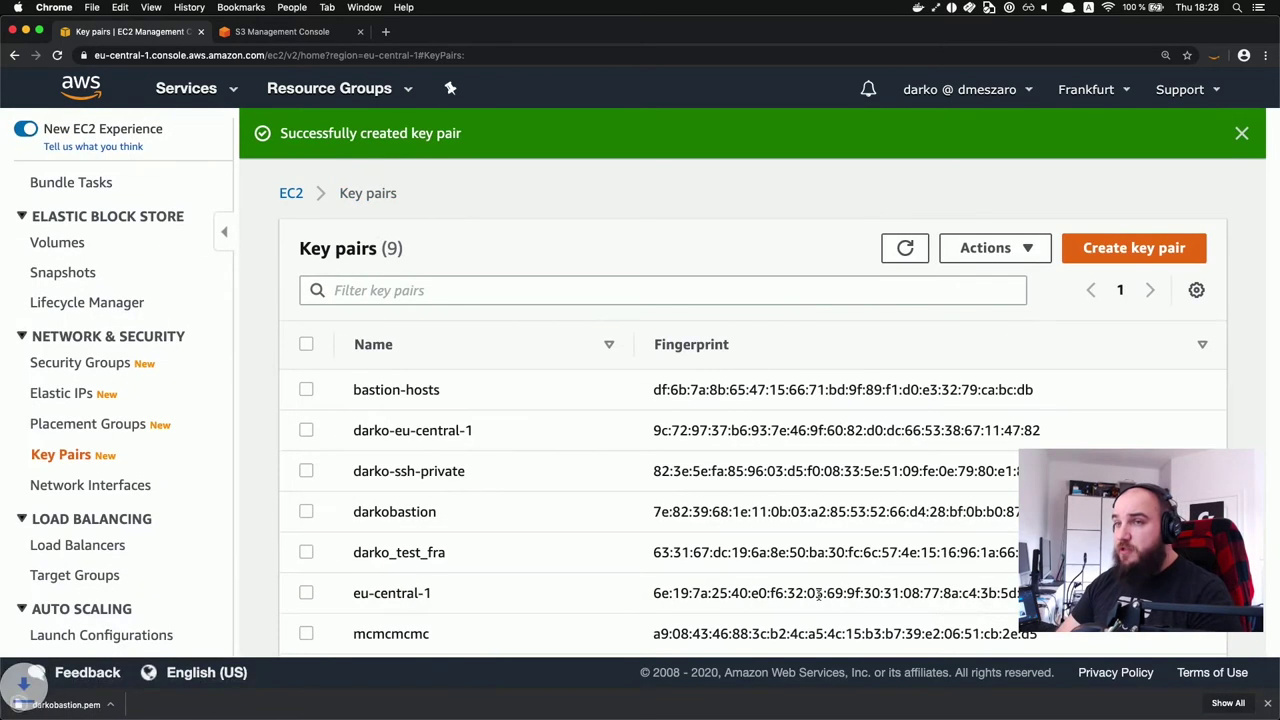
left_click(137, 705)
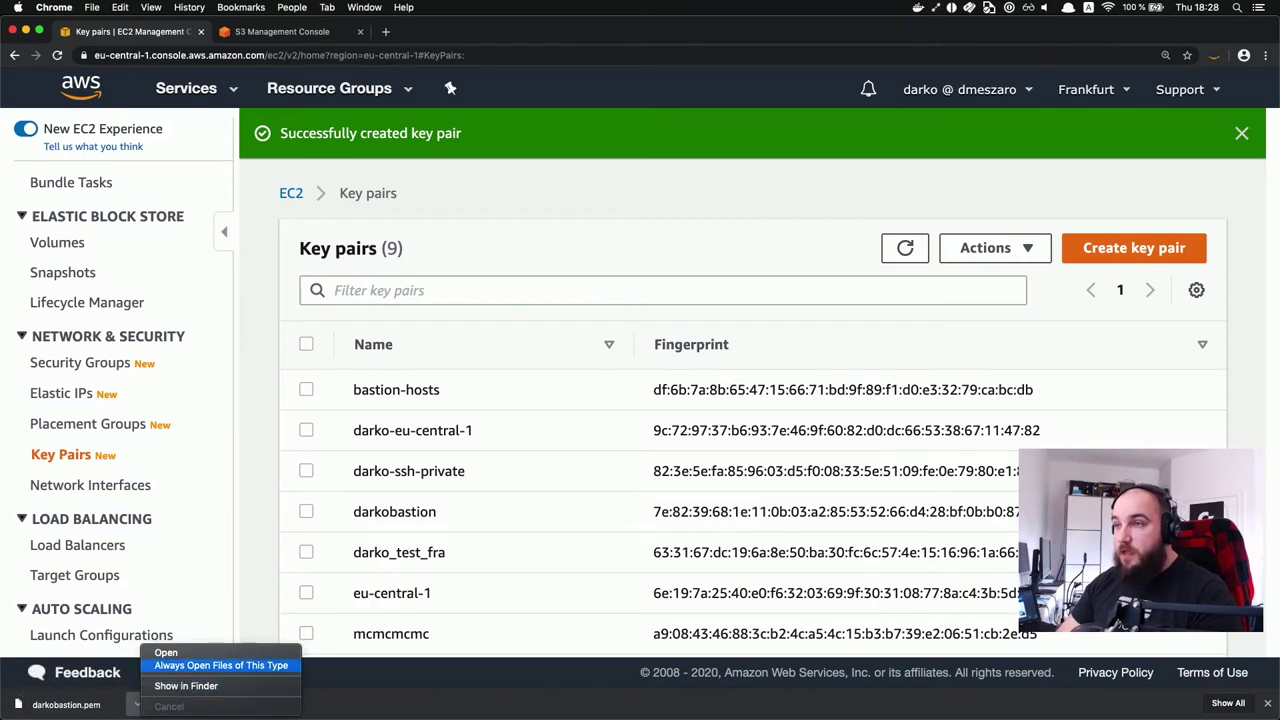
left_click(221, 665)
Step: Switch to iTerm2, copy ~/Downloads/darkobastion.pem into the current .ssh directory and list the directory in long format
key("super+Tab")
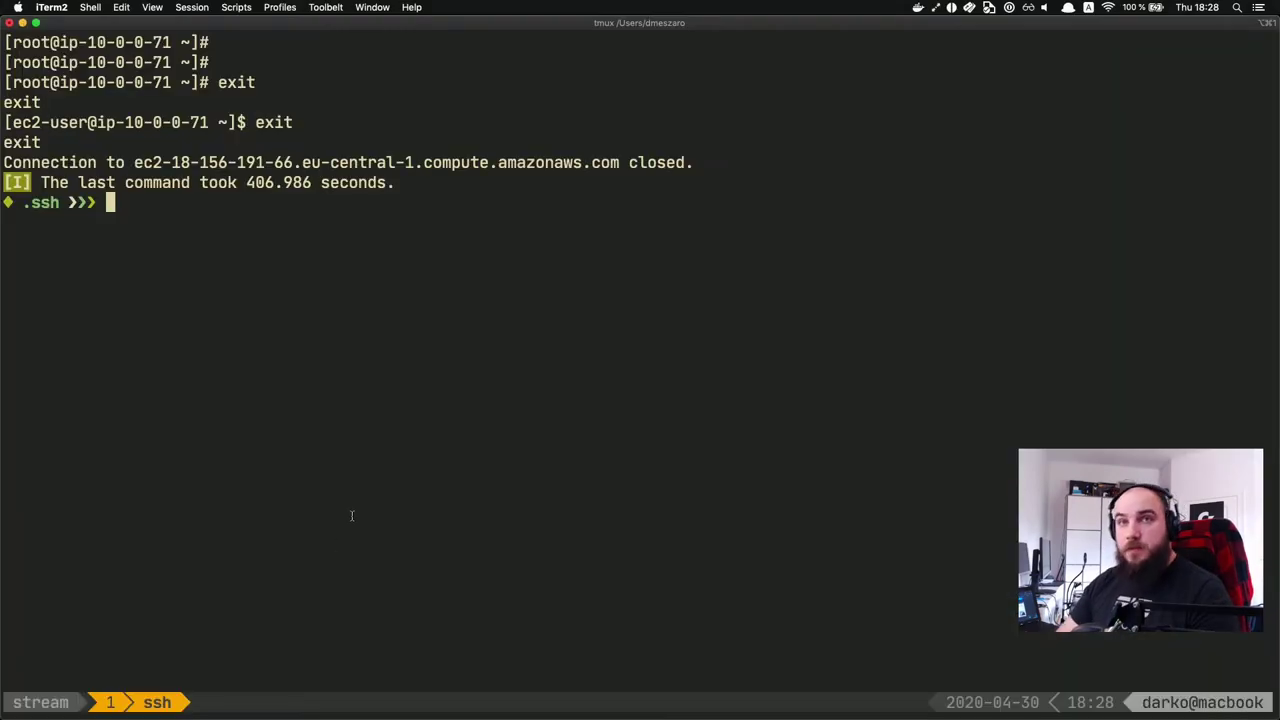
type("cd")
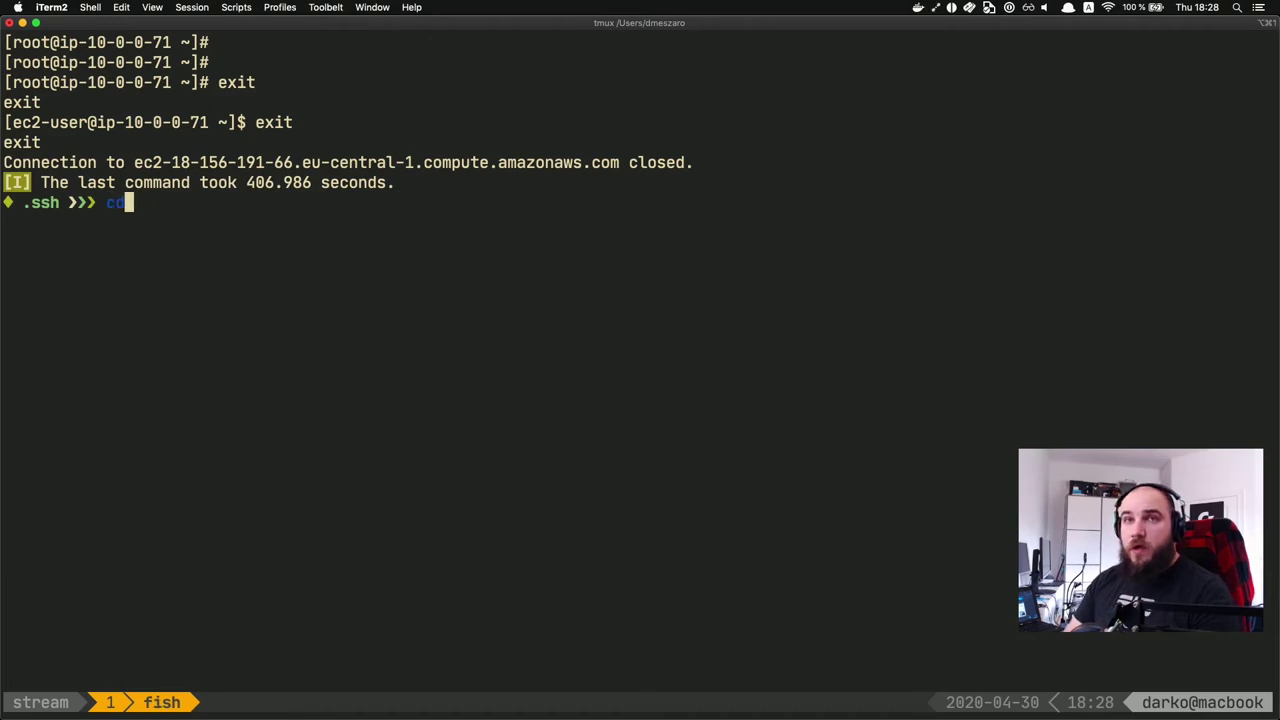
key("BackSpace")
type("p ")
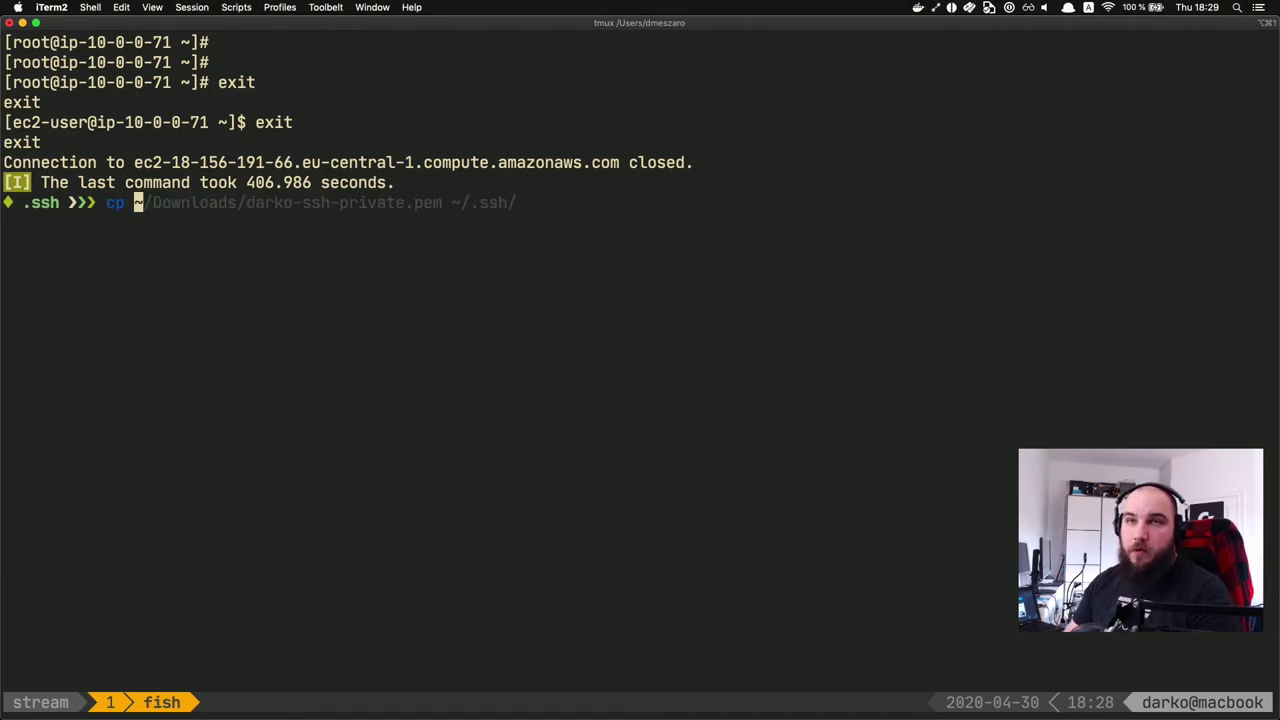
type("~/Do")
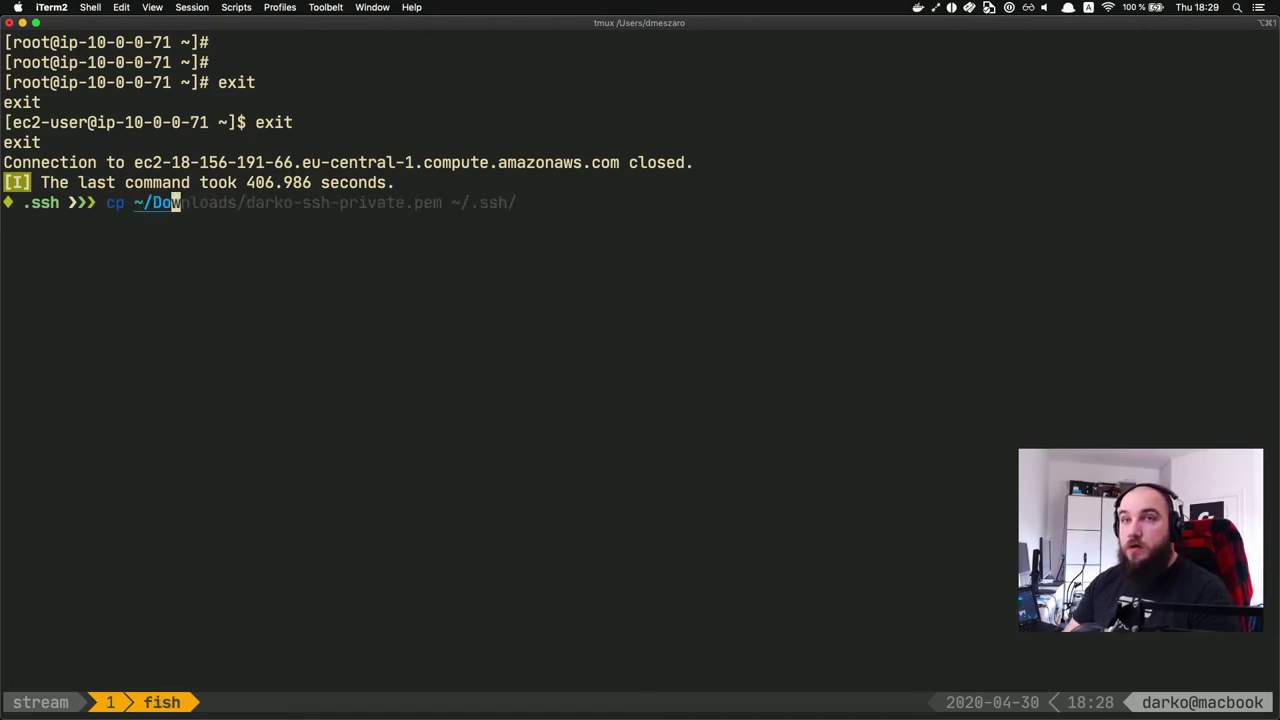
type("wnloads/darkob")
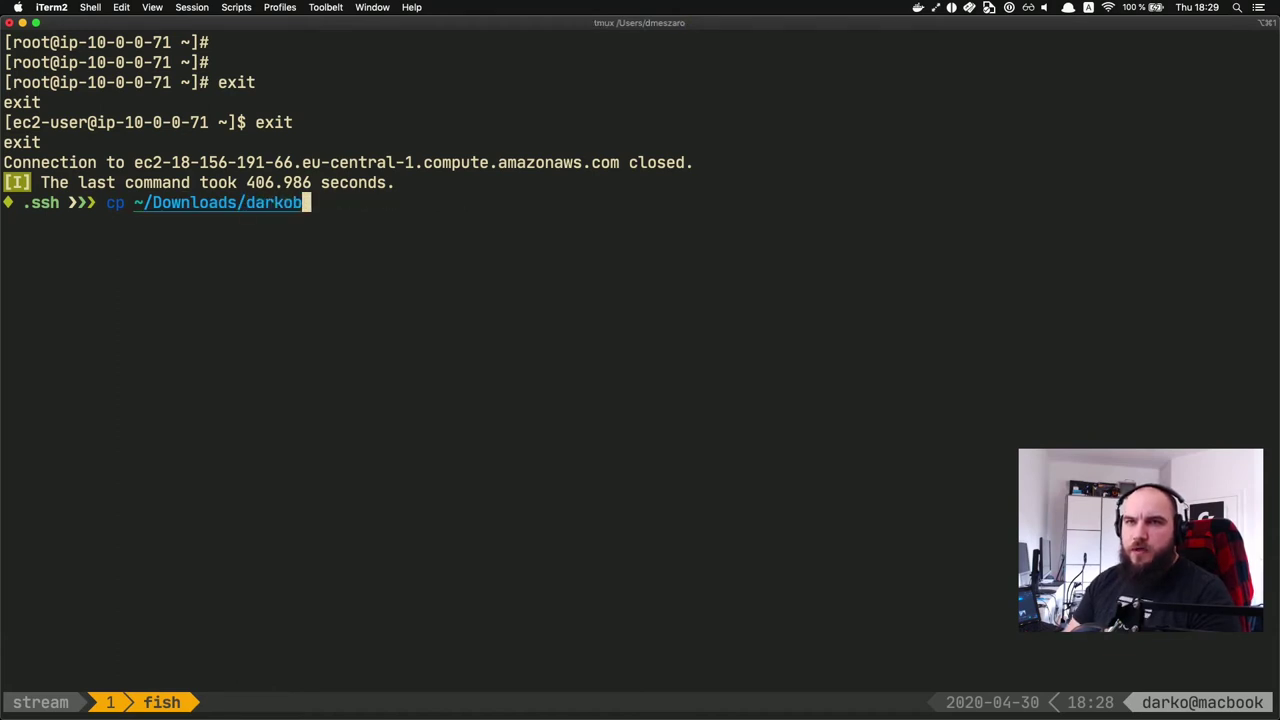
key("Tab")
type(".")
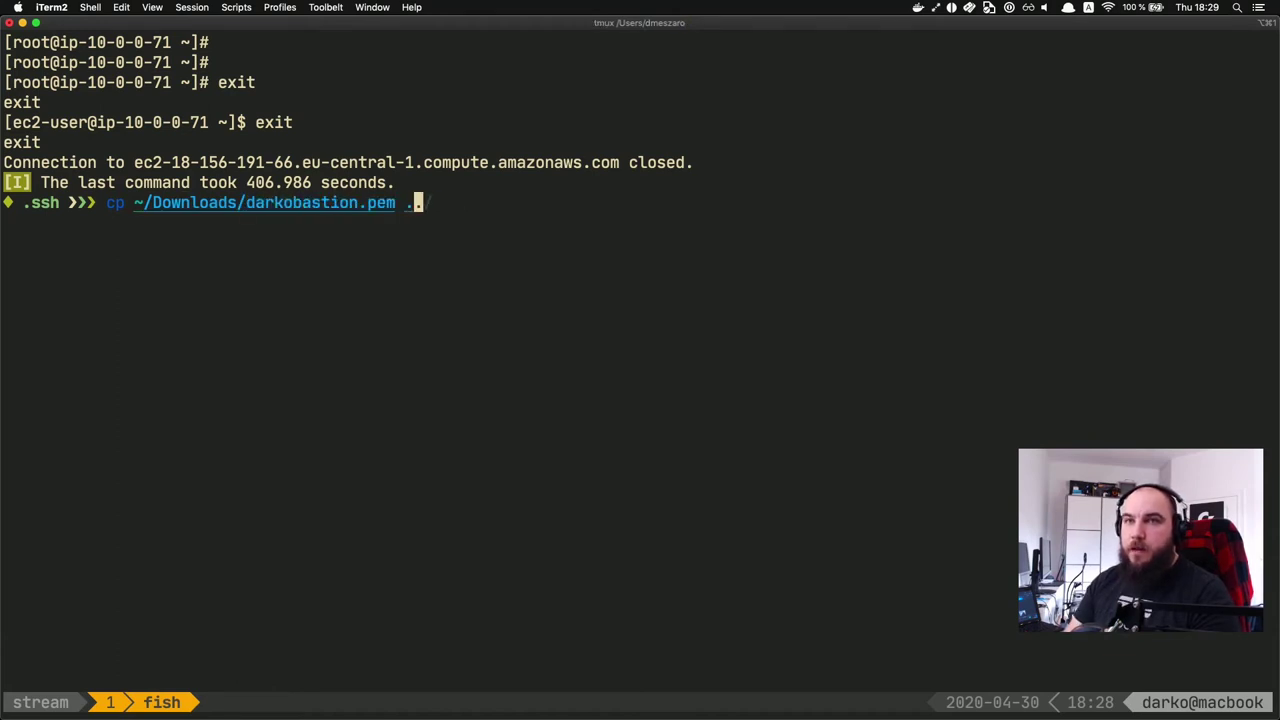
key("Return")
type("ll")
key("Return")
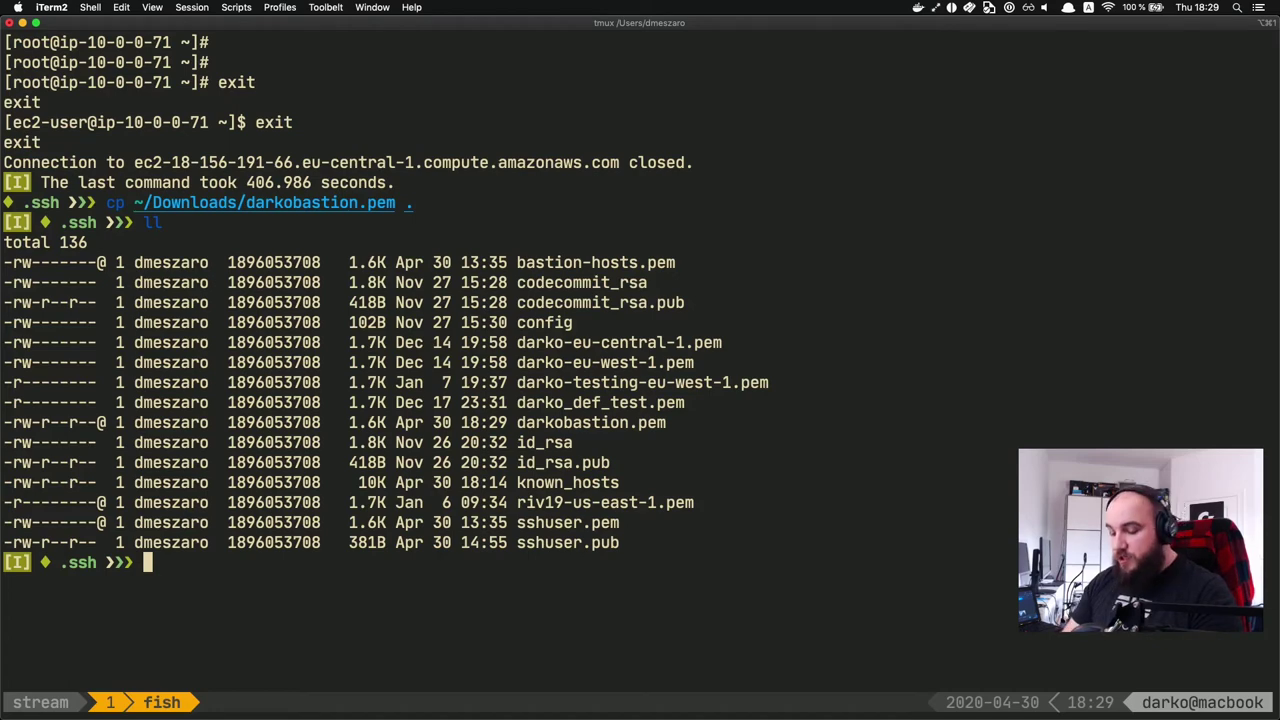
Step: Set the permissions of darkobastion.pem to 400 with chmod
type("chmod 4")
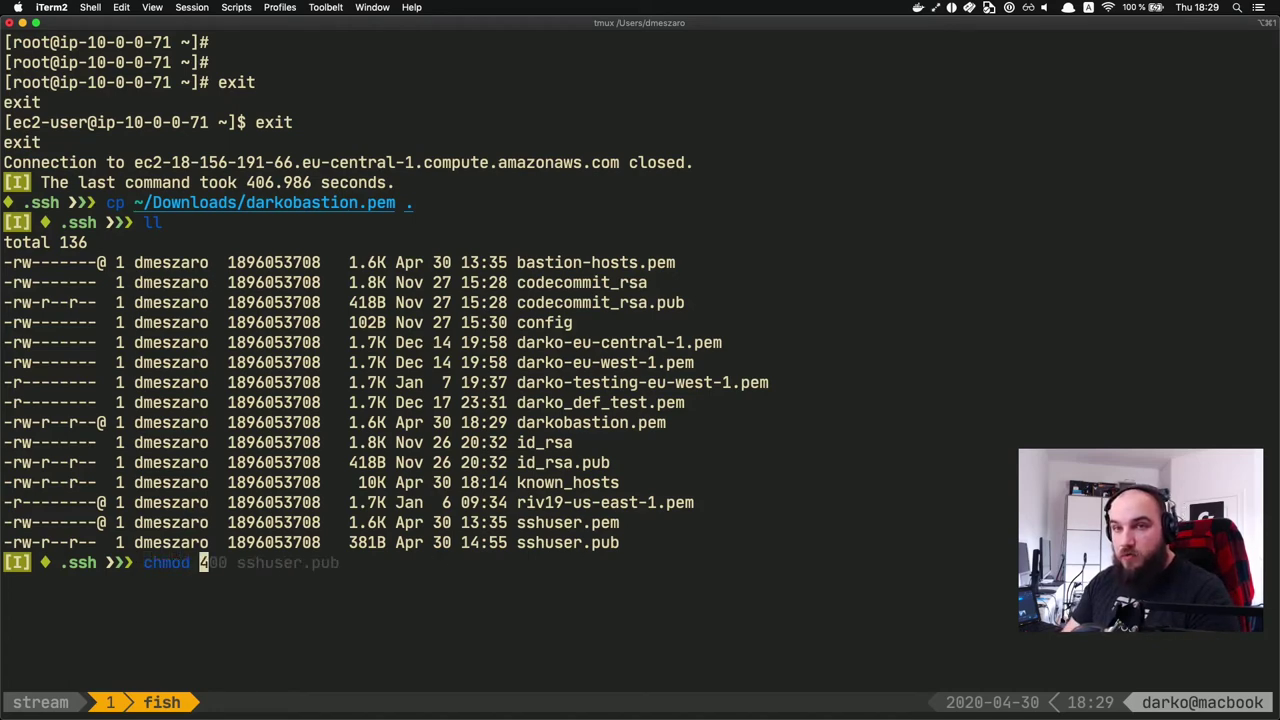
type("00 darko")
key("Right")
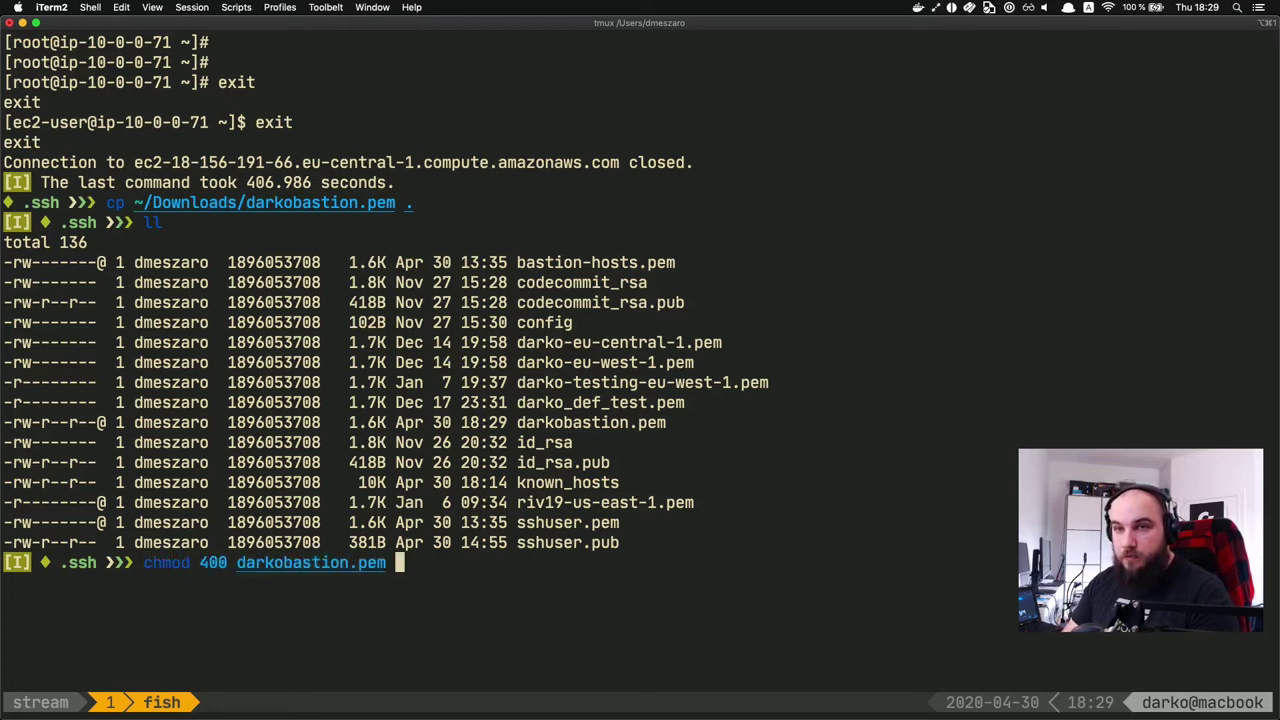
key("Return")
key("Return")
key("Return")
key("Return")
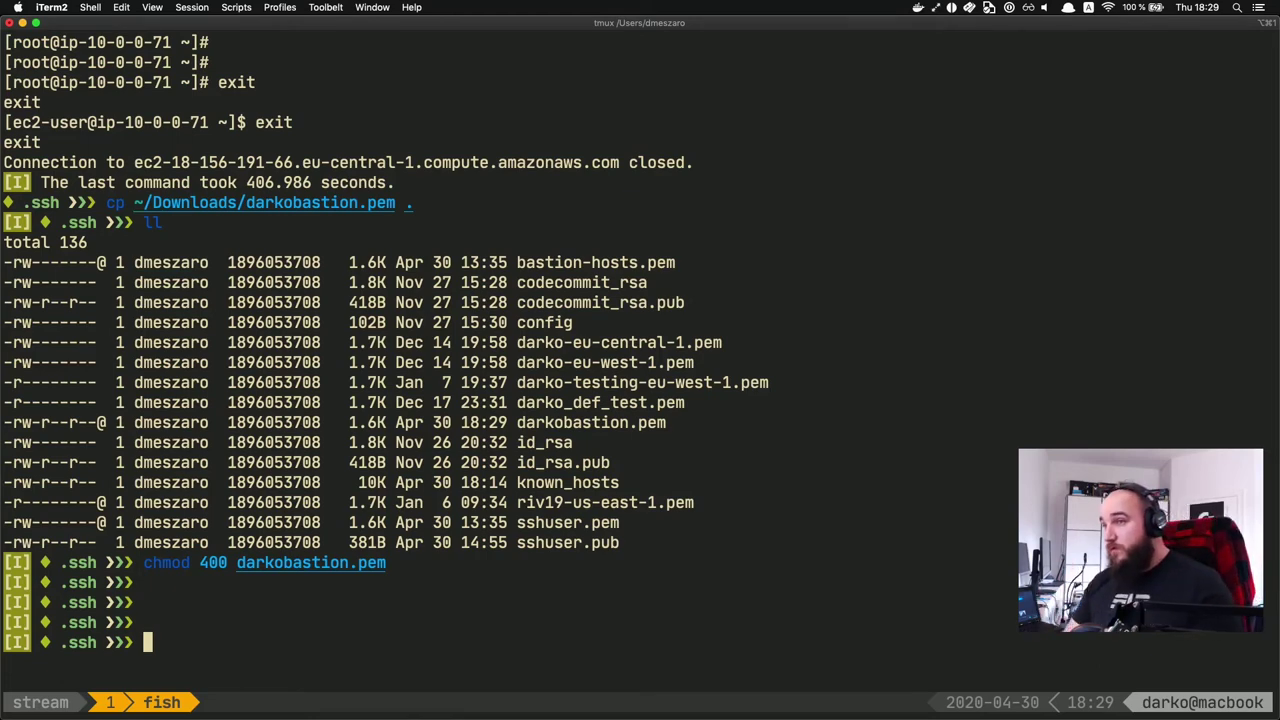
Step: Enter an ssh-keygen -y -f command that extracts the public key from darkobastion.pem into darkobastion.pub
type("ss")
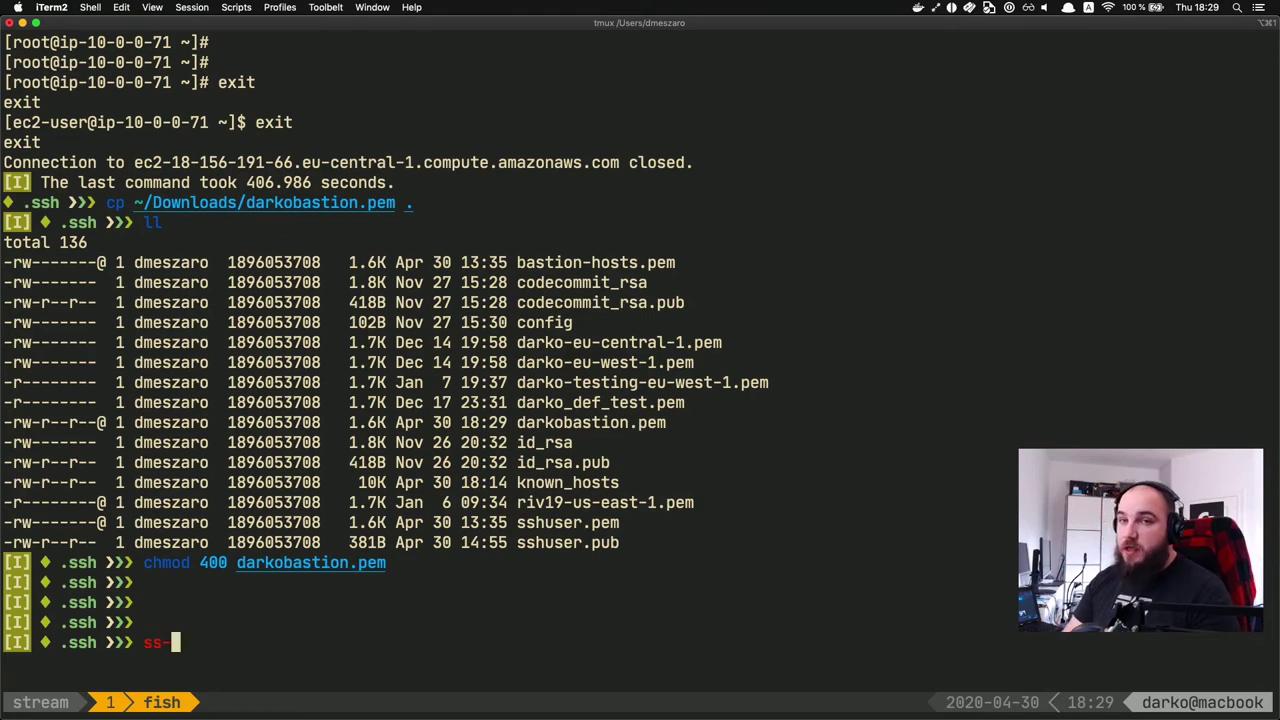
type("h-key")
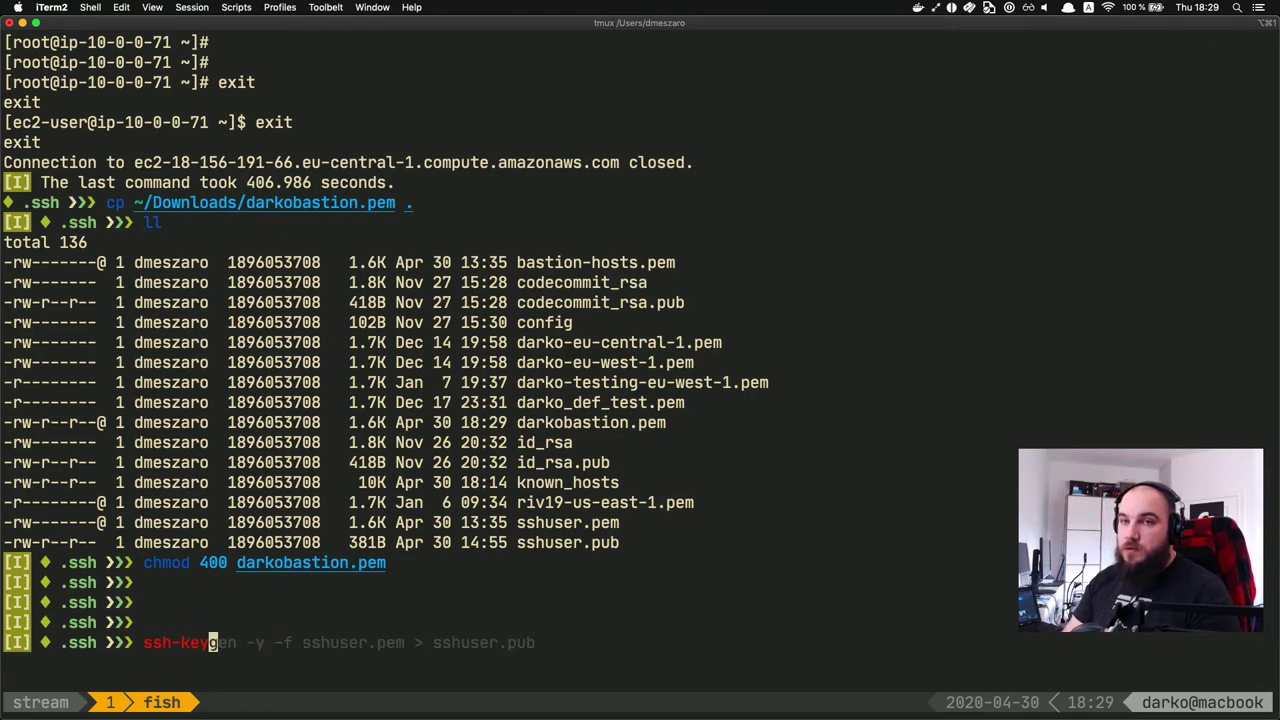
key("Tab")
type("gen -y ")
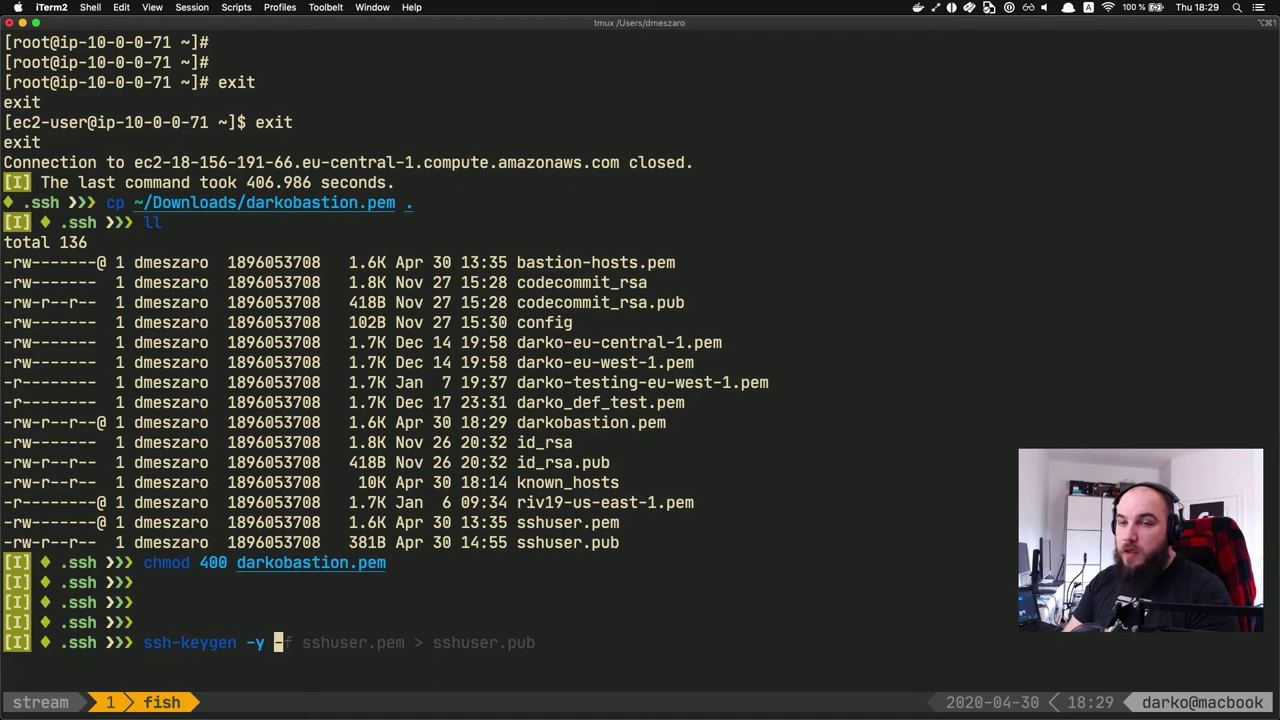
type("-f d")
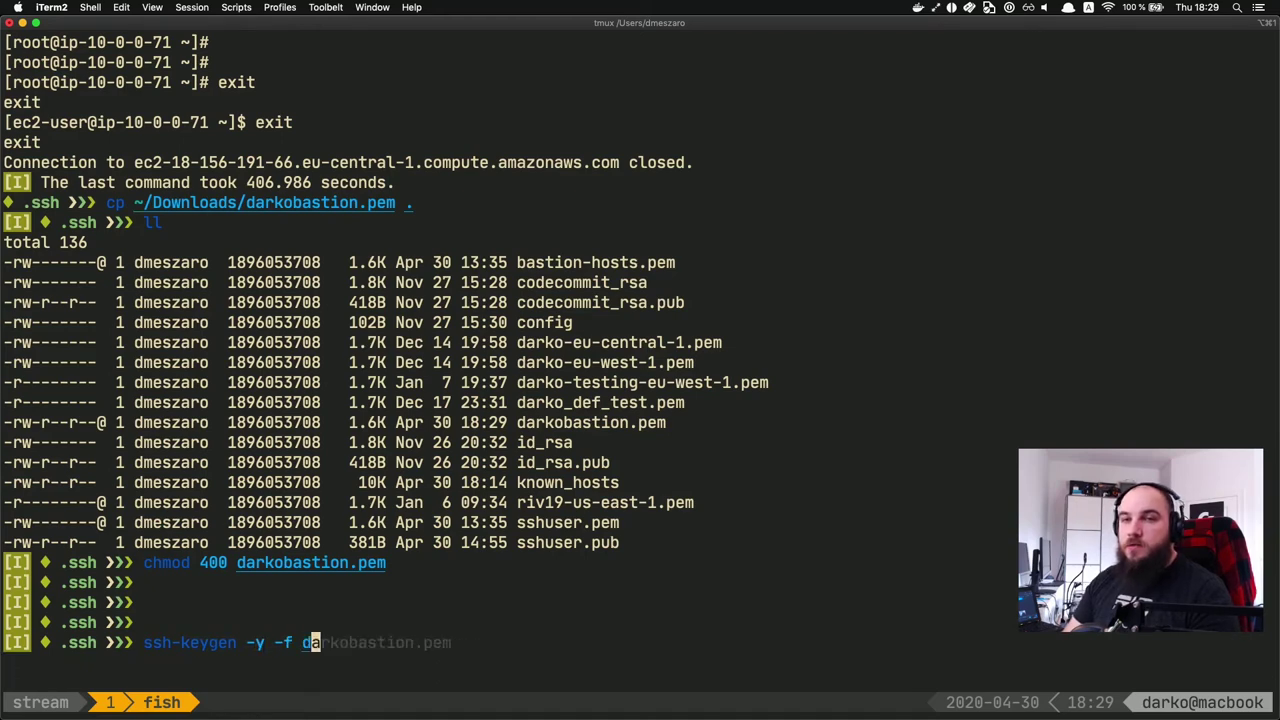
type("arko")
key("Tab")
type("> ")
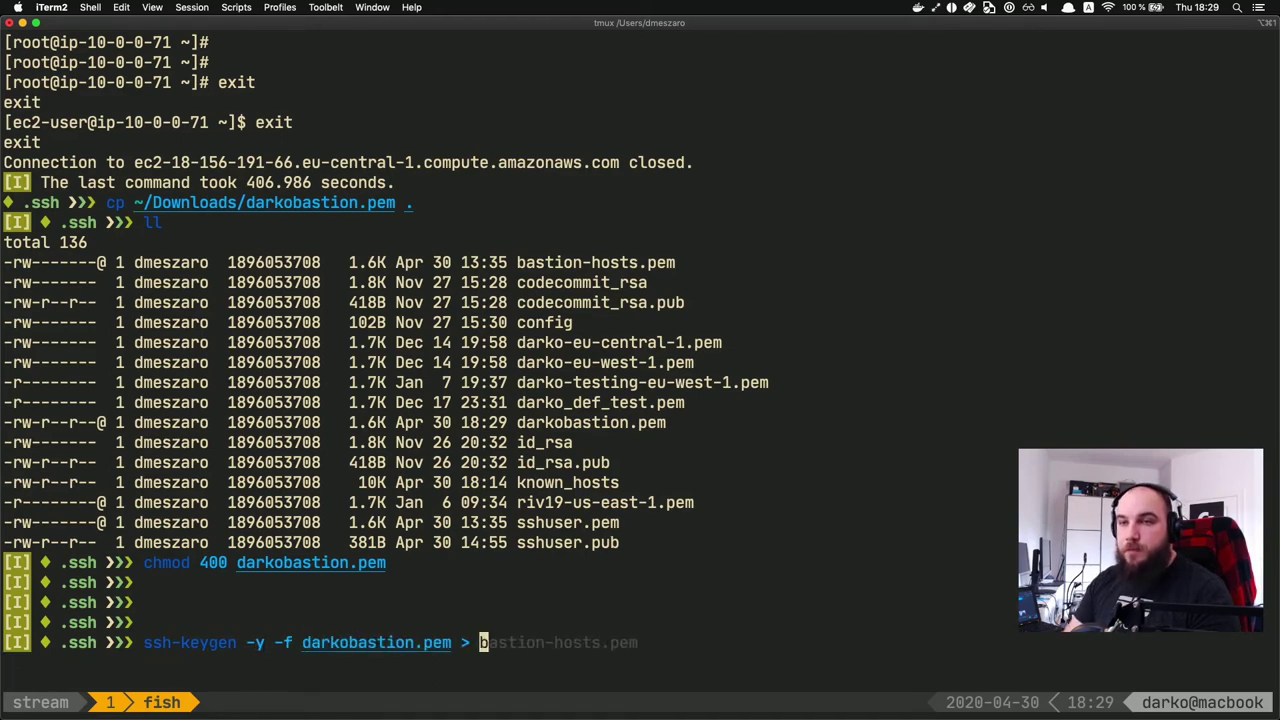
type("darkobastion.")
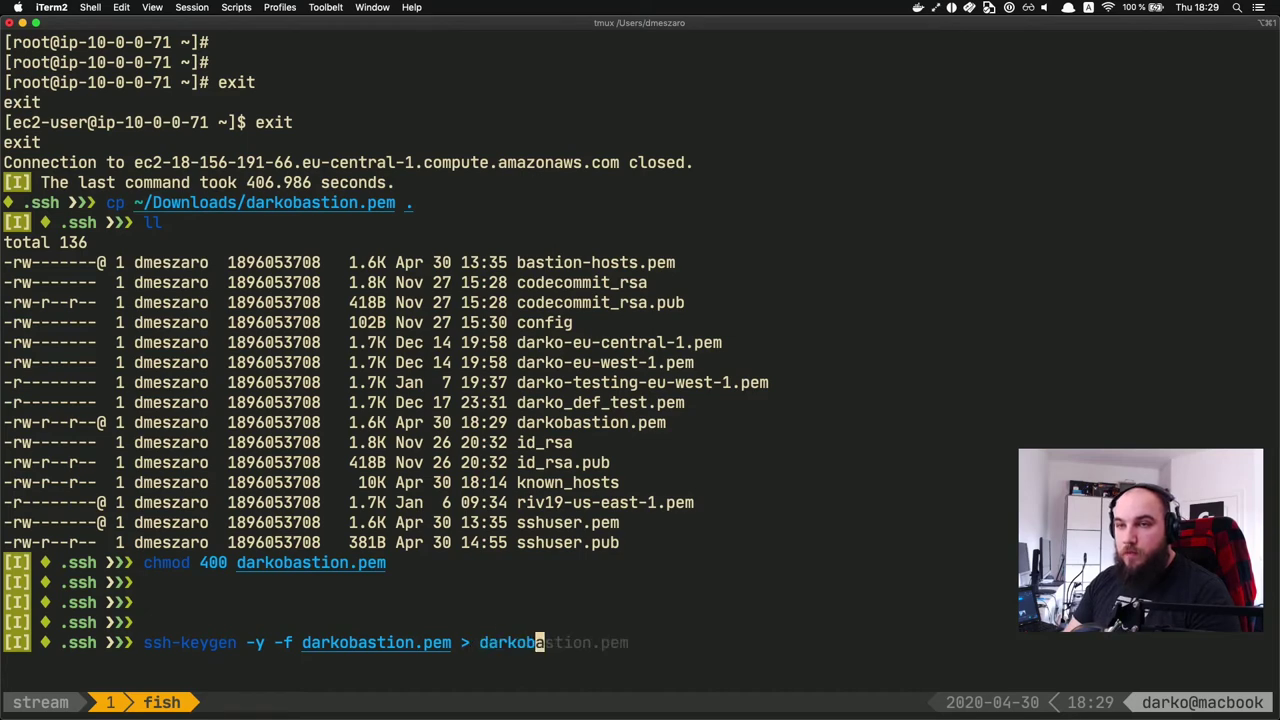
type("pub")
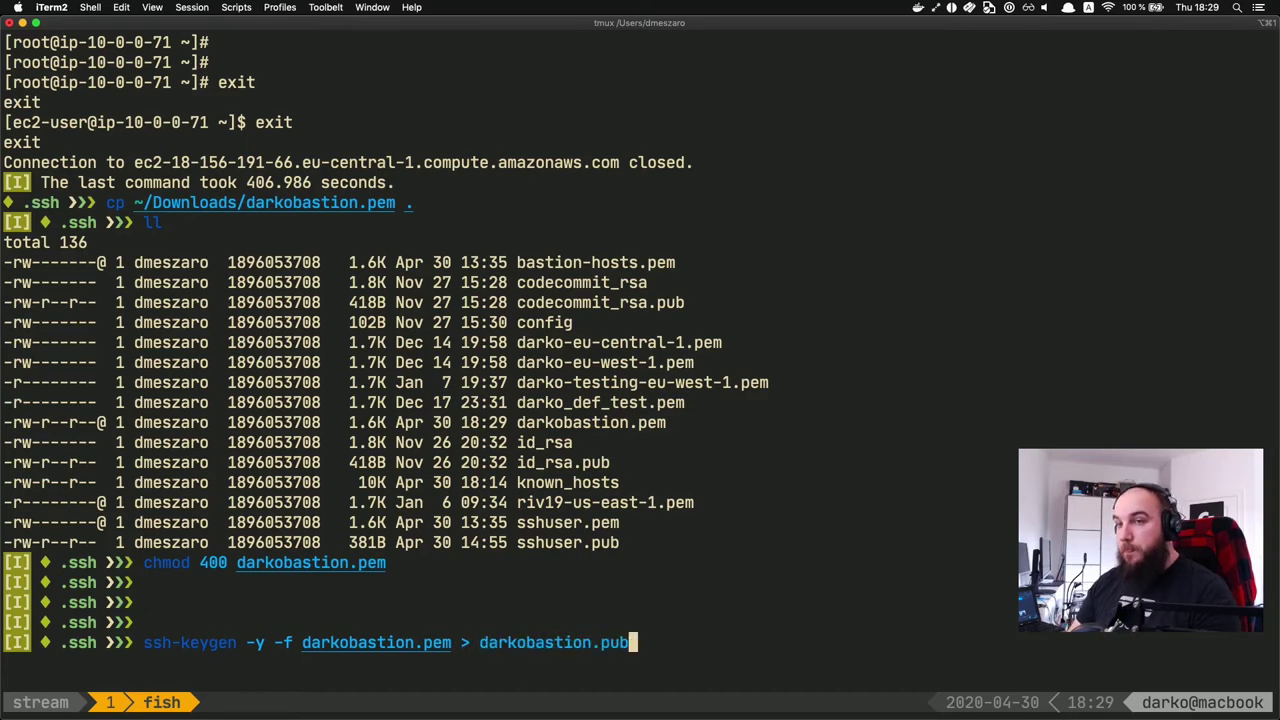
Step: Generate darkobastion.pub from darkobastion.pem with ssh-keygen and print the public key file's contents
key("Return")
type("cat da")
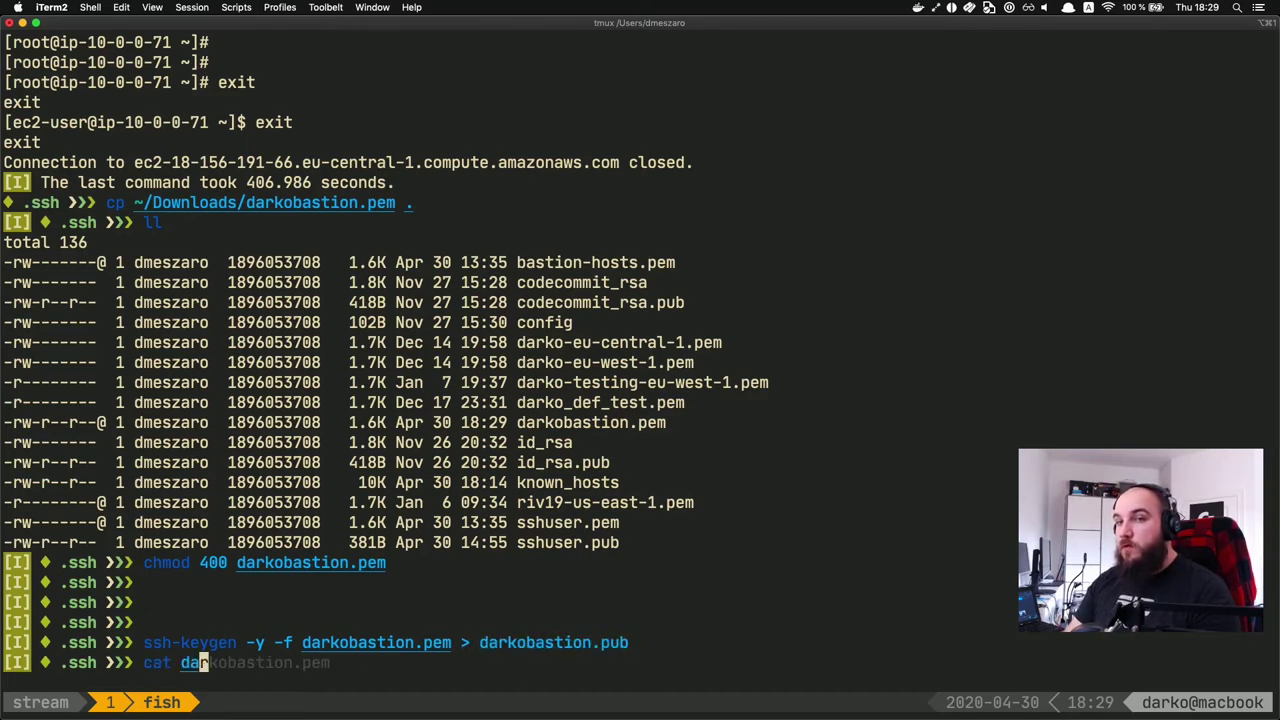
type("rkob")
key("Tab")
type("p")
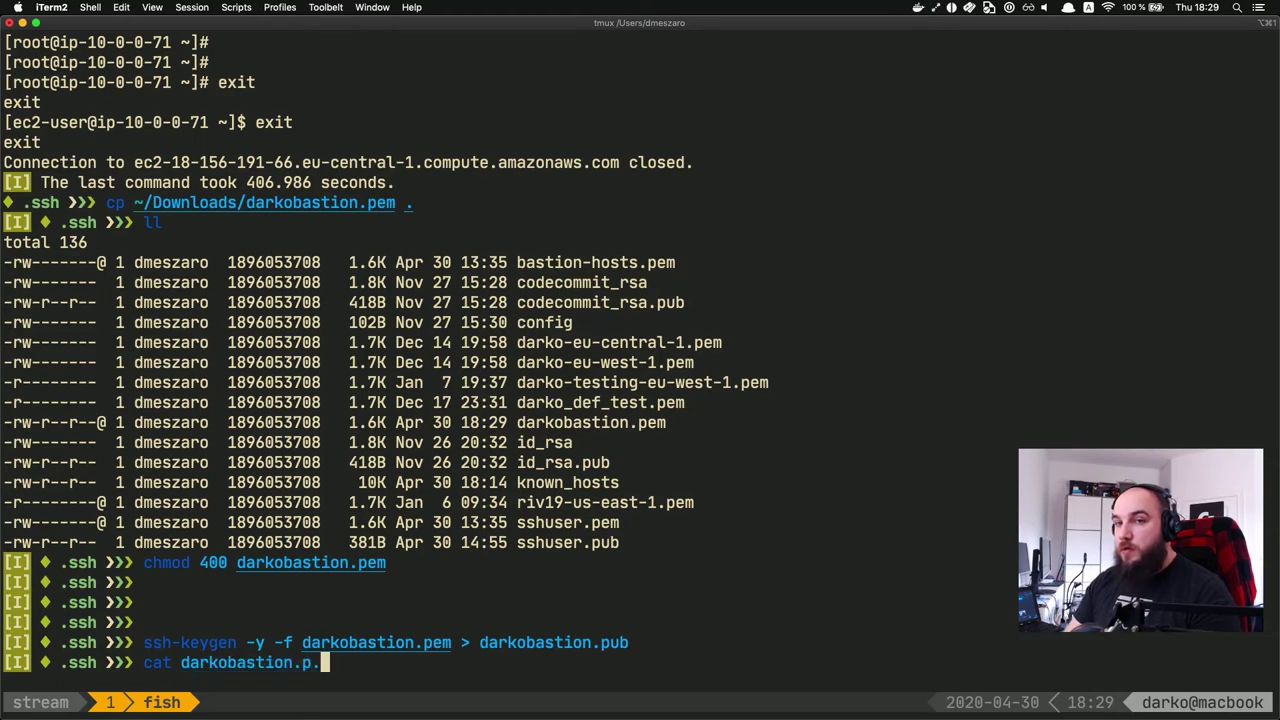
type("ub")
key("Return")
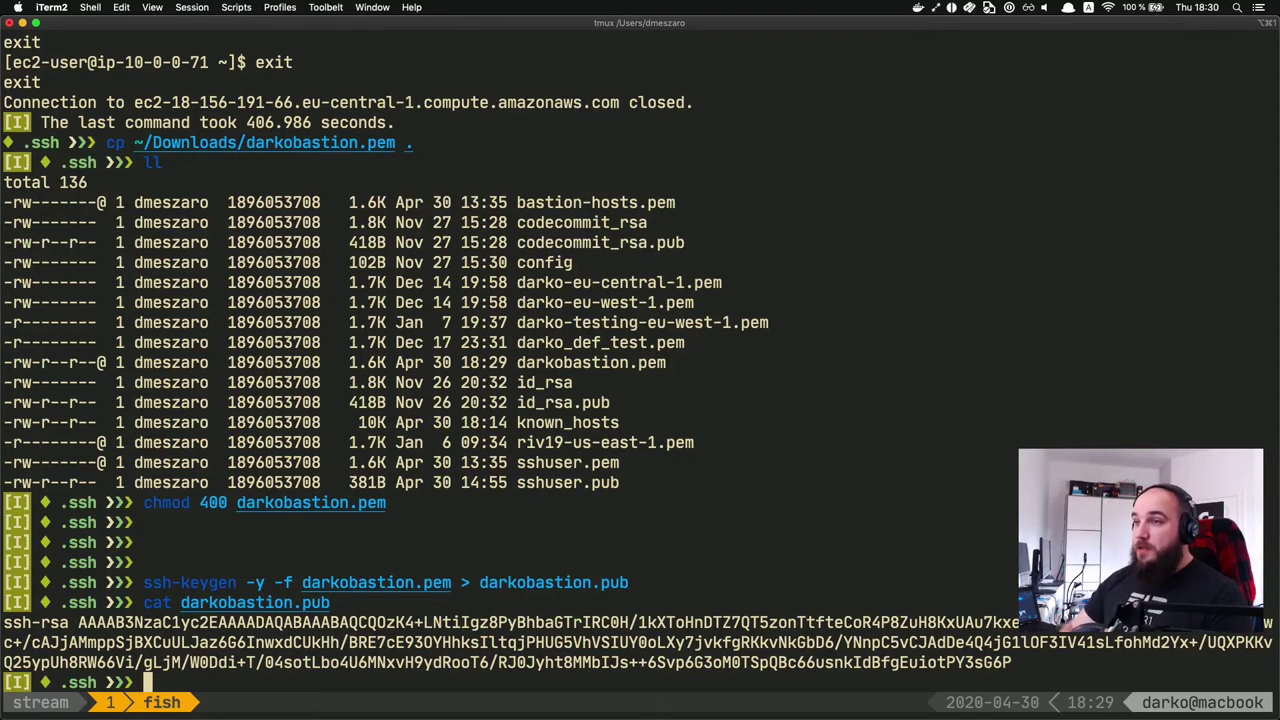
Step: Switch to Chrome and open the eu-central-1 folder of the stream-bastions S3 bucket
key("super+Tab")
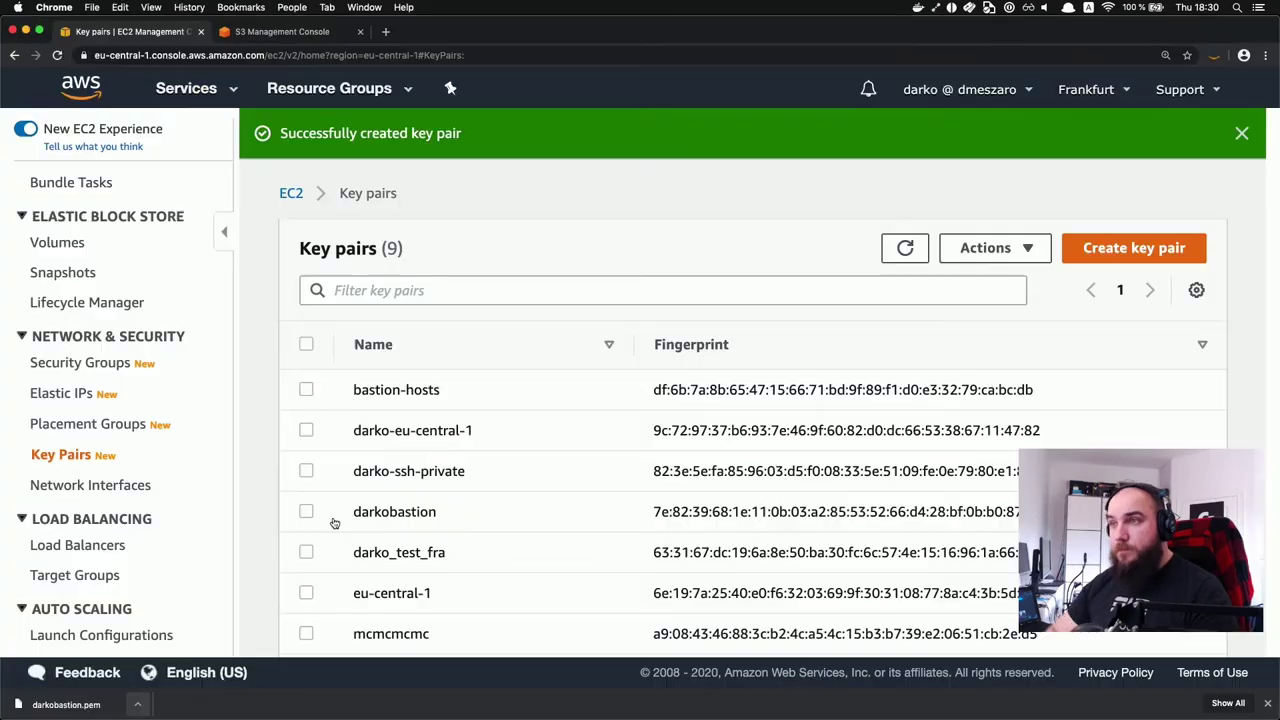
left_click(300, 33)
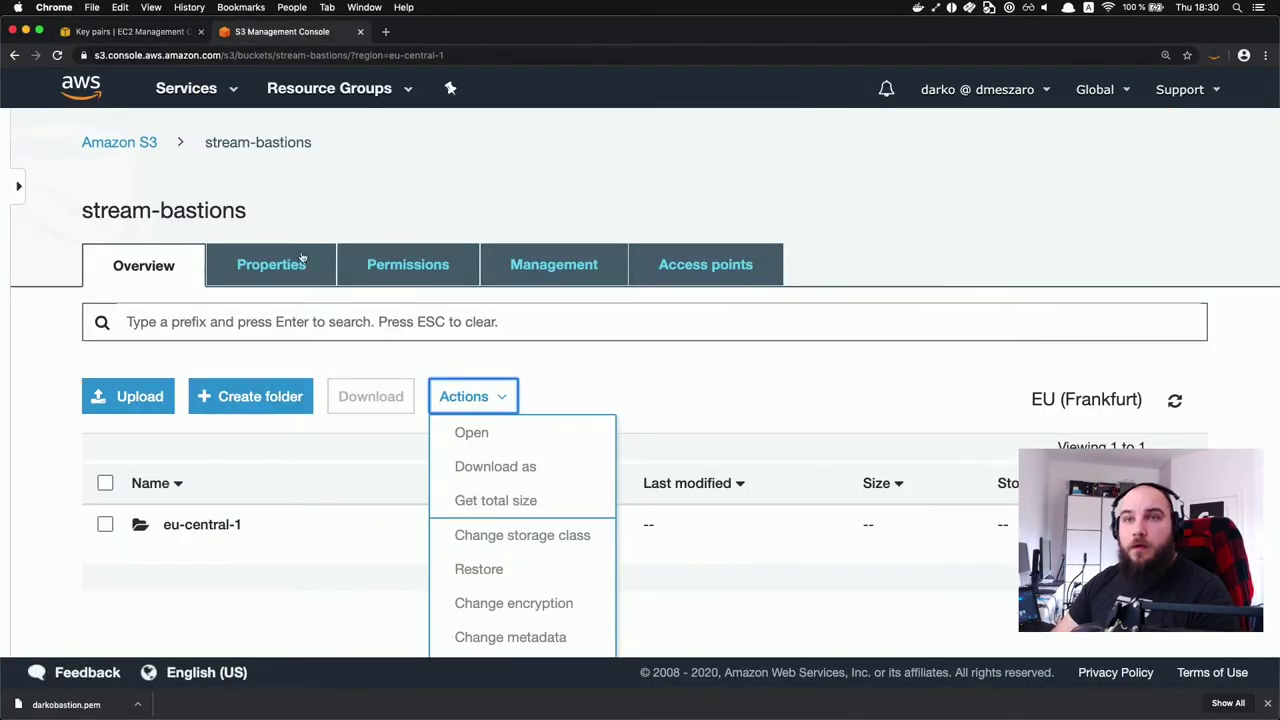
left_click(225, 523)
scroll(400, 500, "down", 2)
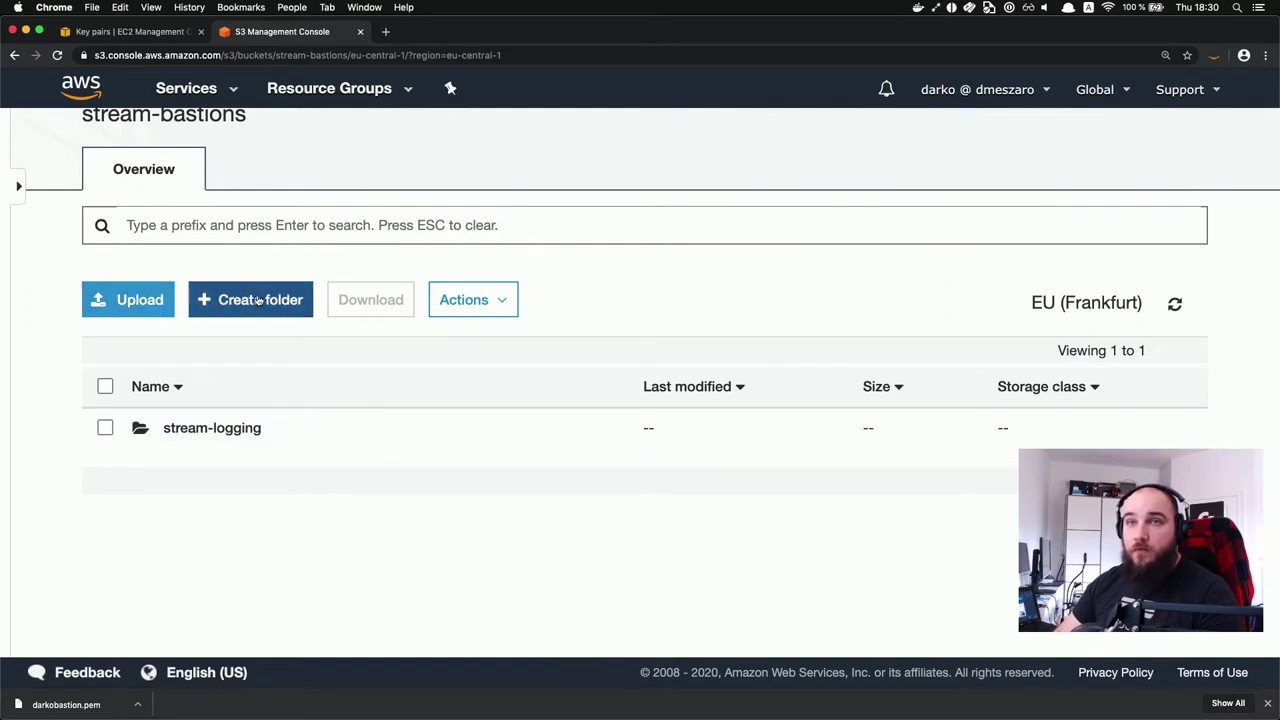
Step: Create a folder named public_keys inside eu-central-1, keeping the bucket's encryption settings
left_click(300, 310)
type("public_u")
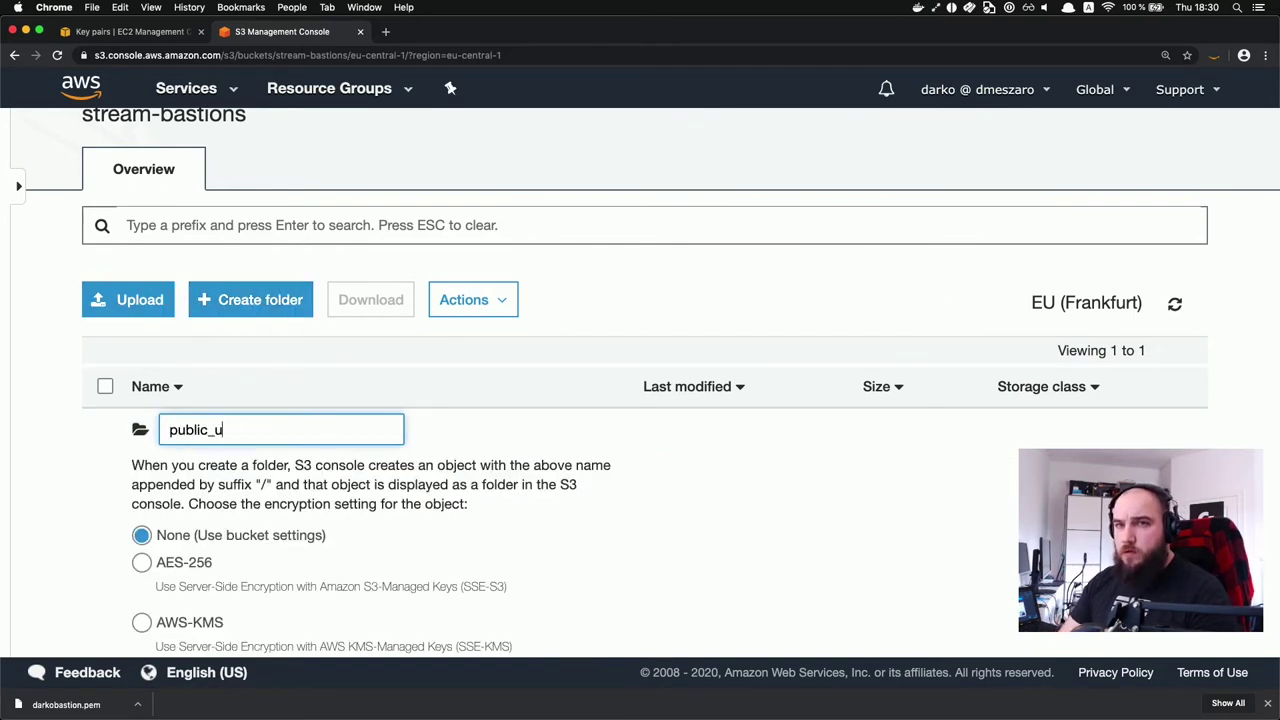
key("BackSpace")
type("keys")
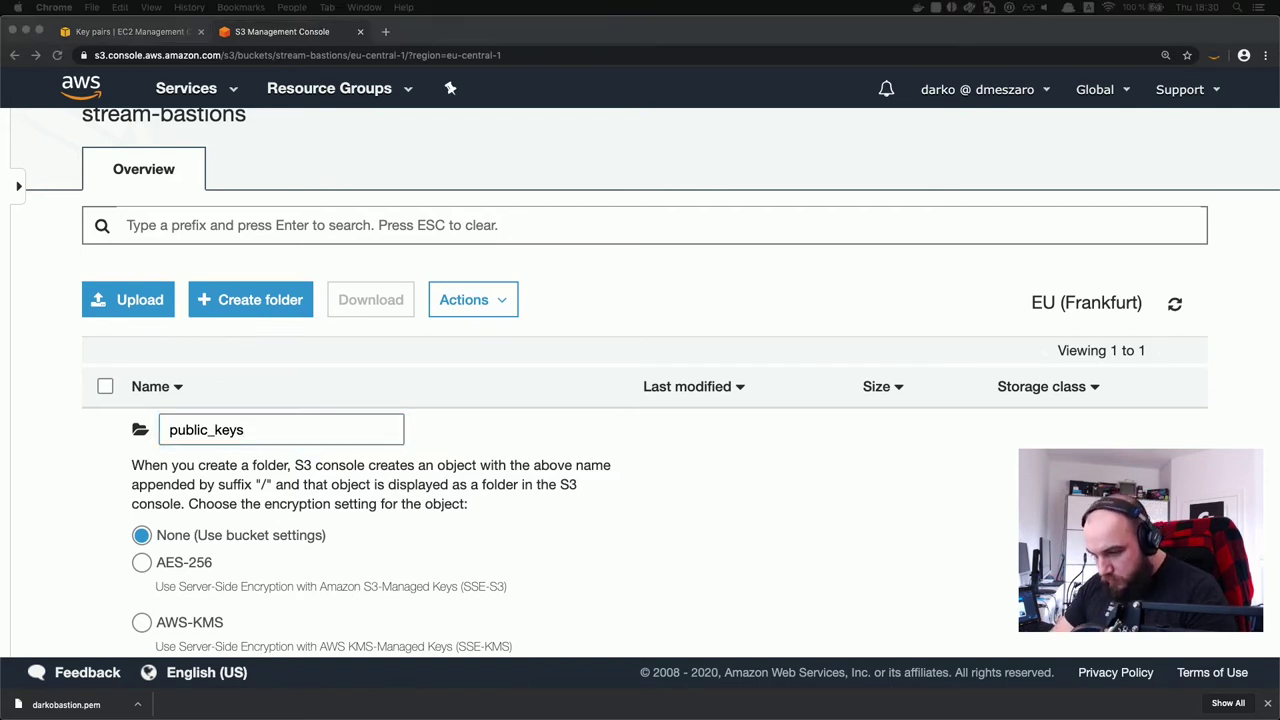
scroll(655, 537, "down", 5)
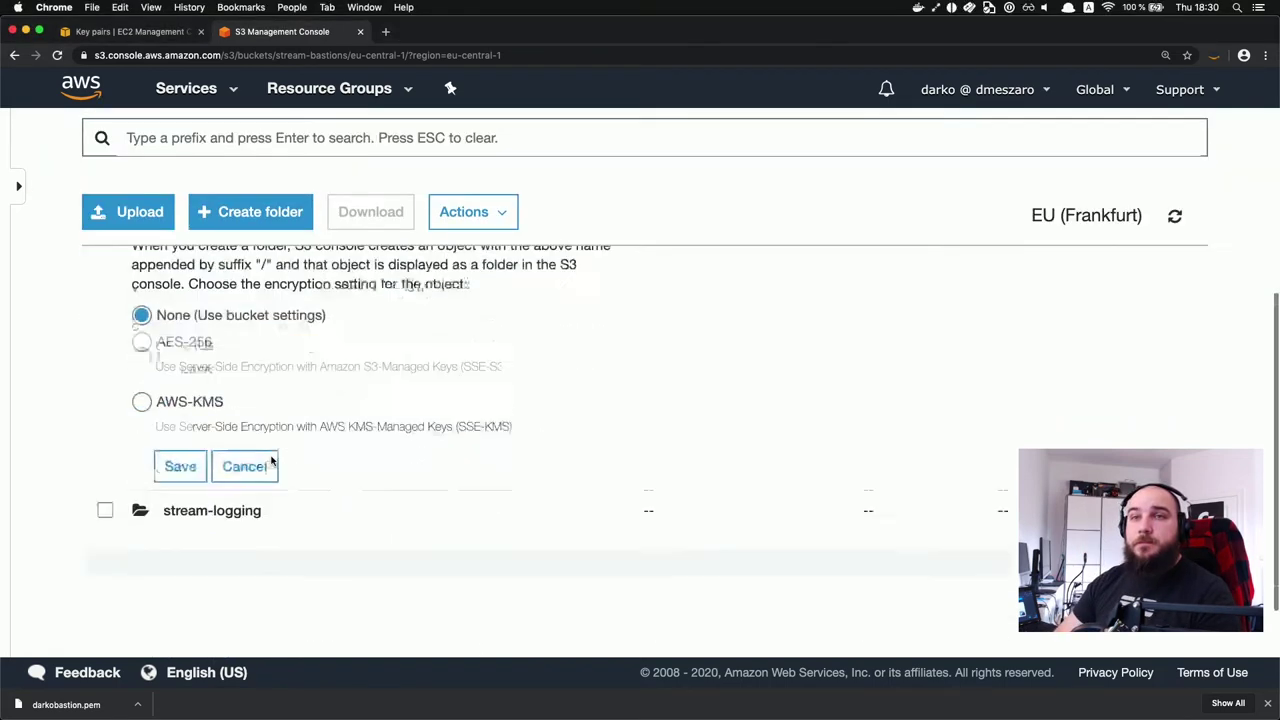
scroll(737, 523, "down", 2)
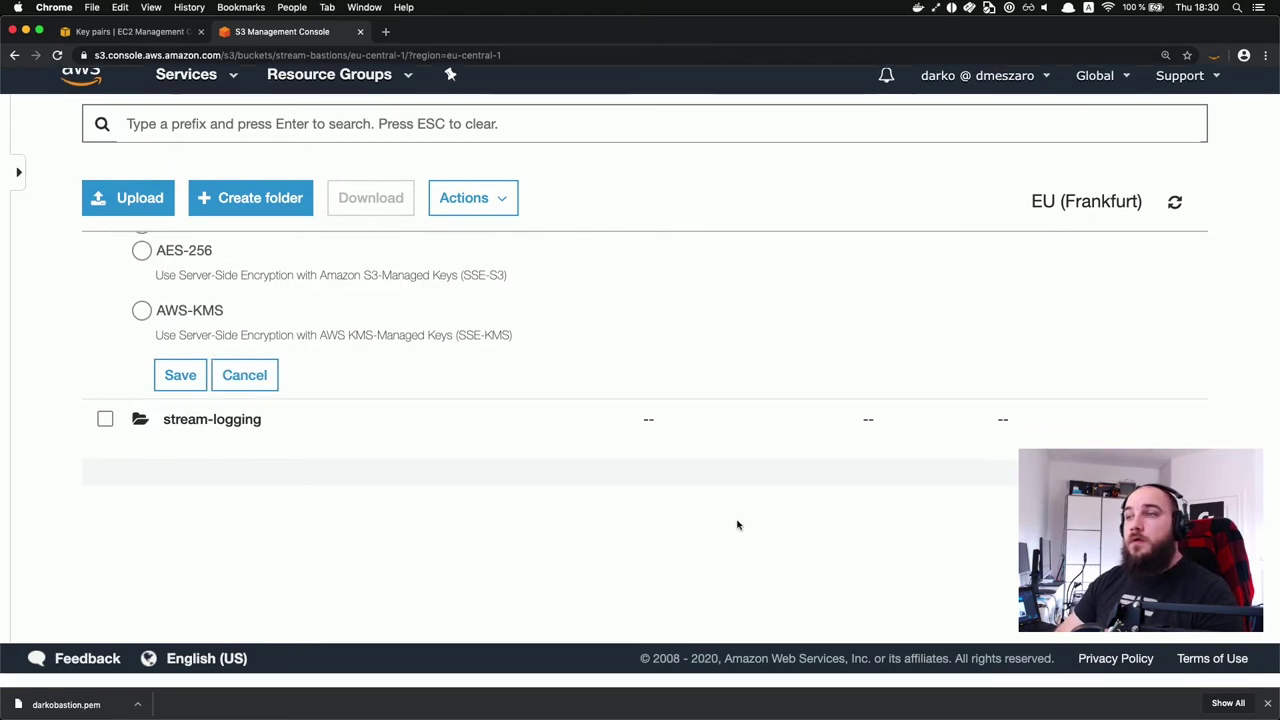
scroll(737, 524, "up", 3)
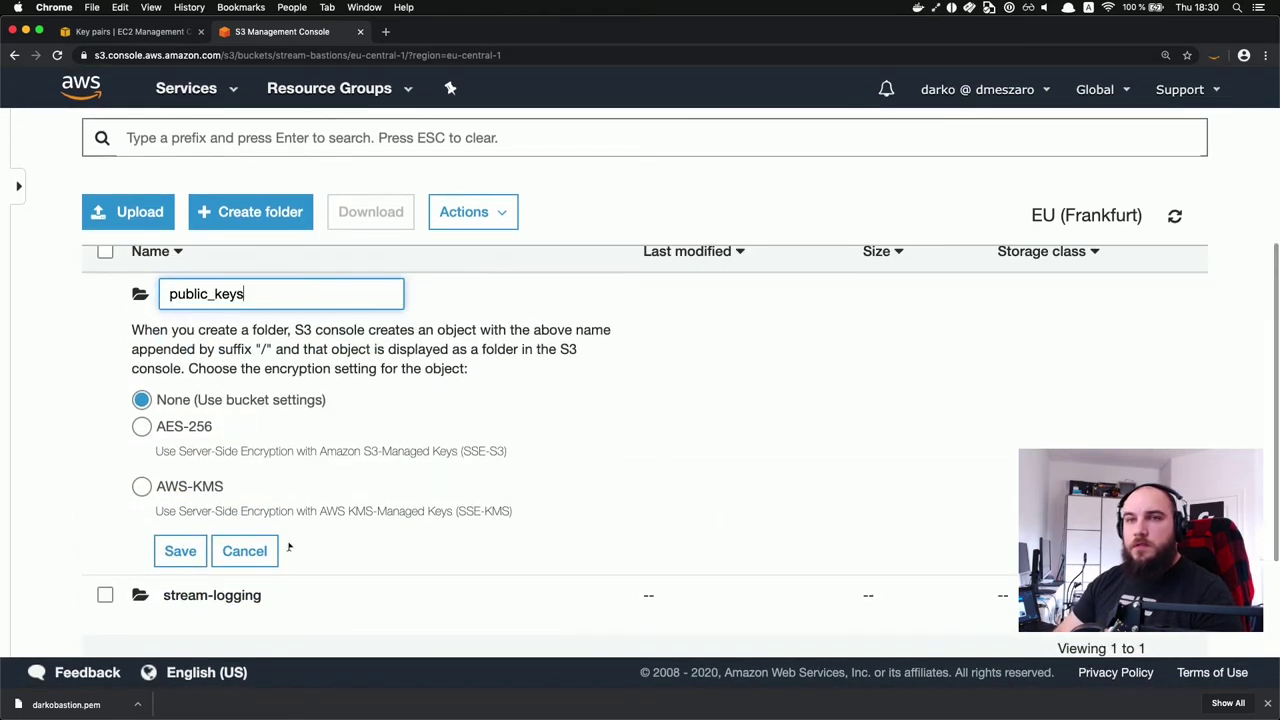
left_click(168, 558)
scroll(172, 554, "up", 4)
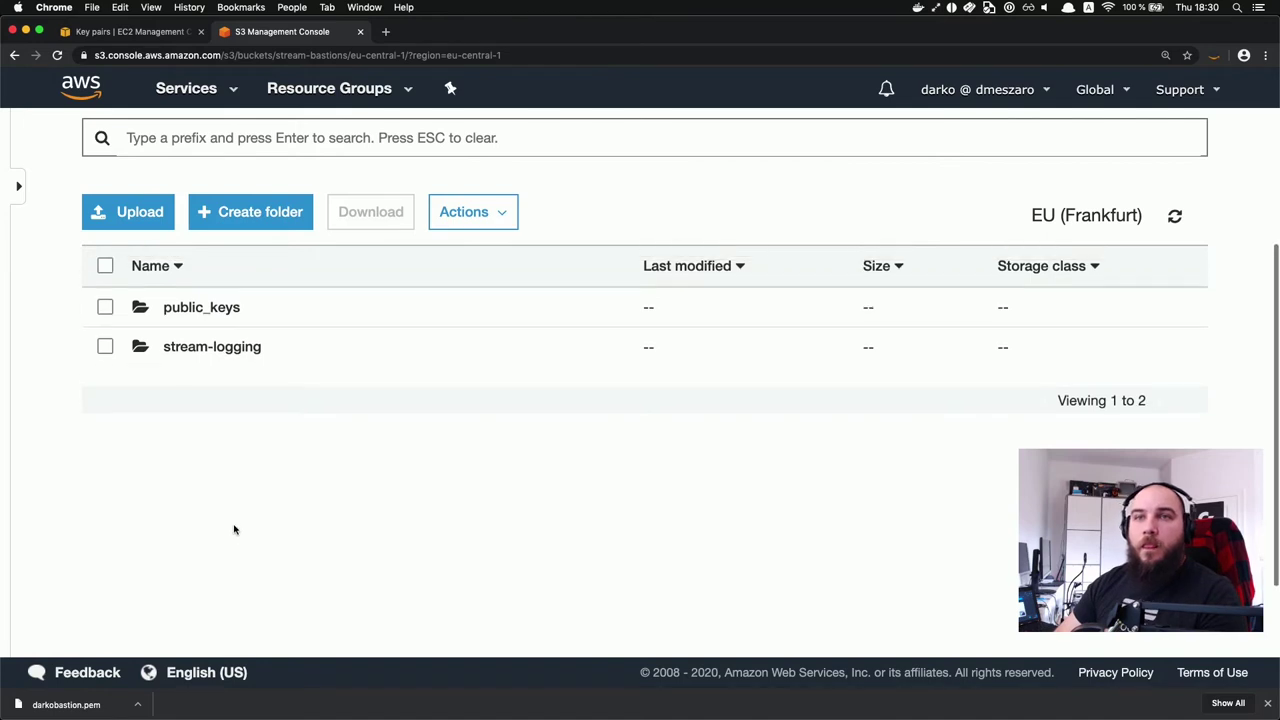
Step: Open the public_keys folder and select darkobastion.pub in the .ssh folder in Finder
left_click(188, 408)
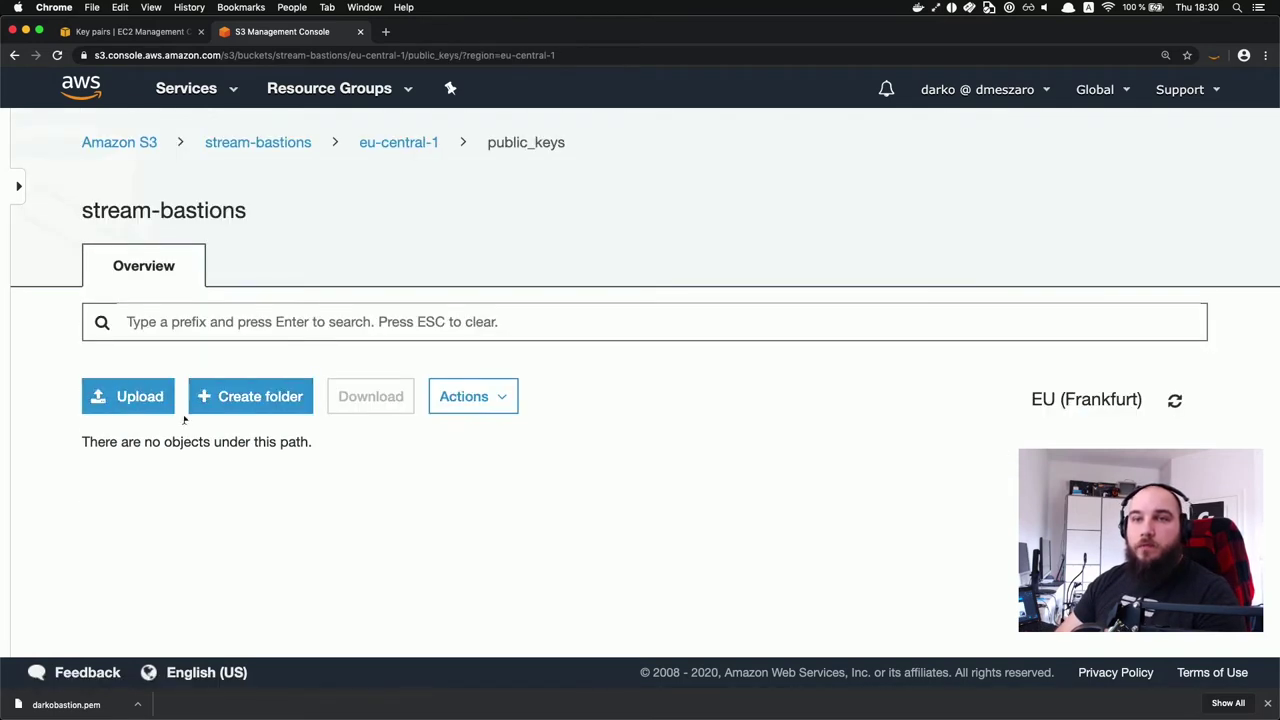
key("super+Tab")
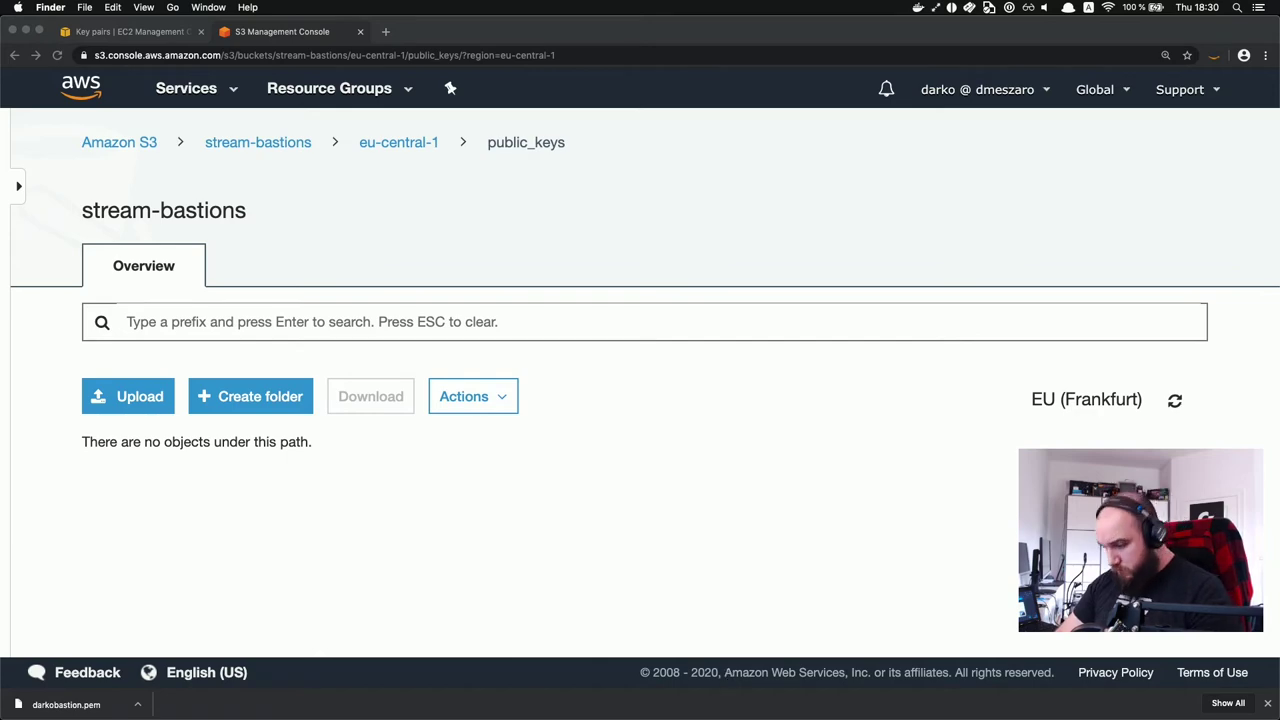
left_click(560, 712)
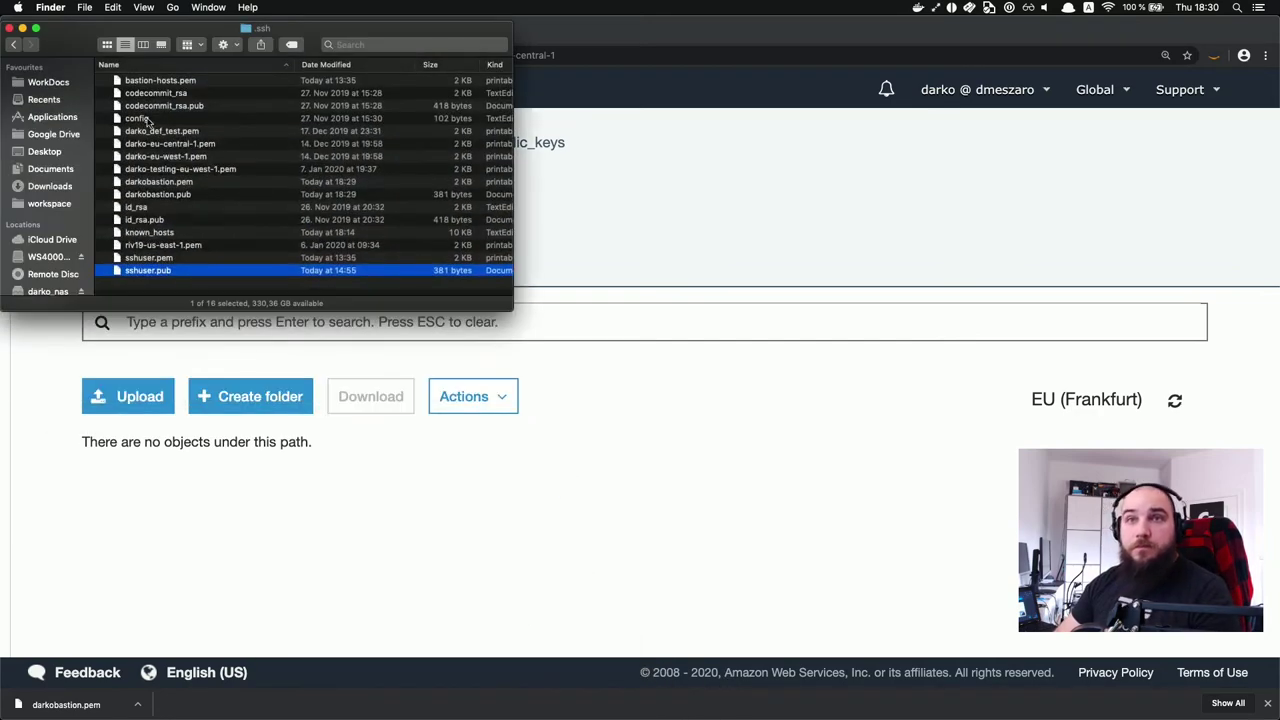
left_click(156, 196)
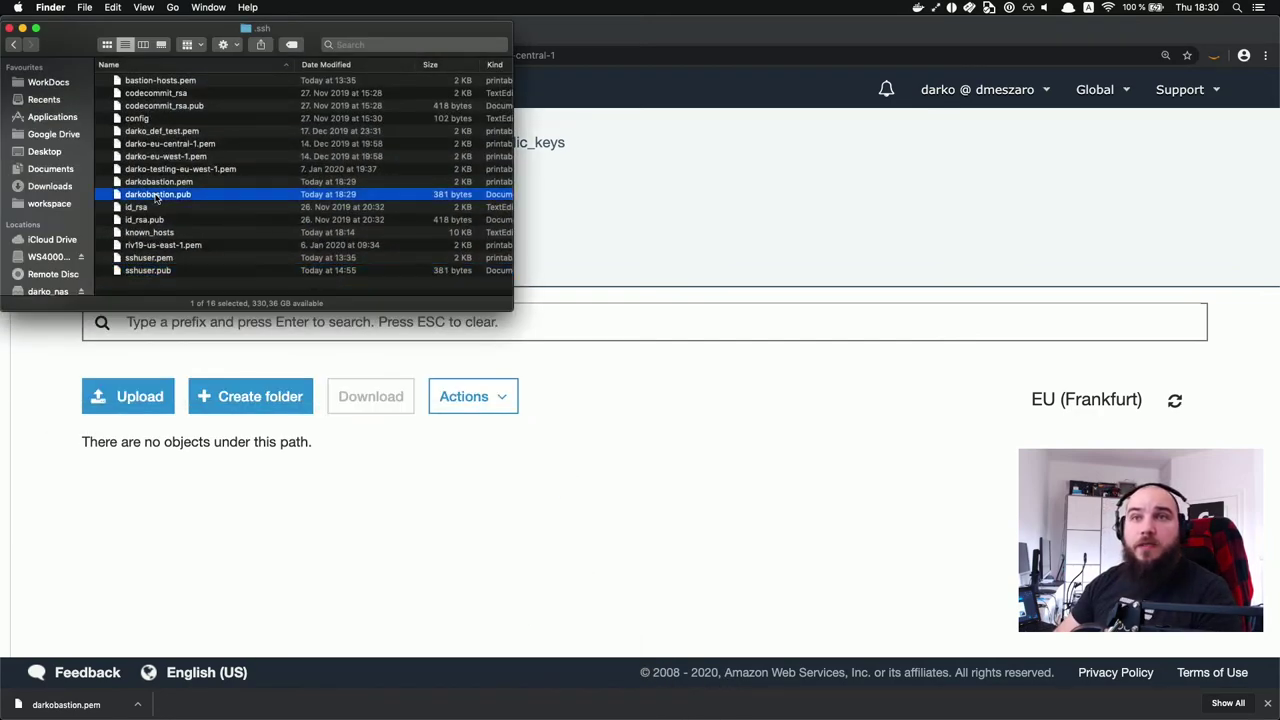
left_click_drag(156, 198, 220, 210)
left_click(142, 380)
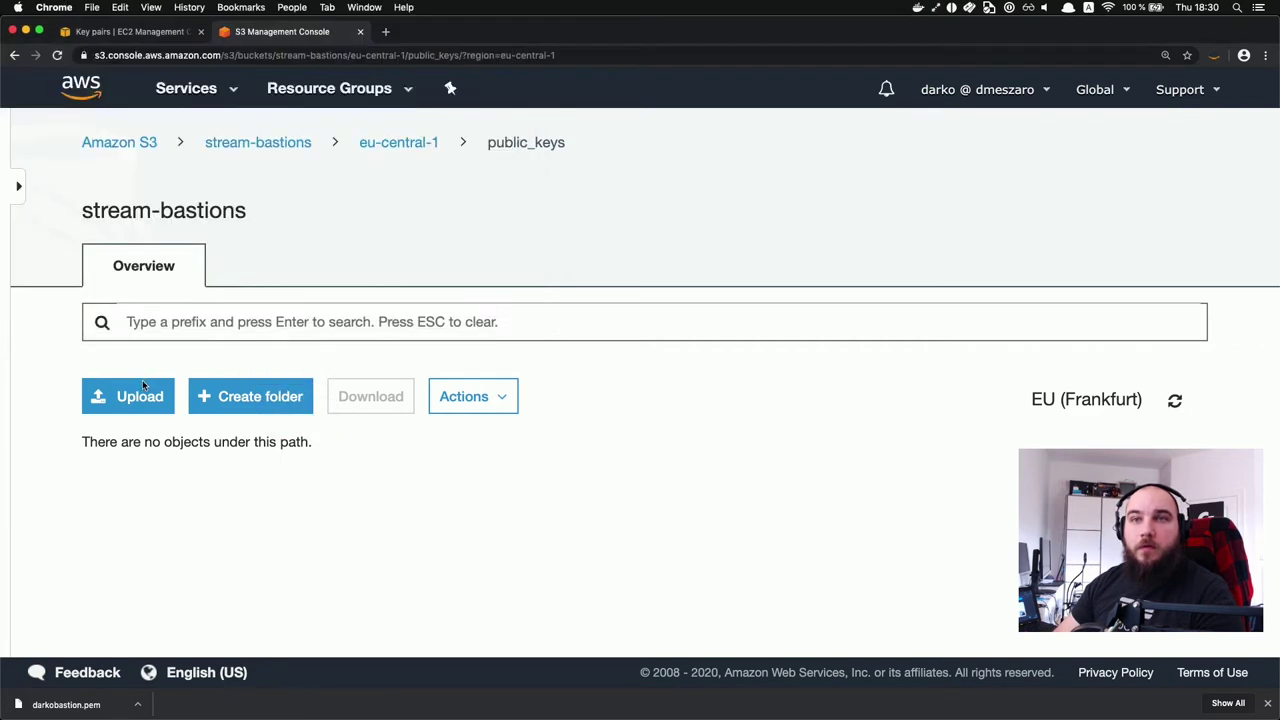
Step: Upload darkobastion.pub from Finder's .ssh folder to the public_keys folder in S3
left_click(138, 396)
key("super+Tab")
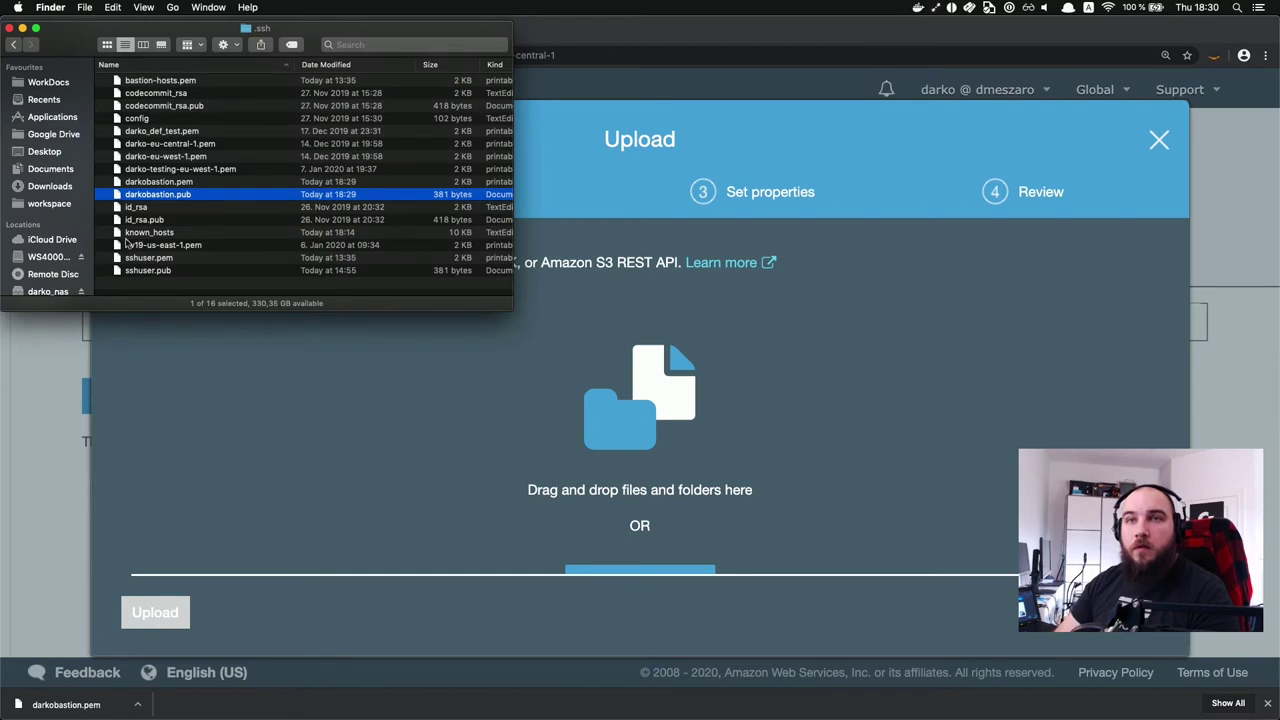
left_click_drag(145, 198, 368, 381)
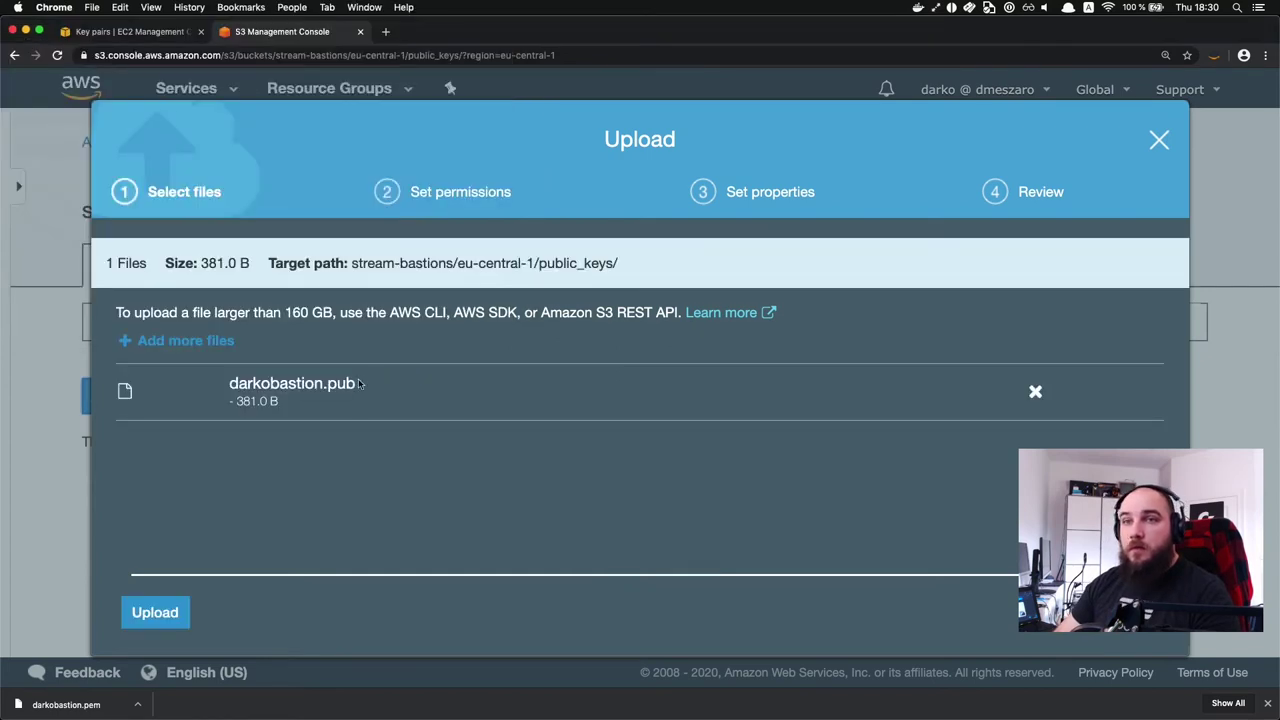
left_click(160, 614)
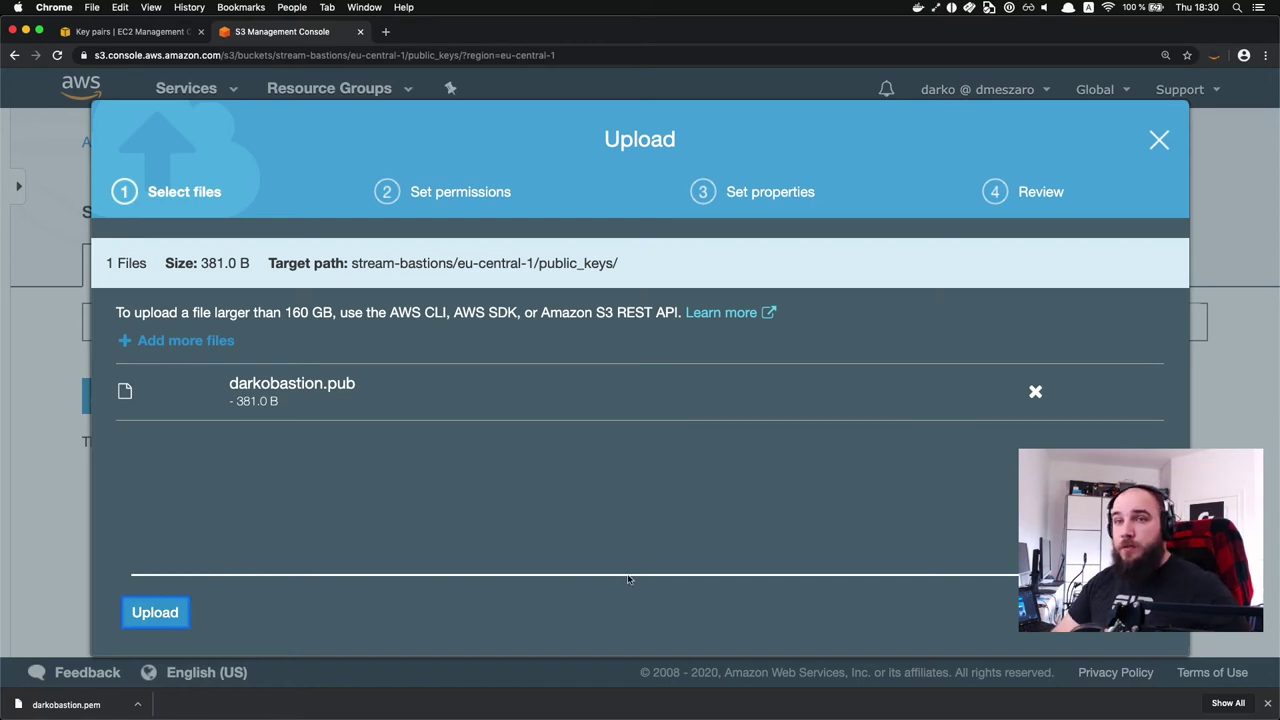
left_click(664, 508)
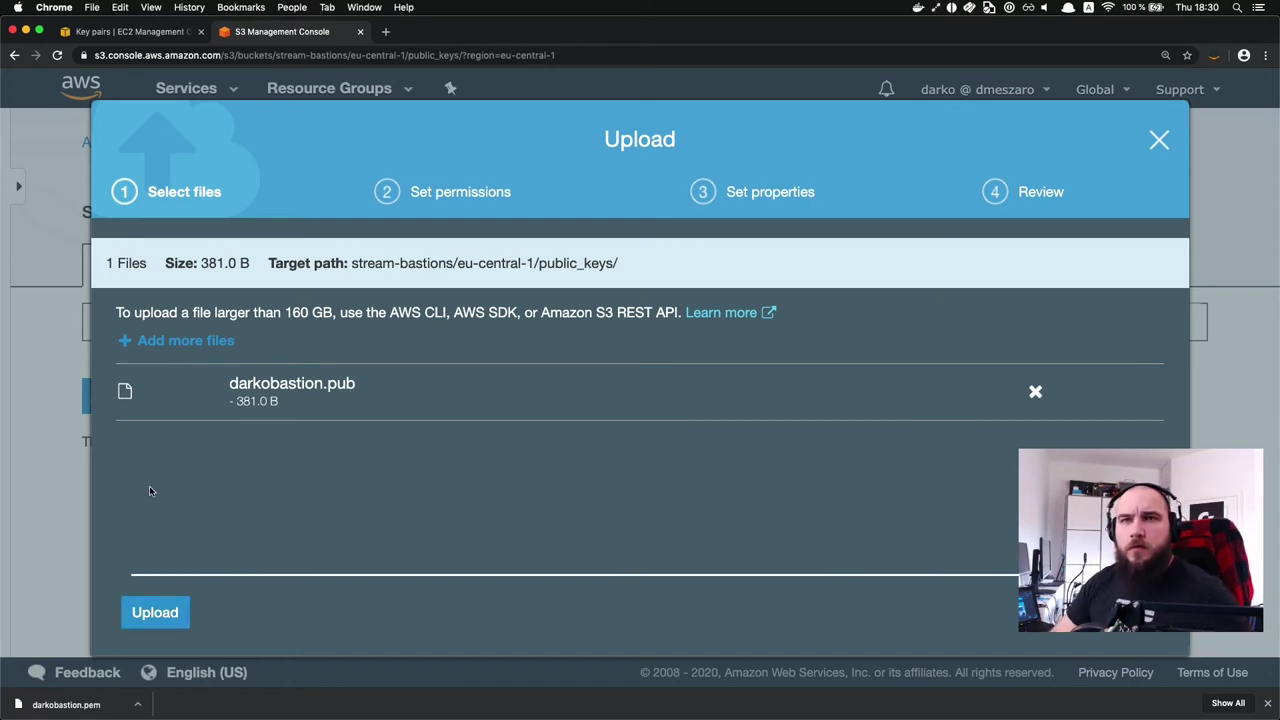
left_click(146, 614)
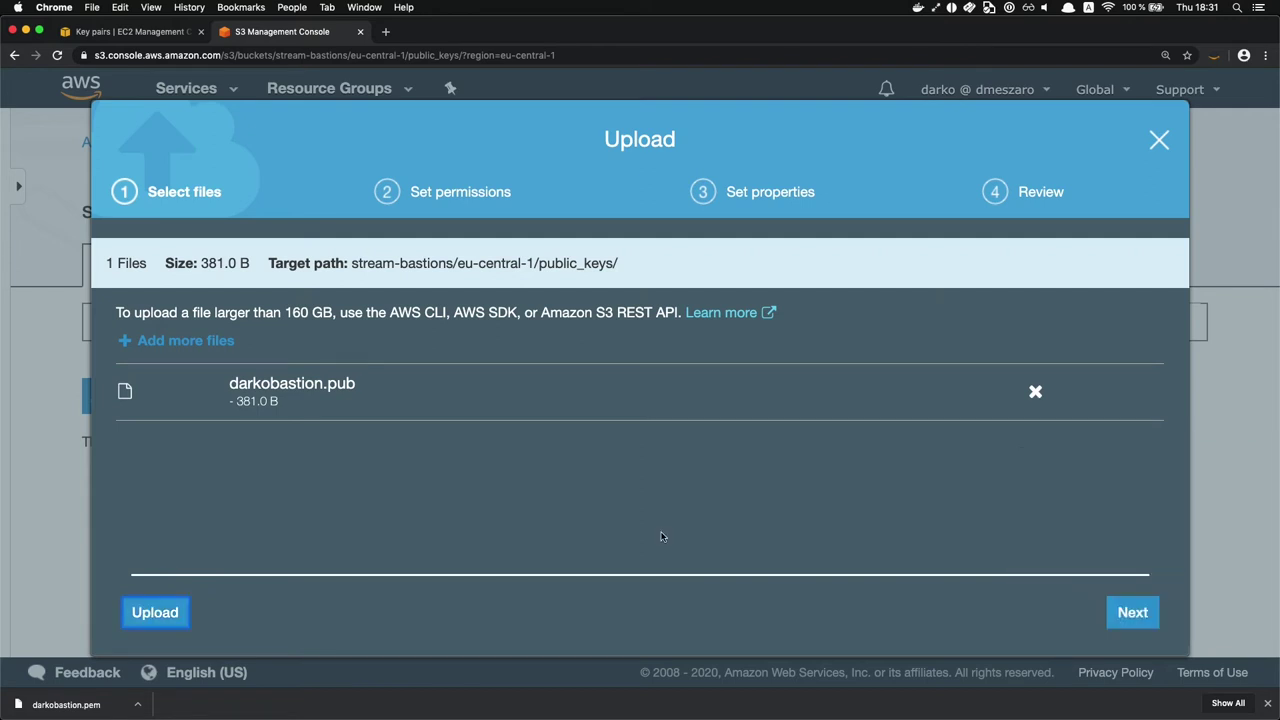
scroll(414, 527, "down", 3)
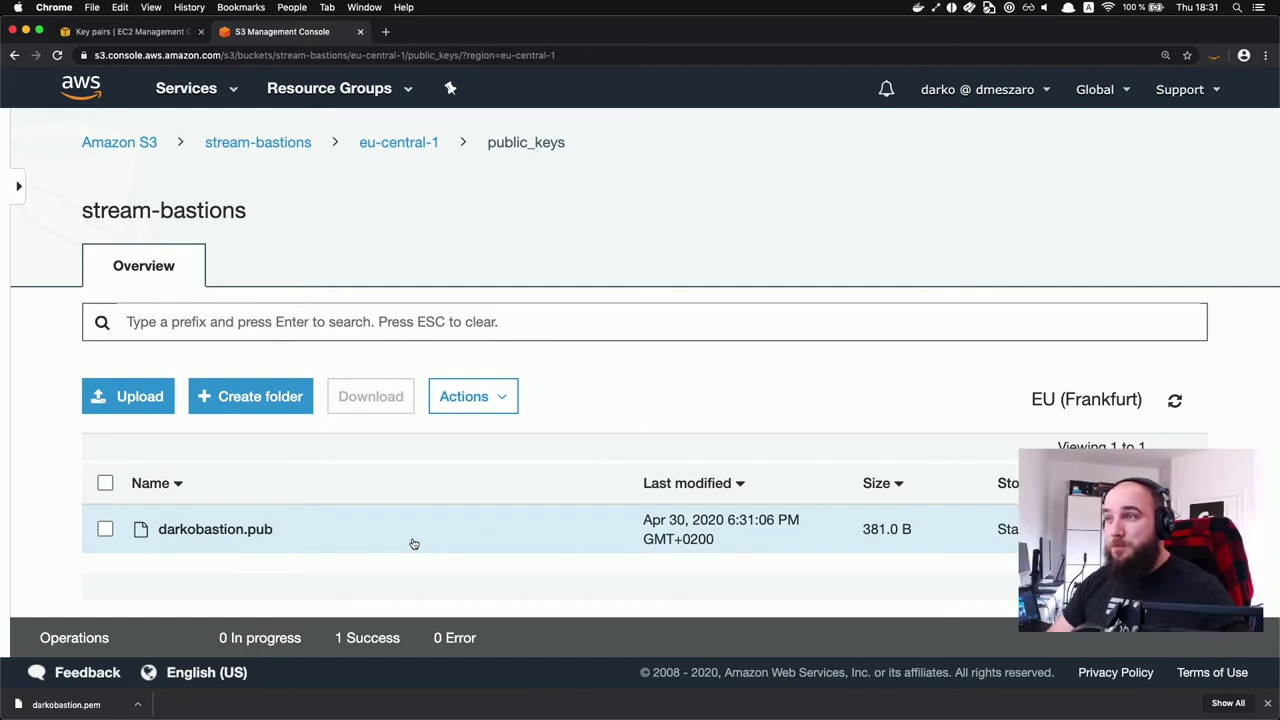
scroll(243, 550, "down", 1)
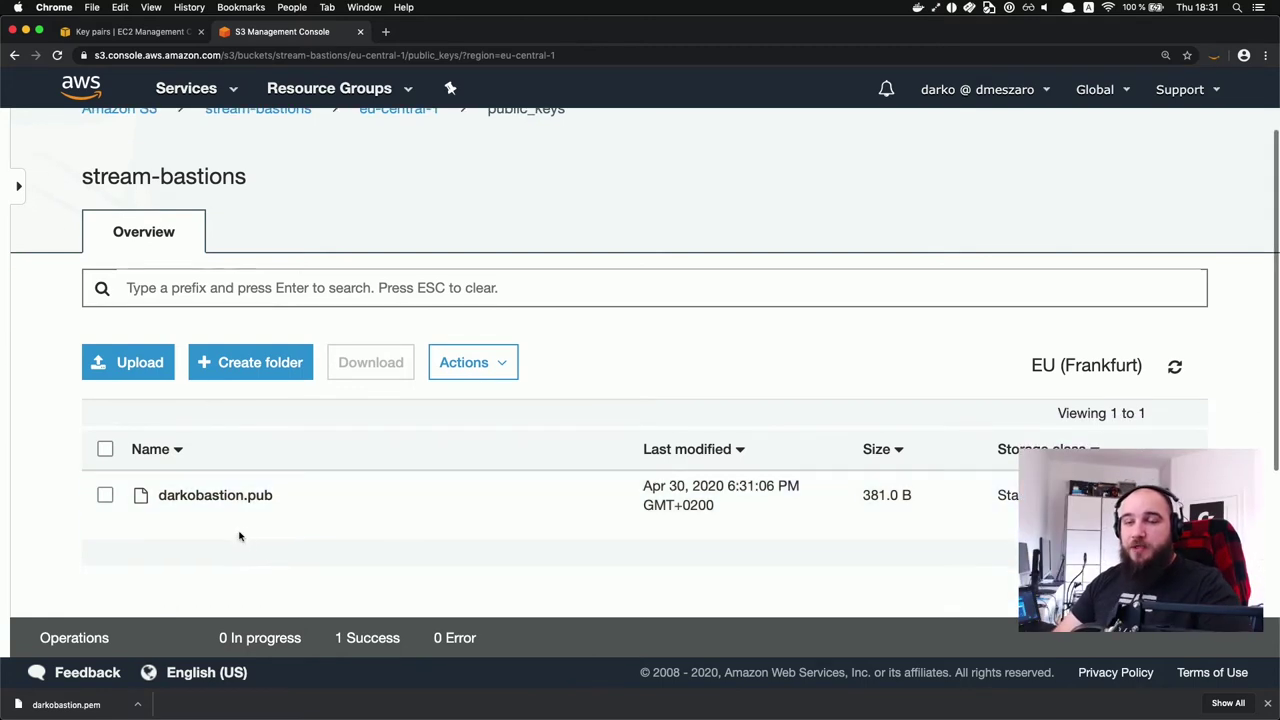
scroll(270, 537, "up", 1)
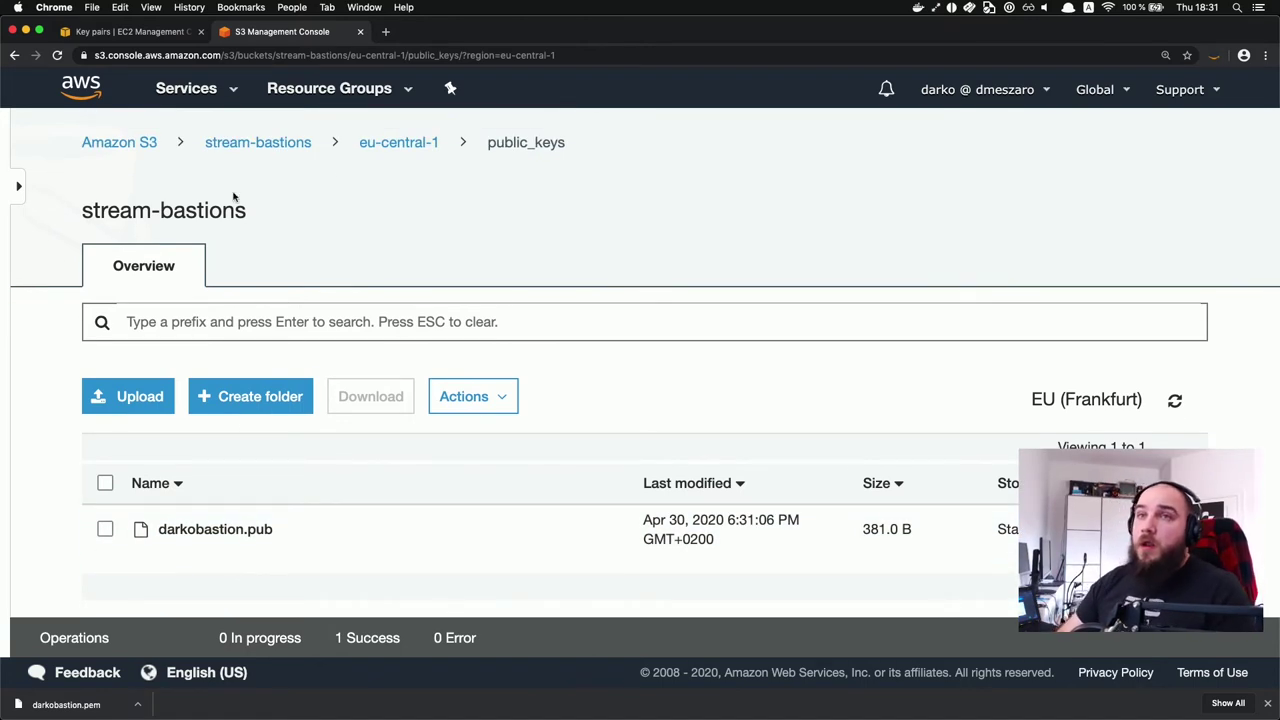
Step: Go back to eu-central-1 and examine the contents of the stream-logging folder
left_click(409, 148)
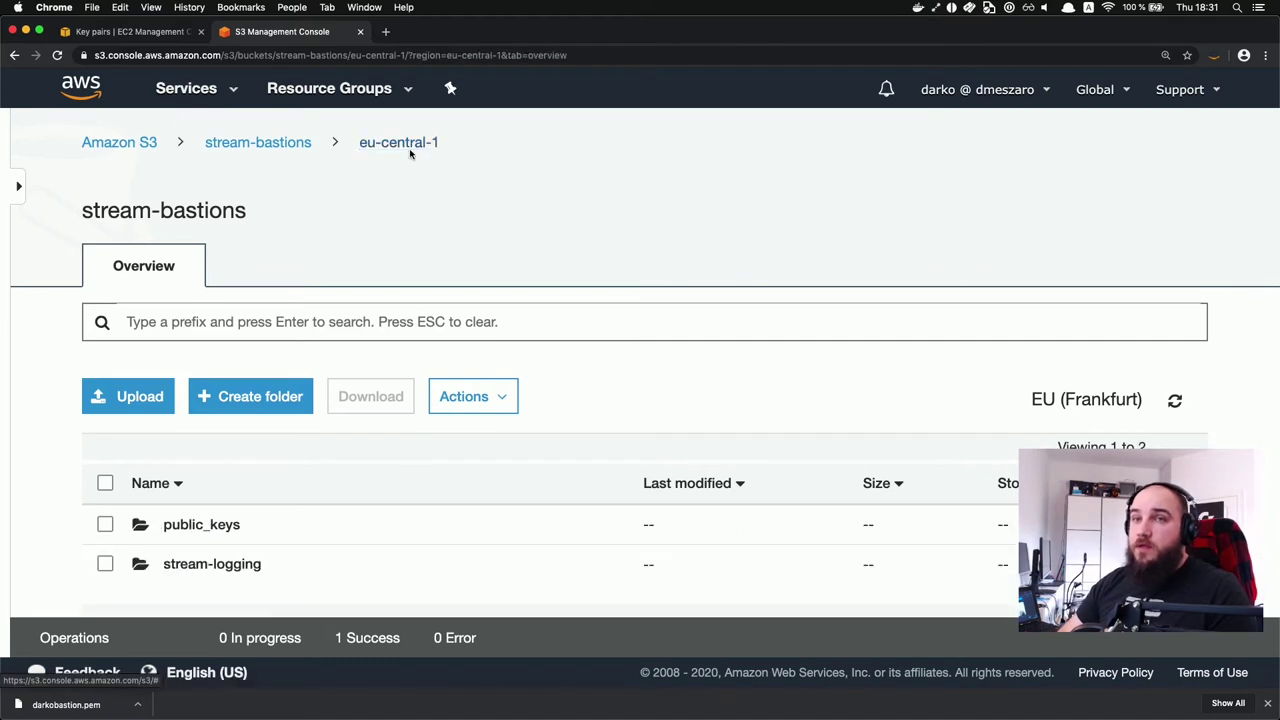
left_click(210, 564)
scroll(209, 566, "down", 4)
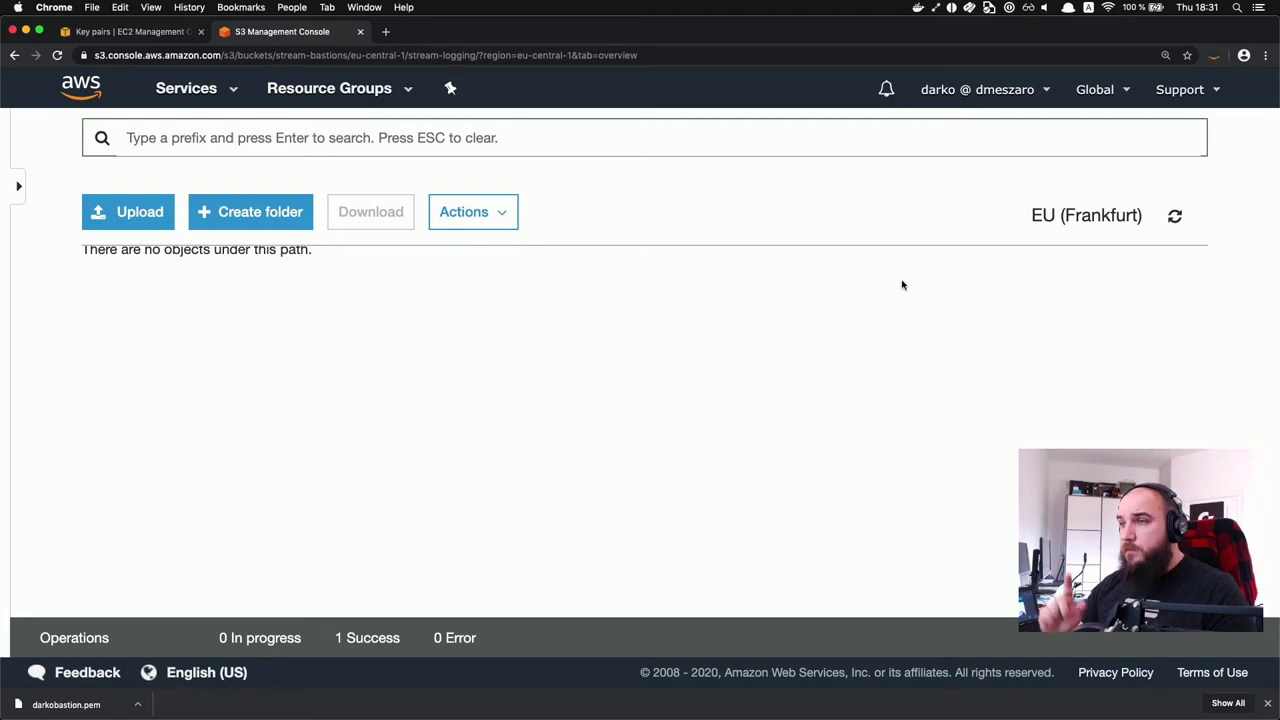
scroll(901, 285, "up", 4)
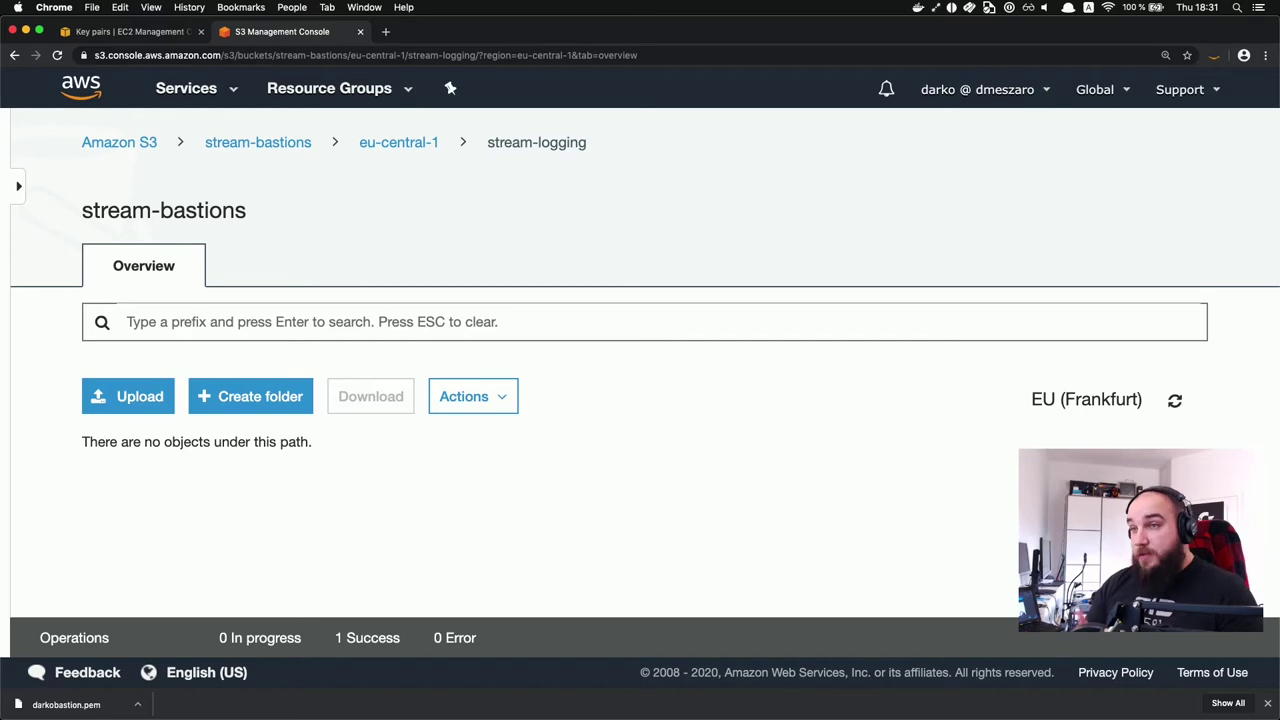
Step: Switch to iTerm2 and reconnect over SSH to the bastion host as ec2-user with the bastion-hosts.pem key
key("super+Tab")
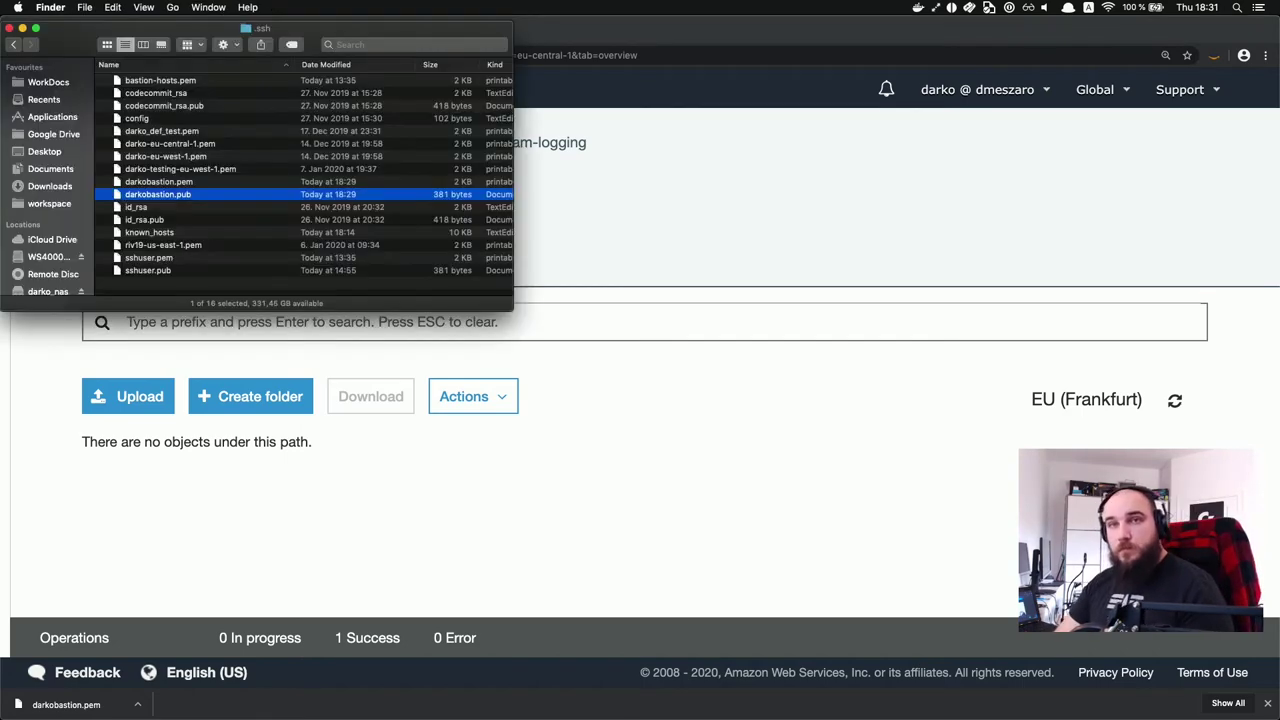
key("super+Tab")
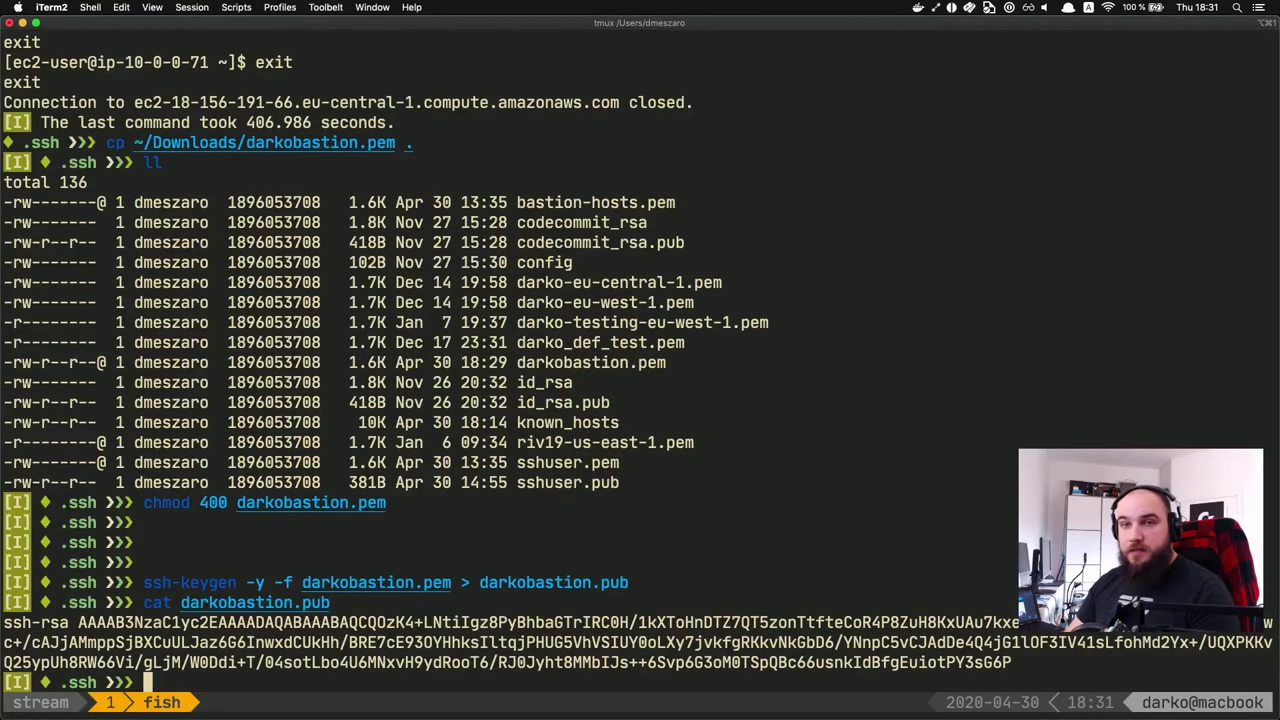
key("Return")
key("Return")
key("Return")
key("Up")
key("Up")
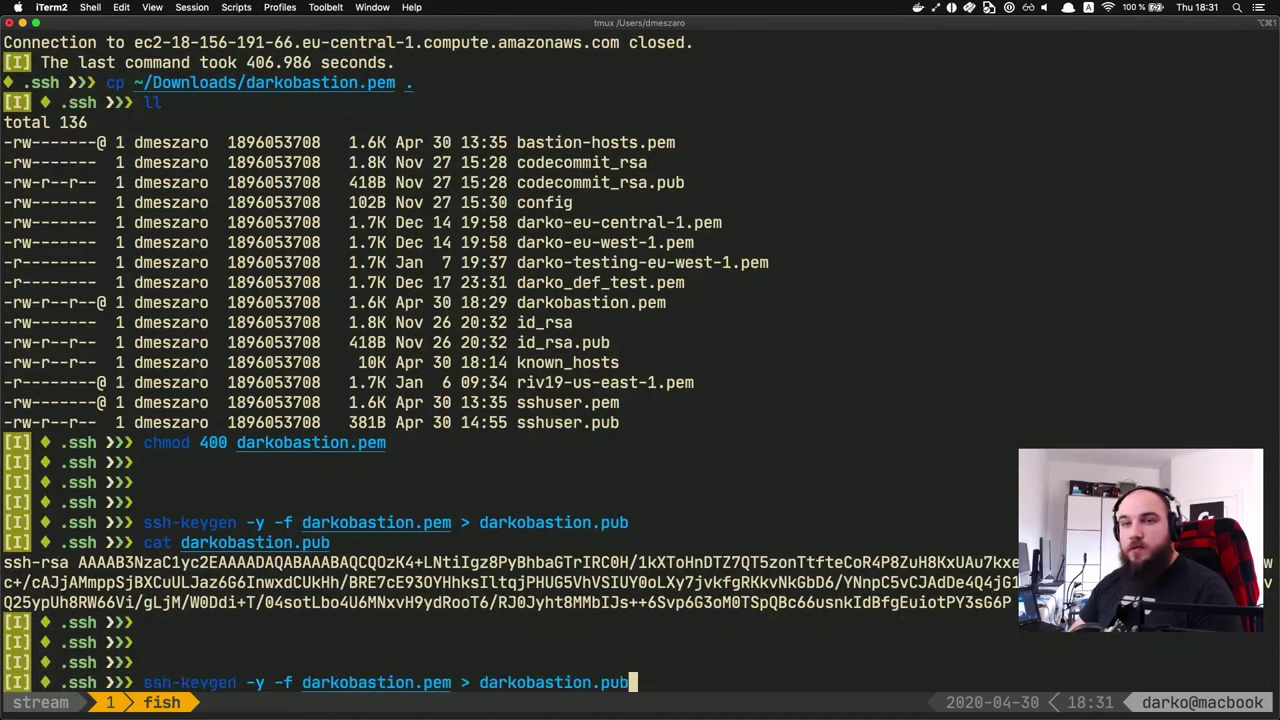
key("Up")
key("Up")
key("Up")
key("Up")
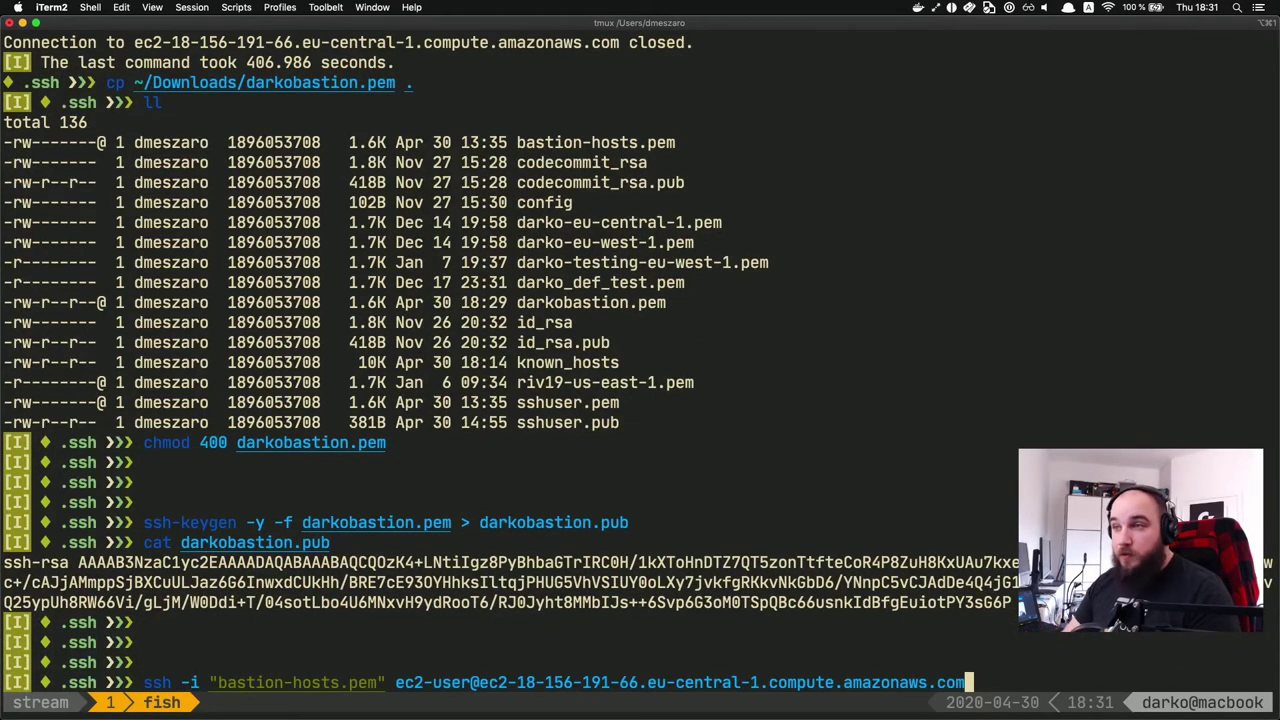
key("Return")
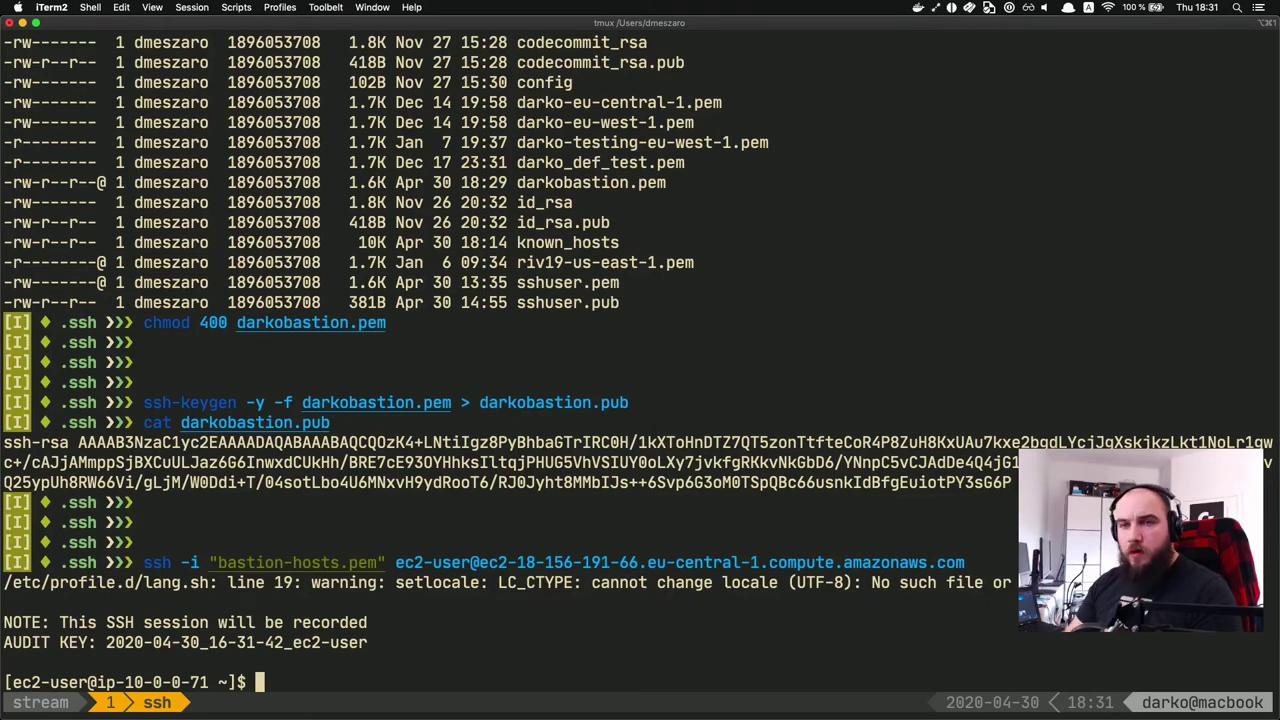
key("Return")
key("Return")
key("Return")
key("Return")
key("Return")
type("cd")
key("BackSpace")
key("BackSpace")
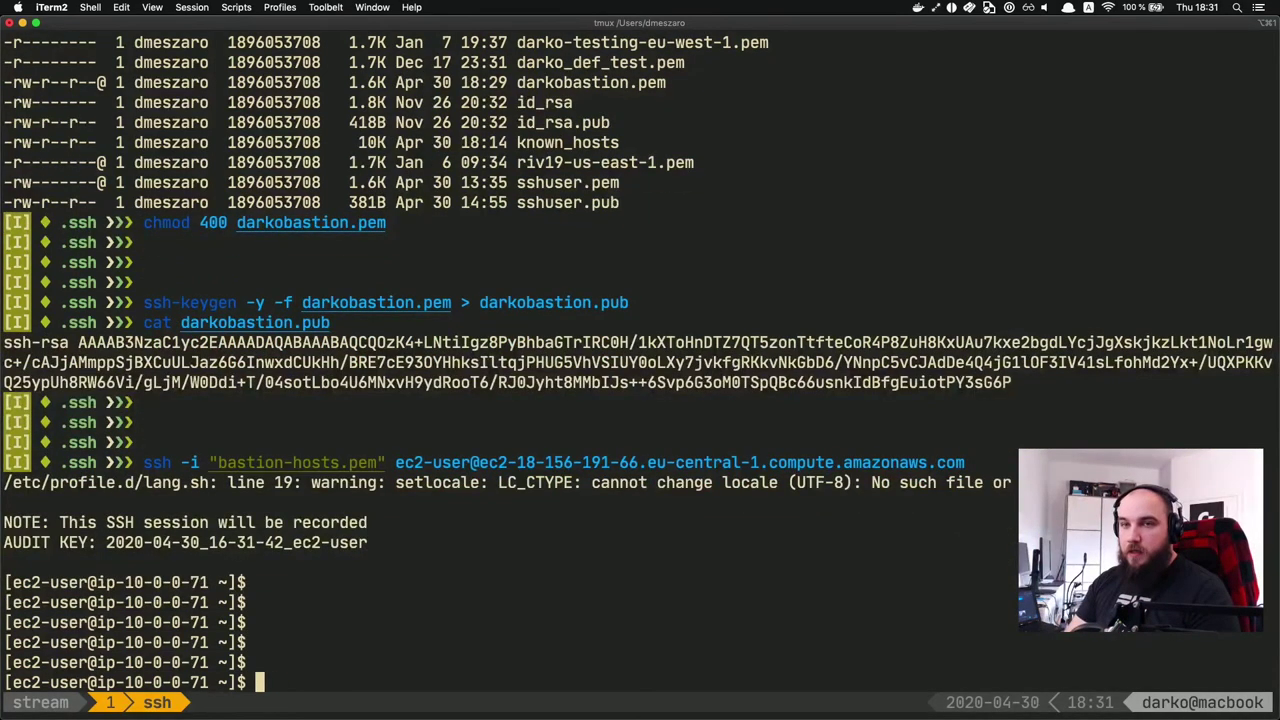
type("cat /")
key("BackSpace")
key("BackSpace")
key("BackSpace")
key("BackSpace")
key("BackSpace")
Step: List the contents of /home/ on the bastion host
type("l")
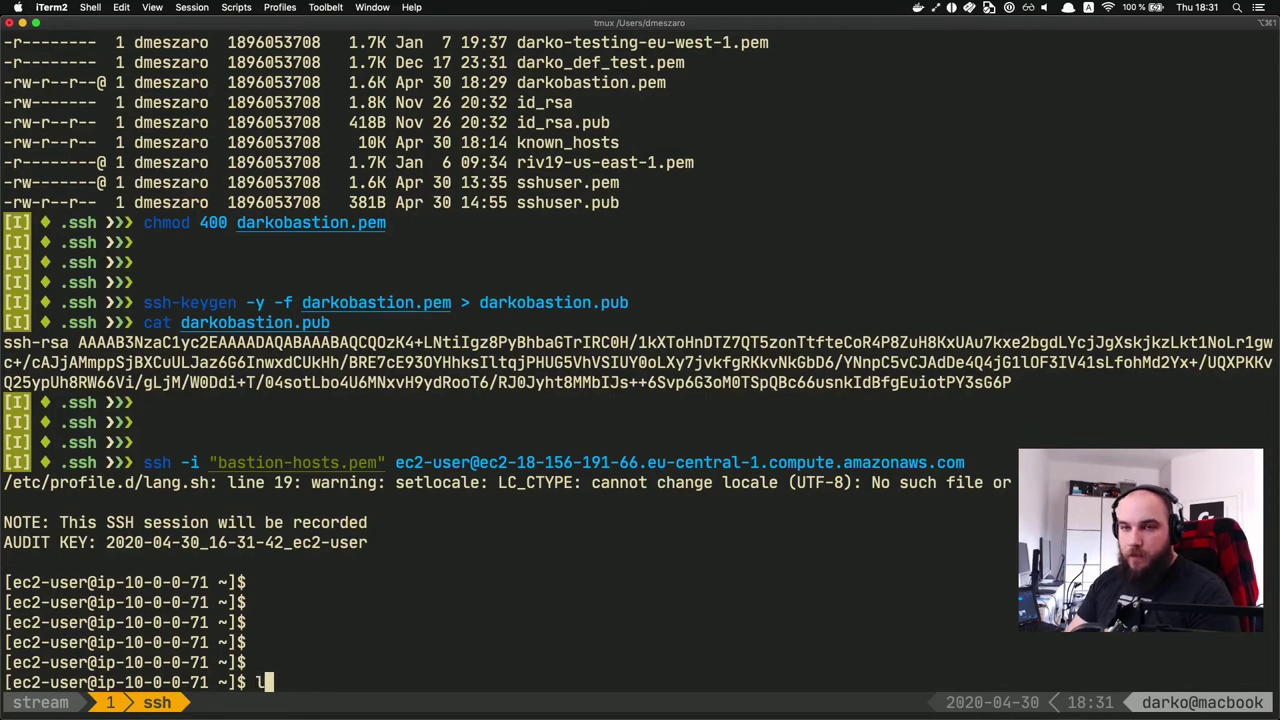
type("s /home/")
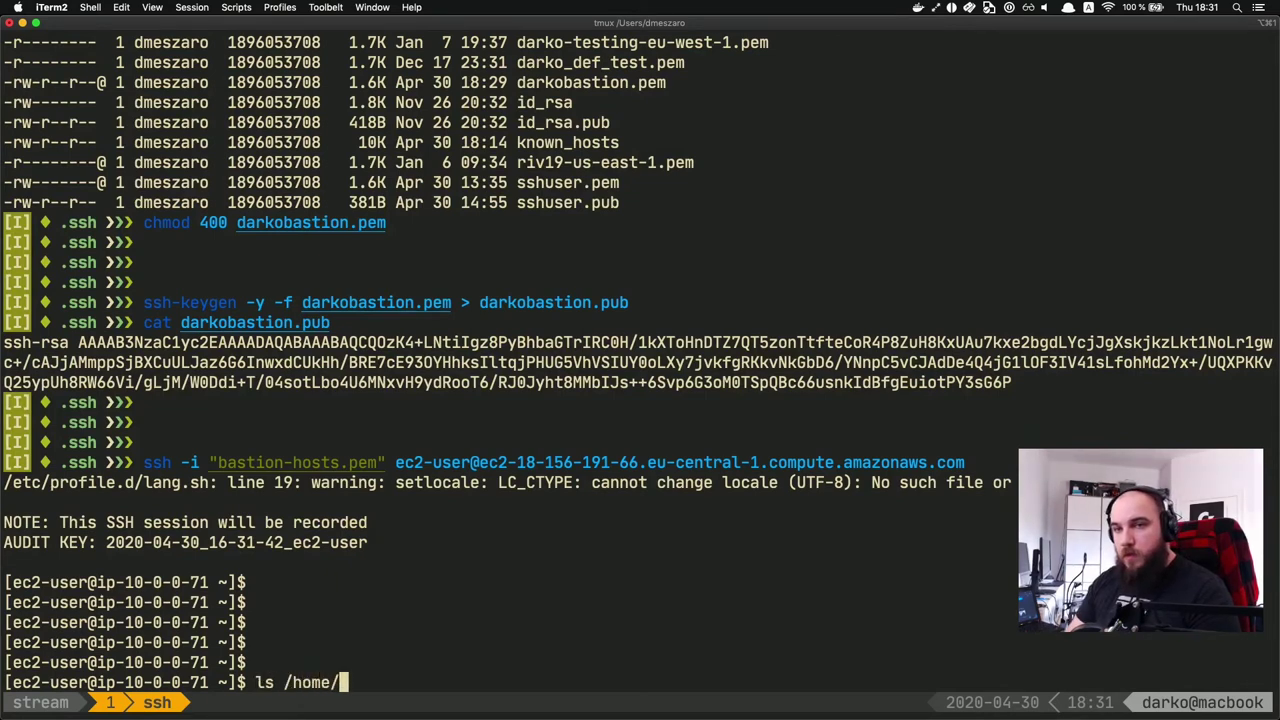
key("Return")
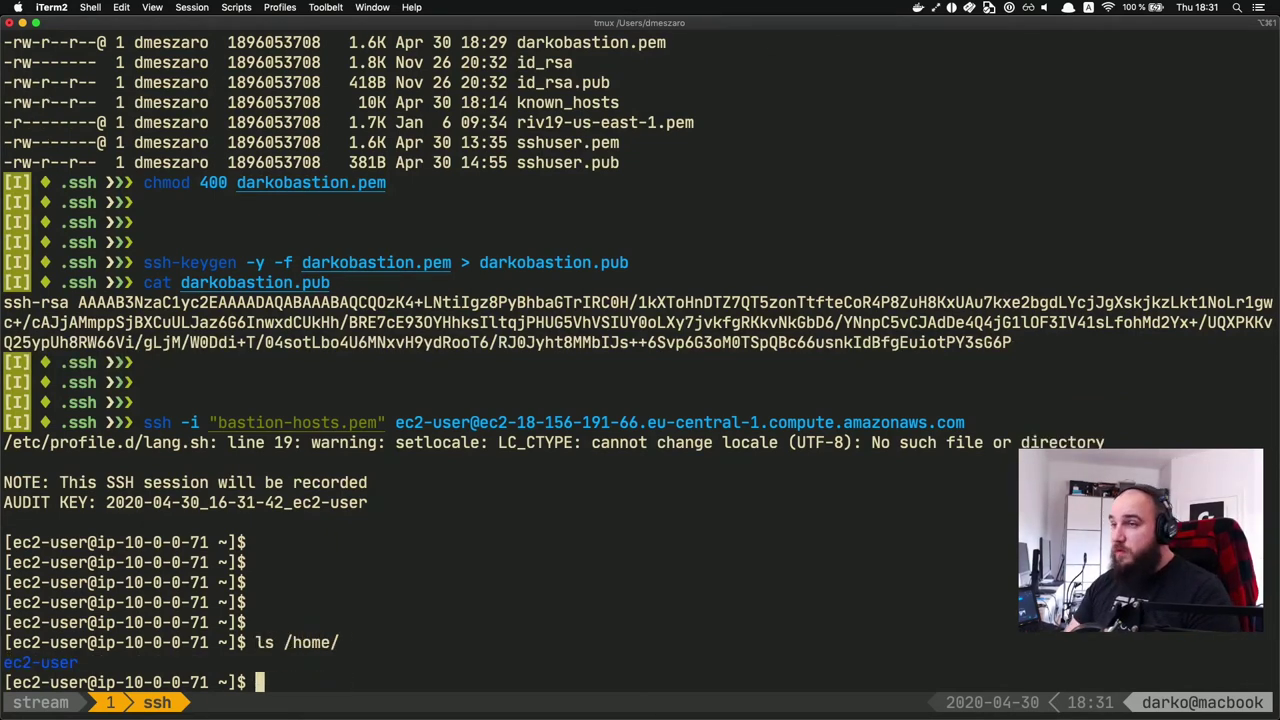
Step: Change to /var/log/bastion on the bastion host and list its files in long format
type("cd /var/l")
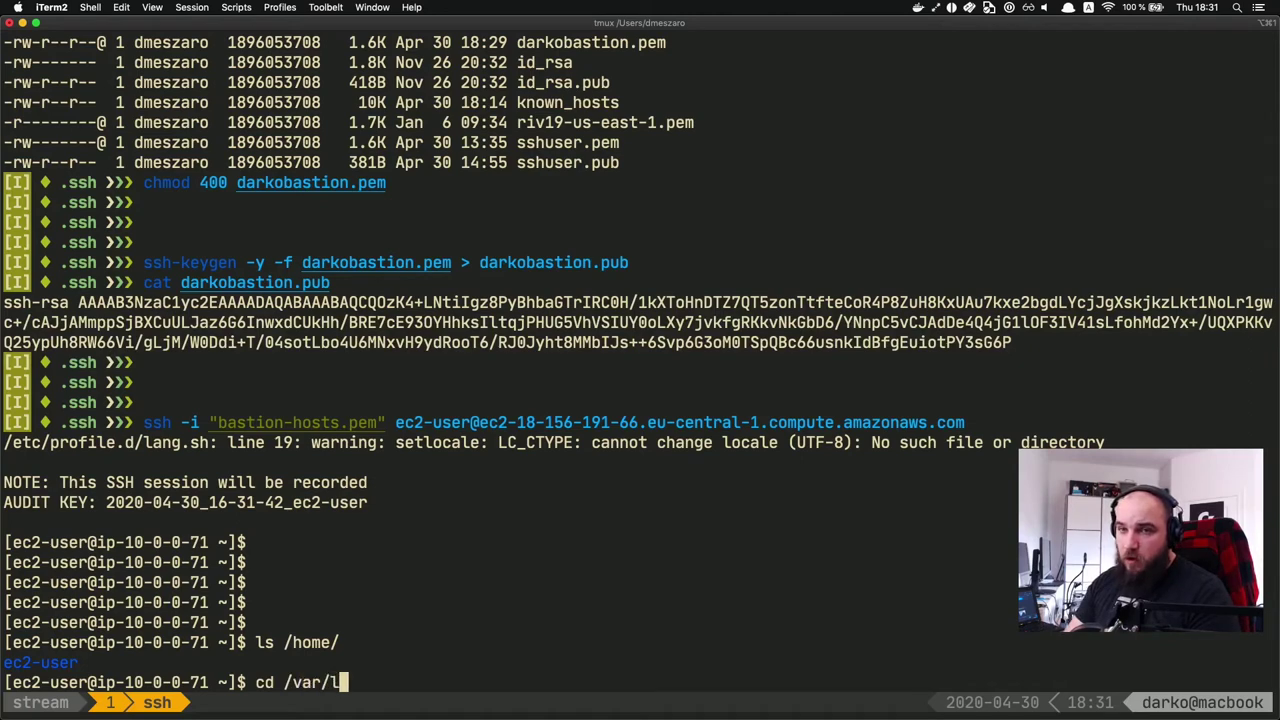
type("og/bastion")
key("Return")
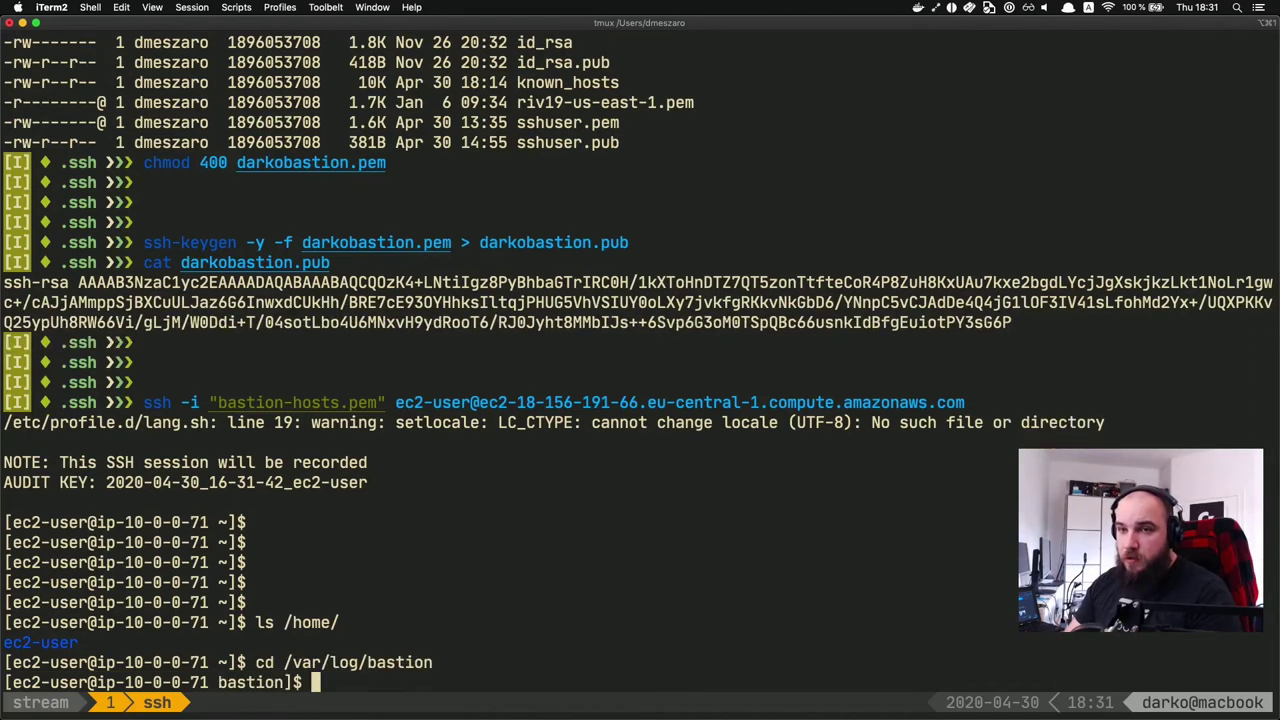
type("ll")
key("Return")
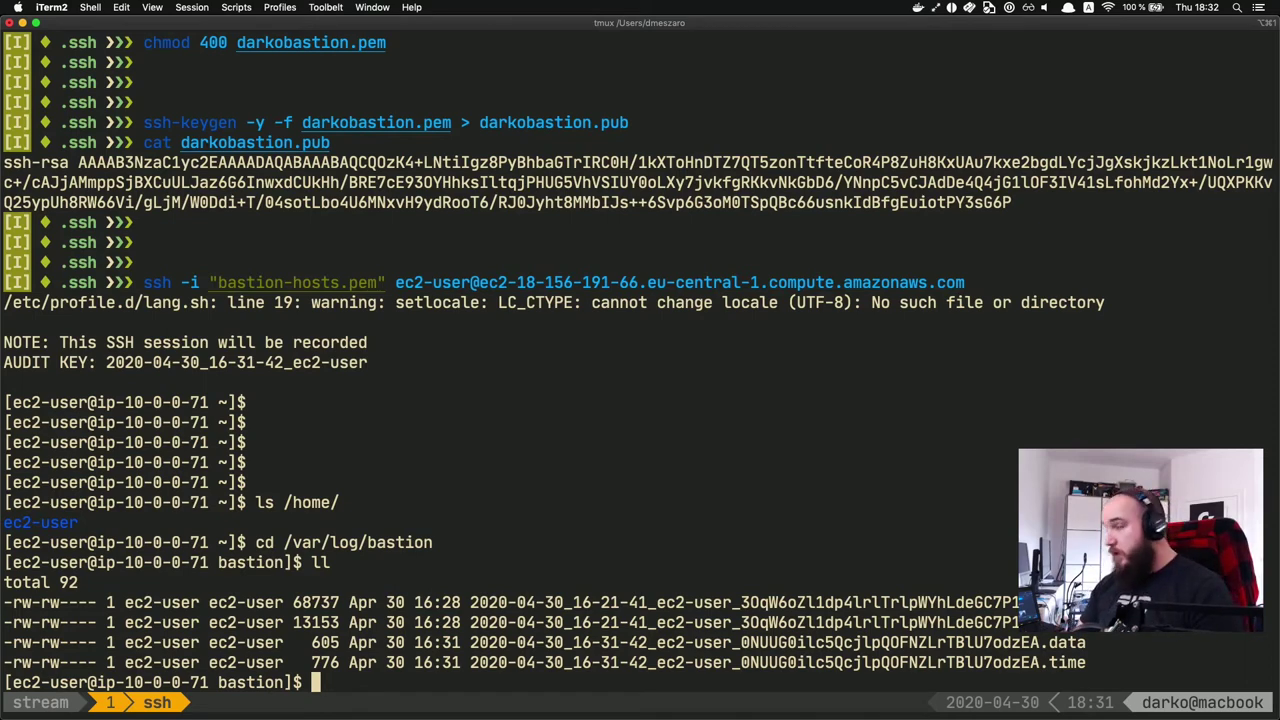
Step: Switch to Chrome, refresh the stream-logging folder in S3 to check for session logs, and return to iTerm2
key("super+Tab")
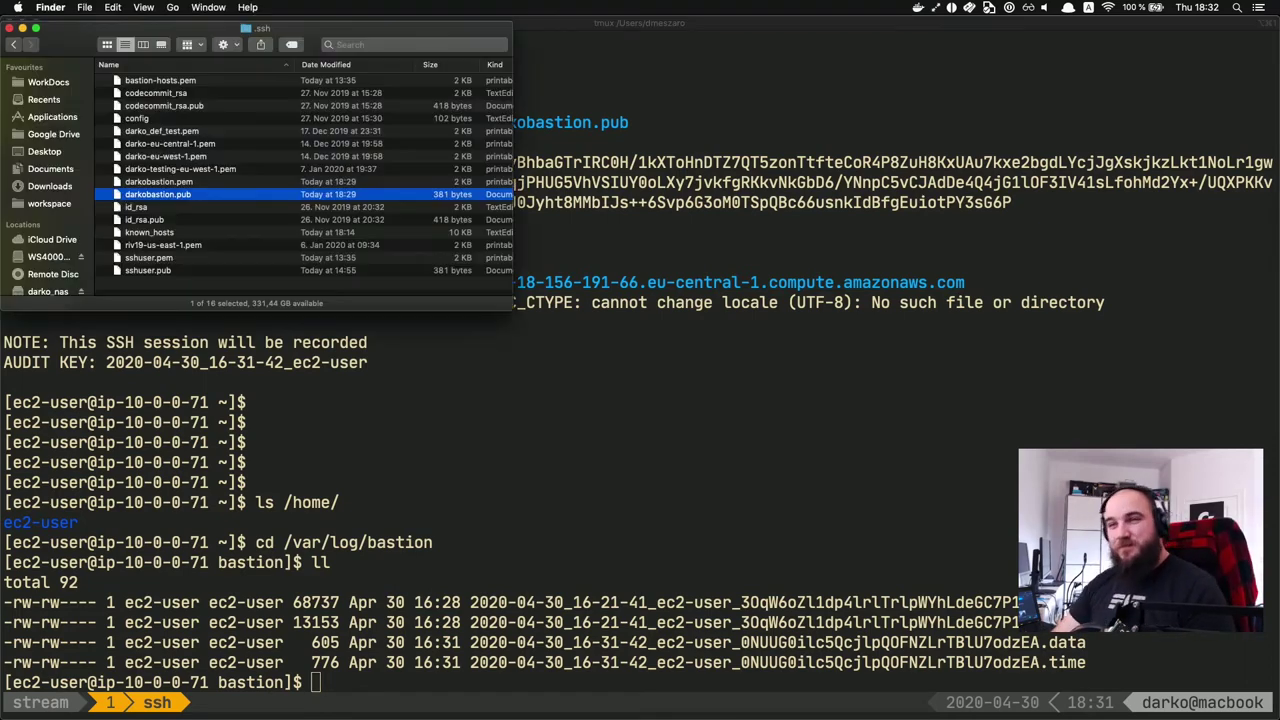
key("super+Tab")
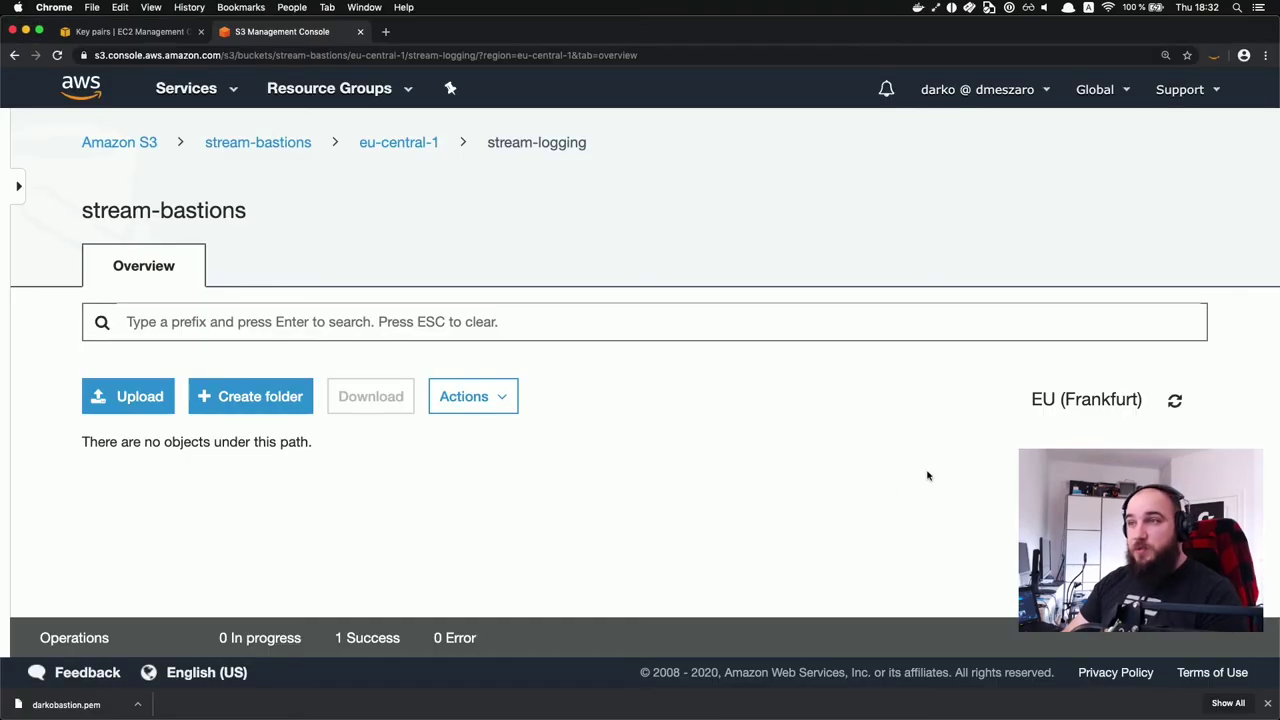
left_click(1175, 401)
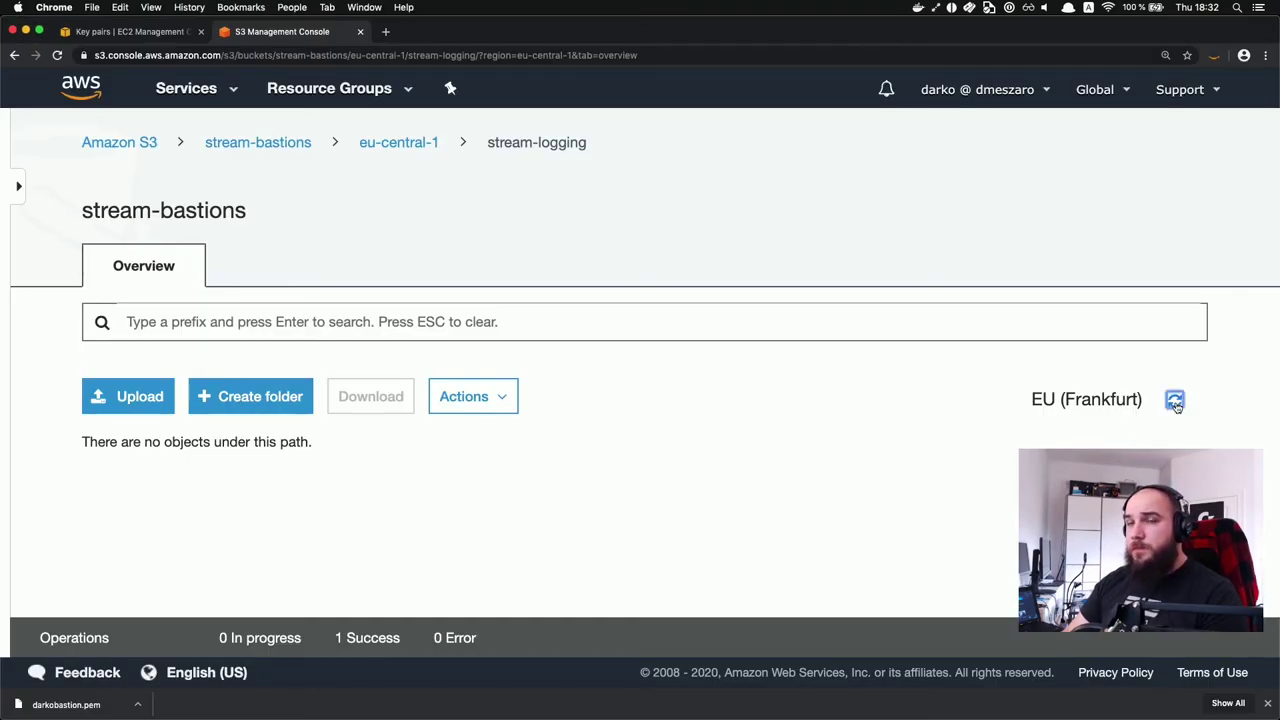
key("super+Tab")
key("super+Tab")
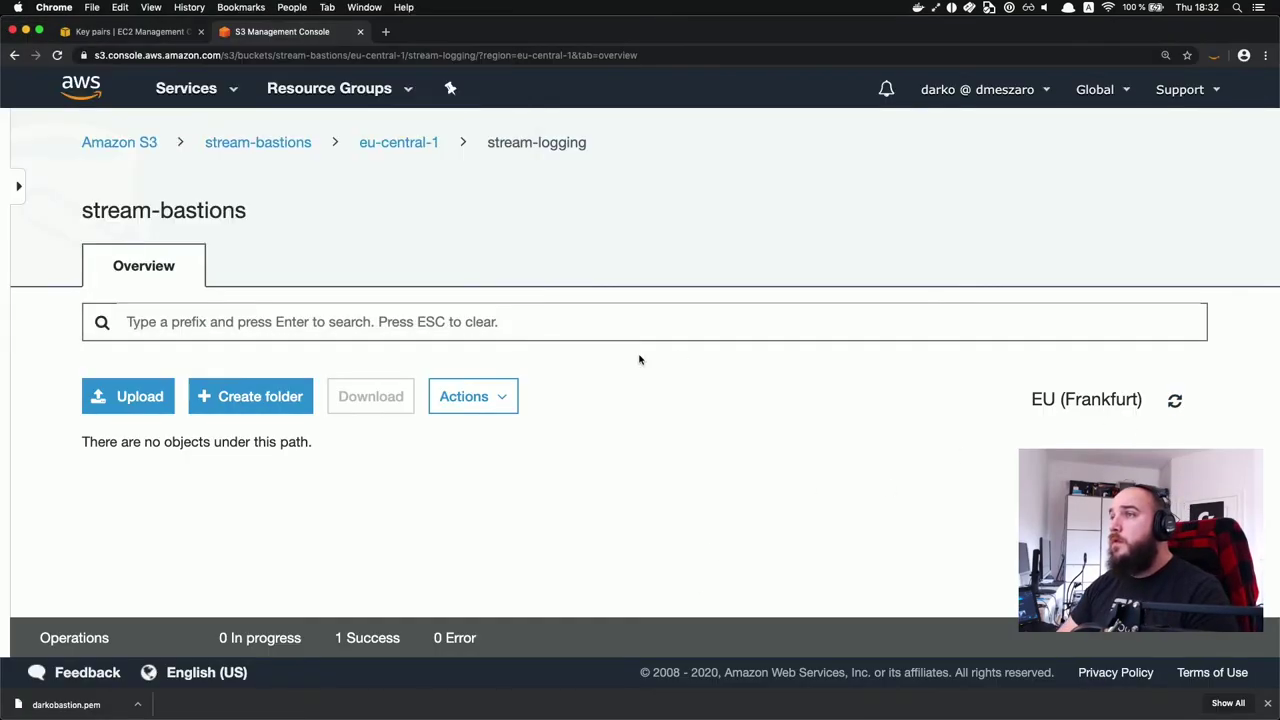
key("super+Tab")
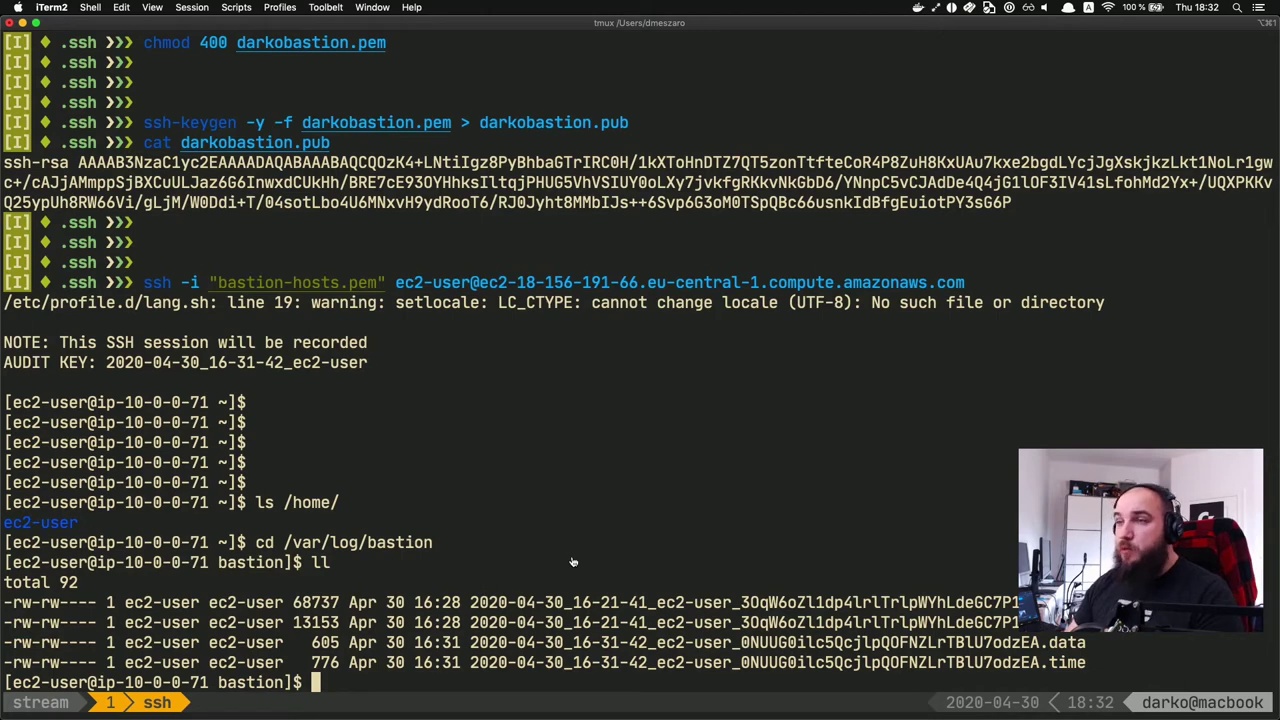
Step: Switch to Chrome and start launching a t2.micro EC2 instance from the 64-bit (x86) Amazon Linux 2 AMI
key("super+Tab")
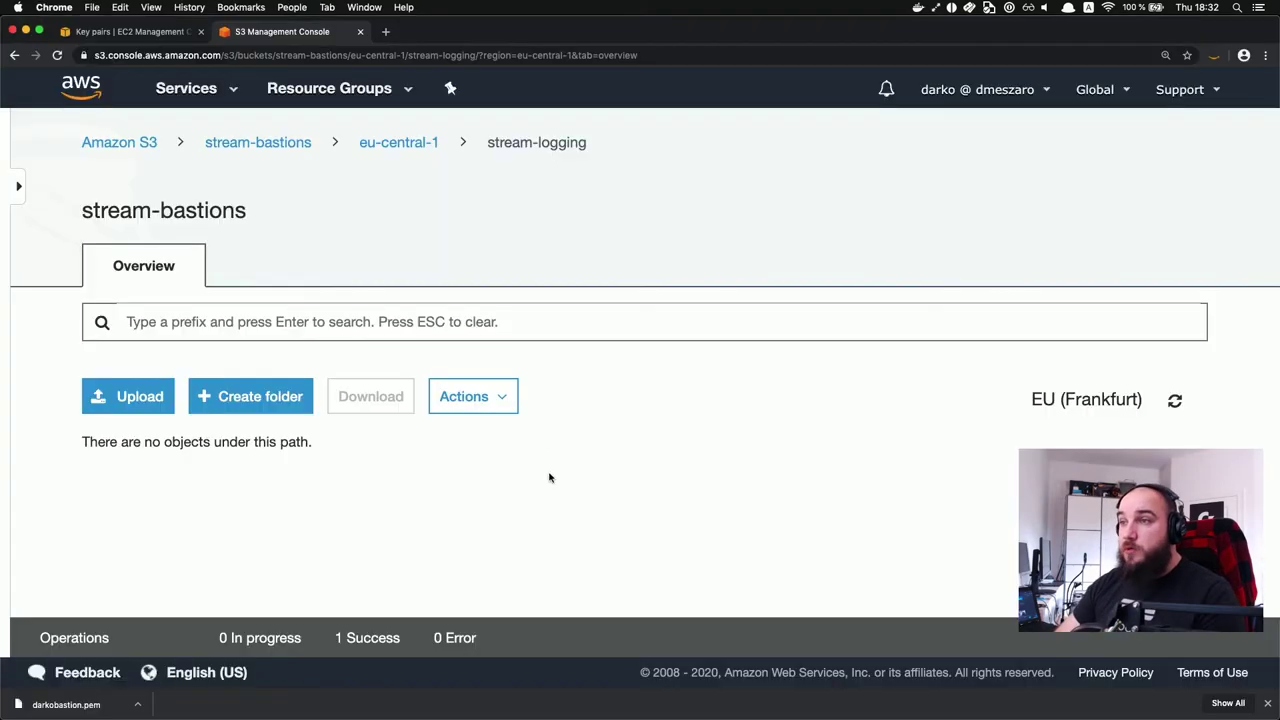
left_click(127, 31)
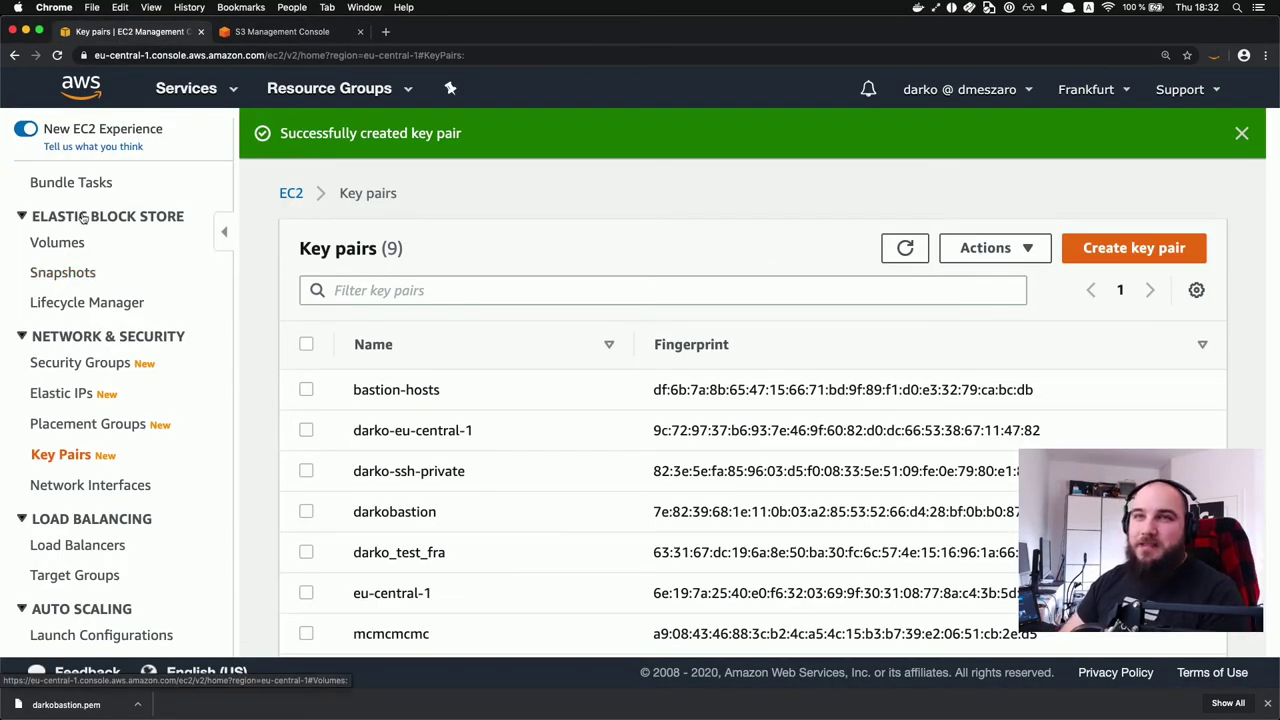
scroll(70, 240, "up", 10)
left_click(86, 365)
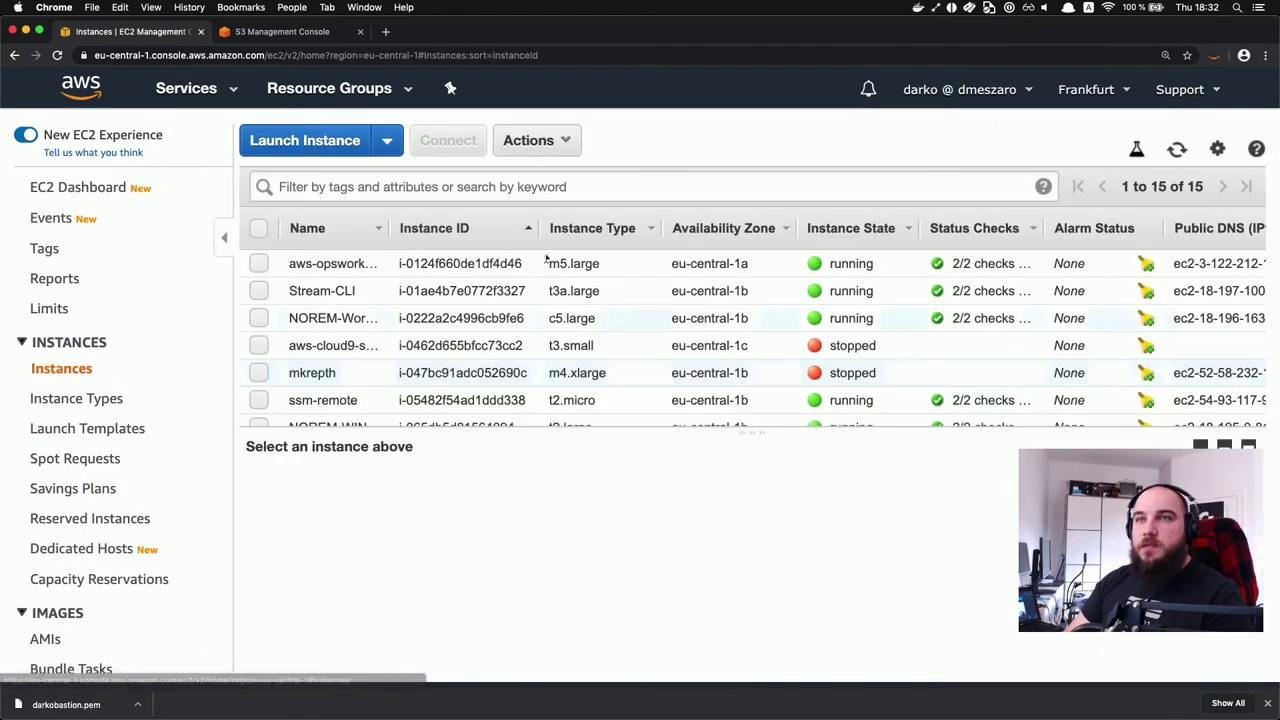
left_click(362, 150)
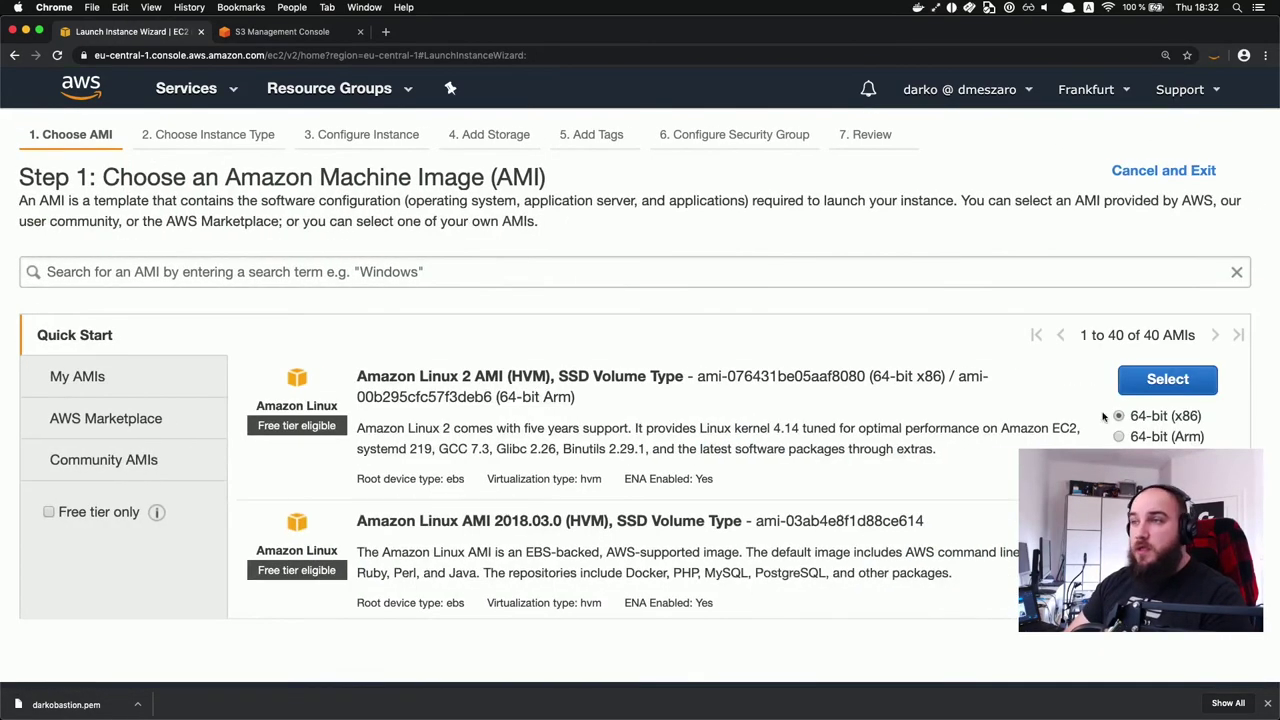
left_click(1156, 378)
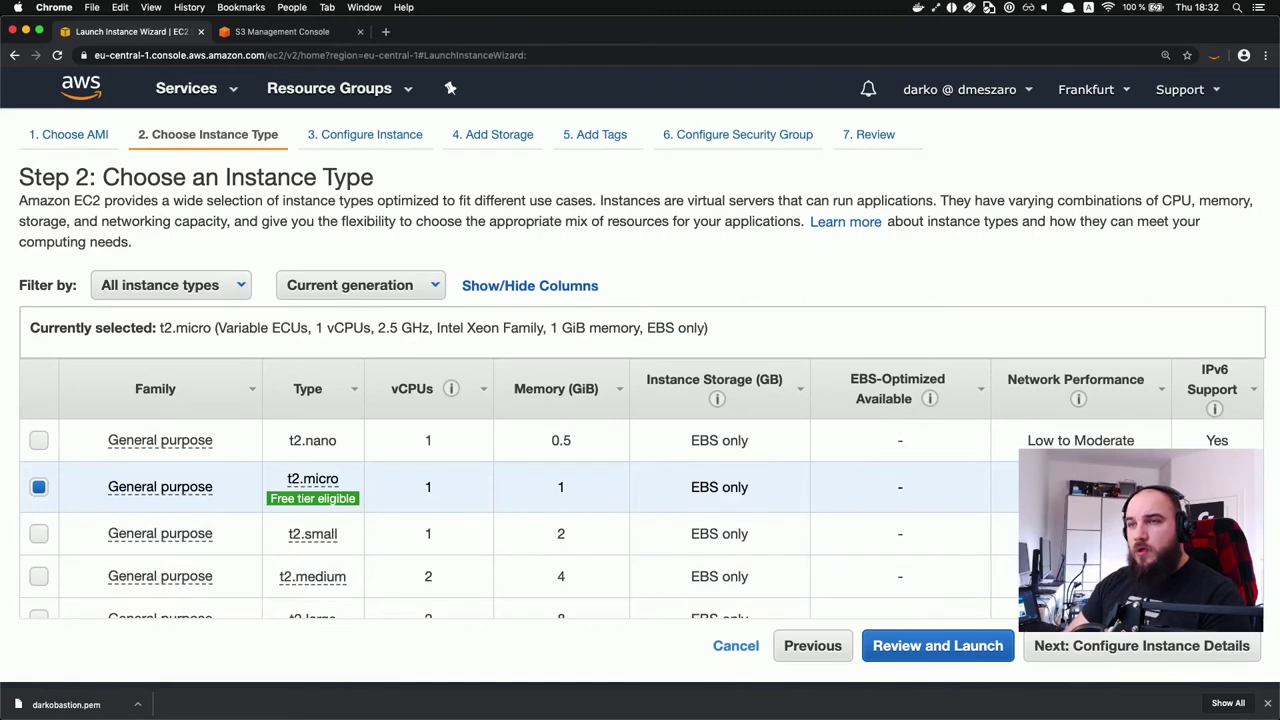
left_click(1225, 648)
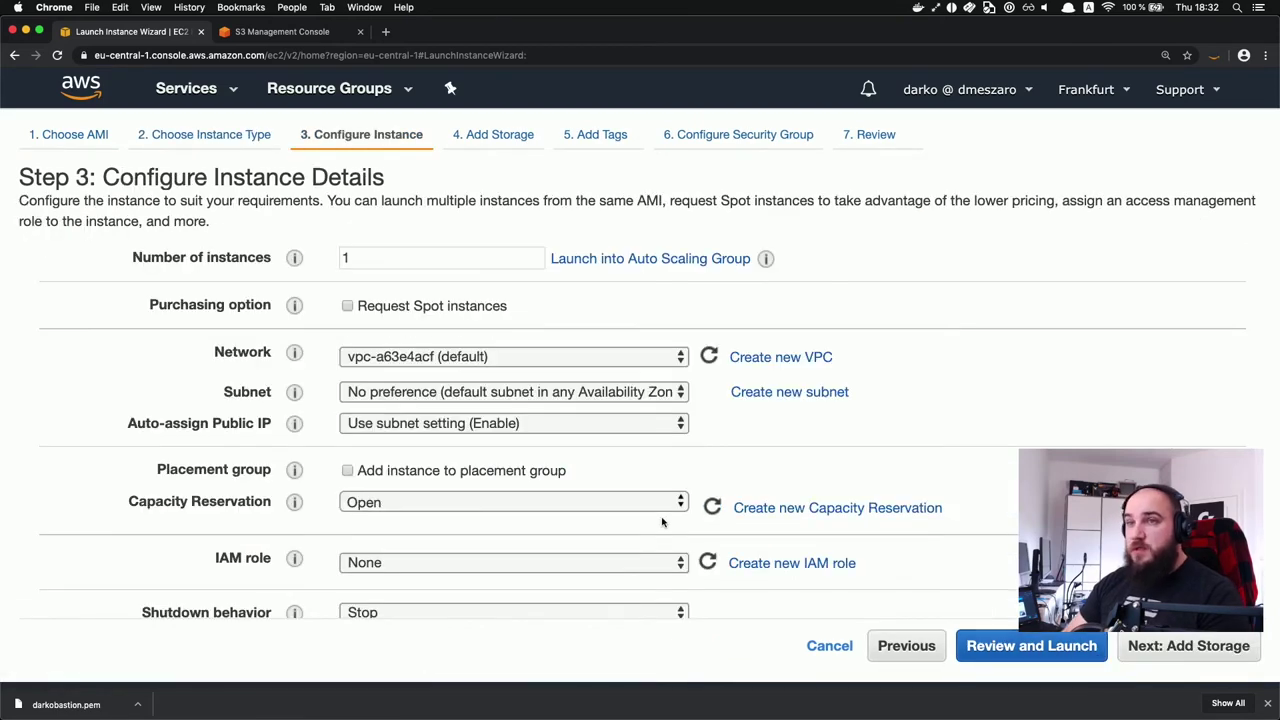
Step: Place the new instance in the private-subnet-bastion VPC and its Private subnet in eu-central-1c
left_click(391, 352)
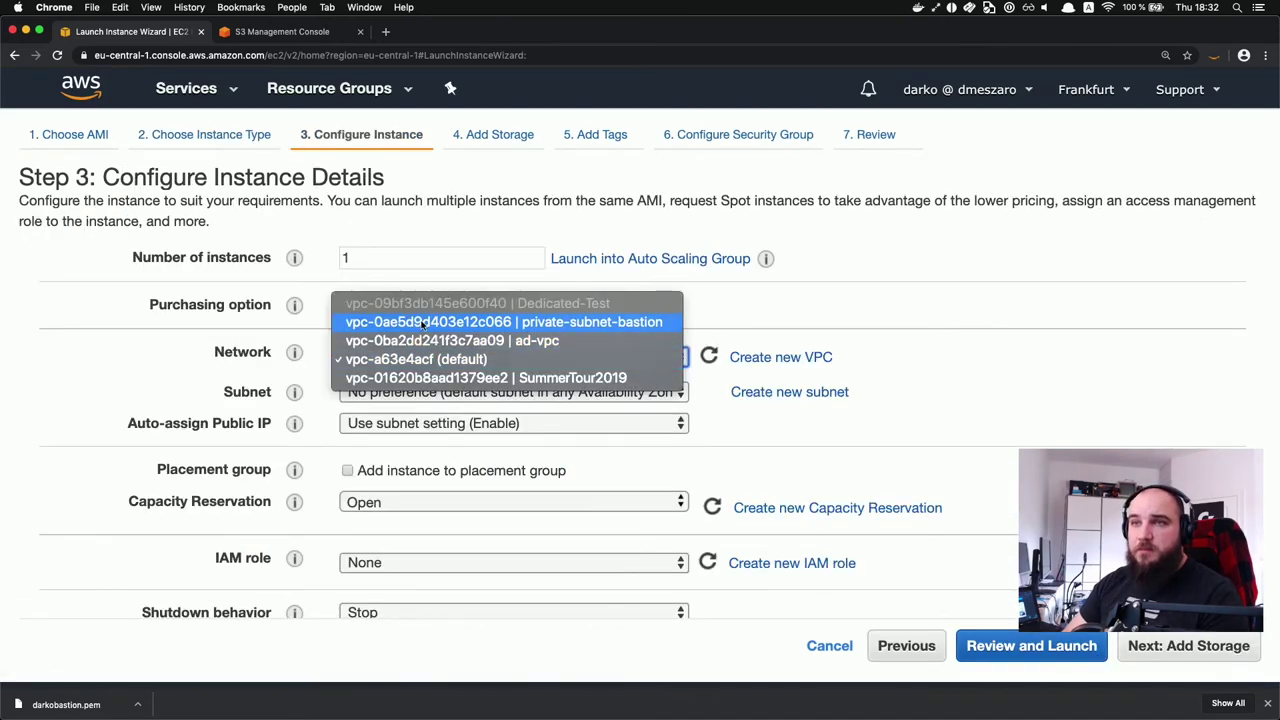
left_click(422, 322)
left_click(405, 395)
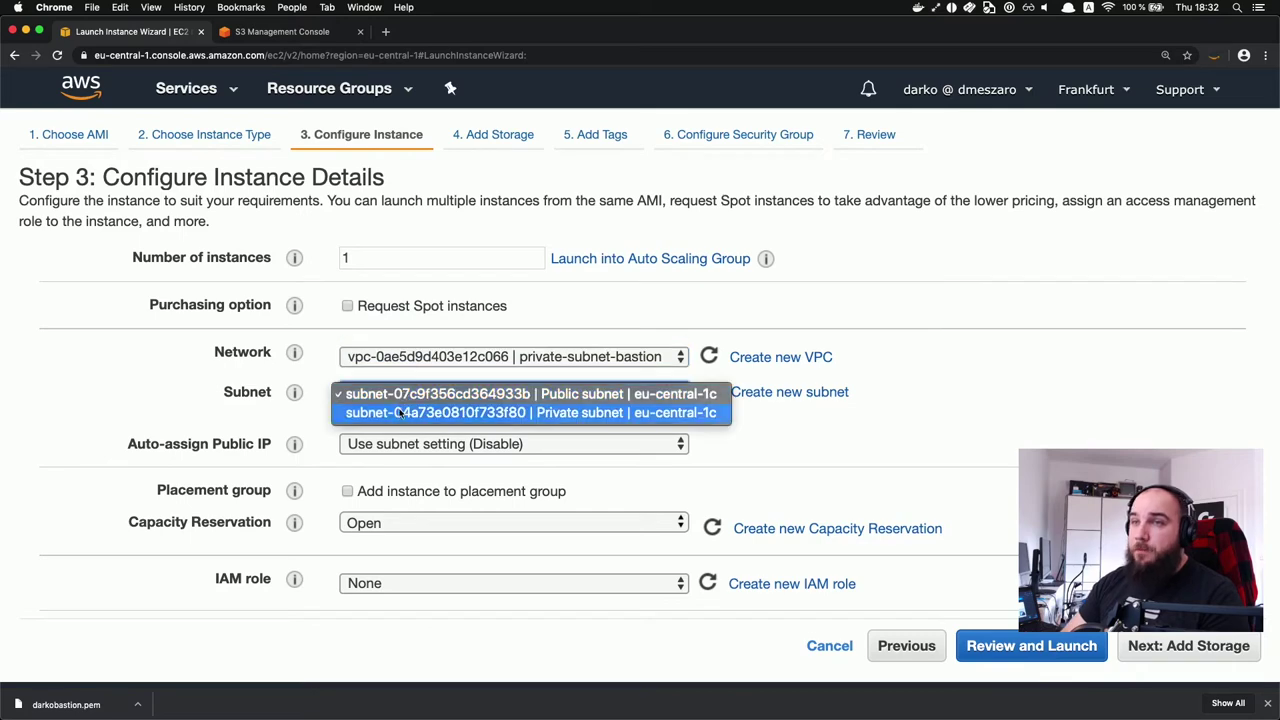
left_click(400, 413)
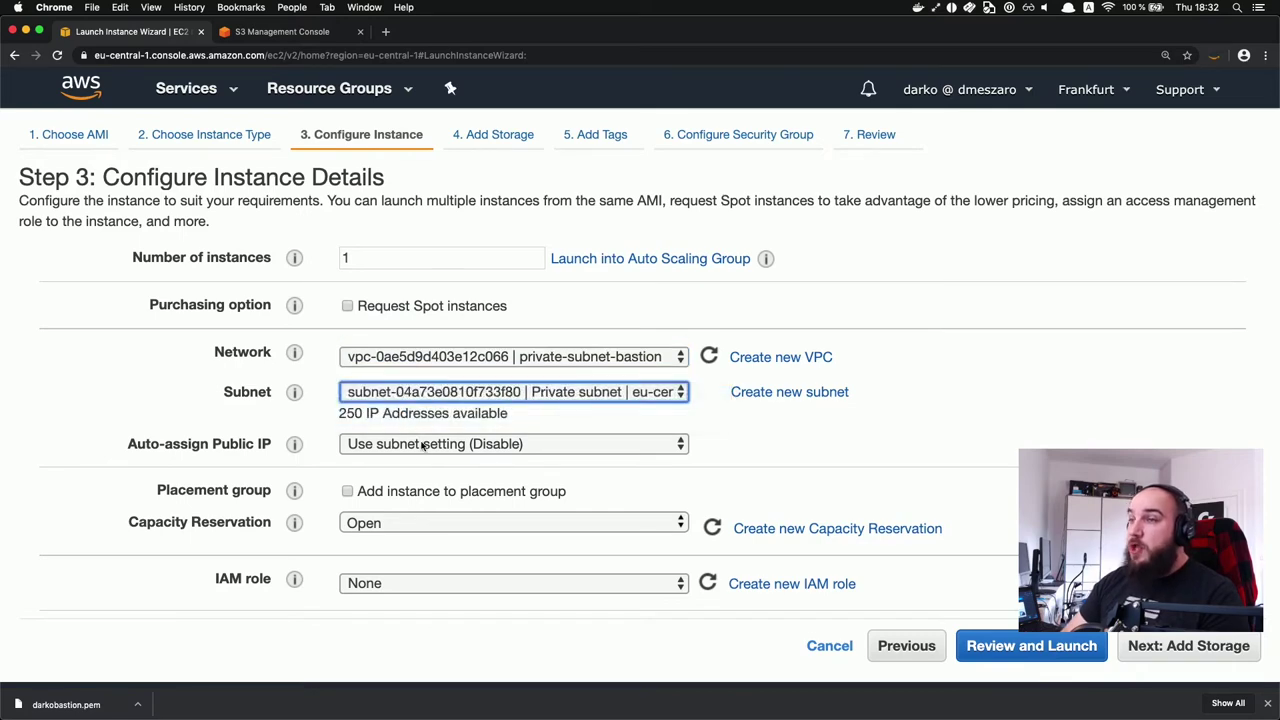
Step: Assign the SSMEC2Role IAM role to the new instance
scroll(437, 468, "down", 2)
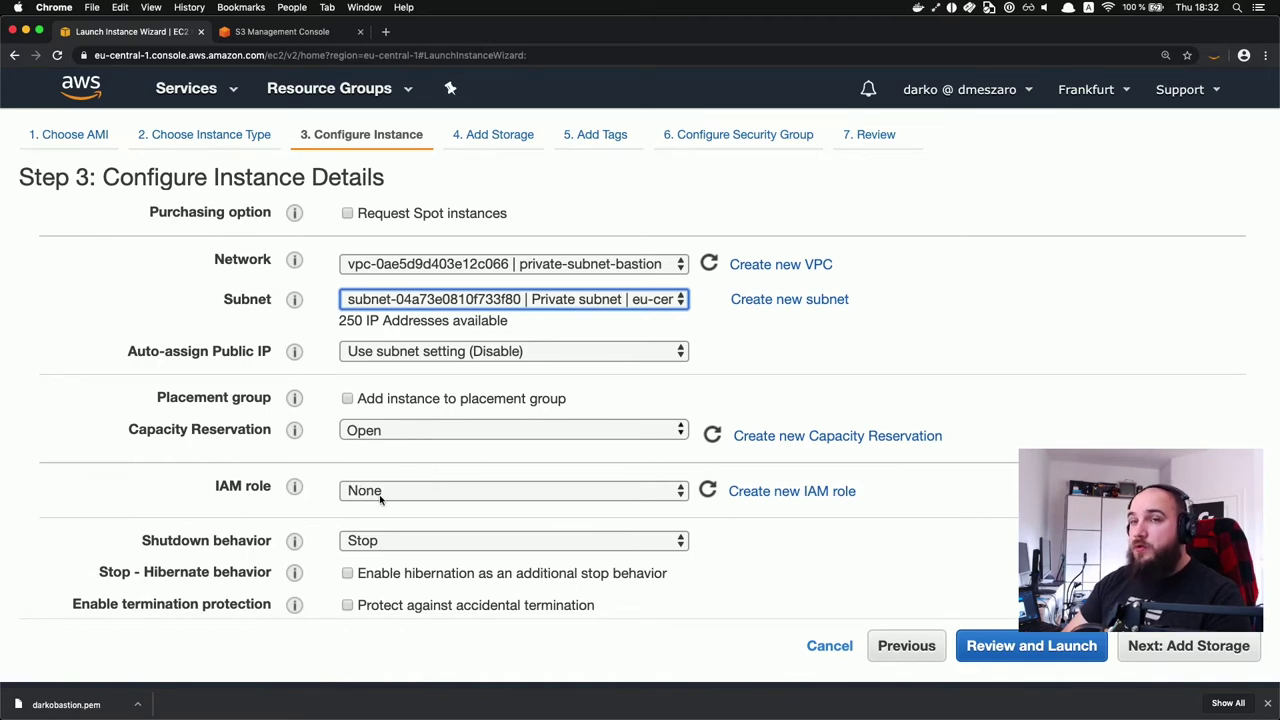
scroll(376, 499, "down", 1)
left_click(356, 434)
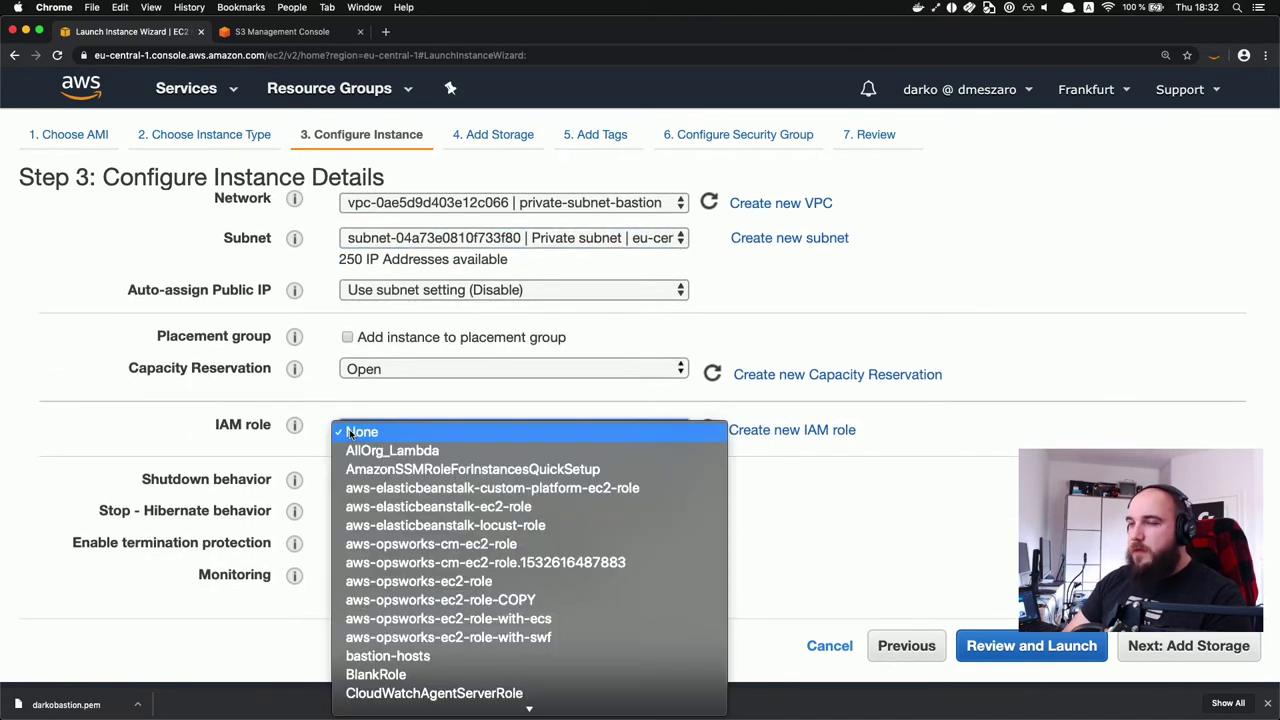
scroll(404, 585, "down", 10)
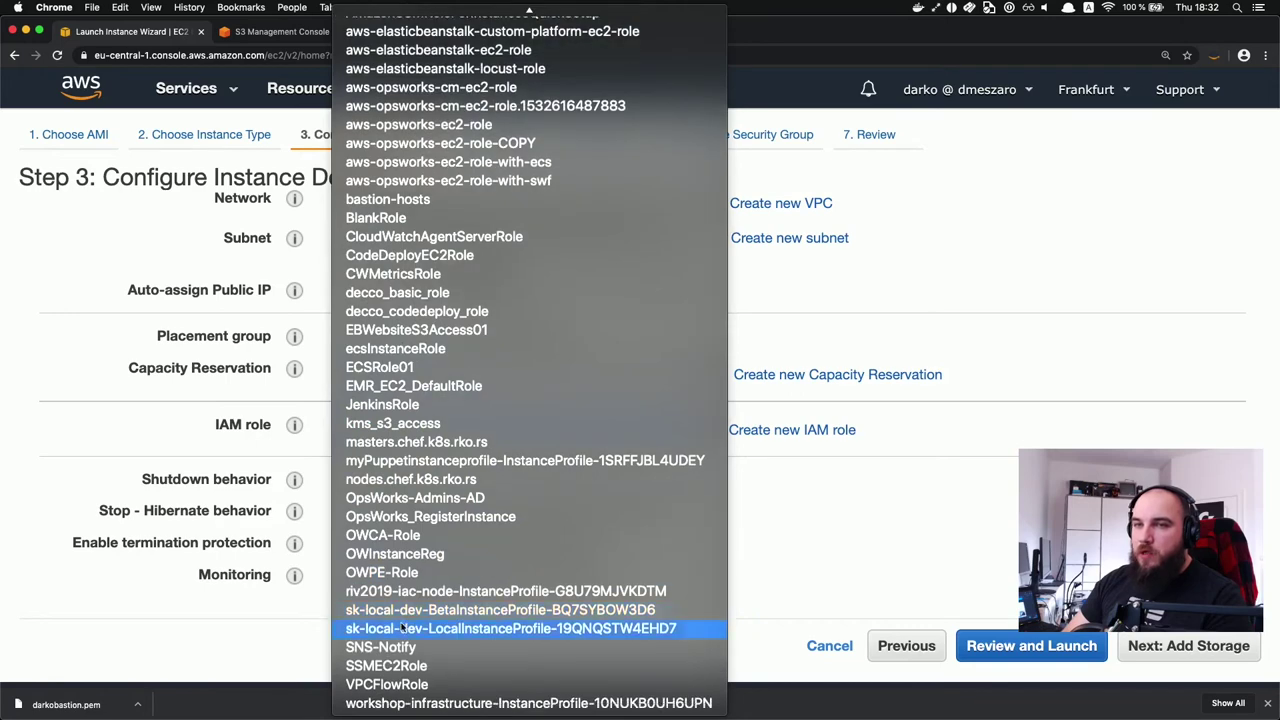
left_click(400, 667)
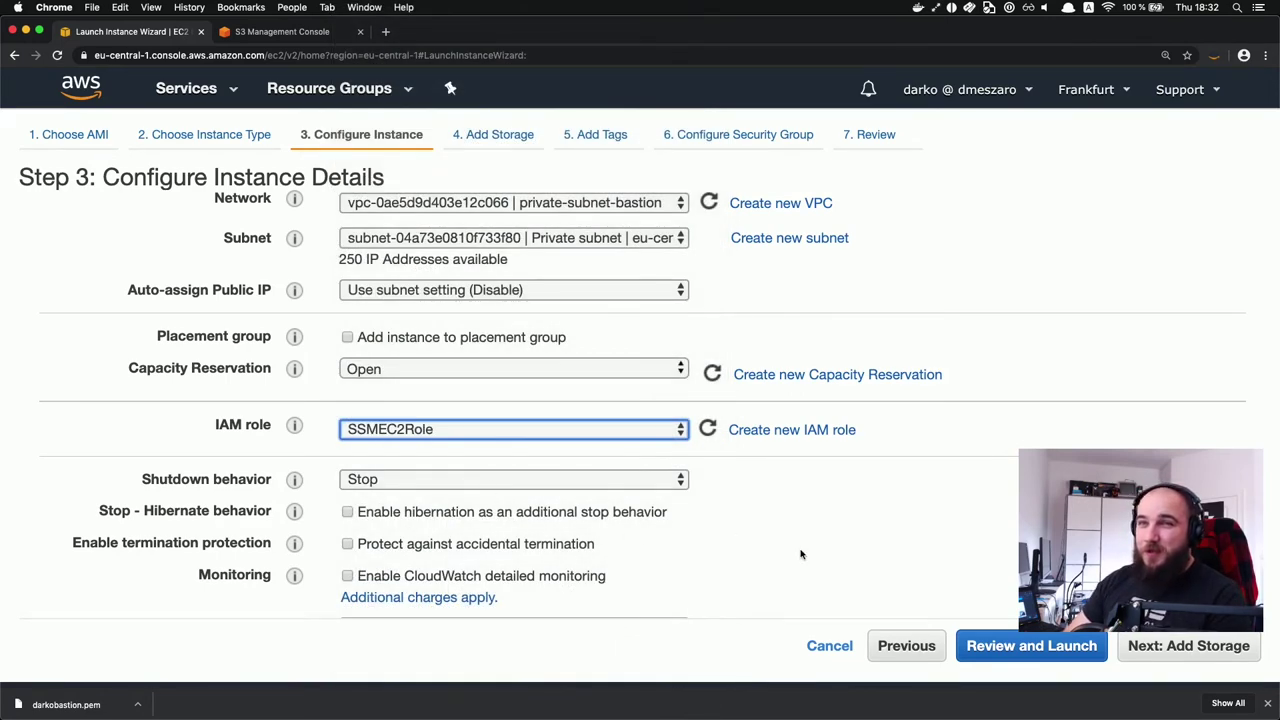
Step: Keep the default storage and add a Name tag with the value super-secret-private-instance
left_click(1182, 648)
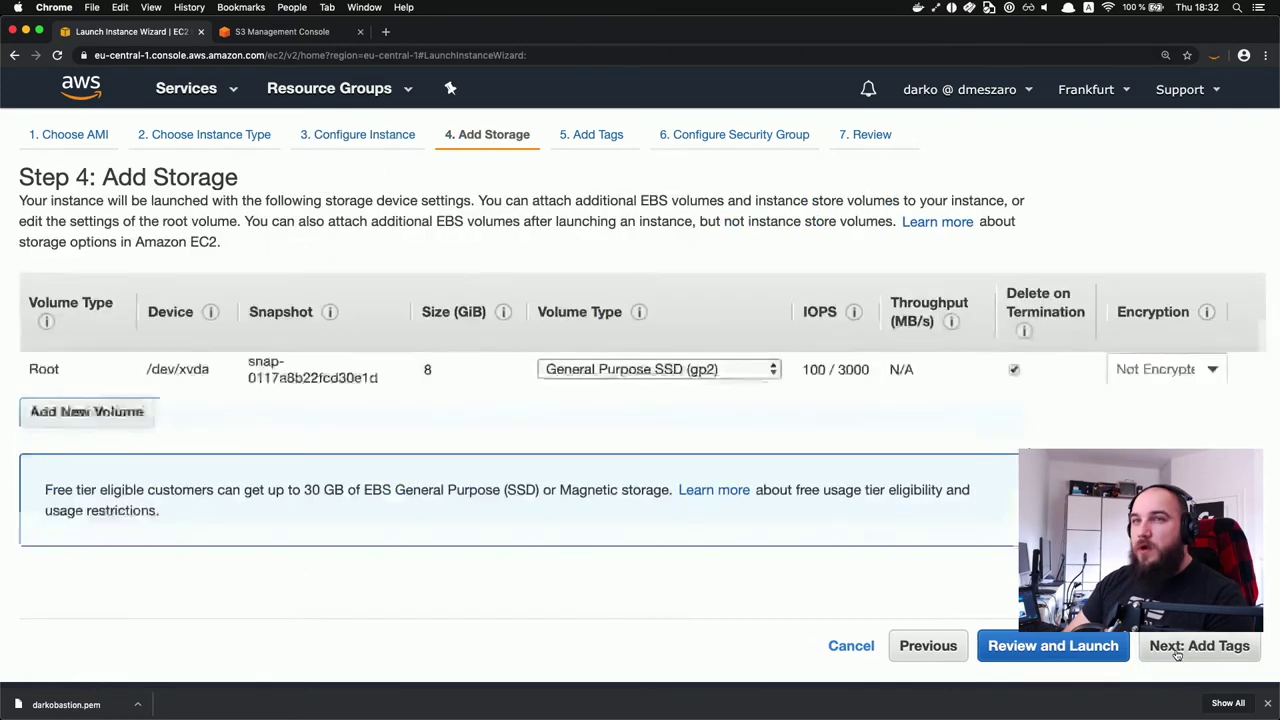
left_click(1177, 650)
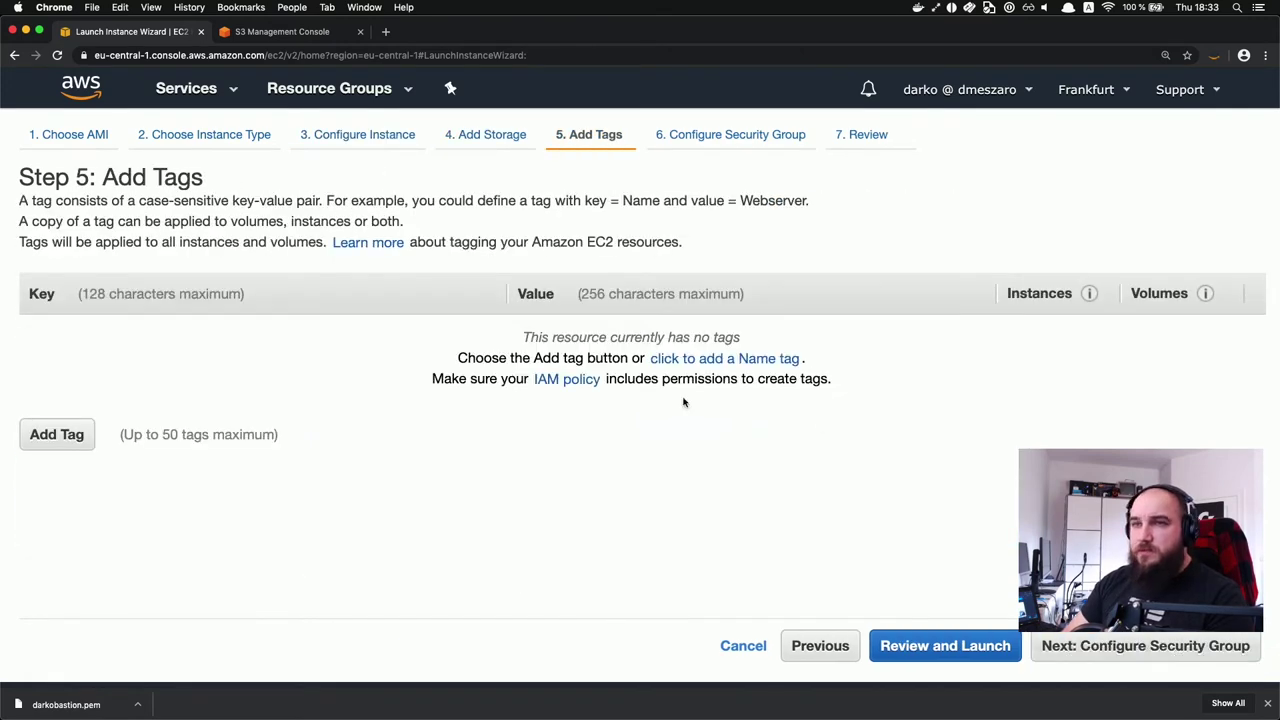
left_click(80, 448)
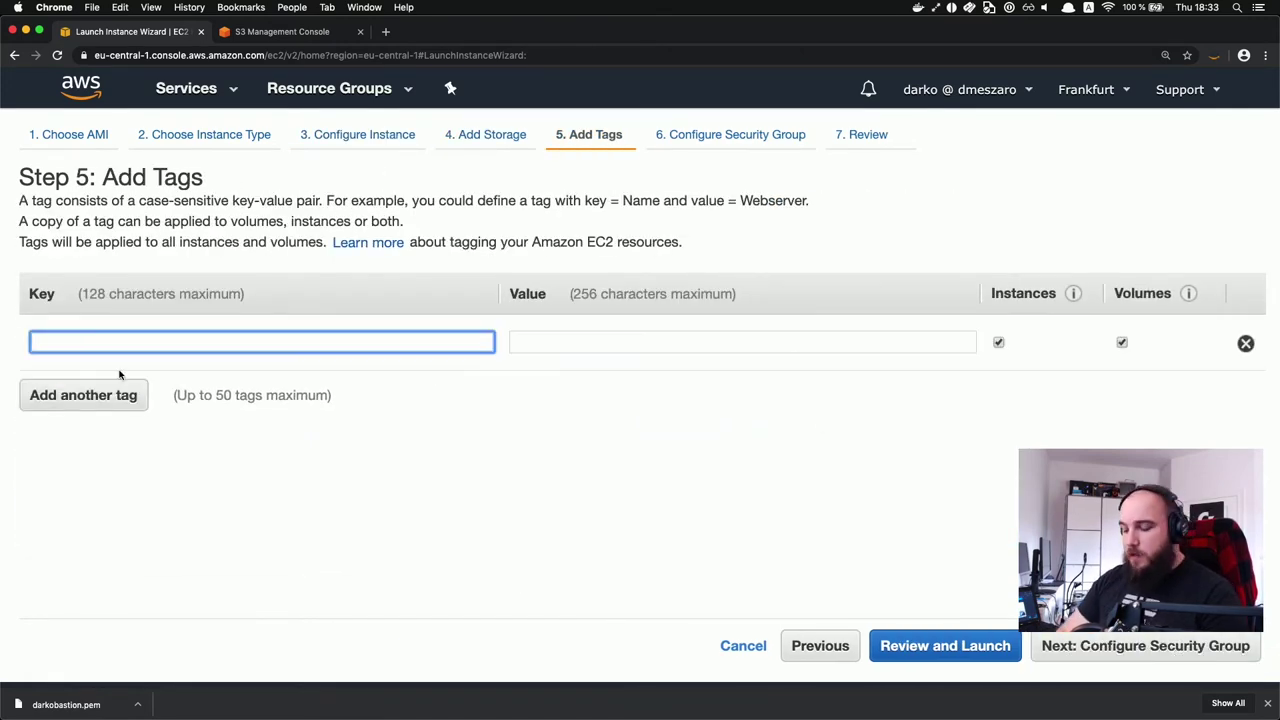
type("Name")
key("Tab")
type("super-ex")
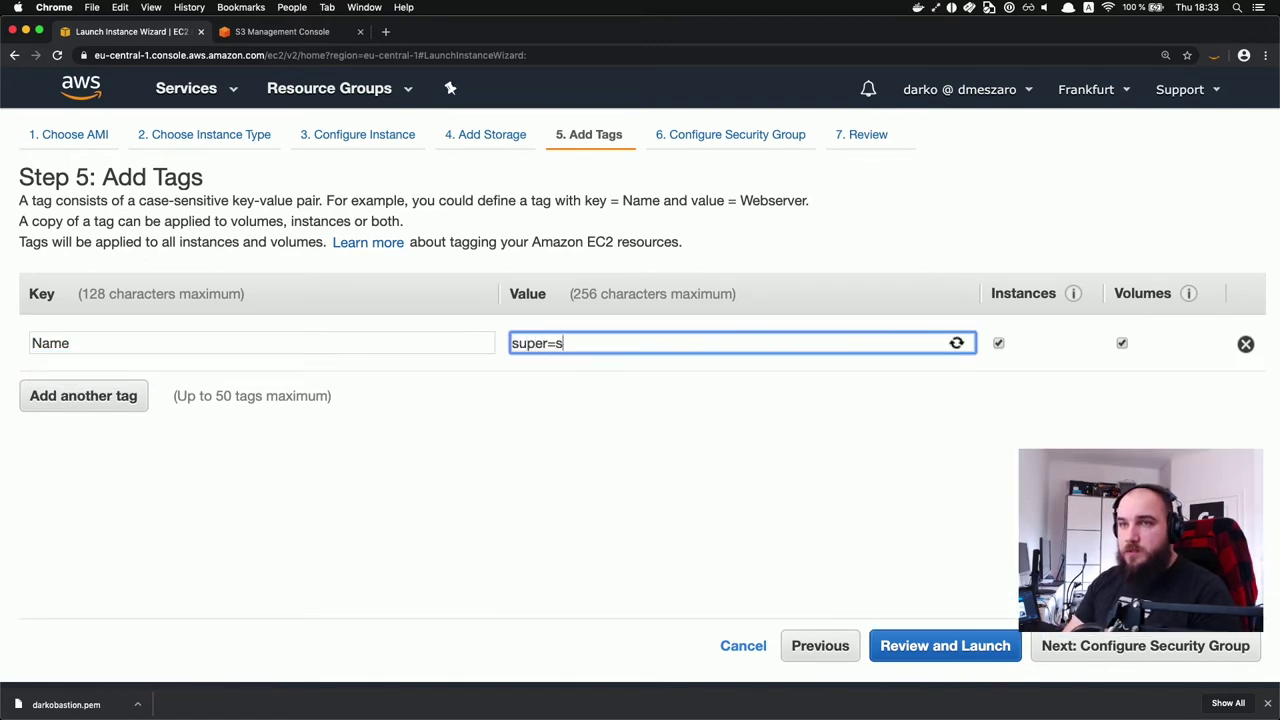
key("BackSpace")
key("BackSpace")
type("e")
key("BackSpace")
type("secre")
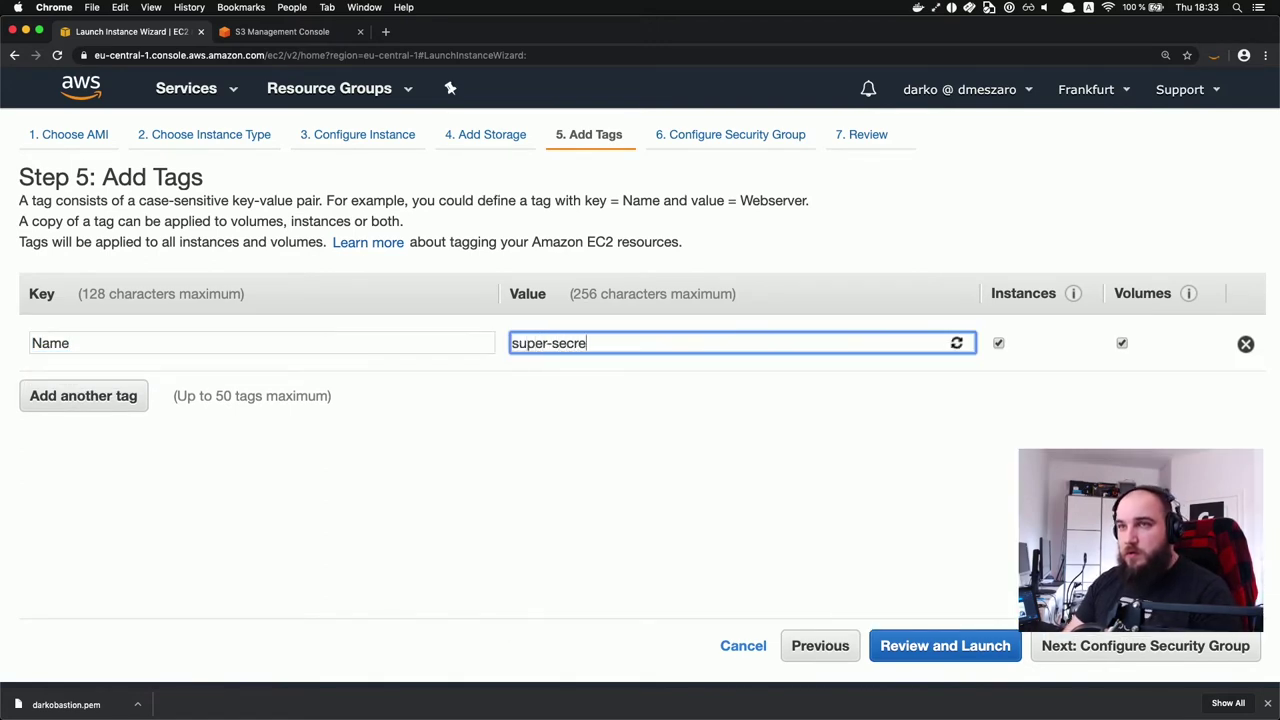
type("t-private-instance")
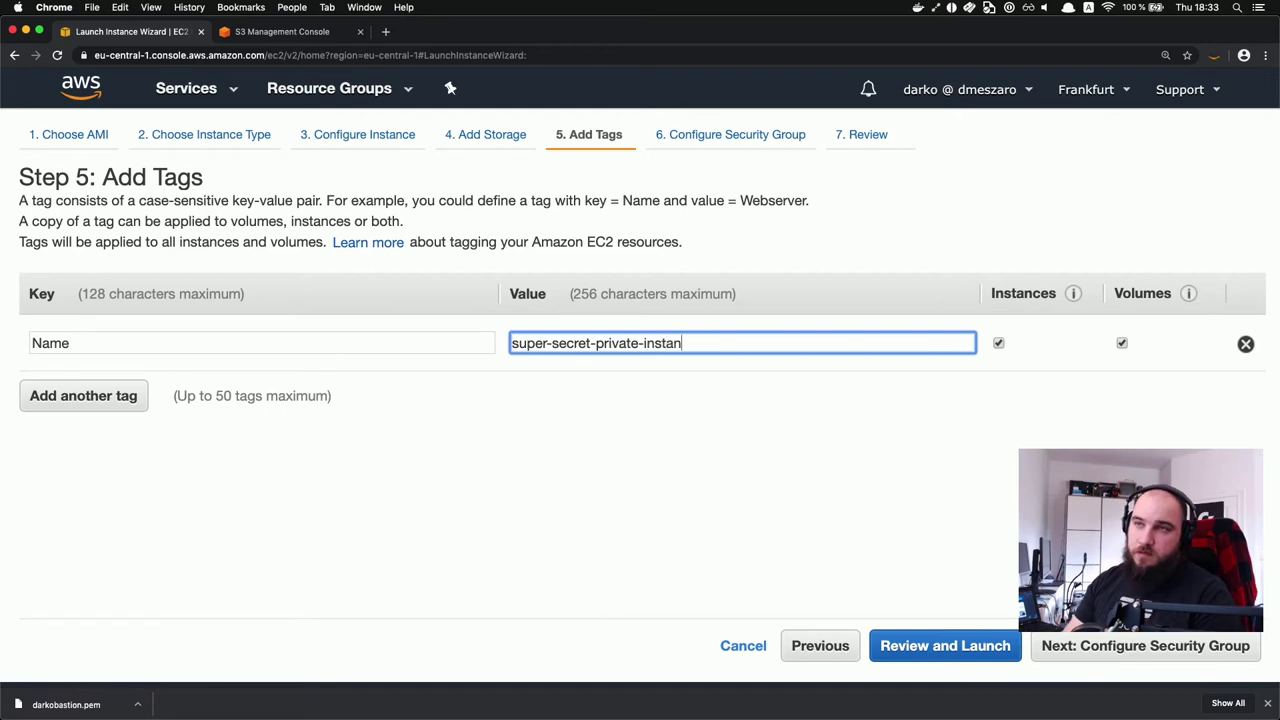
Step: Assign the existing ssh-behind-bastion security group to the new instance
left_click(1040, 646)
left_click(383, 304)
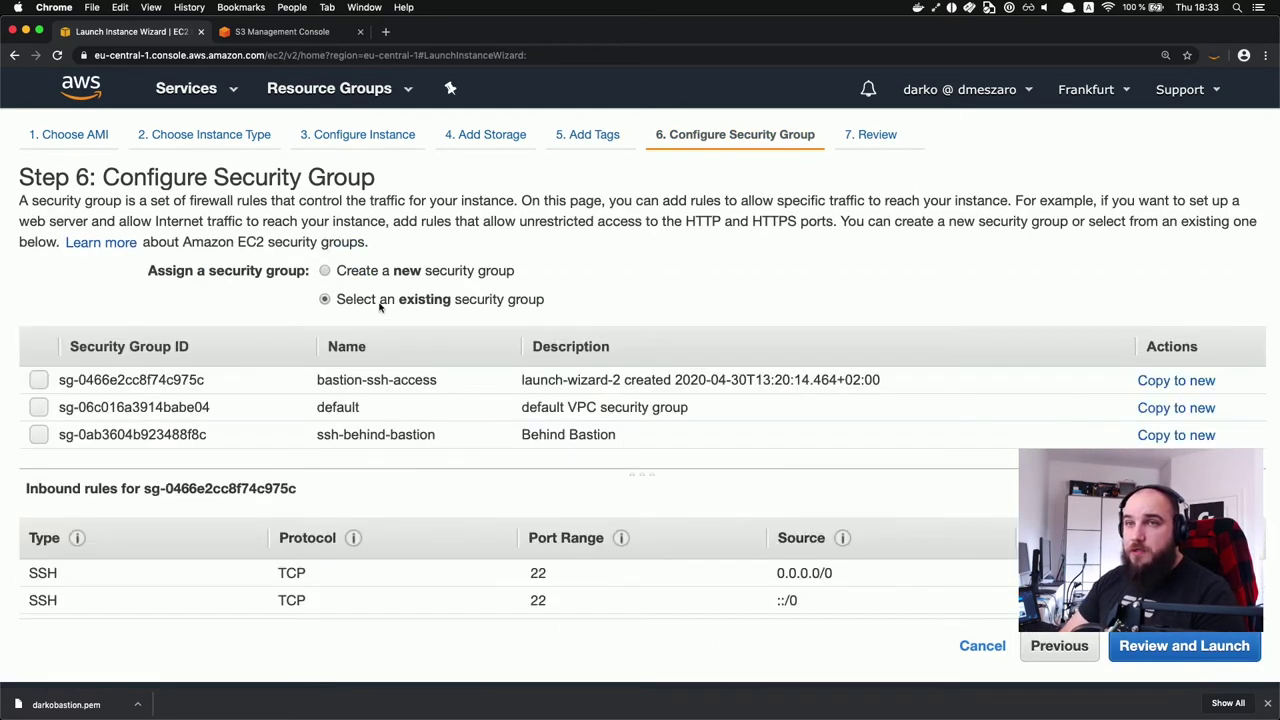
scroll(373, 416, "down", 1)
left_click(376, 410)
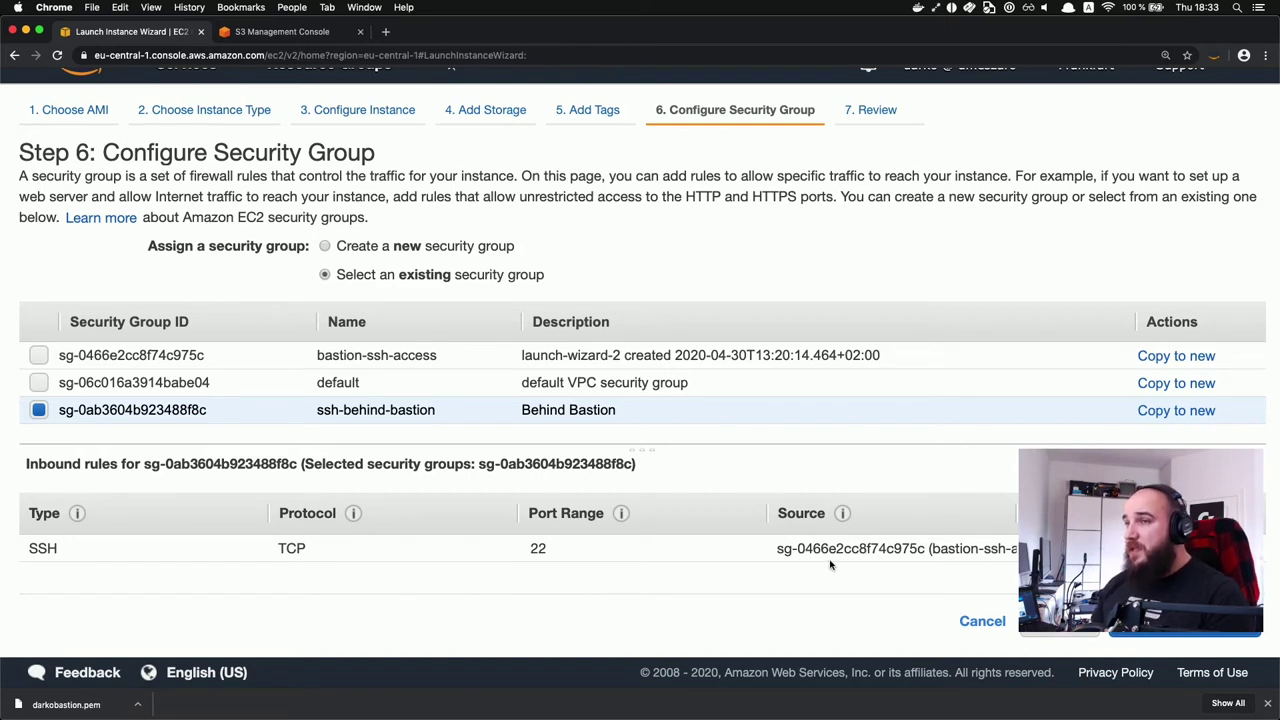
Step: Review and launch the instance with the existing darkobastion key pair, acknowledging key access, and open the launched instance's details
left_click(1166, 641)
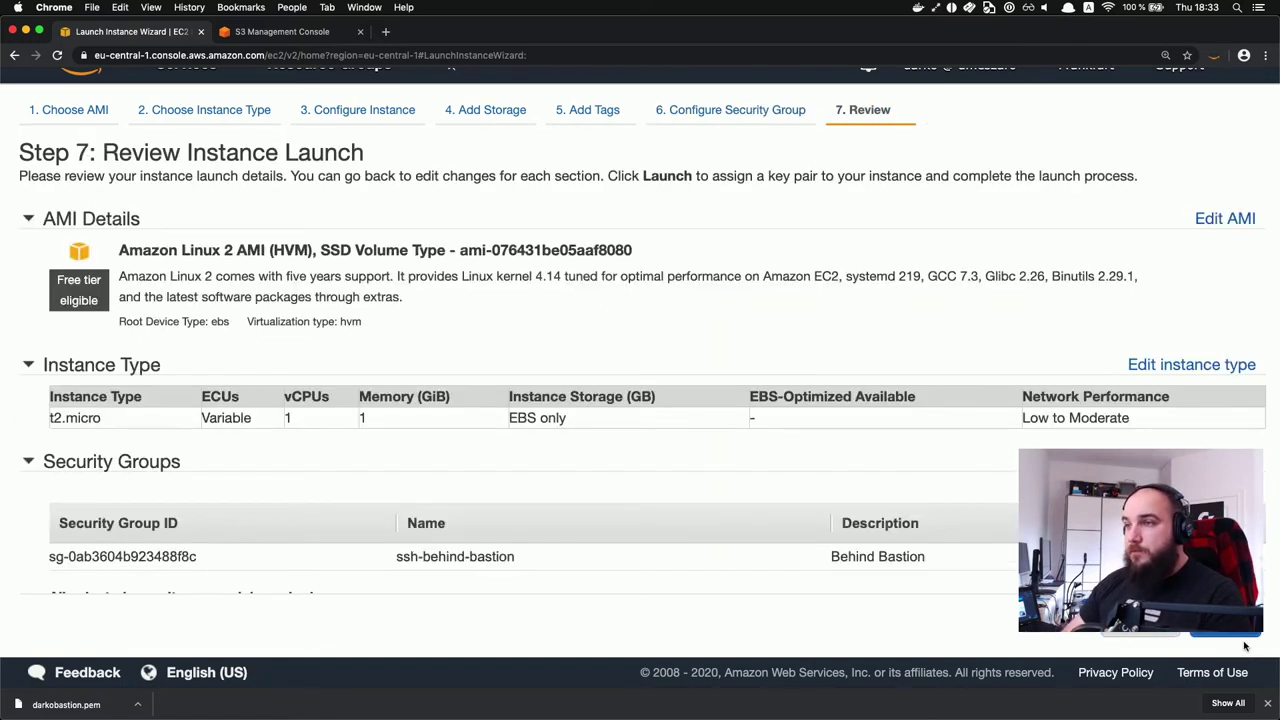
left_click(1243, 640)
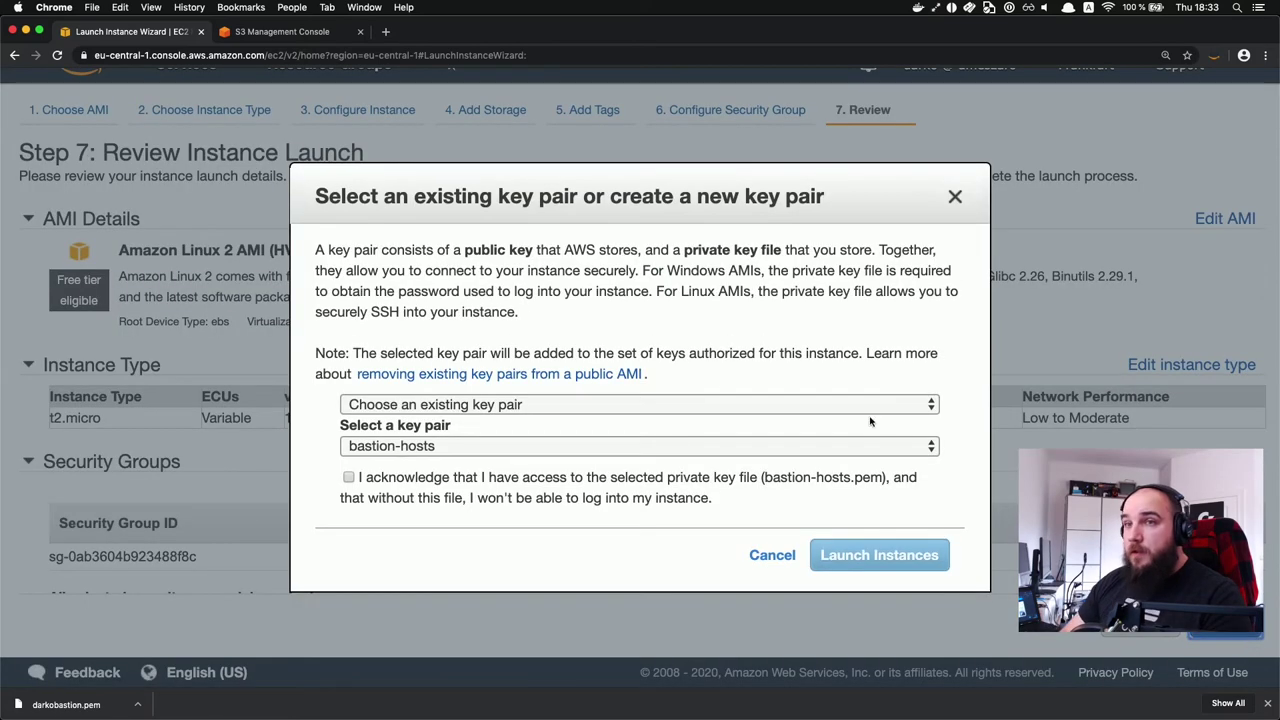
left_click(476, 446)
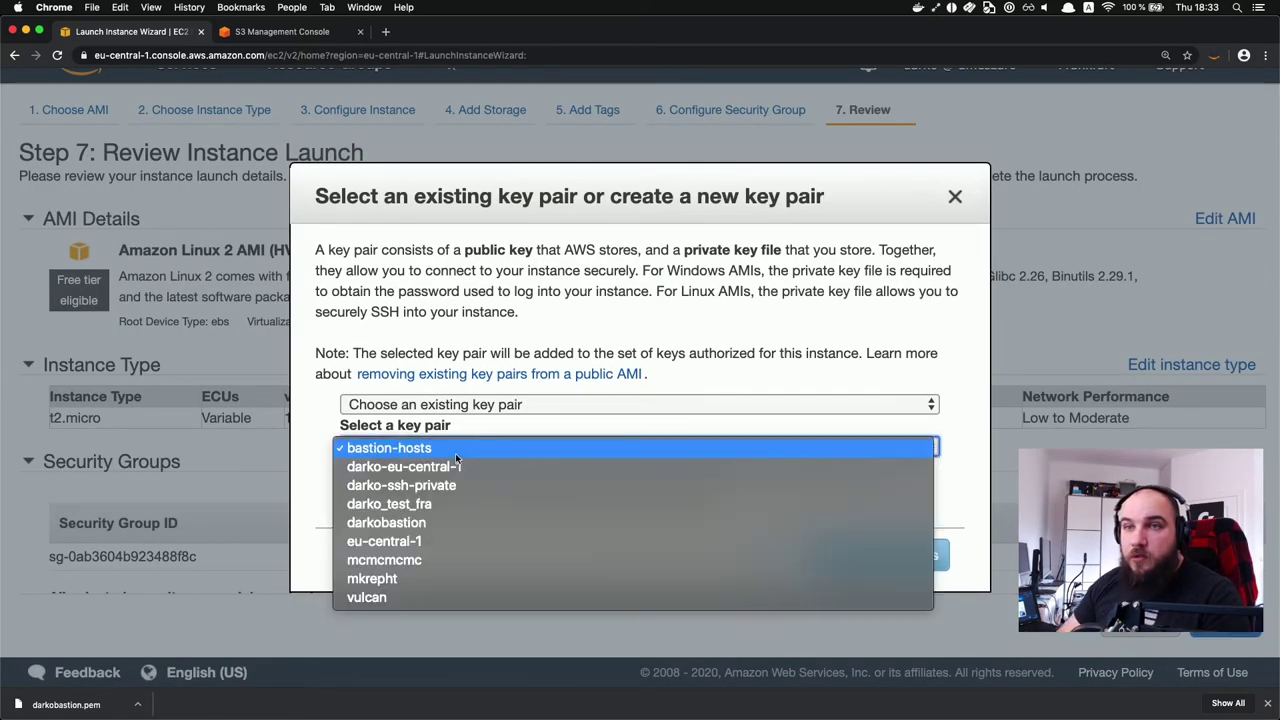
left_click(413, 523)
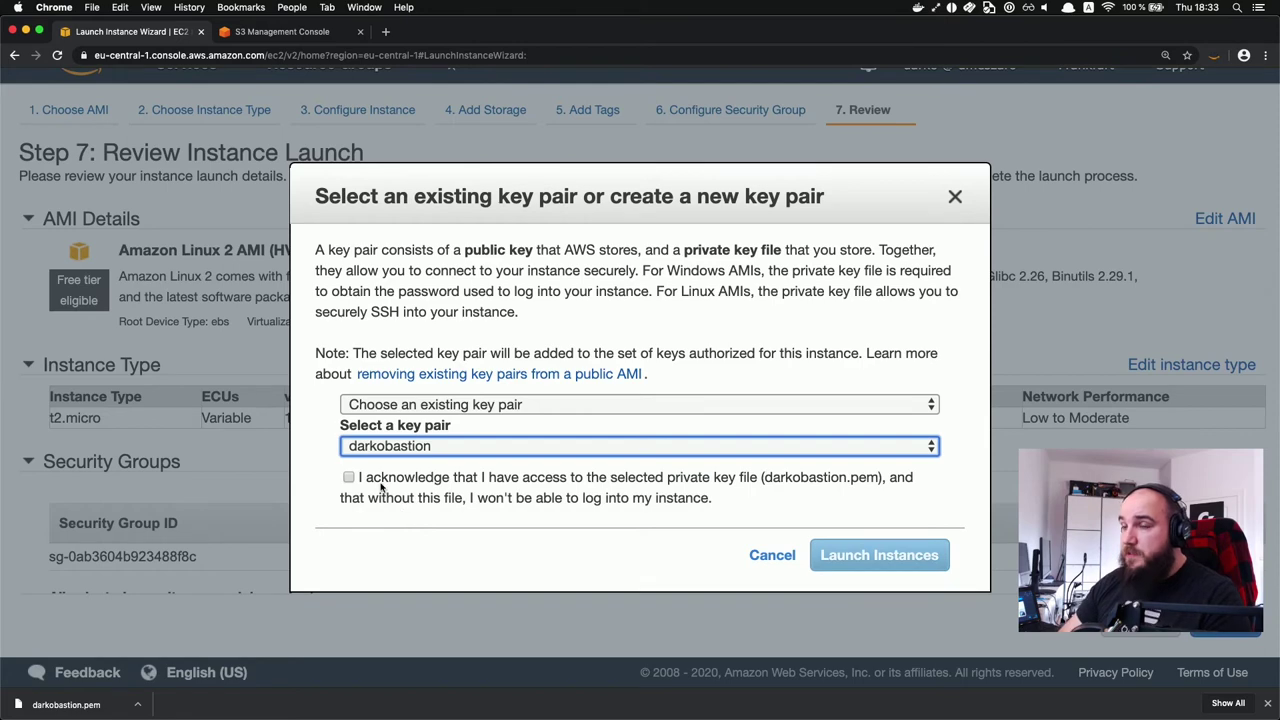
left_click(381, 484)
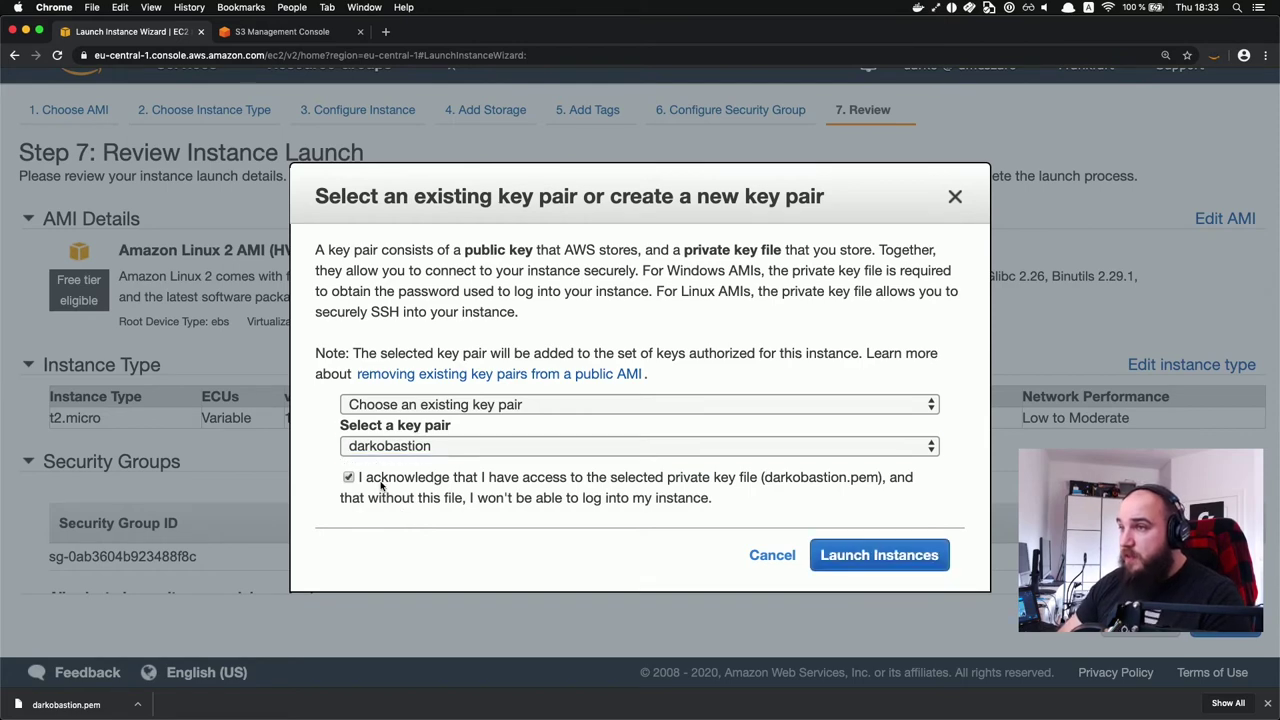
left_click(857, 556)
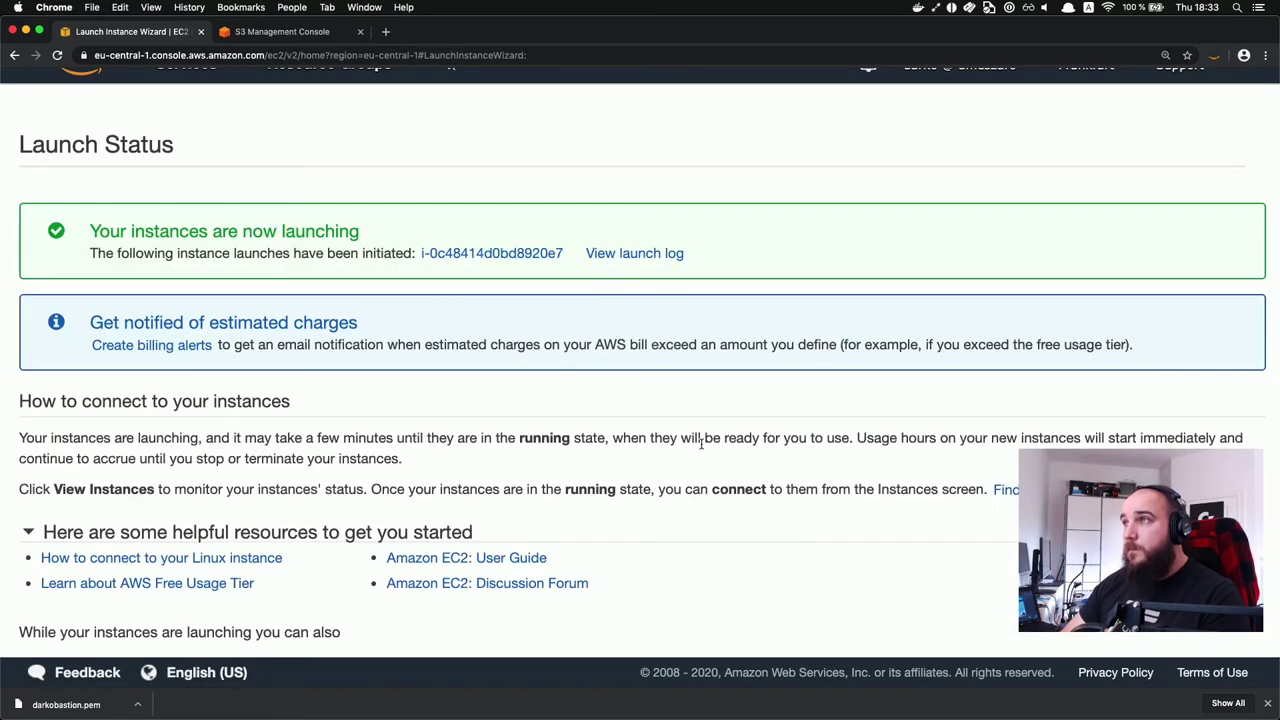
left_click(498, 256)
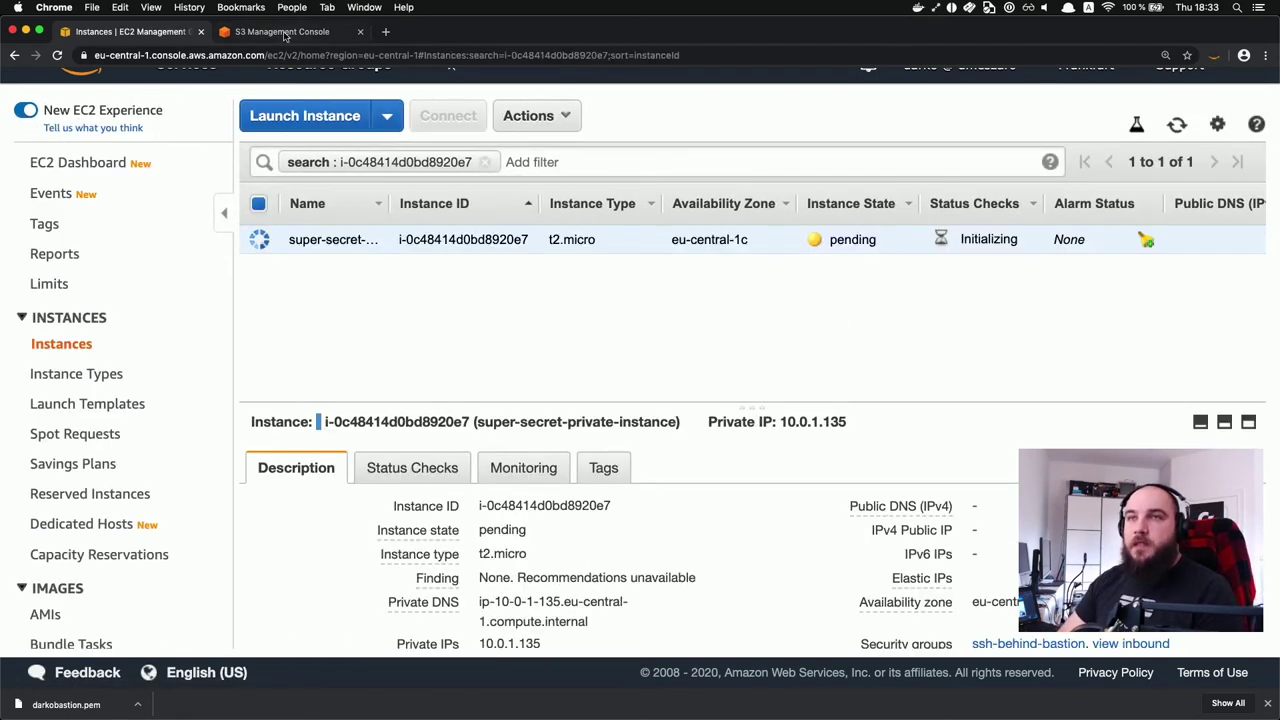
Step: Check the stream-logging folder of the stream-bastions S3 bucket for uploaded session logs, refreshing its object list
left_click(283, 32)
left_click(1176, 402)
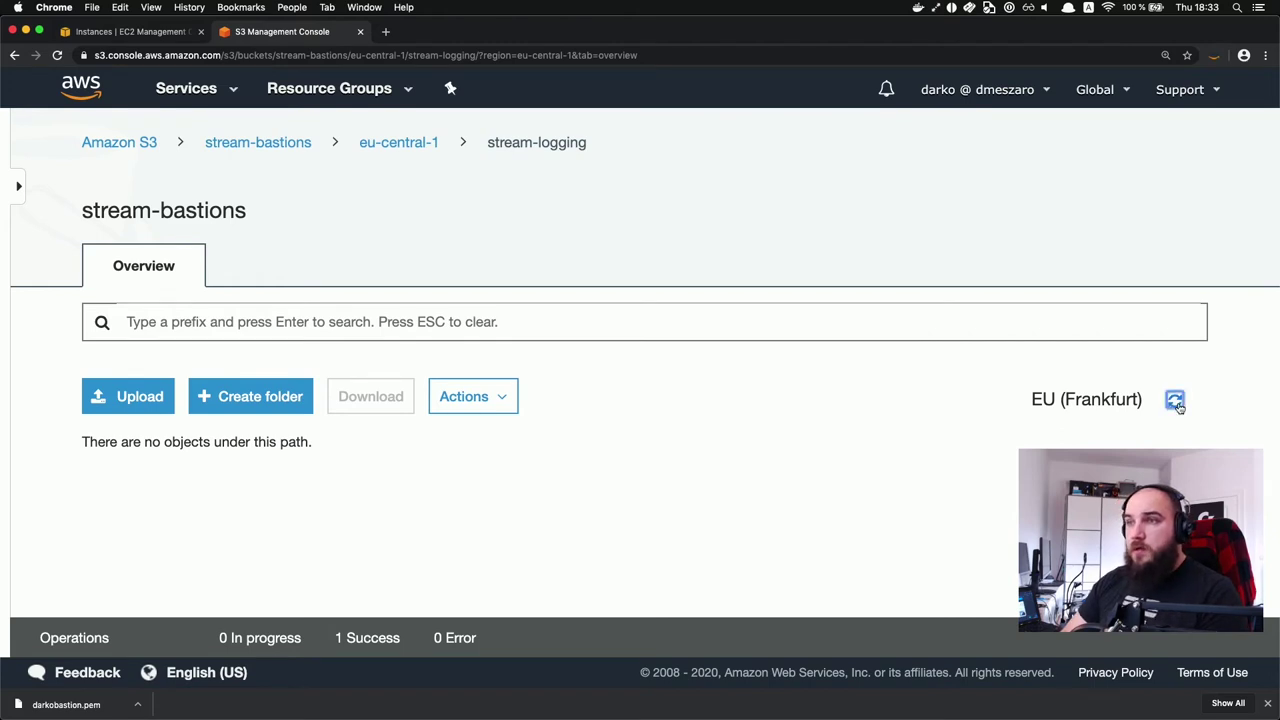
scroll(865, 383, "down", 3)
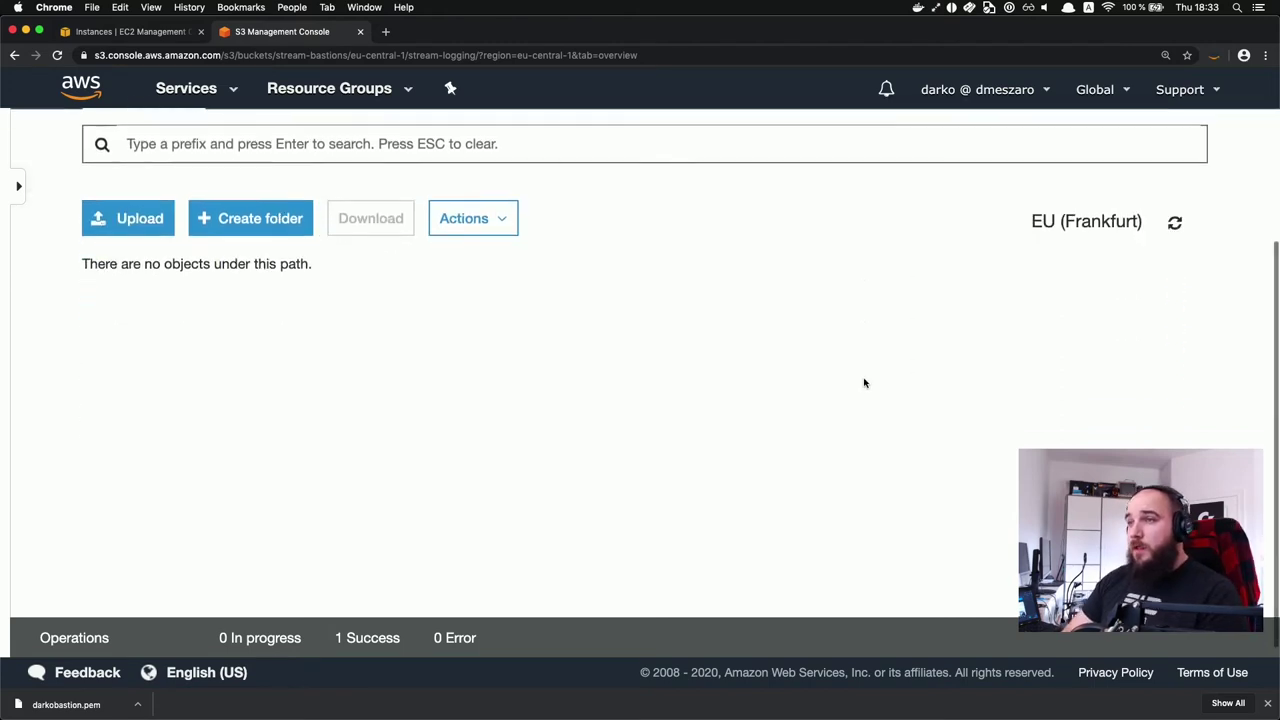
scroll(865, 383, "up", 3)
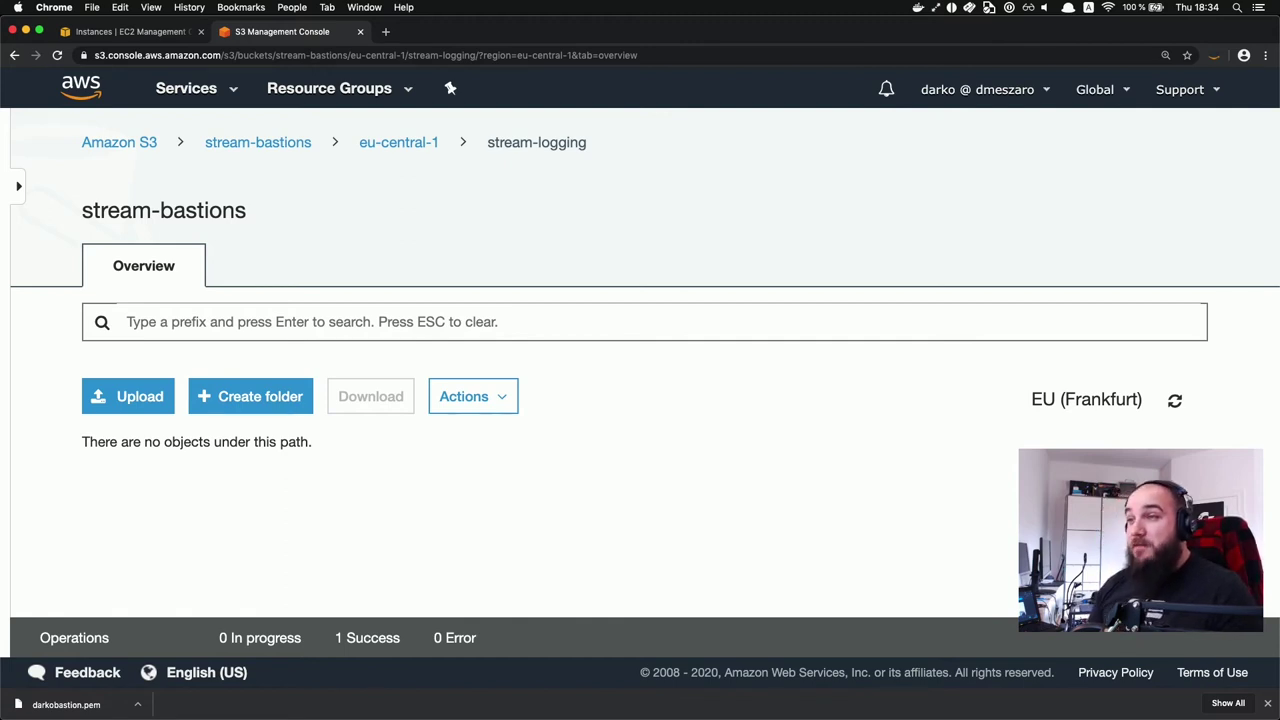
key("super+Tab")
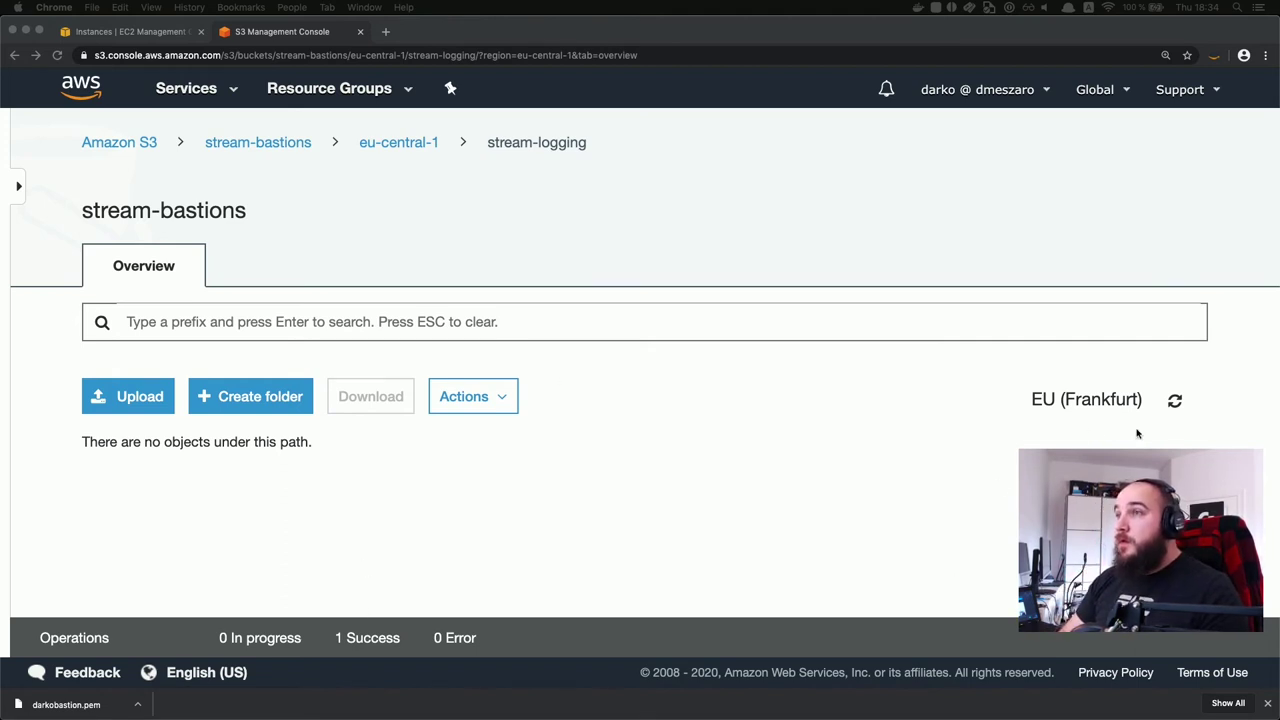
left_click(1173, 402)
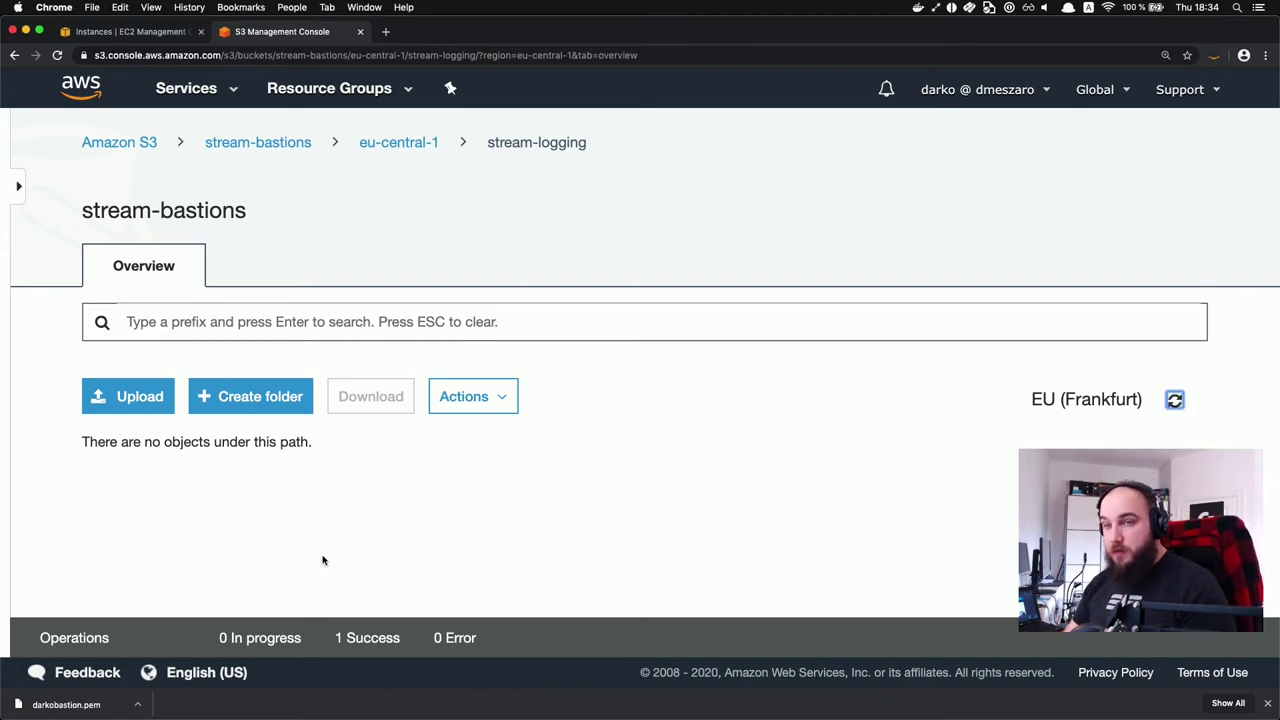
Step: Switch to the iTerm2 SSH session on the bastion and list the session log files in /var/log/bastion again
key("super+Tab")
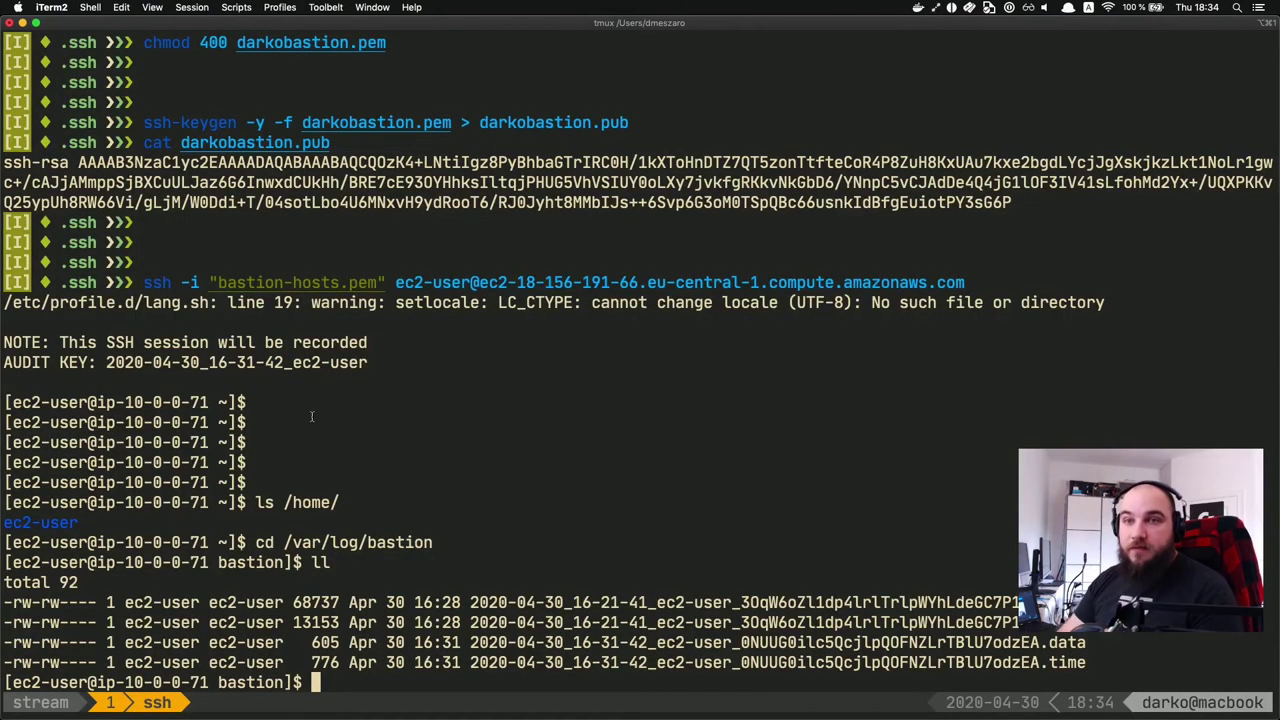
key("Return")
key("Return")
key("Return")
key("Return")
type("ll")
key("Return")
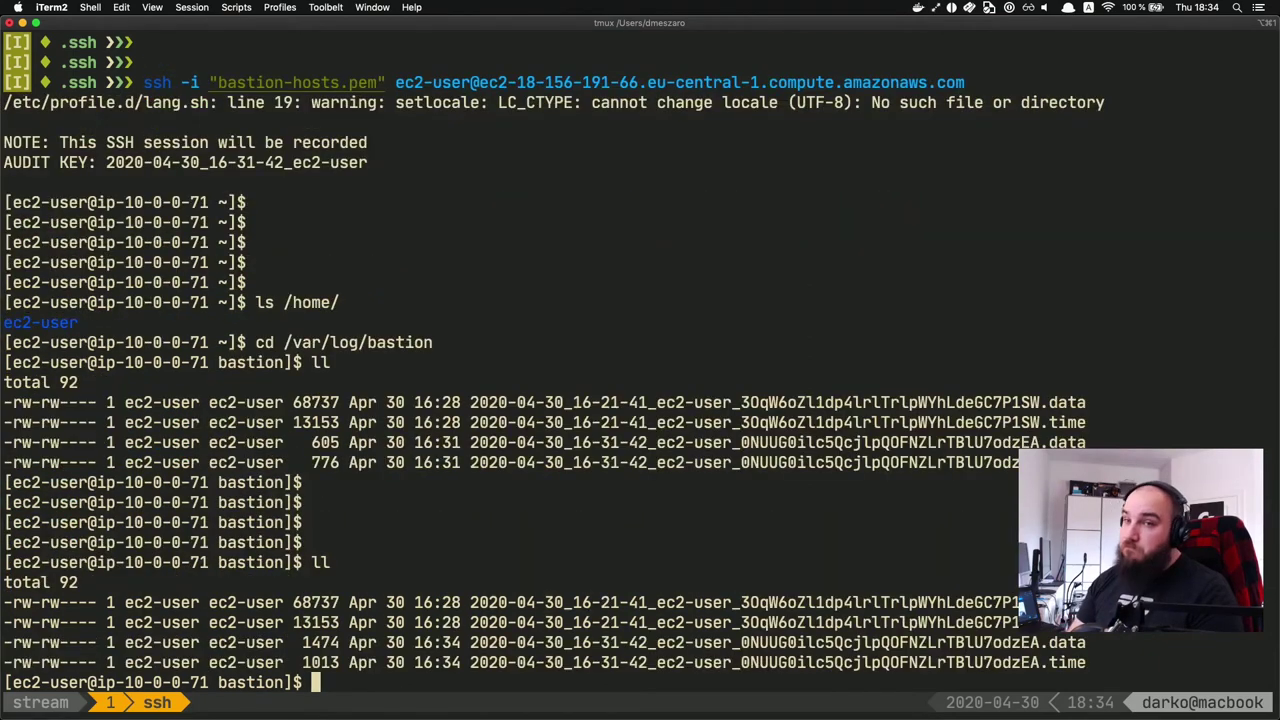
key("Return")
key("Return")
key("Return")
key("Return")
key("Return")
key("Return")
key("Return")
key("Return")
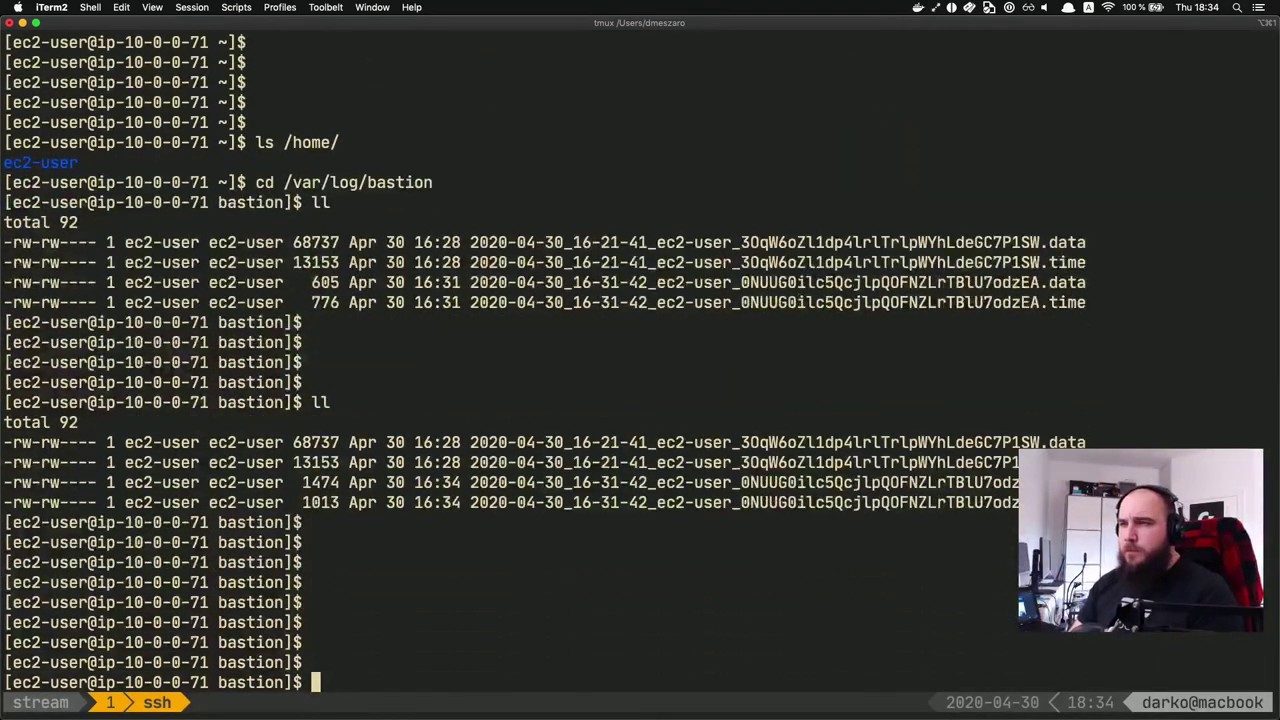
type("crotab")
key("BackSpace")
key("BackSpace")
key("BackSpace")
key("BackSpace")
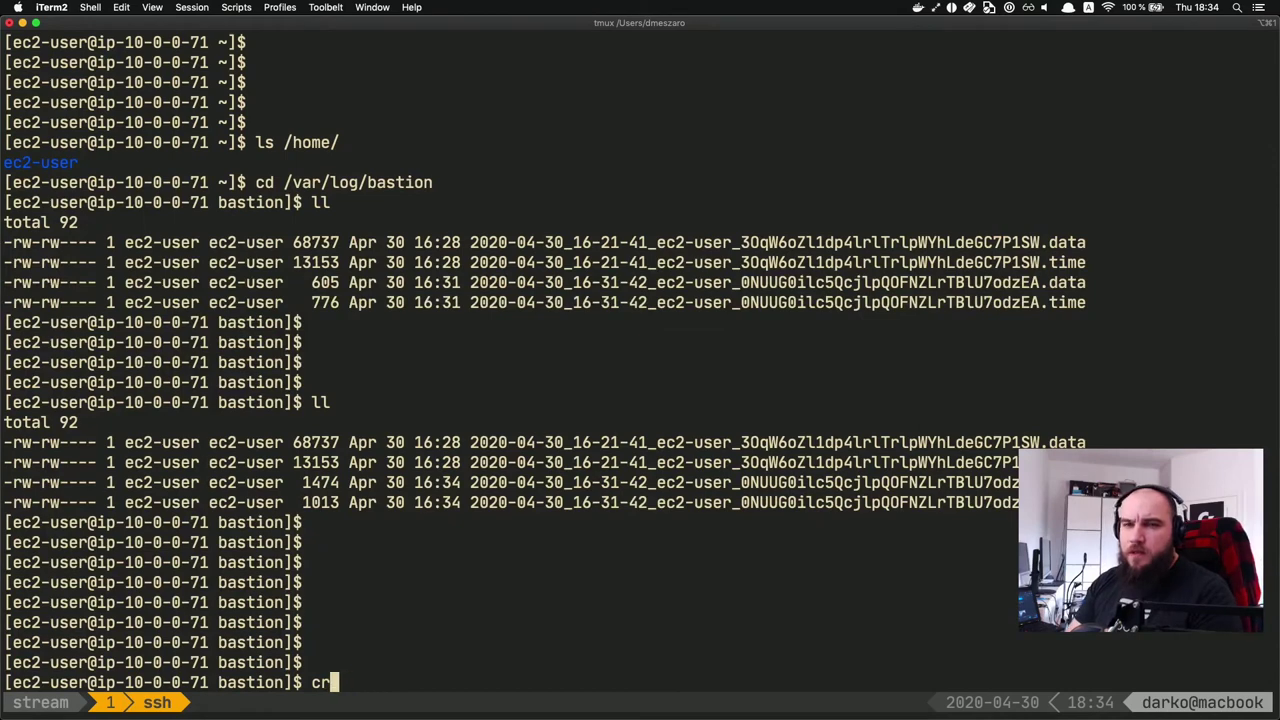
key("BackSpace")
key("BackSpace")
Step: Return to the home directory on the bastion and list the user directories under /home/
type("cd")
key("Return")
type("ls /")
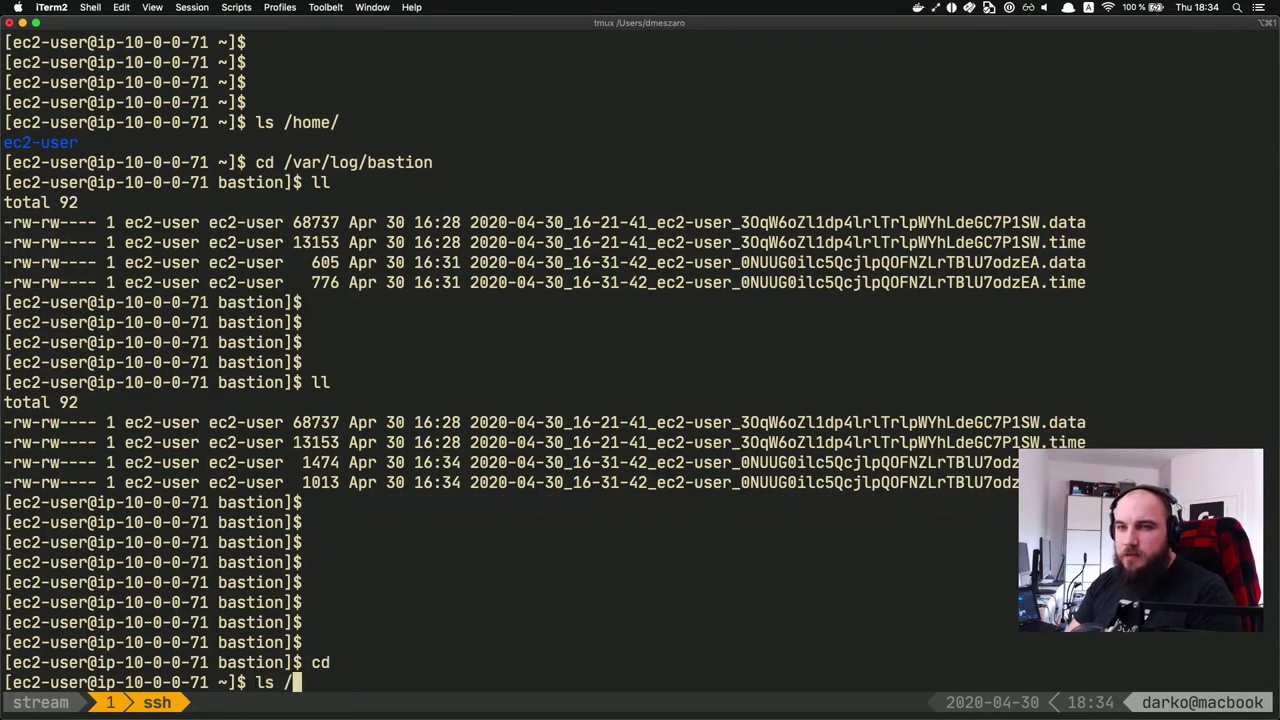
type("home/")
key("Return")
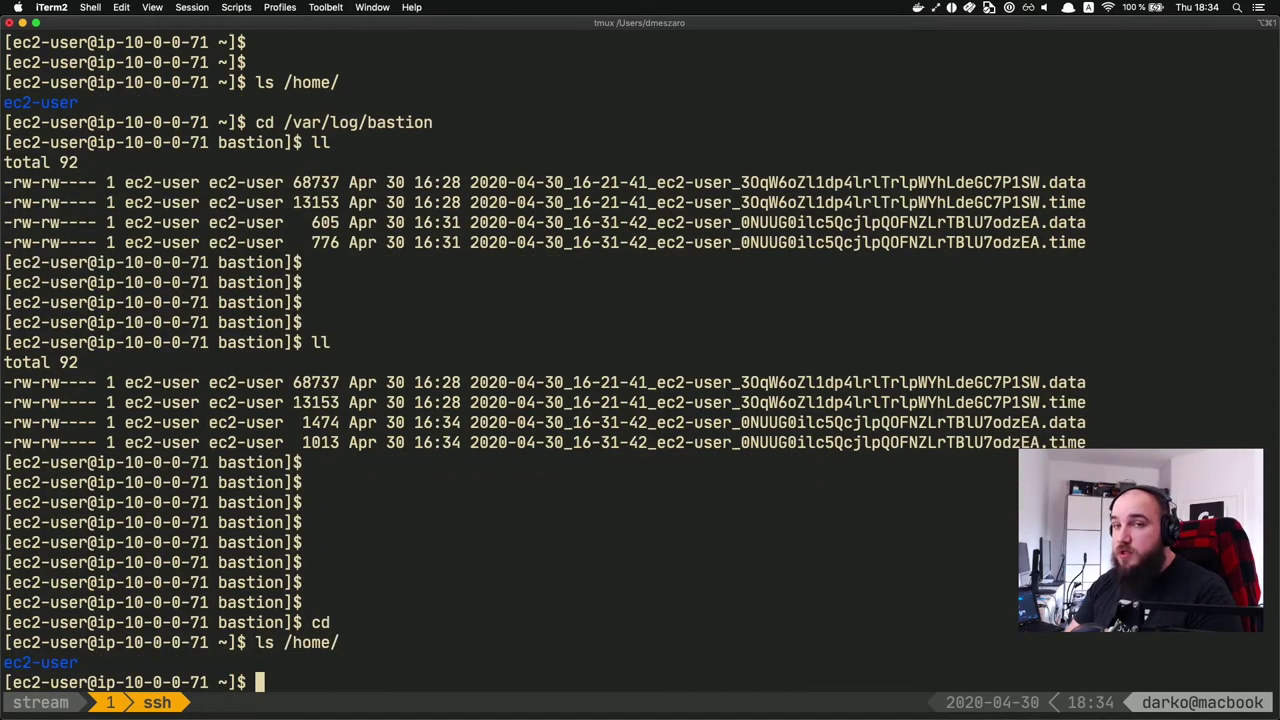
Step: Display the bastion's user accounts from /etc/passwd
type("cat /")
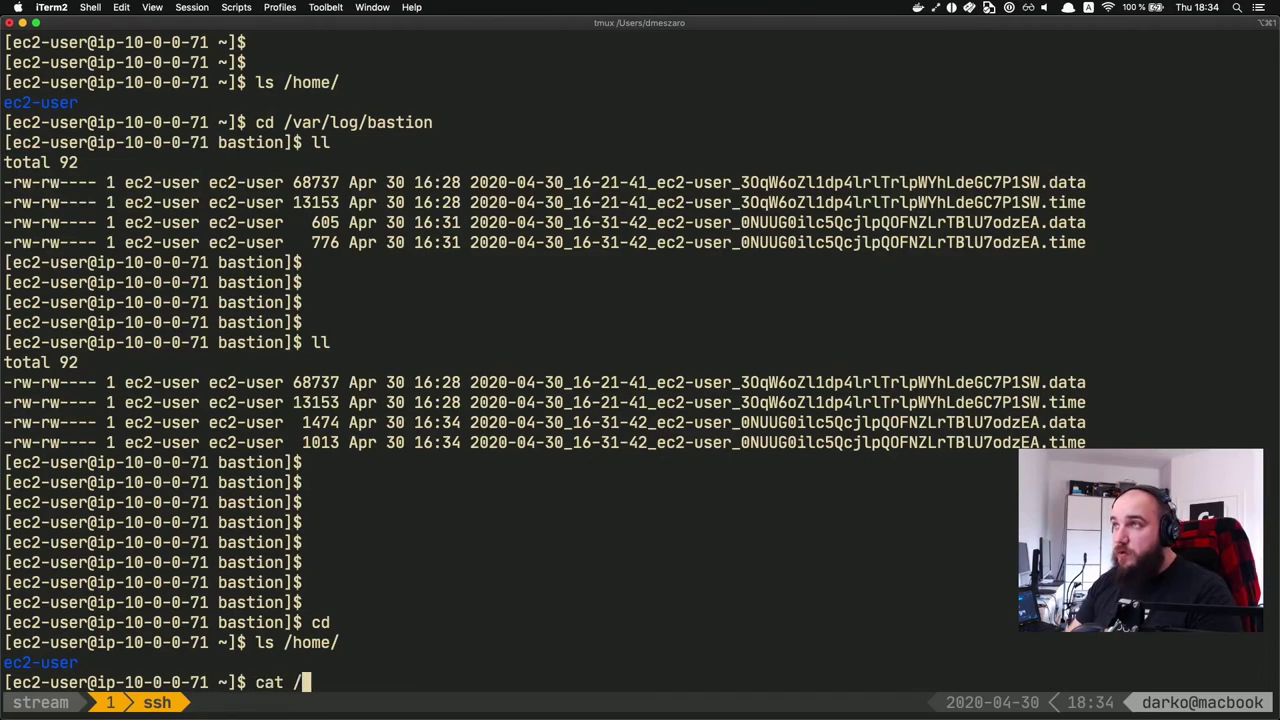
type("etc/passwd")
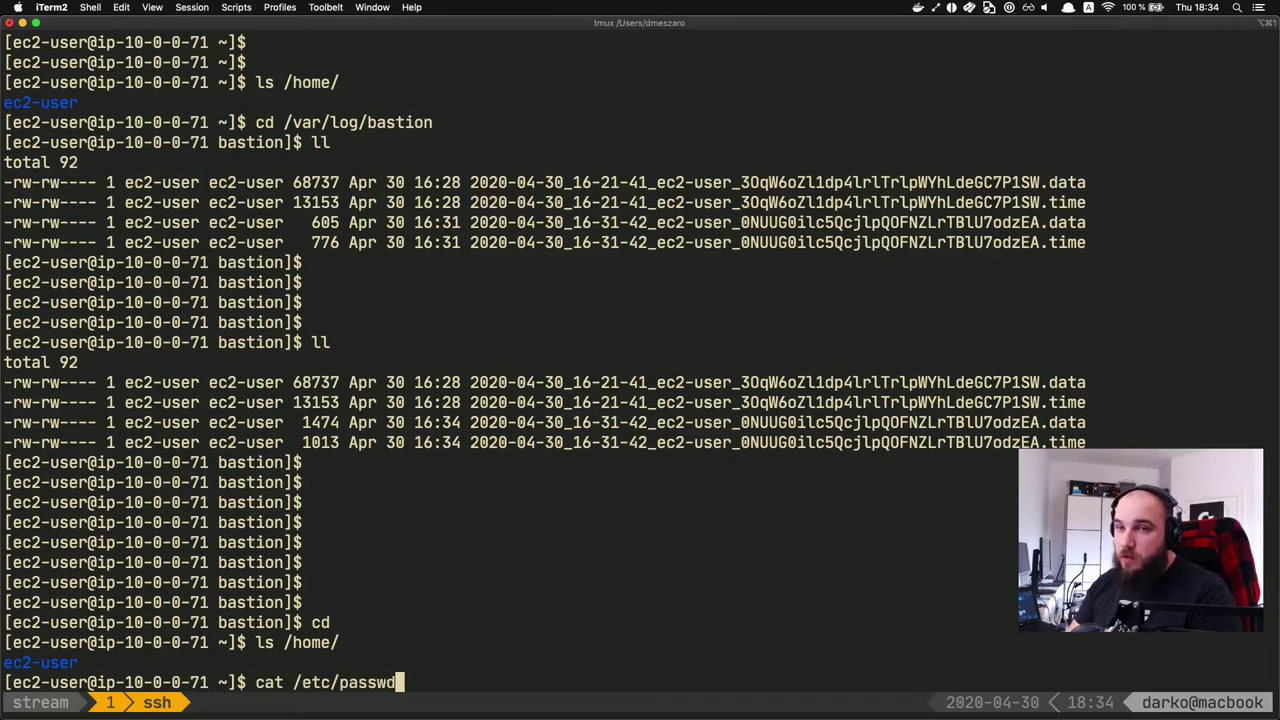
key("Return")
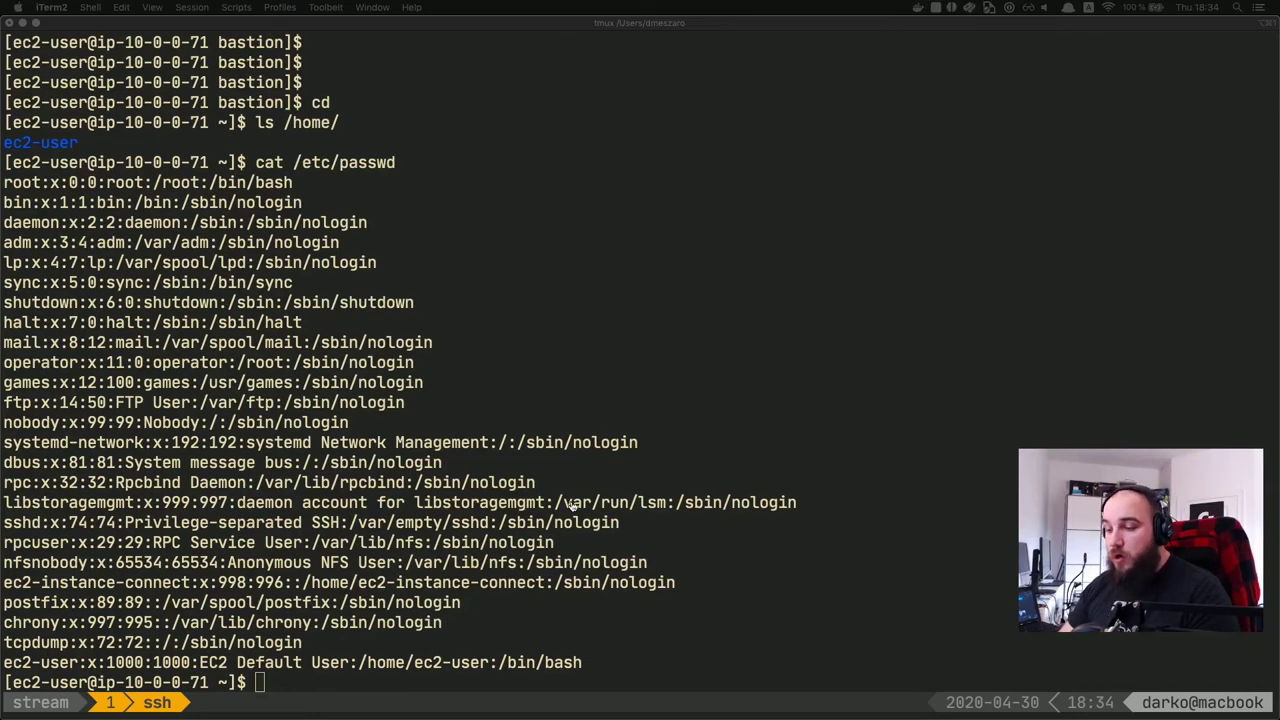
Step: Switch back to the S3 console in Chrome and check the eu-central-1/public_keys folder for the uploaded public key
key("super+Tab")
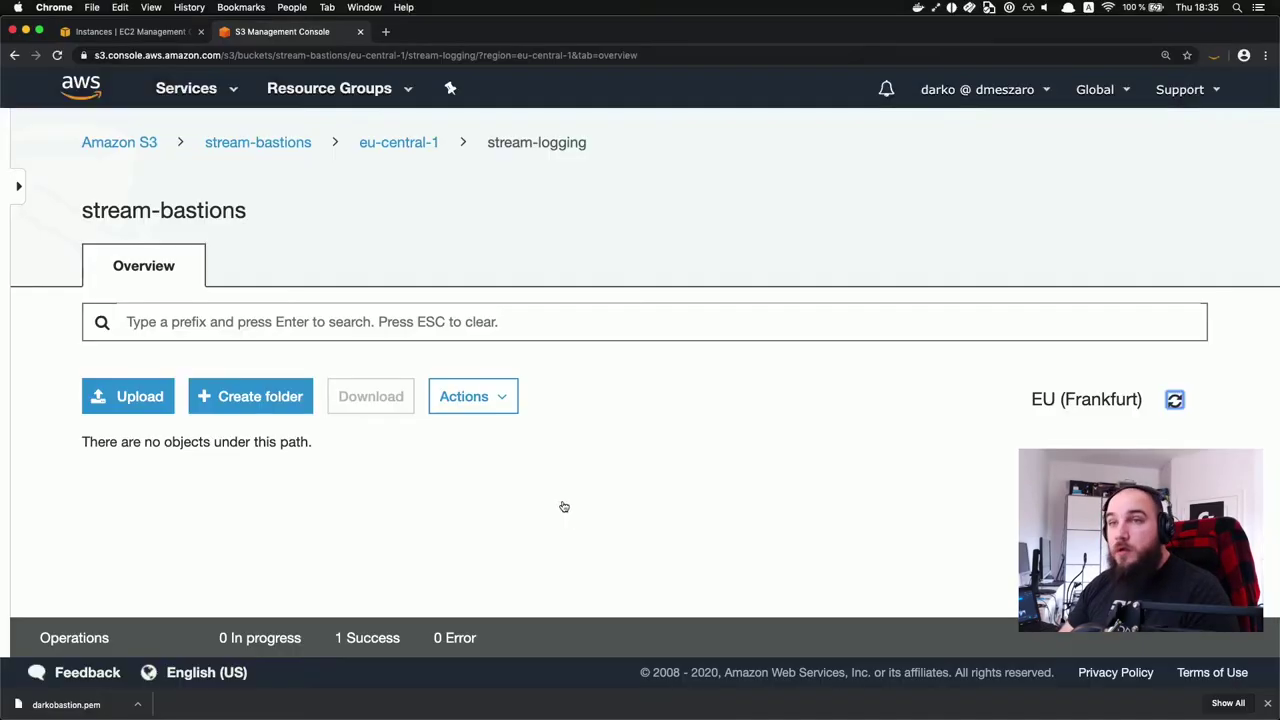
left_click(398, 143)
left_click(200, 528)
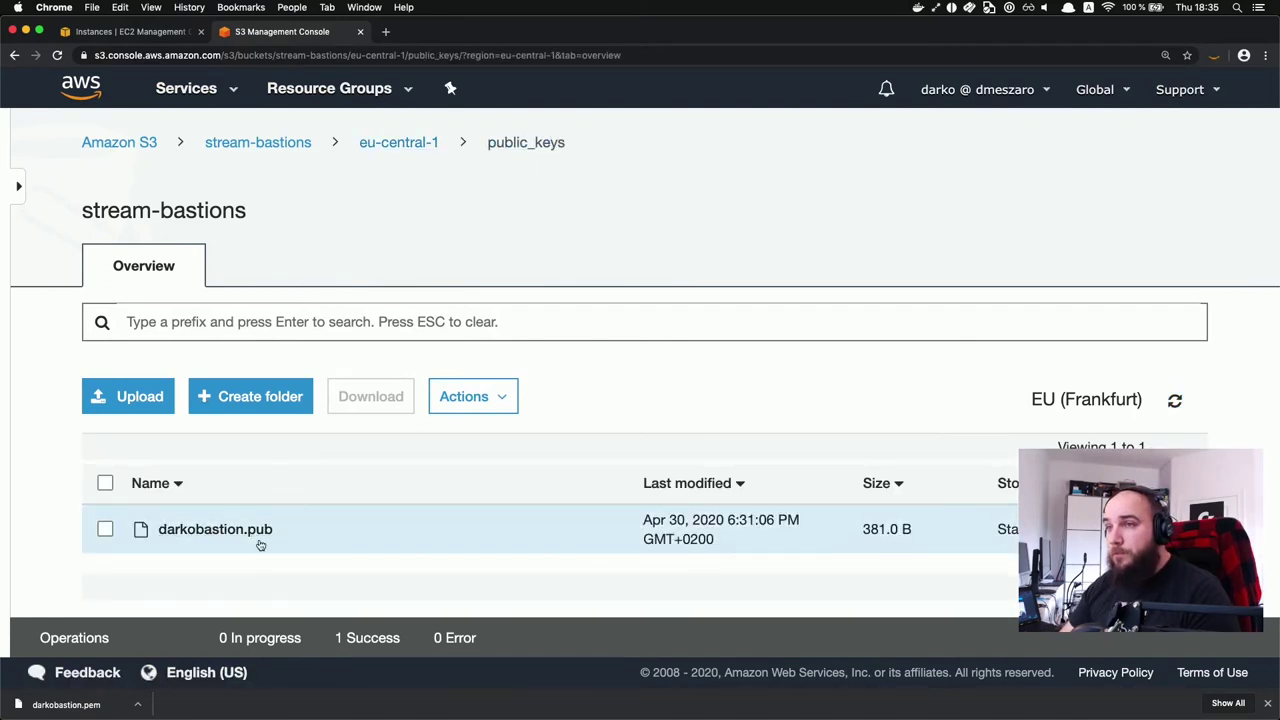
key("super+Tab")
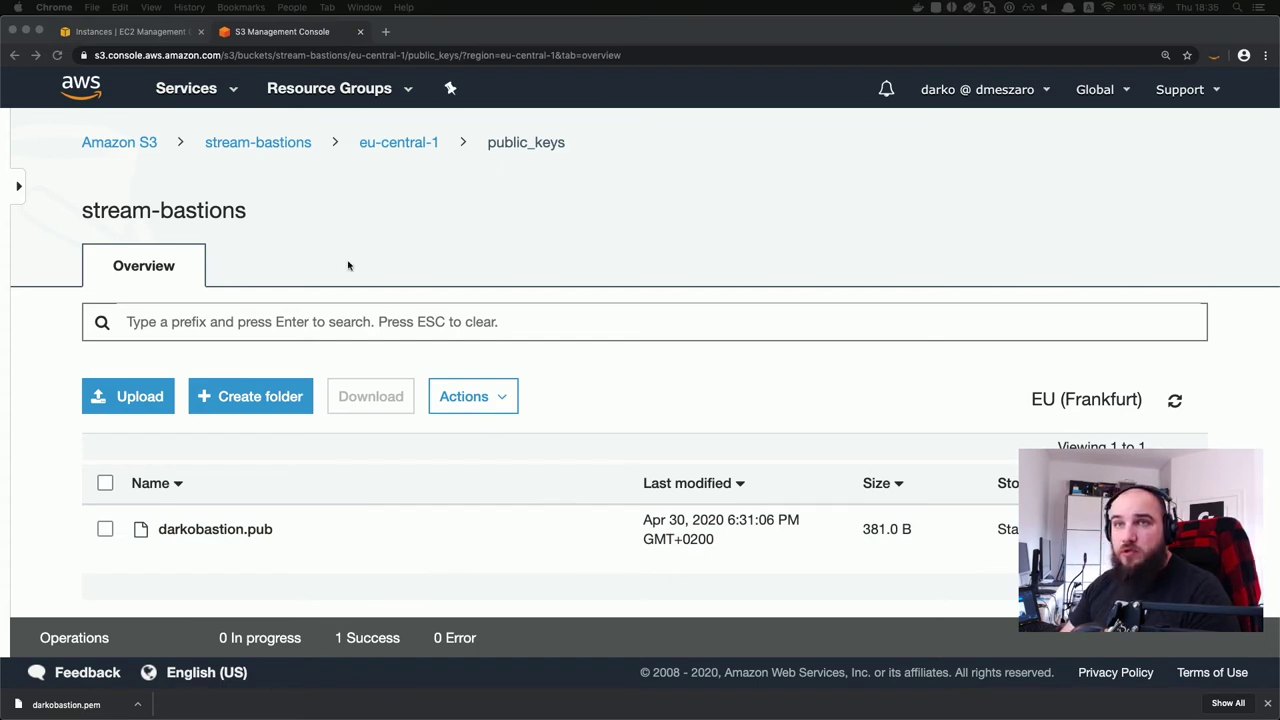
Step: Go back through eu-central-1 to the stream-logging folder and refresh its object list to recheck for logs
left_click(397, 153)
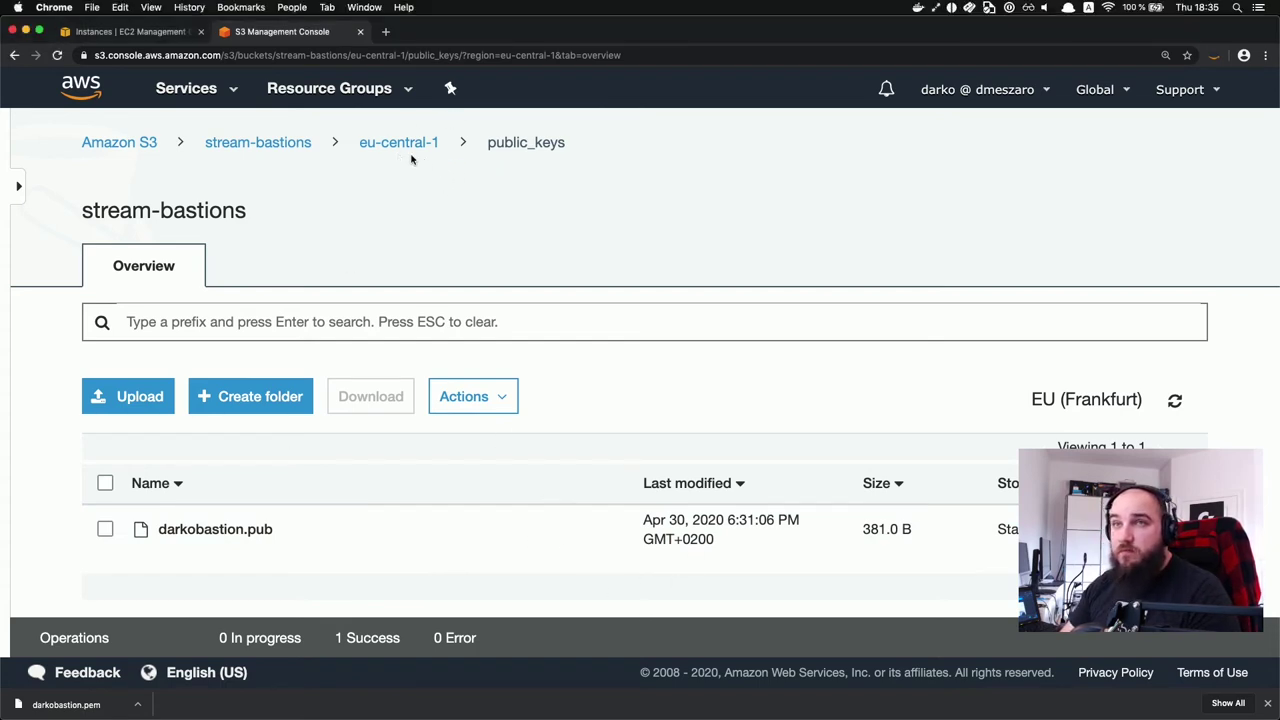
left_click(406, 142)
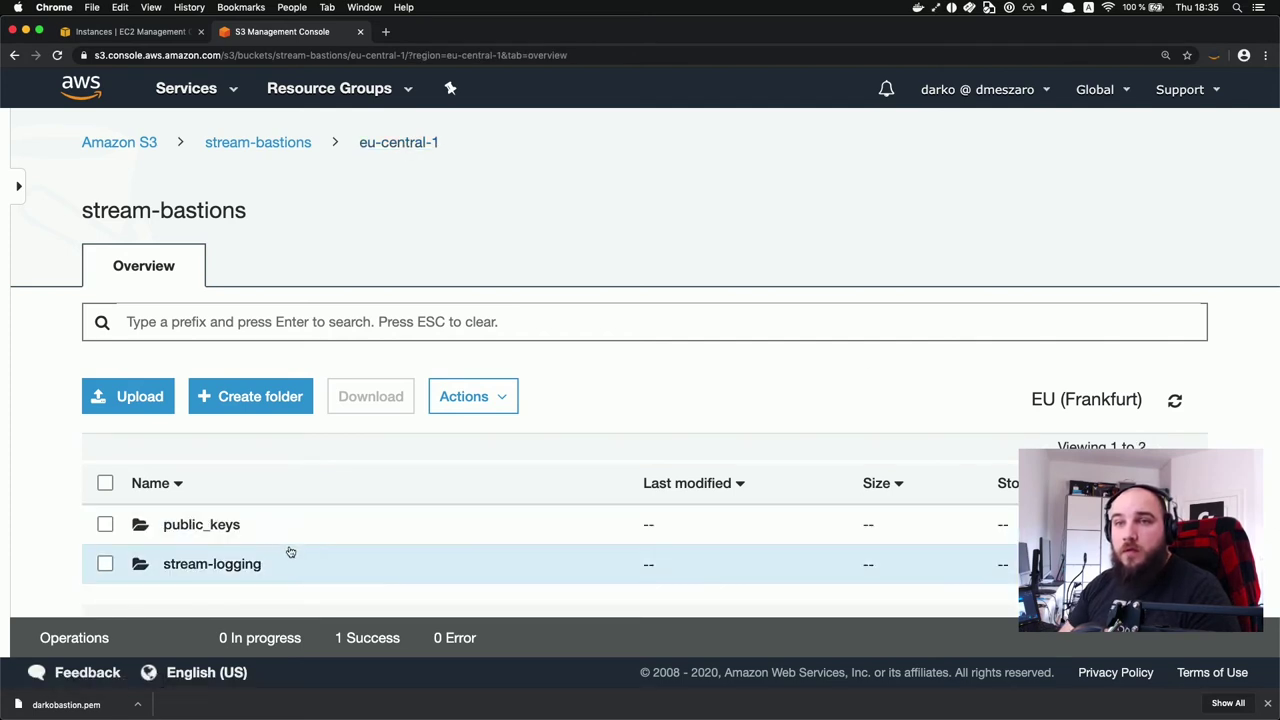
left_click(250, 563)
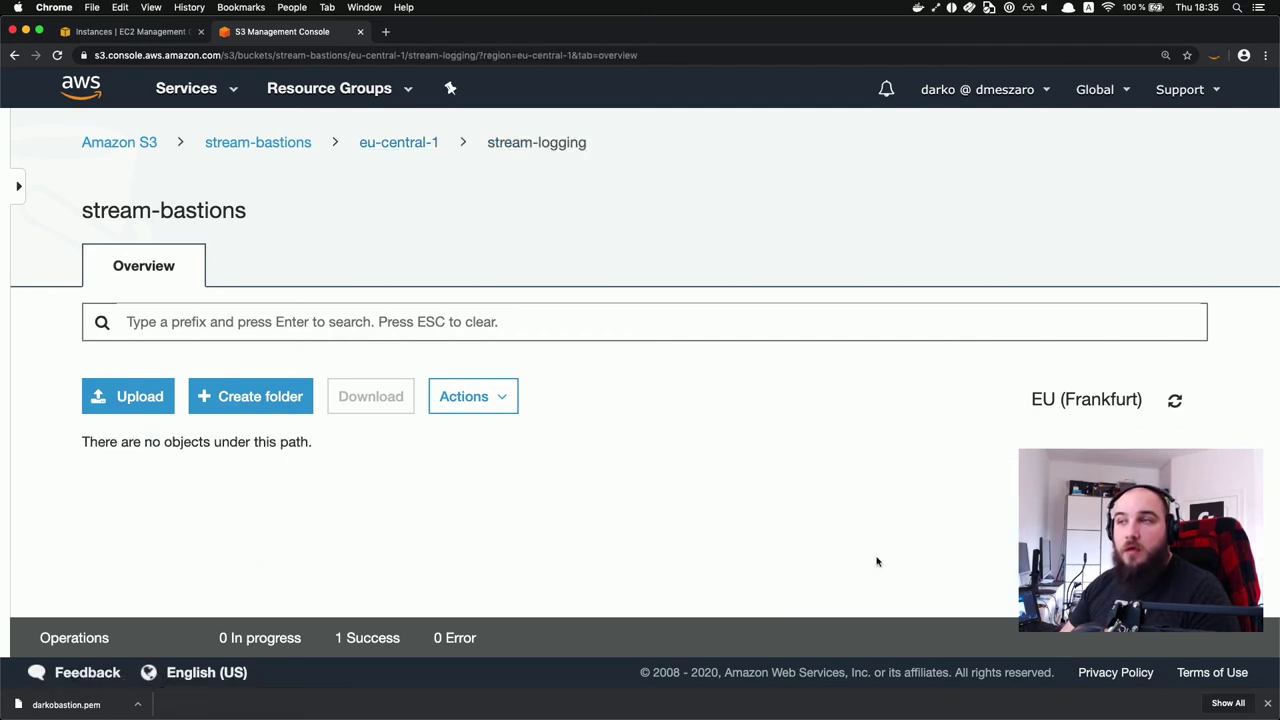
left_click(1176, 401)
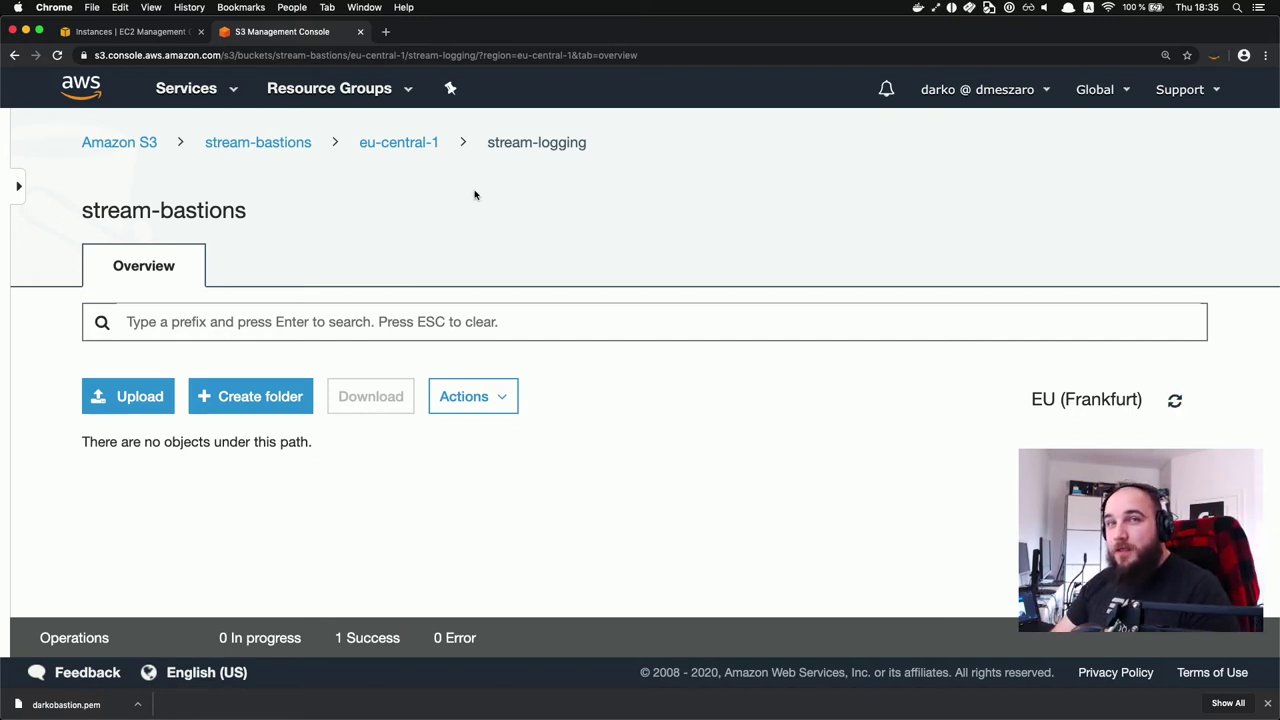
Step: From the EC2 console, open the IAM console in a separate browser tab and switch to it
left_click(149, 33)
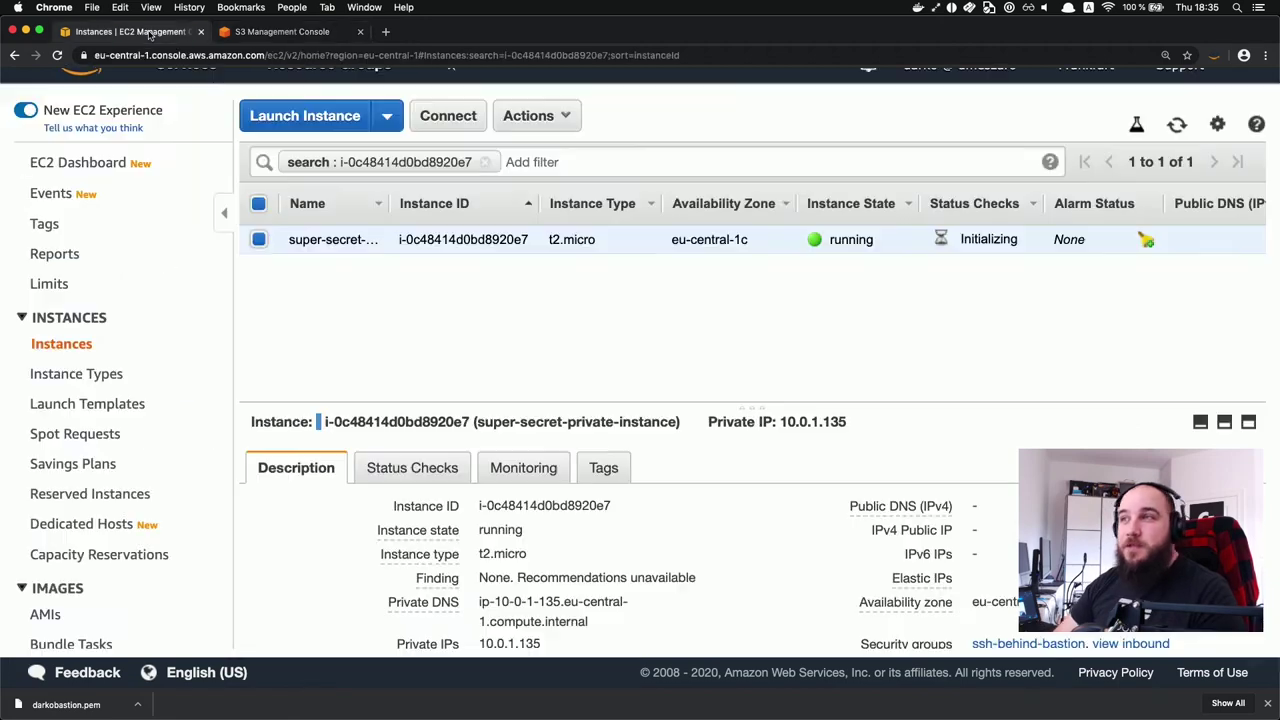
scroll(180, 131, "up", 1)
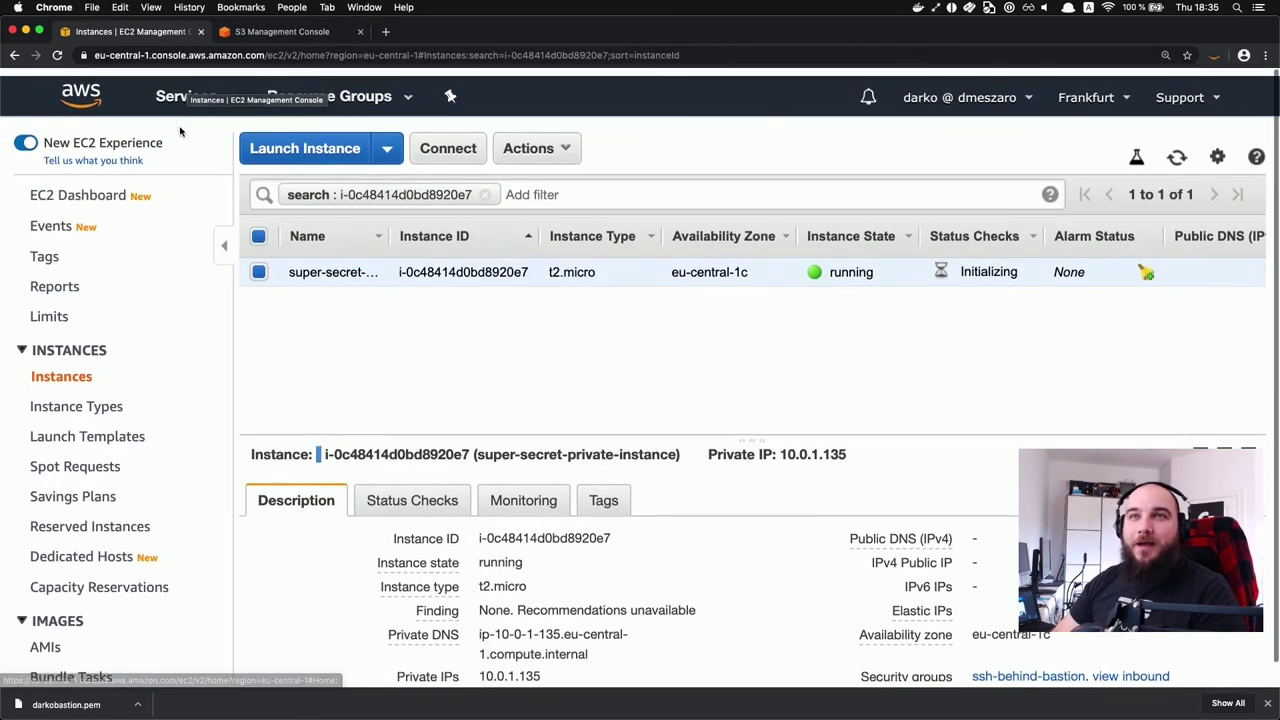
left_click(185, 91)
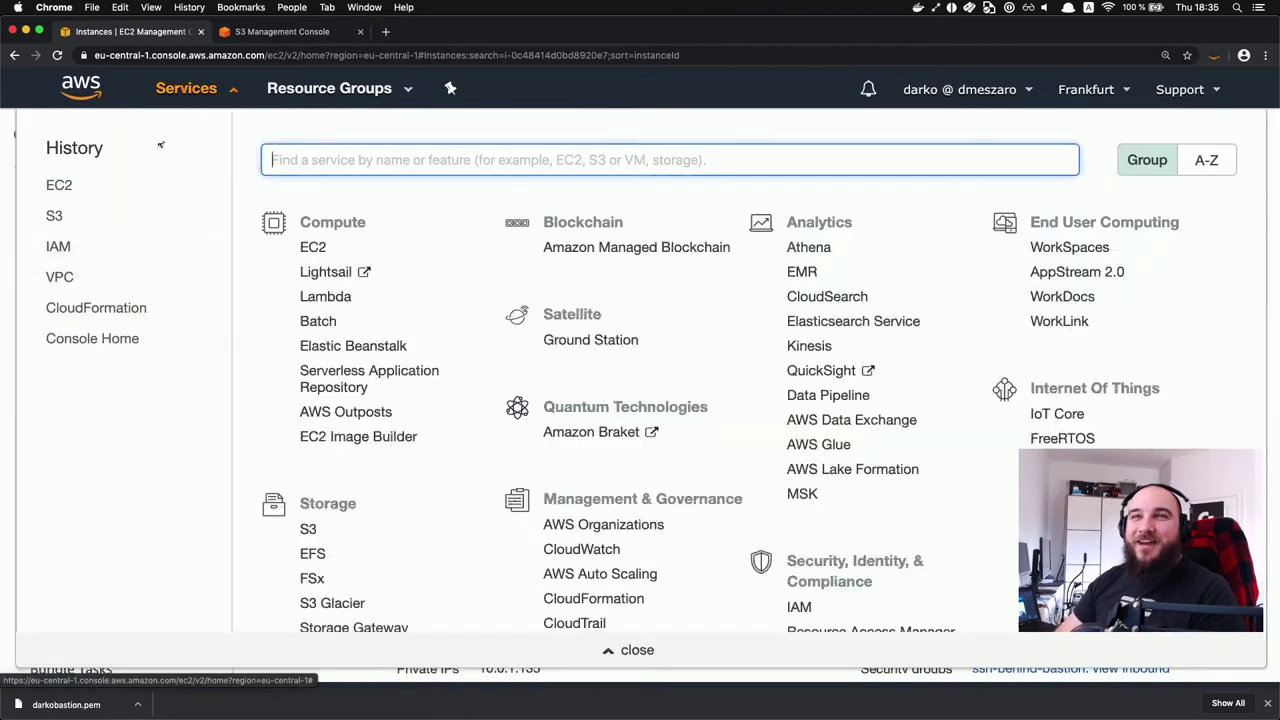
left_click(52, 248, "super")
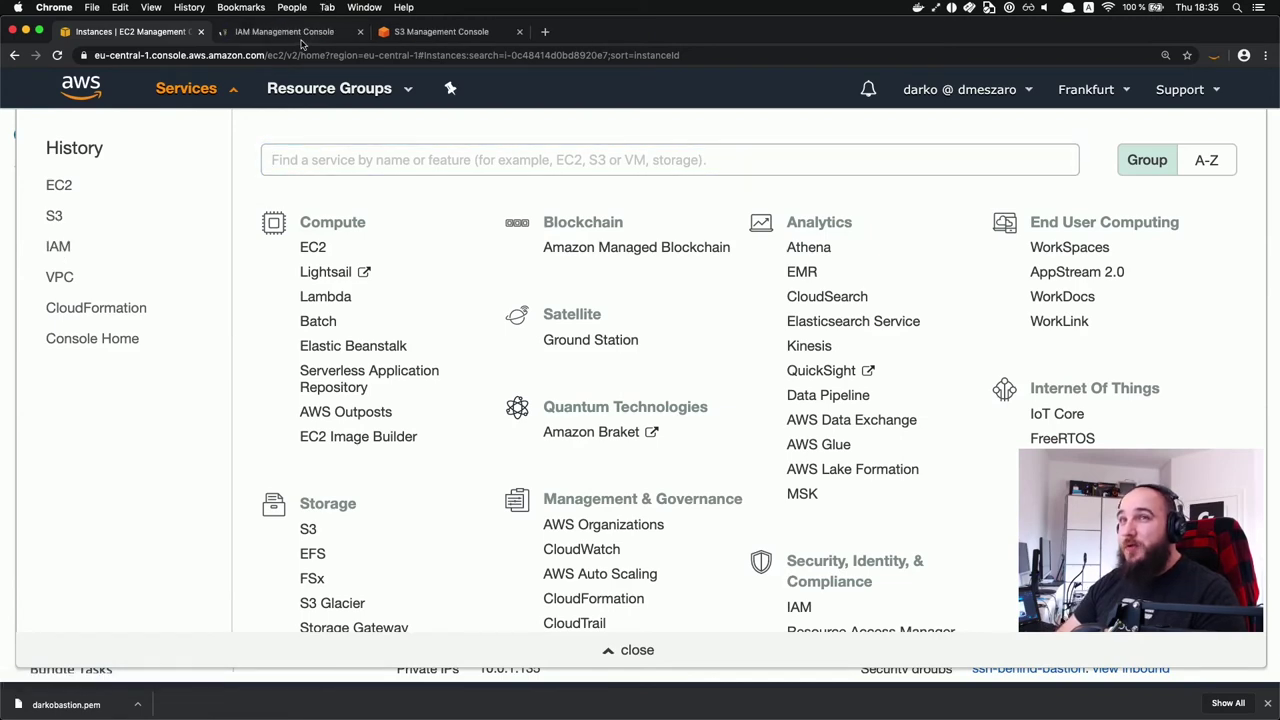
left_click(295, 36)
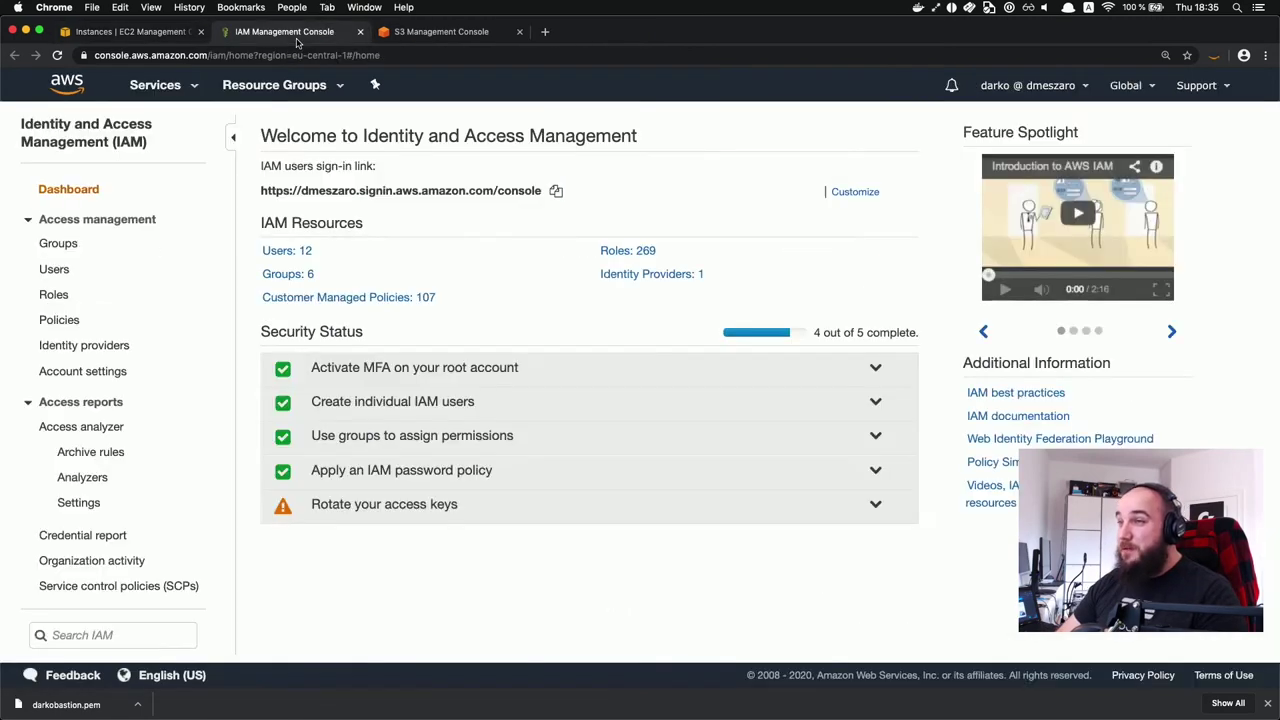
Step: Search the IAM policies for "bast"
left_click(60, 320)
left_click(394, 174)
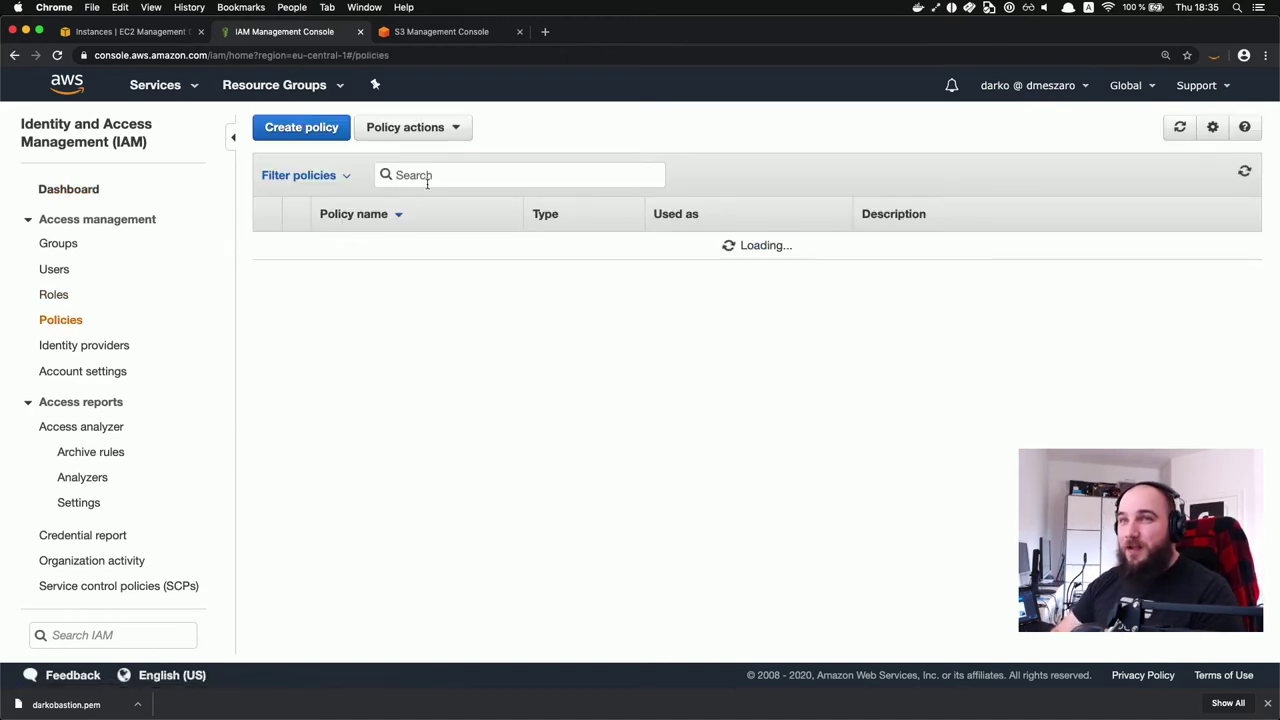
type("bast")
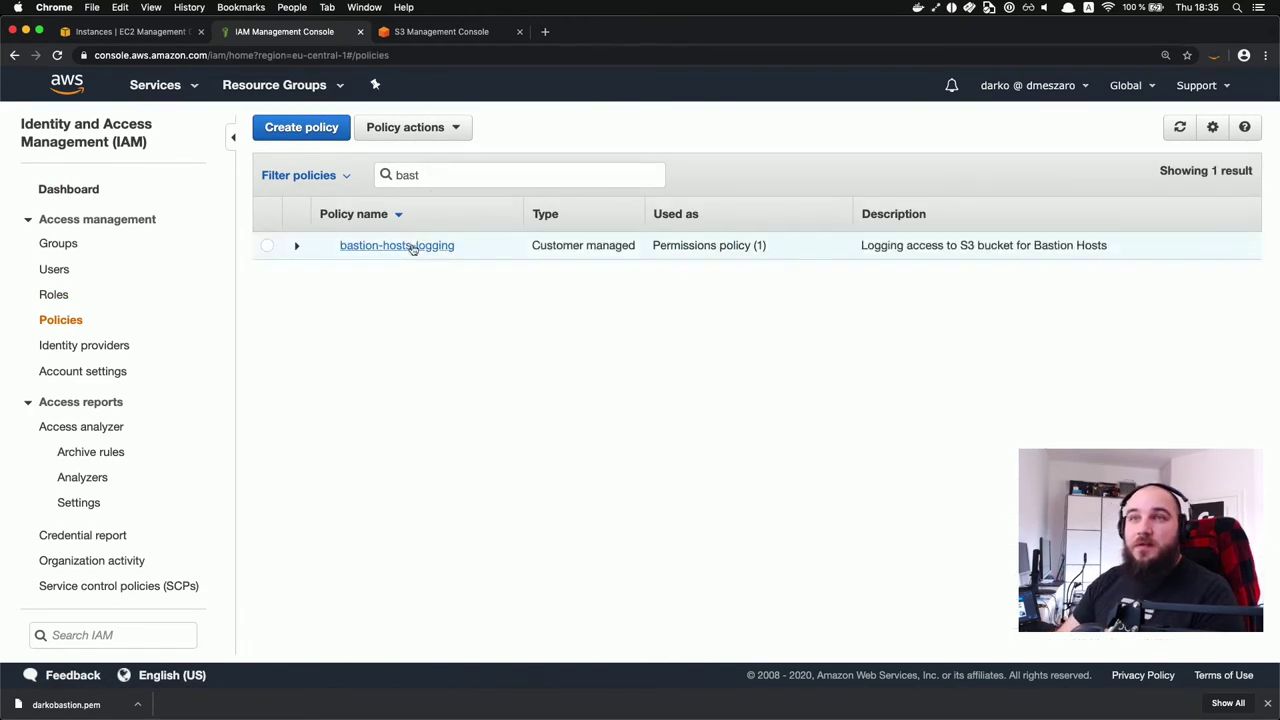
Step: Open the bastion-hosts-logging policy for editing and expand the resources of its S3 statement with 37 actions
left_click(407, 245)
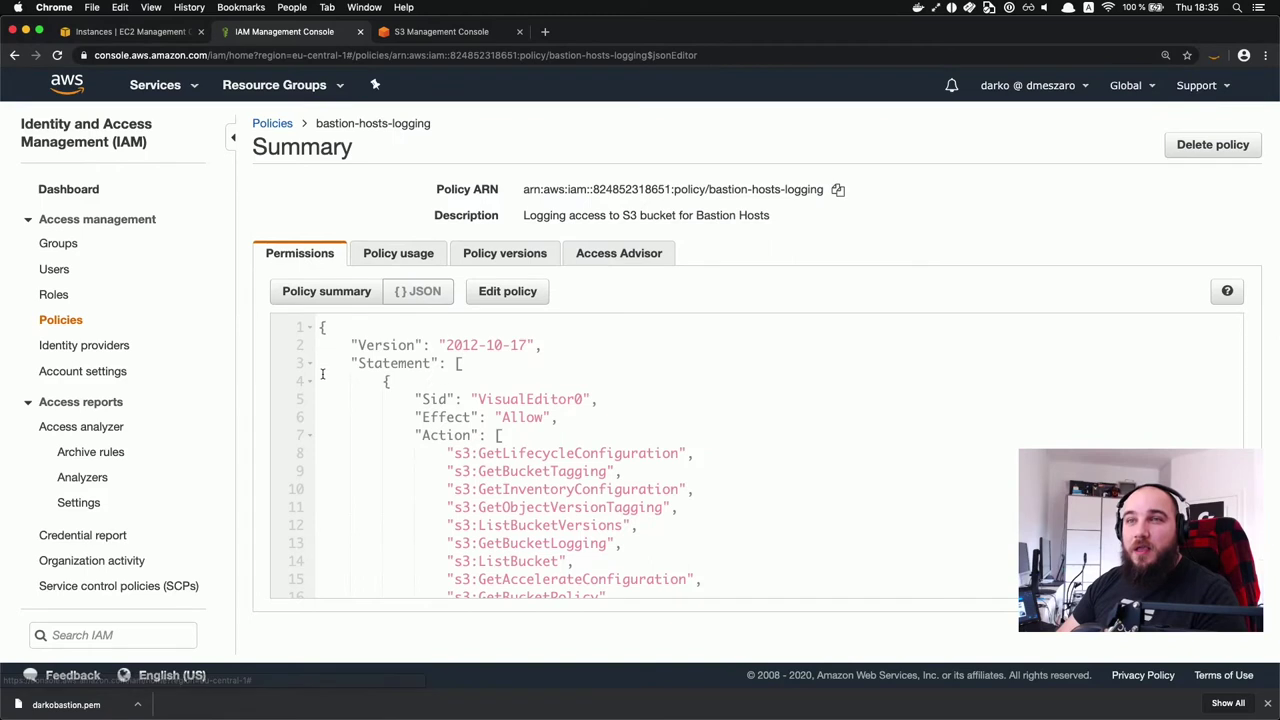
left_click(502, 295)
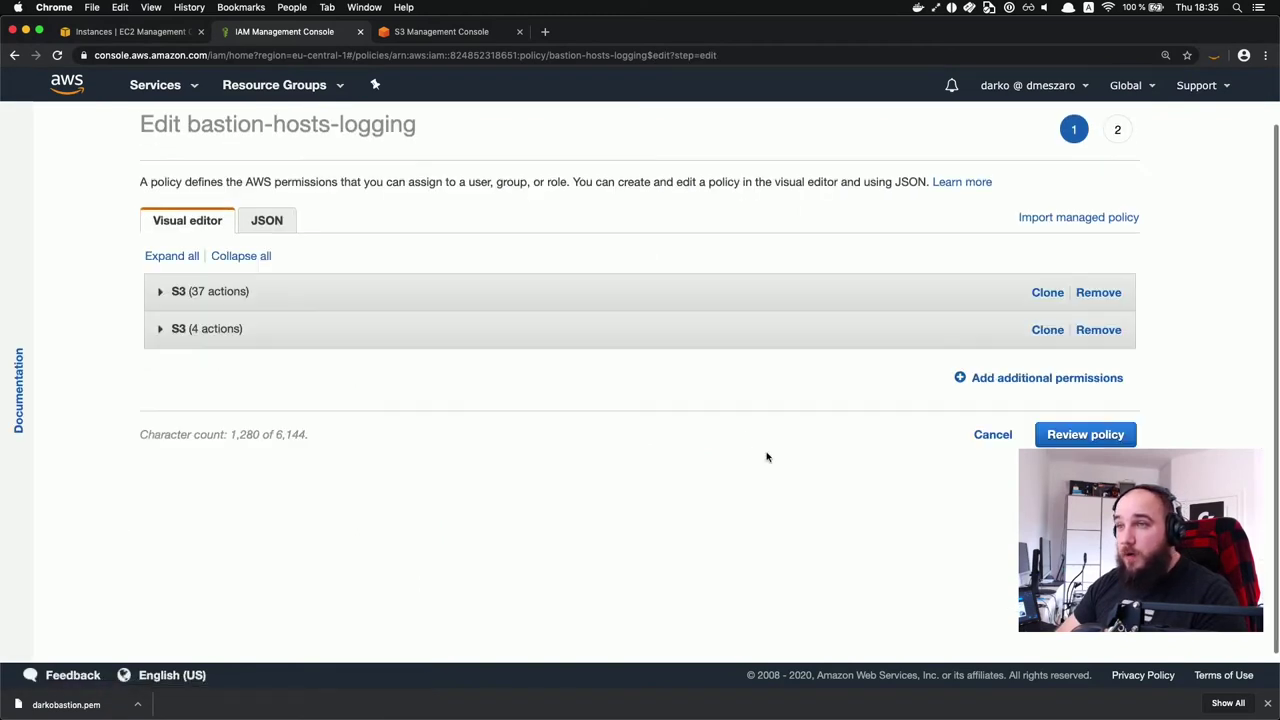
left_click(255, 291)
scroll(389, 375, "down", 5)
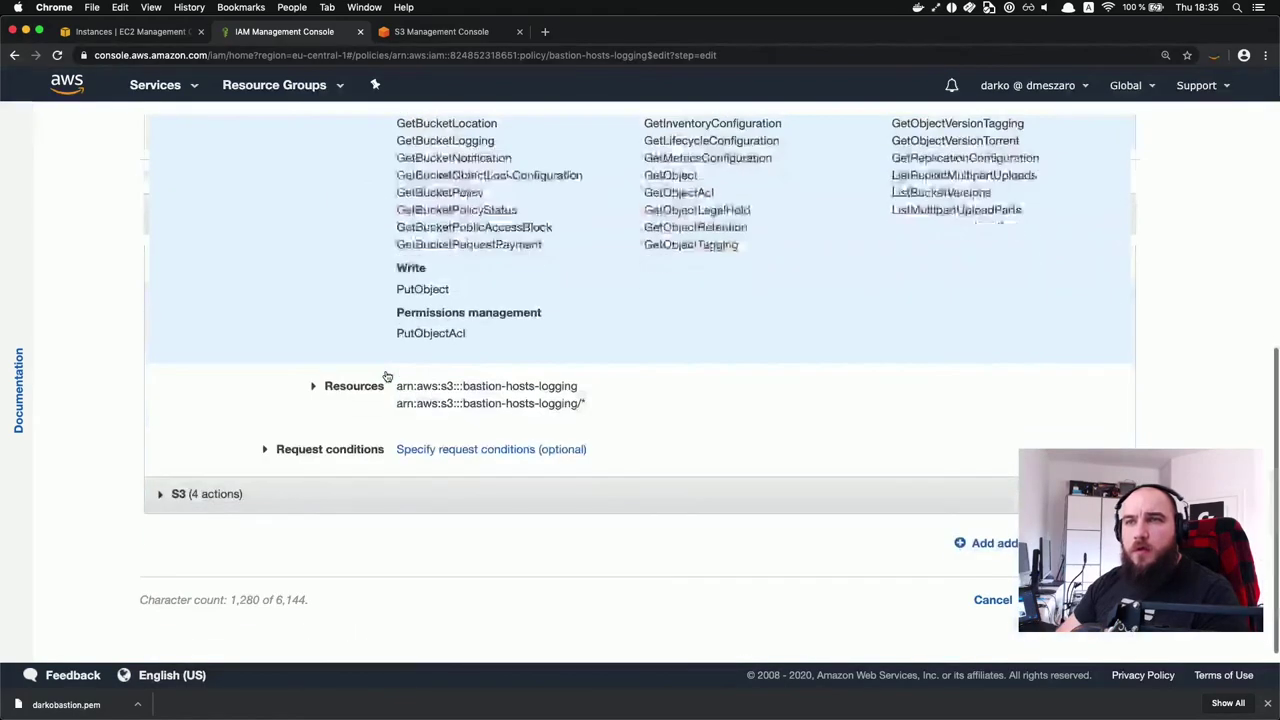
left_click(547, 400)
scroll(923, 477, "down", 2)
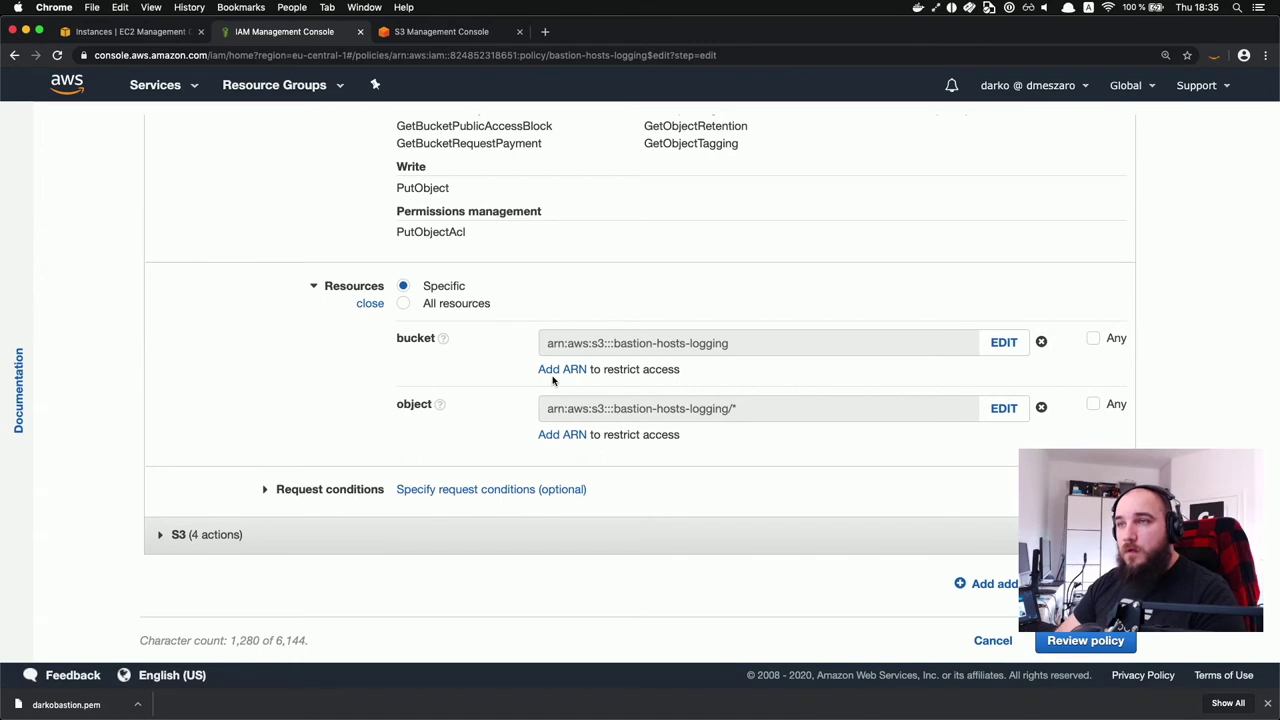
Step: Add a bucket ARN for stream-bastions to the S3 statement's resources
left_click(560, 371)
left_click(666, 342)
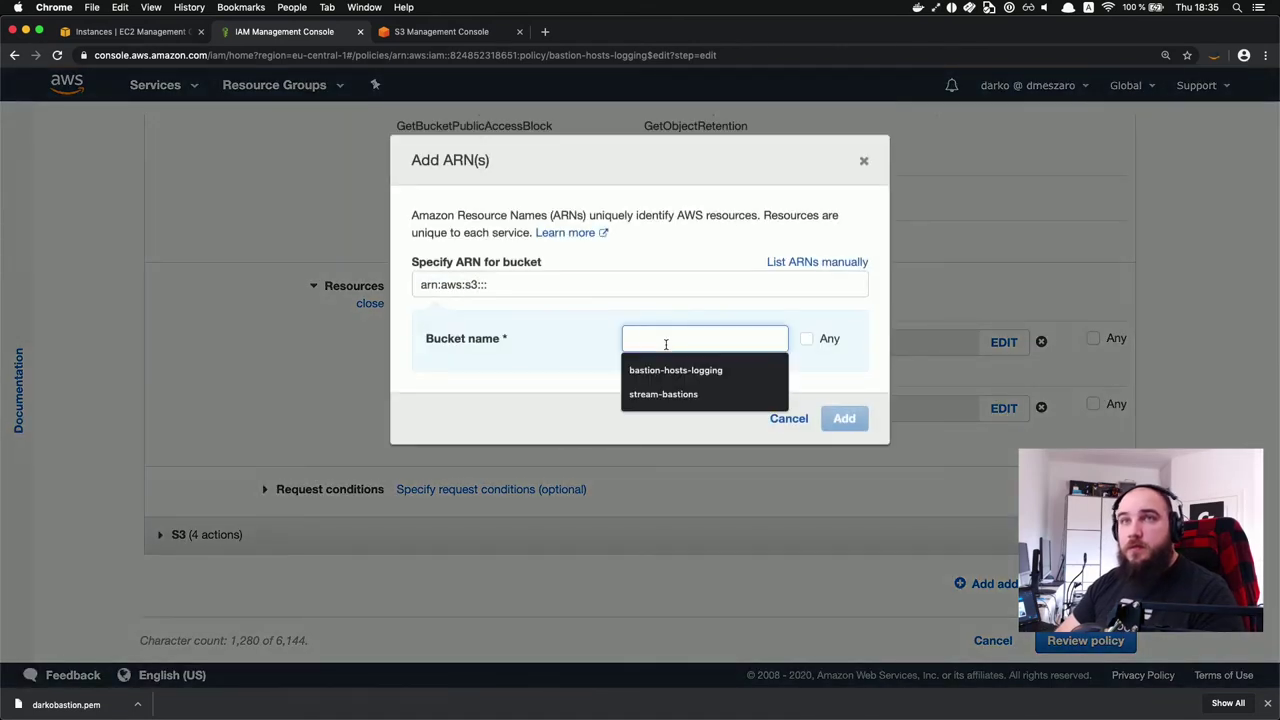
left_click(663, 394)
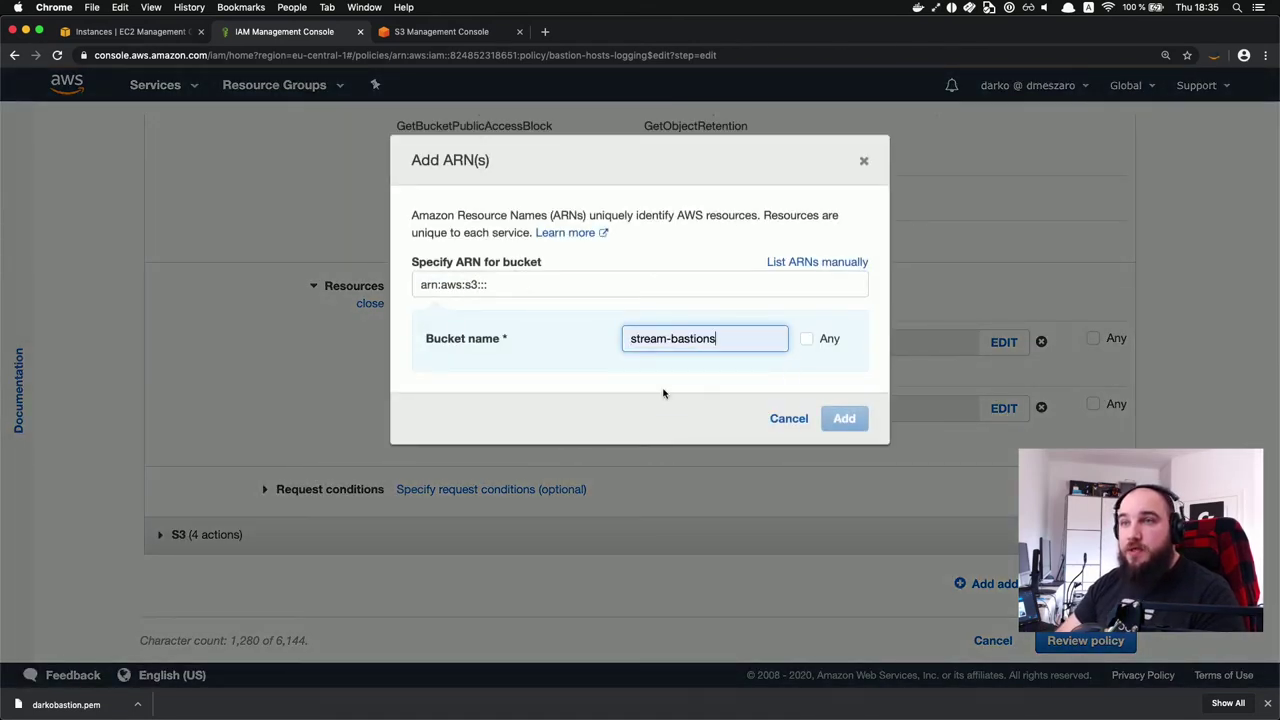
left_click(843, 418)
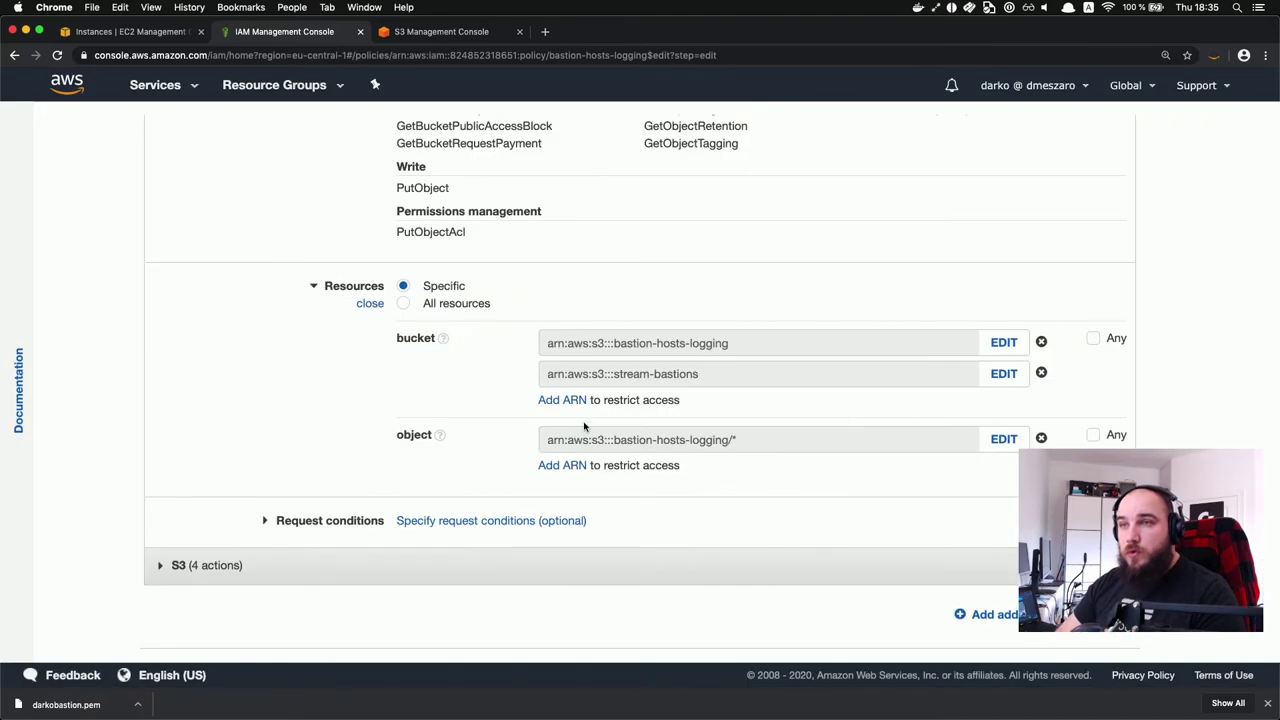
Step: Add an object ARN covering any object in the stream-bastions bucket to the statement's resources
left_click(587, 466)
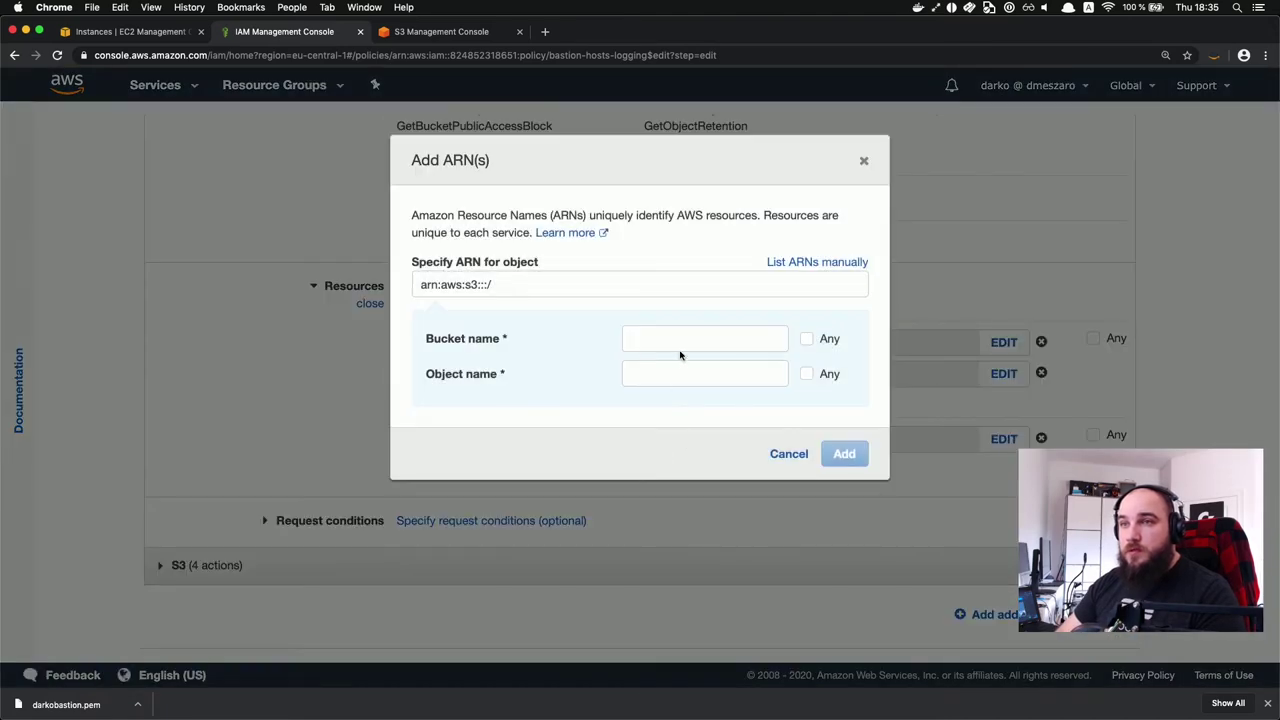
left_click(678, 347)
left_click(676, 371)
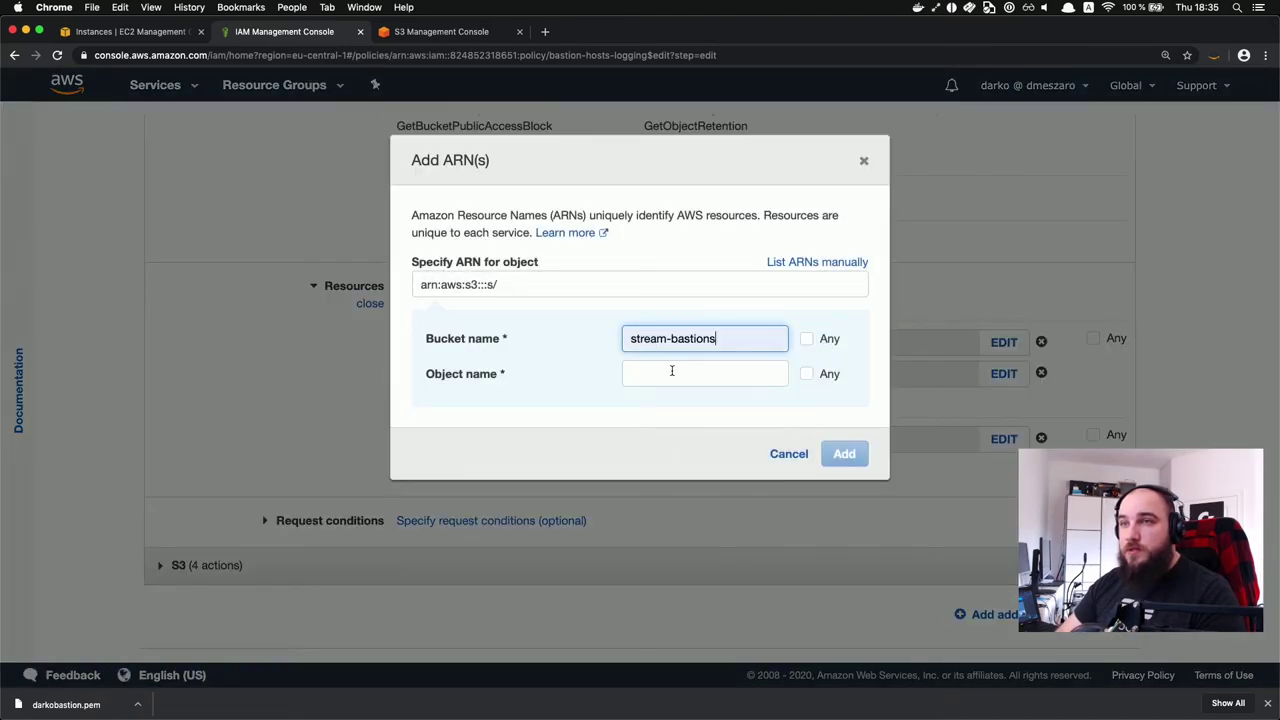
left_click(807, 377)
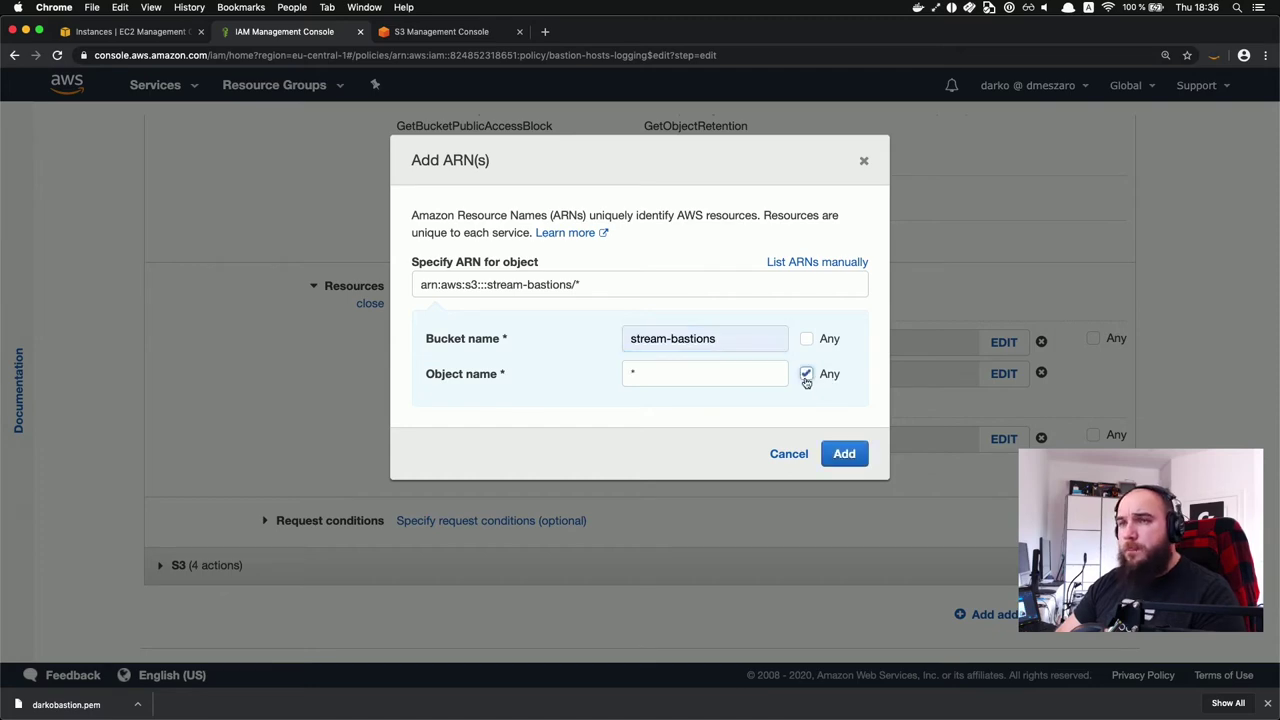
left_click(843, 455)
Step: Expand the second S3 statement with 4 actions and examine its actions and resources
scroll(843, 470, "down", 2)
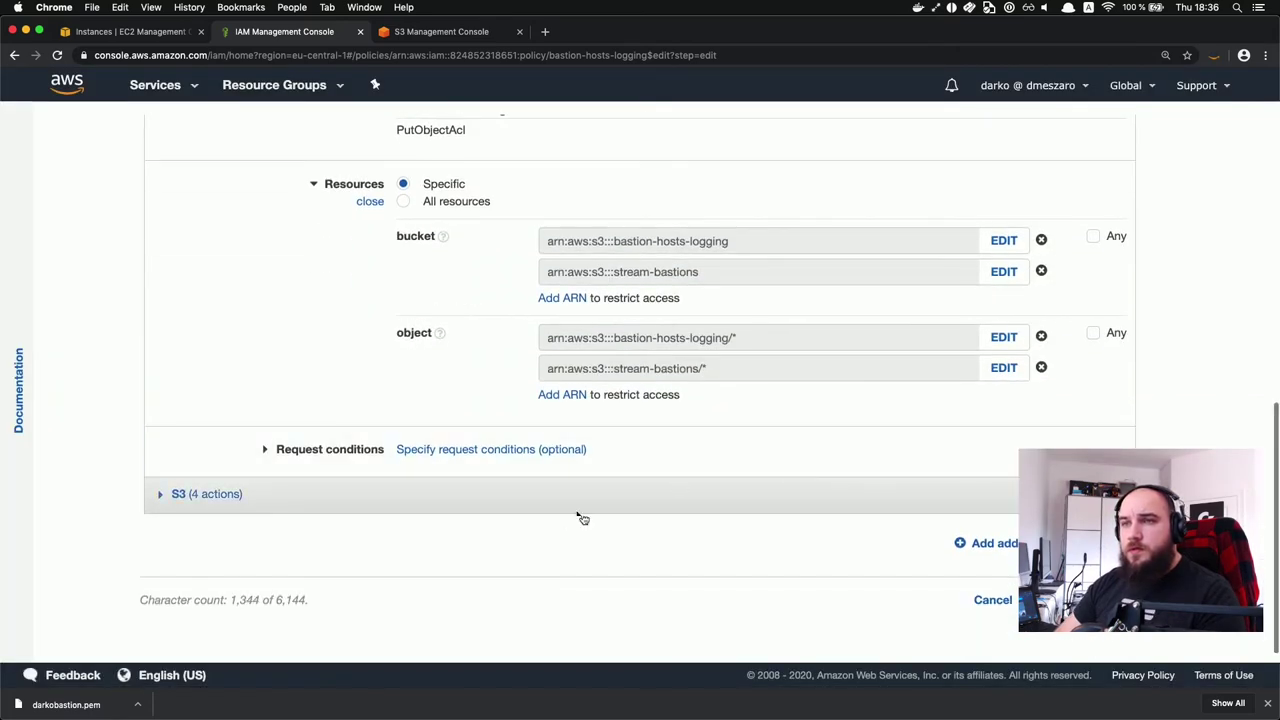
left_click(556, 500)
scroll(554, 500, "down", 3)
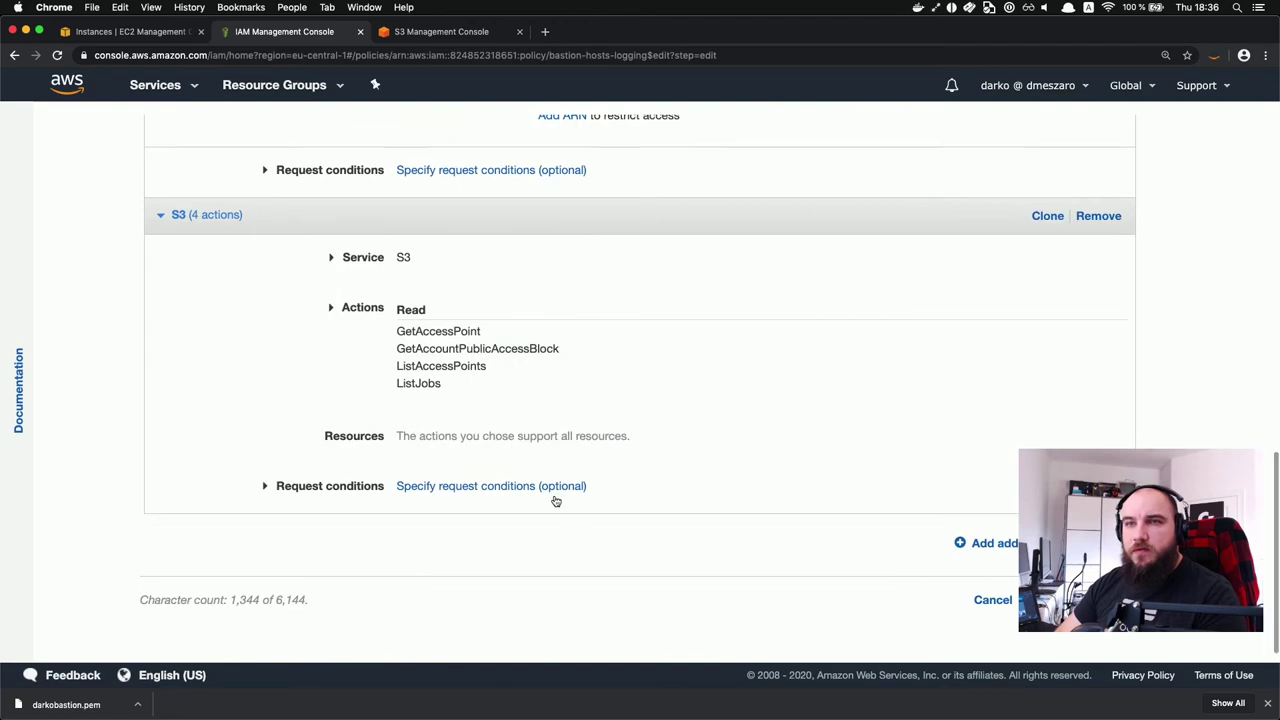
scroll(554, 500, "up", 2)
scroll(552, 491, "up", 10)
scroll(552, 491, "down", 12)
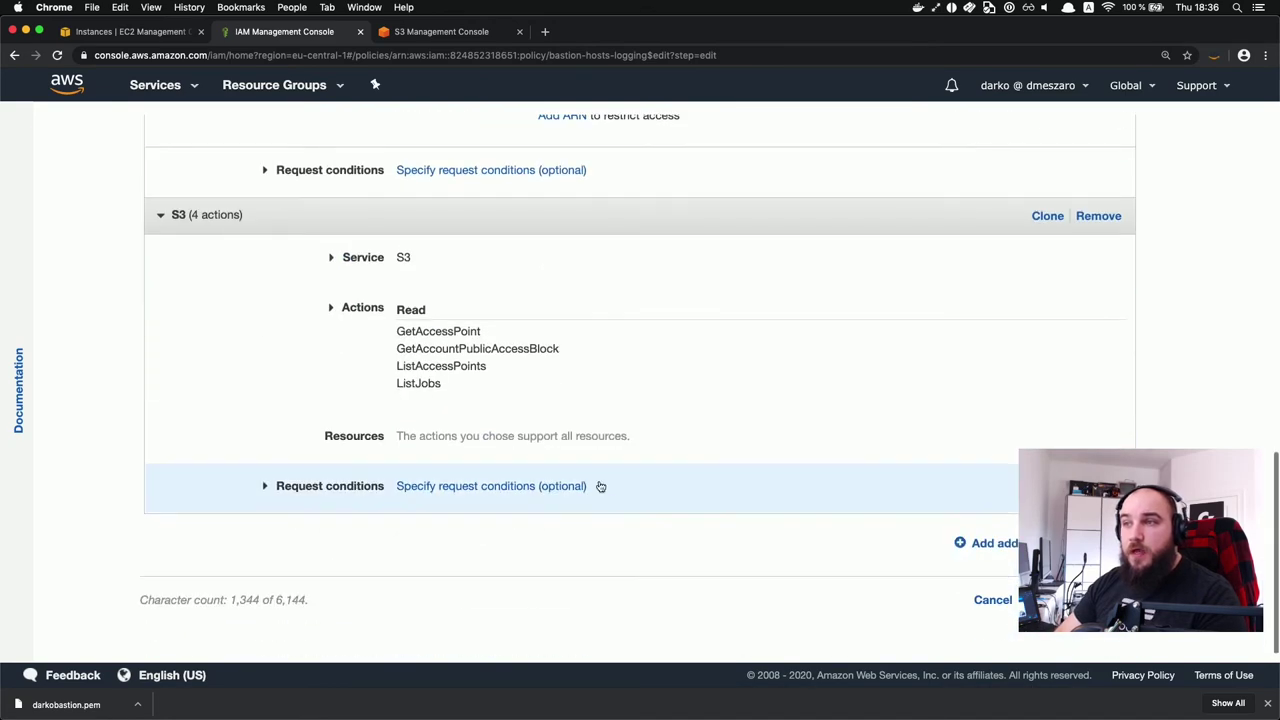
Step: Review the policy and save the changes as default, removing the oldest non-default policy version
left_click(1062, 650)
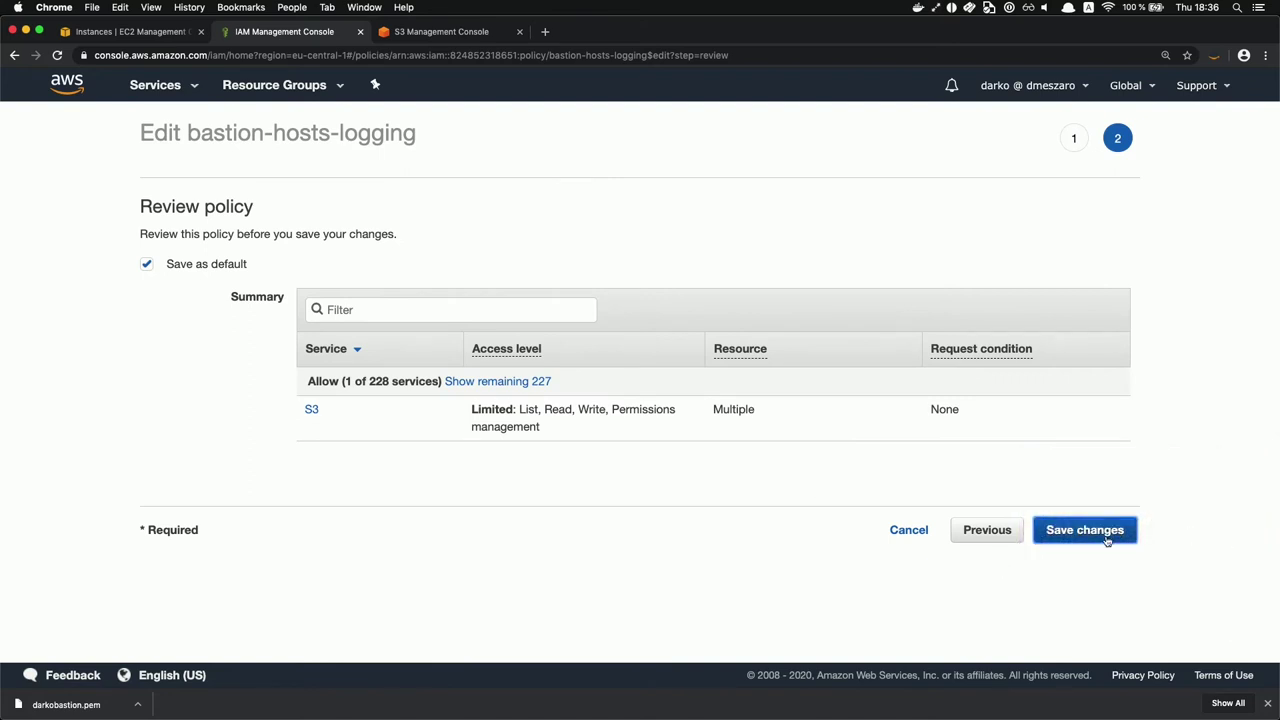
left_click(1104, 539)
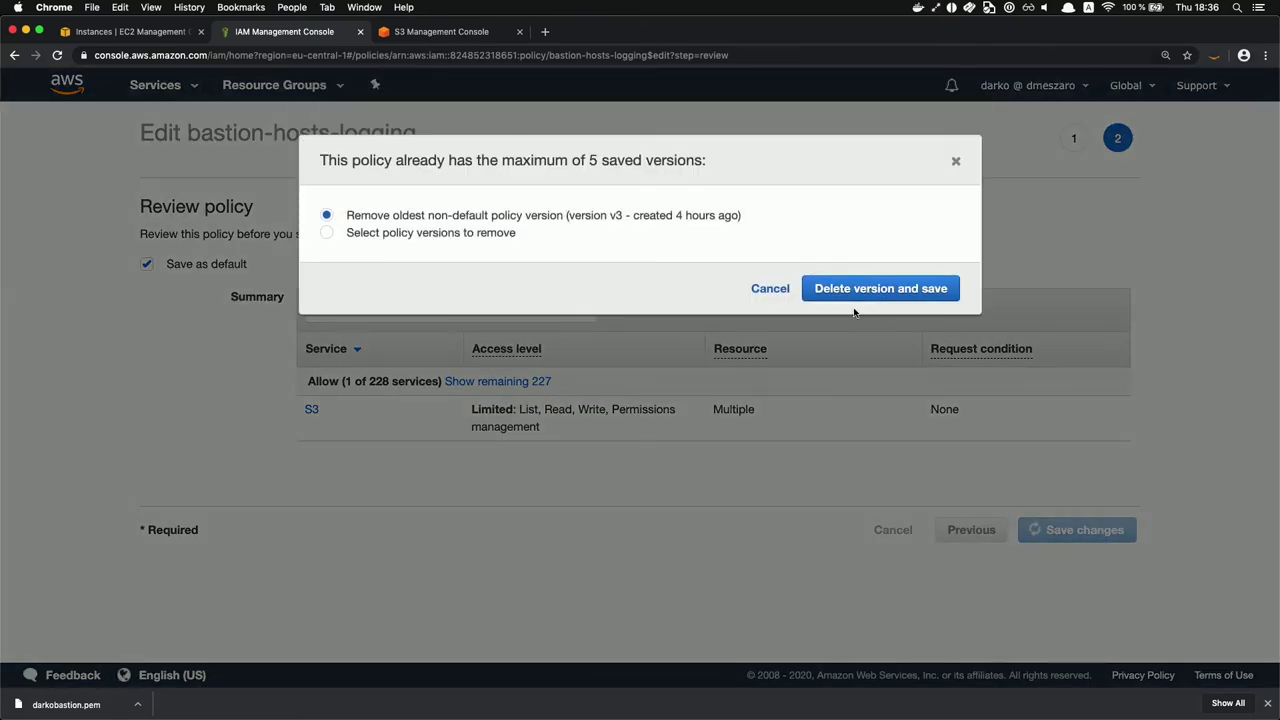
left_click(855, 292)
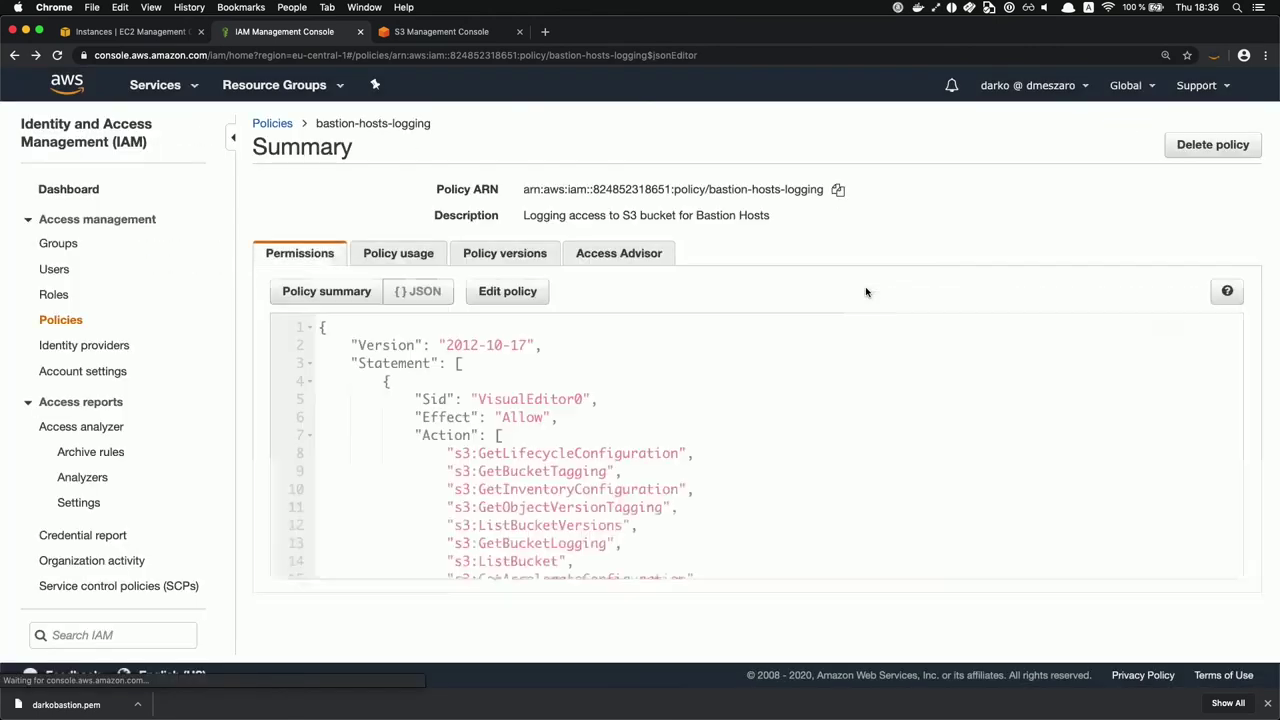
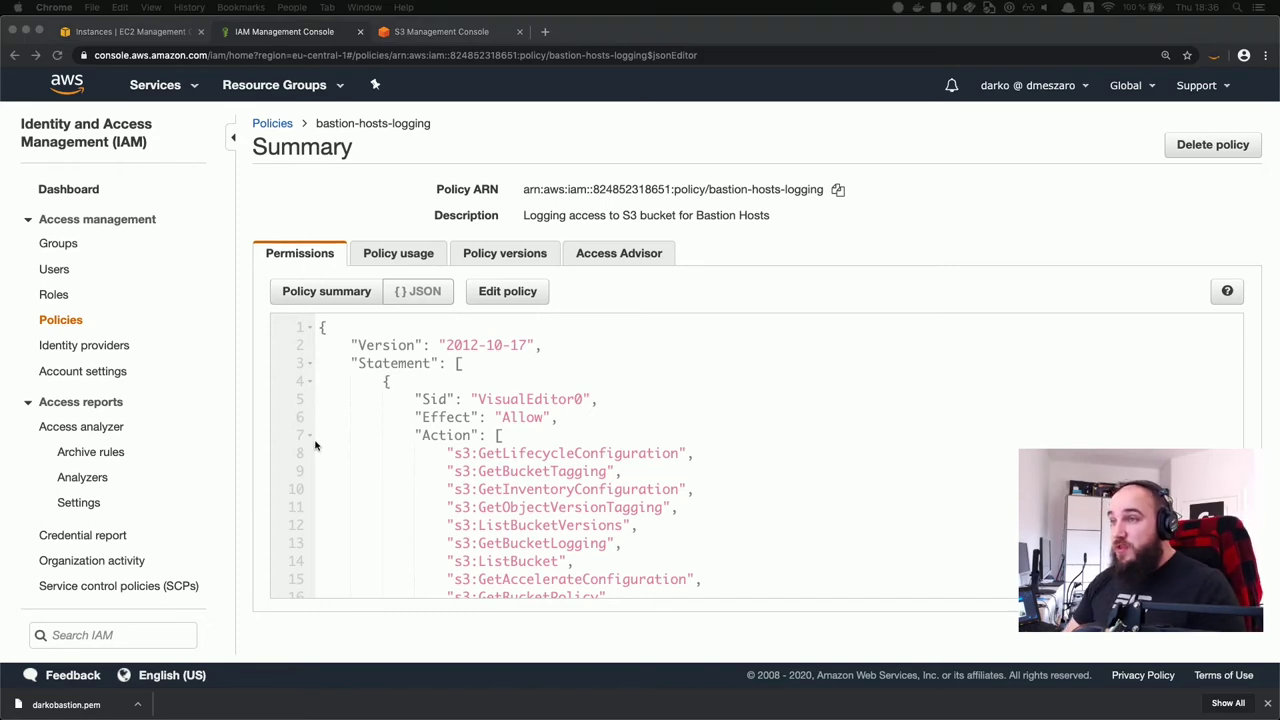
Step: Switch to the bastion's SSH session in iTerm2 and clear the terminal
key("super+Tab")
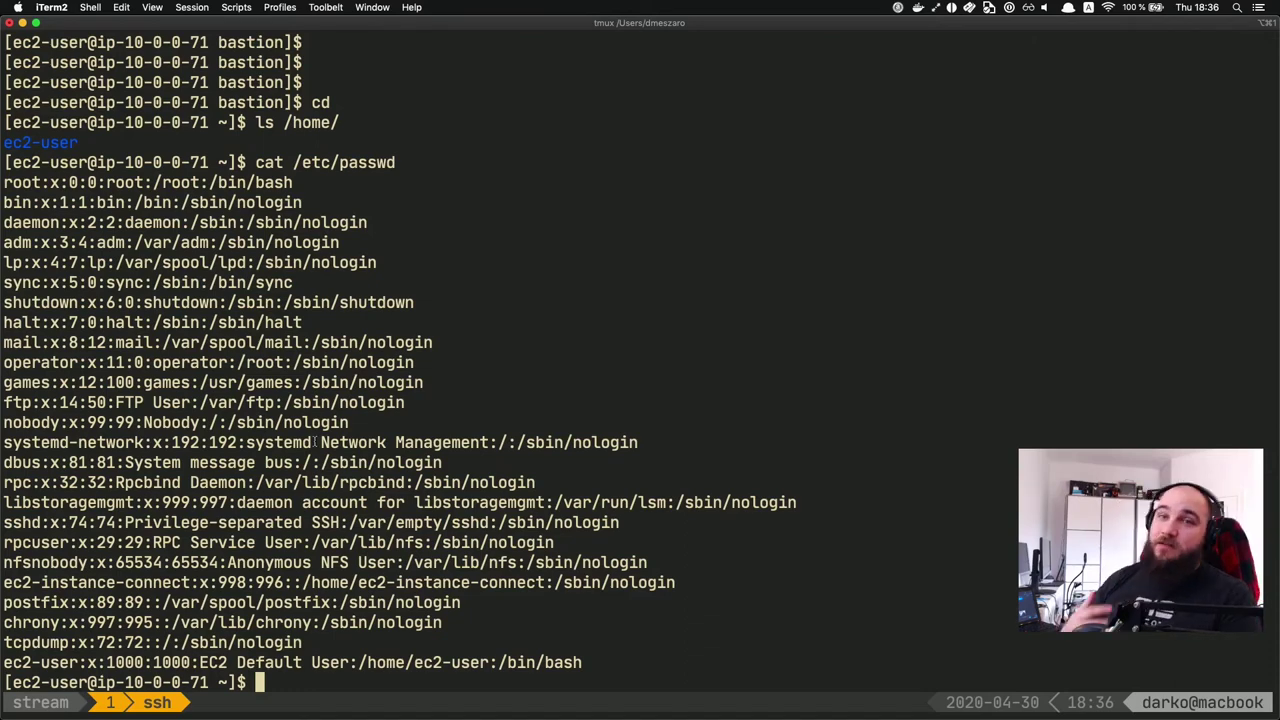
key("Return")
key("Return")
key("Return")
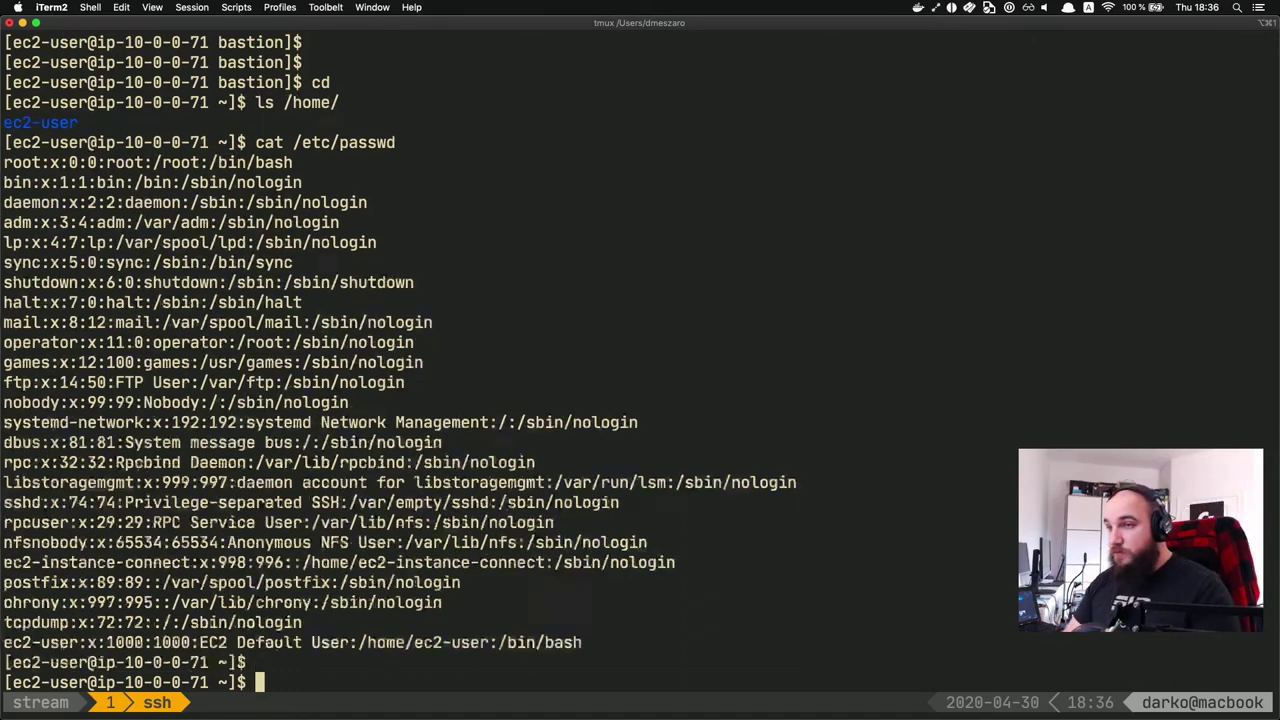
type("clear")
key("Return")
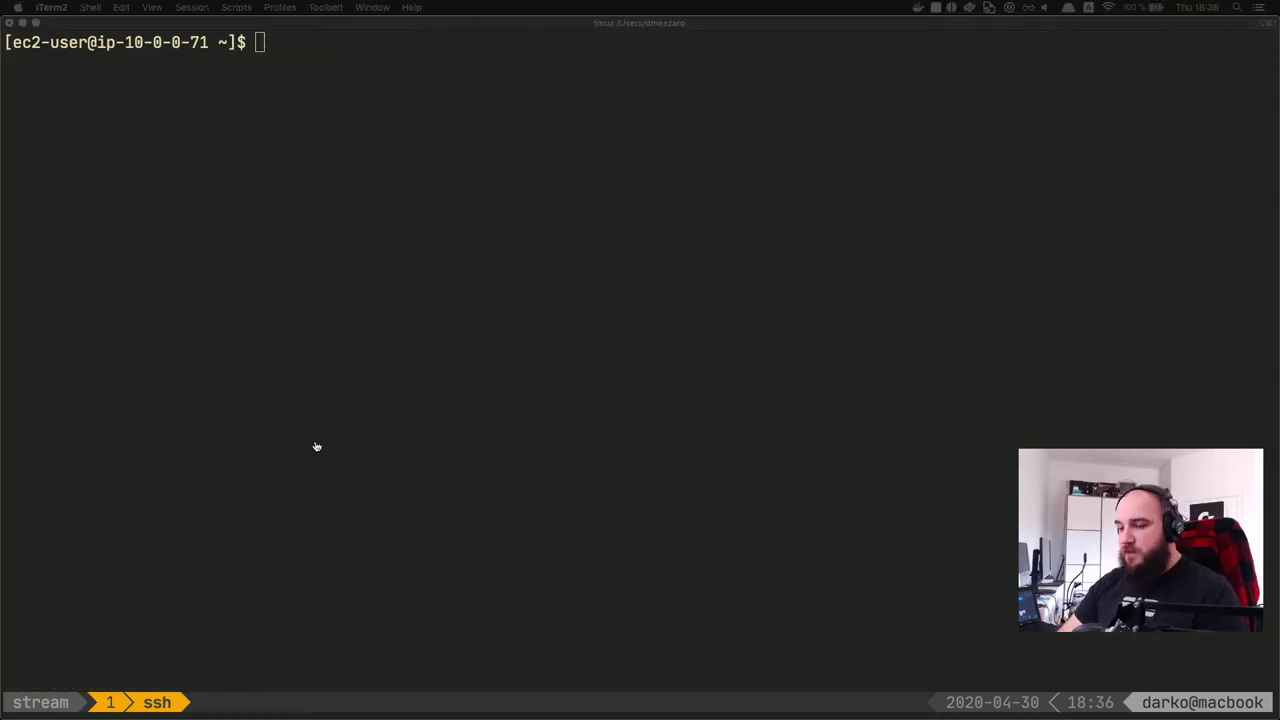
Step: Switch back to Chrome and check the stream-logging folder in the S3 console
key("super+Tab")
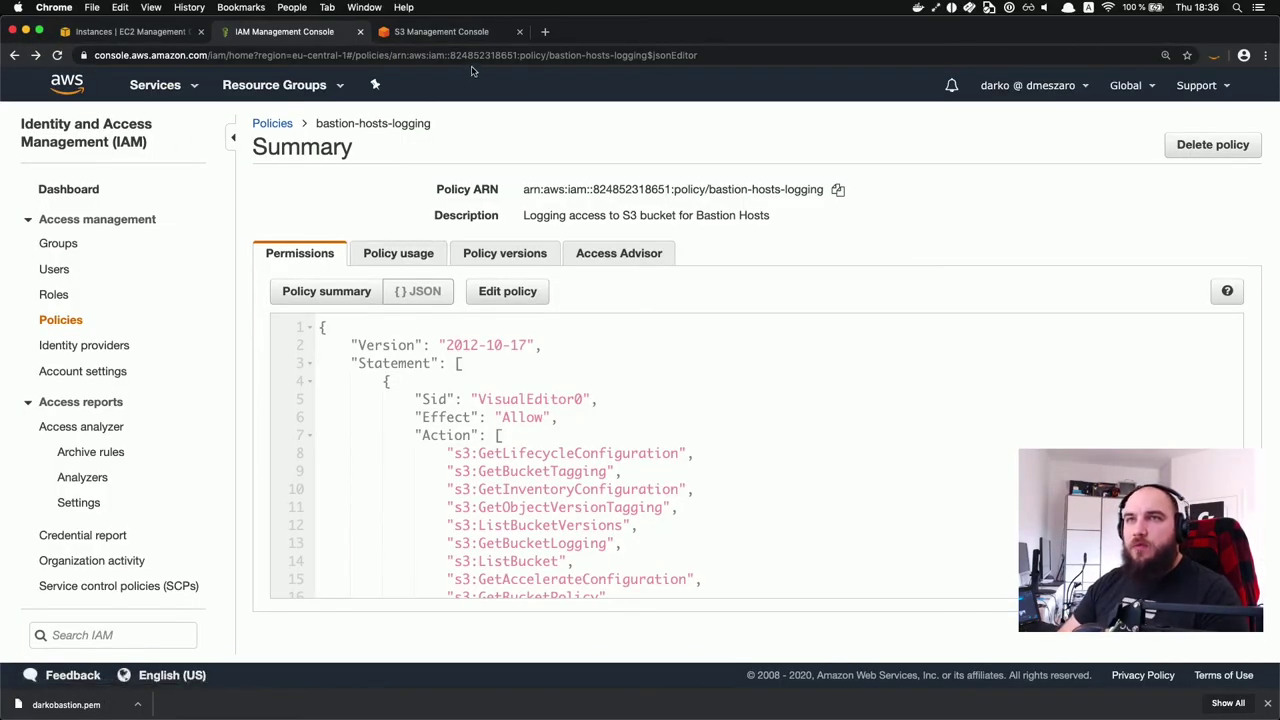
left_click(464, 36)
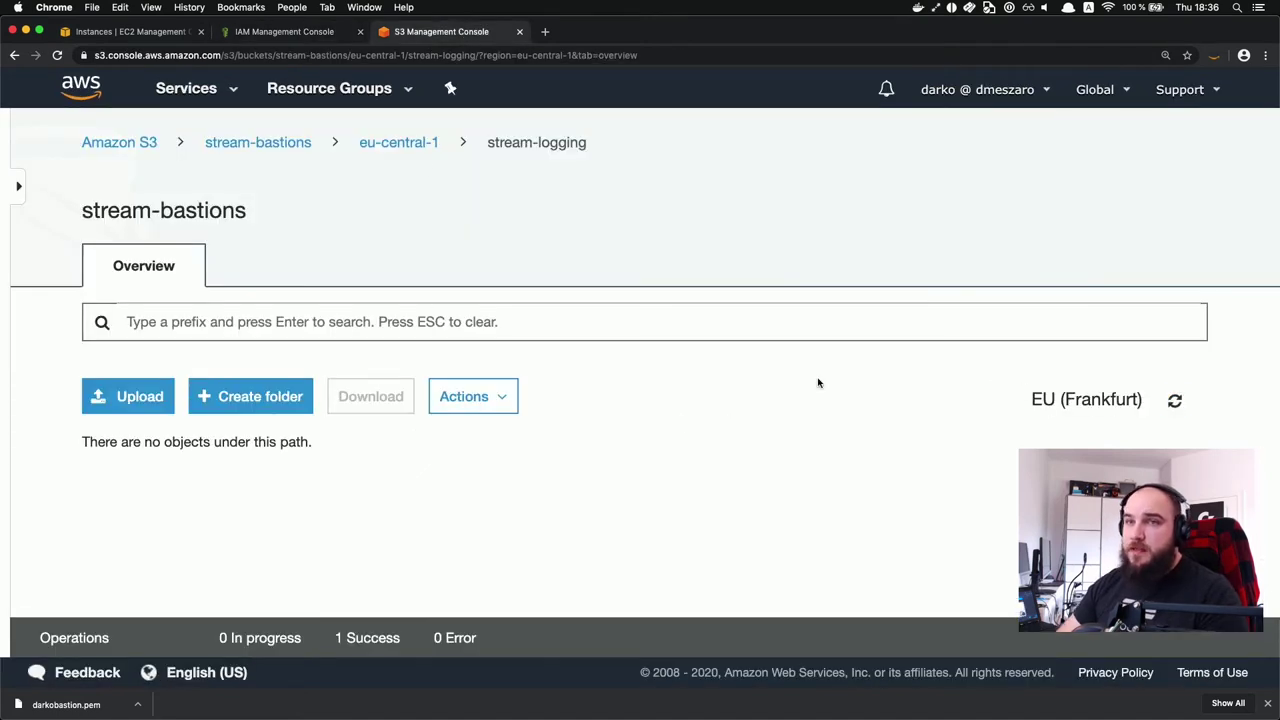
scroll(653, 435, "down", 2)
scroll(653, 435, "up", 2)
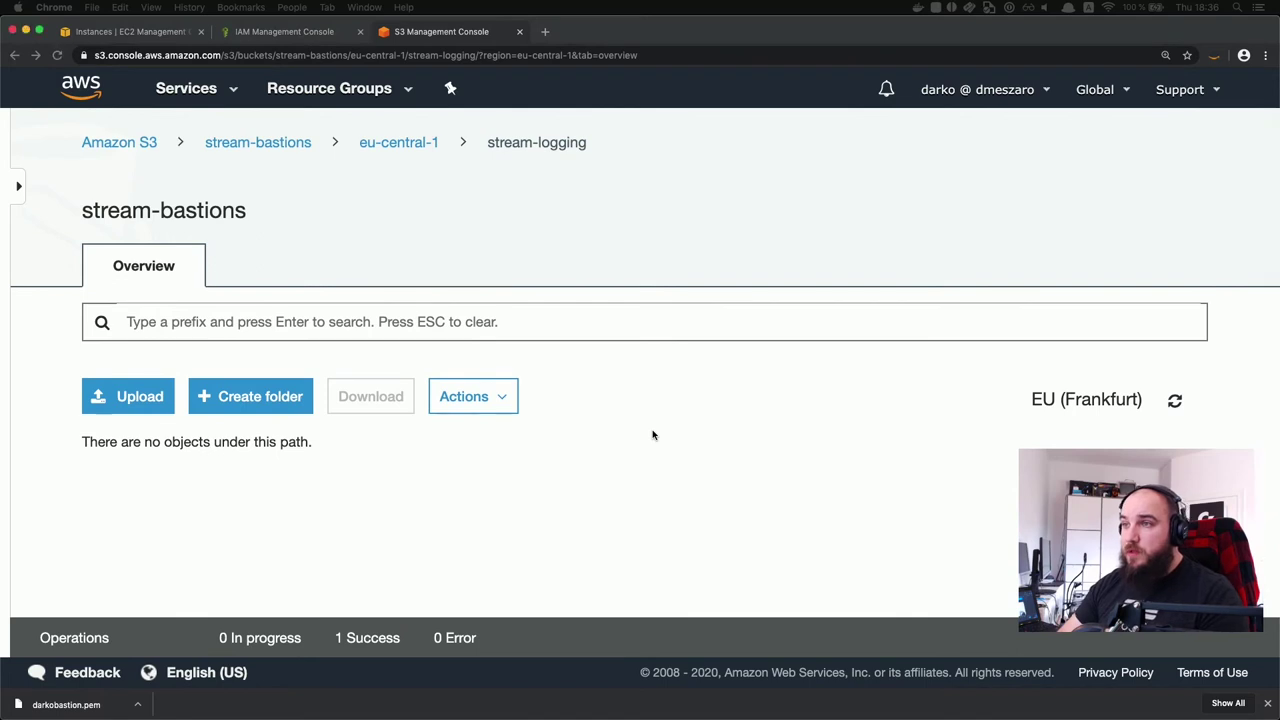
Step: Return to the iTerm2 session, become root with "sudo su" and change to root's home directory
key("super+Tab")
key("Return")
key("Return")
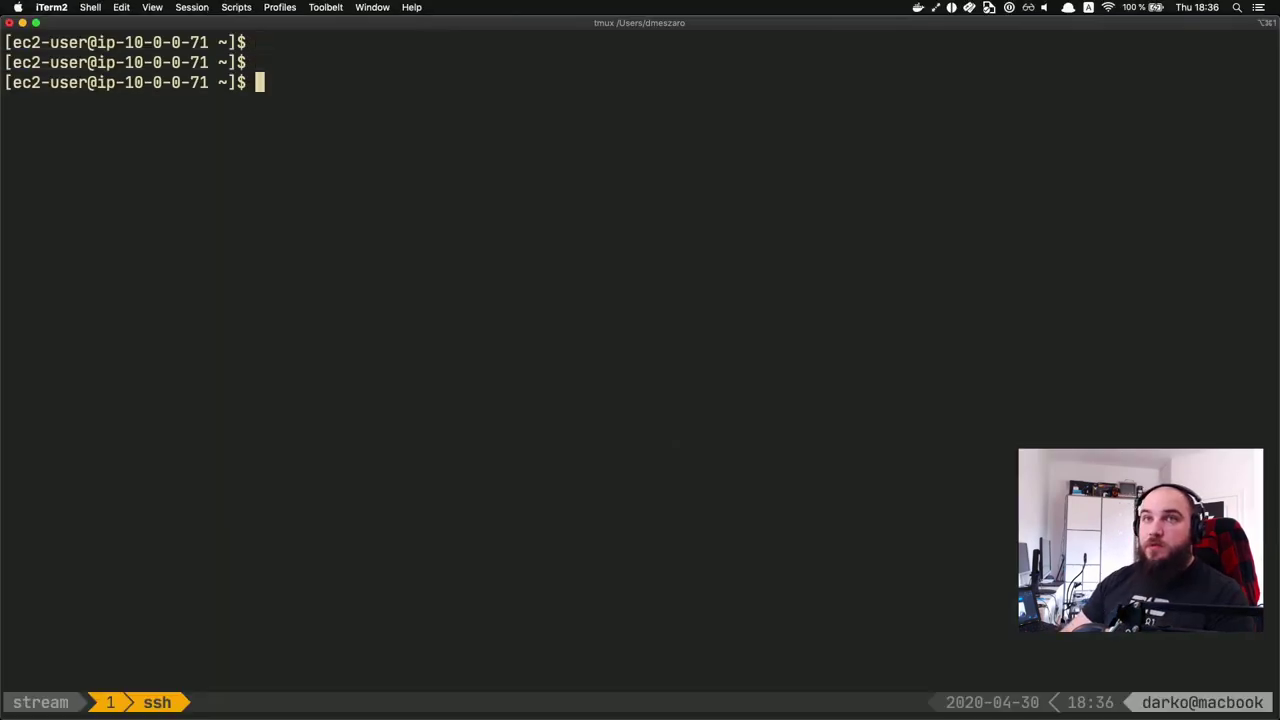
key("Return")
type("sudo su")
key("Return")
key("Return")
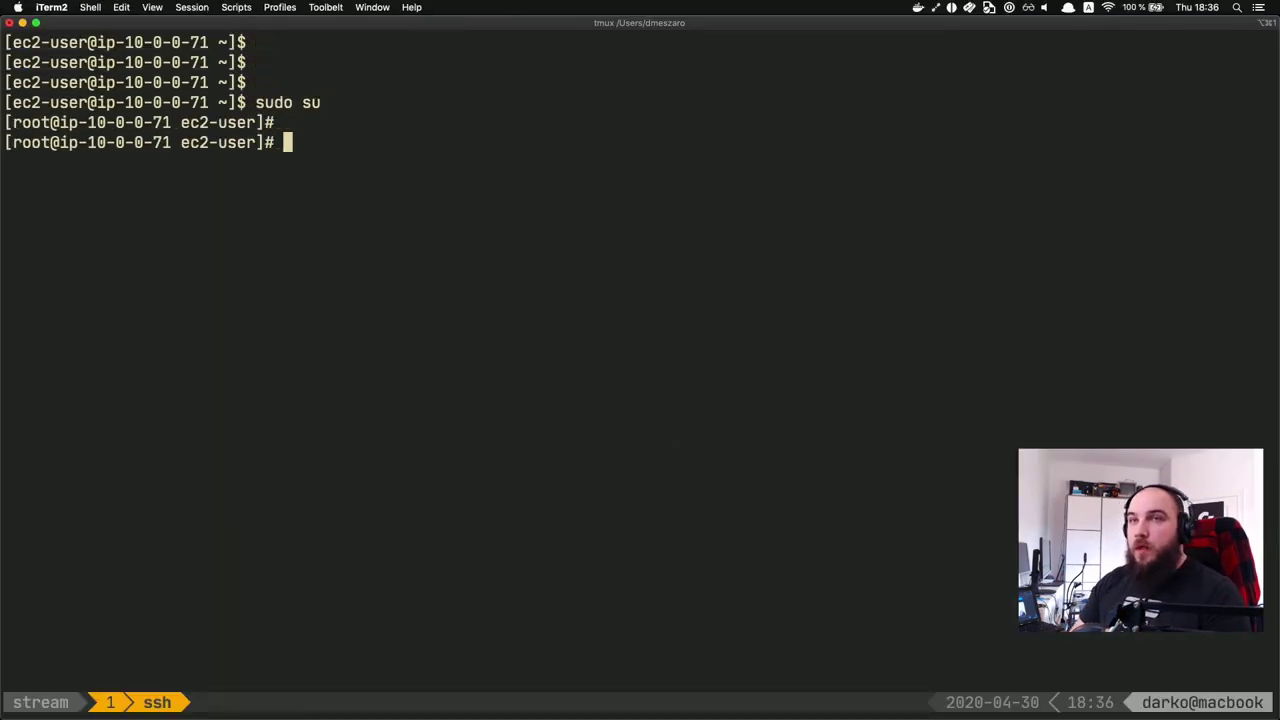
key("Return")
key("Return")
type("cd")
key("Return")
Step: Run the /usr/bin/bastion/sync_s3 script manually as root
type(".us")
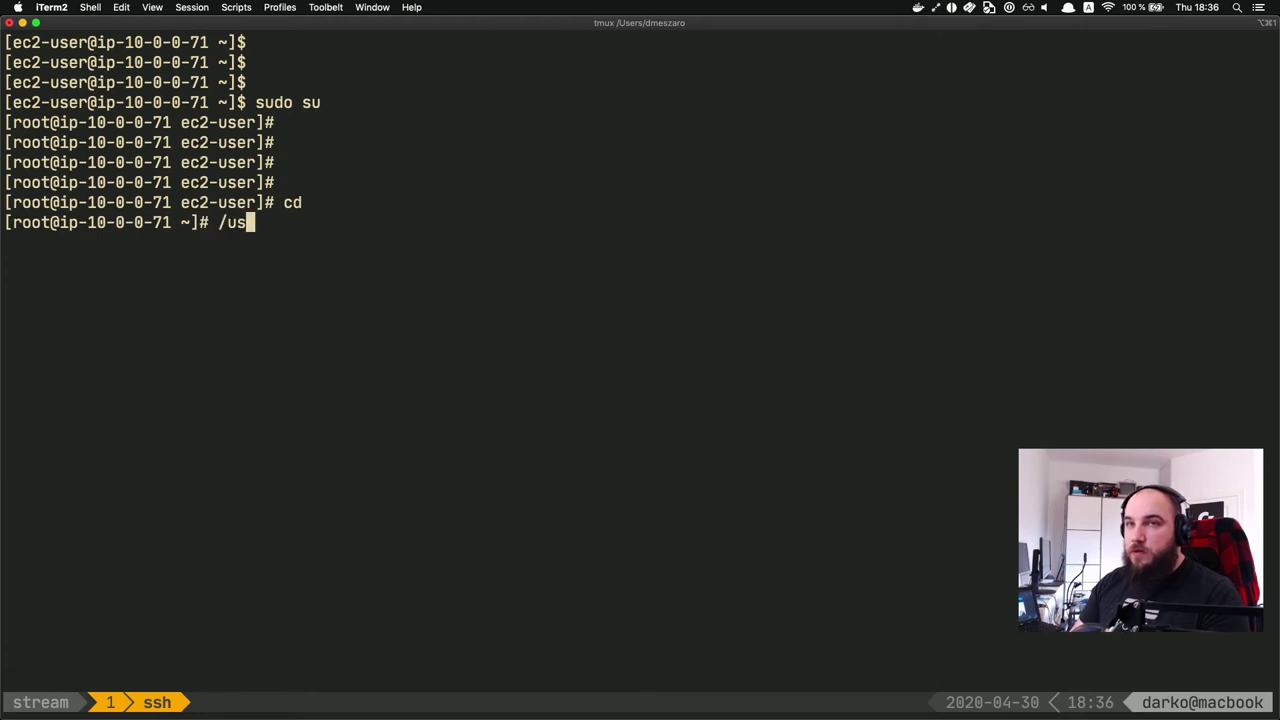
type("b/")
key("BackSpace")
key("BackSpace")
type("r/bn")
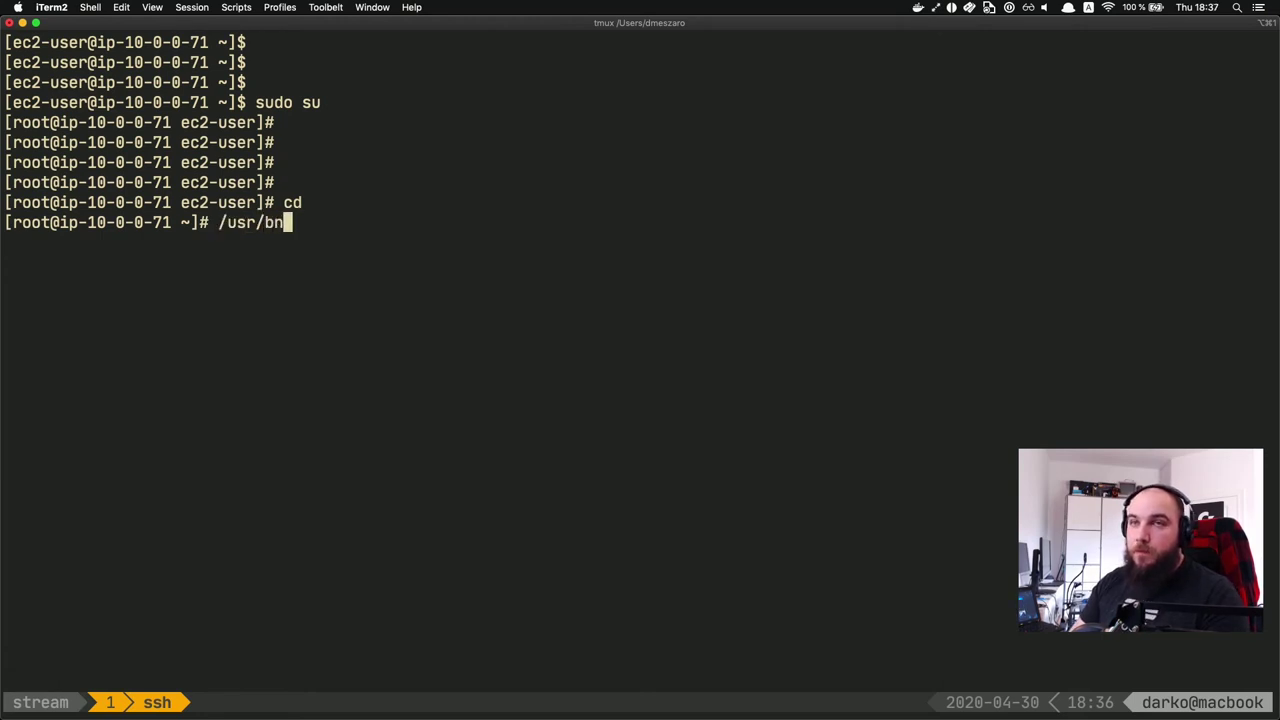
key("BackSpace")
type("in/bastion/")
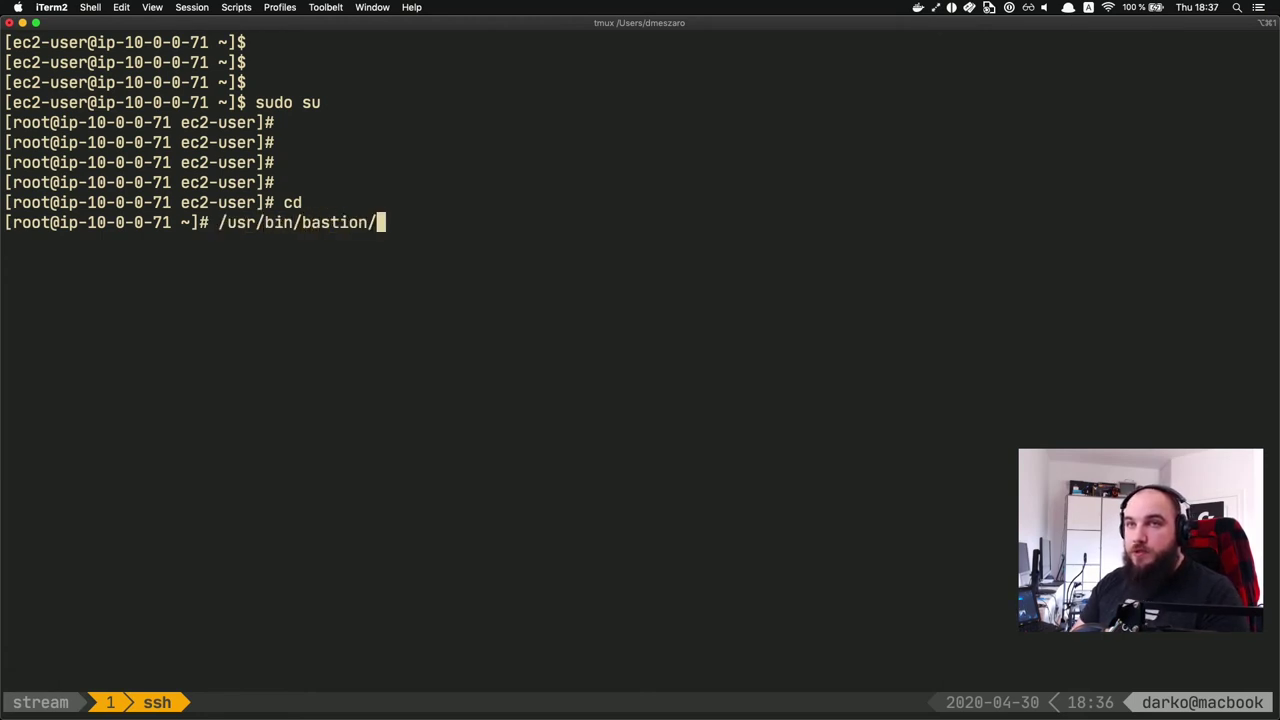
type("s")
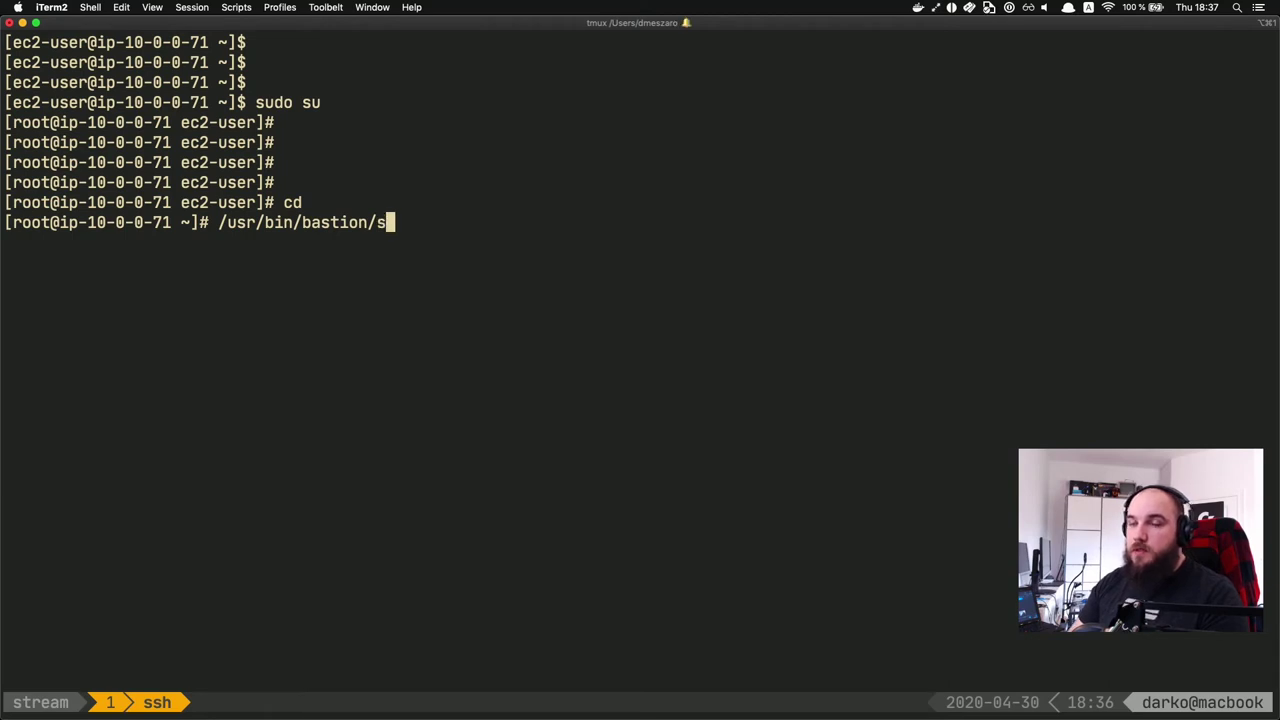
key("BackSpace")
type("sync_")
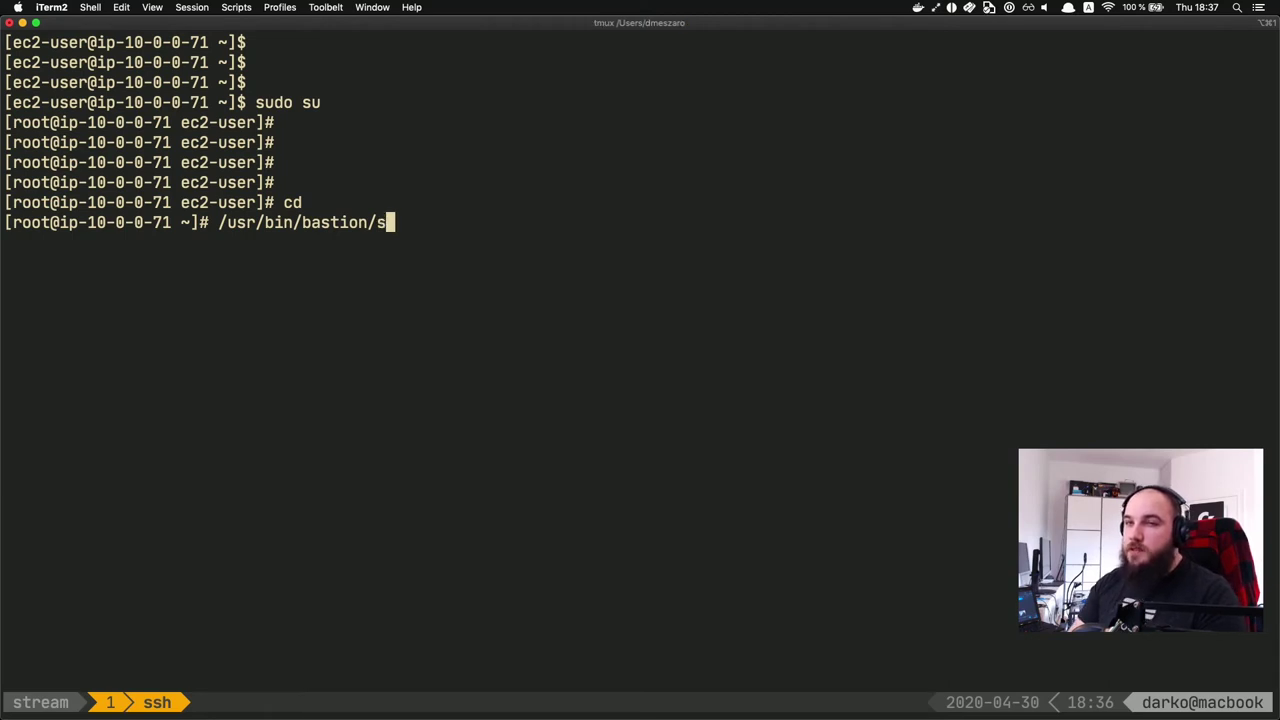
type("3")
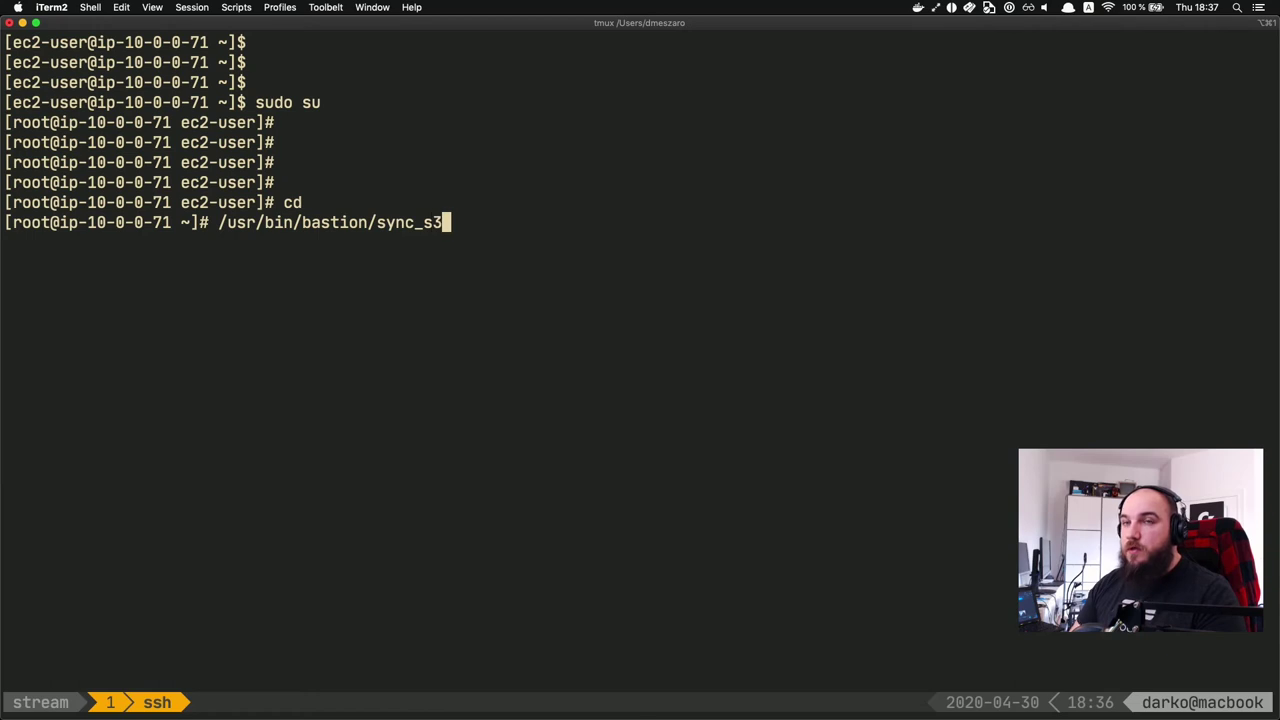
key("Return")
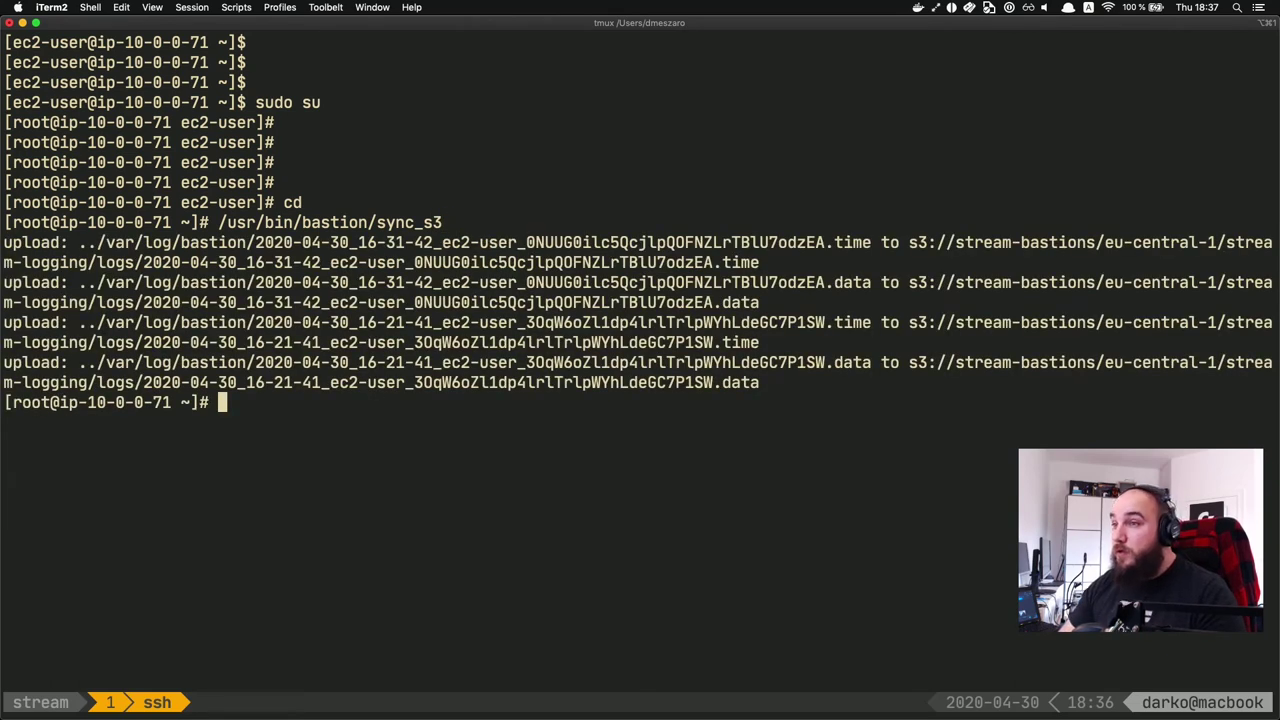
Step: Switch to the S3 console in Chrome, refresh the stream-logging folder and open its logs folder
key("super+Tab")
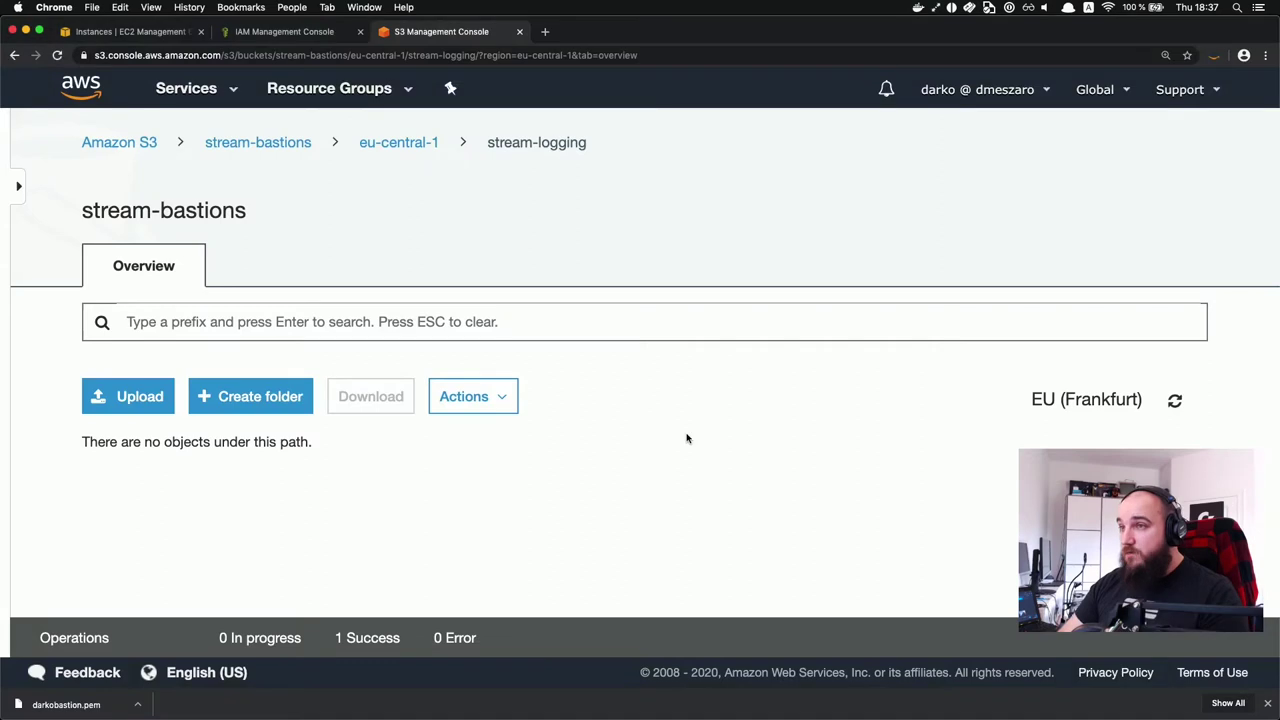
left_click(1175, 400)
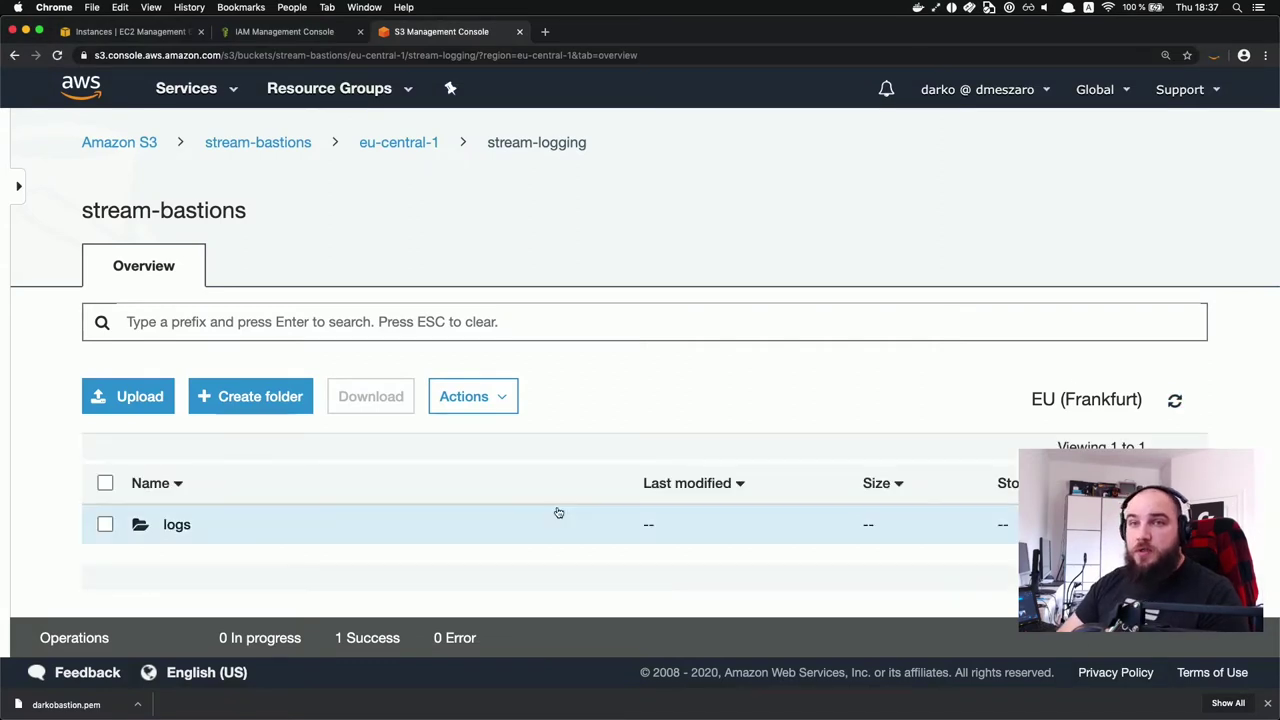
left_click(180, 523)
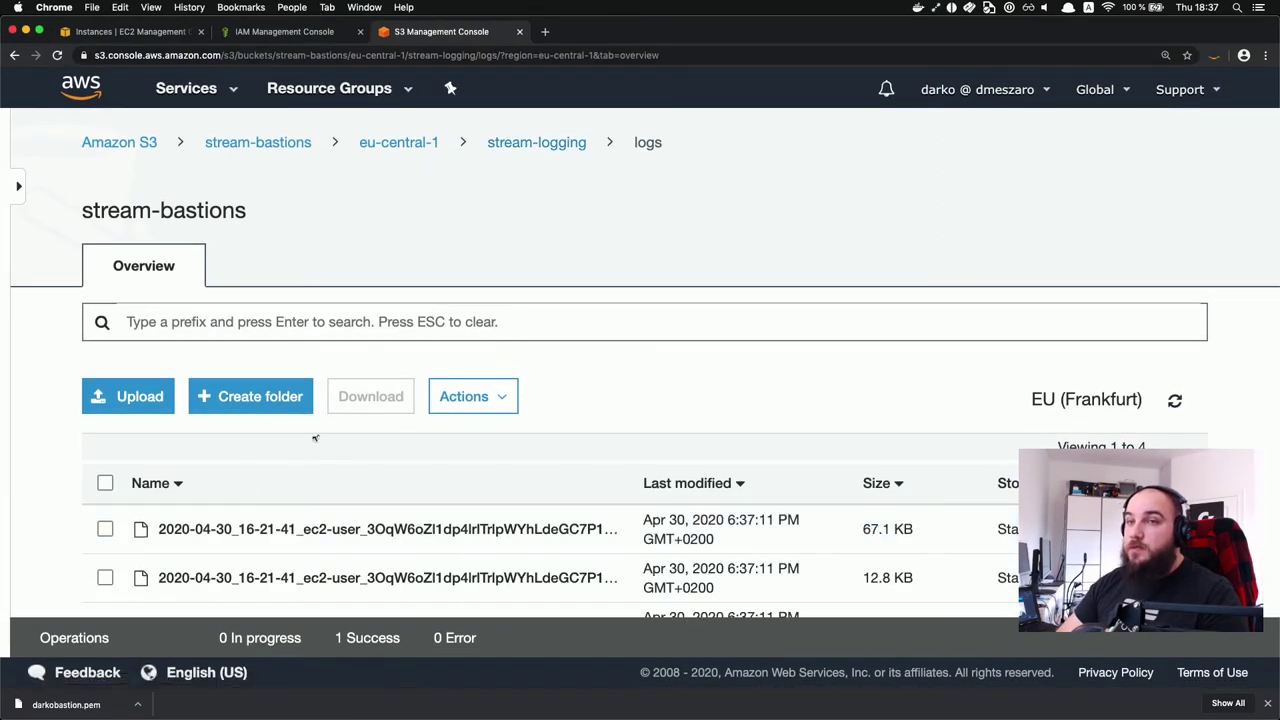
Step: Examine the session log files listed in the logs folder of the stream-bastions bucket
scroll(319, 438, "down", 3)
scroll(319, 438, "up", 2)
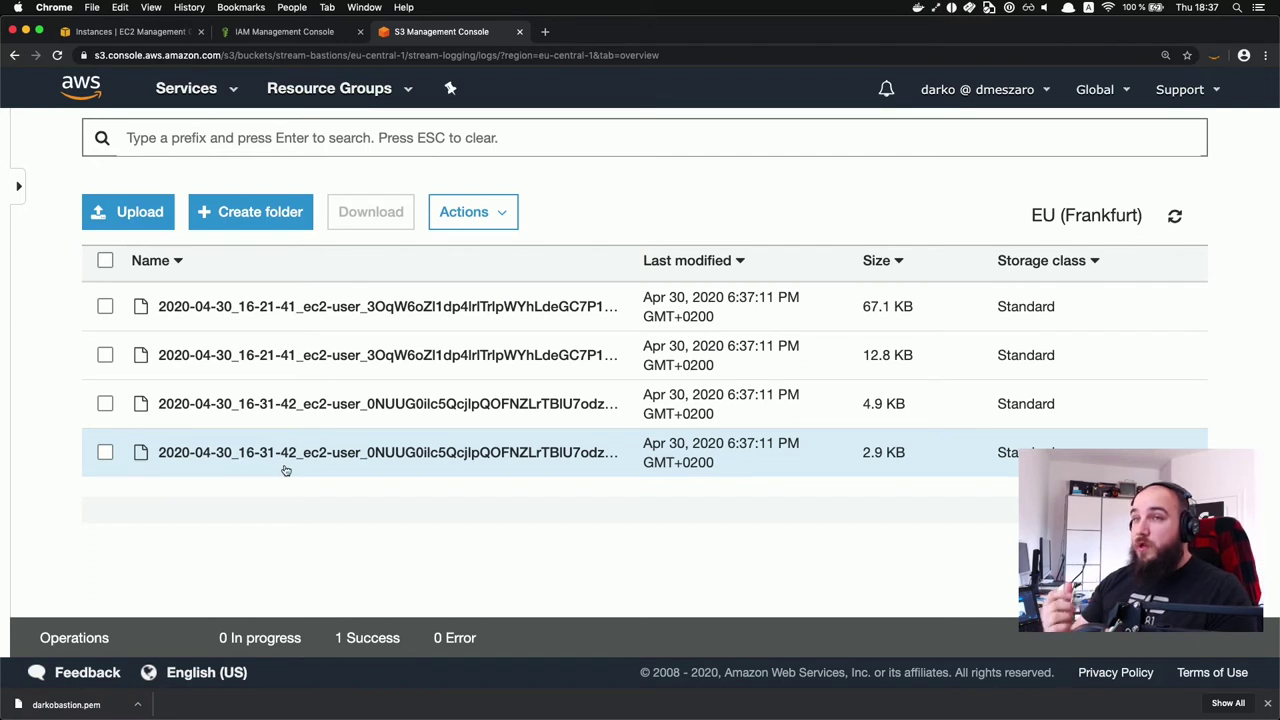
scroll(286, 470, "up", 1)
scroll(286, 470, "down", 1)
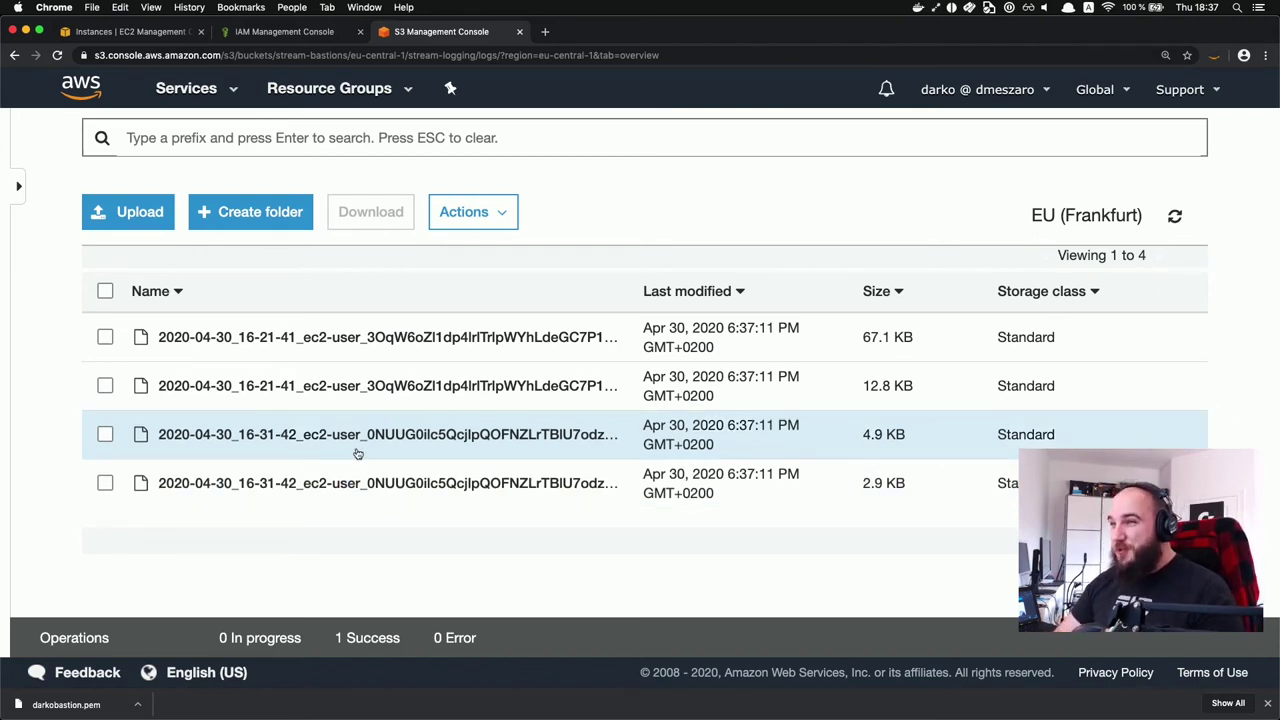
scroll(357, 453, "up", 1)
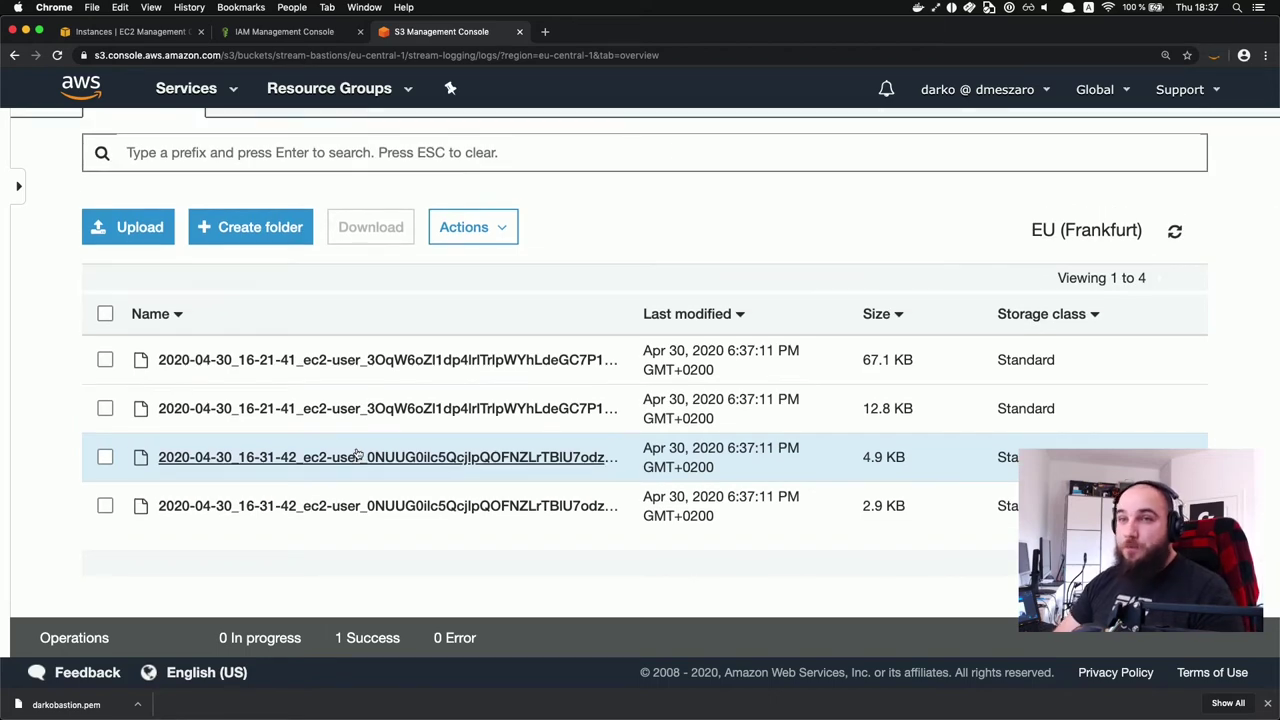
Step: Switch to iTerm2, exit the root shell and close the SSH connection to the bastion
key("super+Tab")
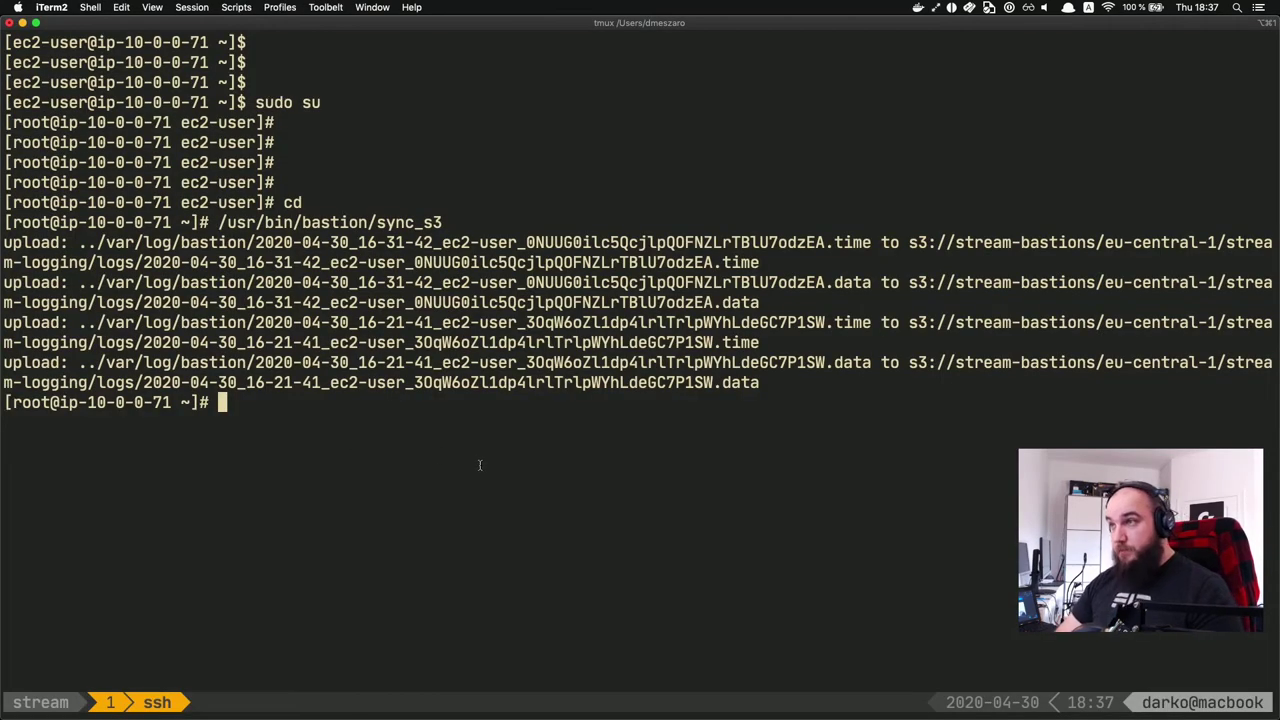
key("Return")
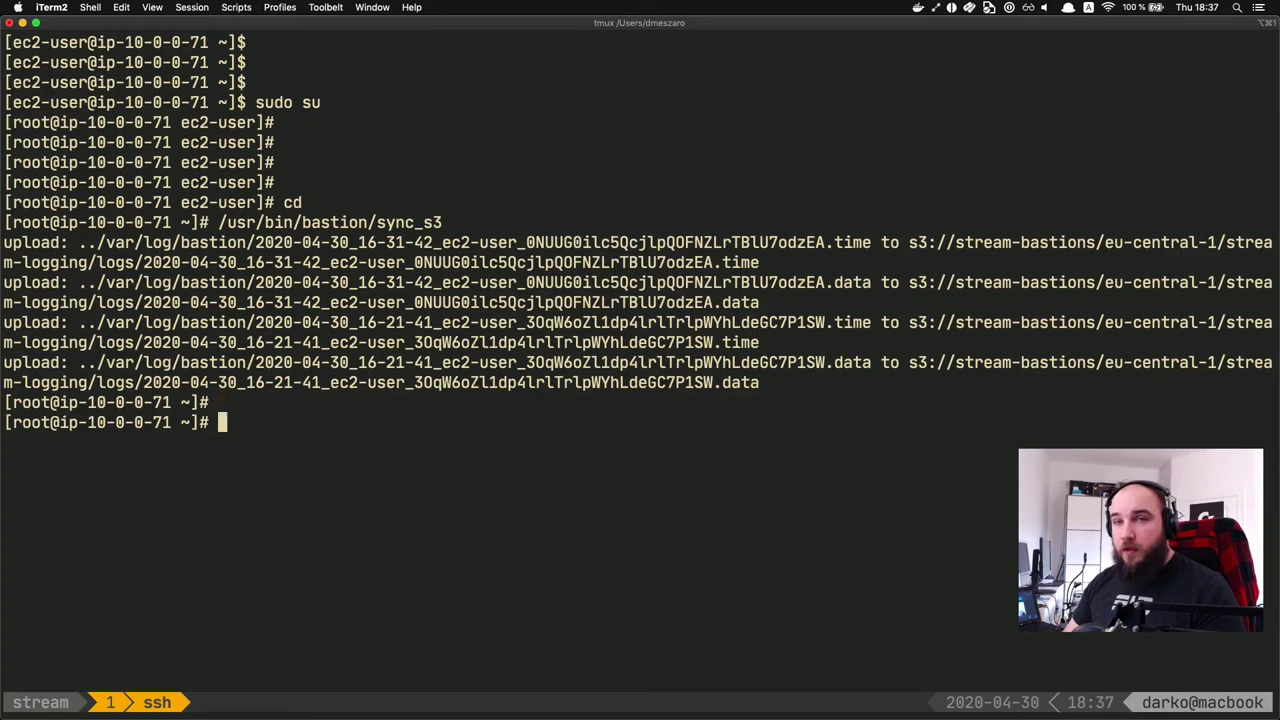
key("Return")
type("exit")
key("Return")
key("Return")
key("Return")
key("Return")
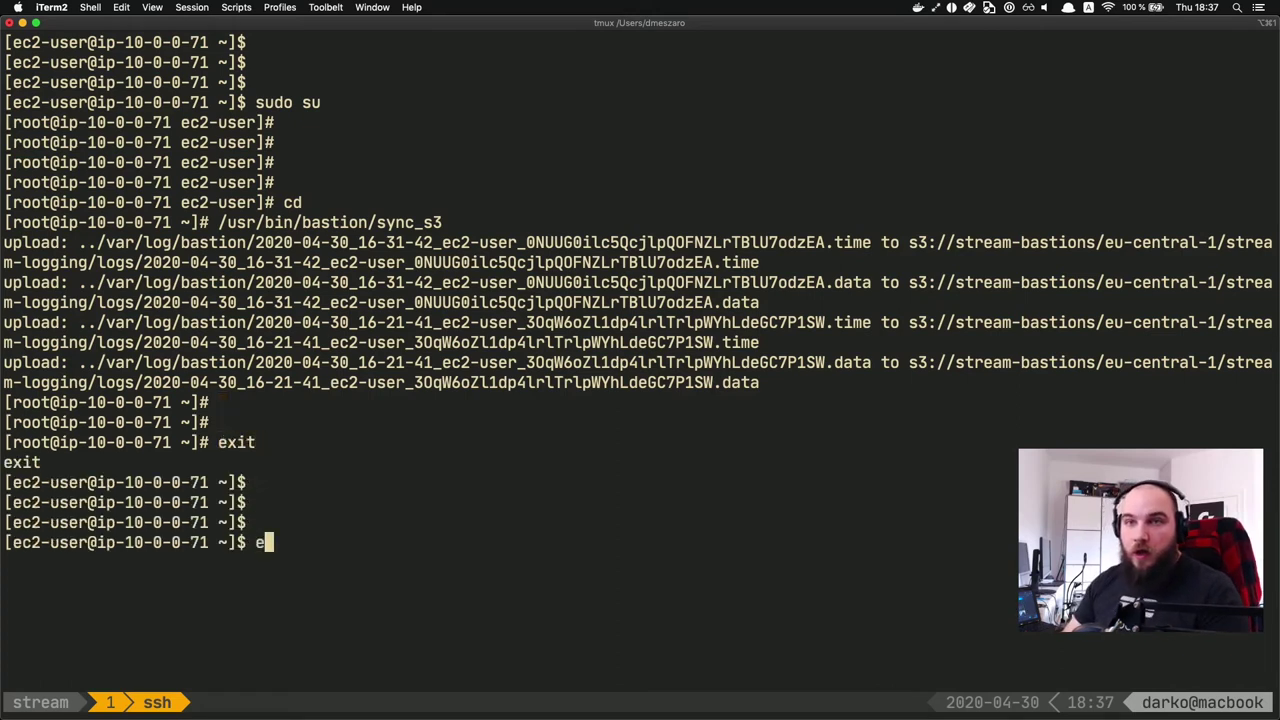
type("exit")
key("Return")
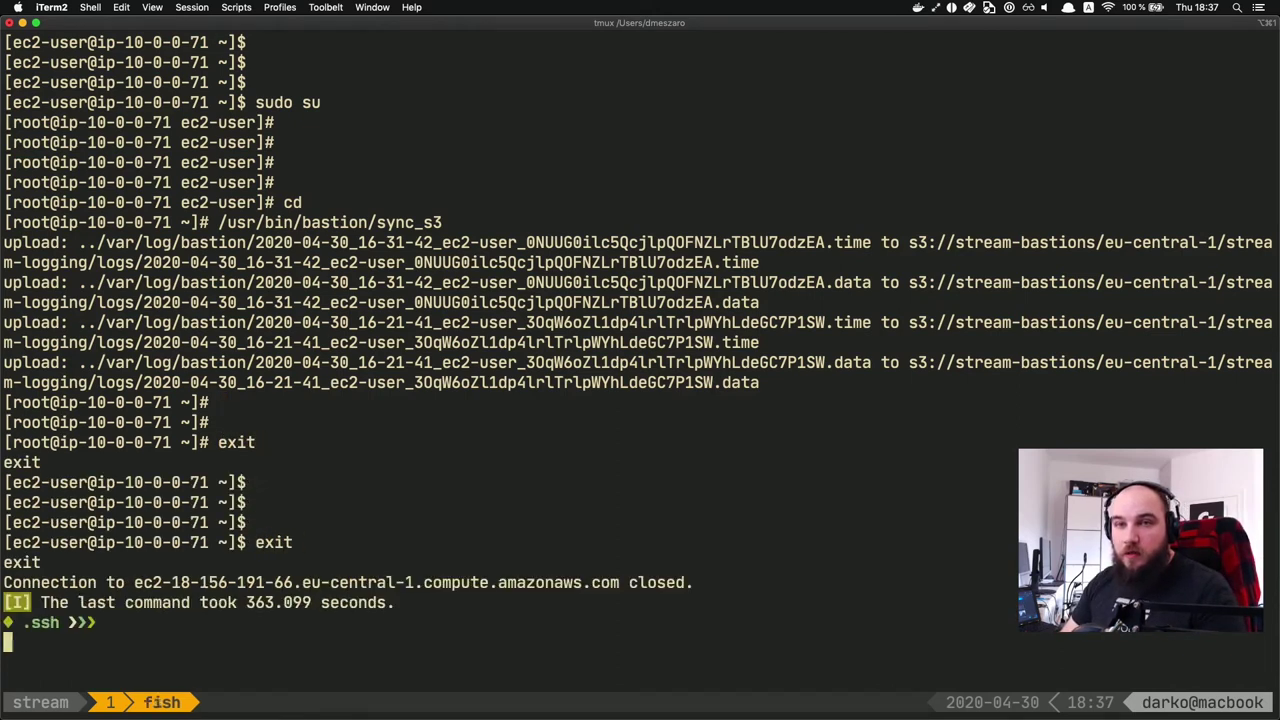
Step: Add the darkobastion.pem key to the local SSH agent with ssh-add
key("Return")
key("Return")
type("ssh >>> ssh-add darko")
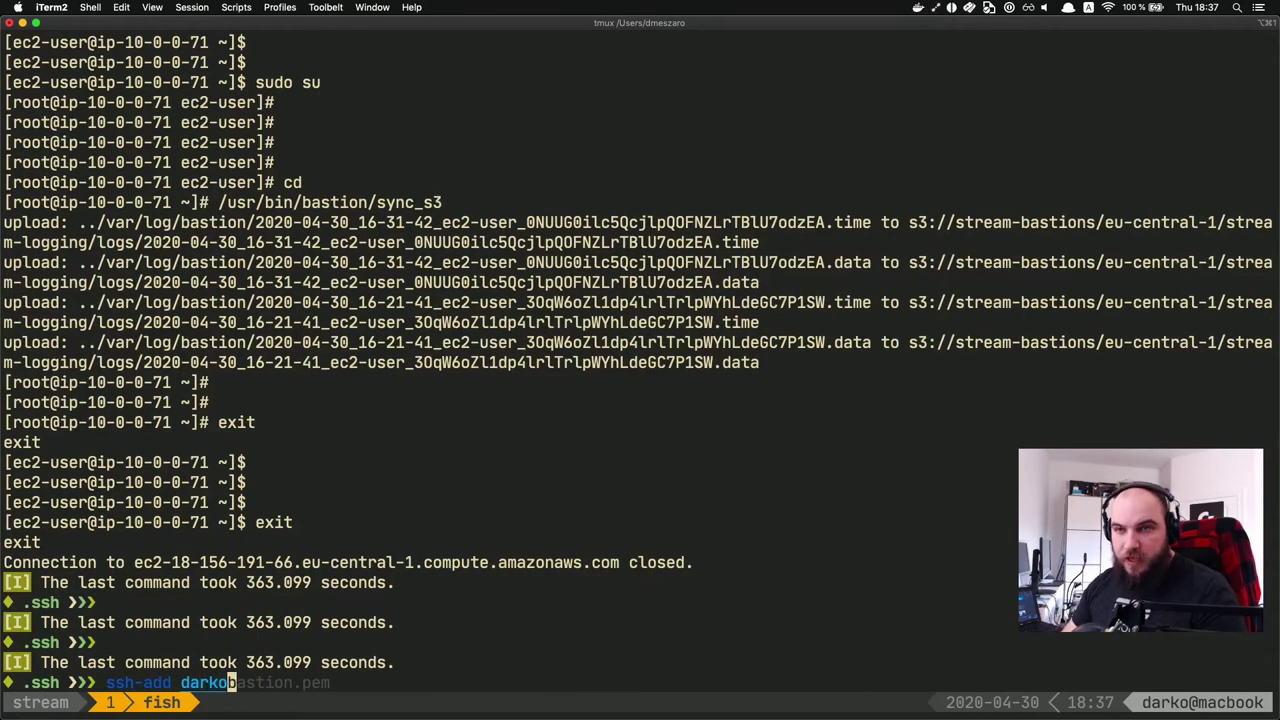
key("Right")
key("Return")
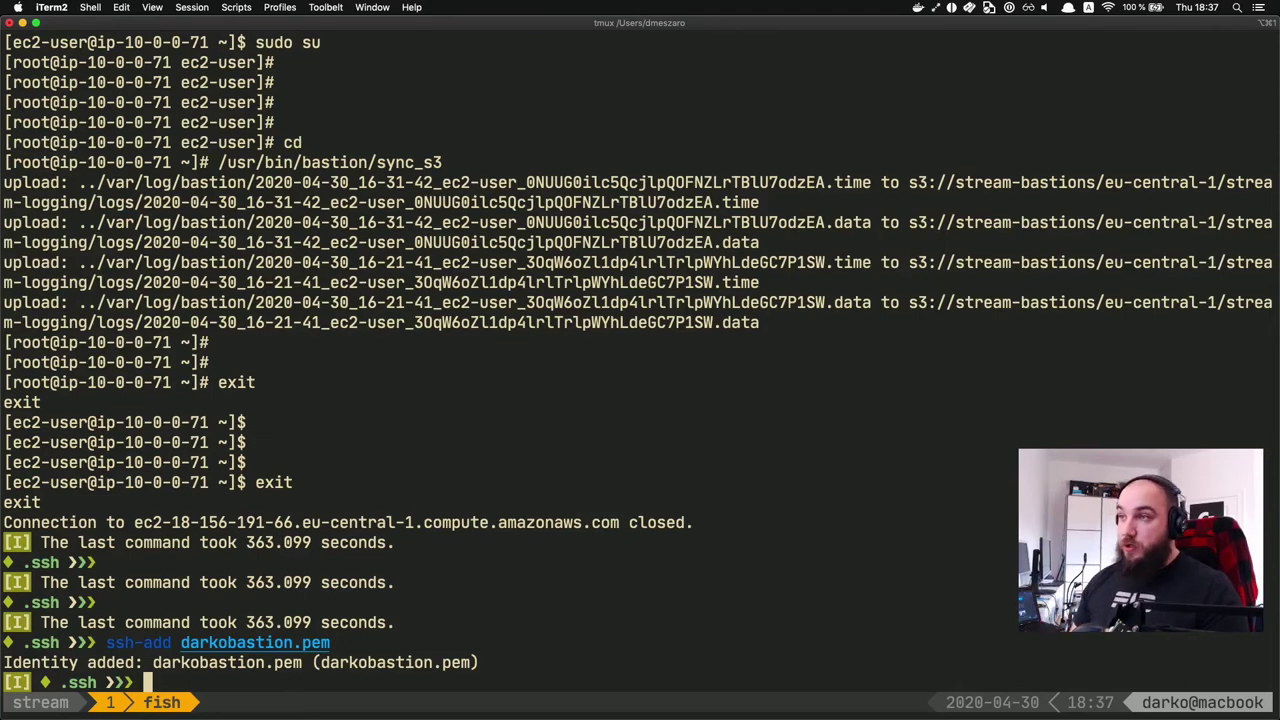
Step: Reconnect to the bastion as ec2-user at ec2-18-156-191-66.eu-central-1.compute.amazonaws.com over SSH, using the bastion-hosts.pem key
key("Return")
key("Return")
key("Return")
key("Return")
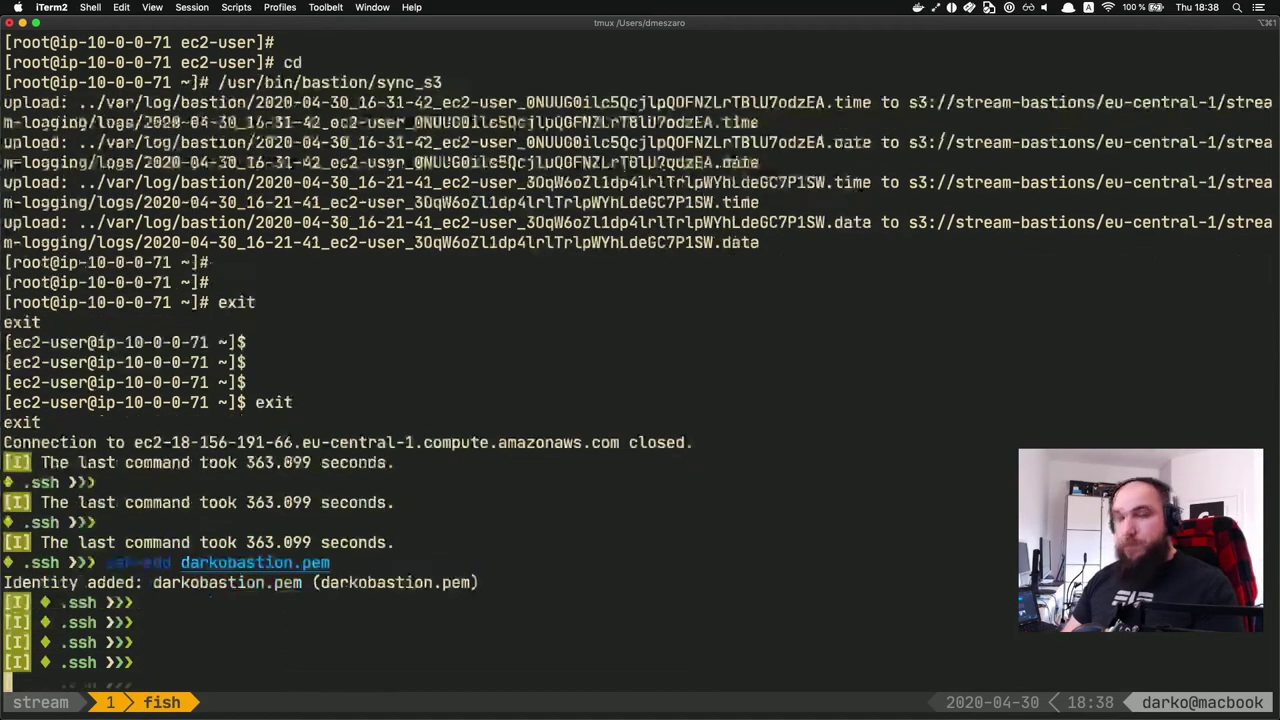
type("ssh")
key("Right")
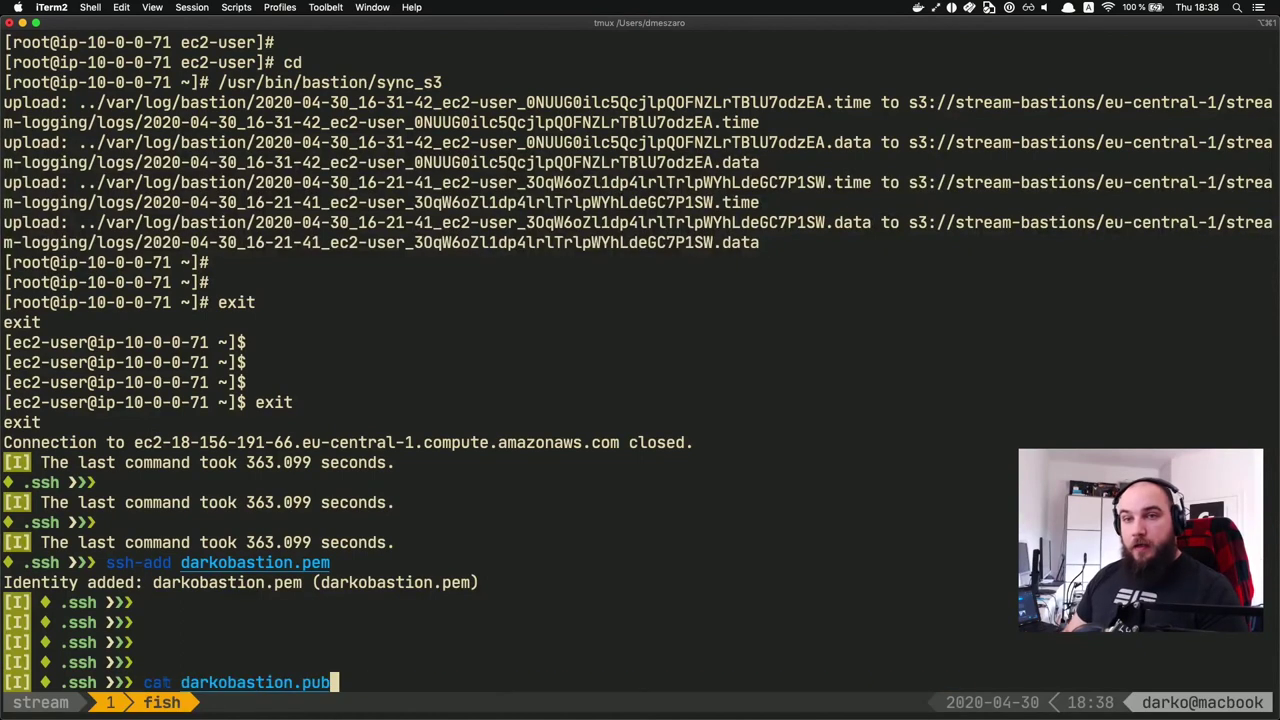
key("Return")
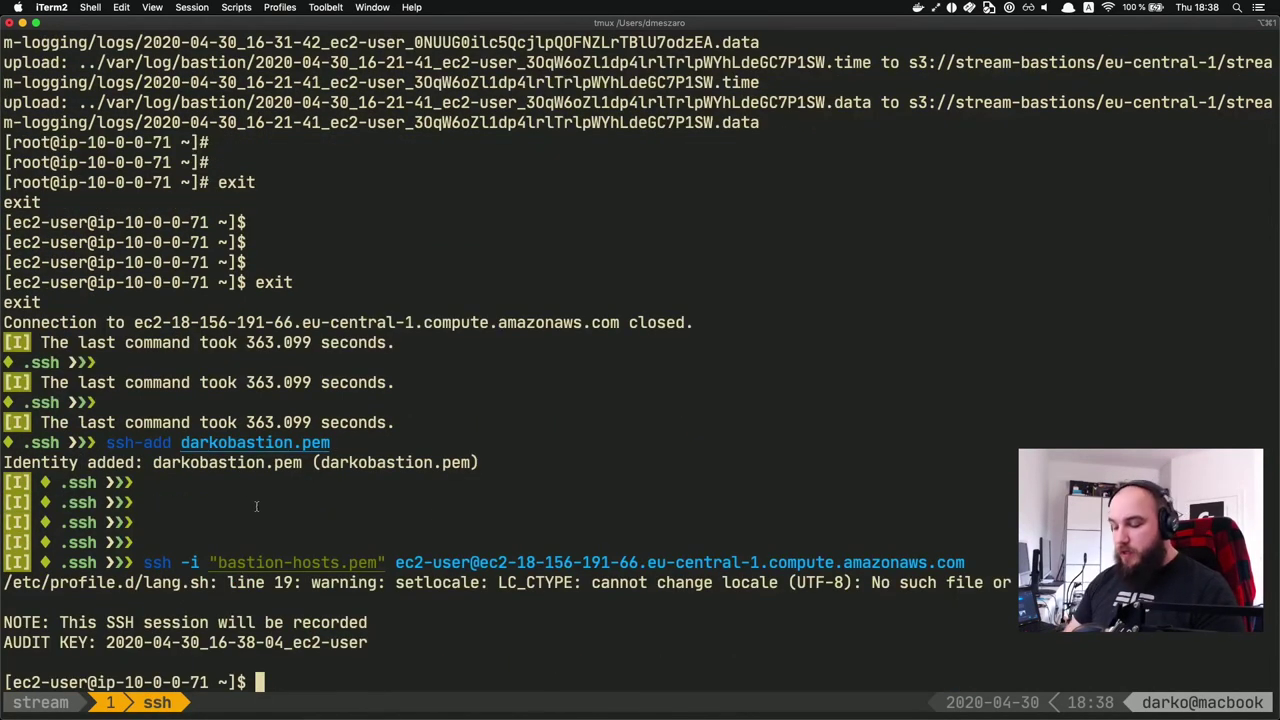
Step: Print /etc/passwd on the bastion to check which user accounts exist
type("cat /")
key("BackSpace")
key("BackSpace")
key("BackSpace")
key("BackSpace")
key("BackSpace")
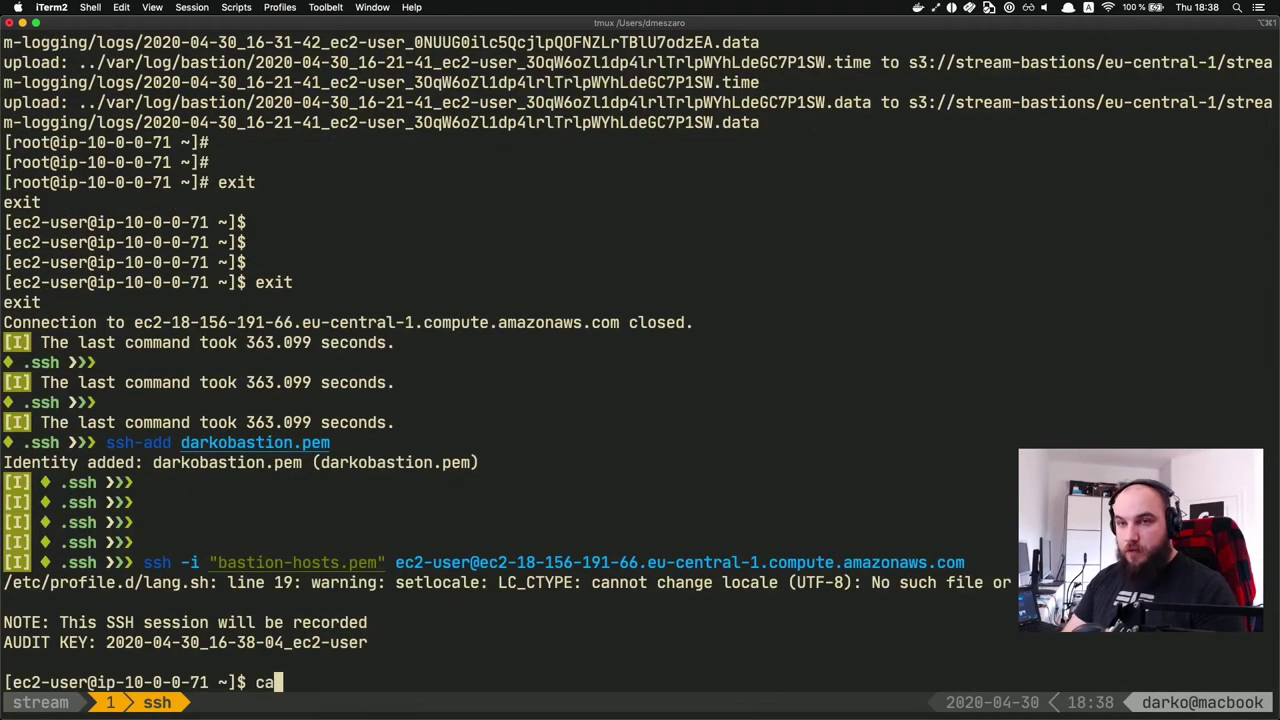
type("l")
key("BackSpace")
type("cat /etc/")
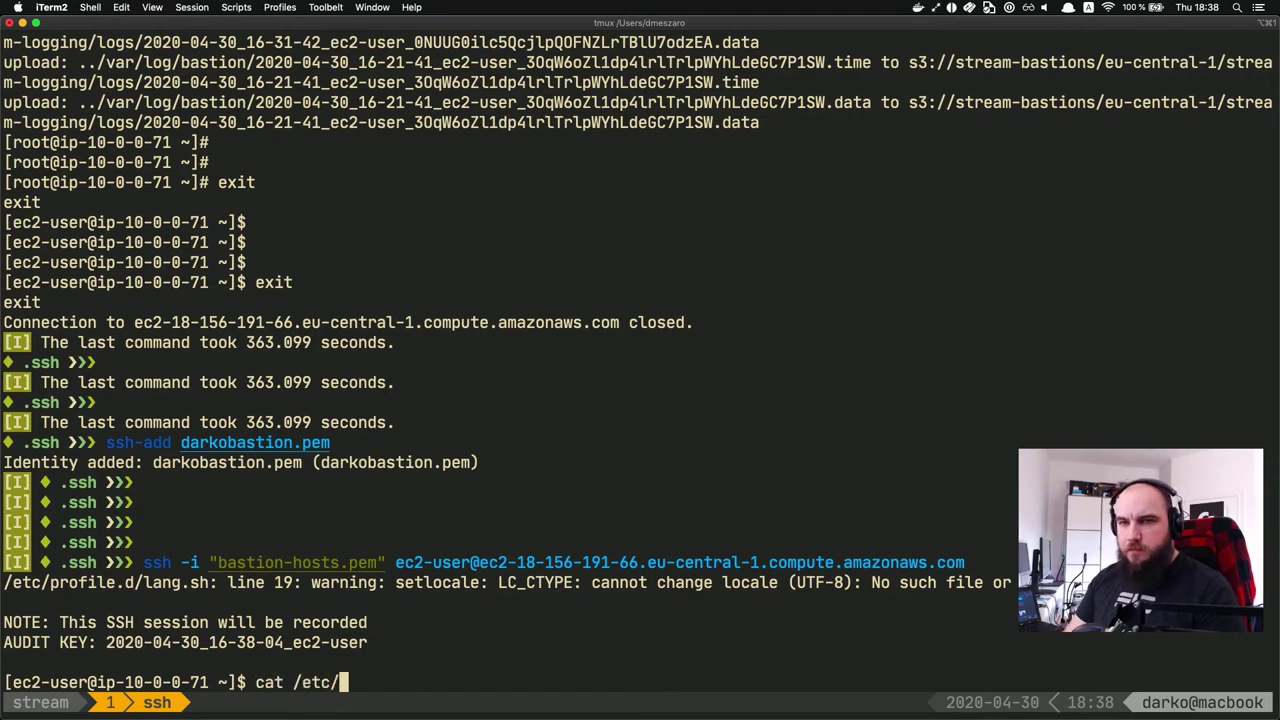
type("passwd")
key("Return")
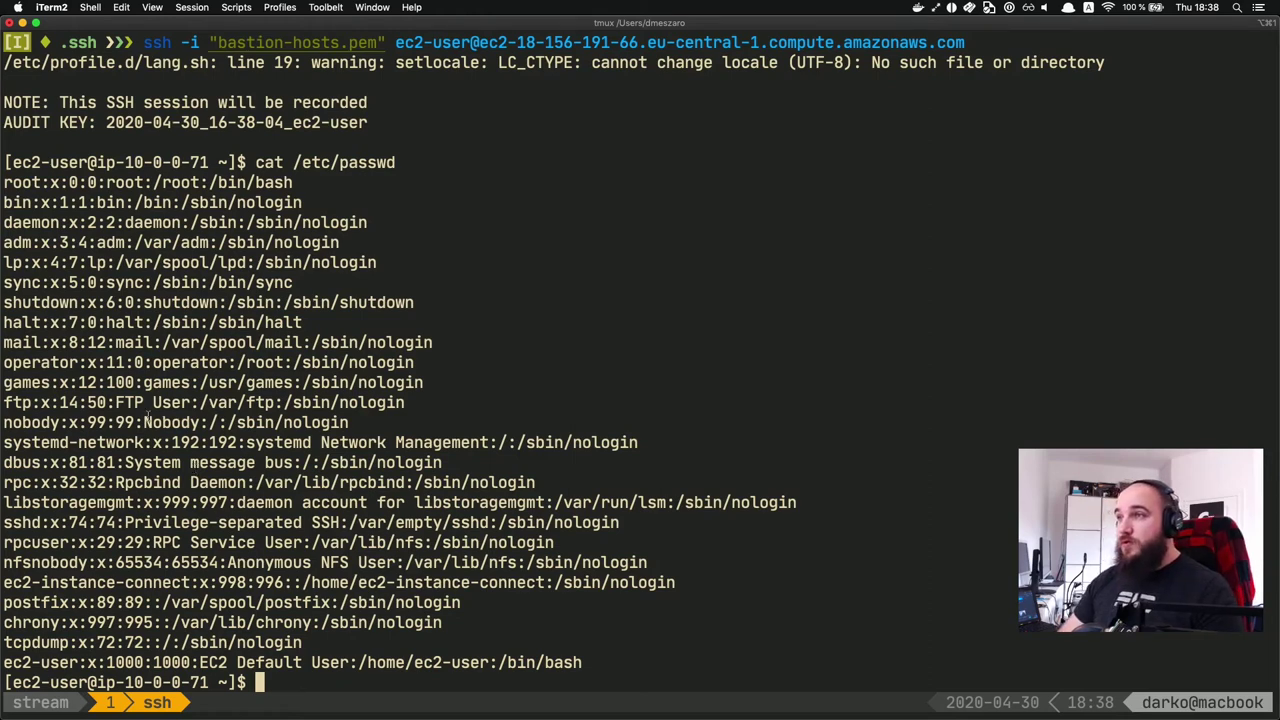
Step: Become root with "sudo su" and change to root's home directory
type("sudo ")
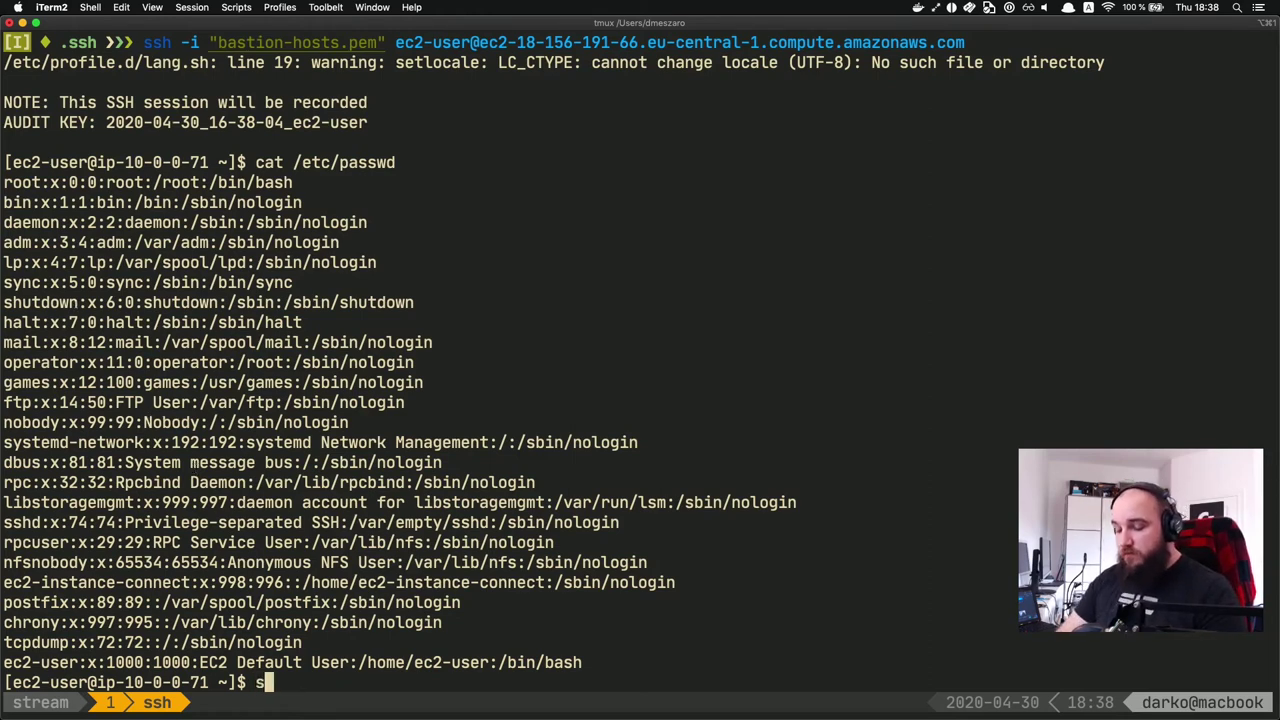
type("sudo sy")
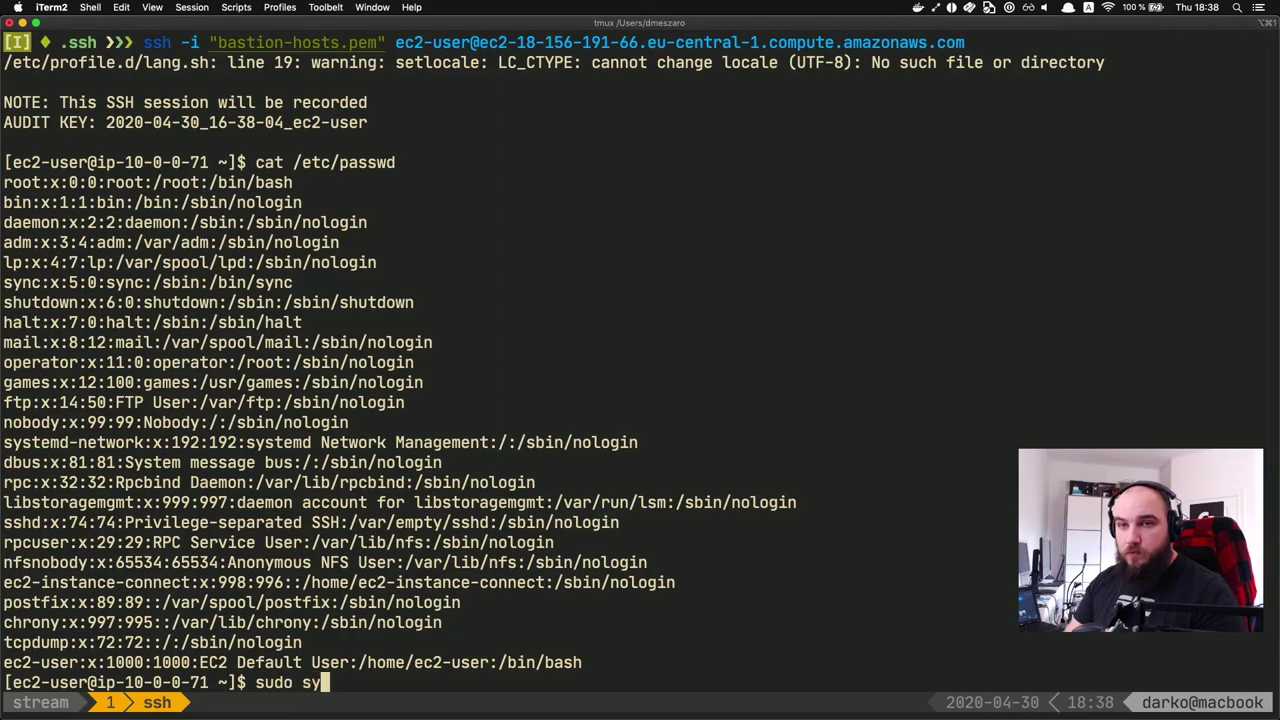
key("Return")
key("Return")
key("Return")
type("cd")
key("Return")
Step: Run the /usr/bin/bastion/sync_users script manually as root
type("/")
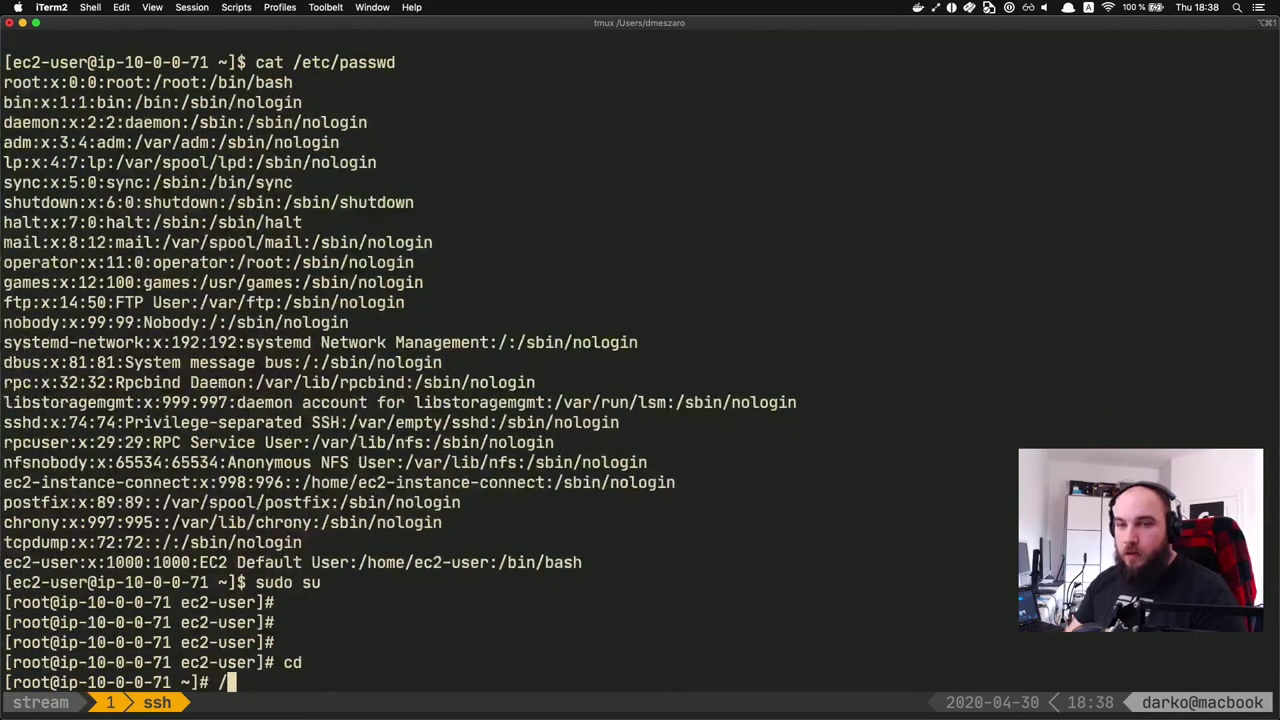
type("usr/bin/bast")
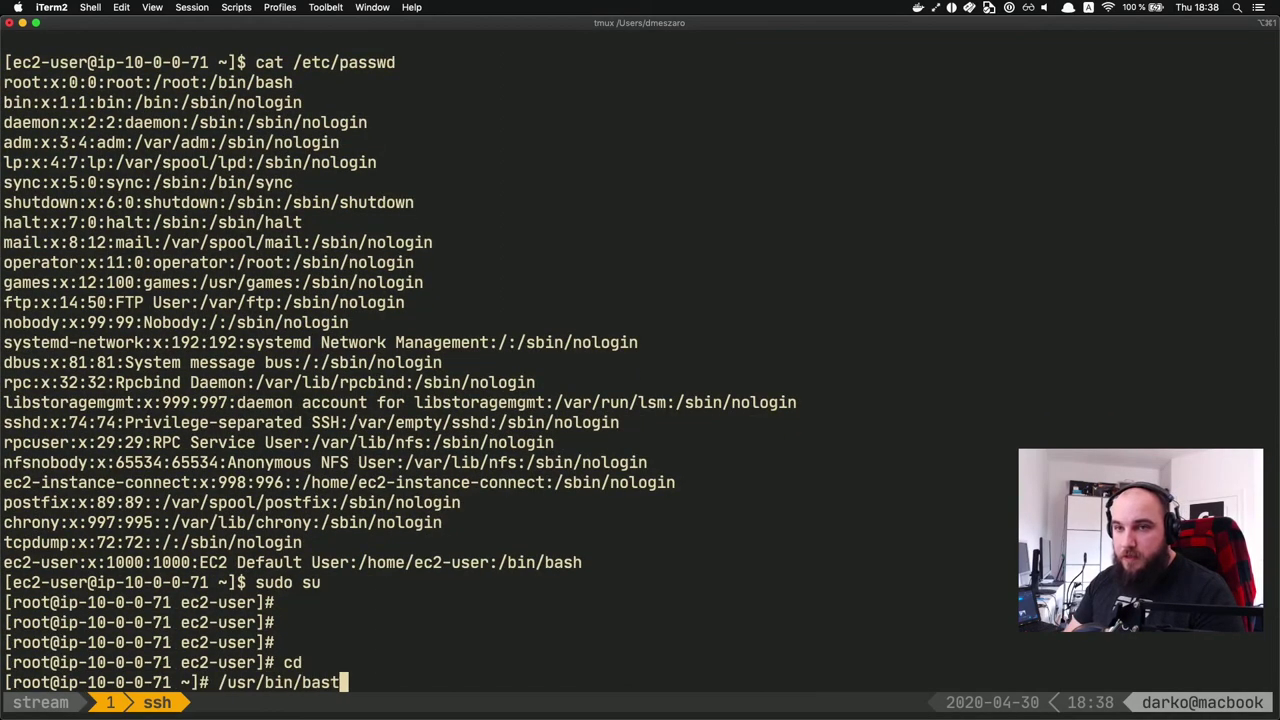
key("Tab")
type("i")
key("Tab")
type("s")
key("Tab")
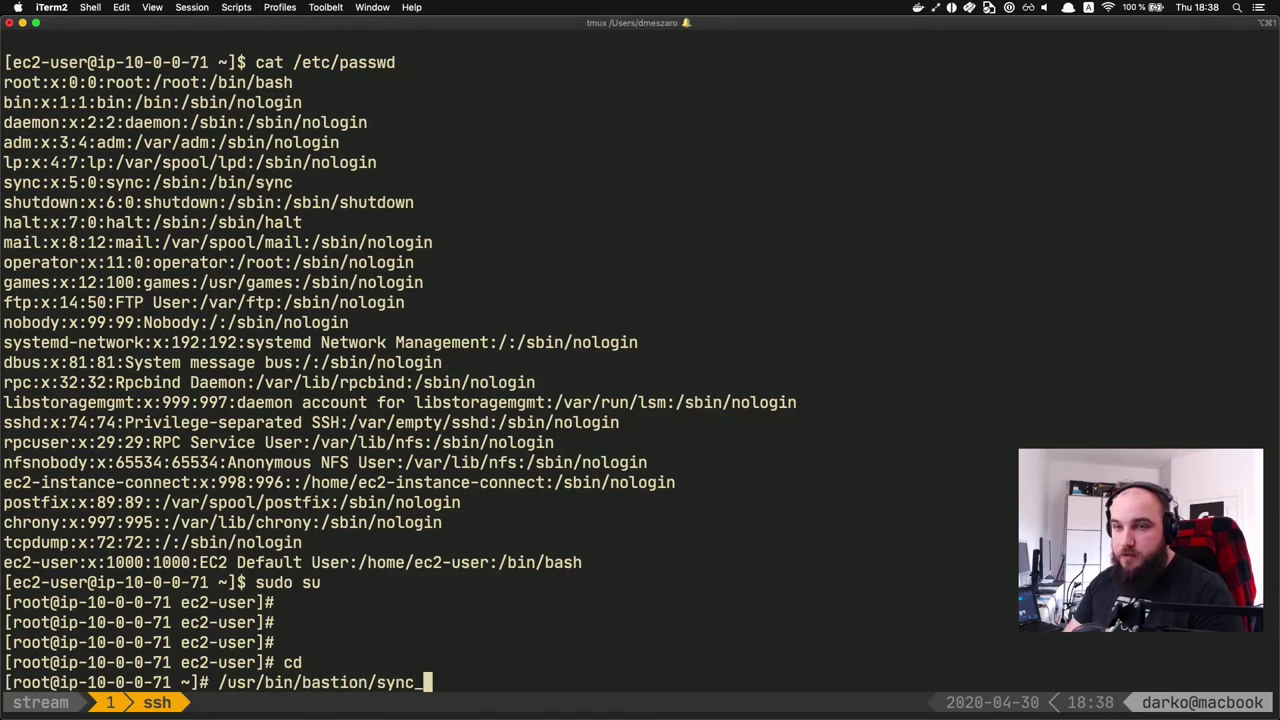
type("u")
key("Tab")
key("Return")
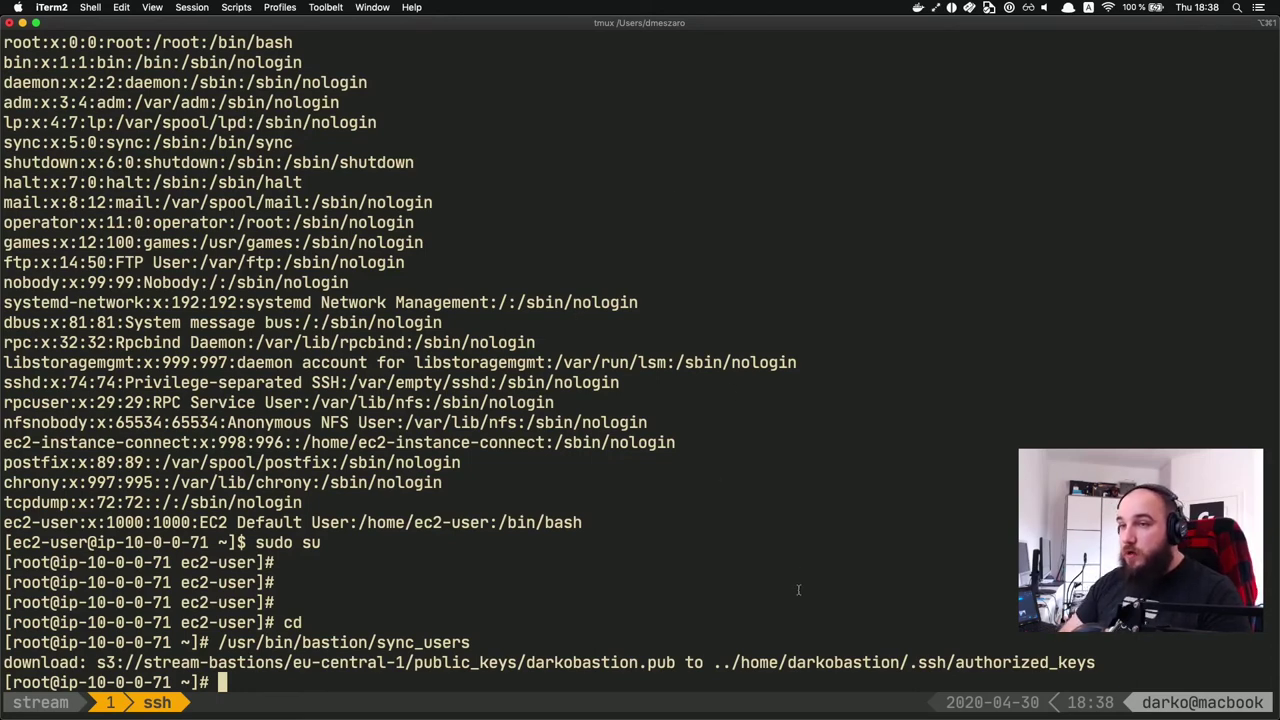
Step: Check the authorized_keys path in the sync output and print /etc/passwd again
double_click(826, 661)
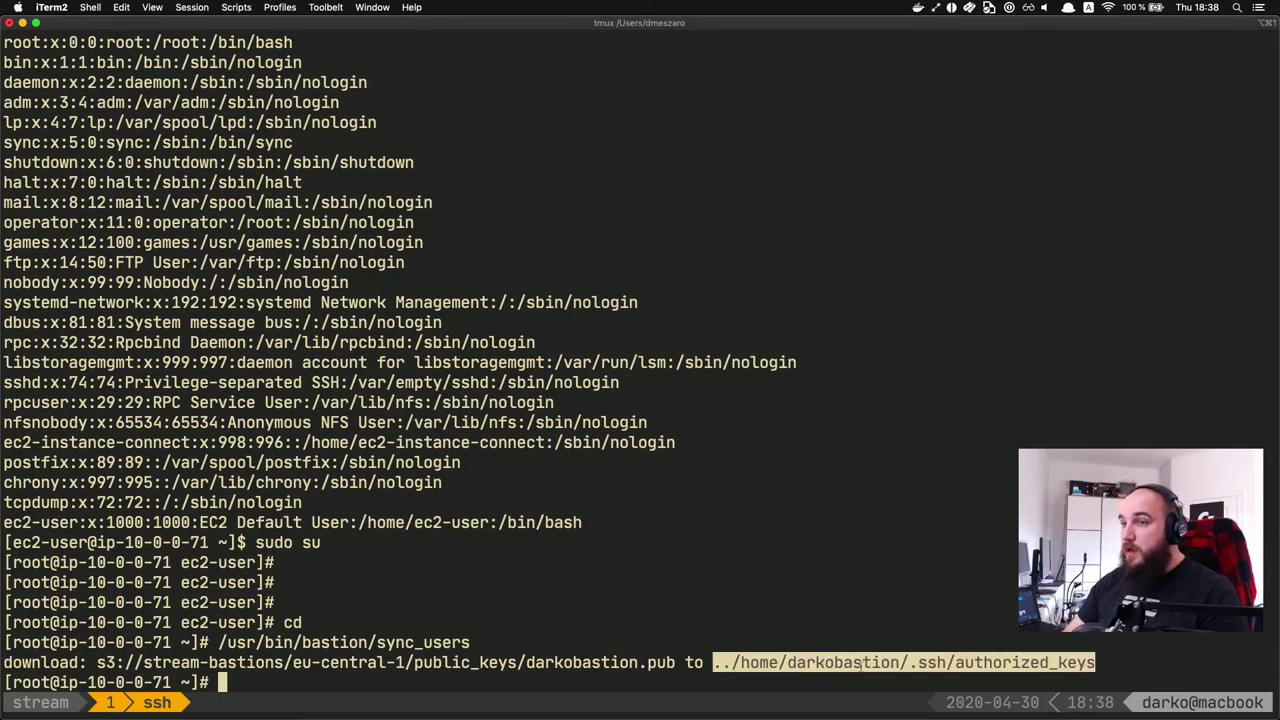
left_click(988, 664)
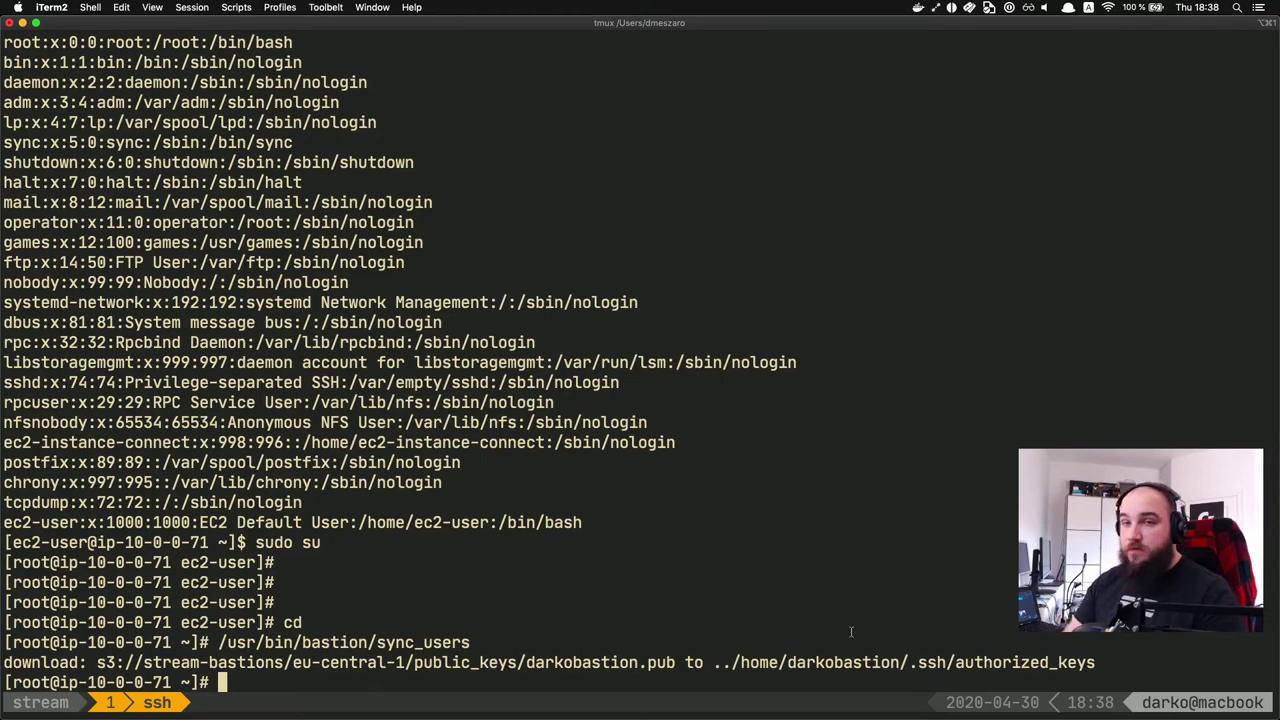
type("cat /etc/p")
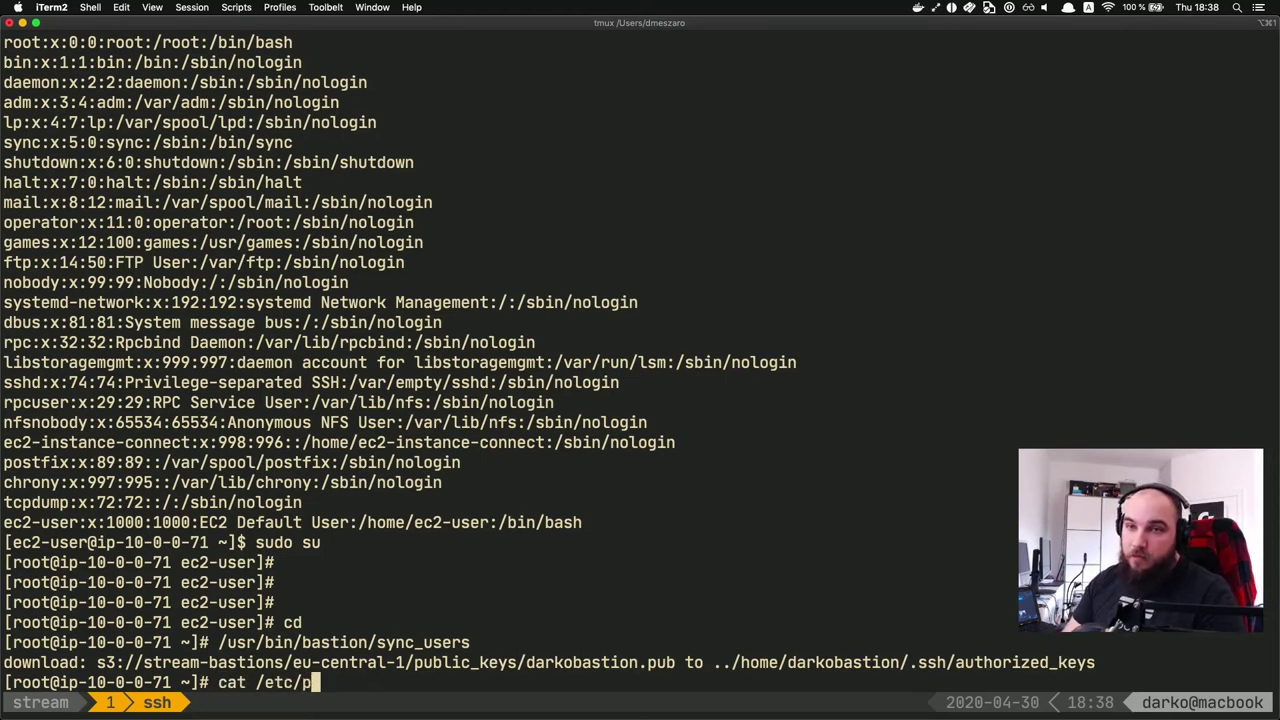
type("asswd")
key("Return")
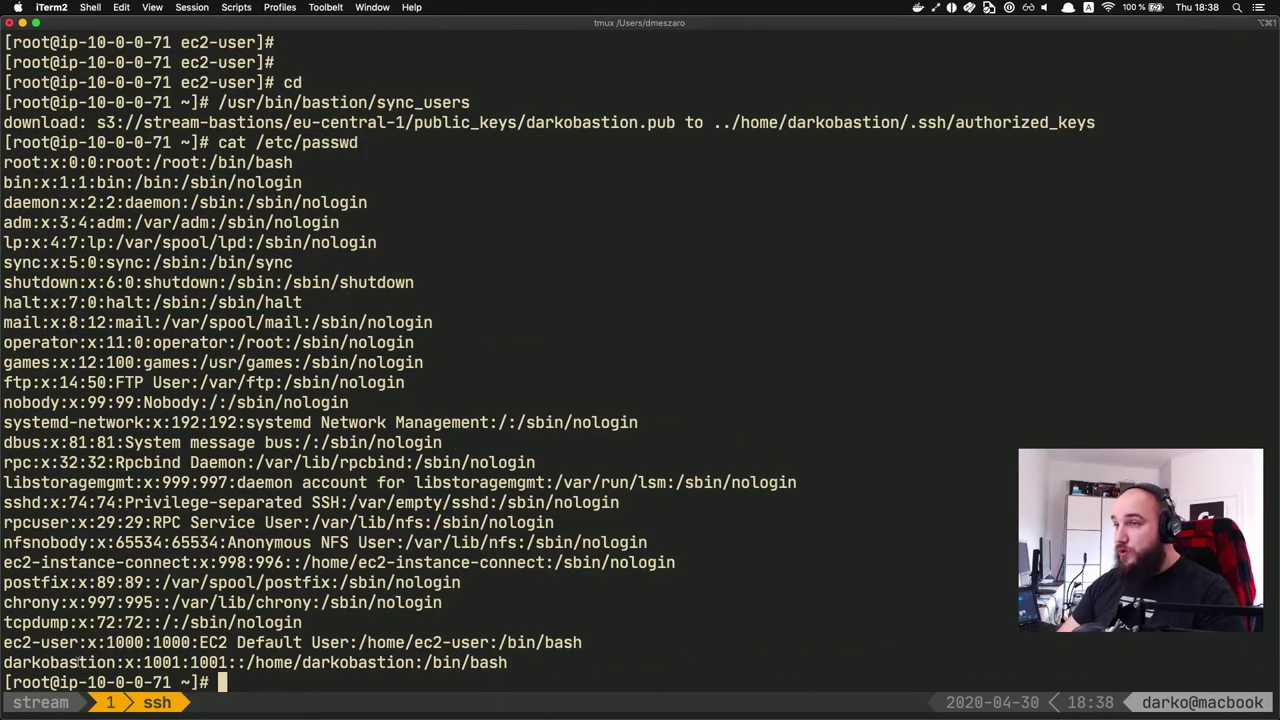
Step: Exit the root shell and log out of the bastion, returning to the local .ssh directory prompt
type("exit")
key("Return")
key("Return")
key("Return")
key("Return")
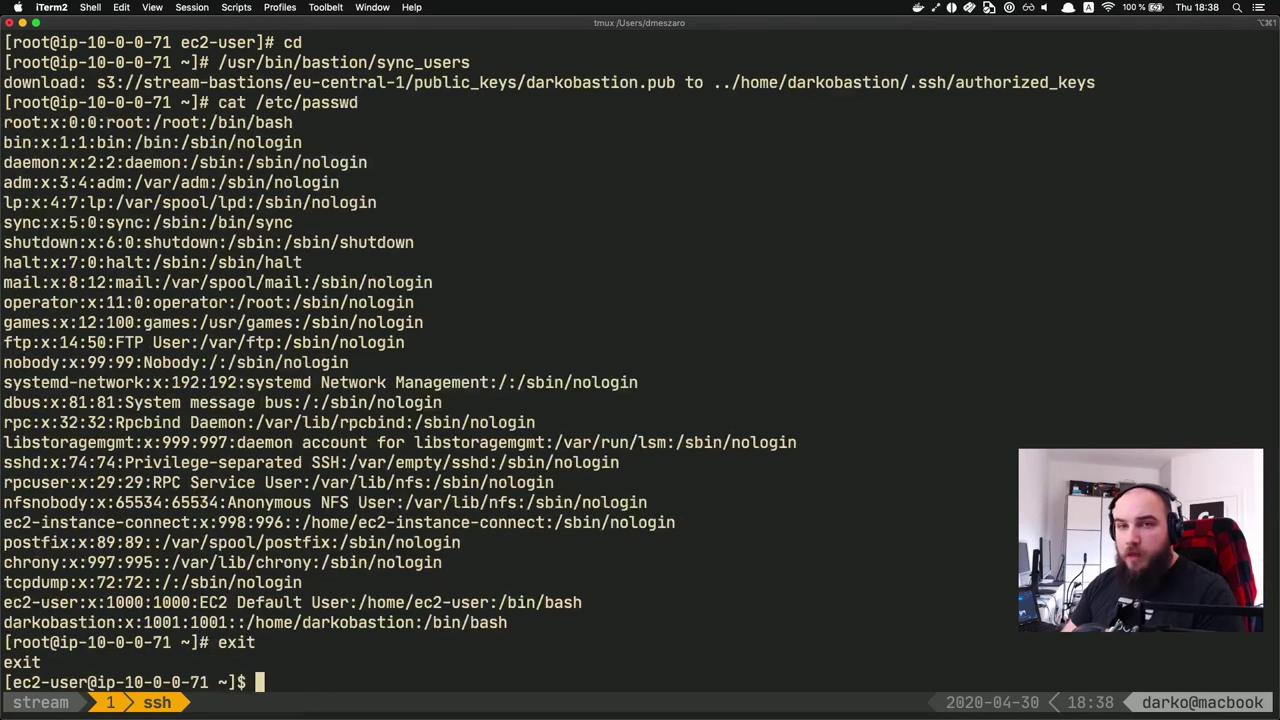
type("exit")
key("Return")
key("Return")
key("Return")
key("Return")
key("Return")
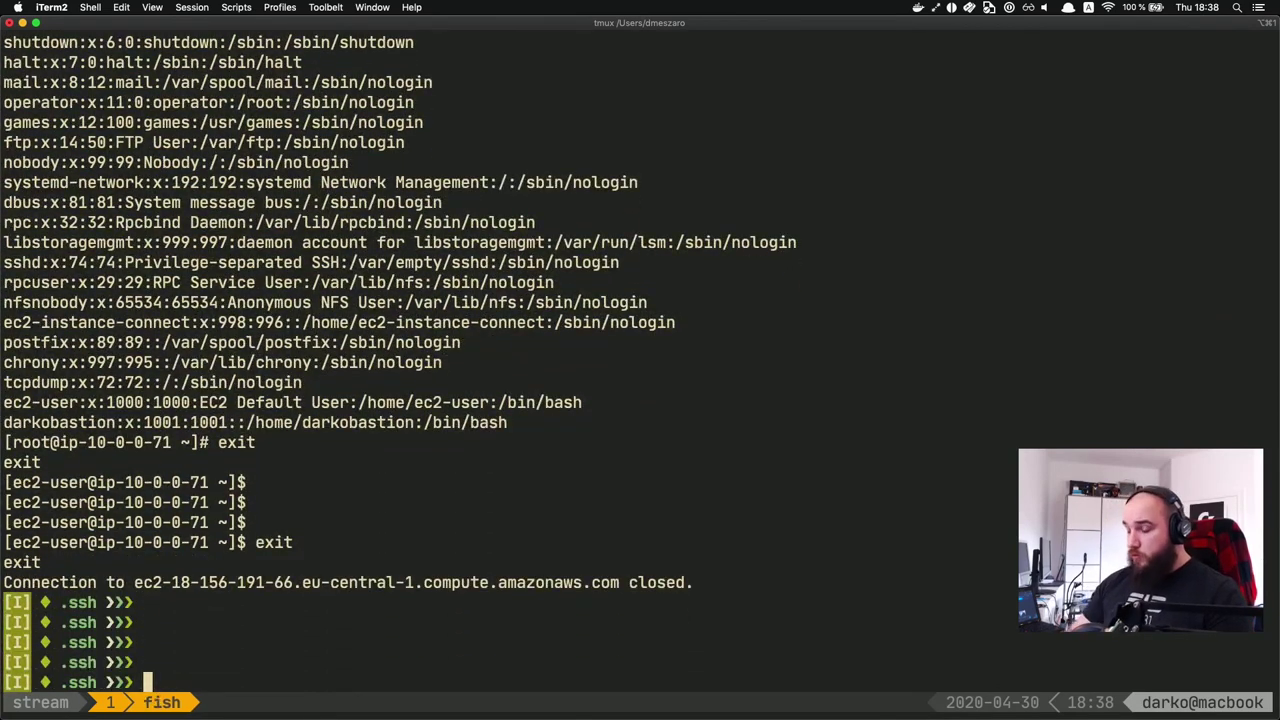
Step: Begin an SSH command with agent forwarding (-A) for the darkobastion user, leaving the host address open
type("ssh ")
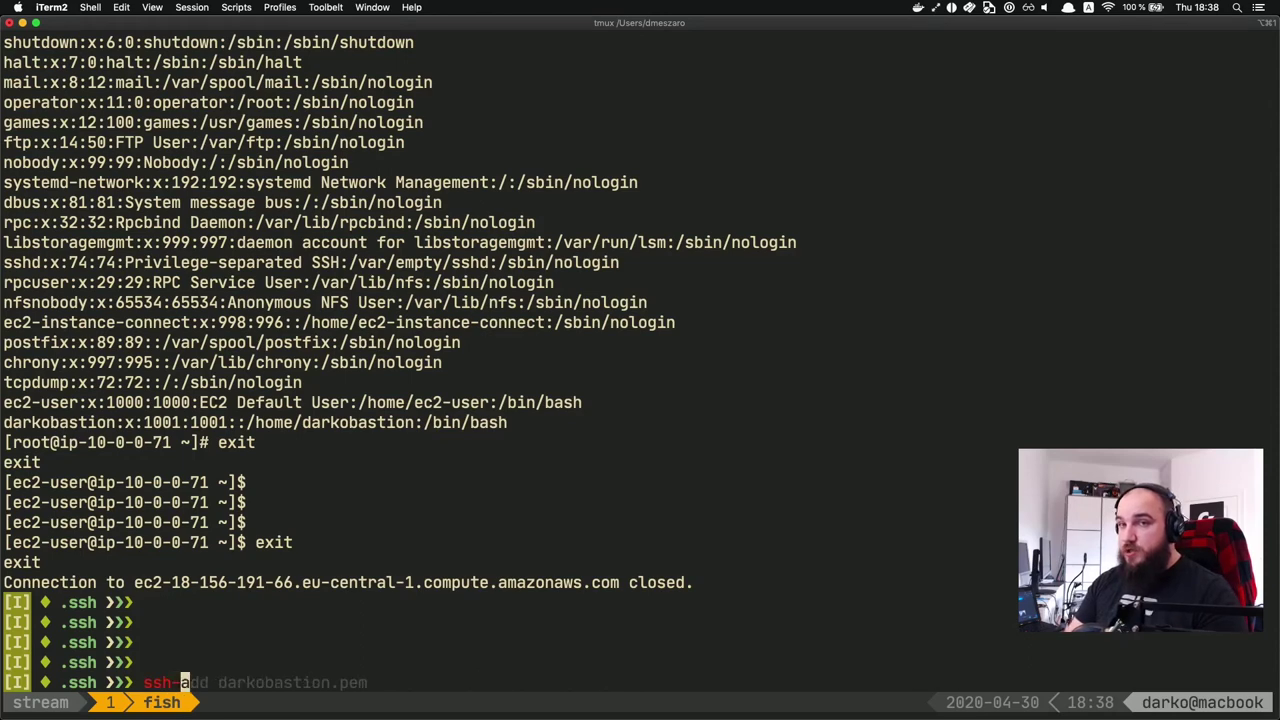
type("-A")
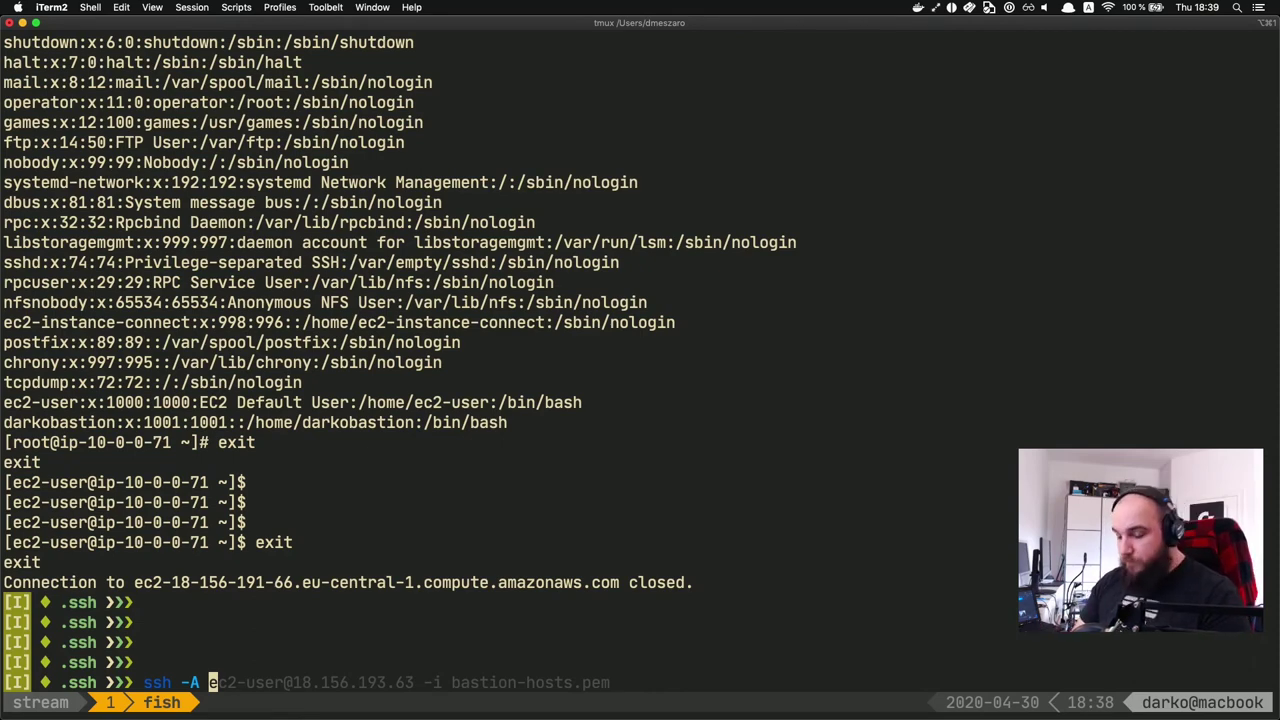
type("darkoba")
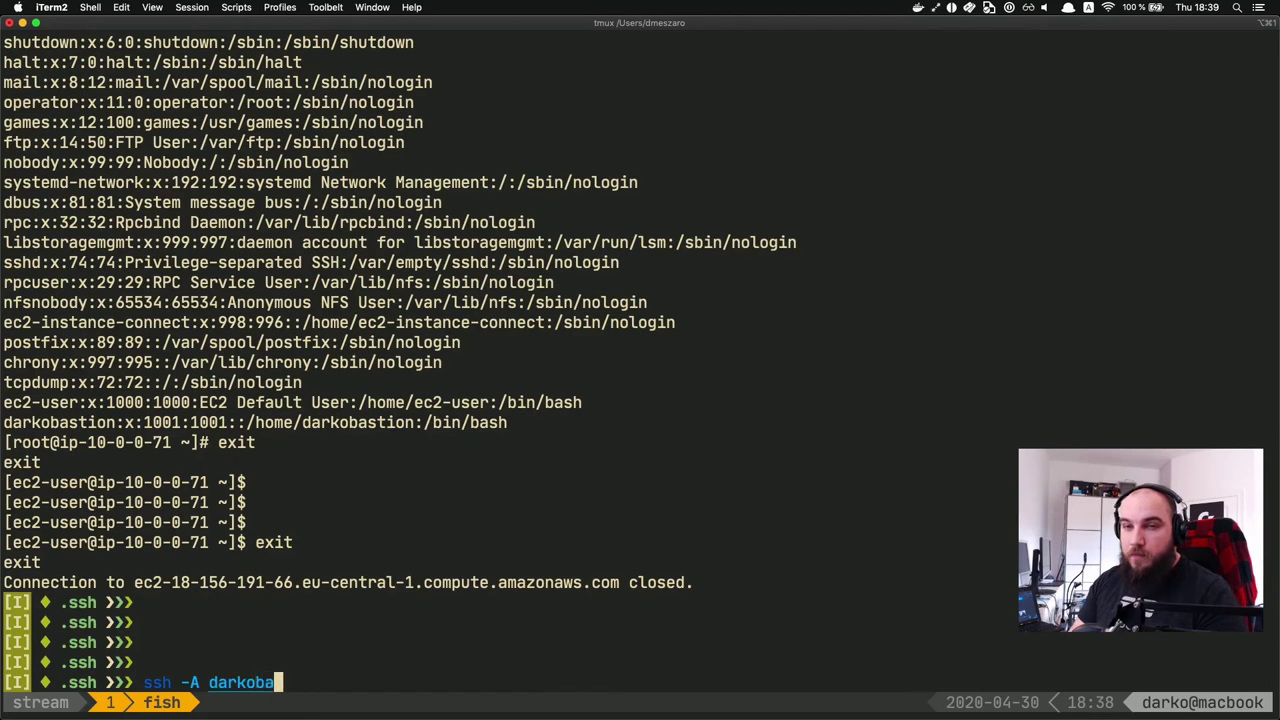
type("stion@")
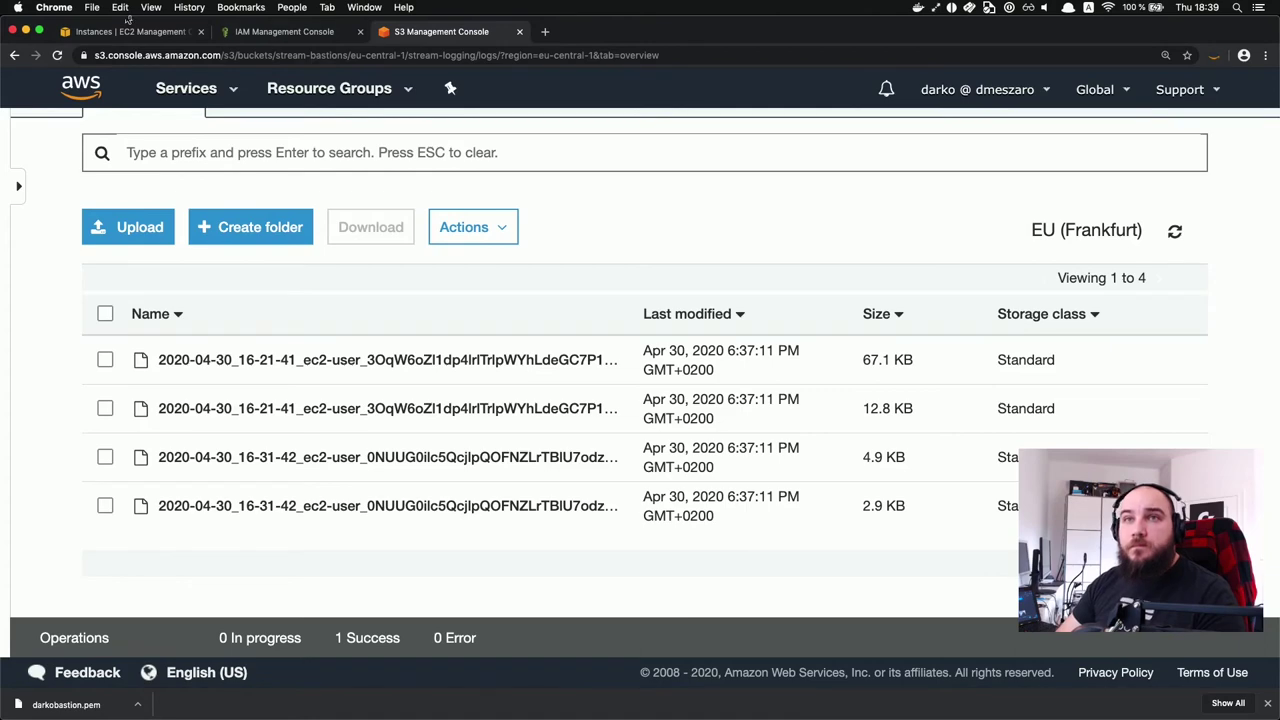
Step: In the EC2 console's Instances list, replace the instance ID filter with a search for "stream"
left_click(121, 33)
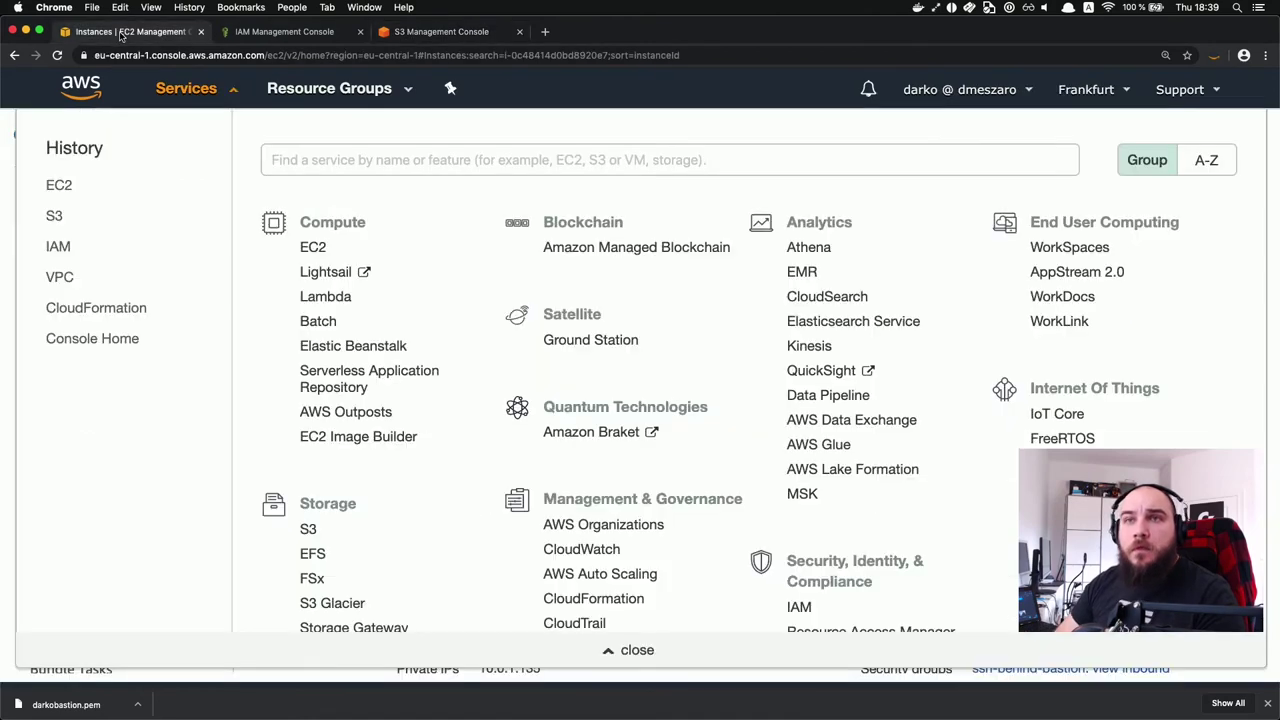
left_click(227, 98)
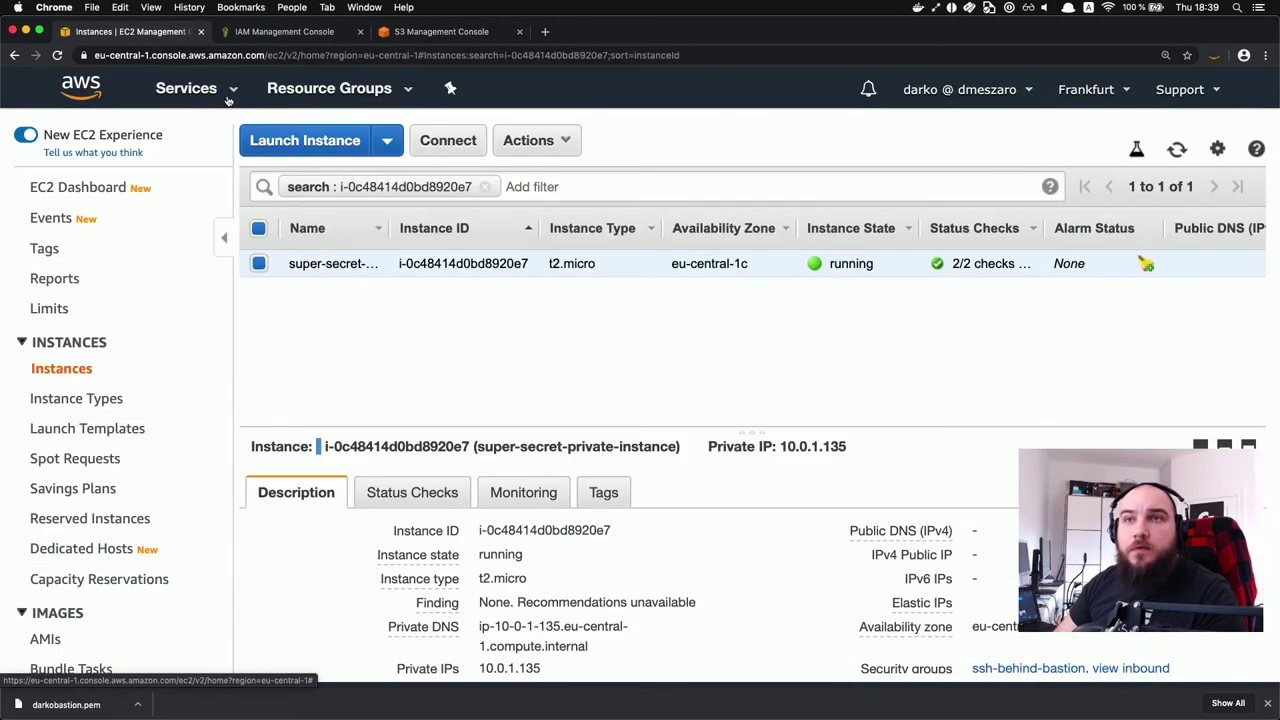
left_click(485, 187)
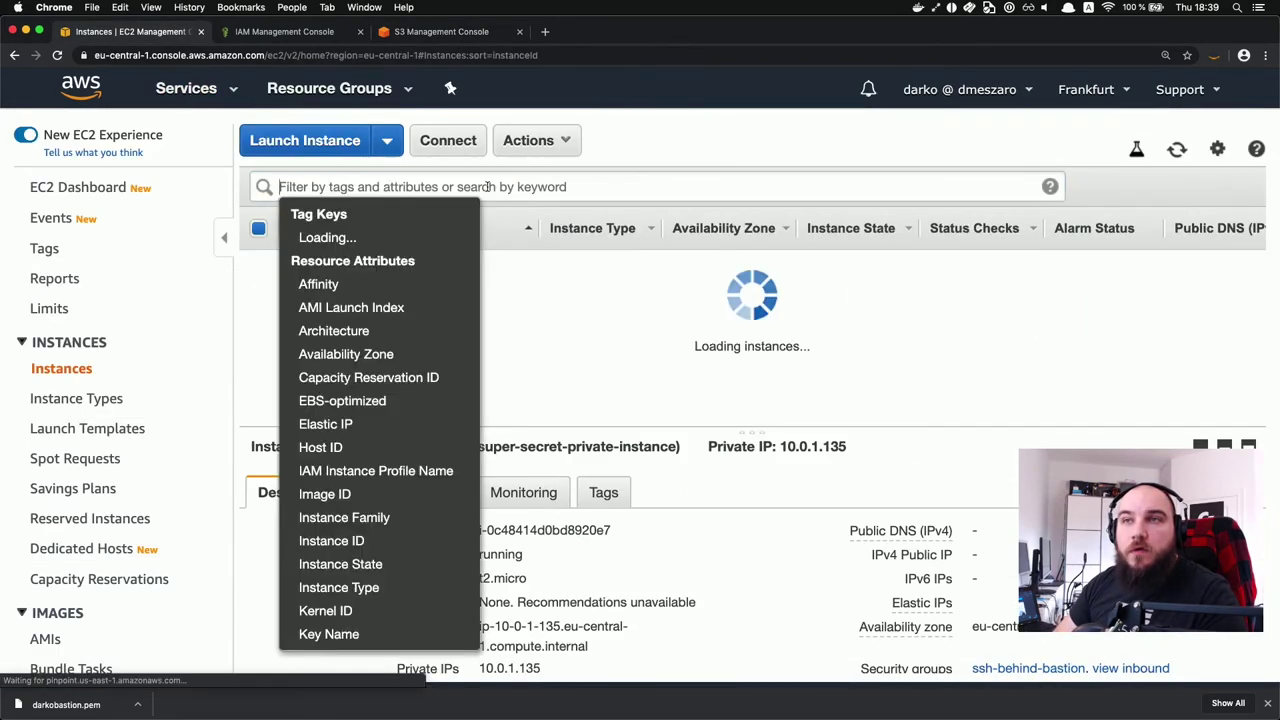
left_click(488, 187)
type("s")
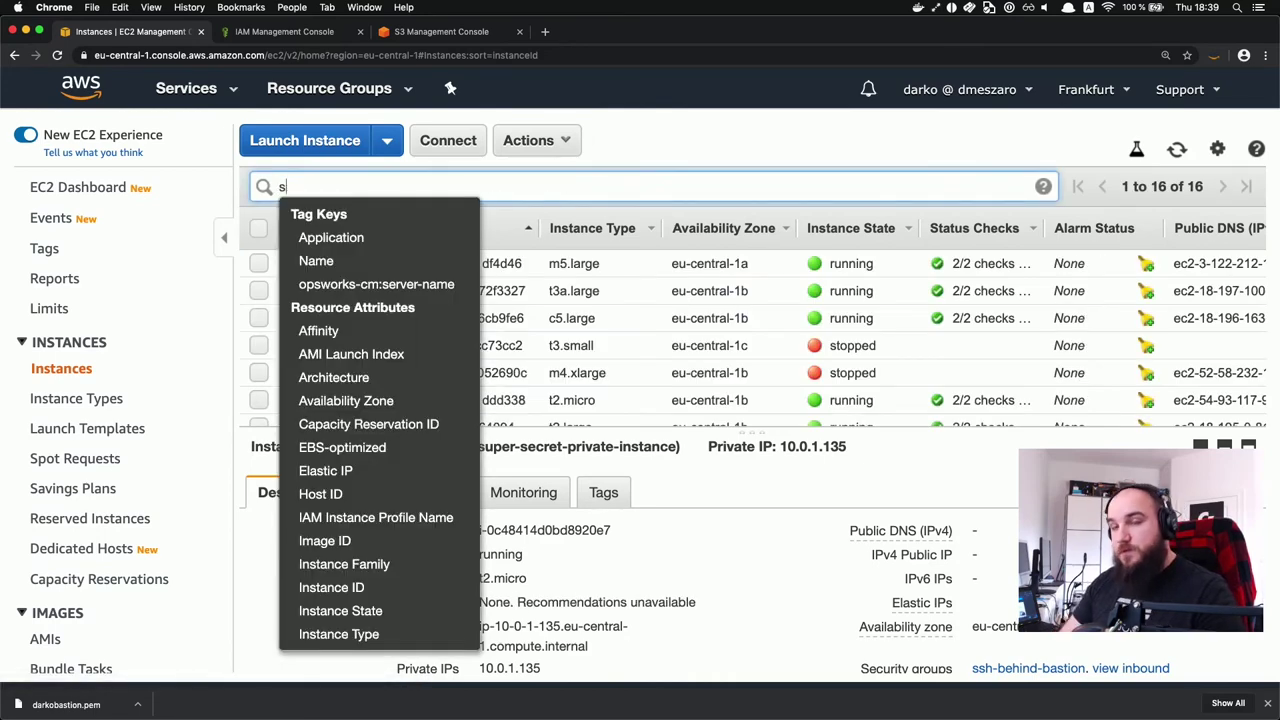
type("tream")
key("Return")
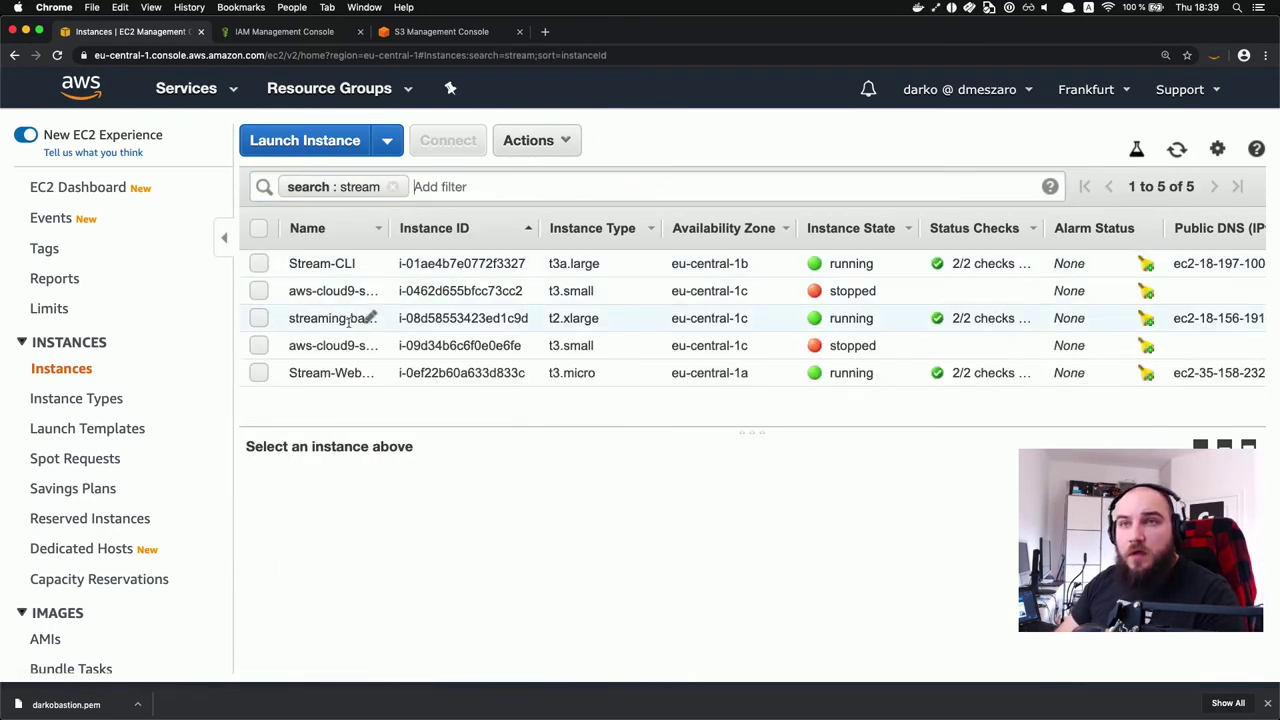
Step: Select the streaming-bastion-host instance and copy its IPv4 public IP
left_click(332, 318)
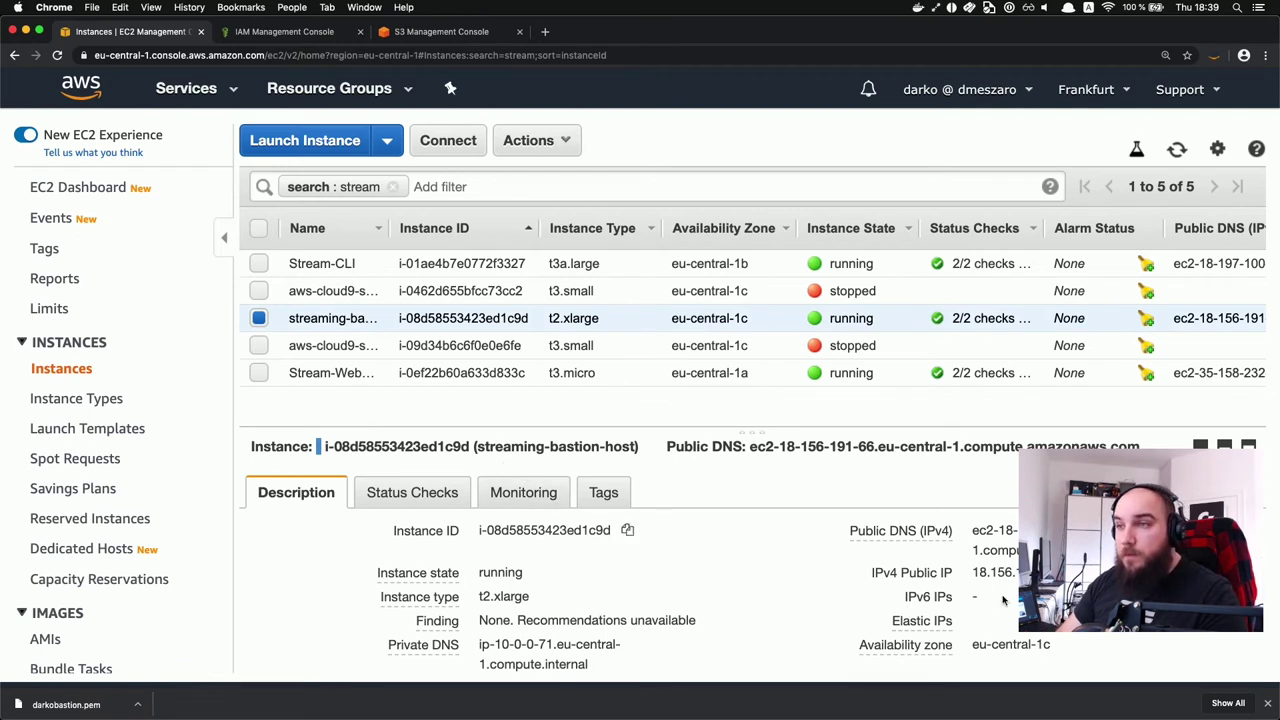
scroll(1003, 598, "down", 5)
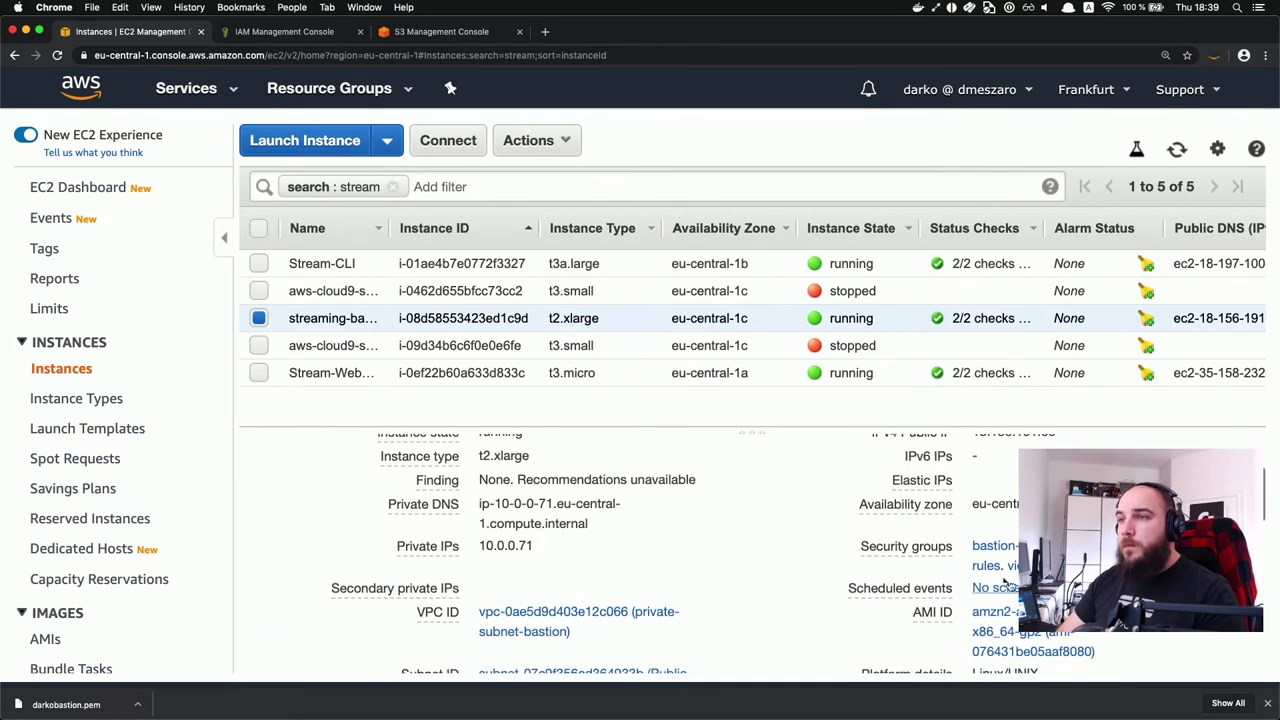
scroll(1040, 520, "up", 1)
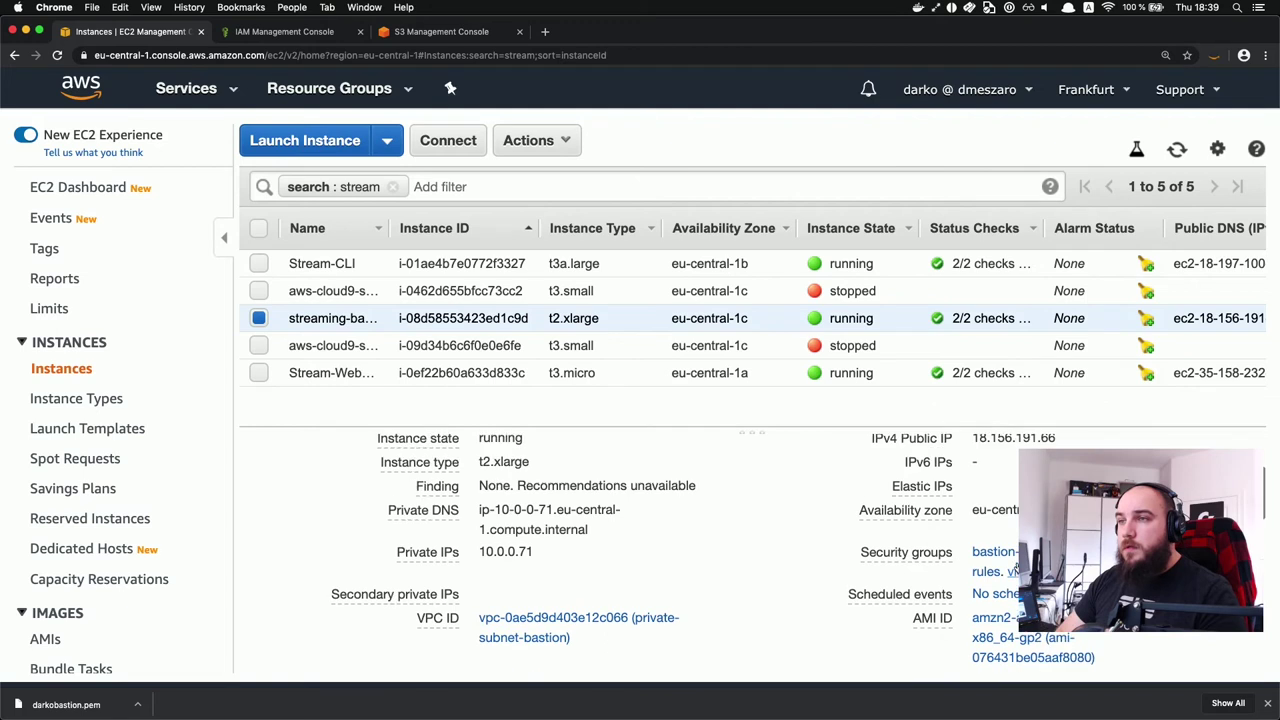
left_click(1071, 440)
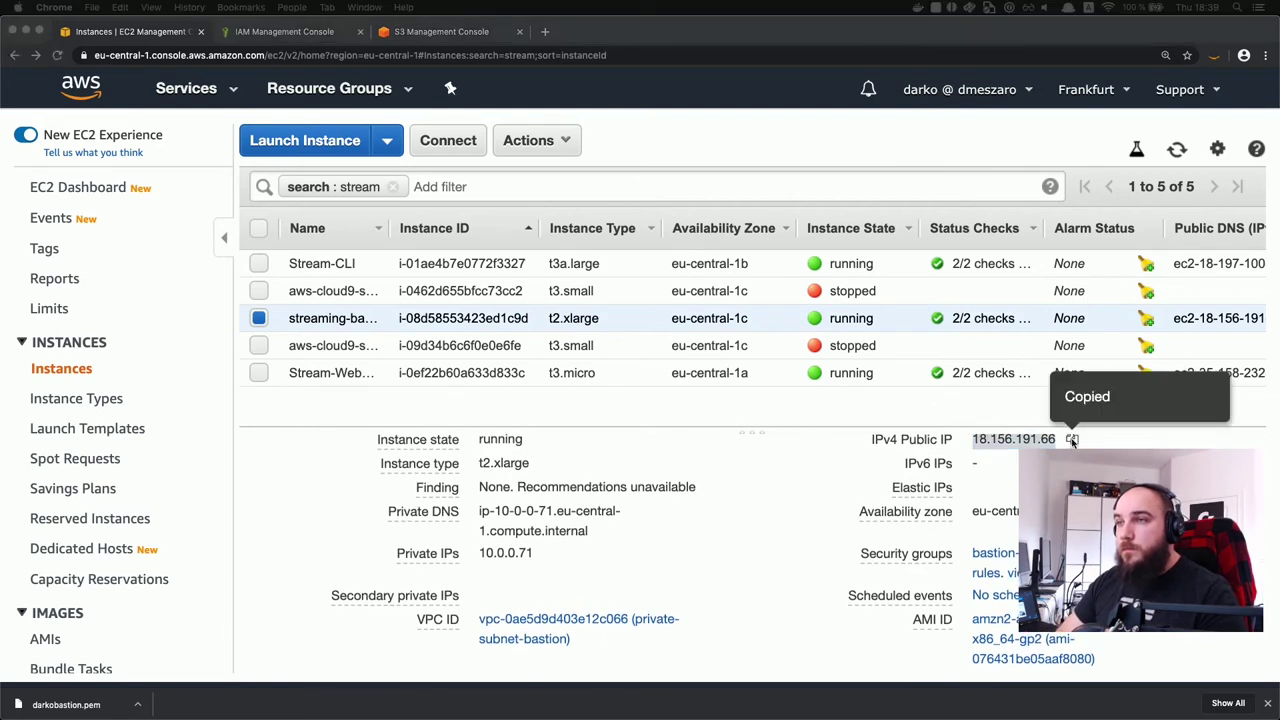
Step: Switch to iTerm2, complete the SSH command with the copied host address 18.156.191.66 and key file bastion-hosts.pem, and run it
key("super+Tab")
type("@")
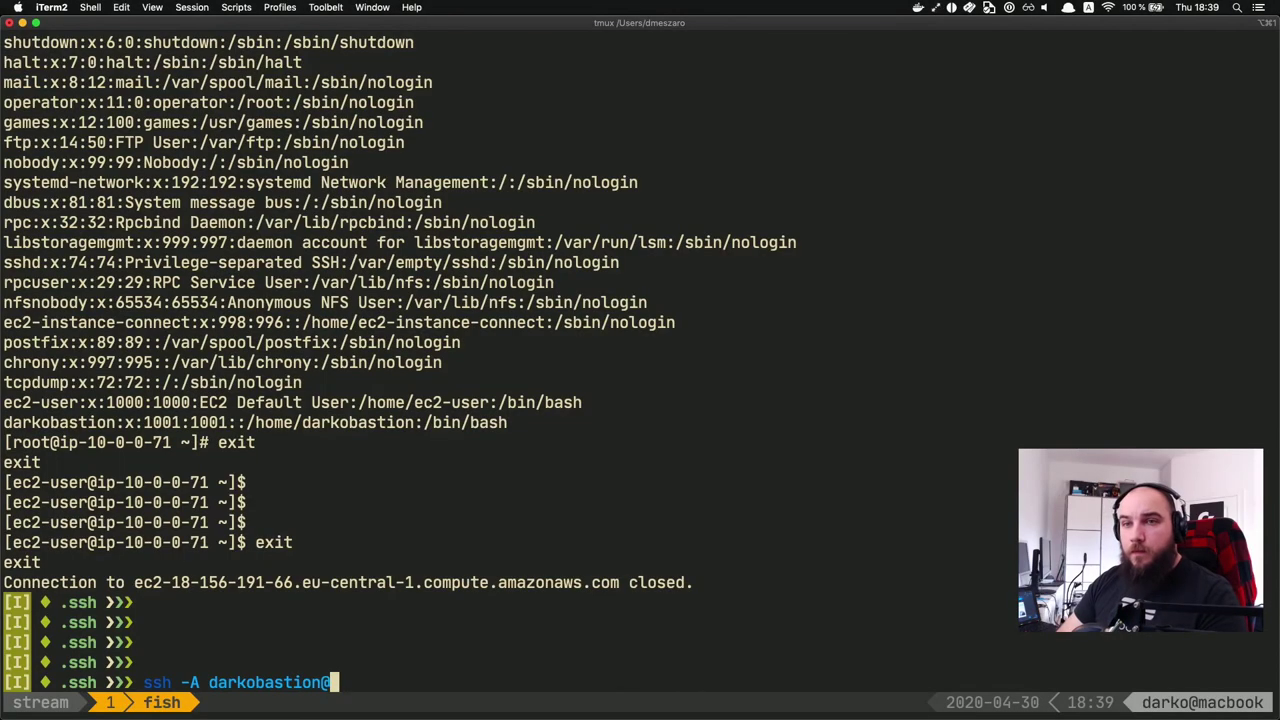
key("super+v")
type("-")
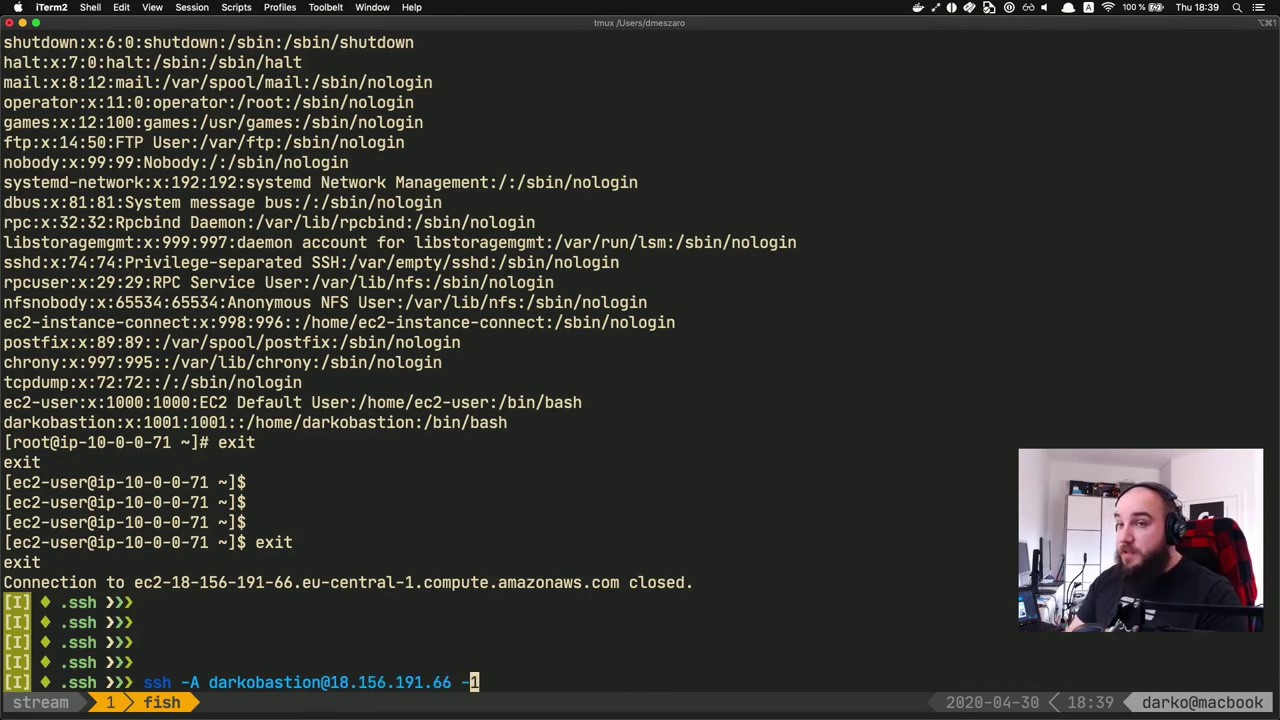
type("i ")
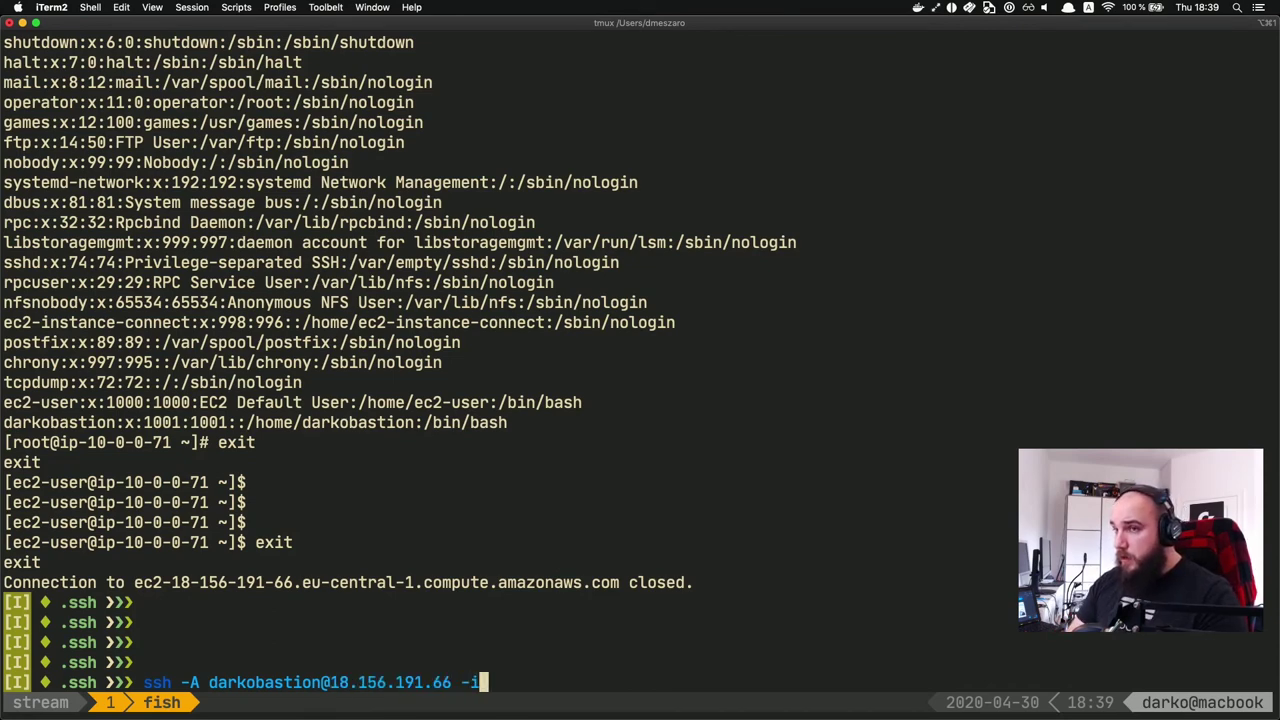
type("ba")
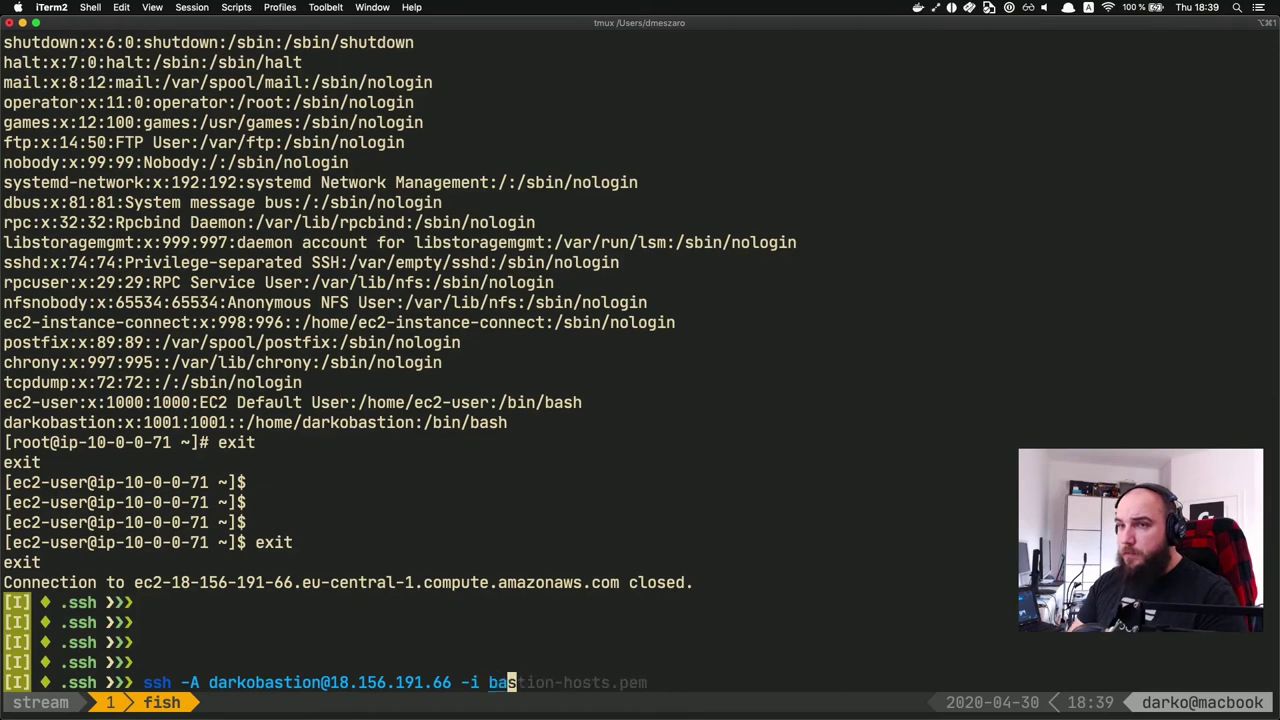
key("Tab")
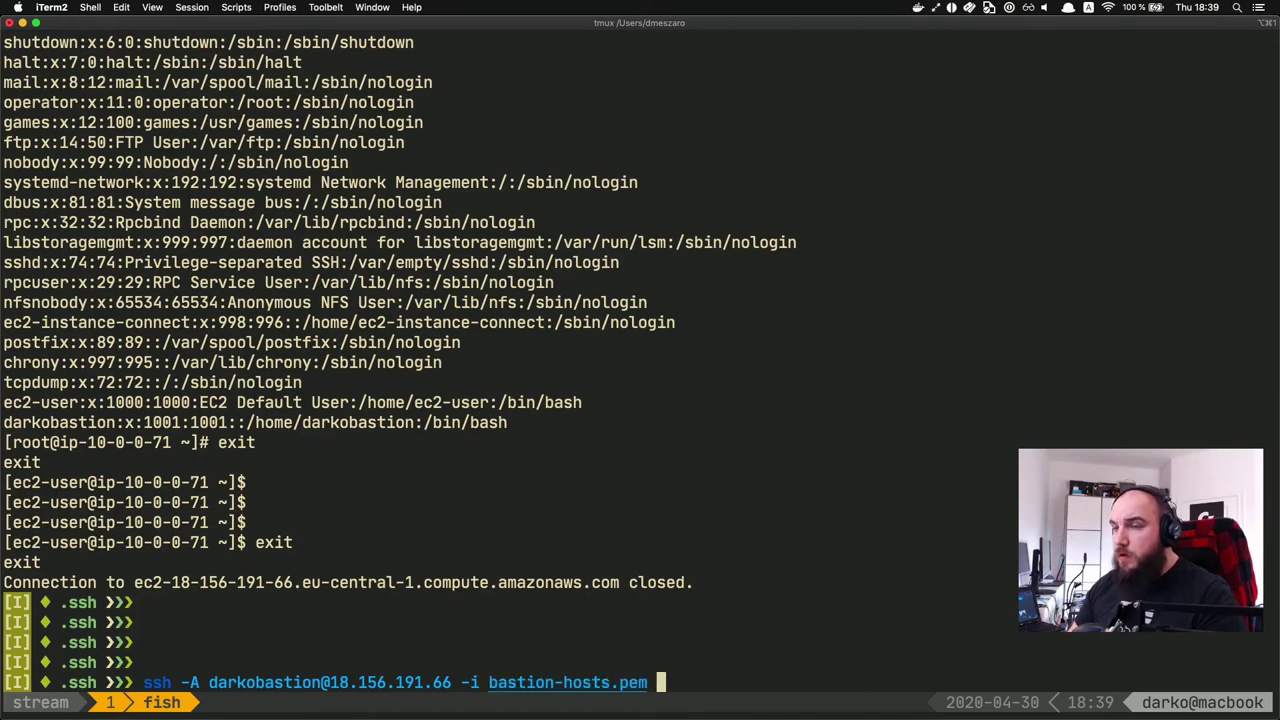
key("Return")
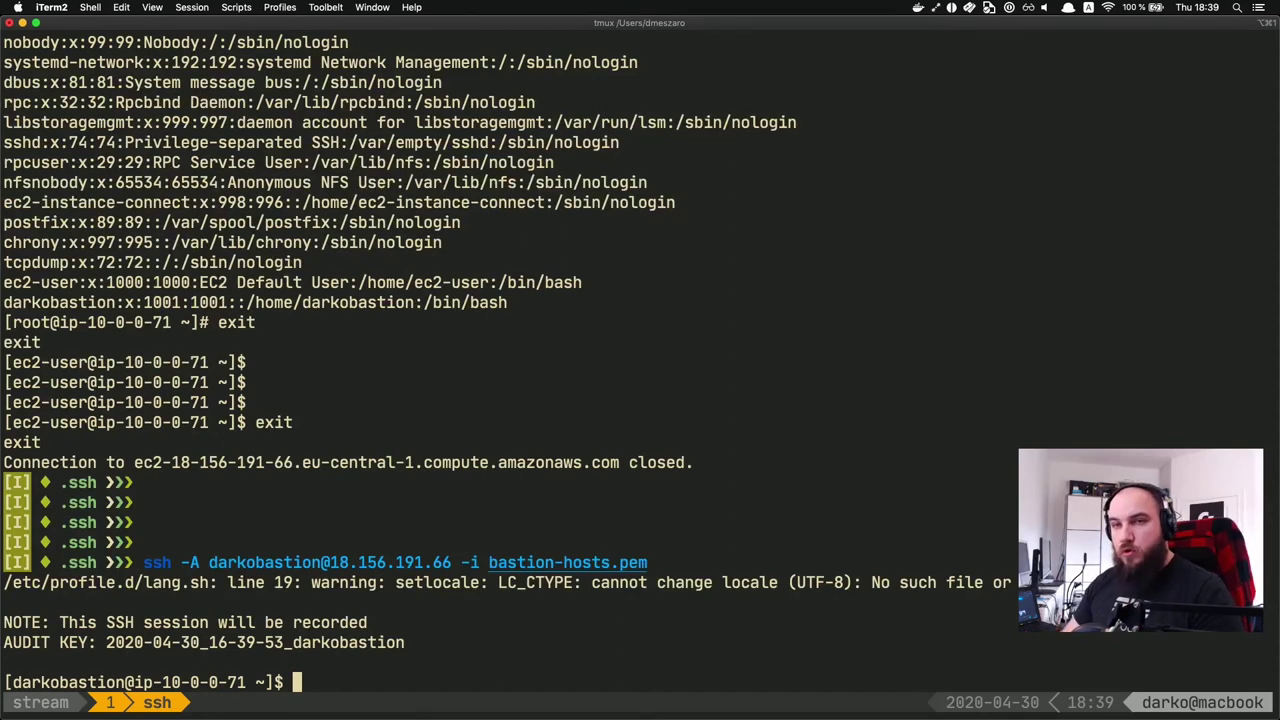
Step: Exit the bastion session and reconnect with the same SSH command, using darkobastion.pem as the key file
type("exit")
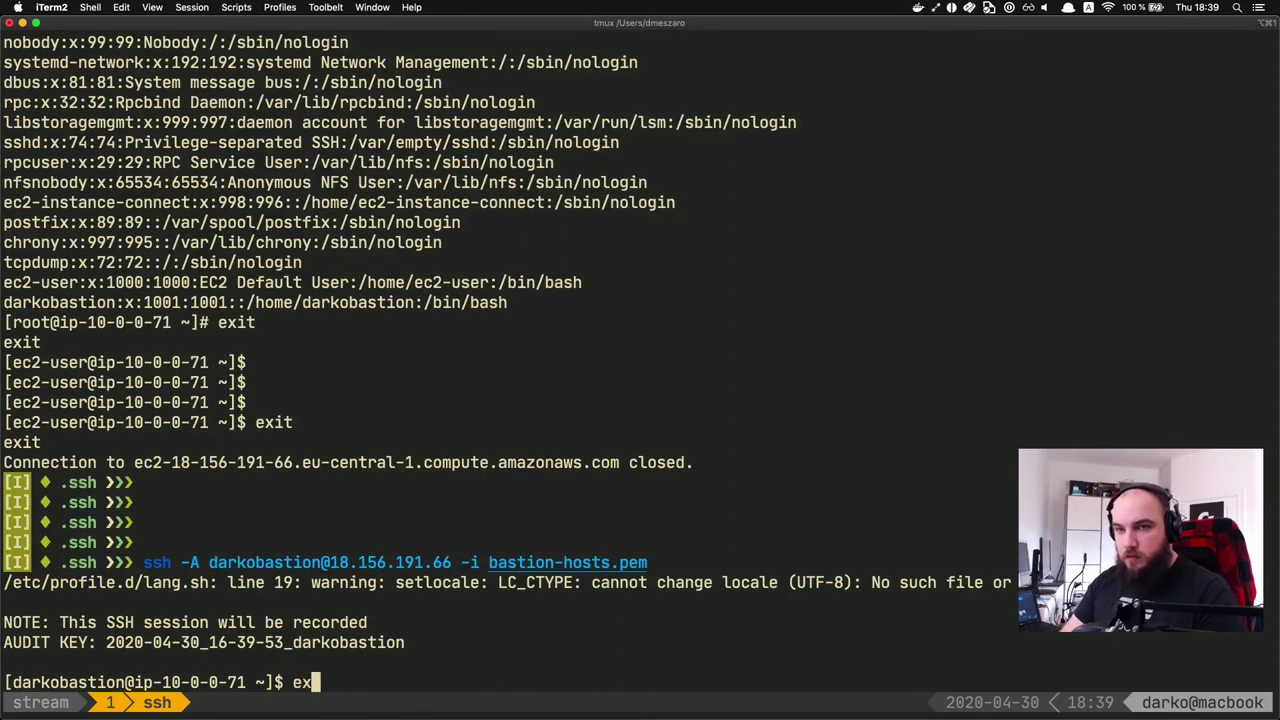
key("Return")
key("Up")
key("BackSpace")
key("BackSpace")
key("BackSpace")
key("BackSpace")
key("BackSpace")
key("BackSpace")
key("BackSpace")
key("BackSpace")
key("BackSpace")
key("BackSpace")
key("BackSpace")
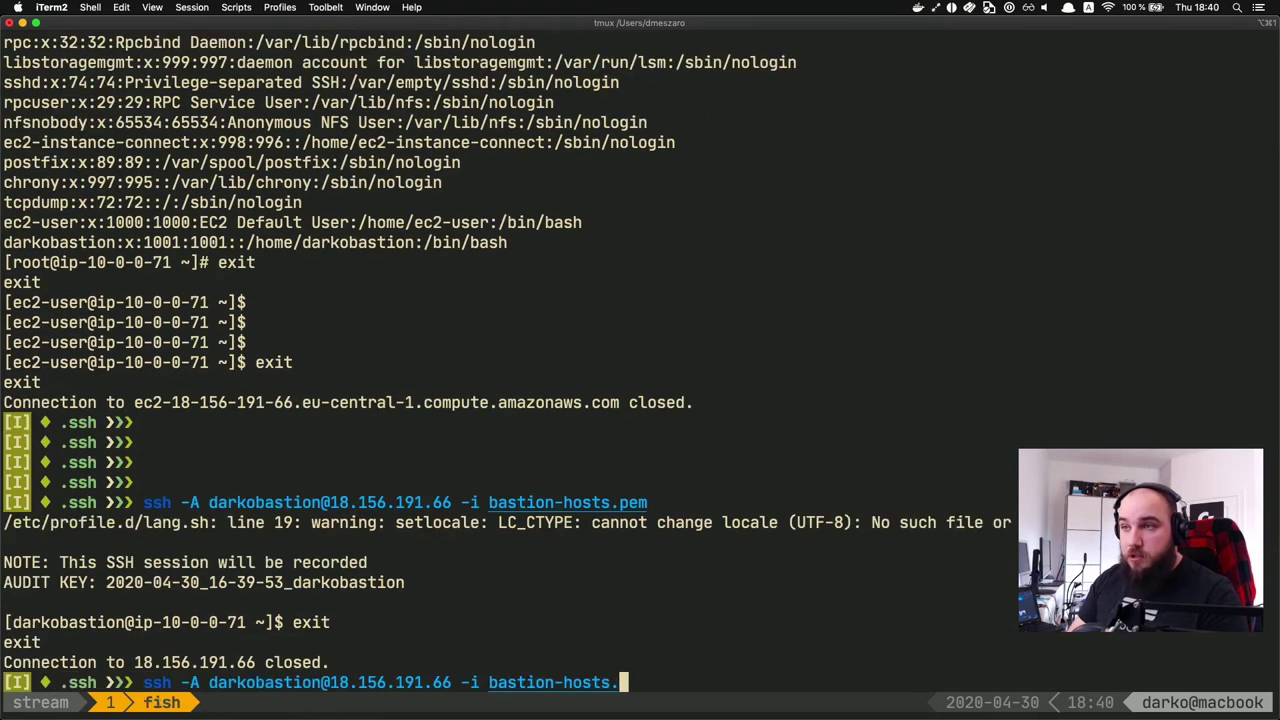
key("BackSpace")
key("BackSpace")
key("BackSpace")
key("BackSpace")
key("BackSpace")
key("BackSpace")
type("darko")
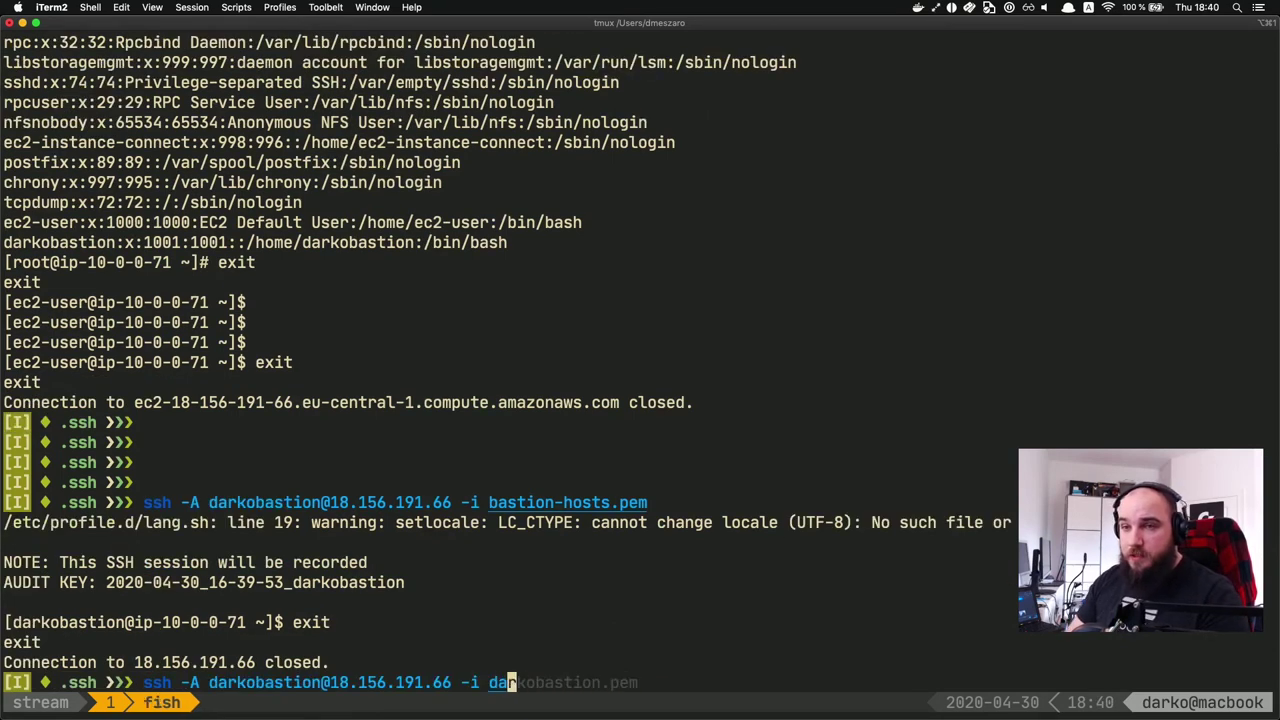
key("Tab")
key("Return")
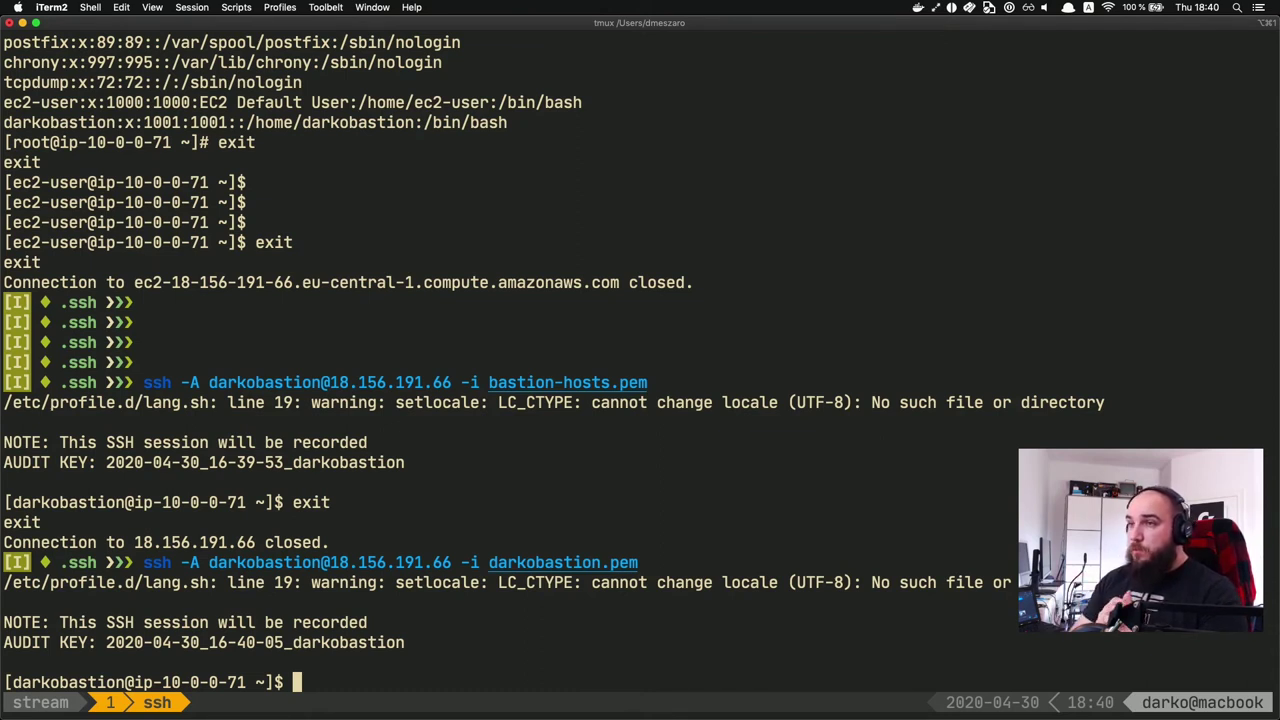
Step: List the darkobastion user's home directory with ll on a cleared terminal, then clear the screen again
key("Return")
key("Return")
type("clear")
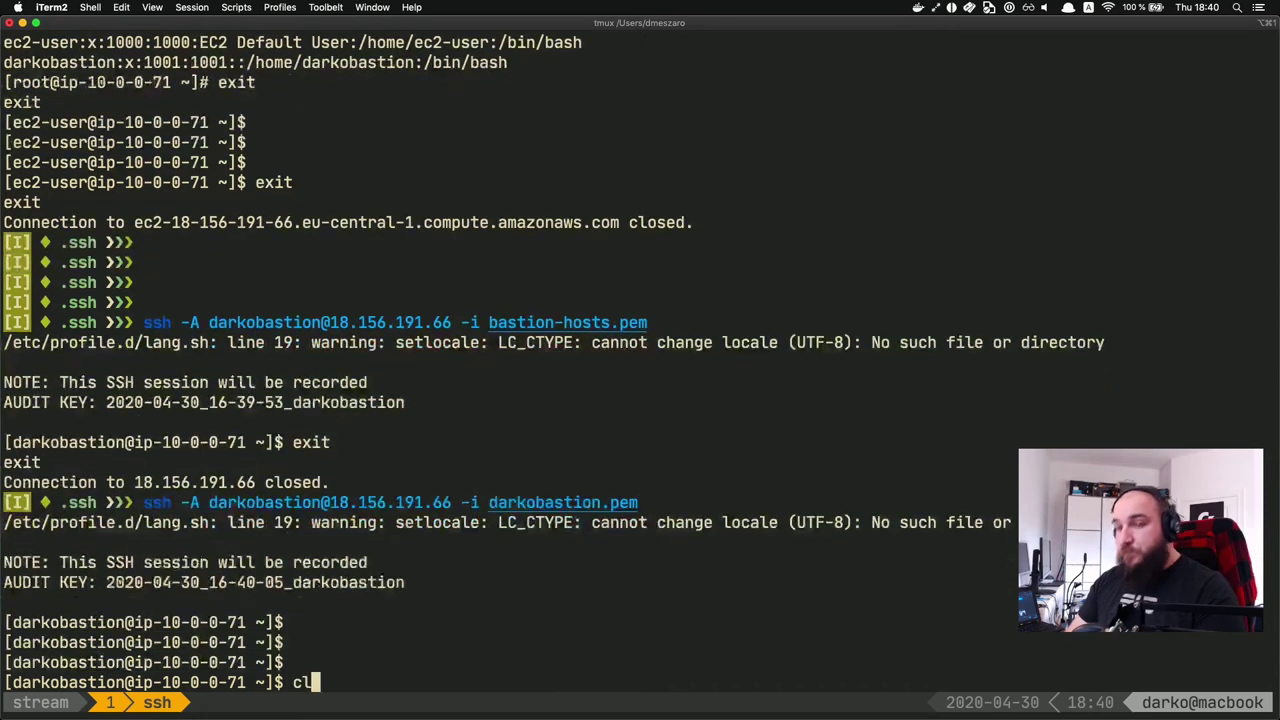
key("Return")
key("Return")
type("ll")
key("Return")
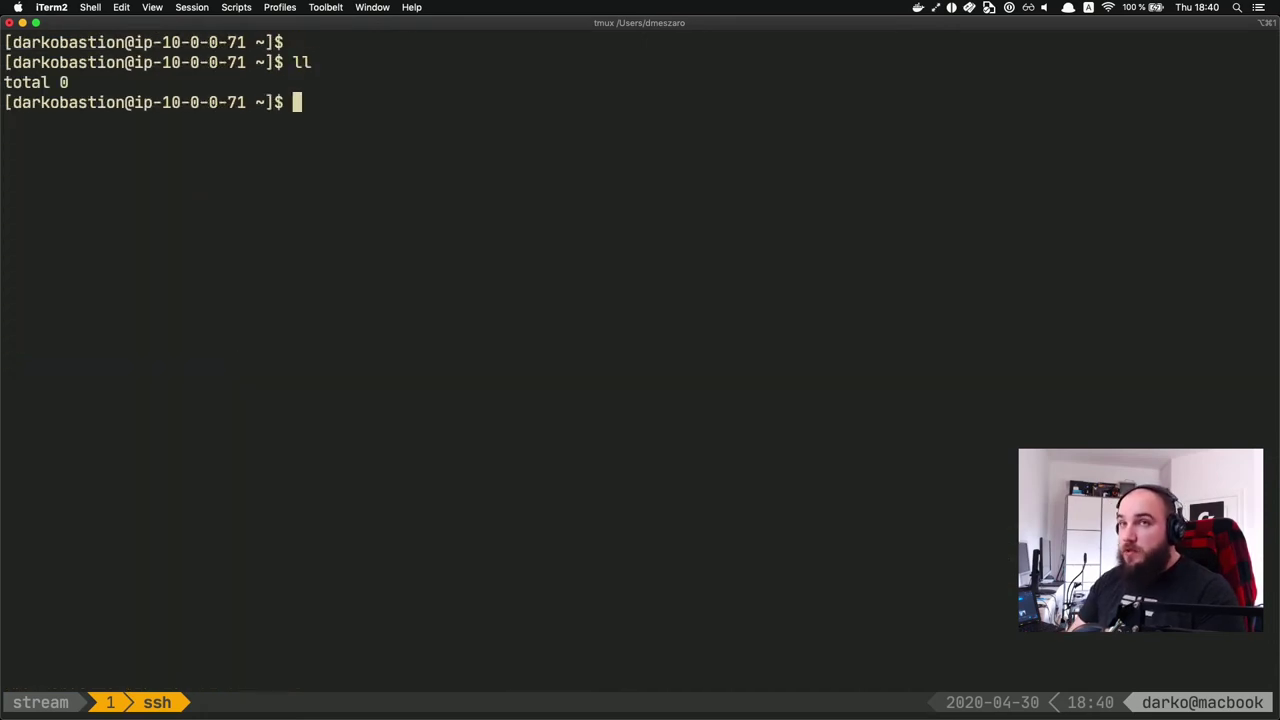
type("clear")
key("Return")
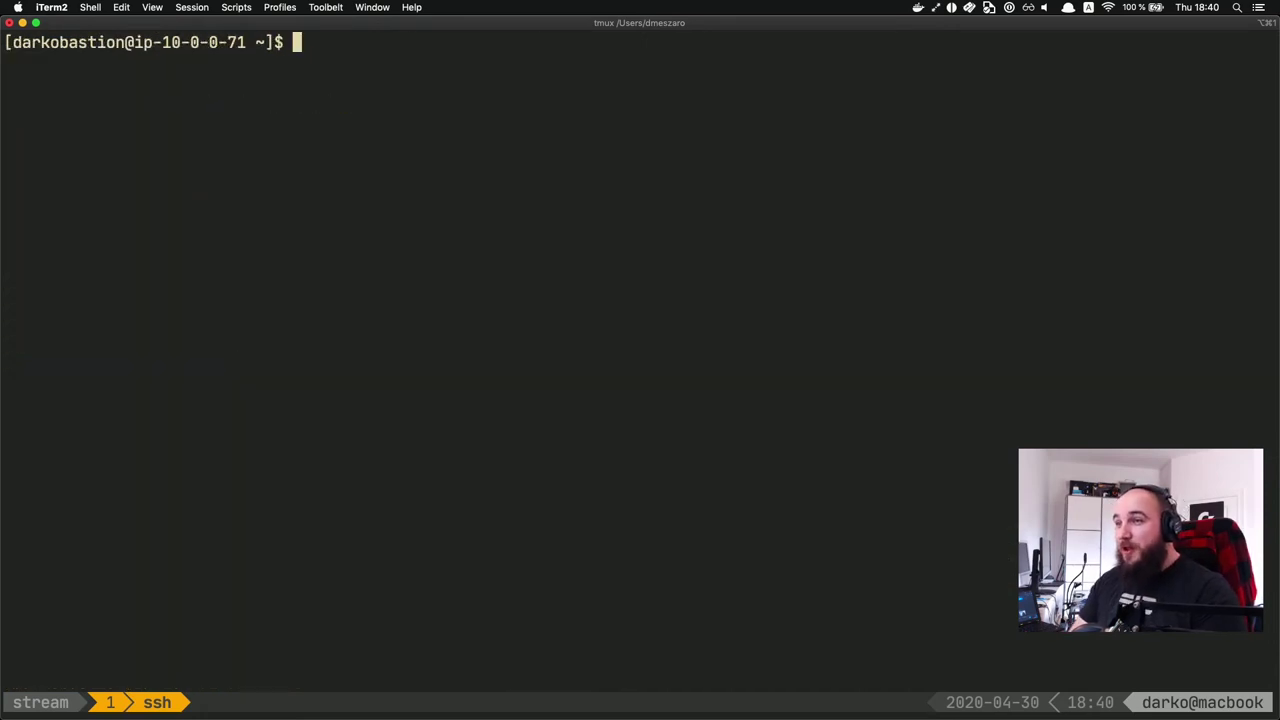
Step: Try to list the darkobastion user's sudo privileges with sudo -l, and cancel at the password prompt
type("sc")
key("BackSpace")
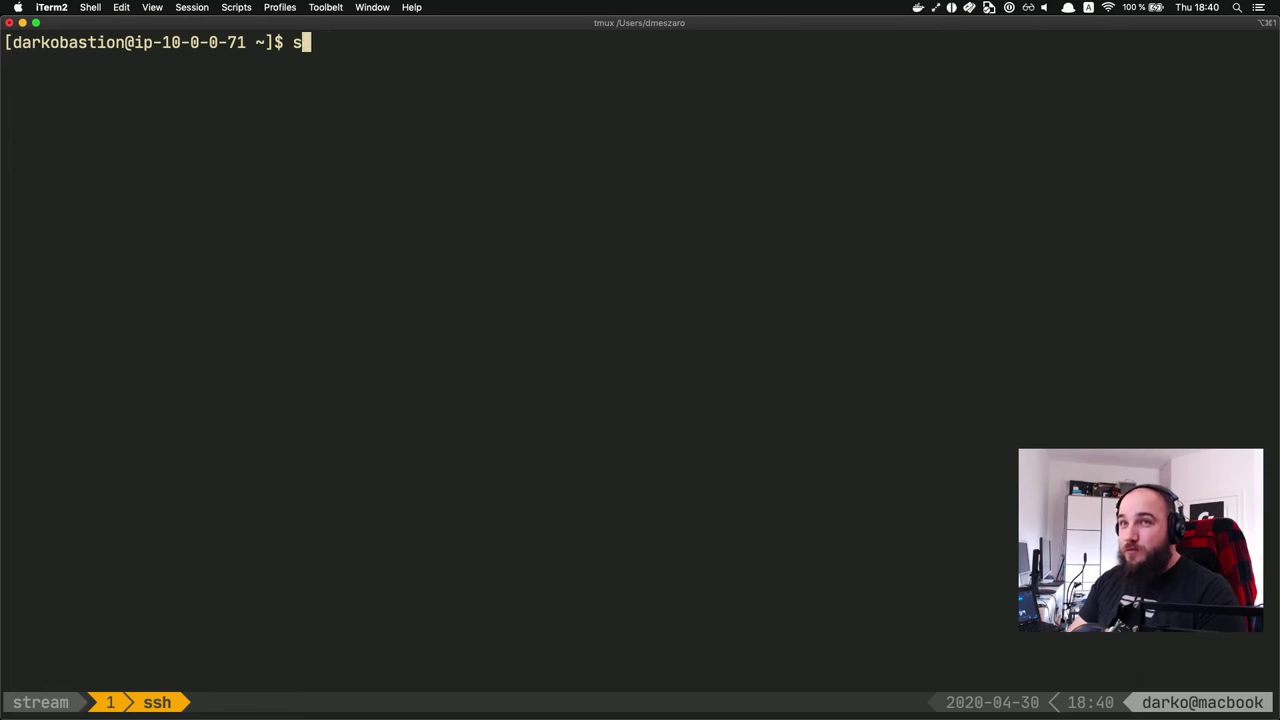
type("udo -l")
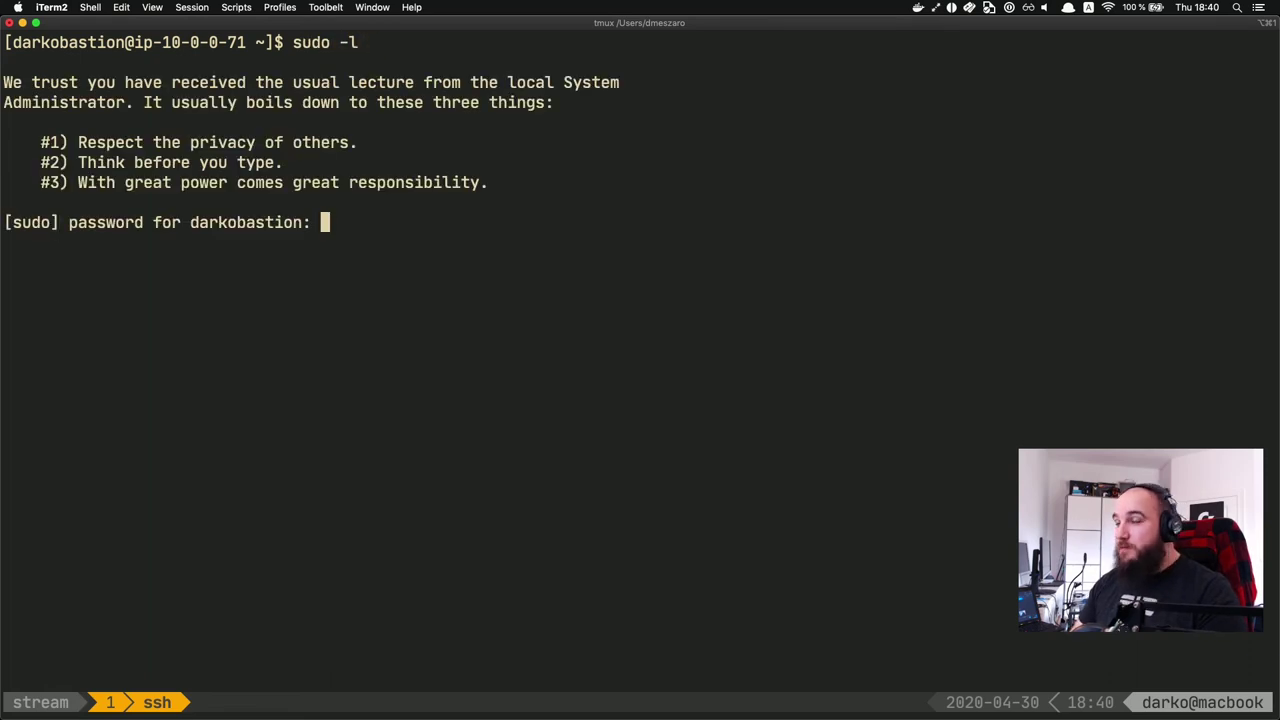
key("Return")
key("Return")
key("ctrl+c")
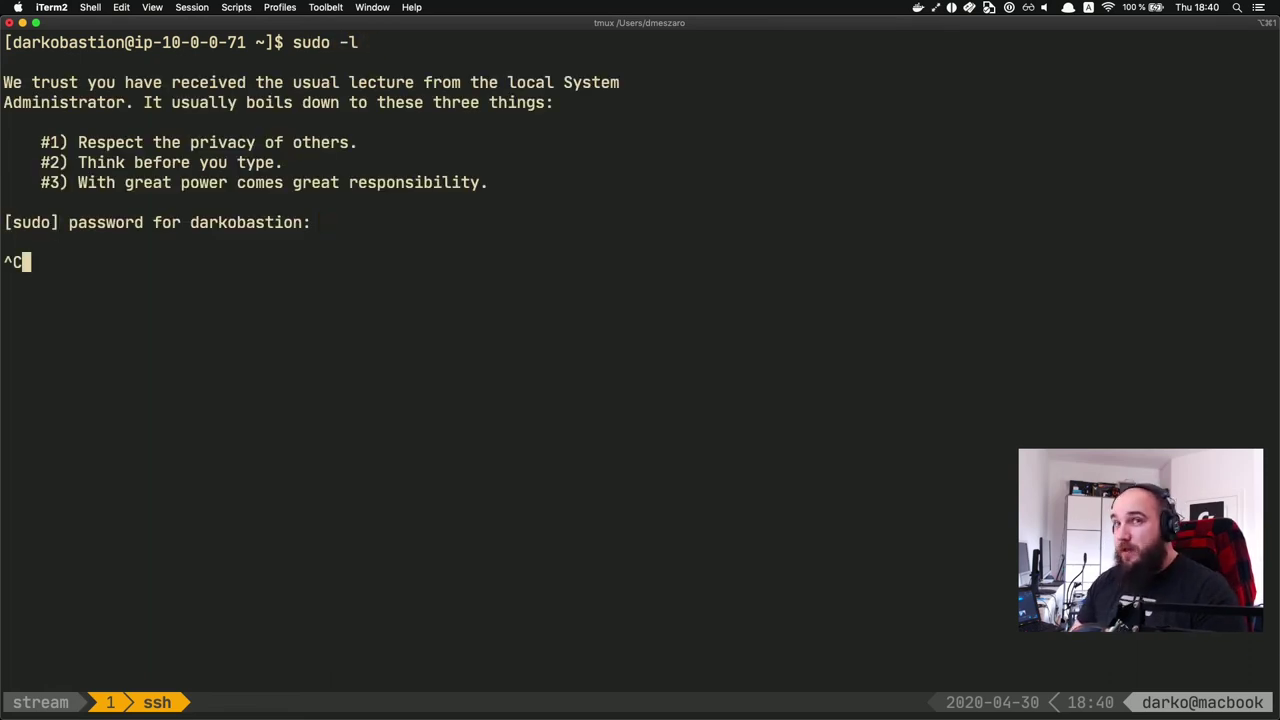
Step: Try to read /var/log/bastion/ with cat as the darkobastion user
type("cat ")
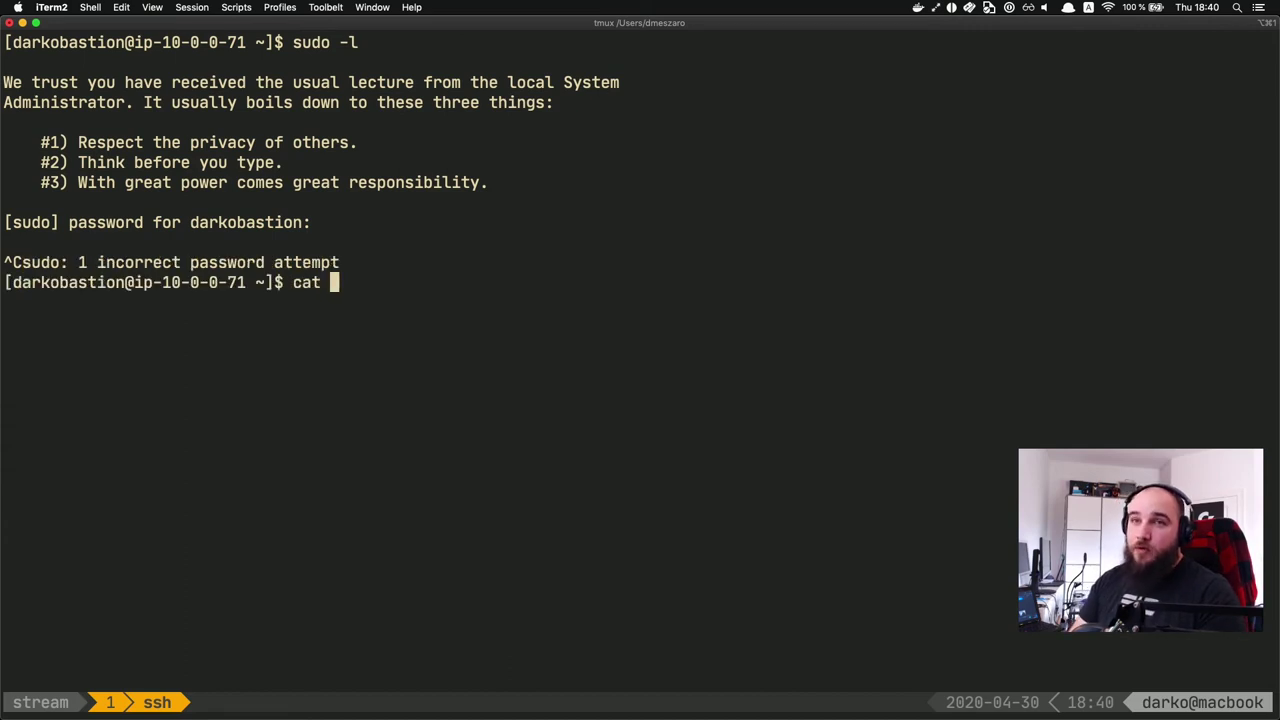
type("/var/log/")
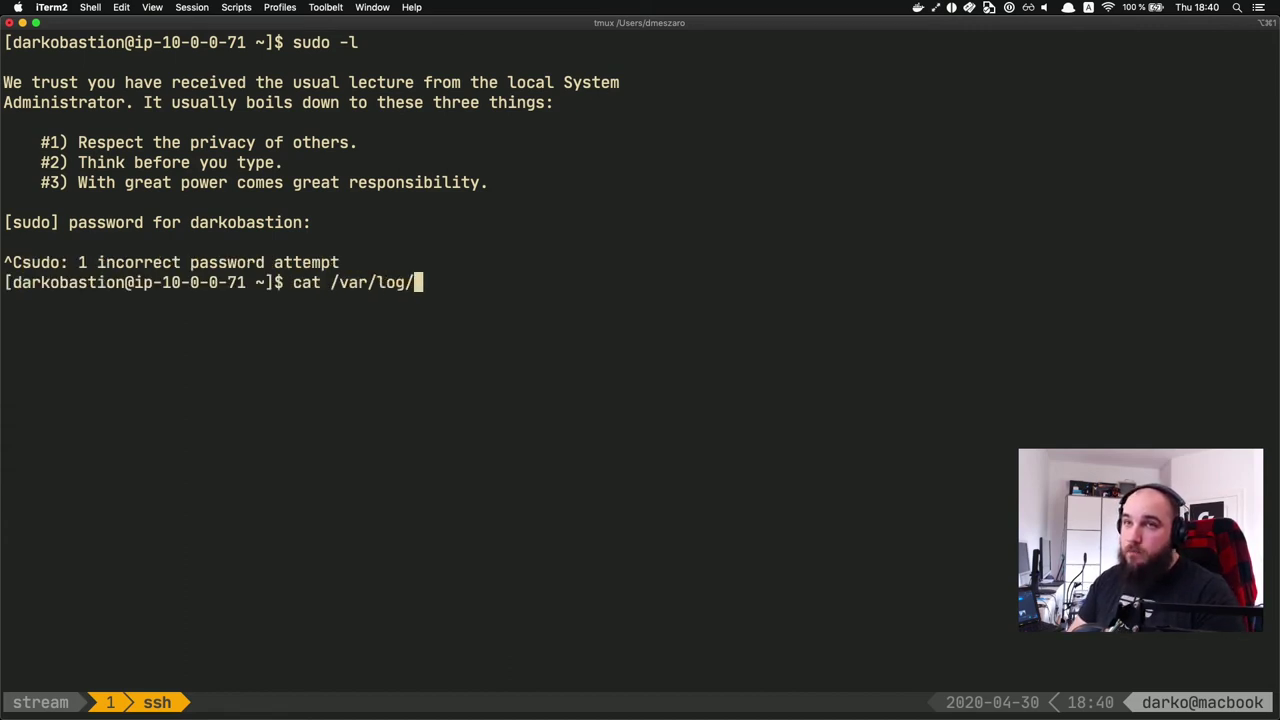
type("bastion/2")
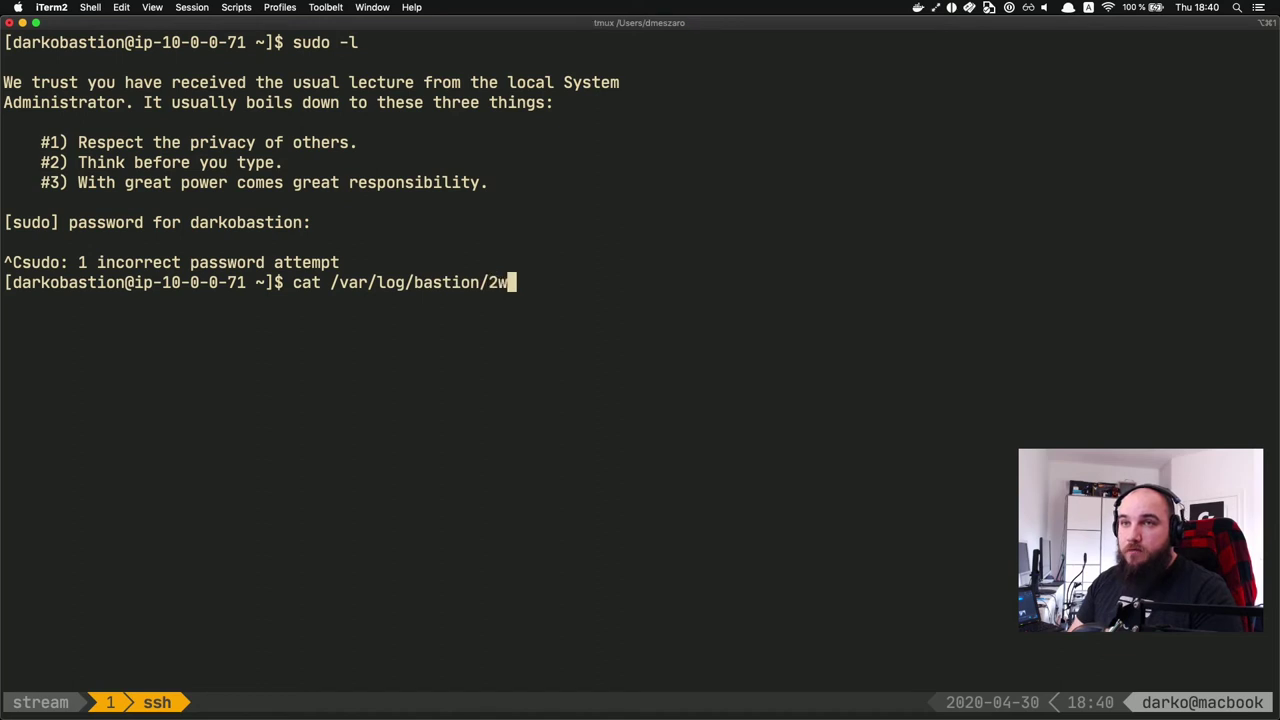
key("BackSpace")
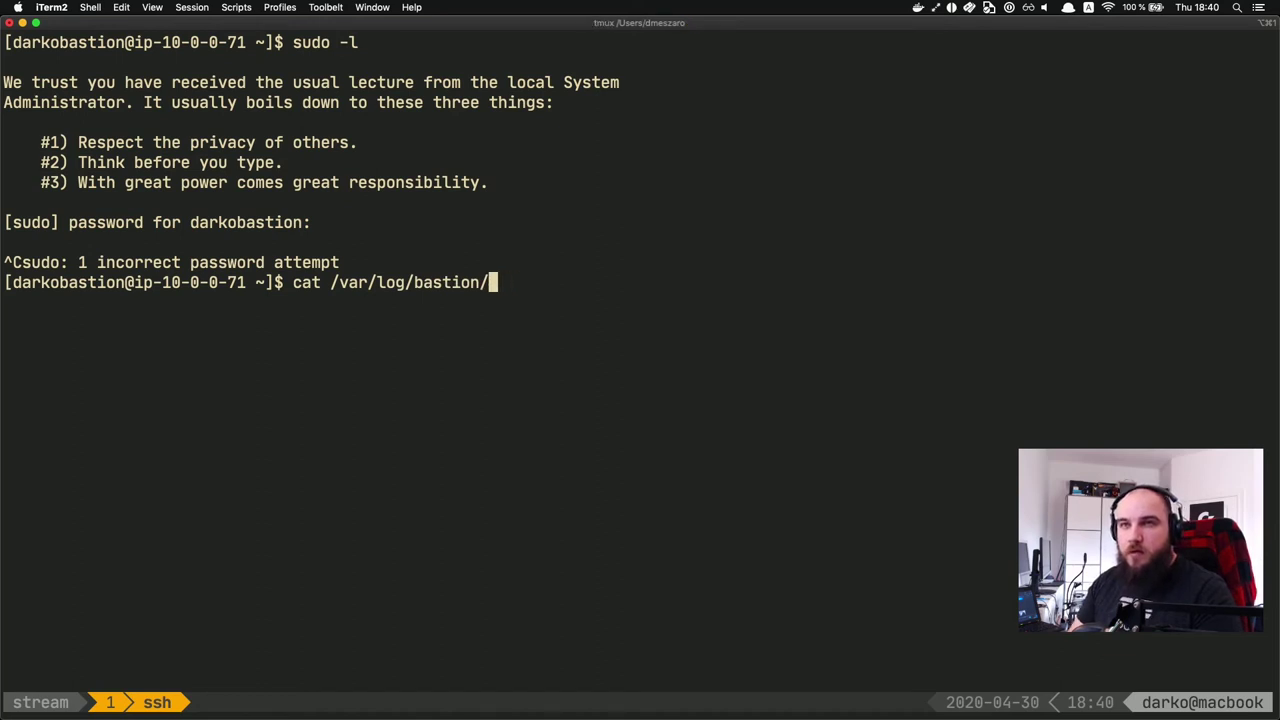
key("Return")
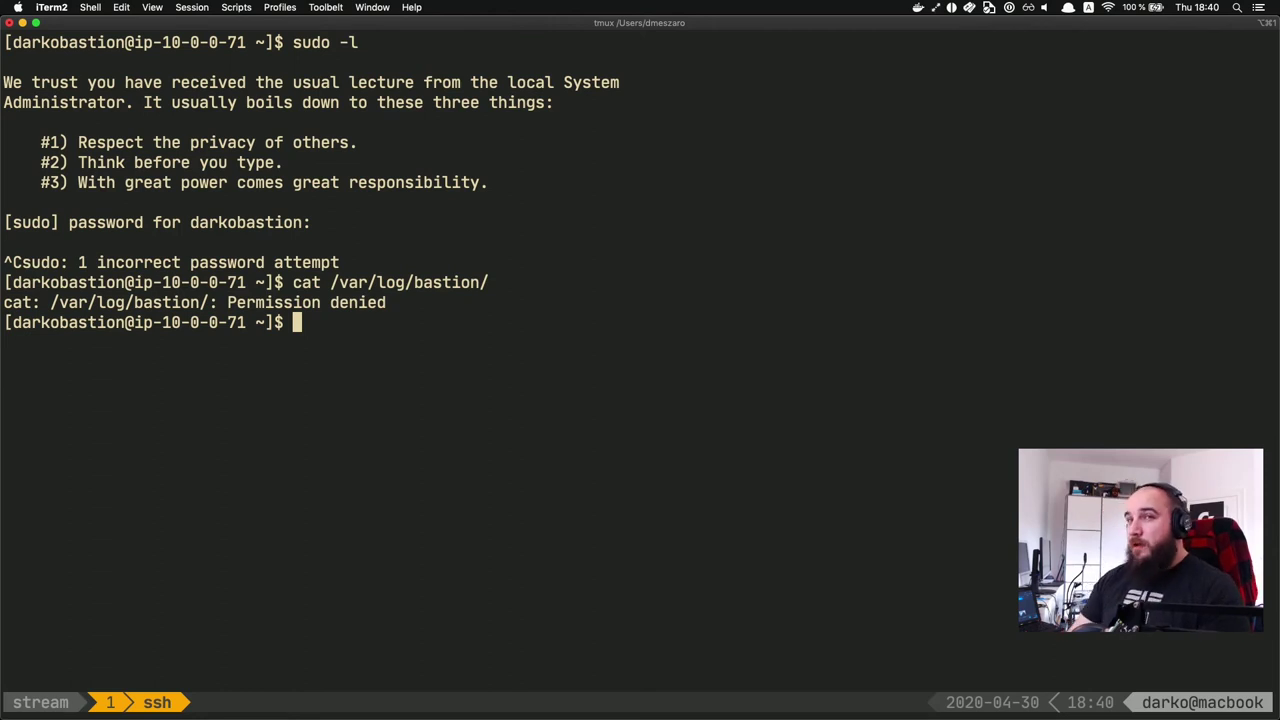
Step: Check the bastion's disk usage with df -h and the logged-in user with whoami
type("l")
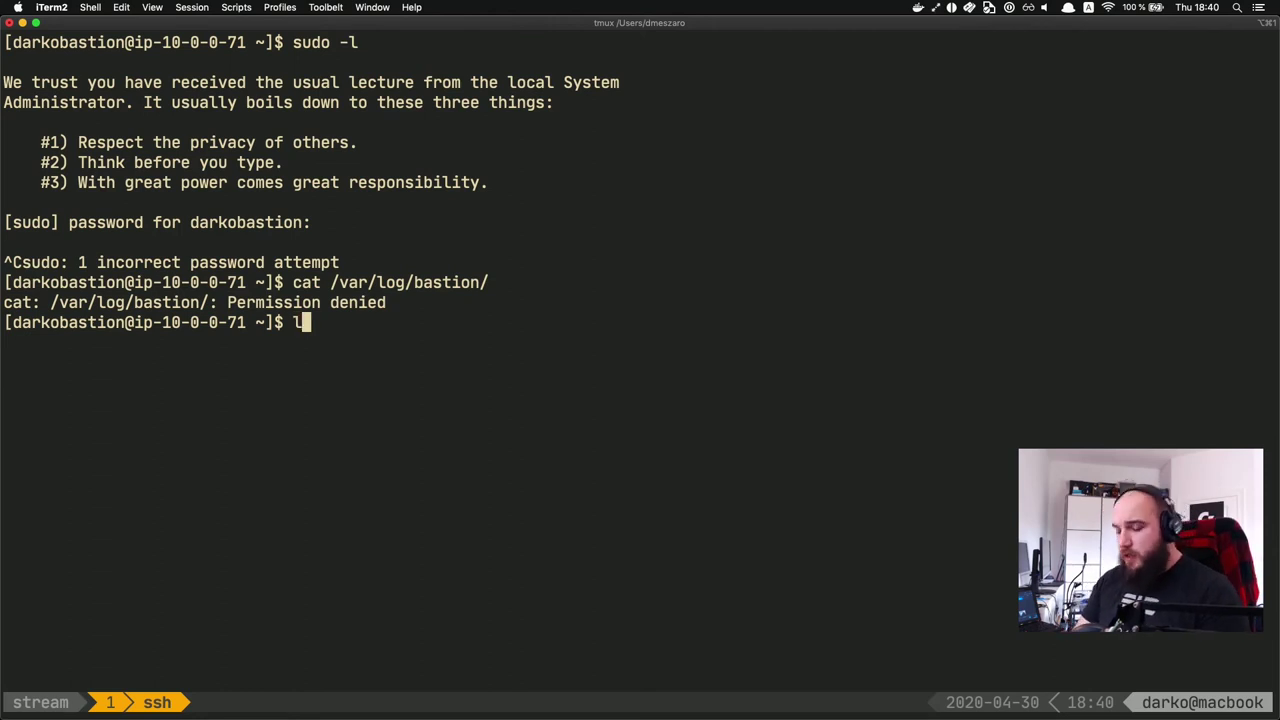
key("BackSpace")
type("df -h")
key("Return")
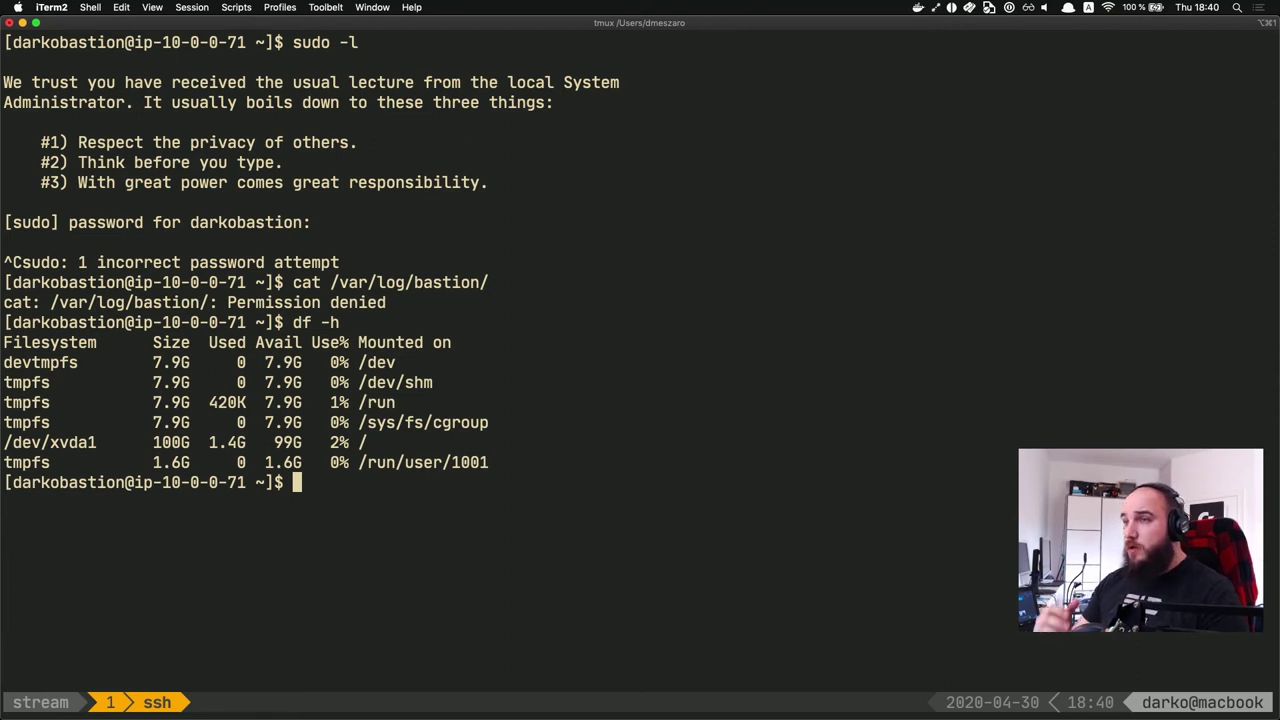
type("whoami")
key("Return")
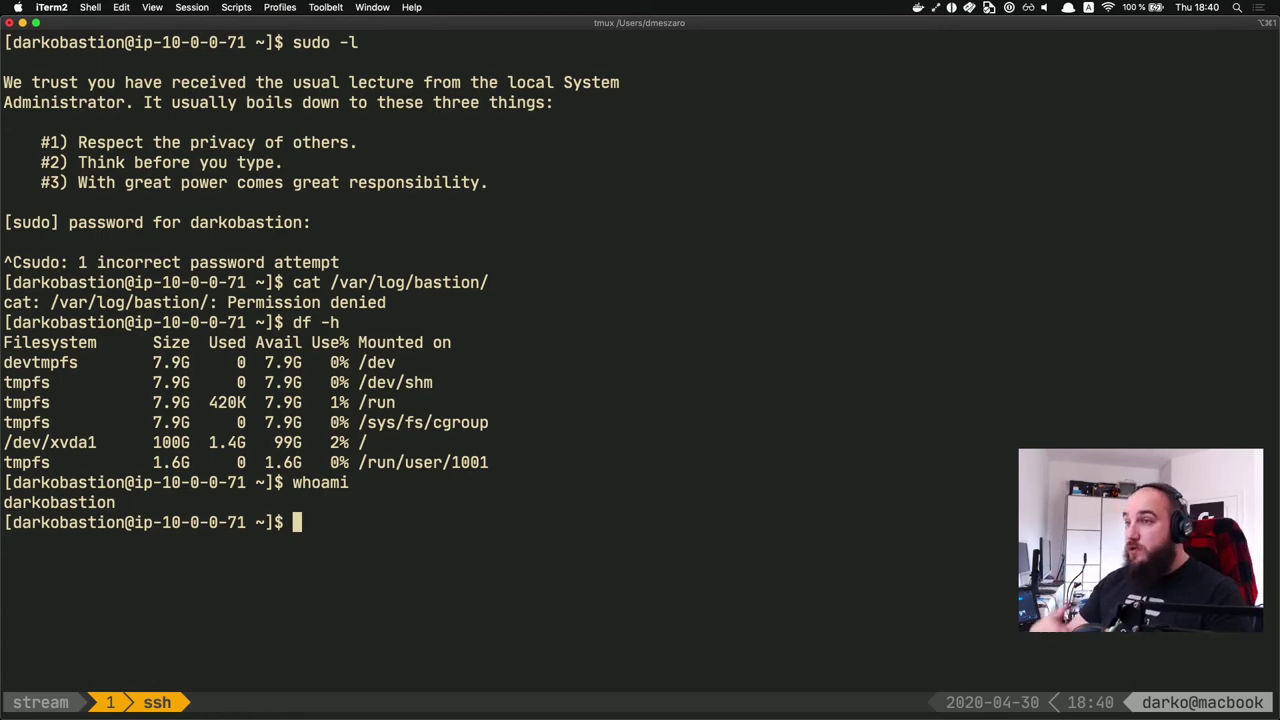
Step: Switch to the EC2 console in Chrome and replace the instance list filter with "super secret"
key("super+Tab")
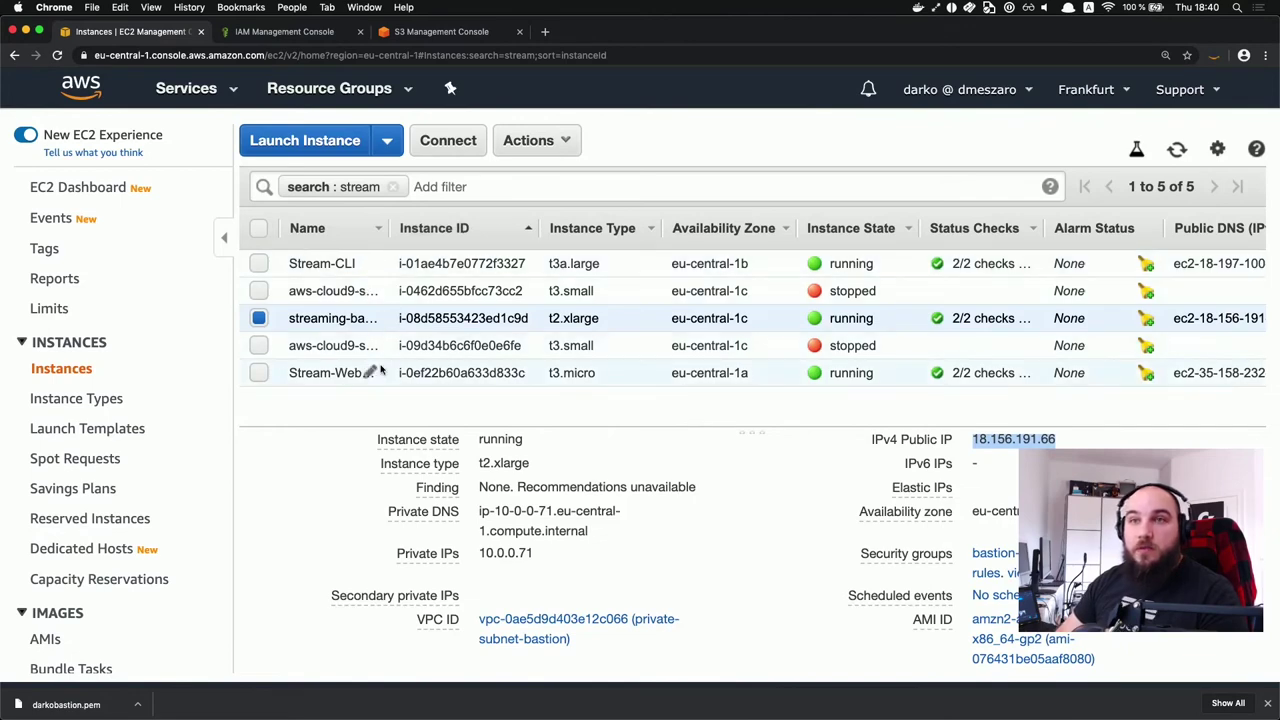
left_click(393, 187)
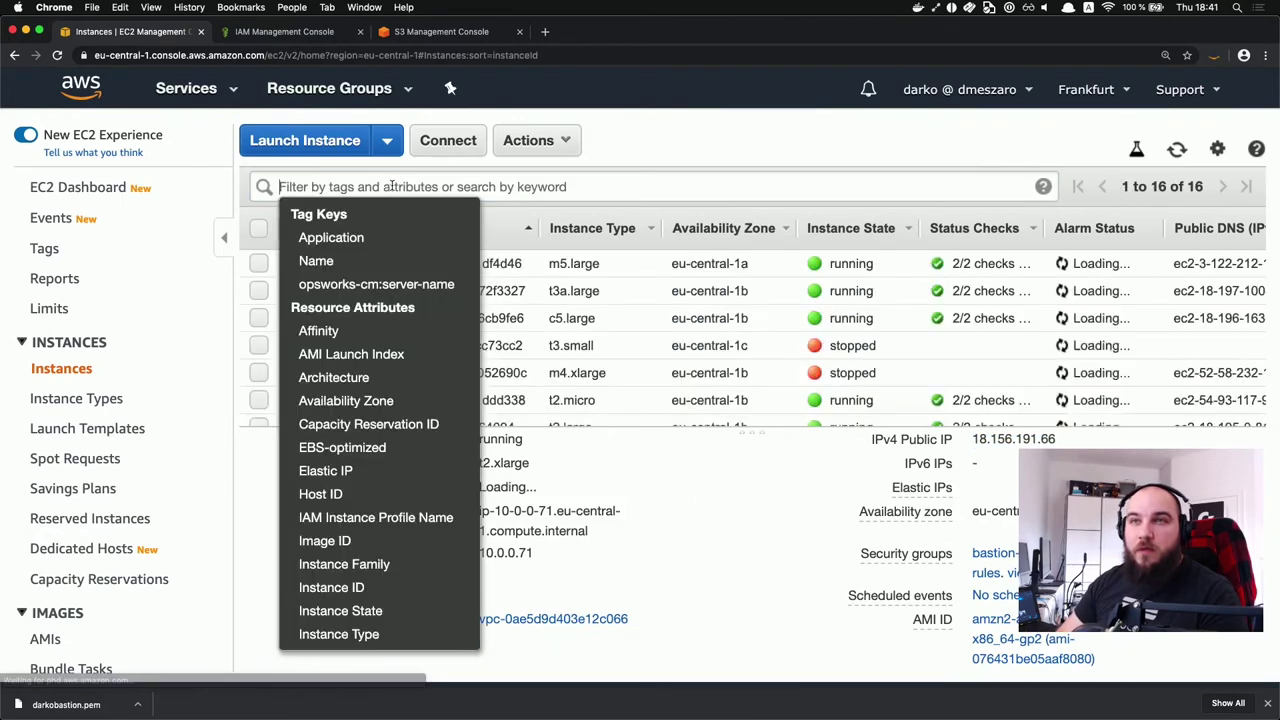
type("super secret")
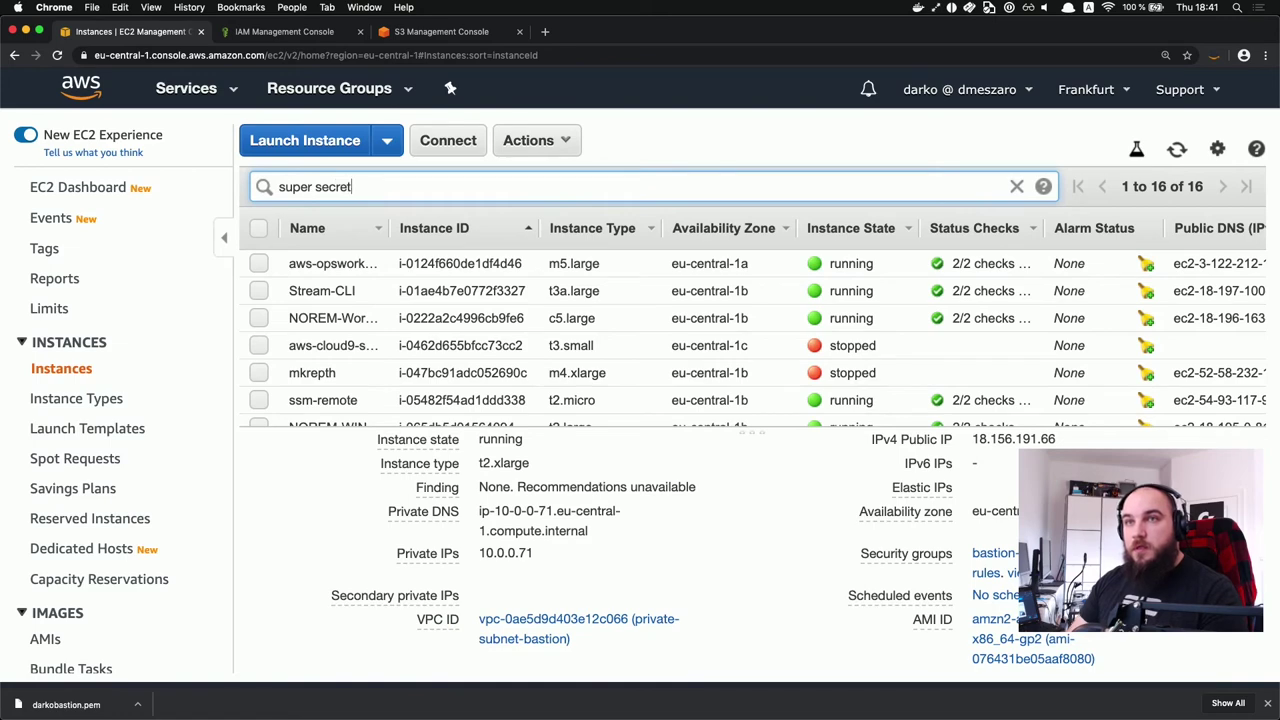
key("Return")
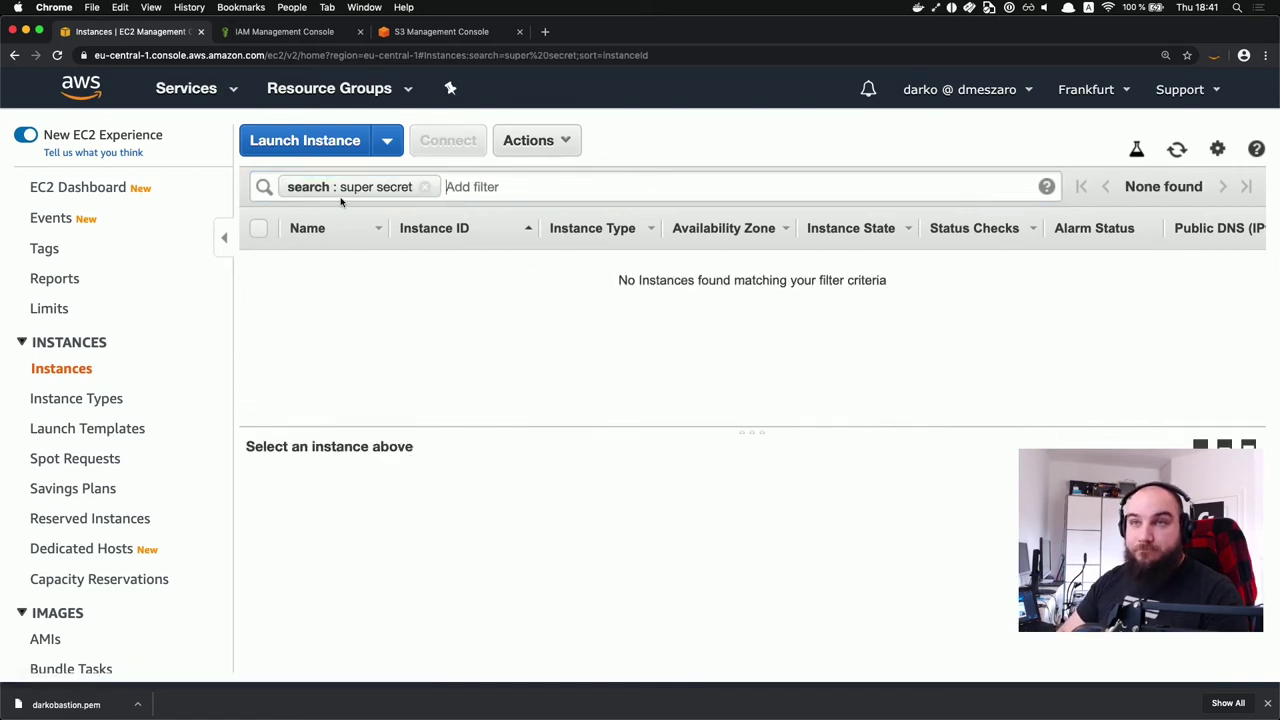
Step: Filter the EC2 instances by "secret" instead and copy the private IP of super-secret-private-instance
left_click(425, 187)
type("secret")
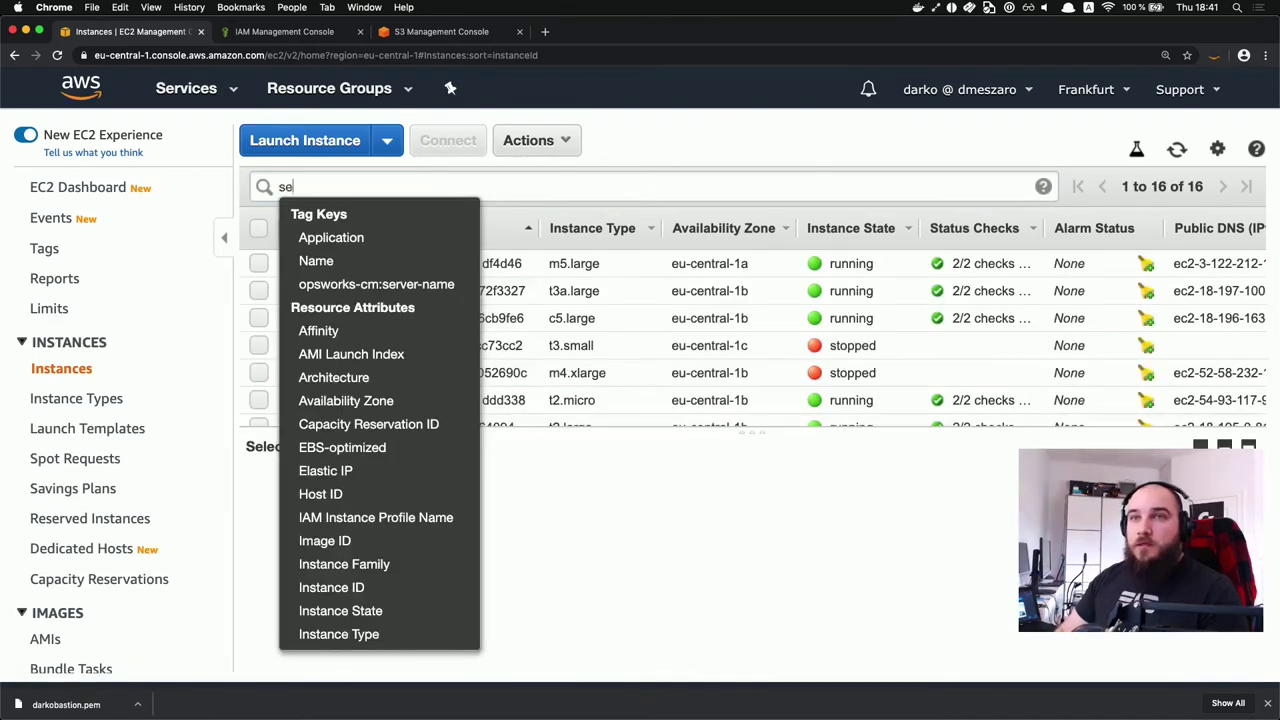
key("Return")
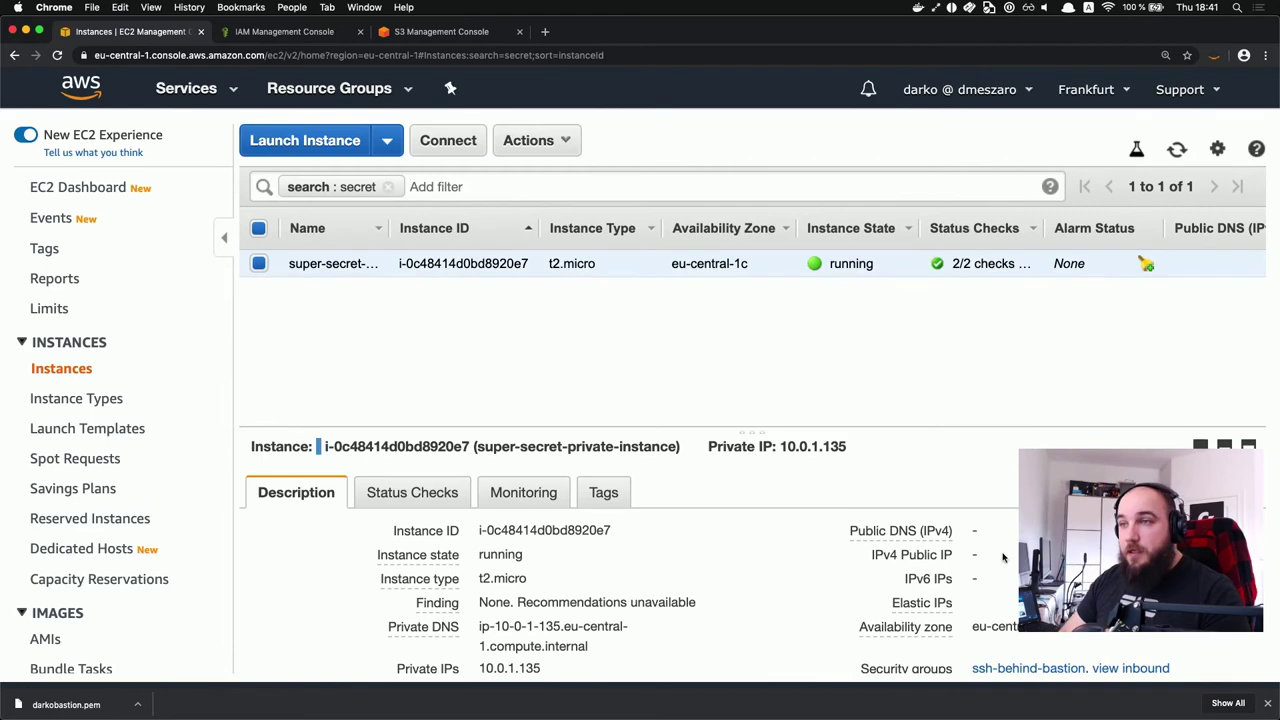
scroll(528, 576, "down", 2)
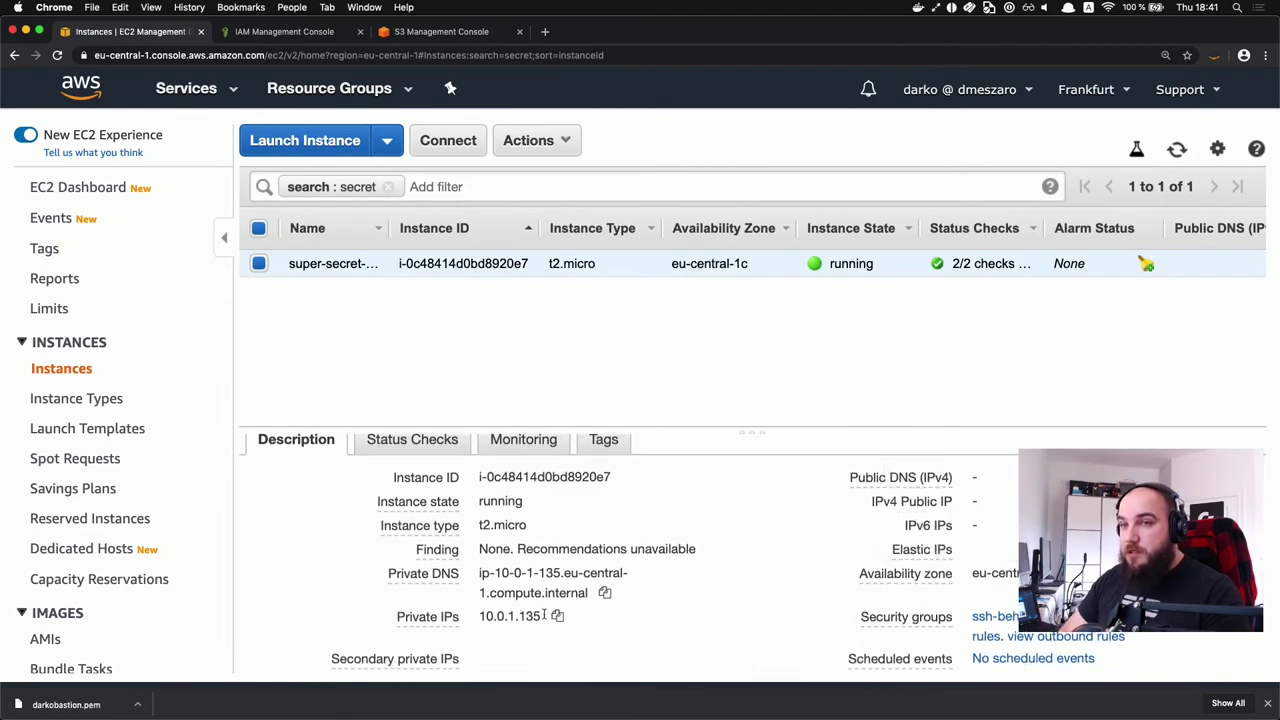
left_click(557, 615)
key("super+Tab")
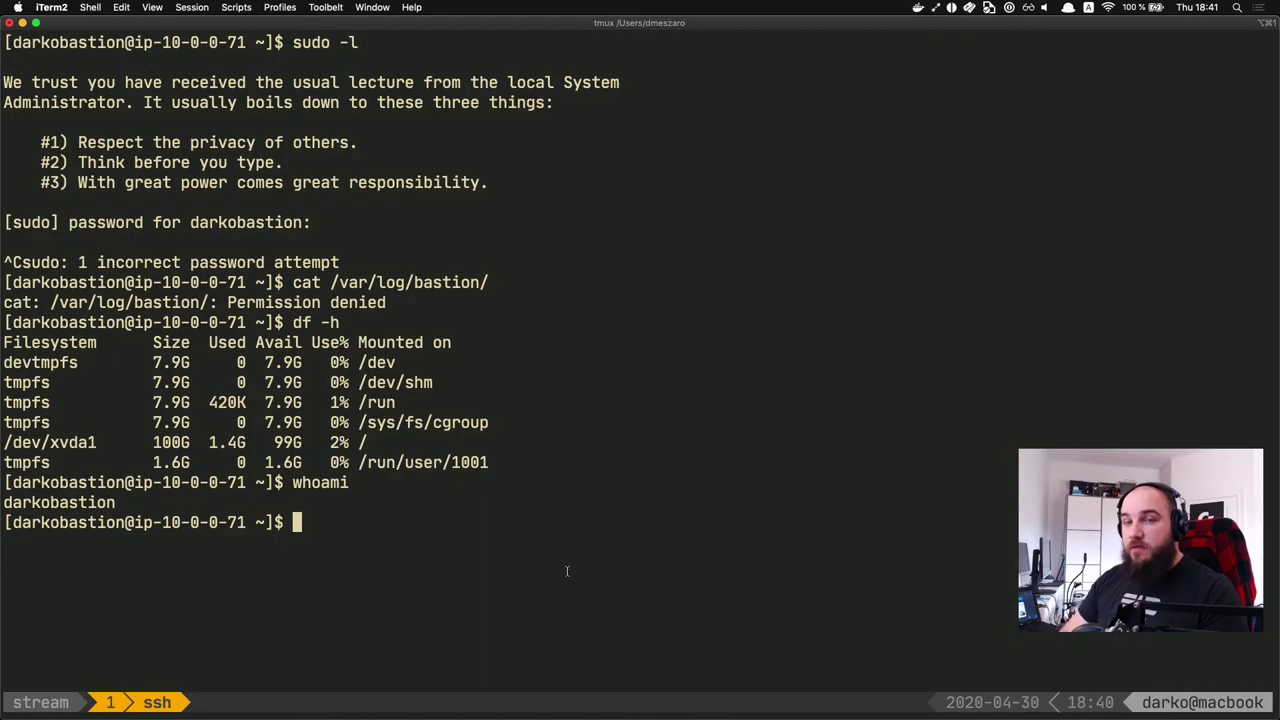
key("Return")
key("Return")
type("ssh darko")
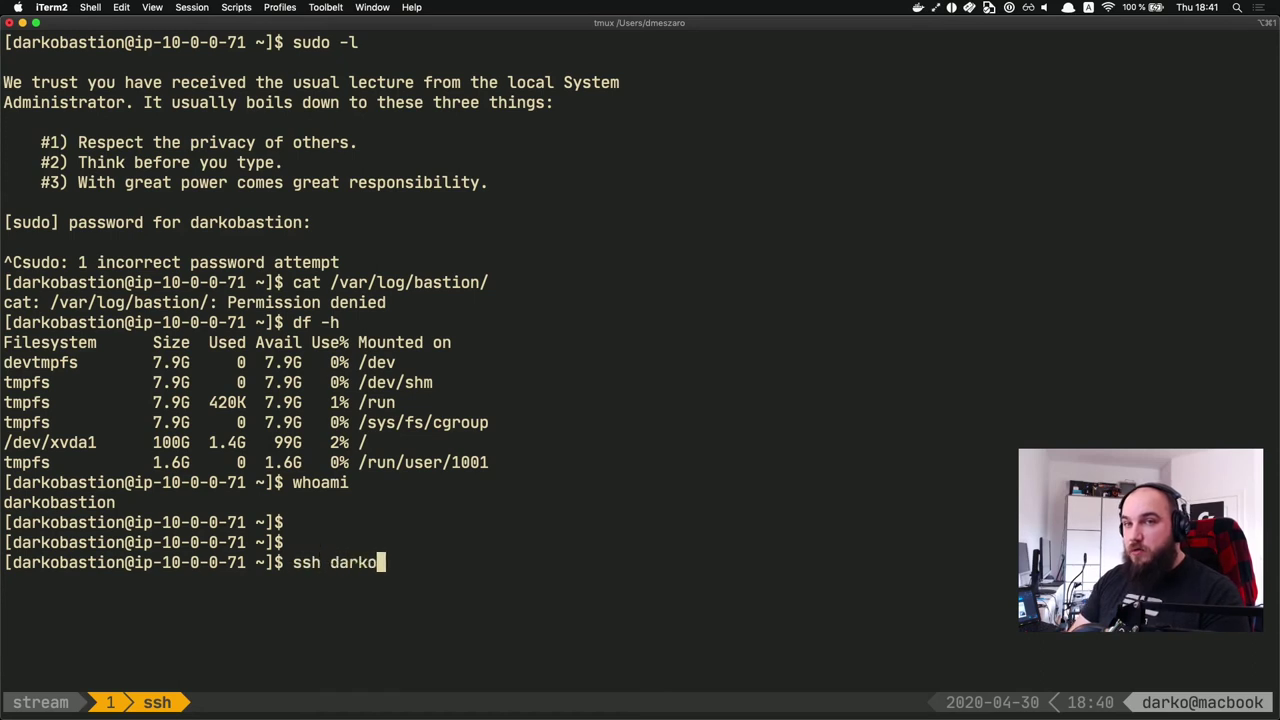
key("BackSpace")
key("BackSpace")
key("BackSpace")
key("BackSpace")
key("BackSpace")
type("ec2")
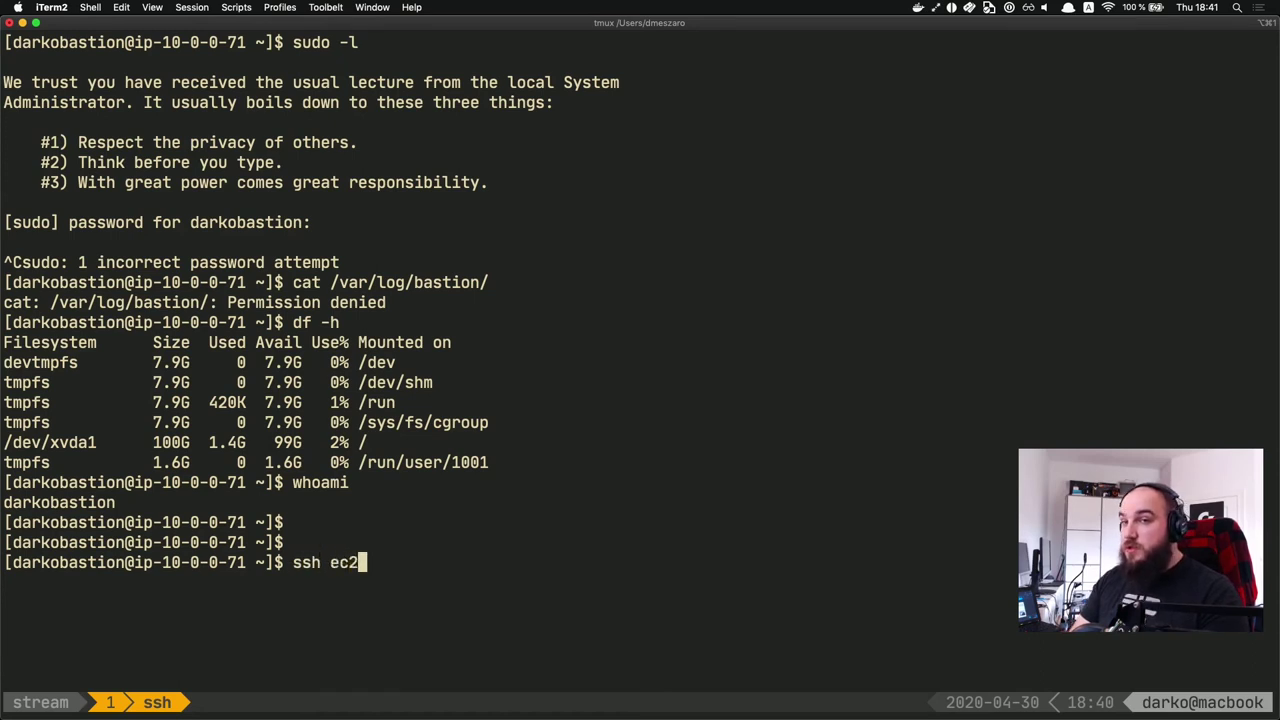
type("-user@")
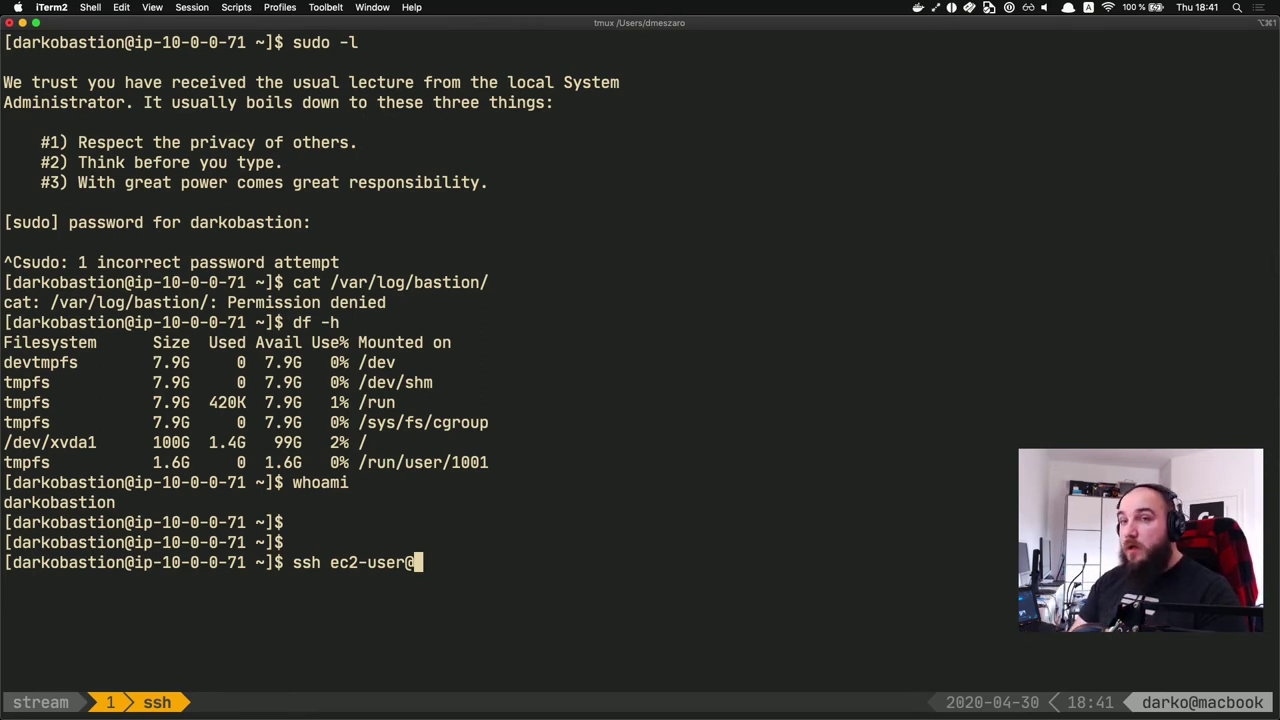
type("10.0.1.135")
key("Return")
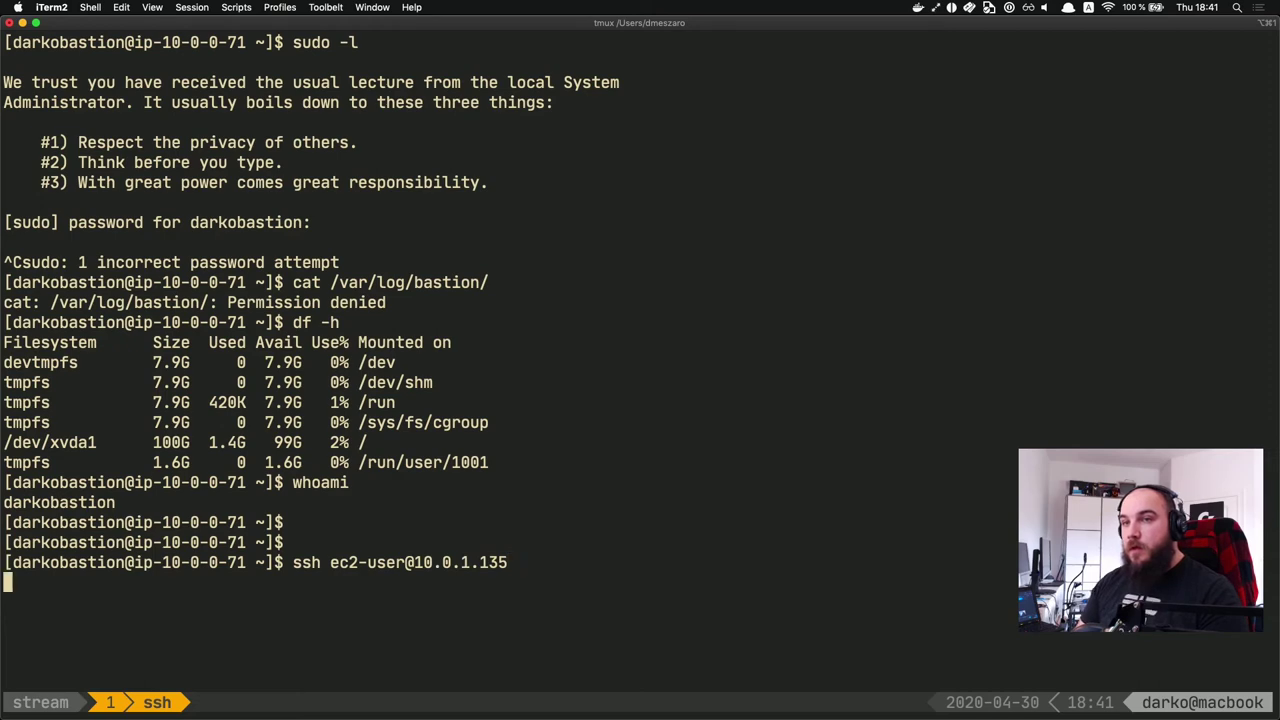
type("yes")
key("Return")
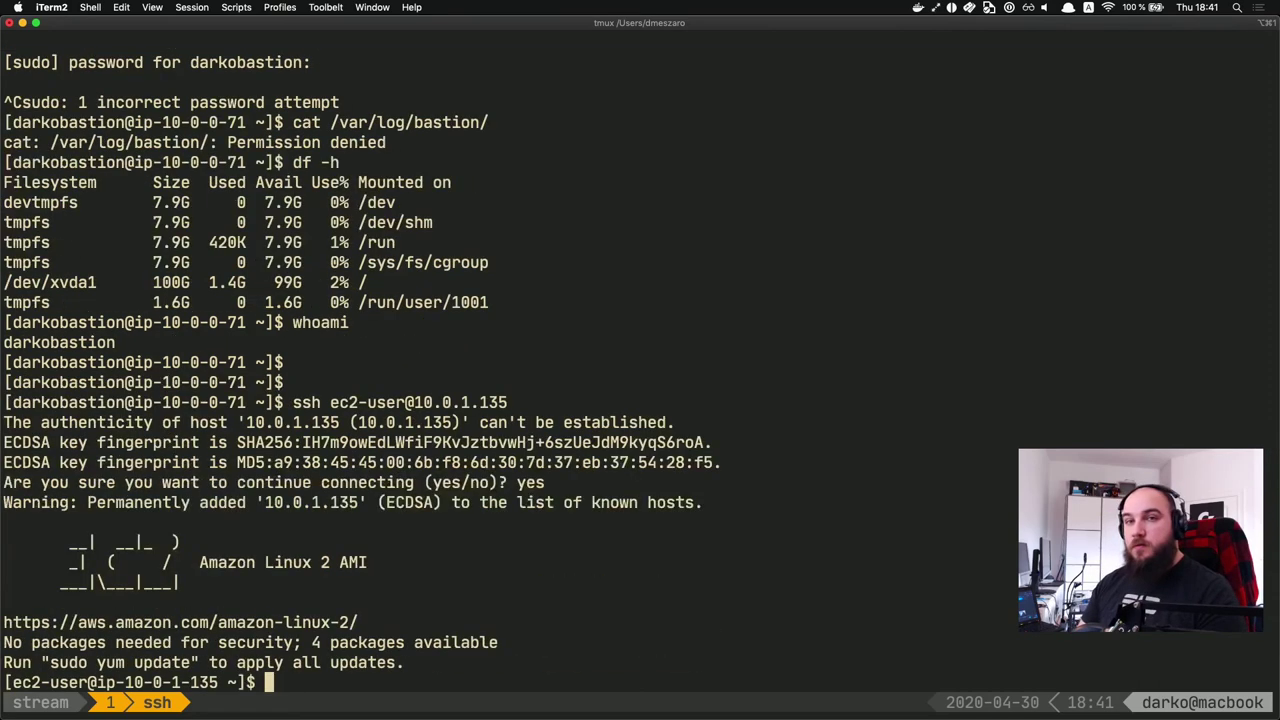
Step: Clear the terminal on the private instance
key("Return")
key("Return")
key("Return")
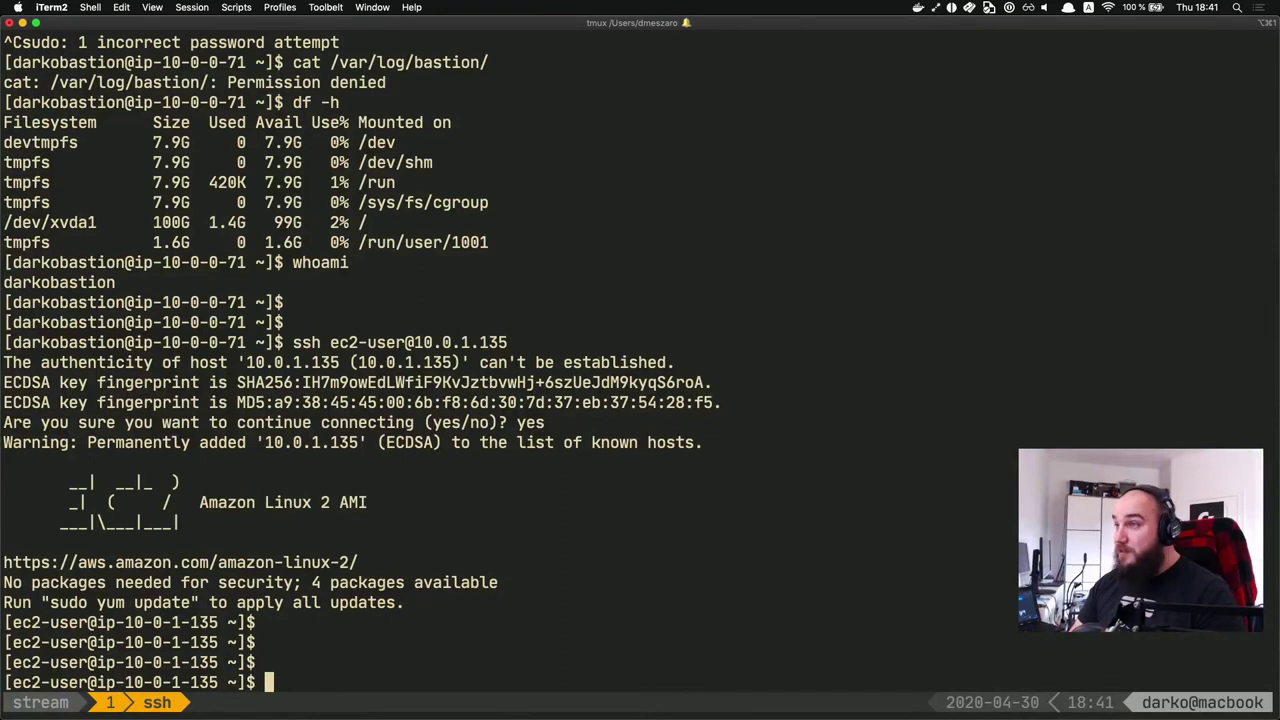
key("Return")
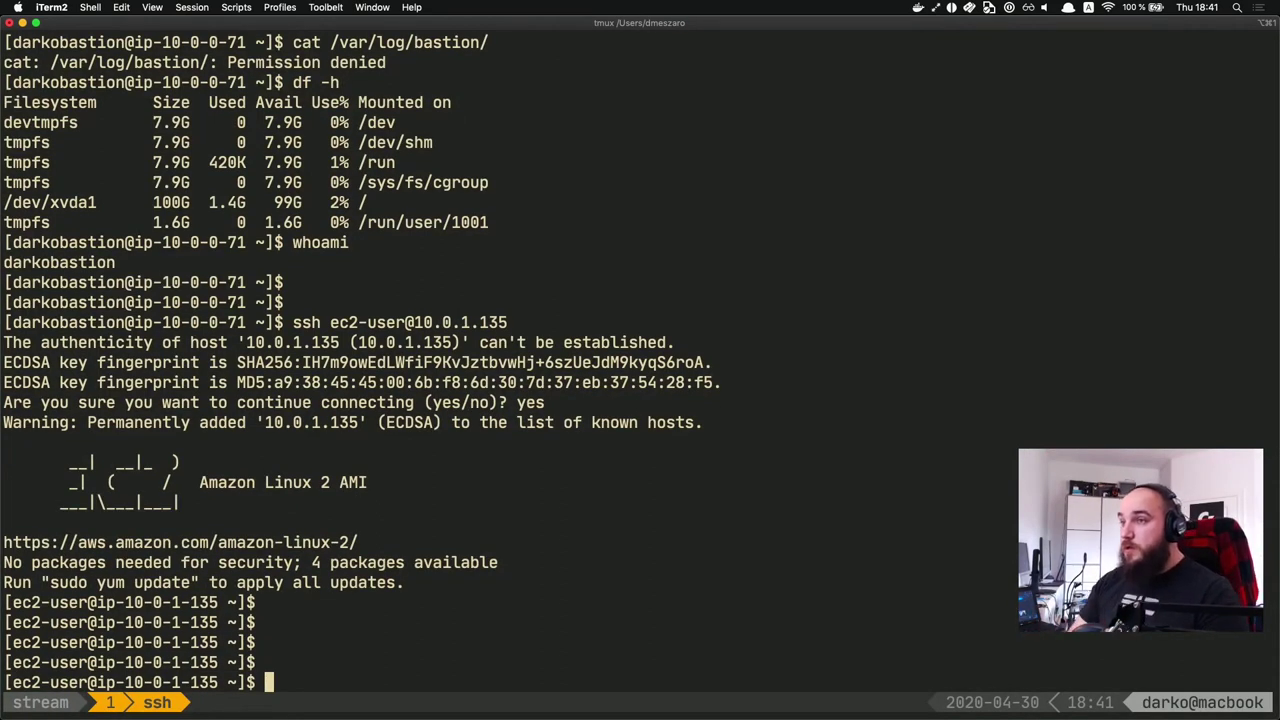
key("Return")
key("Return")
type("cear")
key("BackSpace")
key("BackSpace")
key("BackSpace")
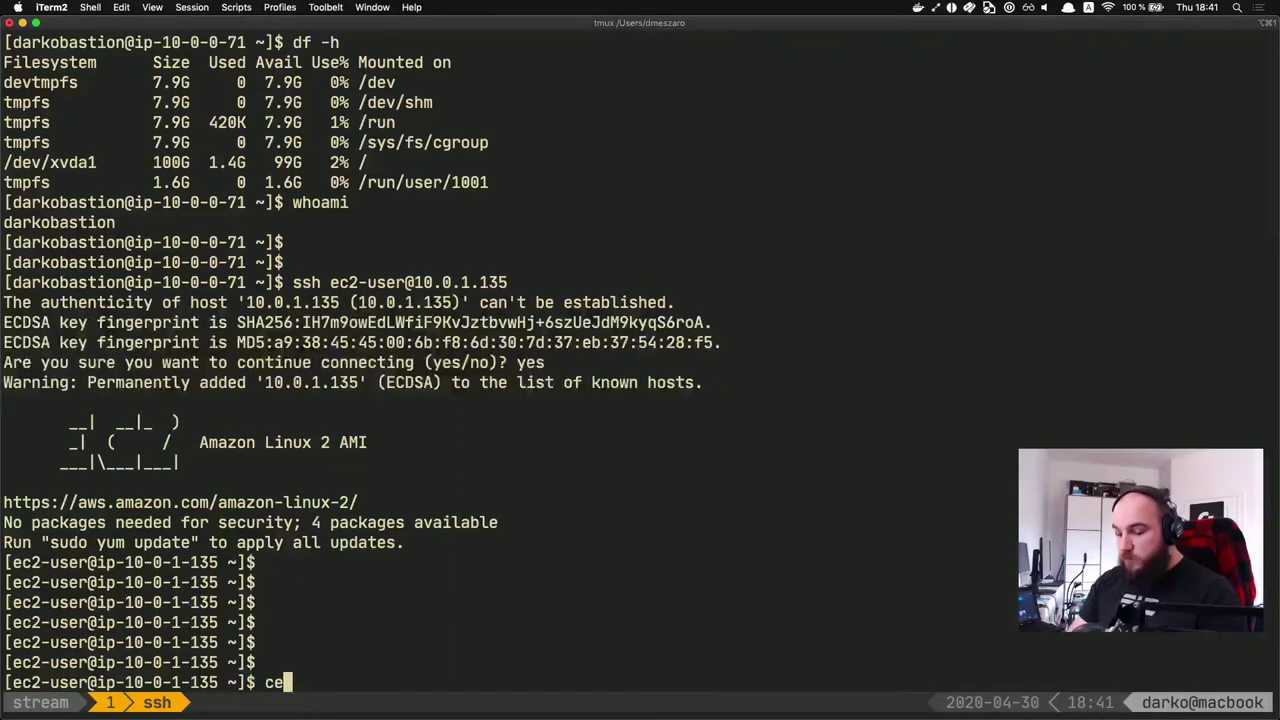
type("lear")
key("Return")
key("Return")
key("Return")
Step: Try to install the lynx package on the private instance with sudo apt install lynx
type("su")
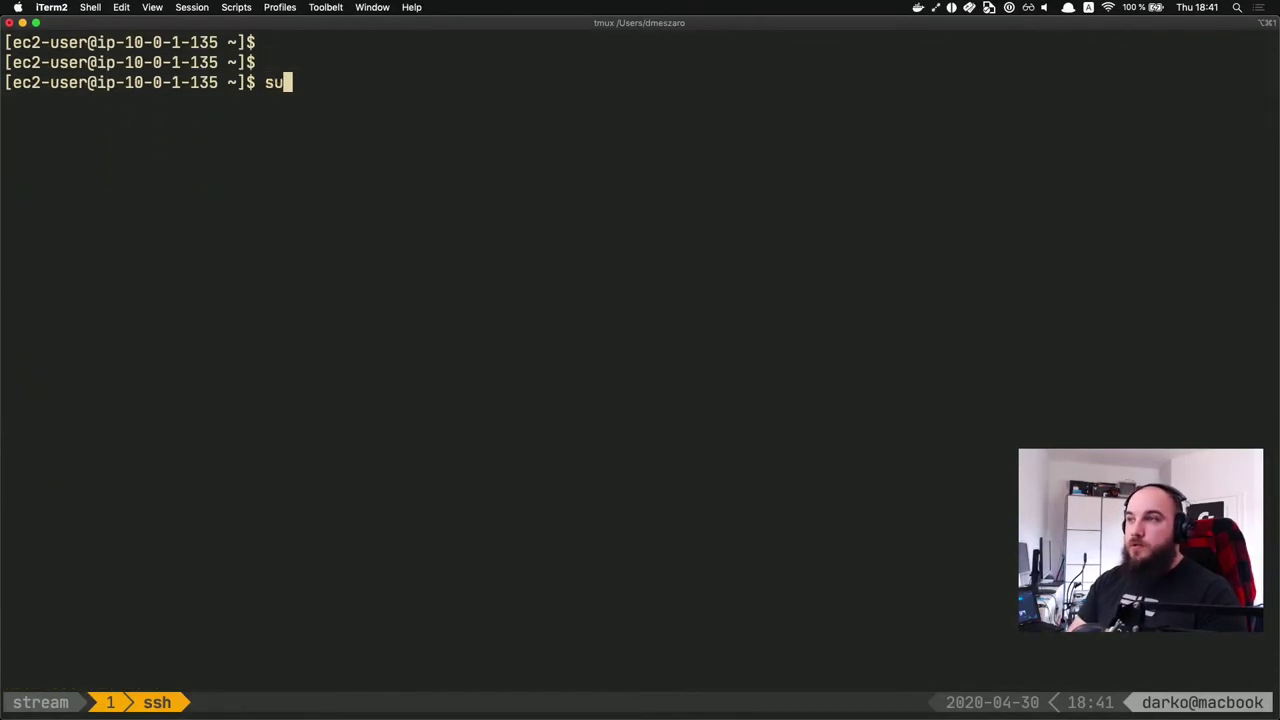
type("do apt install ")
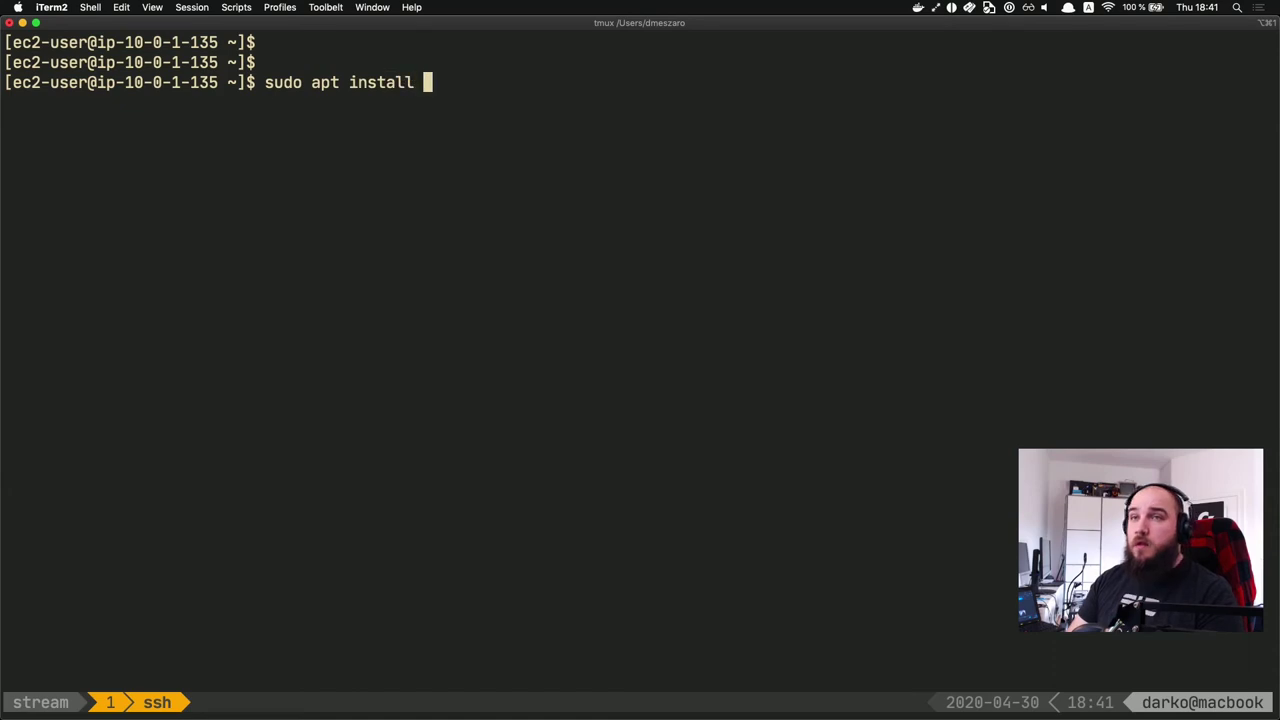
type("lyxn")
key("Return")
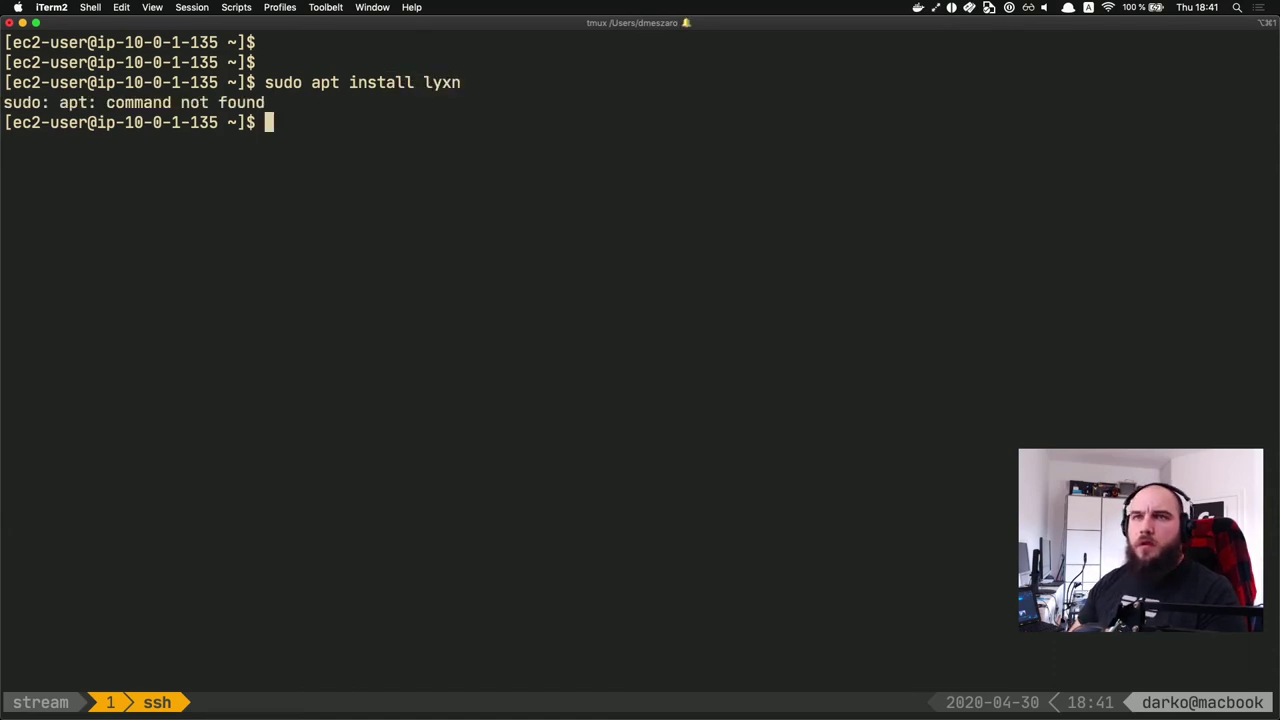
key("Up")
key("BackSpace")
key("BackSpace")
type("nx")
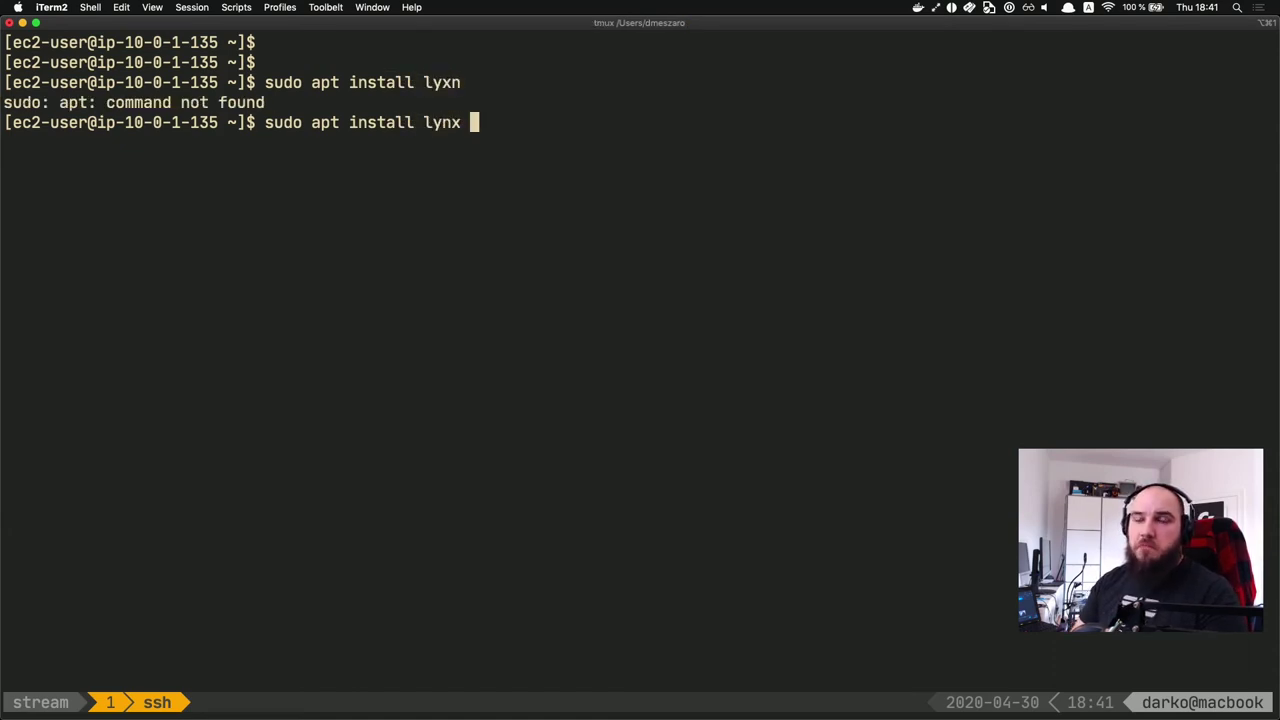
key("Return")
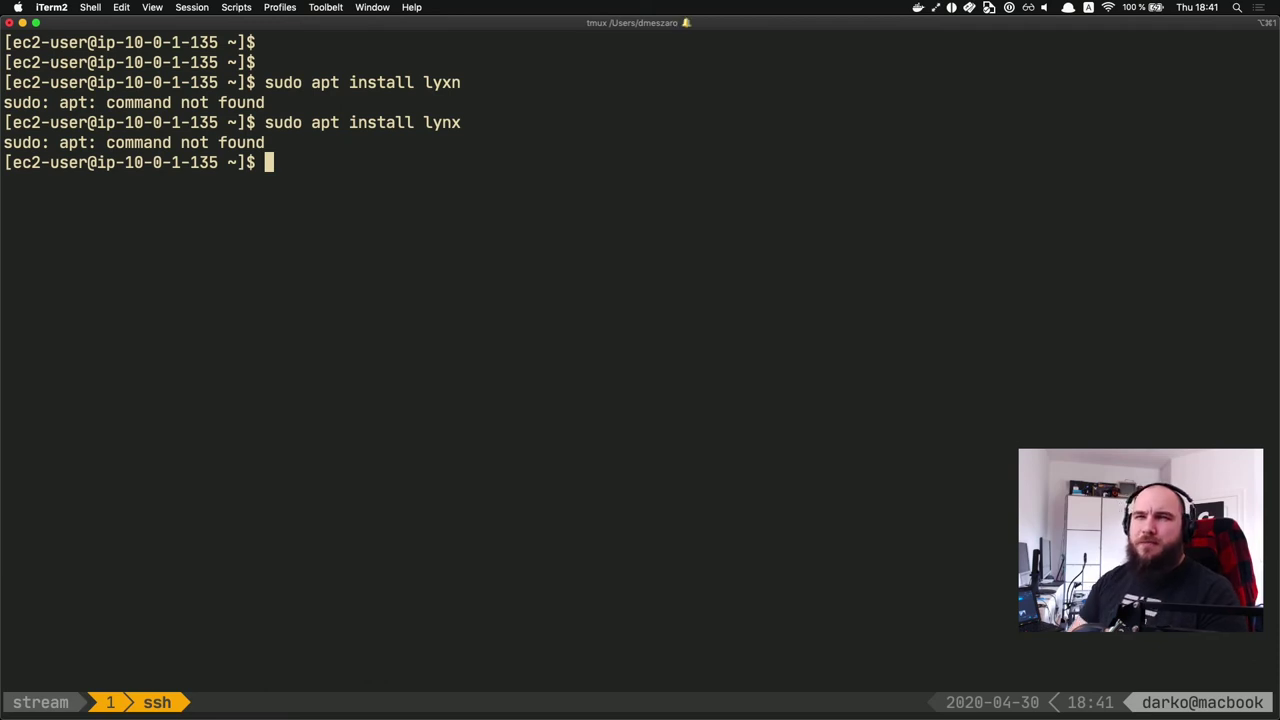
Step: Update all packages on the private instance with sudo yum update -y
type("sudp uys")
key("BackSpace")
key("BackSpace")
key("BackSpace")
key("BackSpace")
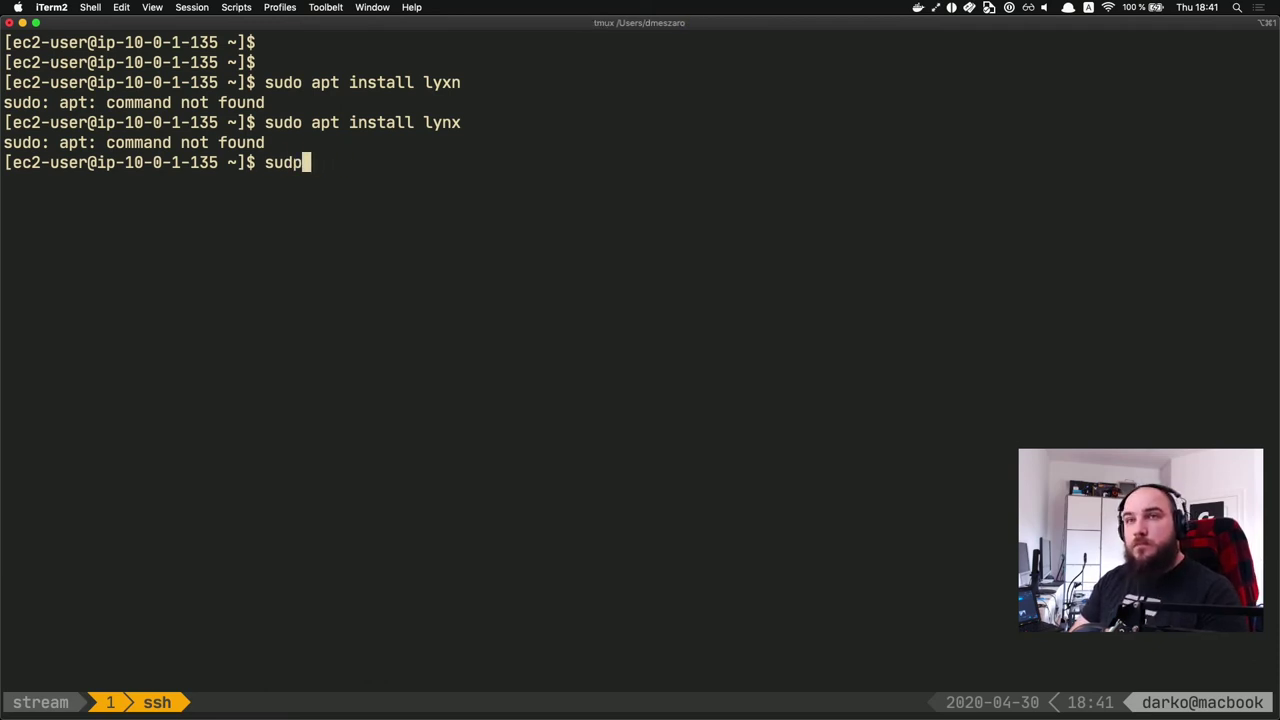
type("uy")
key("BackSpace")
type("yum")
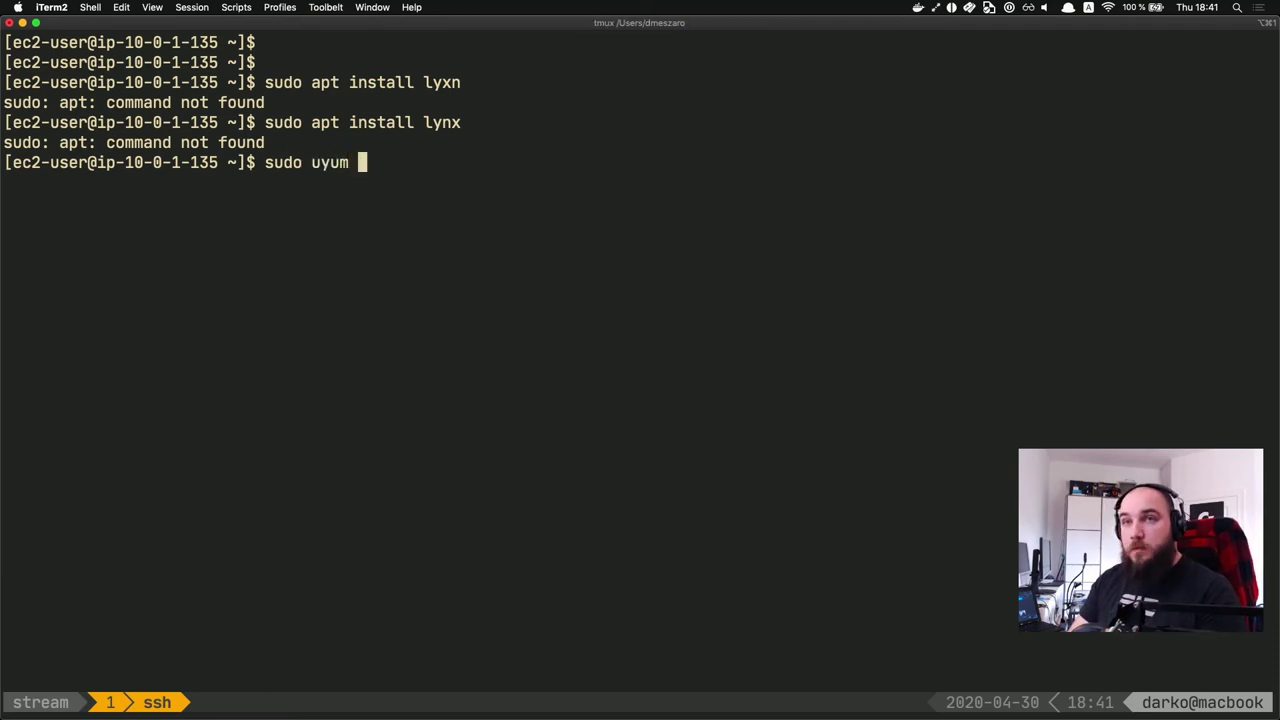
key("BackSpace")
key("BackSpace")
key("BackSpace")
key("BackSpace")
type("yum update y")
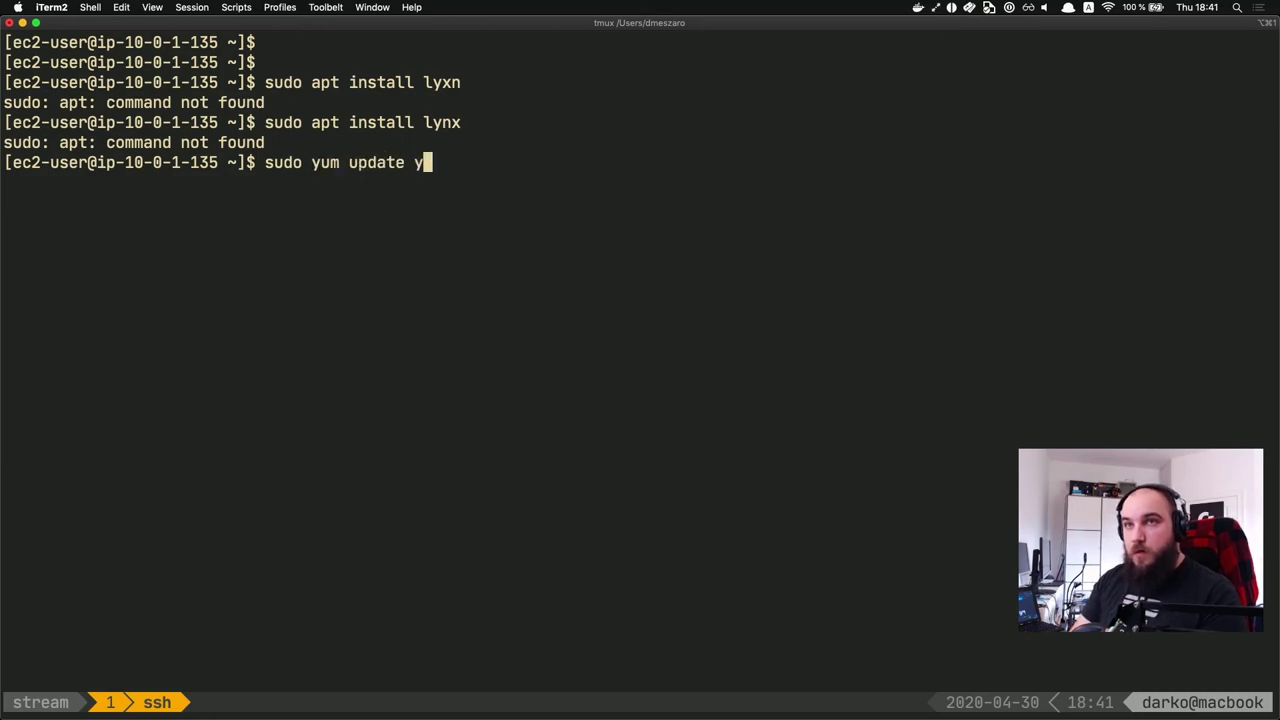
key("BackSpace")
type("-y")
key("Return")
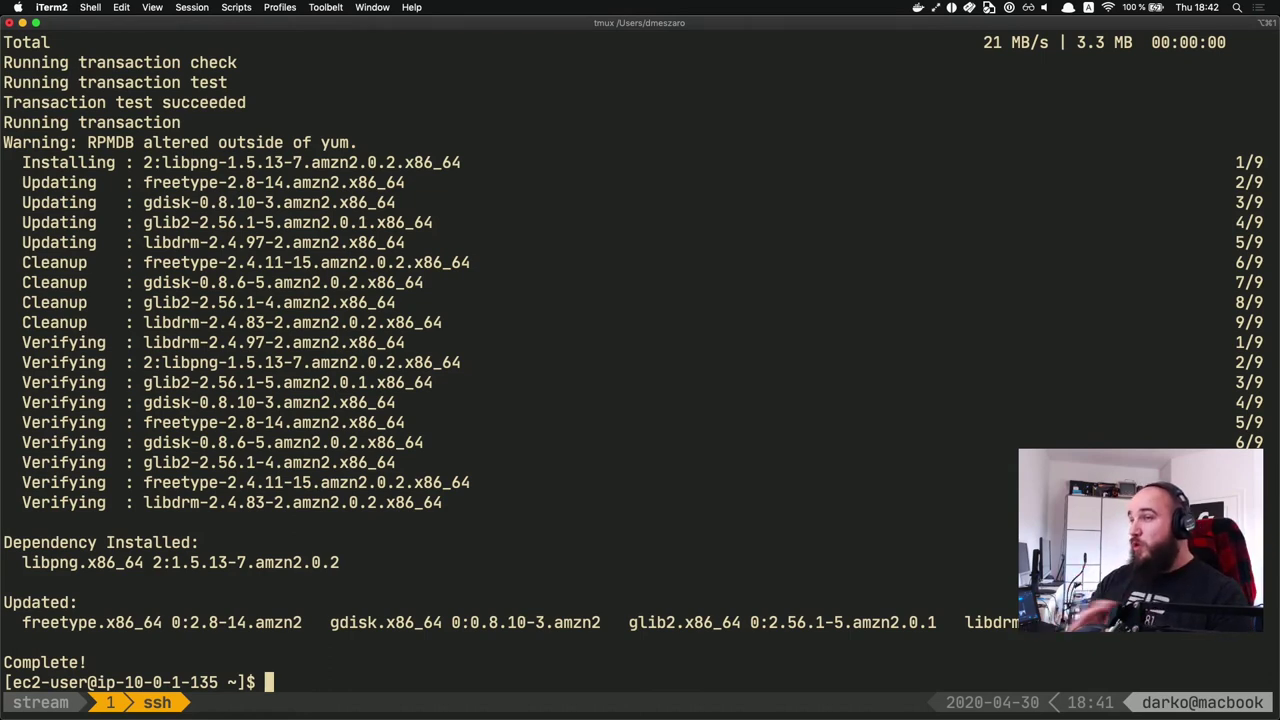
Step: Install lynx with sudo yum install lynx and approve the installation
type("sudo yum update -y")
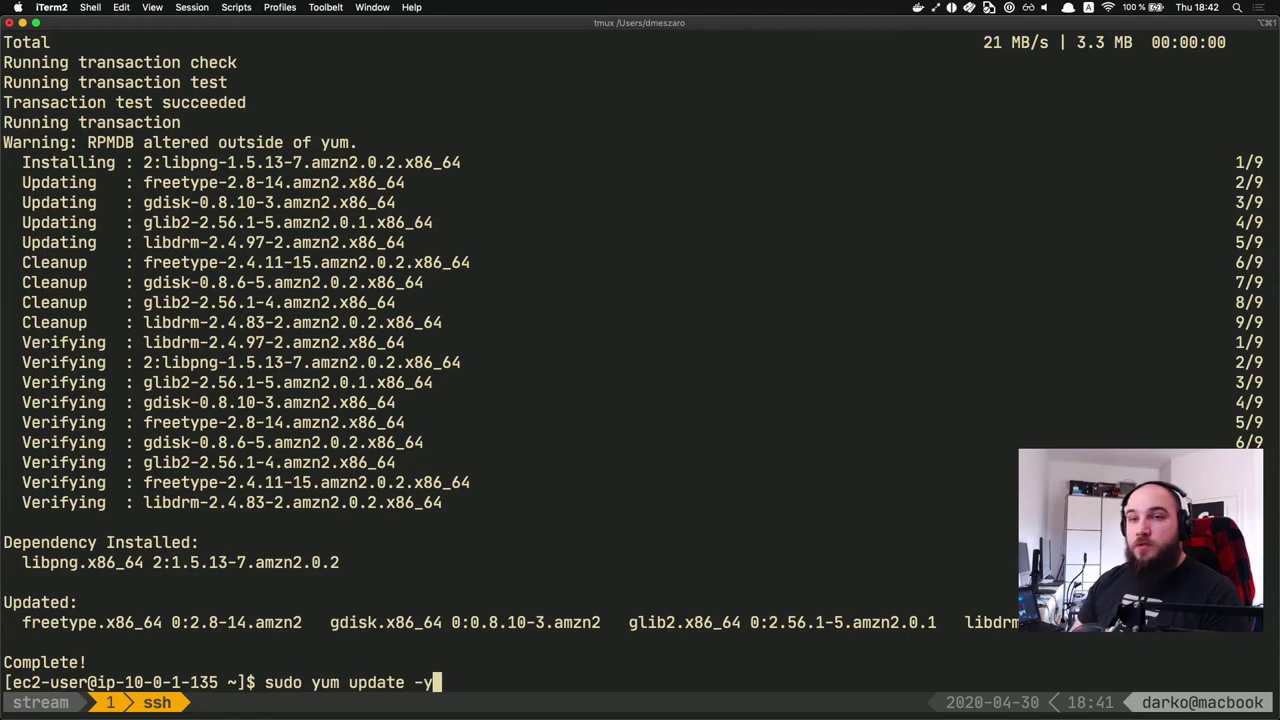
key("BackSpace")
key("BackSpace")
key("BackSpace")
key("BackSpace")
key("BackSpace")
key("BackSpace")
key("BackSpace")
key("BackSpace")
key("BackSpace")
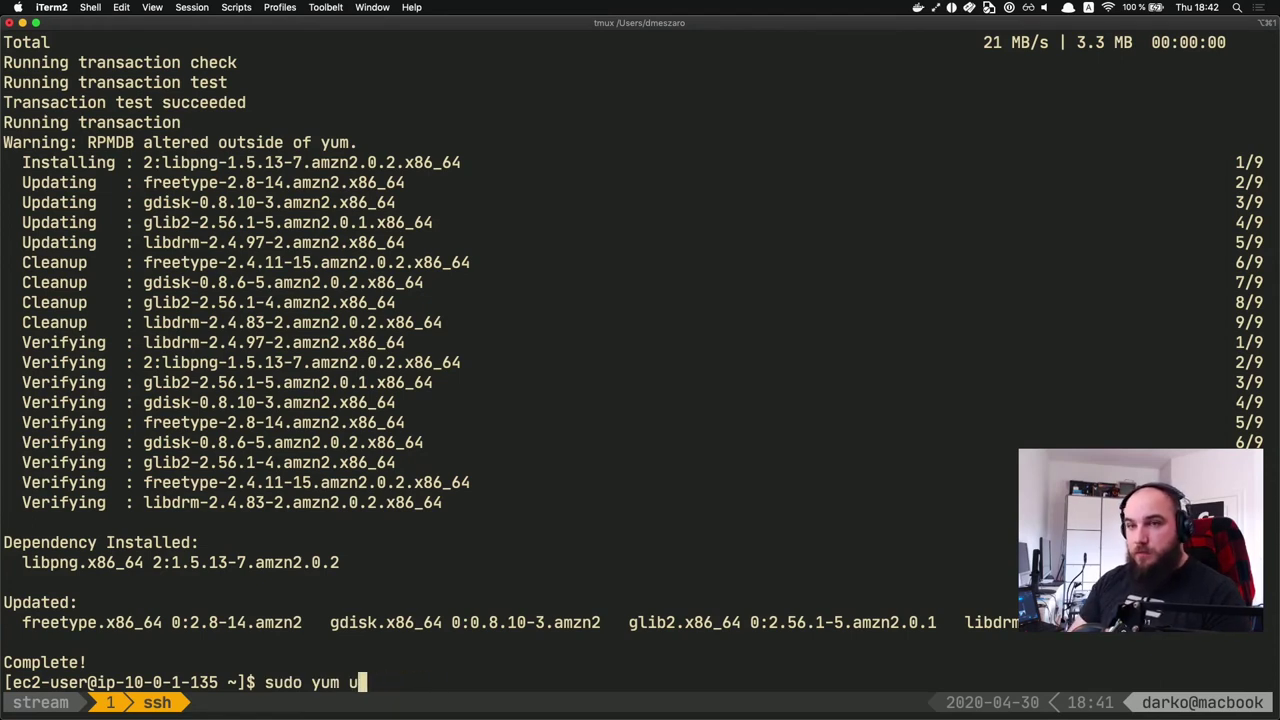
type("install lynx")
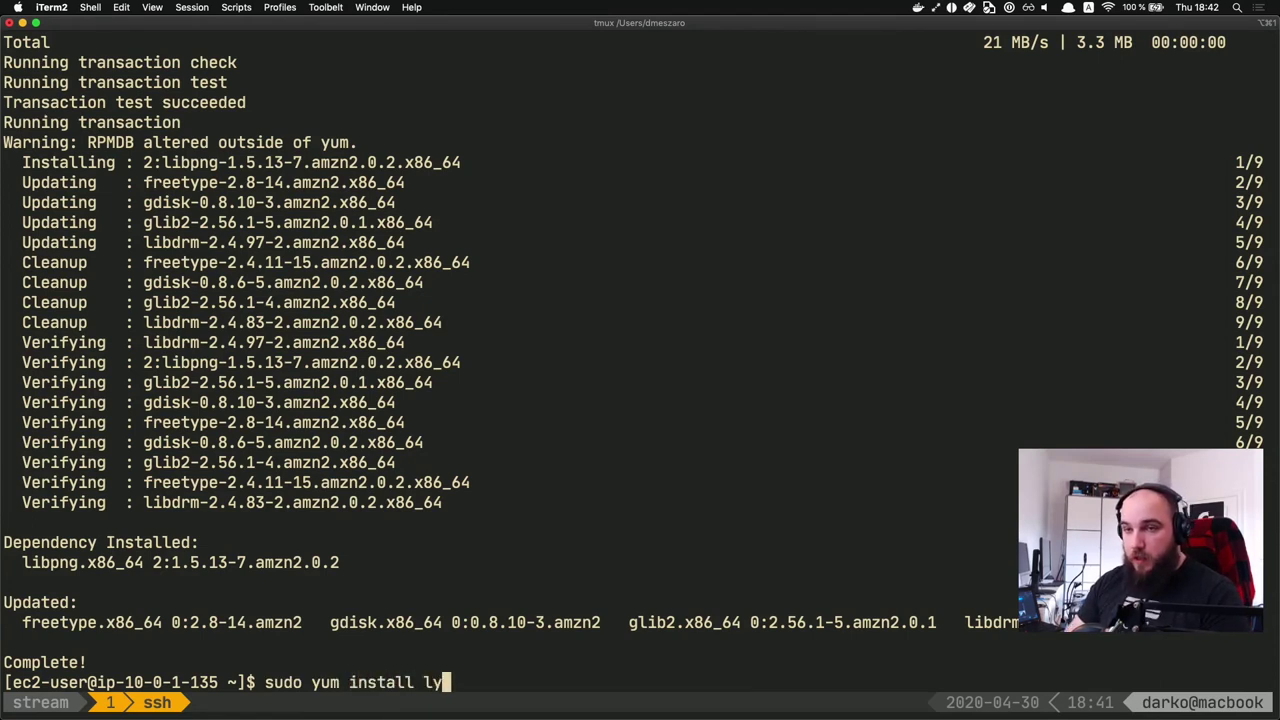
key("Return")
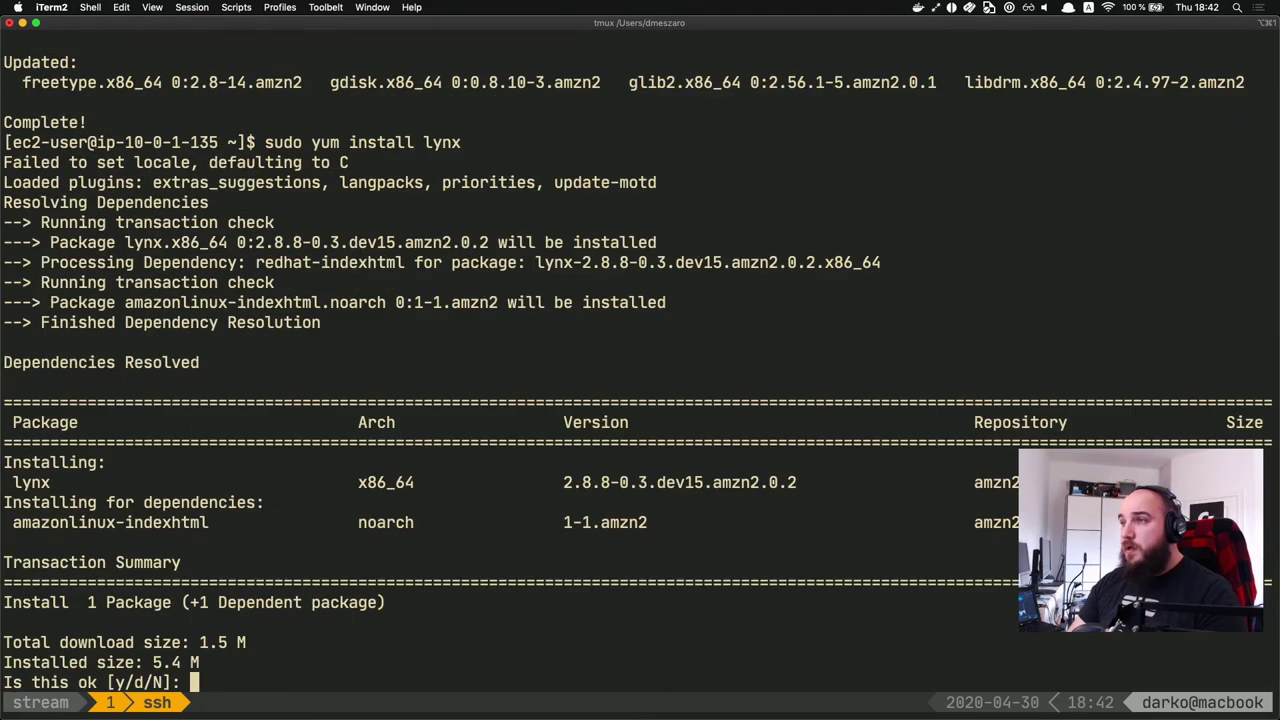
type("y")
key("Return")
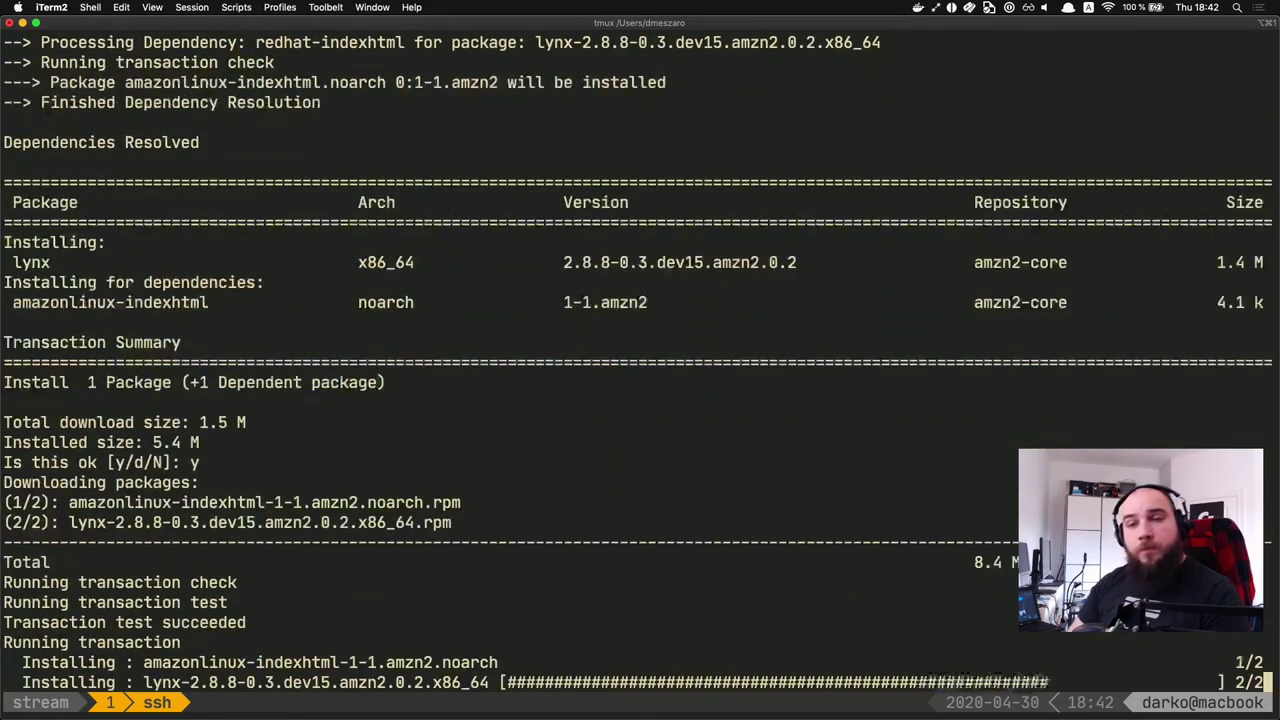
key("Return")
key("Return")
type("lyx ww")
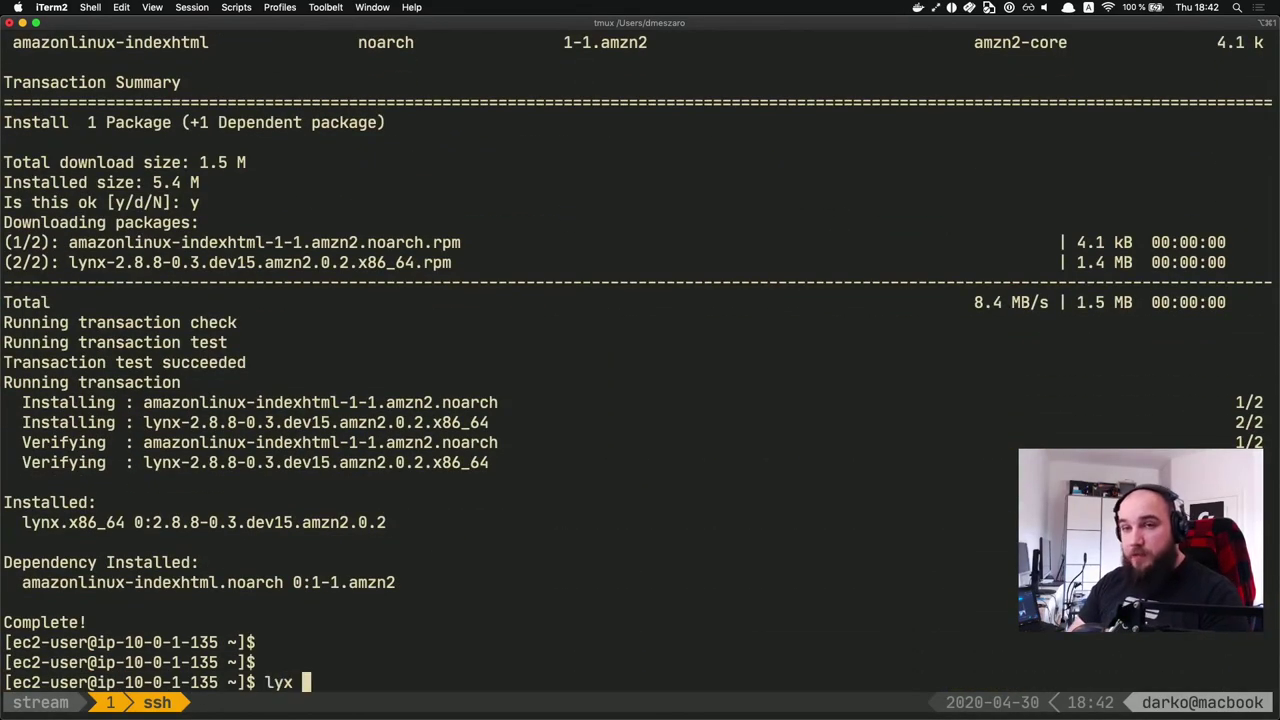
key("BackSpace")
key("BackSpace")
key("BackSpace")
key("BackSpace")
type("n x w")
key("BackSpace")
key("BackSpace")
key("BackSpace")
key("BackSpace")
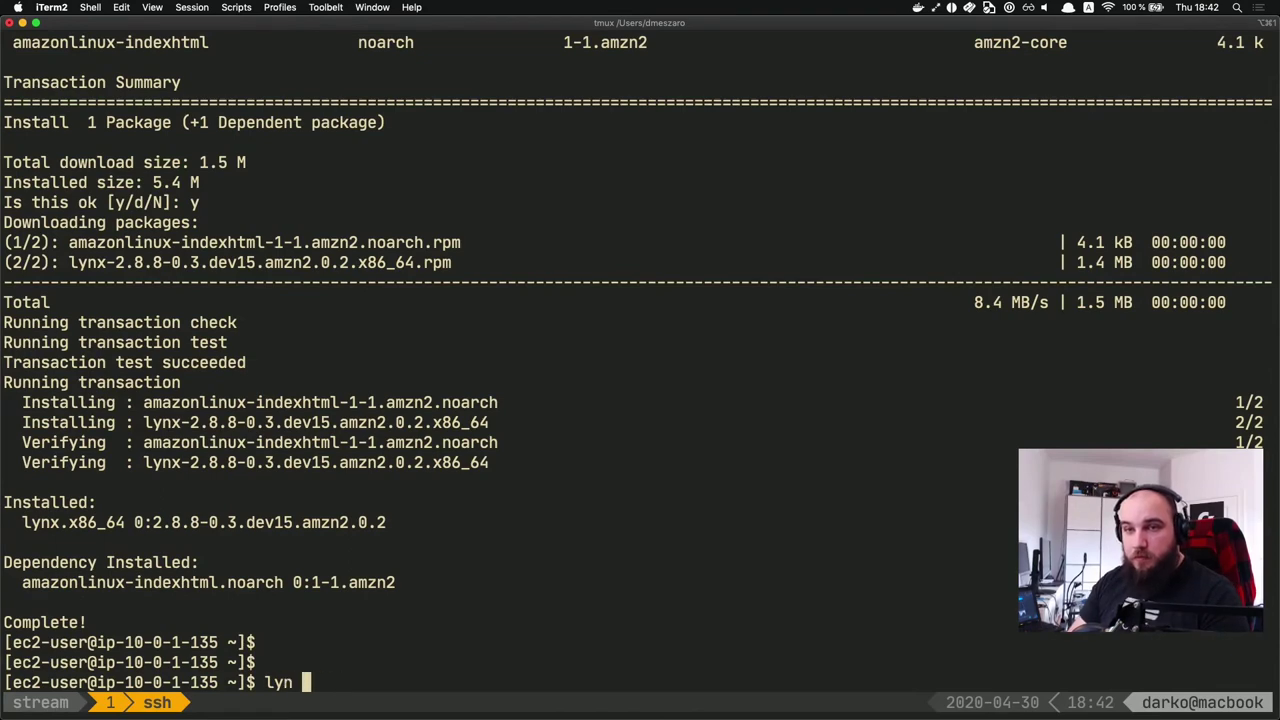
type("x www.google.com")
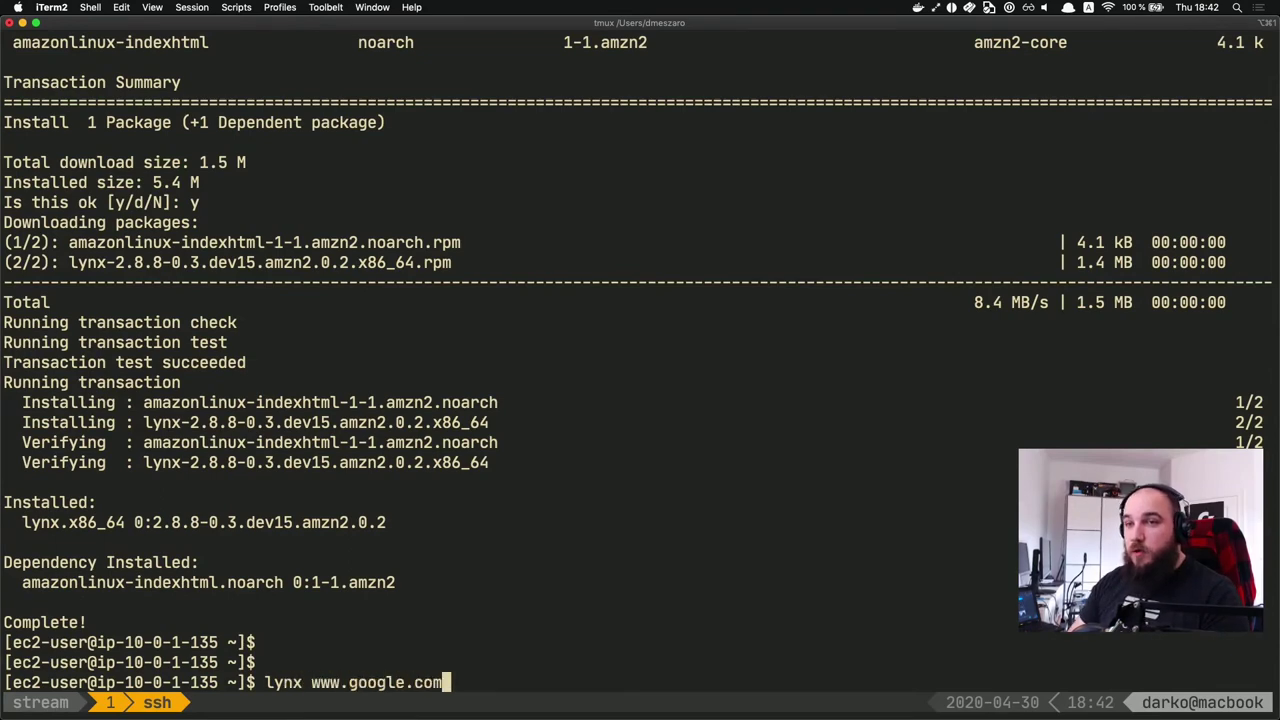
key("Return")
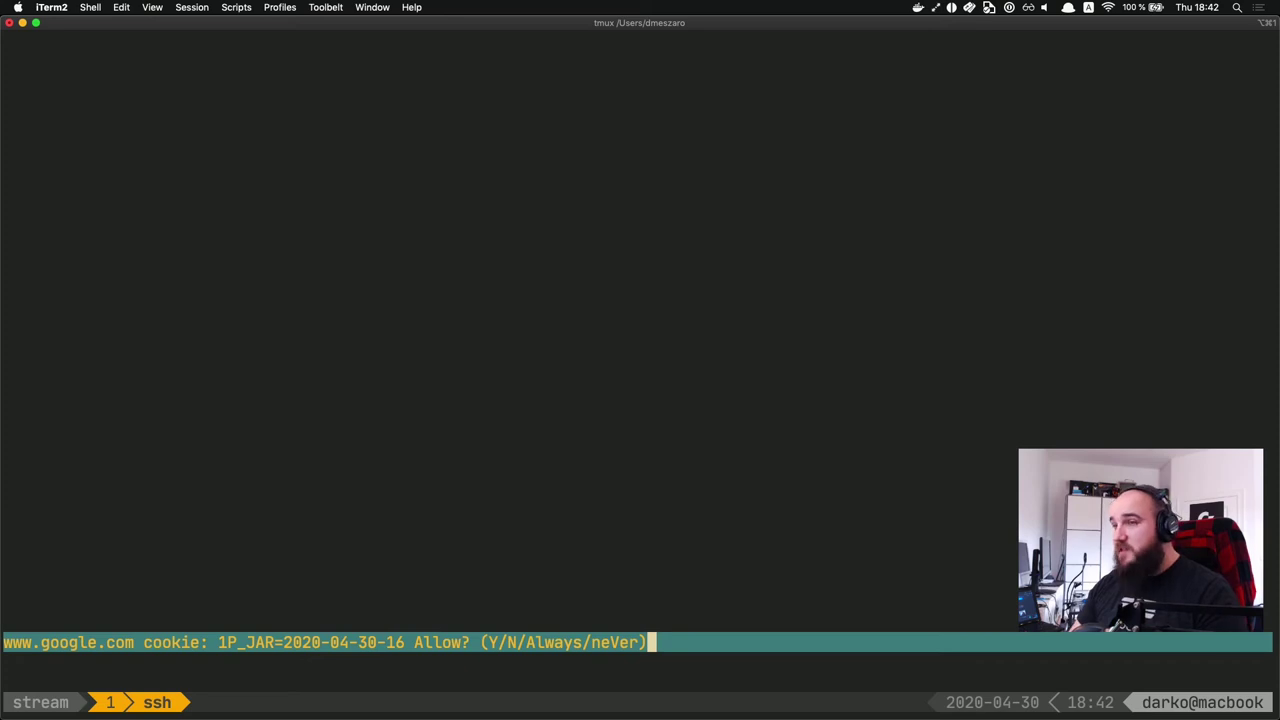
key("A")
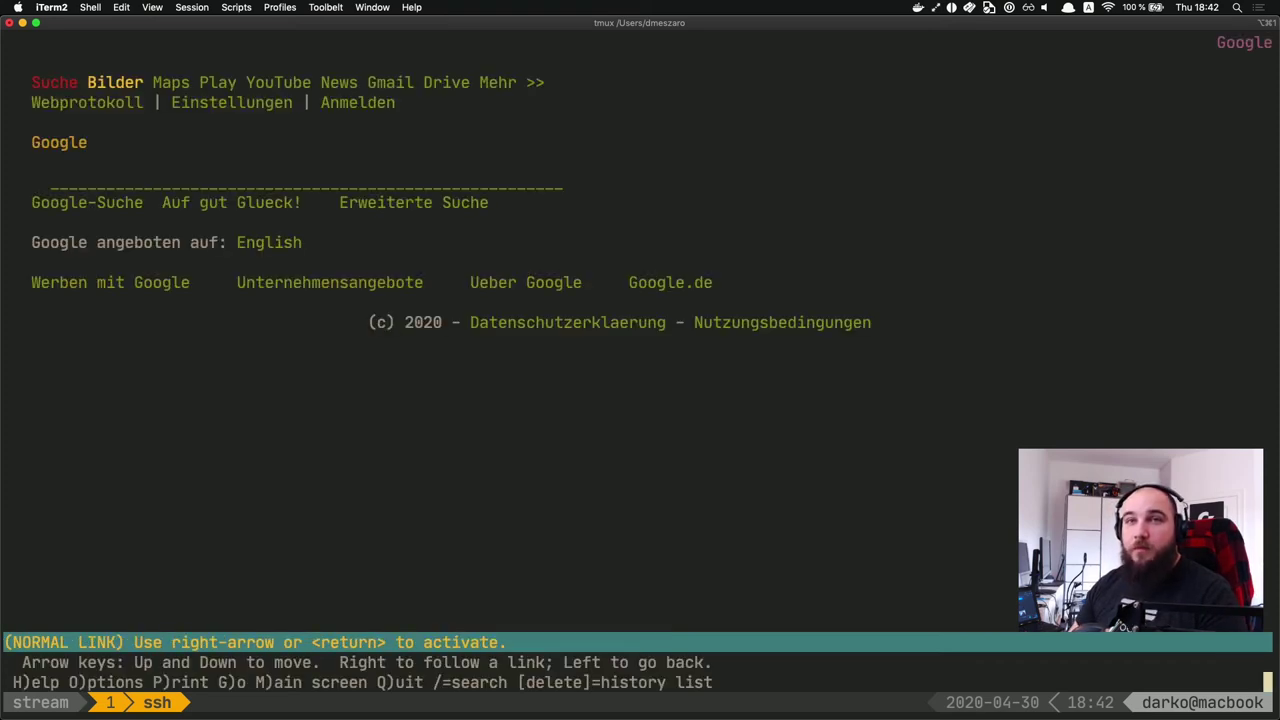
Step: Browse through the links and search field of the Google page in lynx, then quit the browser
key("Down")
key("Down")
key("Down")
key("Down")
key("Down")
key("Down")
key("Down")
key("Down")
key("Down")
key("Down")
key("Down")
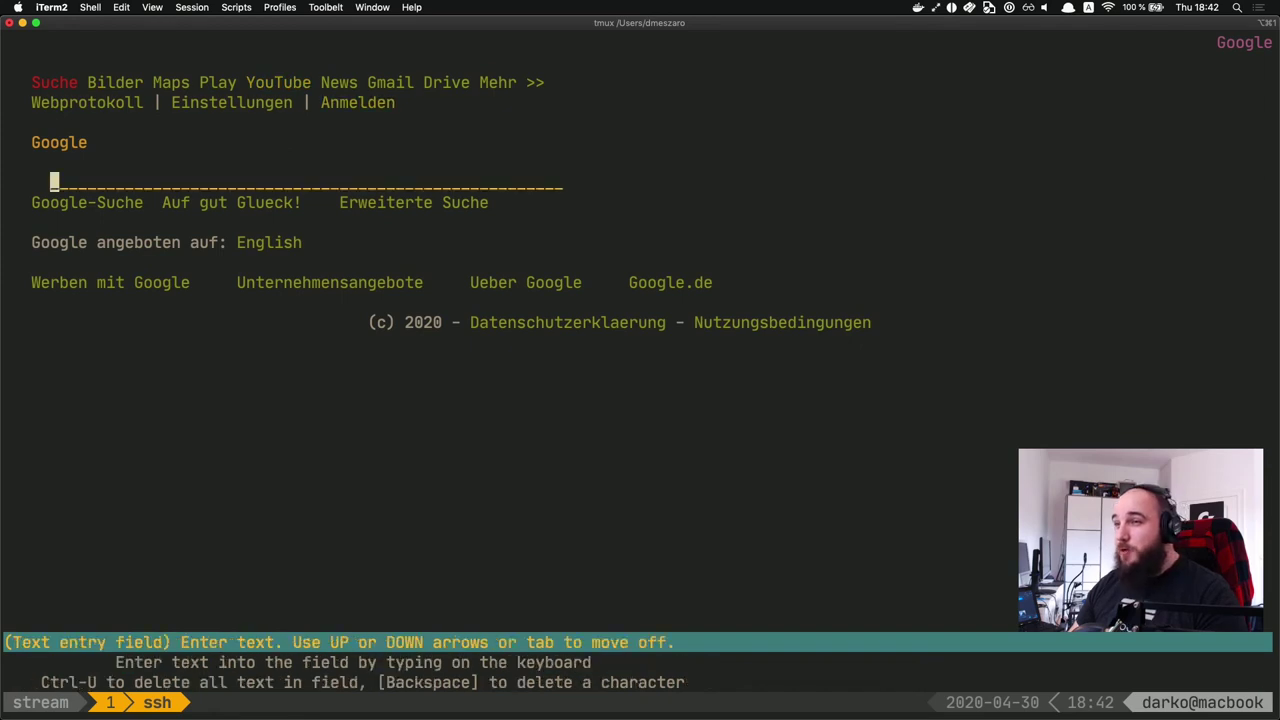
key("Down")
key("Down")
key("Down")
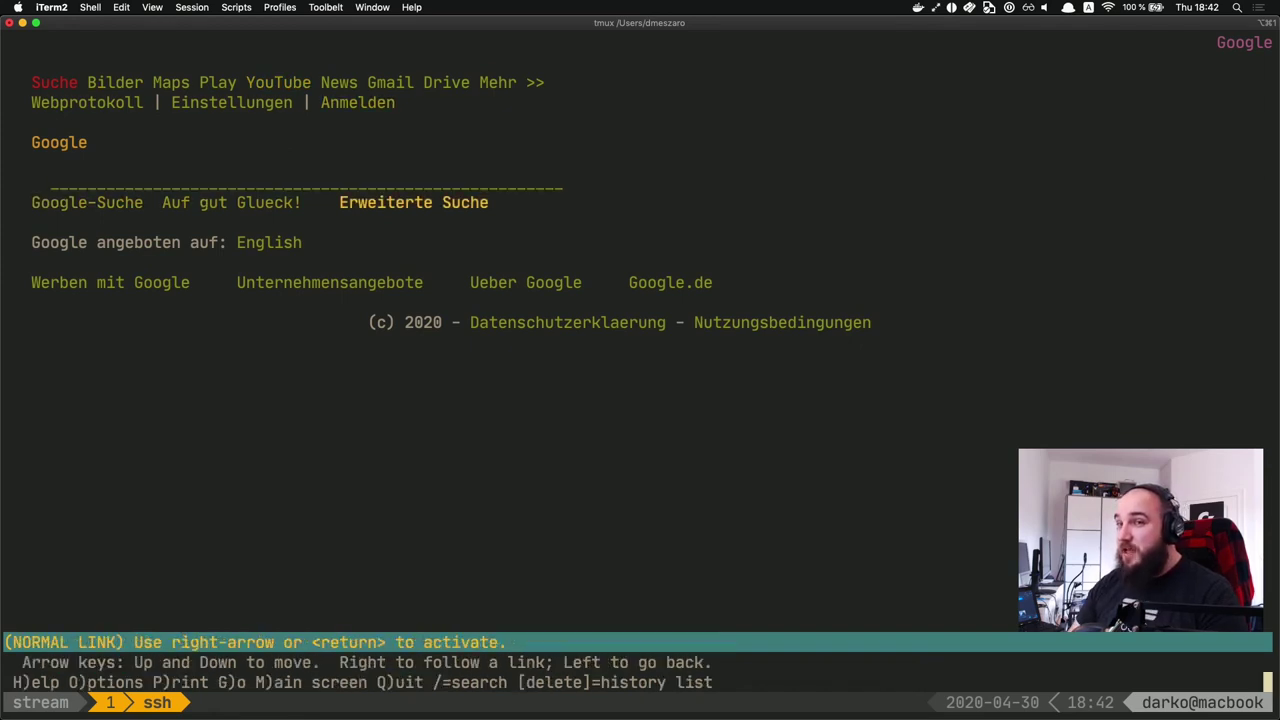
key("q")
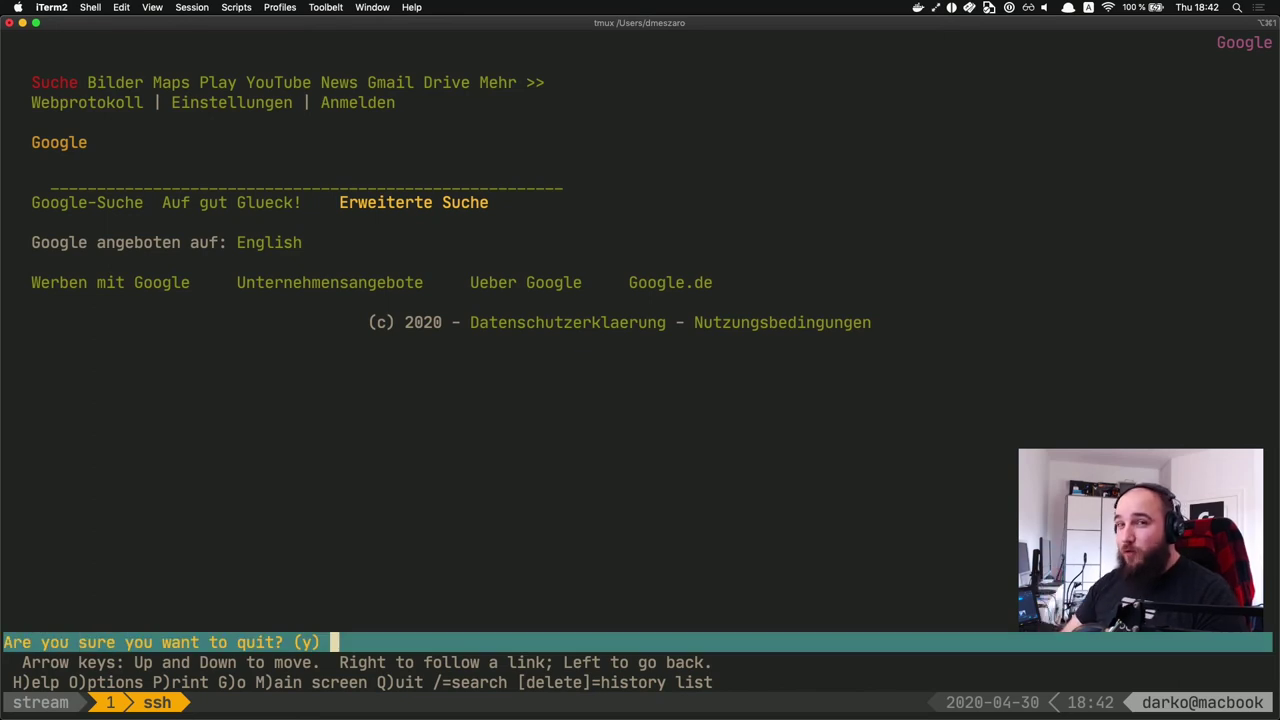
type("yping w")
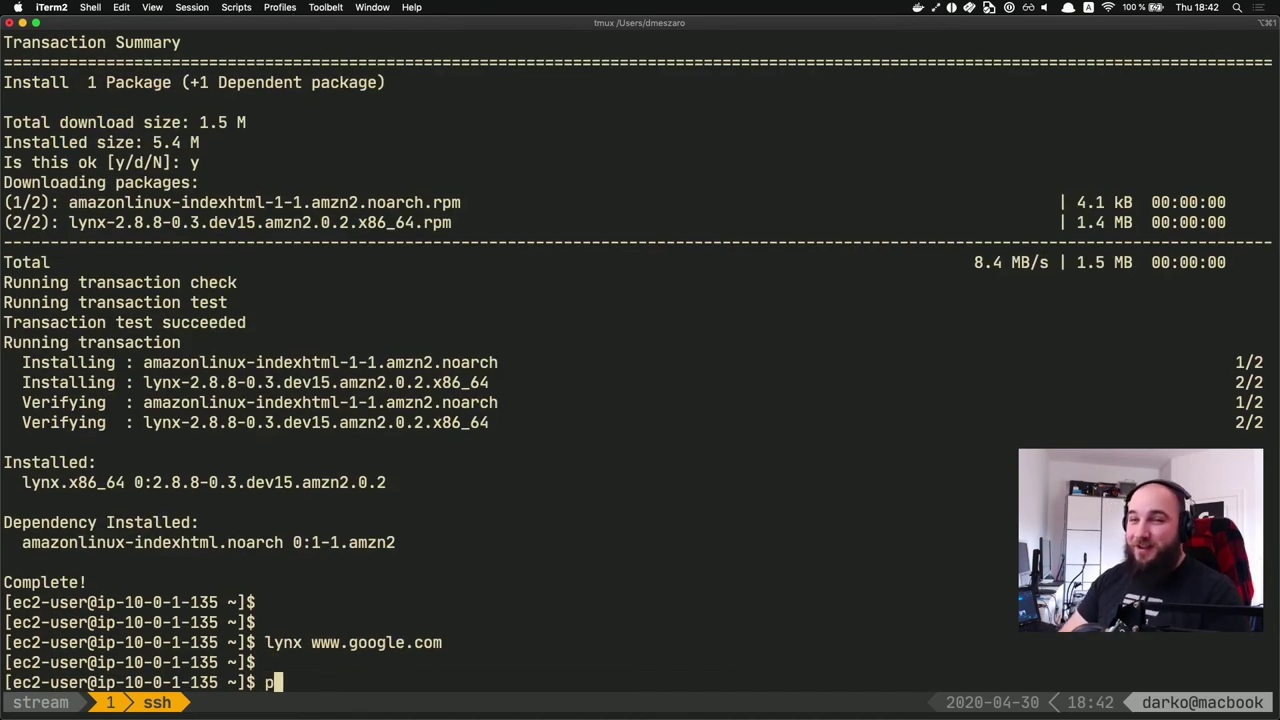
type("ww.google.com")
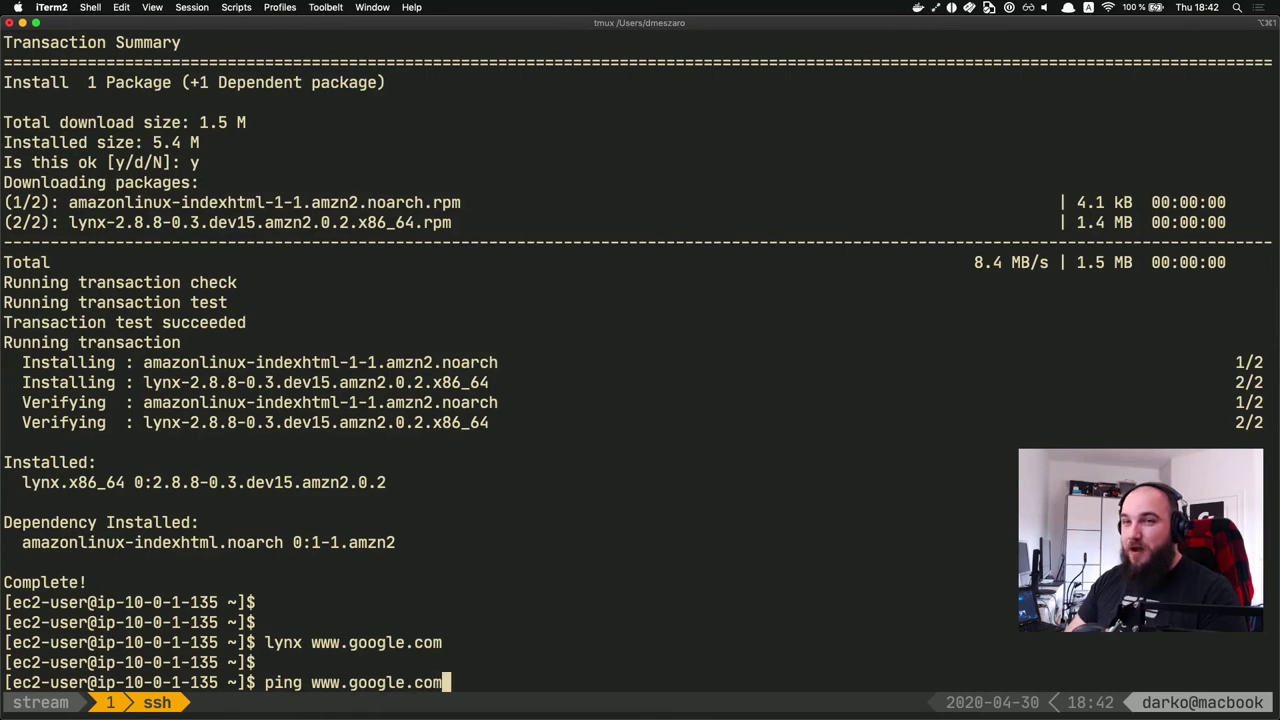
key("Return")
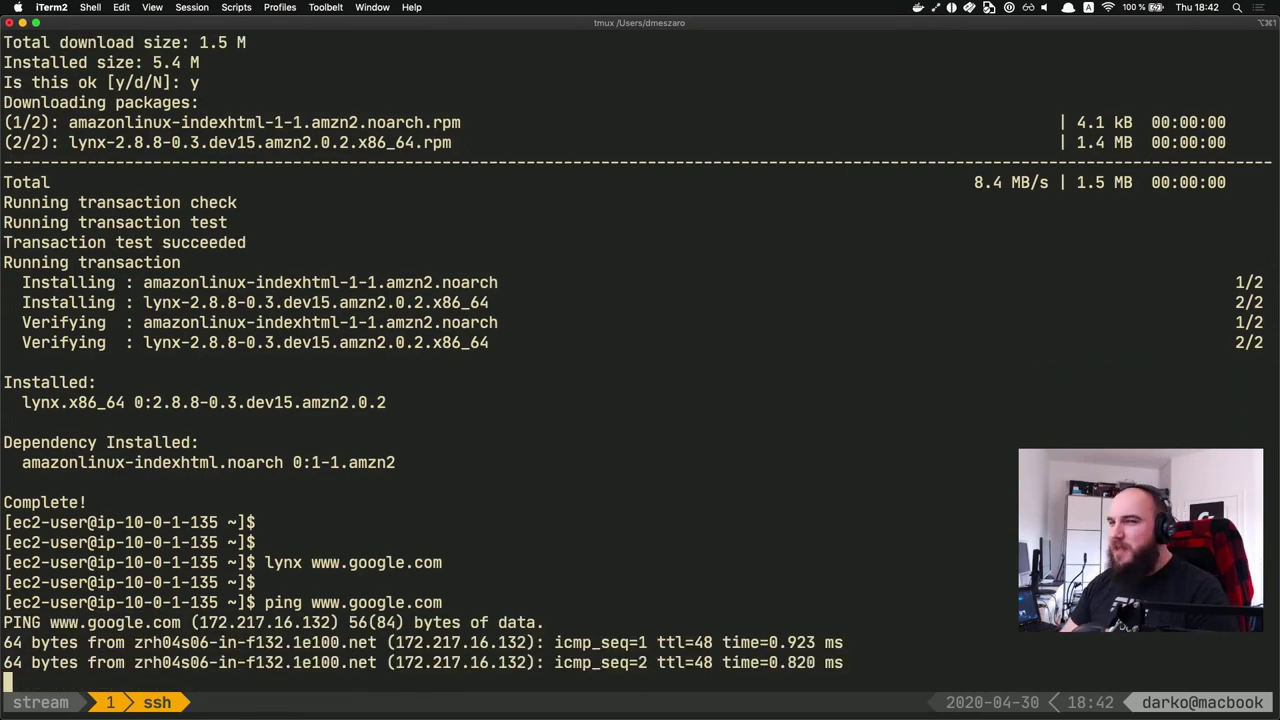
key("ctrl+c")
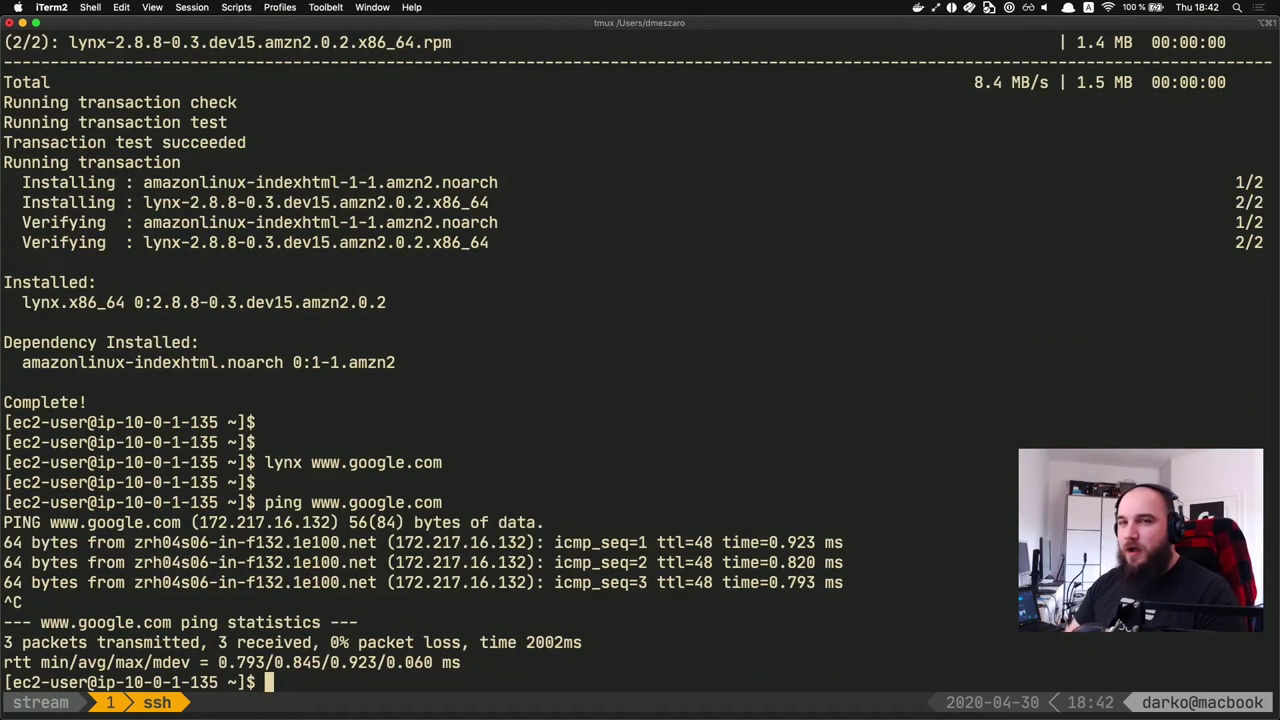
key("Return")
key("Return")
Step: Create hello.md in vim and enter the heading "# THis is a Markdown File"
type("vim hello.md")
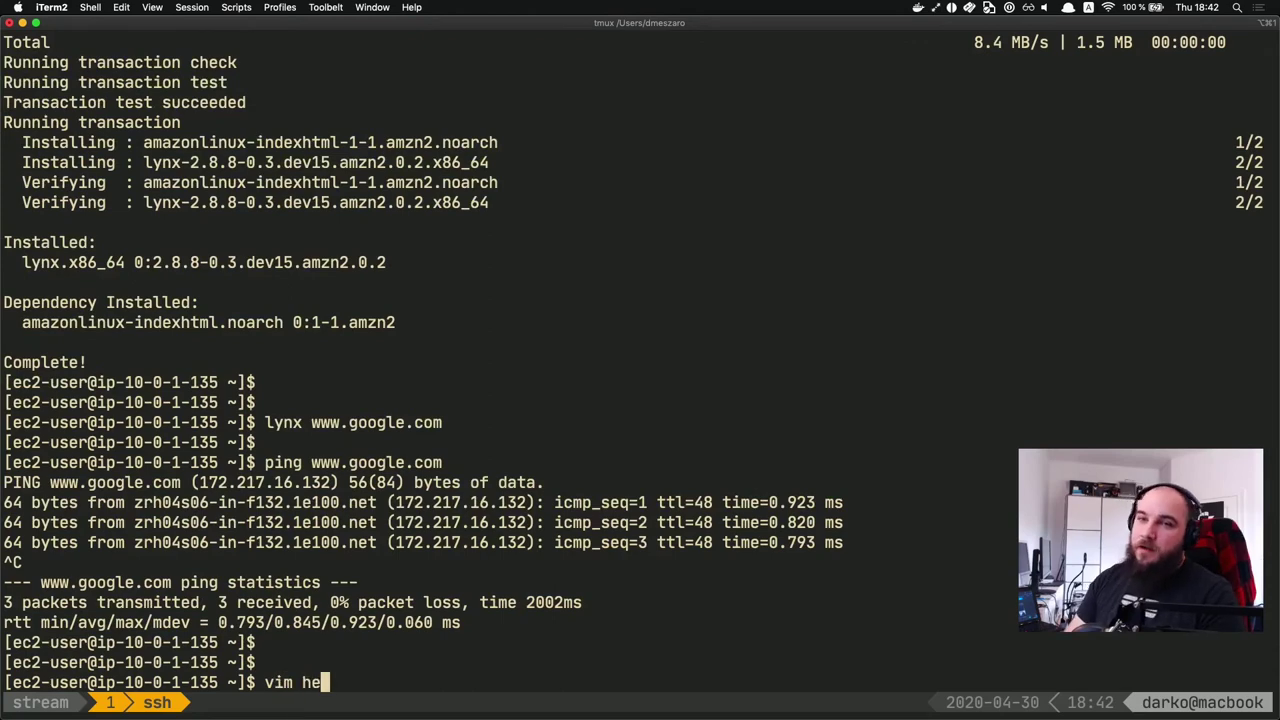
key("Return")
type("i# THis is ")
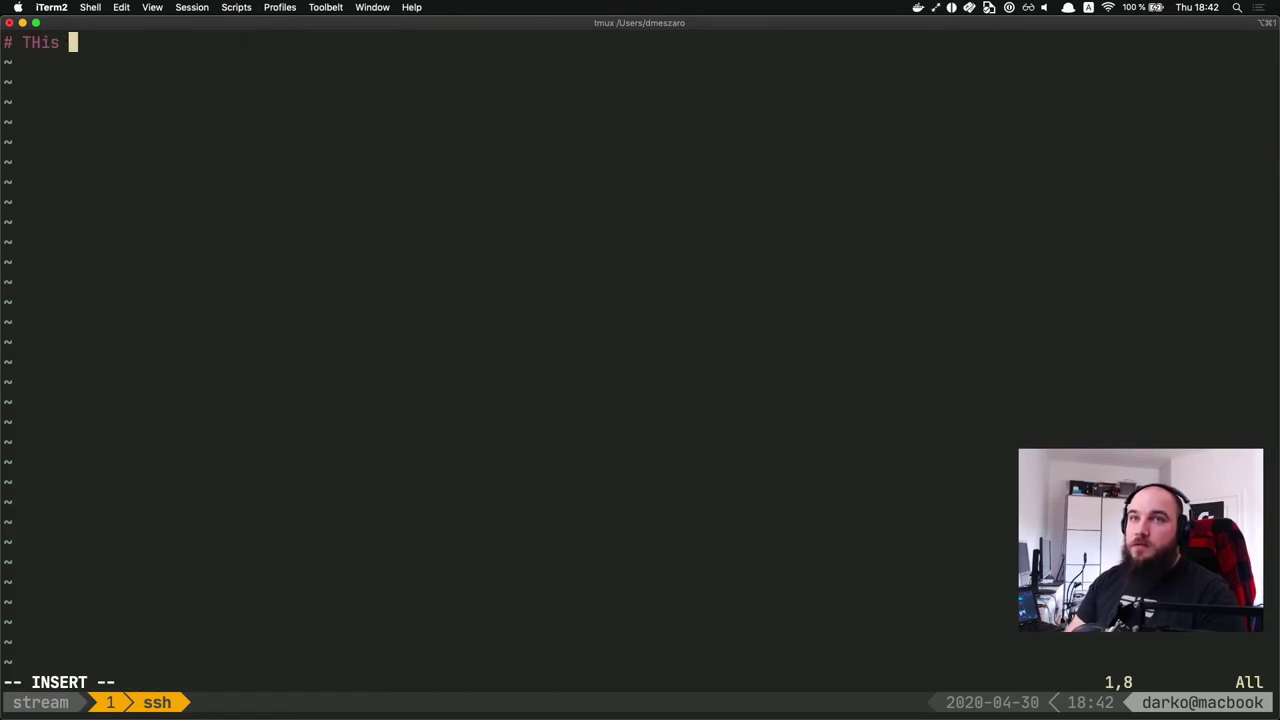
type("a Markdown File")
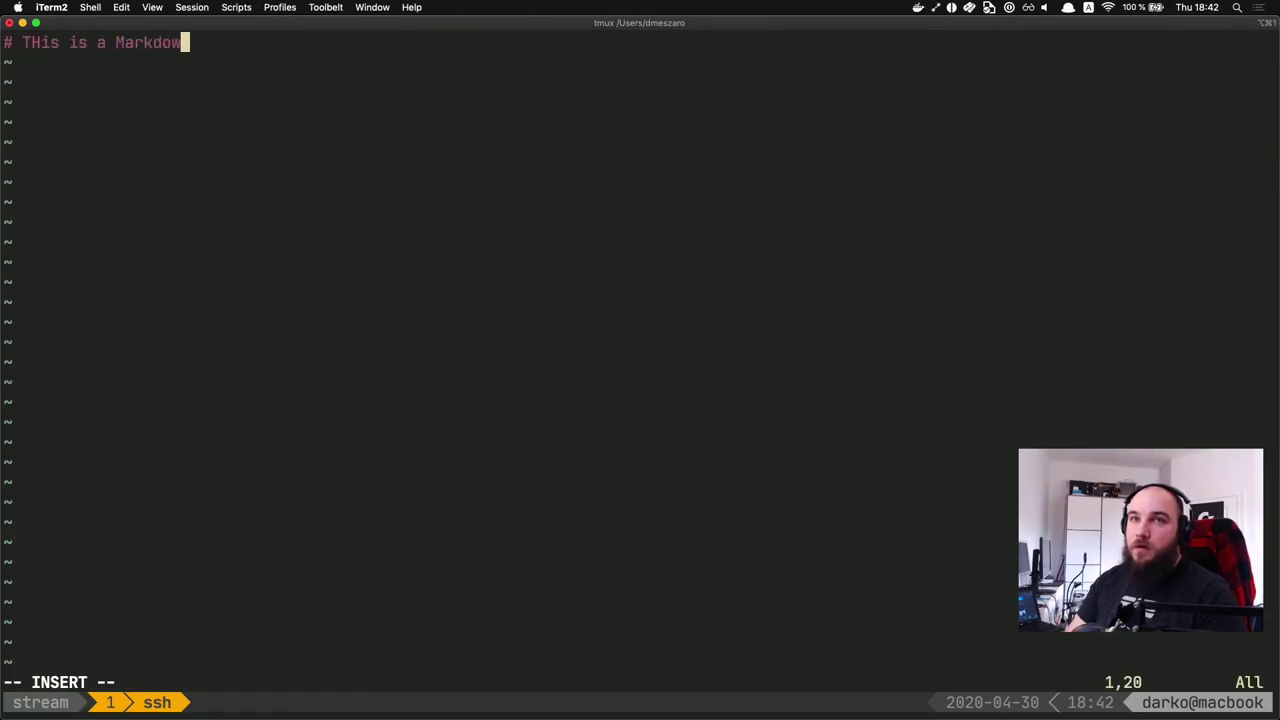
Step: Add a second heading "# Lol look at me go !" to hello.md, leaving a blank line above it
key("Return")
key("Return")
type("# Lolm as")
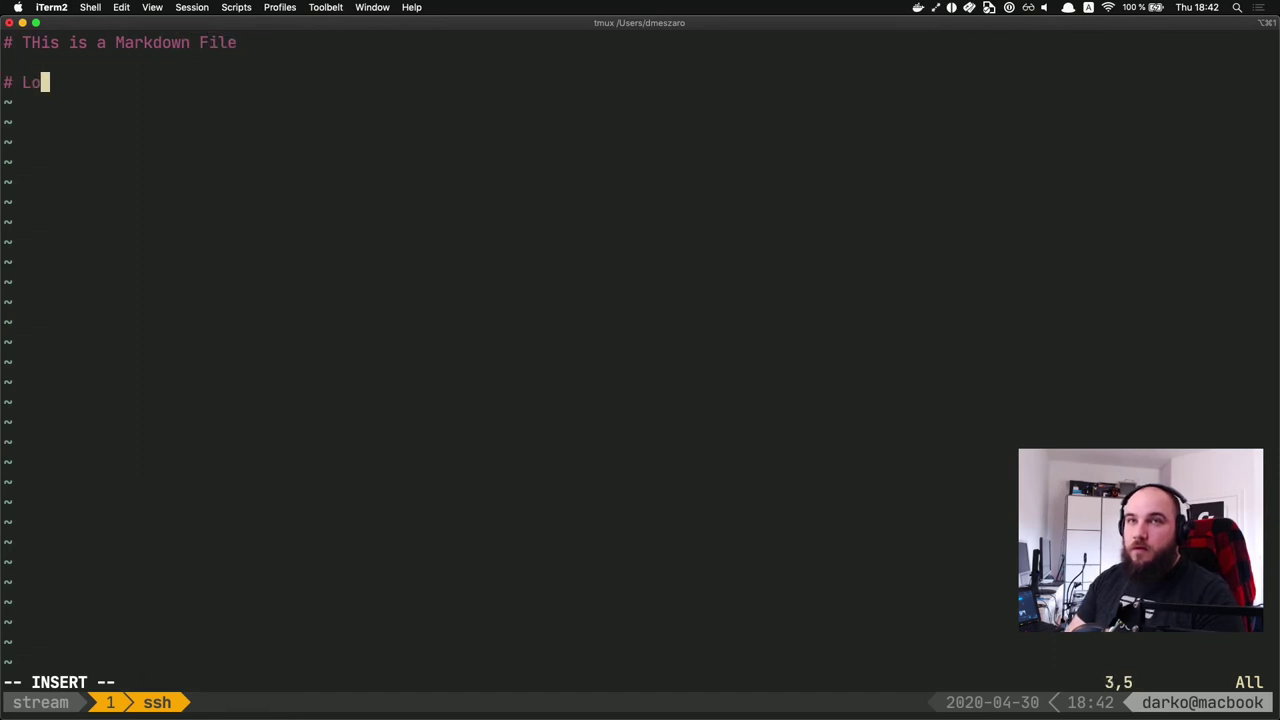
key("BackSpace")
key("BackSpace")
key("BackSpace")
key("BackSpace")
type(";")
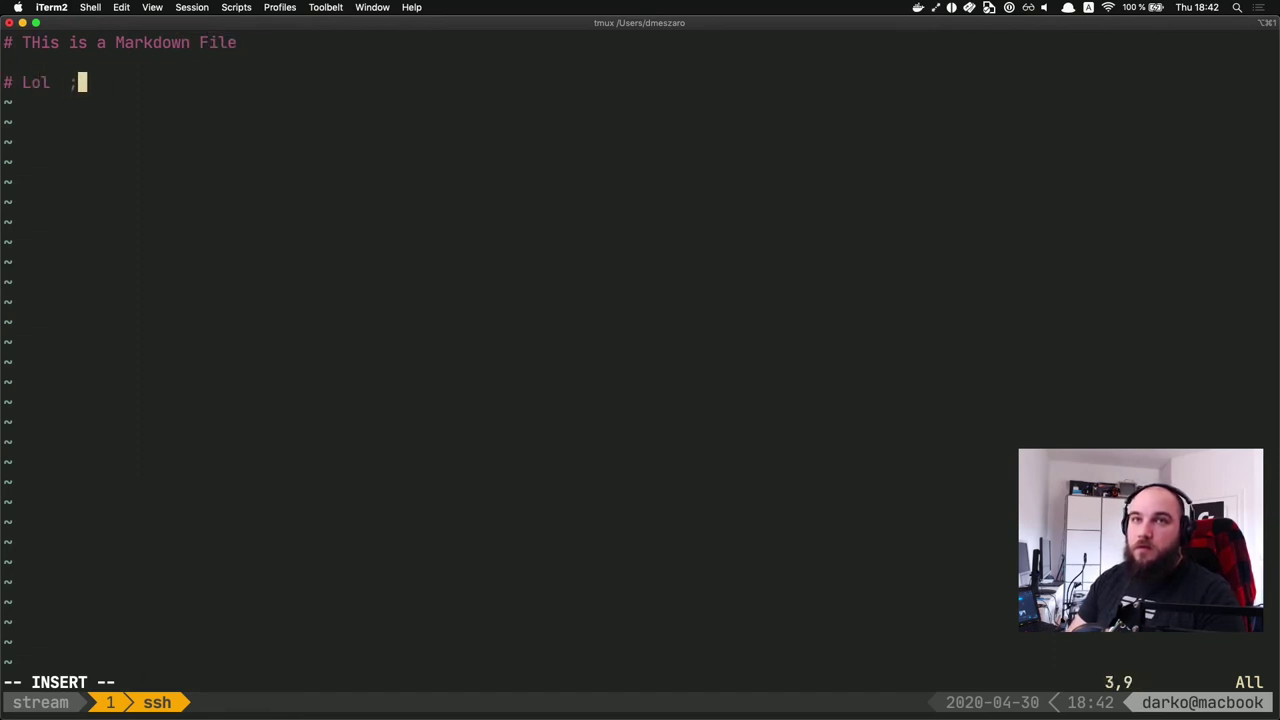
key("BackSpace")
key("BackSpace")
type("look at ")
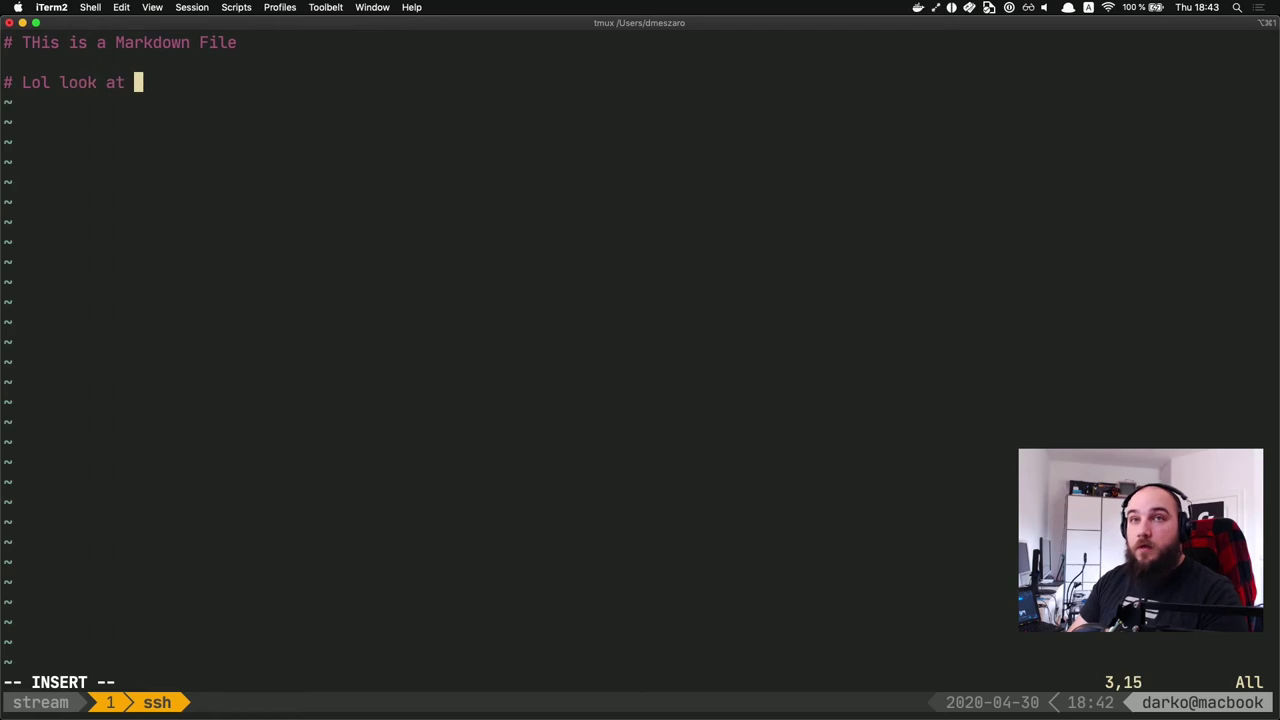
type("me go !")
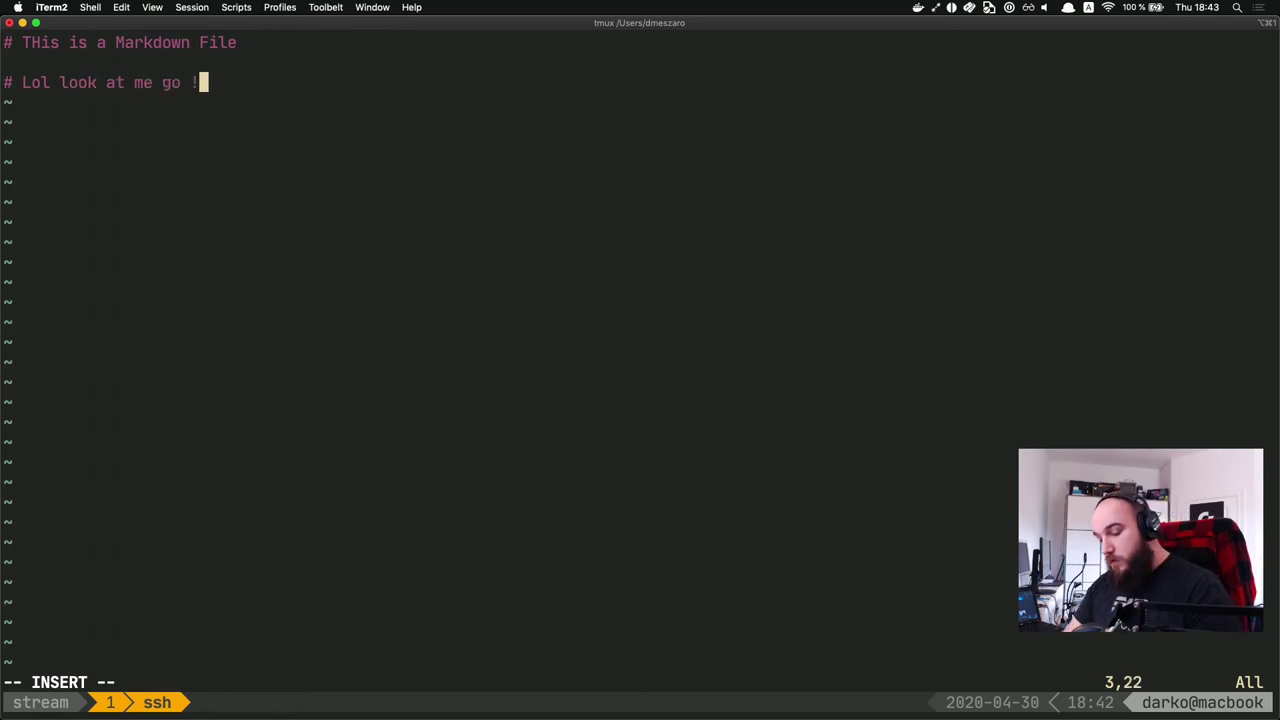
Step: Save hello.md and quit vim
key("Escape")
type(":w")
key("Return")
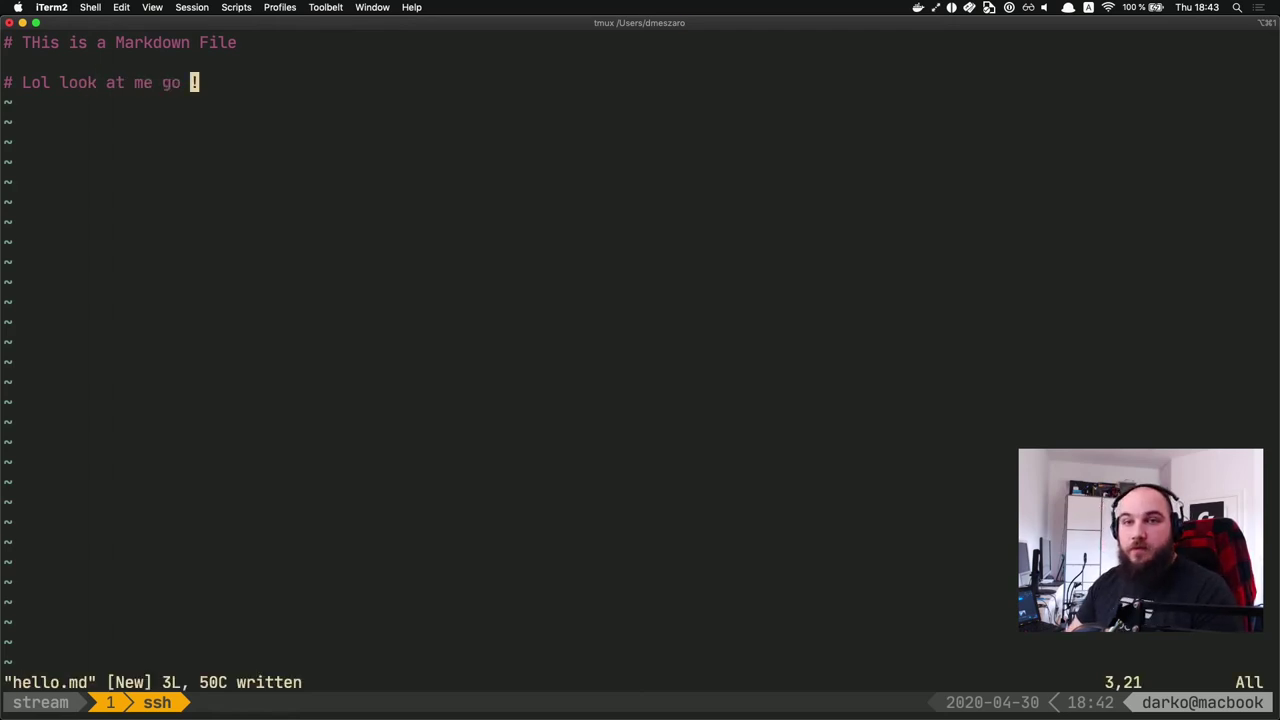
type(":q")
key("Return")
key("Return")
key("Return")
key("Return")
key("Return")
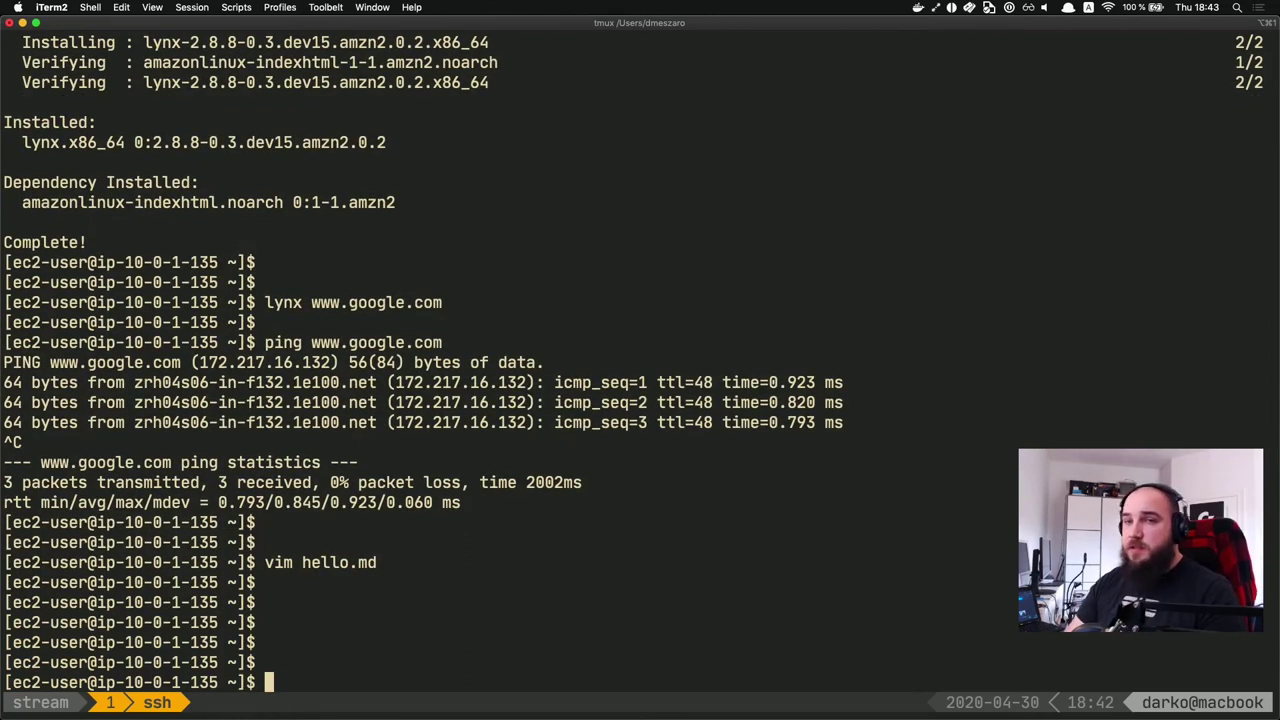
Step: Exit the SSH sessions on the private instance and the bastion to return to the local shell
type("exit")
key("Return")
type("exit")
key("Return")
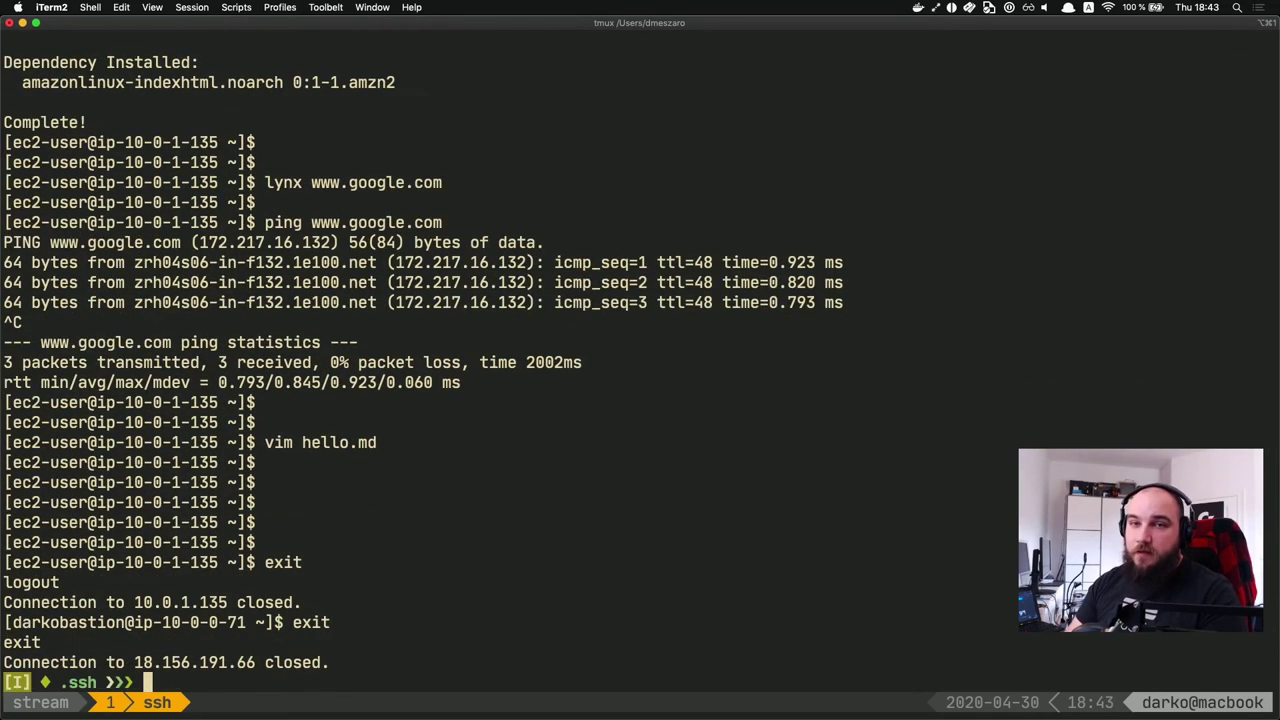
key("Return")
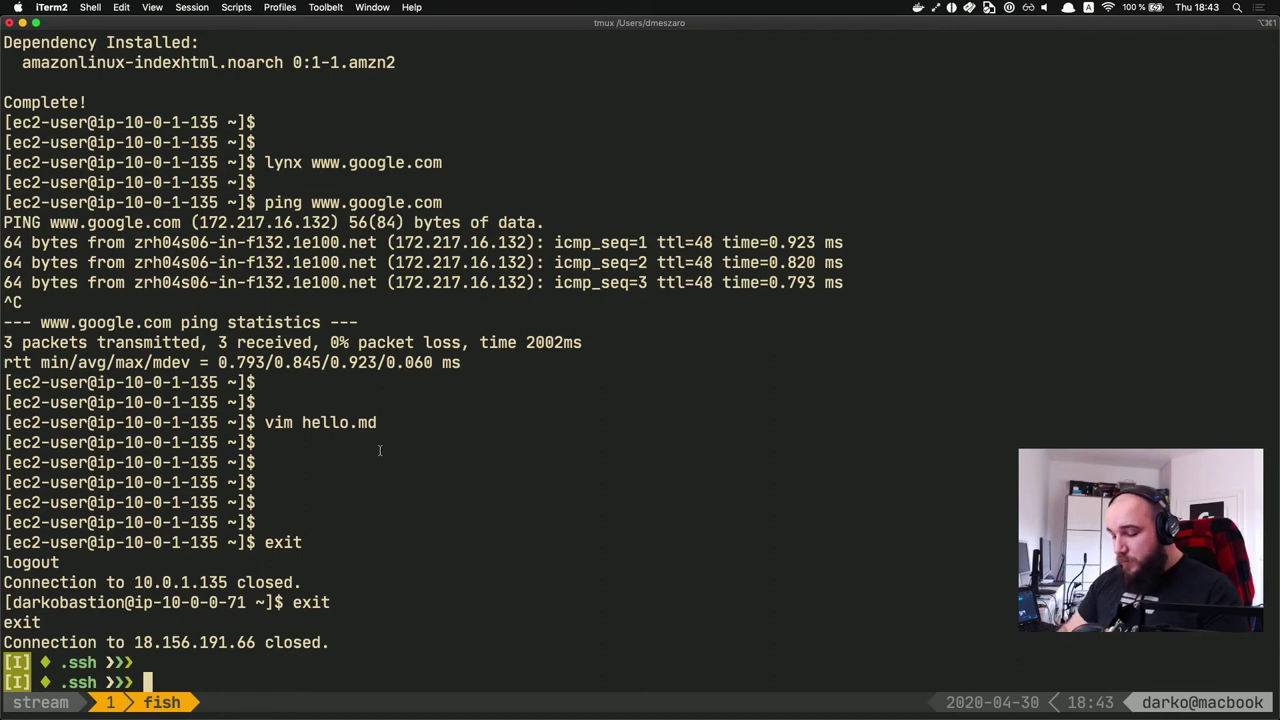
Step: Reconnect to the bastion over SSH as ec2-user with the bastion-hosts.pem key, reusing the earlier command
key("Up")
key("Up")
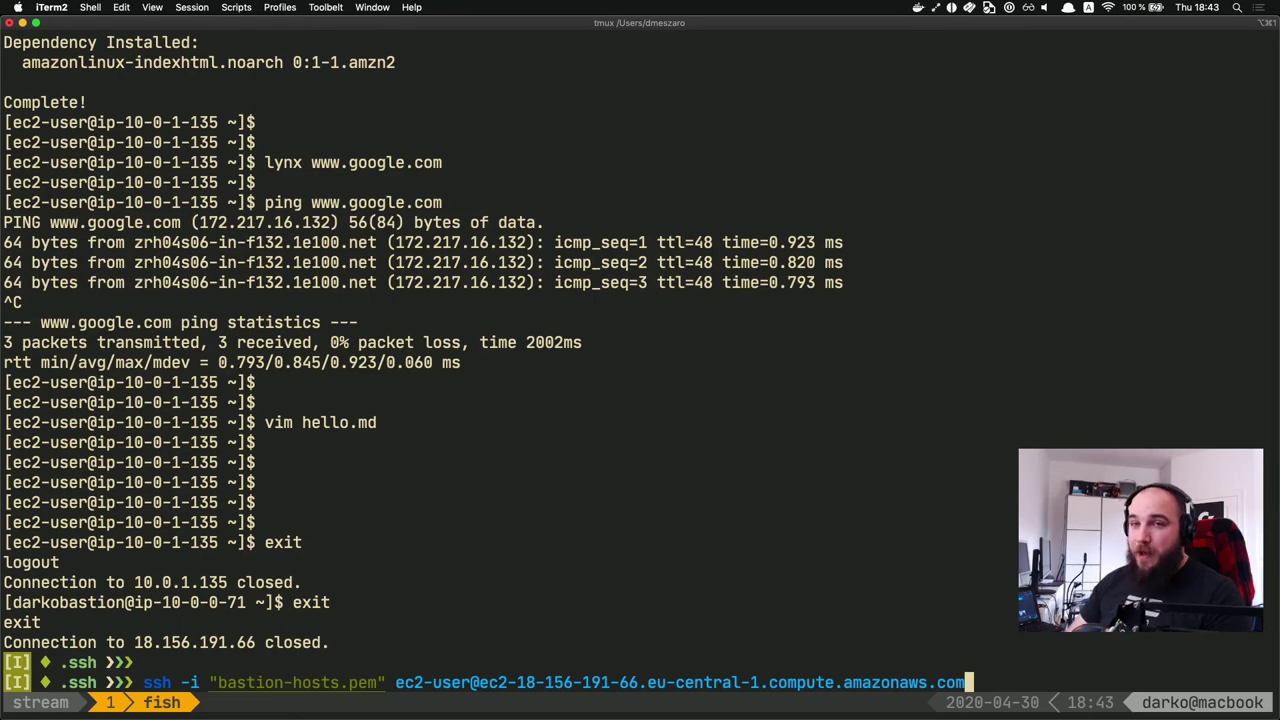
key("Return")
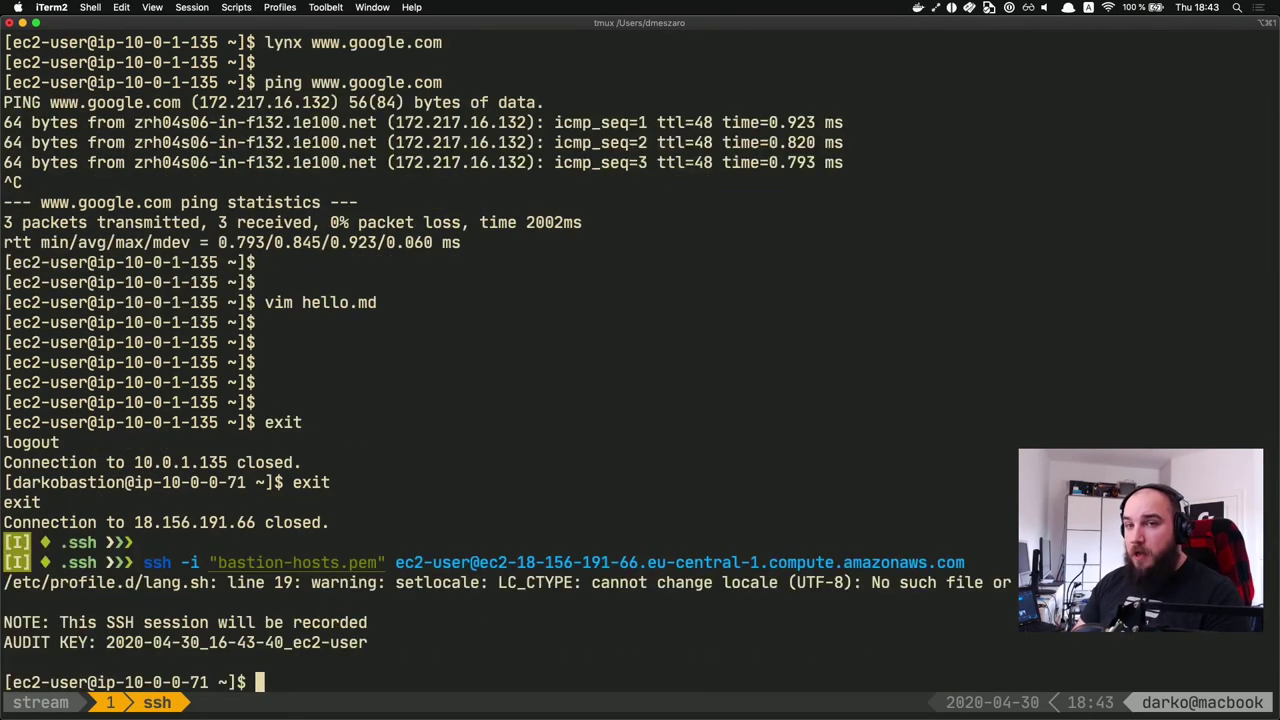
key("Return")
key("Return")
key("Return")
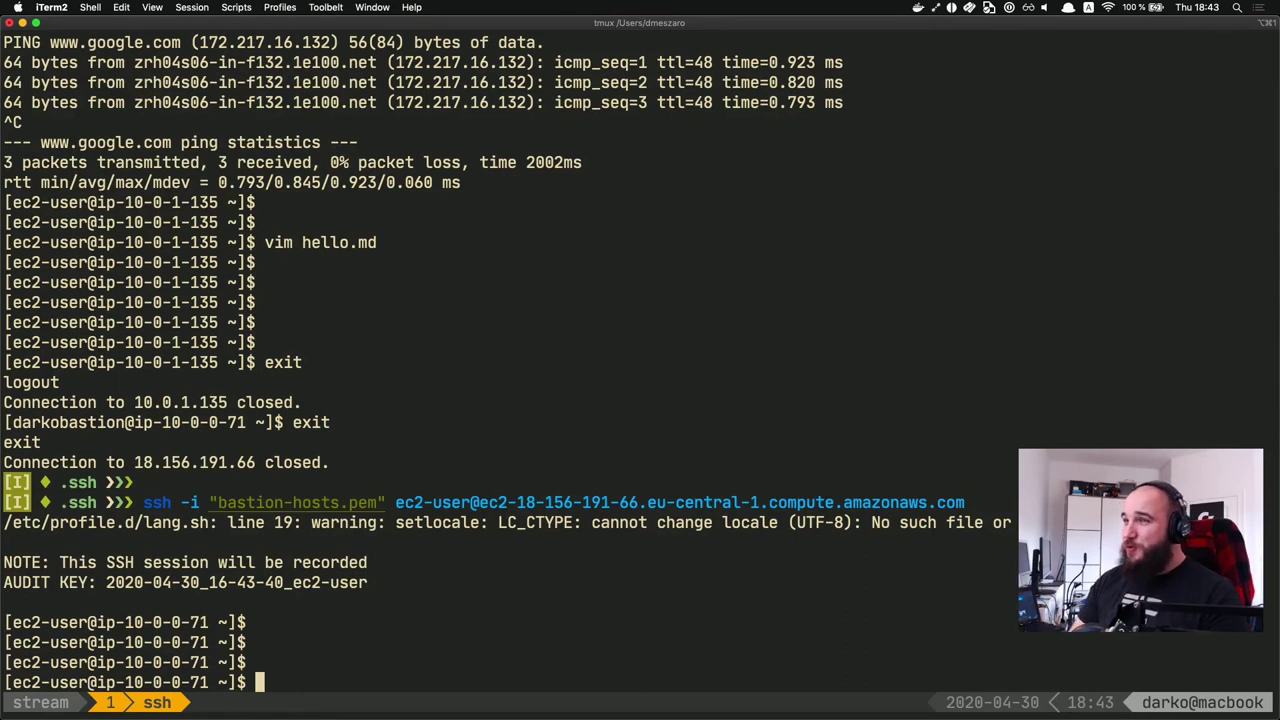
Step: Switch to the root user with sudo su and change to root's home directory
type("sudo su")
key("BackSpace")
key("BackSpace")
key("BackSpace")
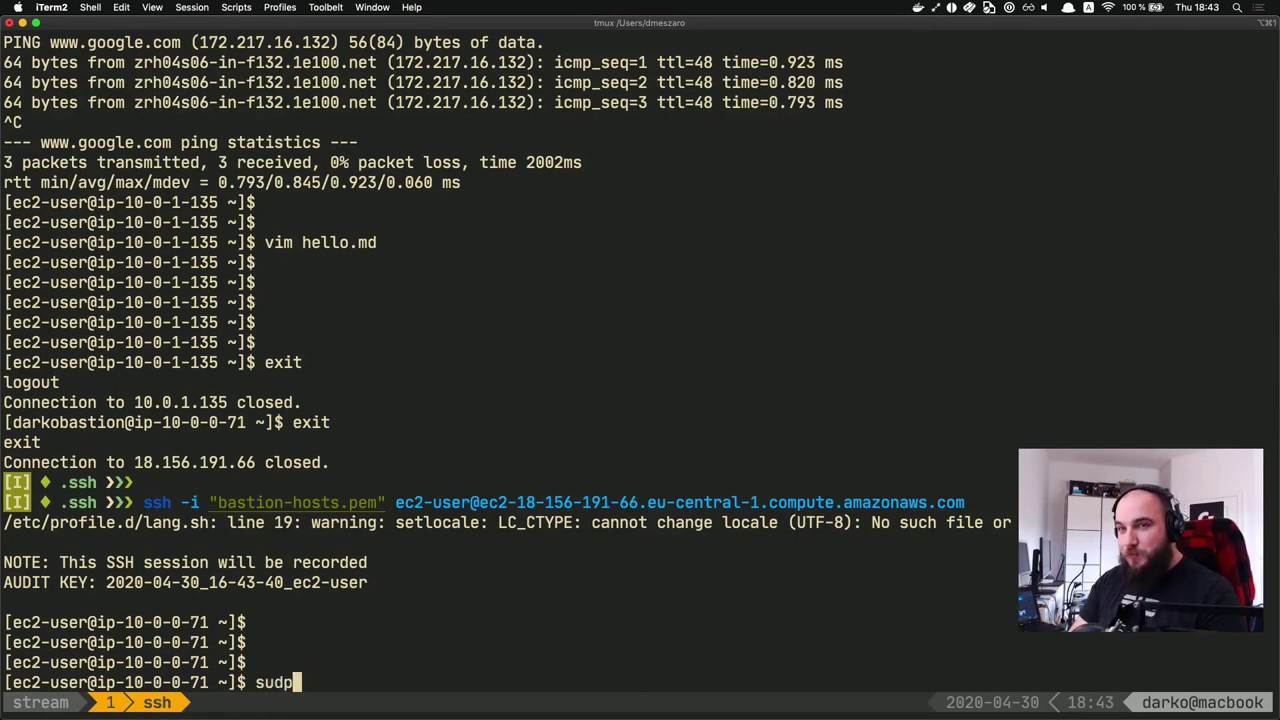
key("Return")
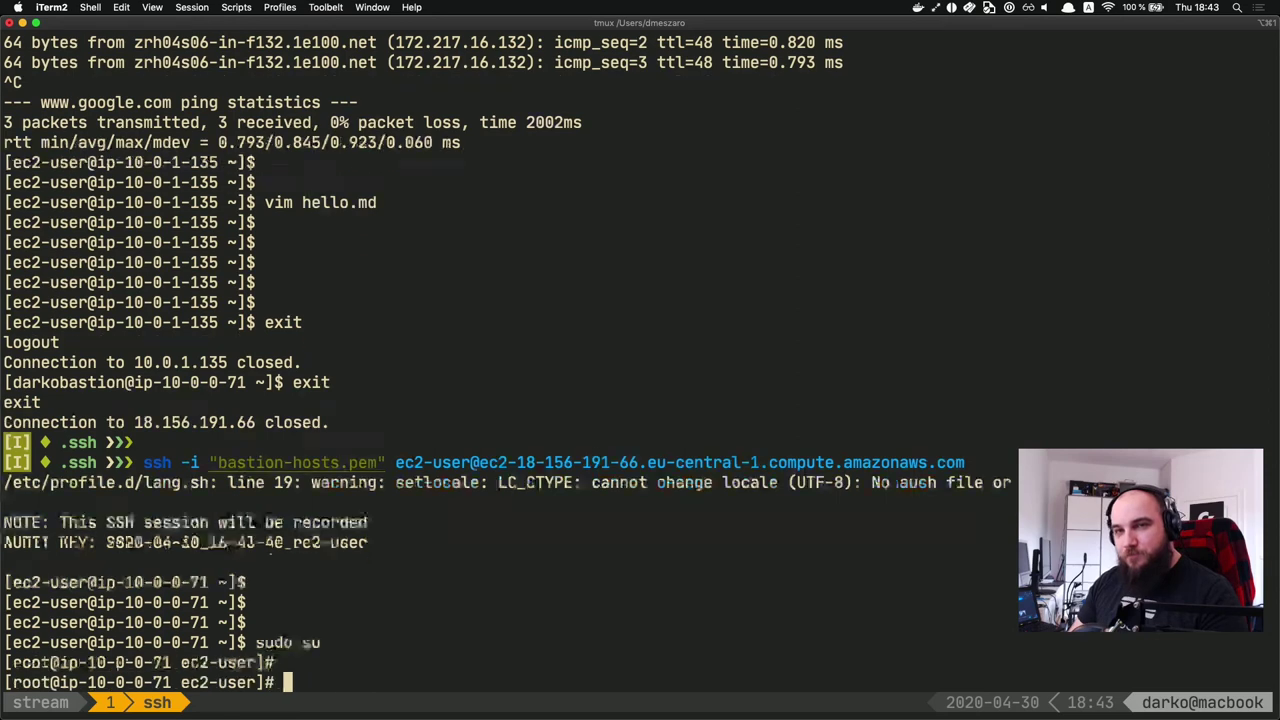
key("Return")
type("cd")
key("Return")
key("Return")
key("Return")
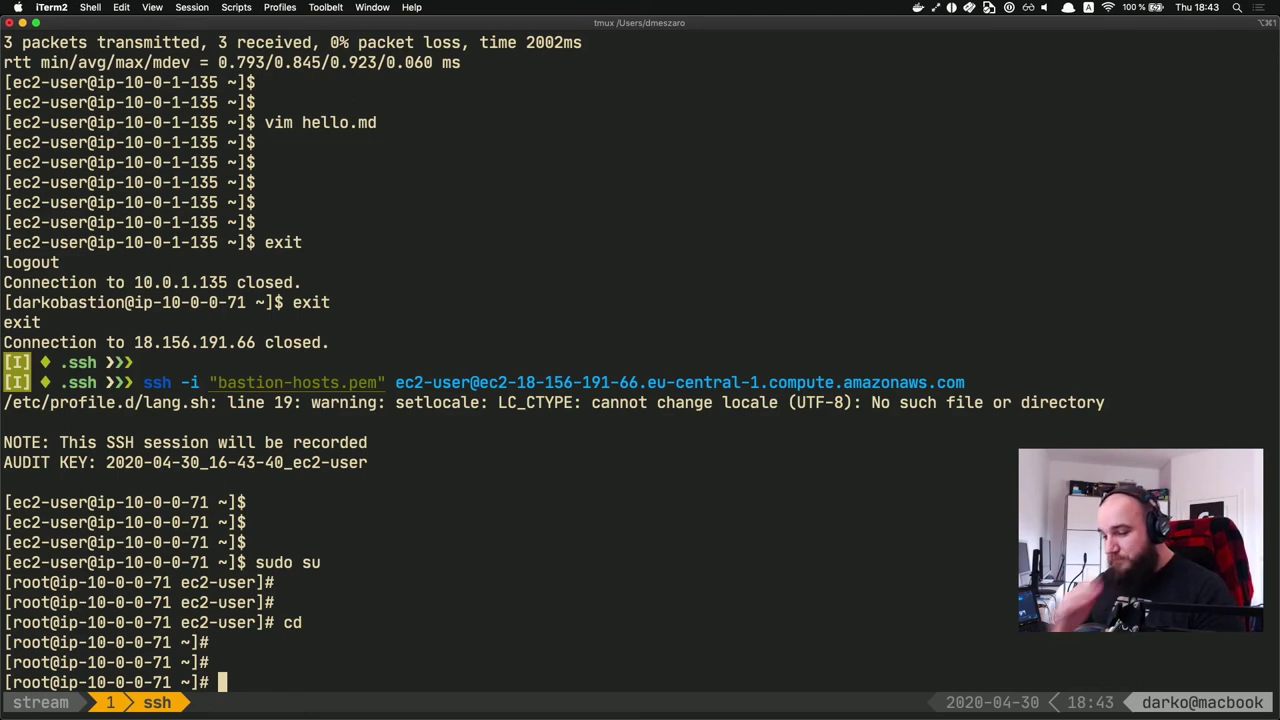
Step: List the recorded session files in /var/log/bastion/
type("ls /var/log")
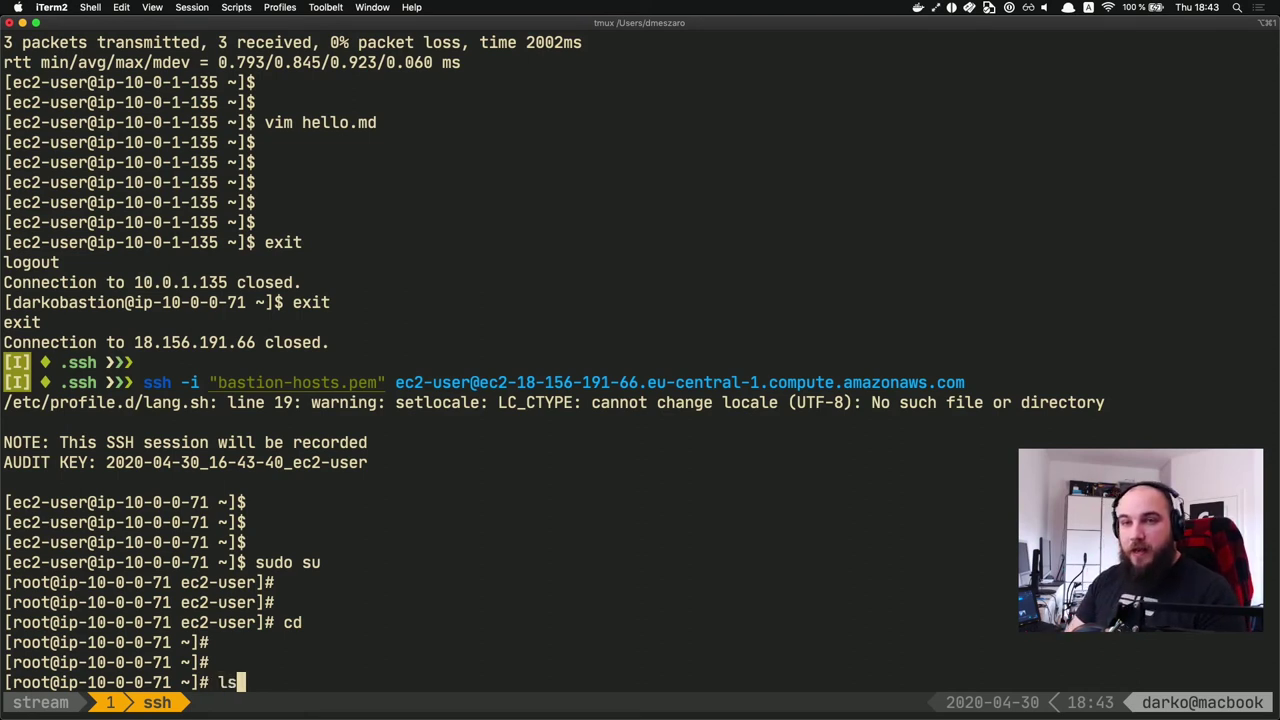
type("/")
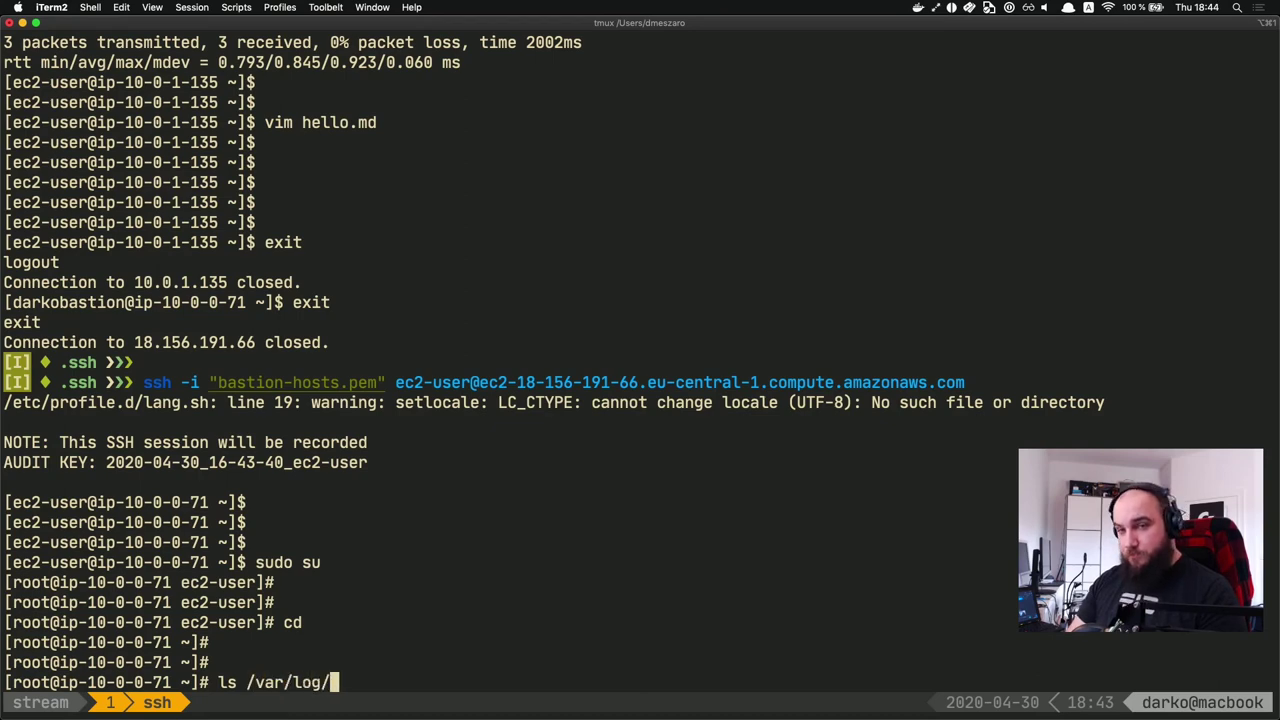
type("bastion/")
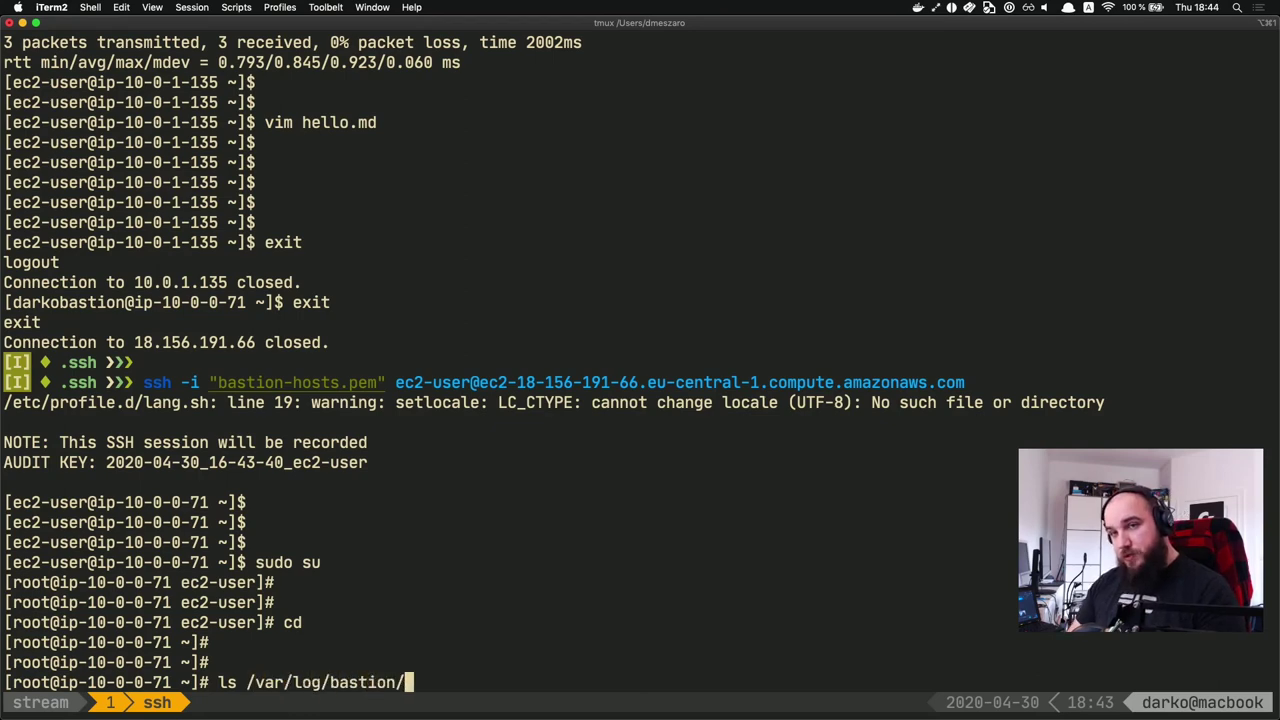
key("Return")
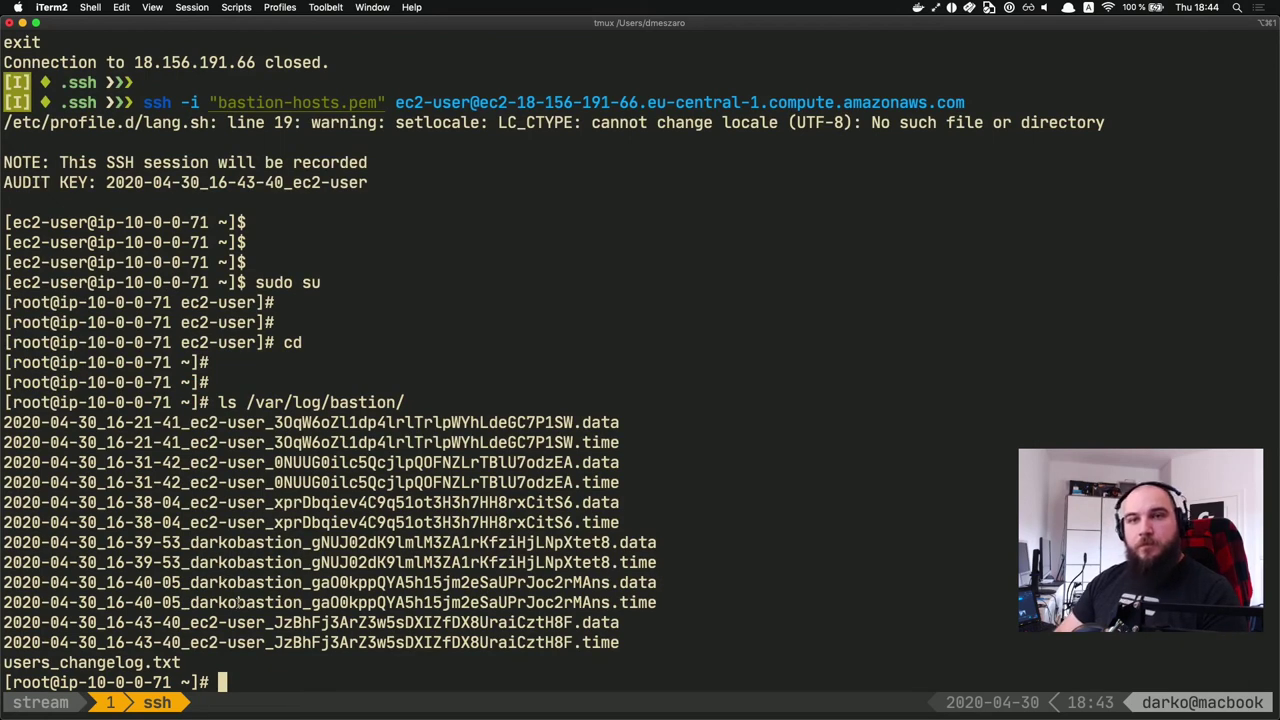
Step: Highlight the darkobastion session recordings and copy the file name of the 2020-04-30_16-40-05 .data file
triple_click(241, 547)
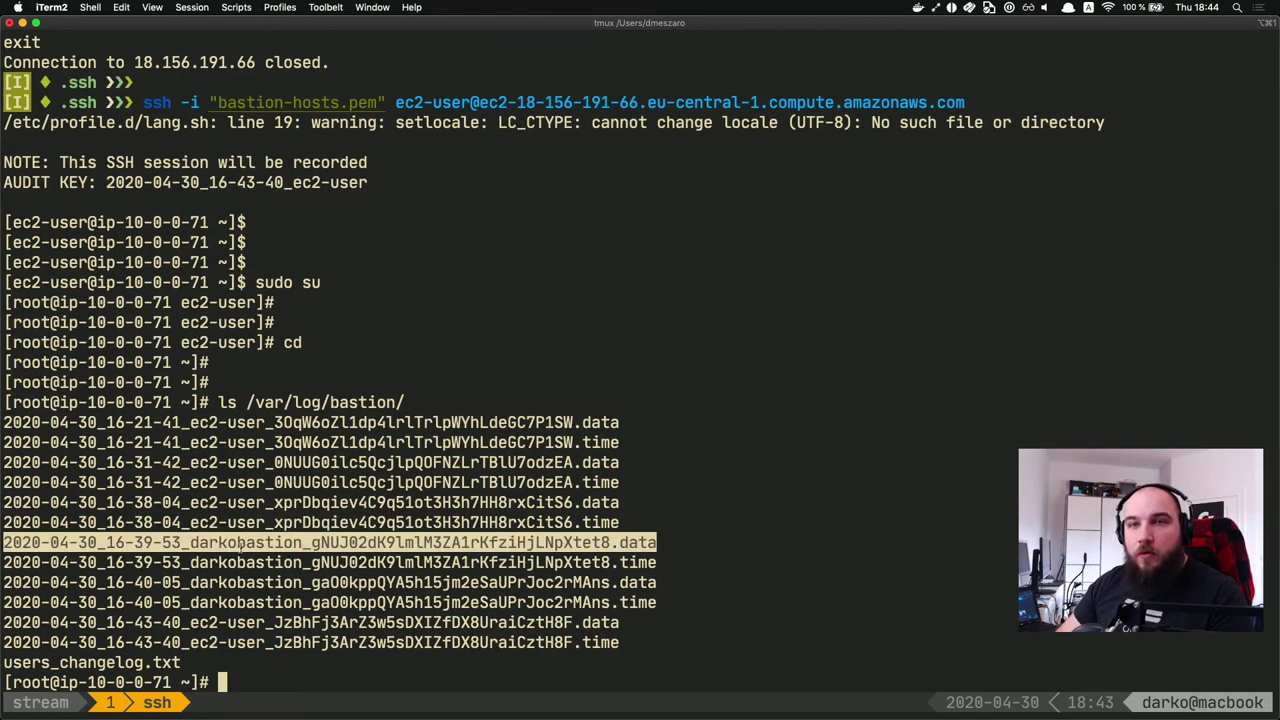
left_click(234, 573)
triple_click(230, 582)
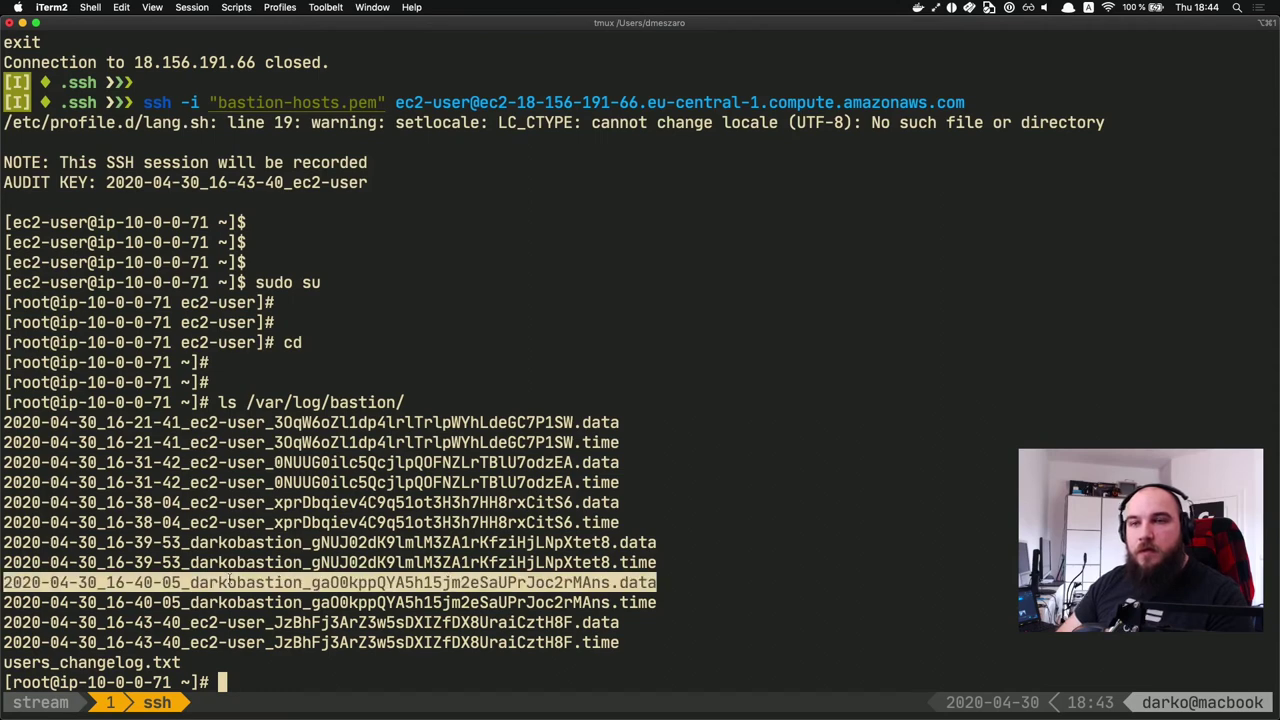
triple_click(220, 601)
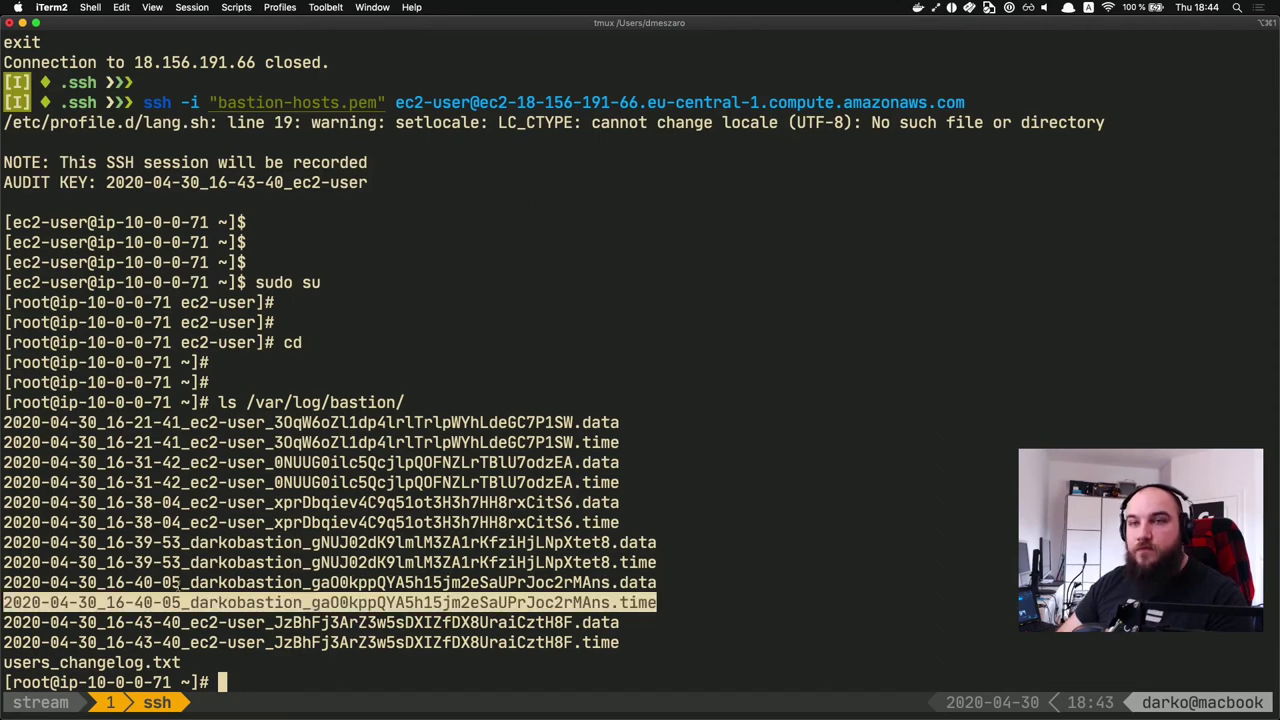
triple_click(209, 582)
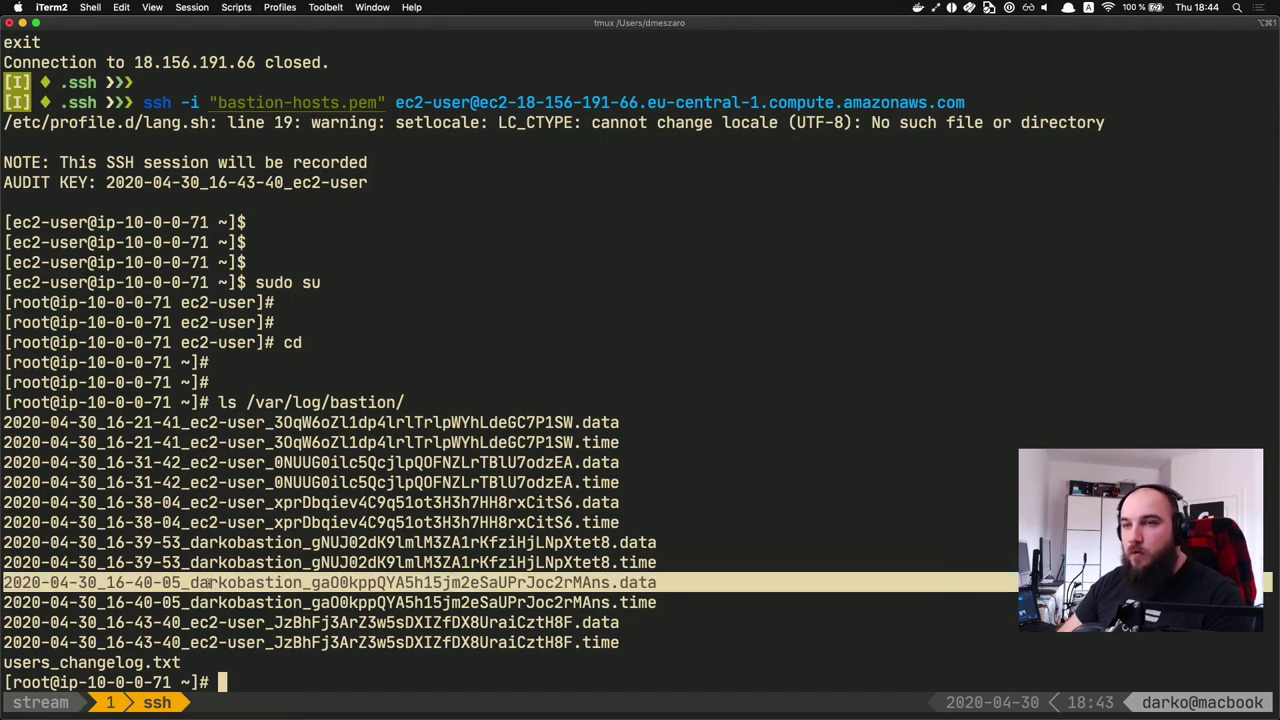
double_click(220, 582)
key("super+c")
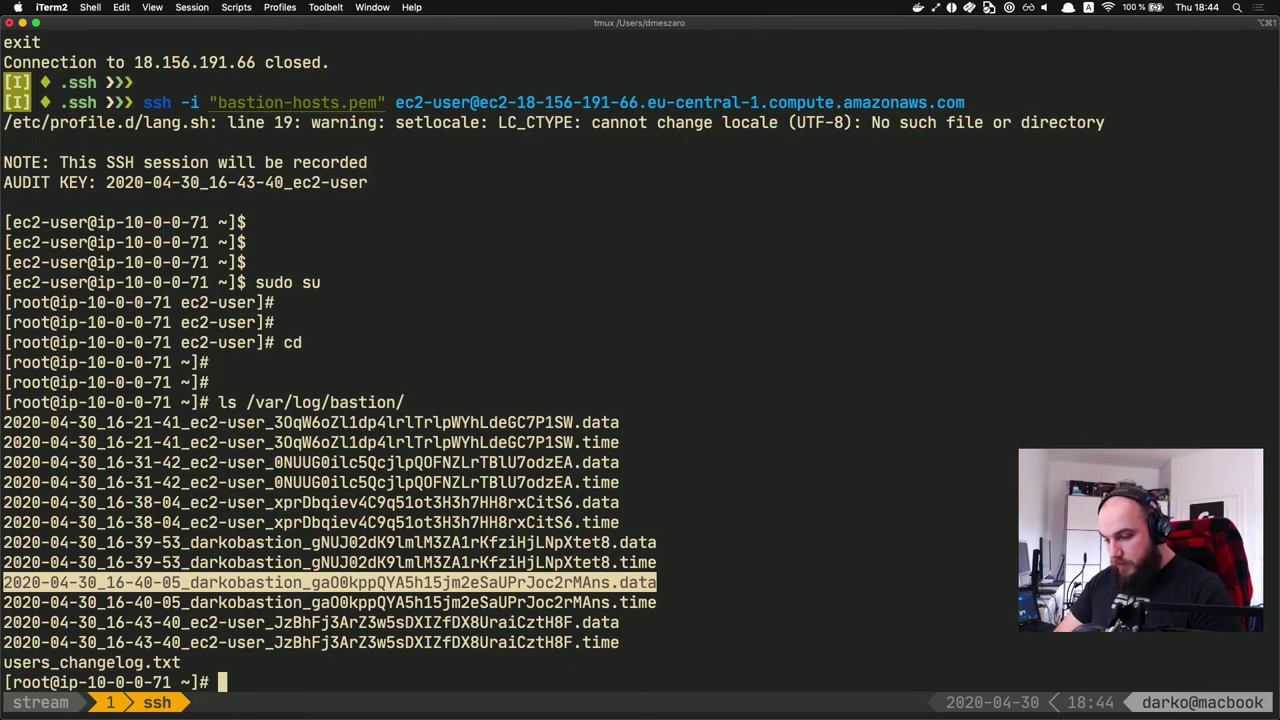
Step: Insert the LOGFILE export command template at the root prompt and copy the 2020-04-30_16-40-05 darkobastion .data file name
key("super+space")
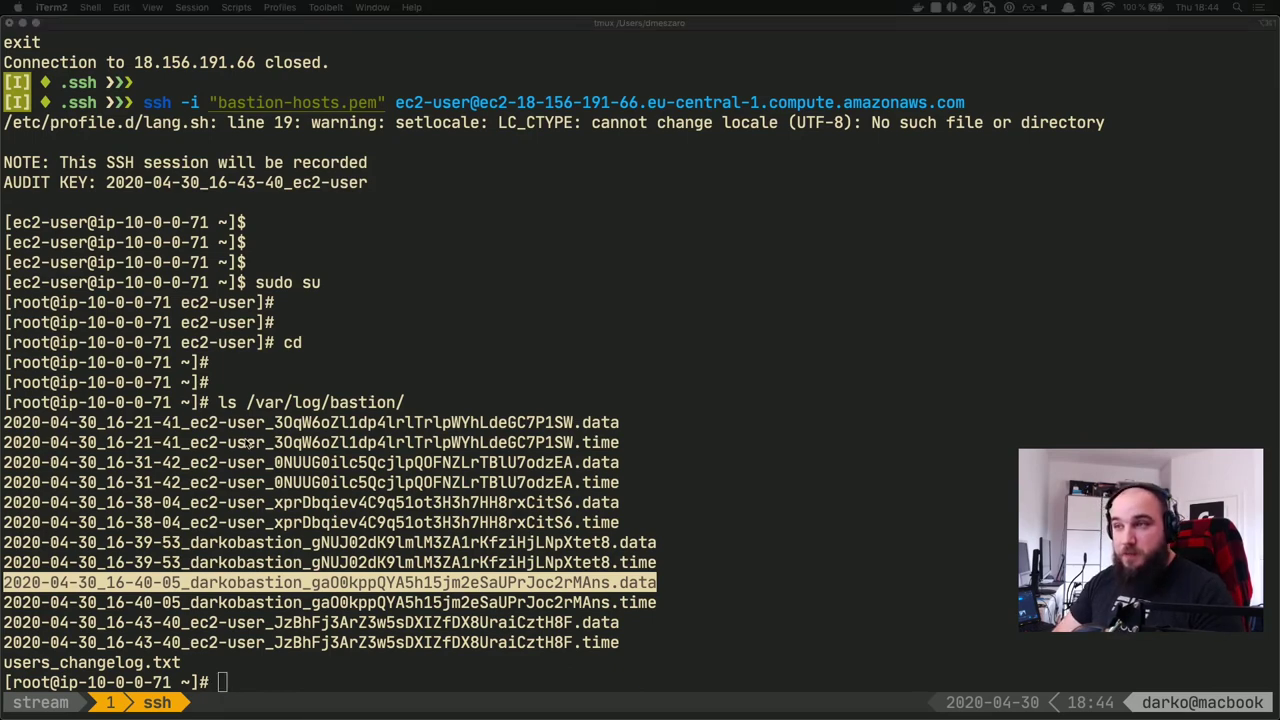
key("Escape")
key("super+v")
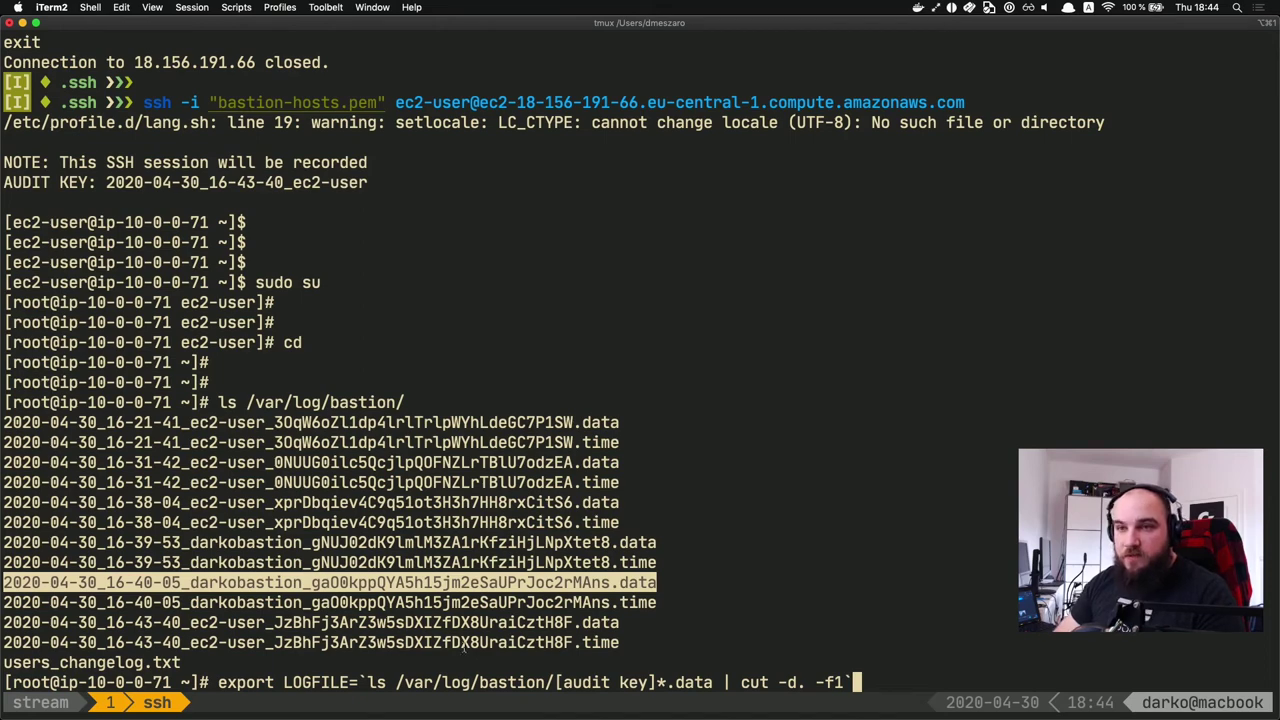
triple_click(455, 583)
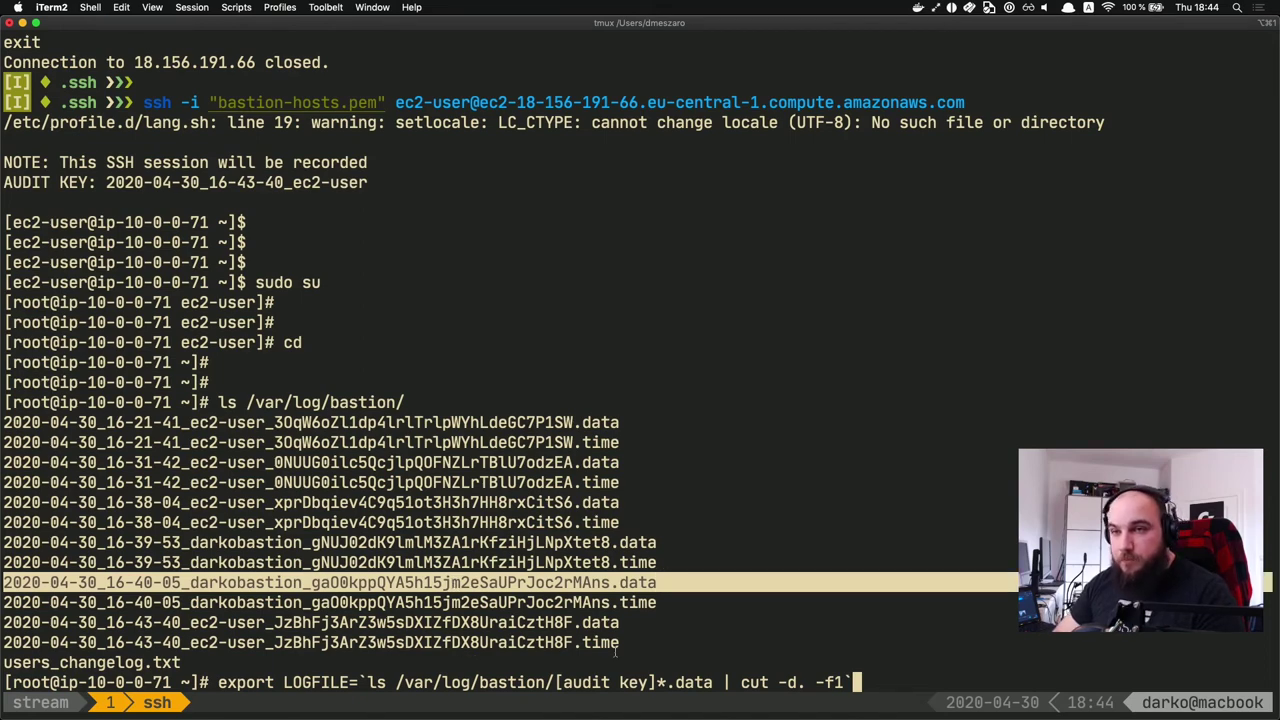
left_click(609, 602)
double_click(607, 584)
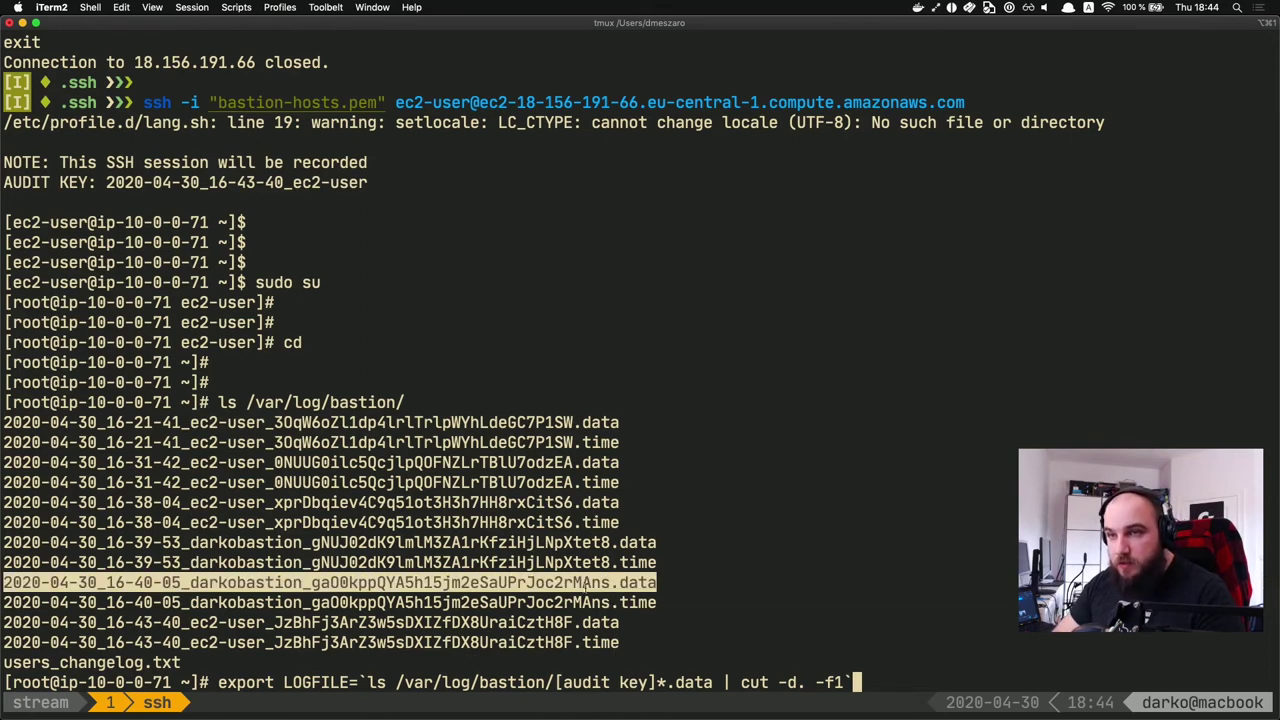
Step: Replace the template's [audit key]*.data part with the copied darkobastion .data file name, keep the cut -d. -f1 pipe, and run the export
key("Left")
key("Left")
key("Left")
key("Left")
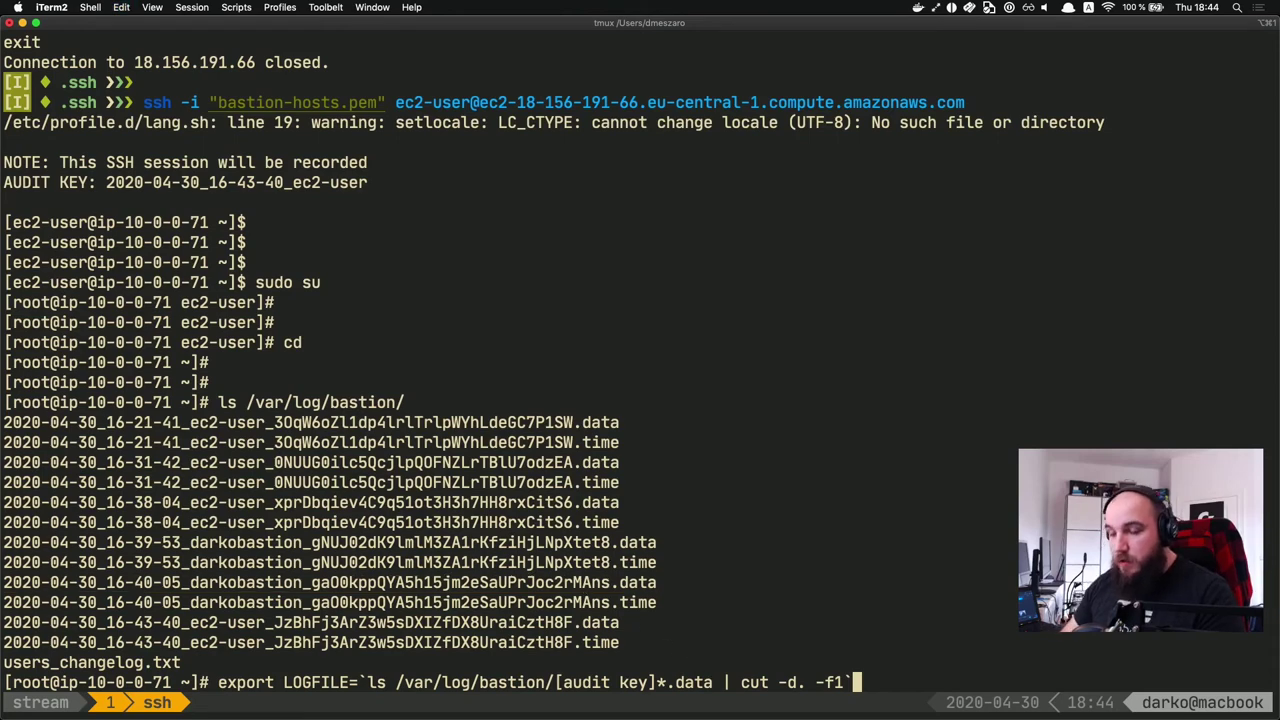
key("Left")
key("Left")
key("Left")
key("Left")
key("Left")
key("Left")
key("Left")
key("Left")
key("Left")
key("Left")
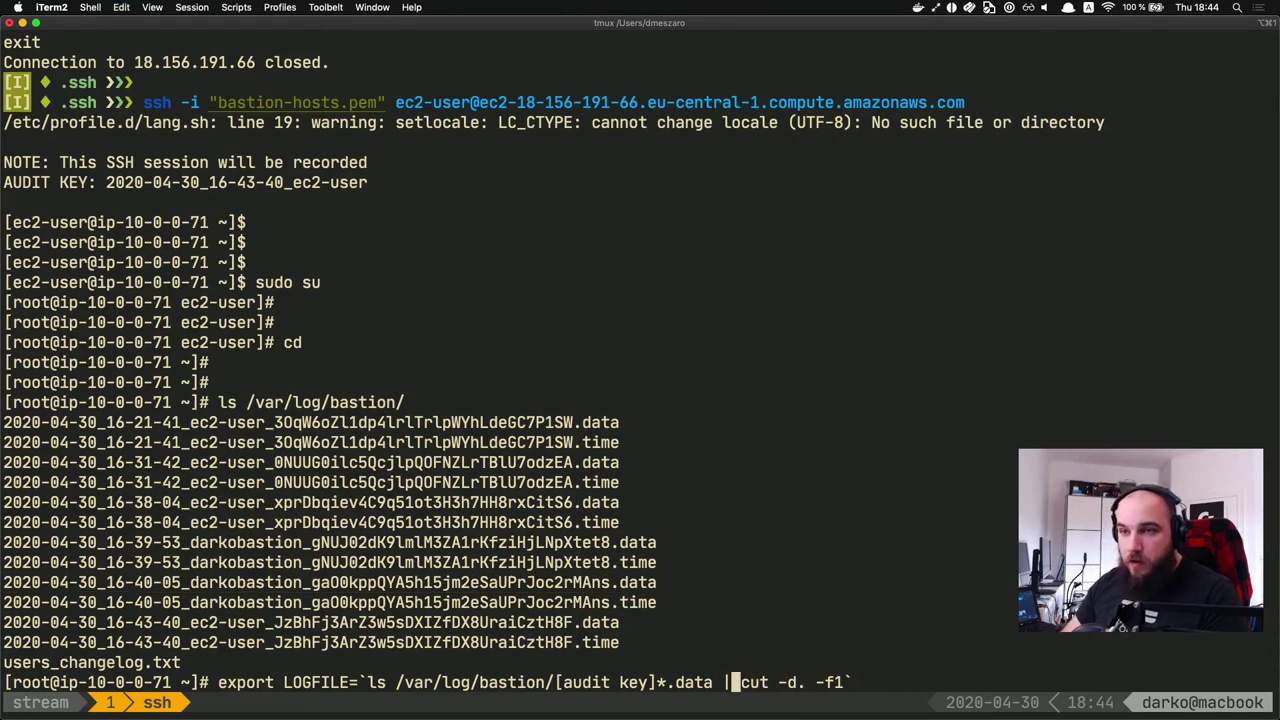
key("BackSpace")
key("BackSpace")
key("BackSpace")
key("BackSpace")
key("BackSpace")
key("BackSpace")
key("BackSpace")
key("BackSpace")
key("BackSpace")
key("BackSpace")
key("BackSpace")
key("BackSpace")
key("BackSpace")
key("BackSpace")
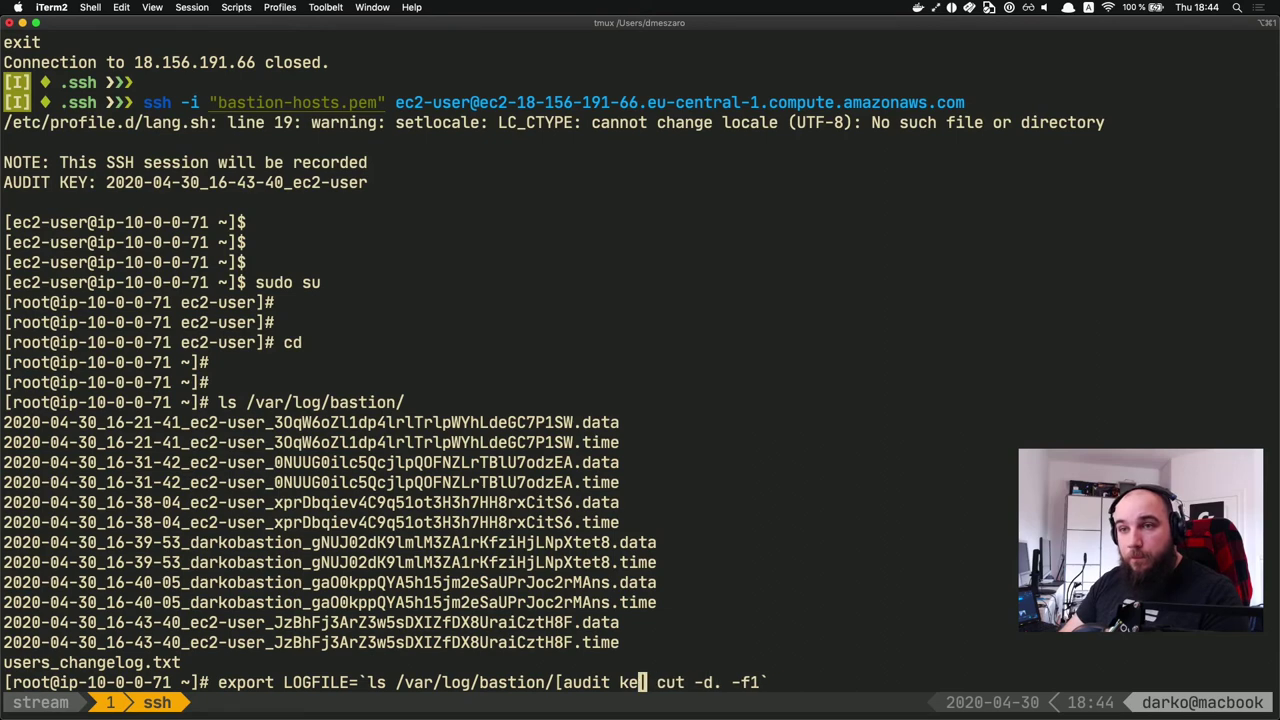
key("BackSpace")
key("BackSpace")
key("BackSpace")
key("BackSpace")
key("super+v")
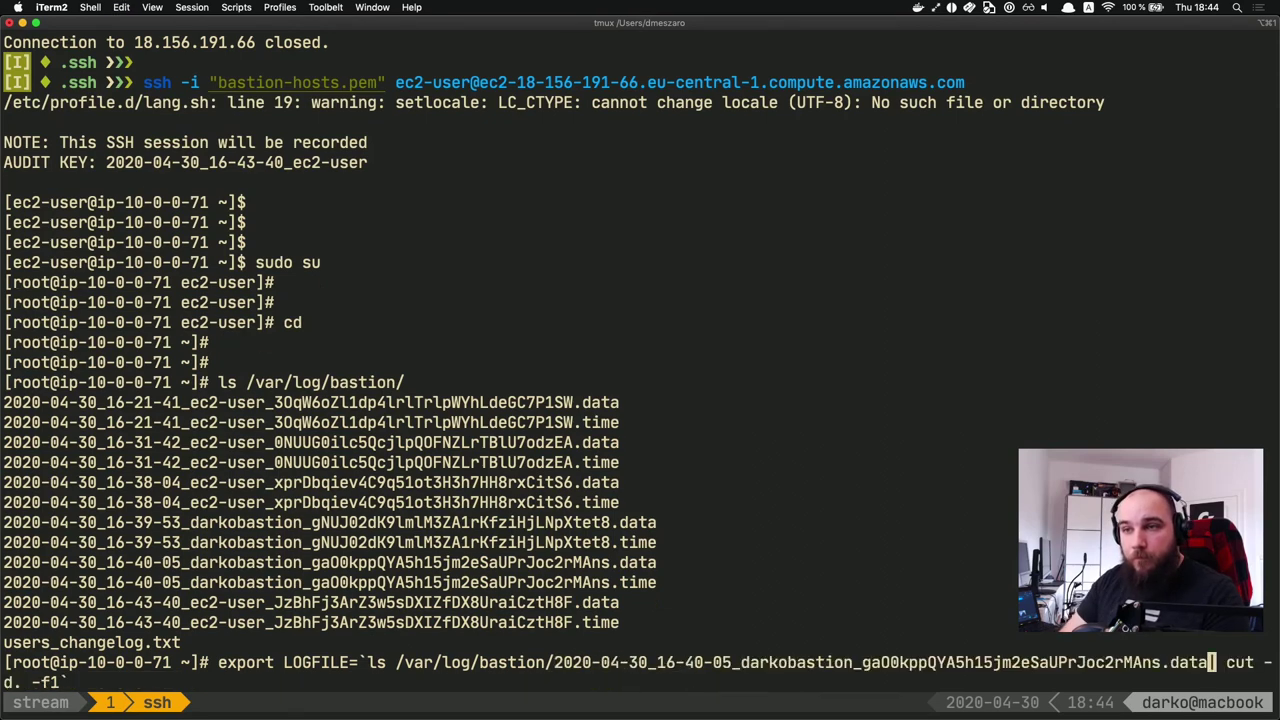
key("Return")
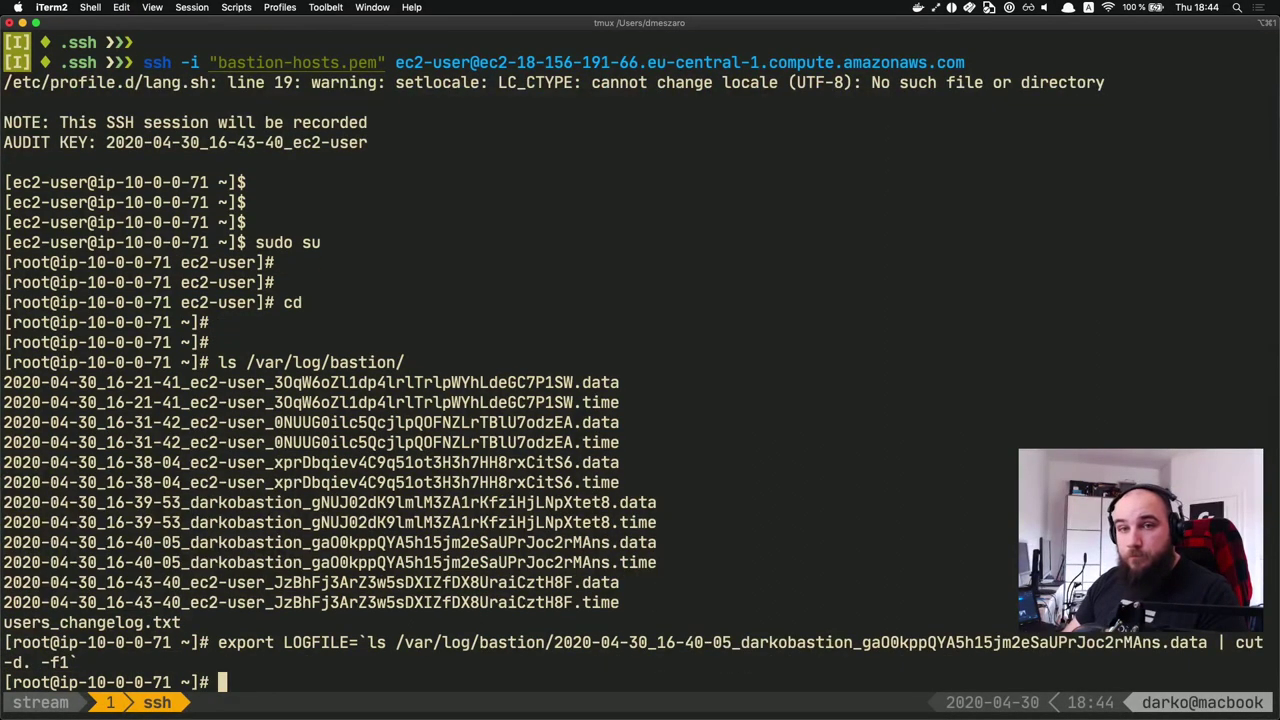
key("Return")
key("Return")
key("Return")
key("Return")
key("Return")
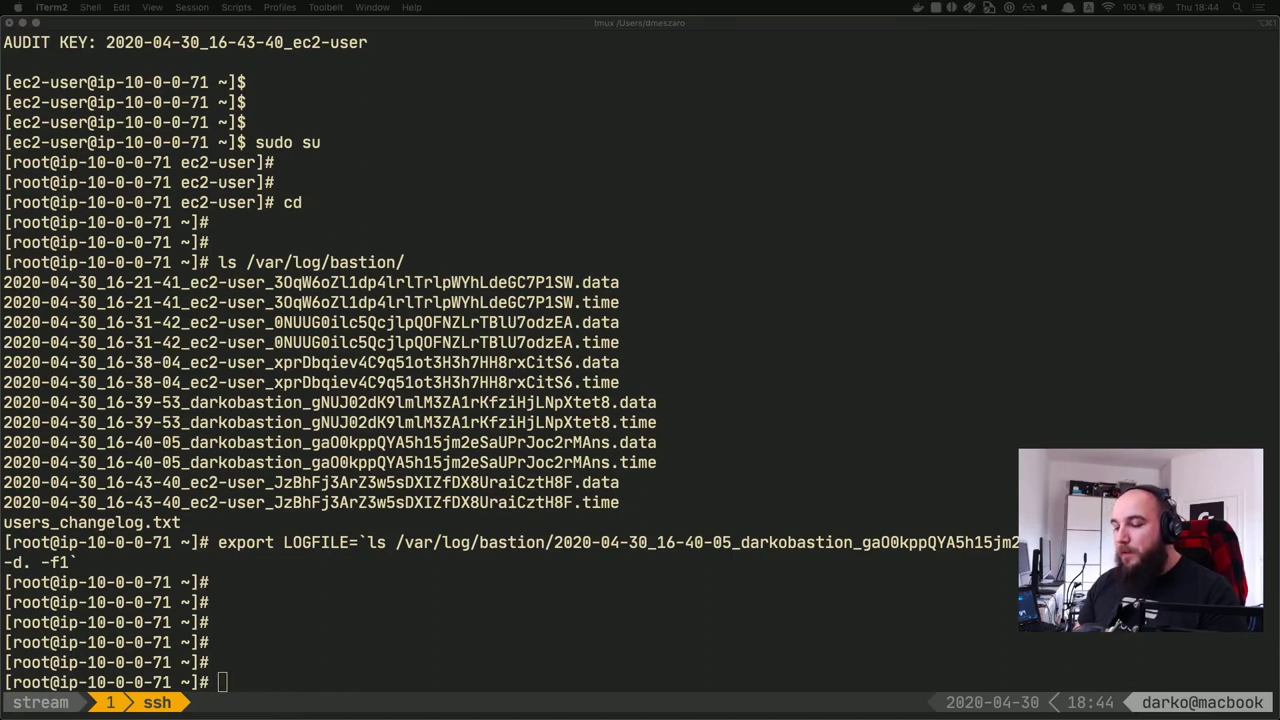
Step: Replay the recorded darkobastion session with scriptreplay --timing=$LOGFILE.time $LOGFILE.data
left_click(346, 595)
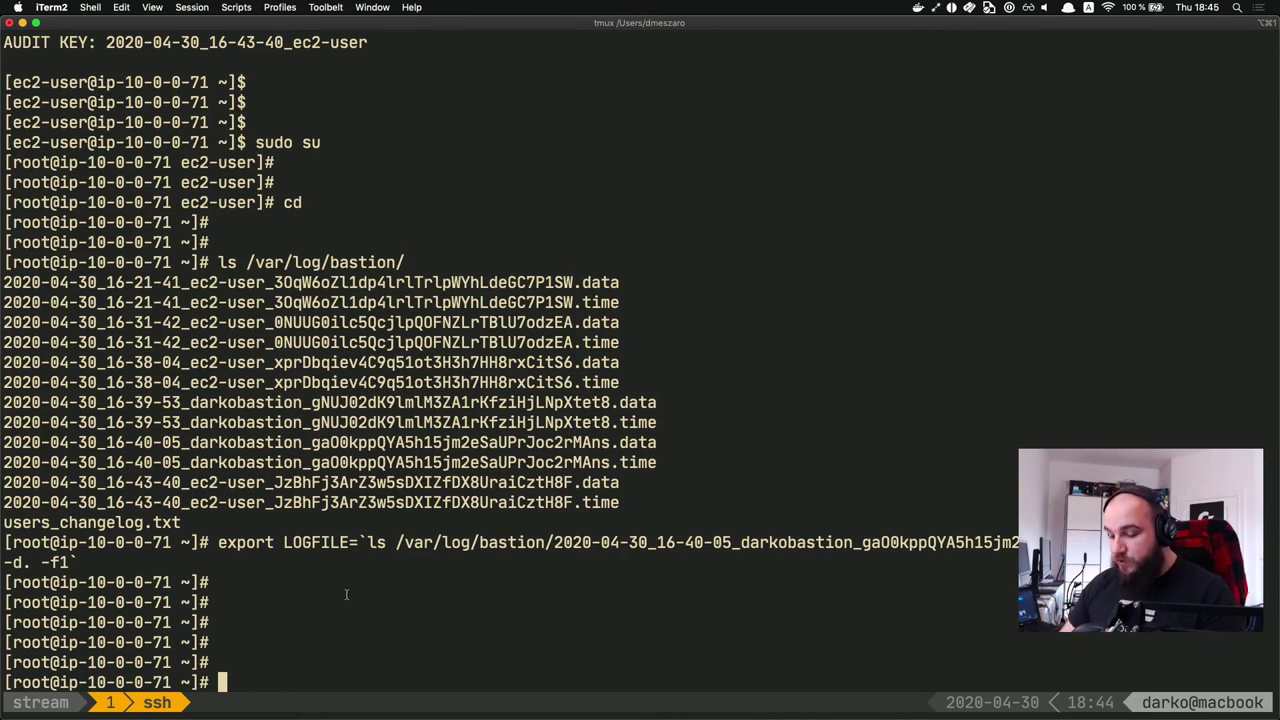
key("super+v")
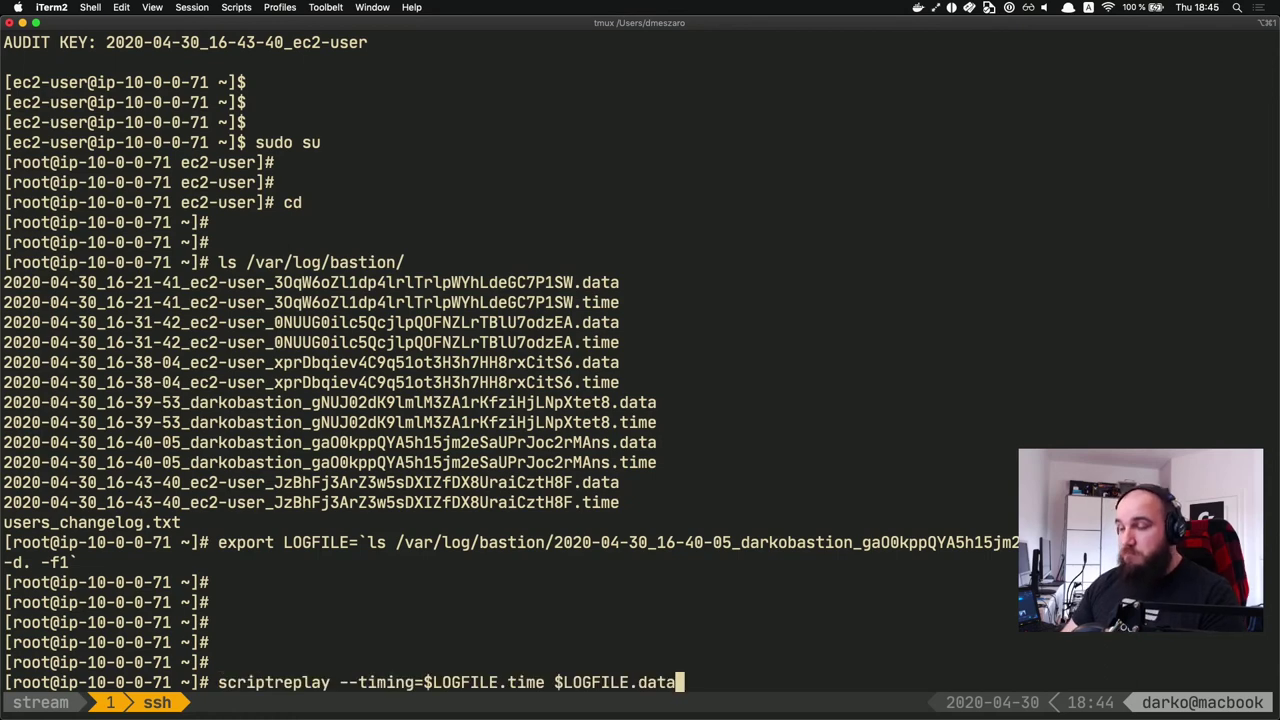
key("Return")
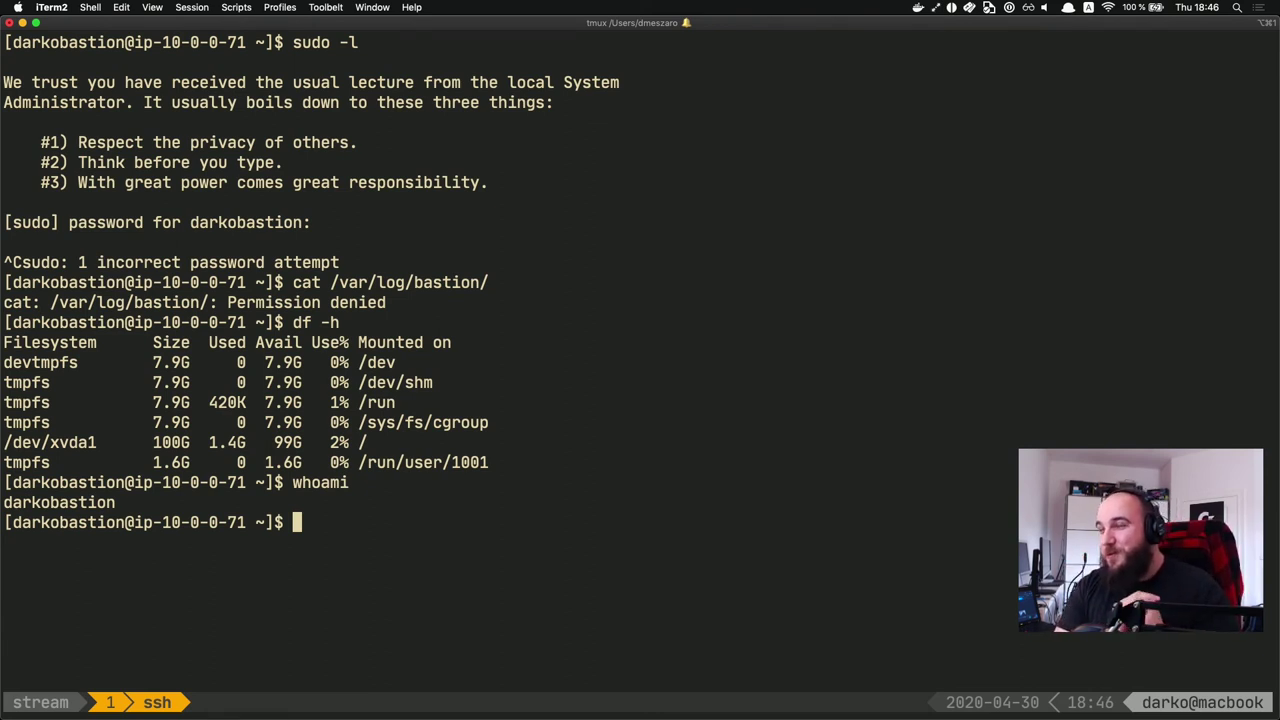
key("Return")
key("Return")
type("ssh darkob")
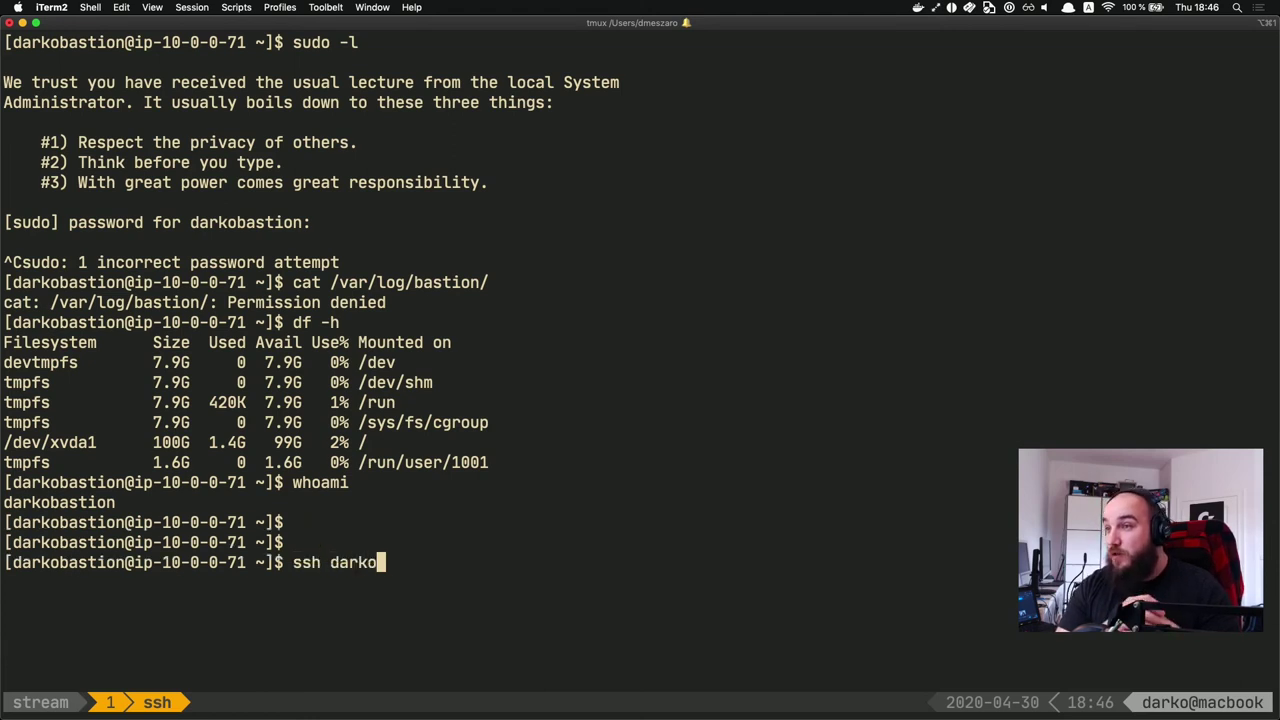
key("BackSpace")
key("BackSpace")
key("BackSpace")
key("BackSpace")
key("BackSpace")
key("BackSpace")
type("ec")
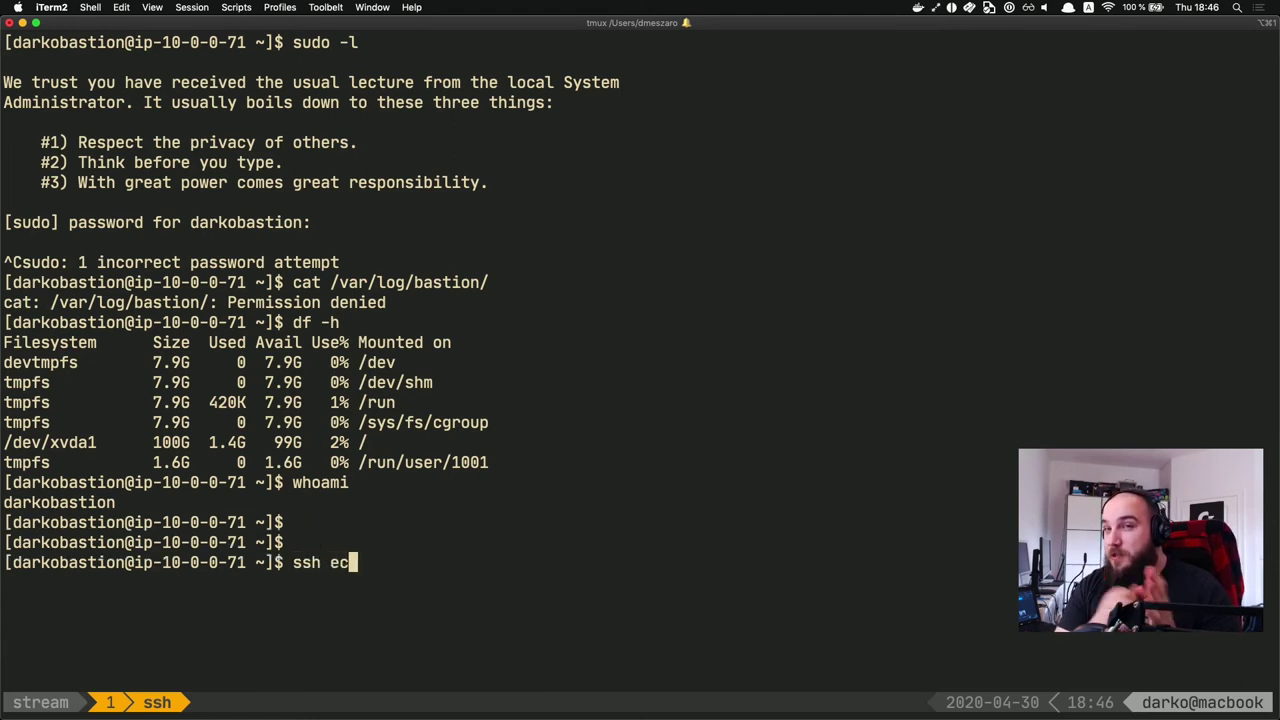
type("2-user@")
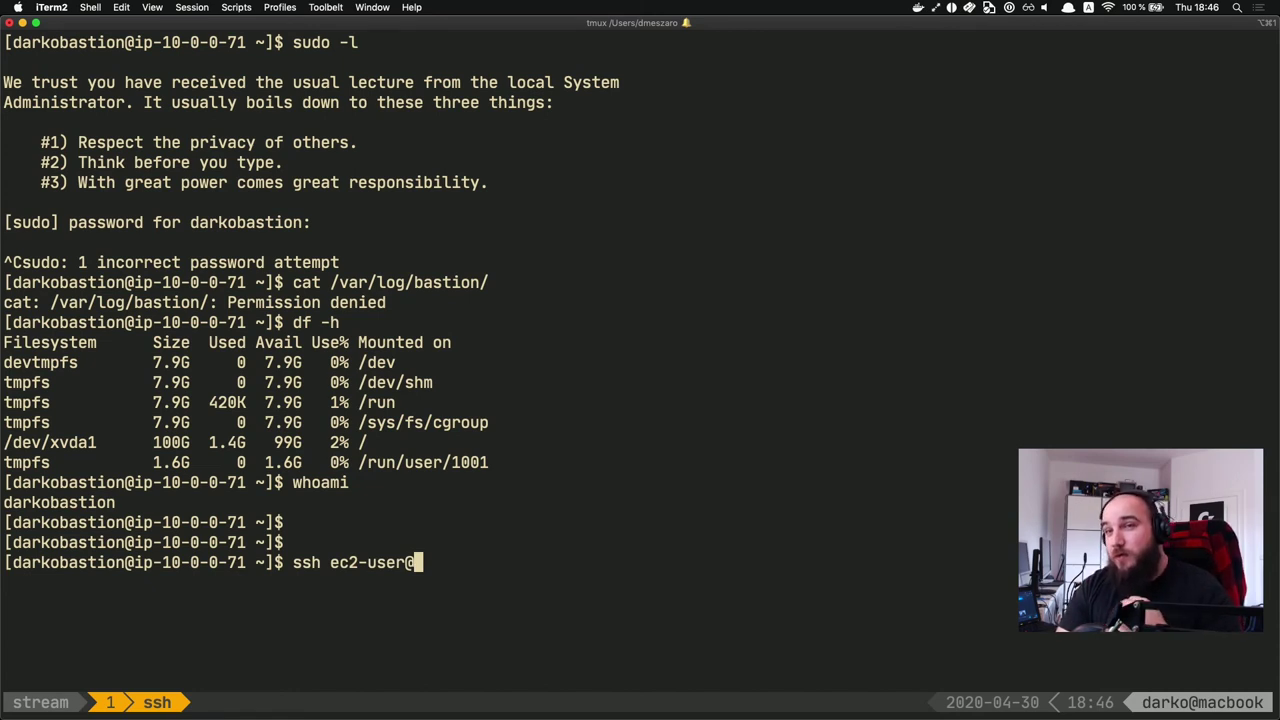
type("10.0.1.135")
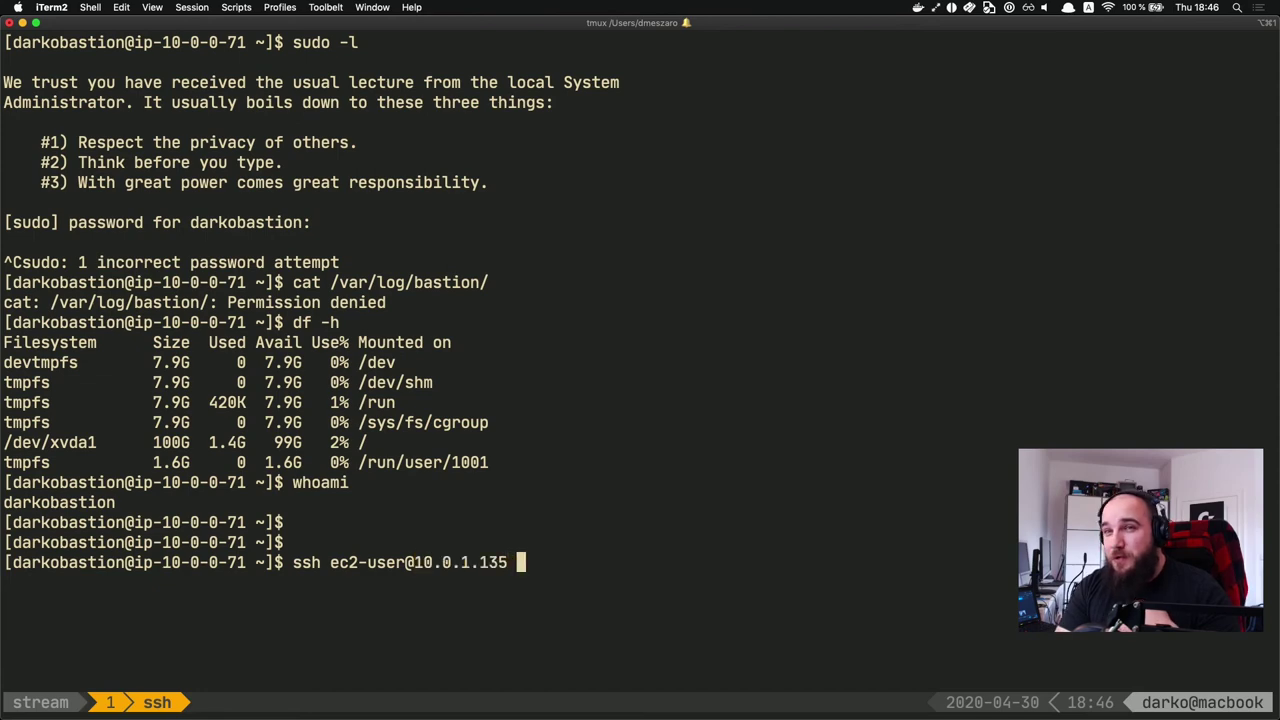
key("Return")
type("yes")
key("Return")
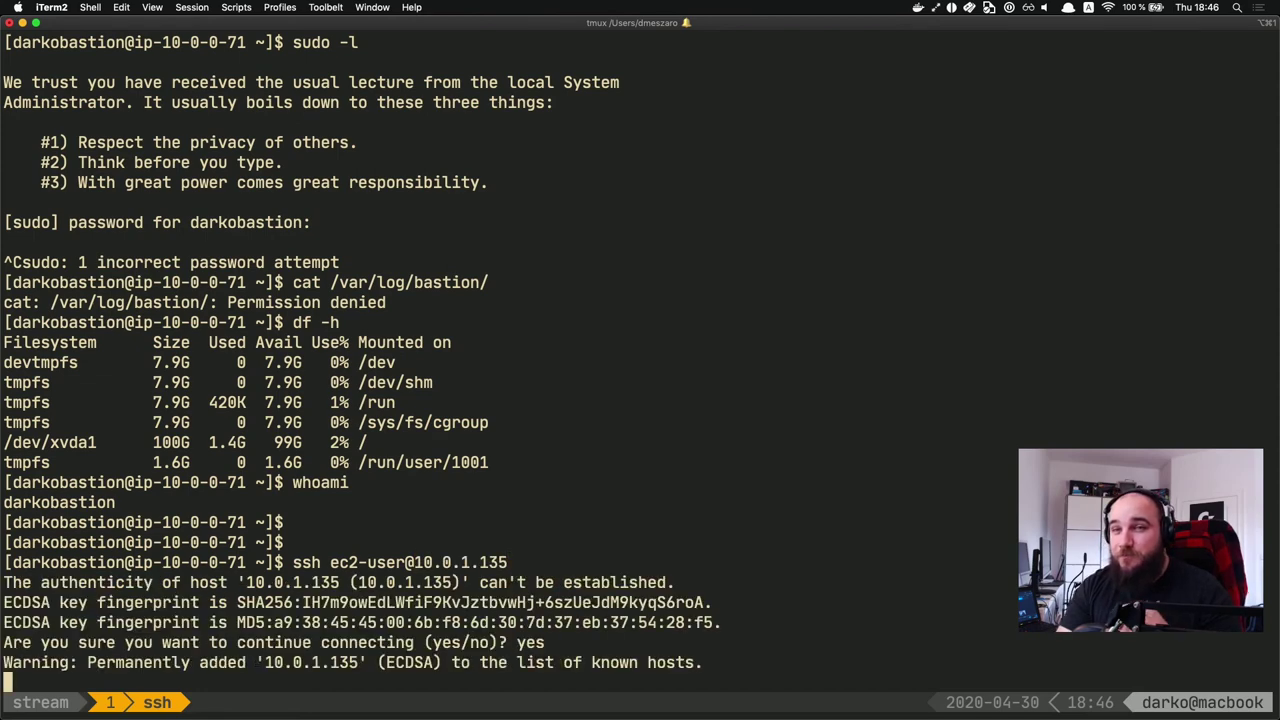
key("Return")
key("Return")
key("Return")
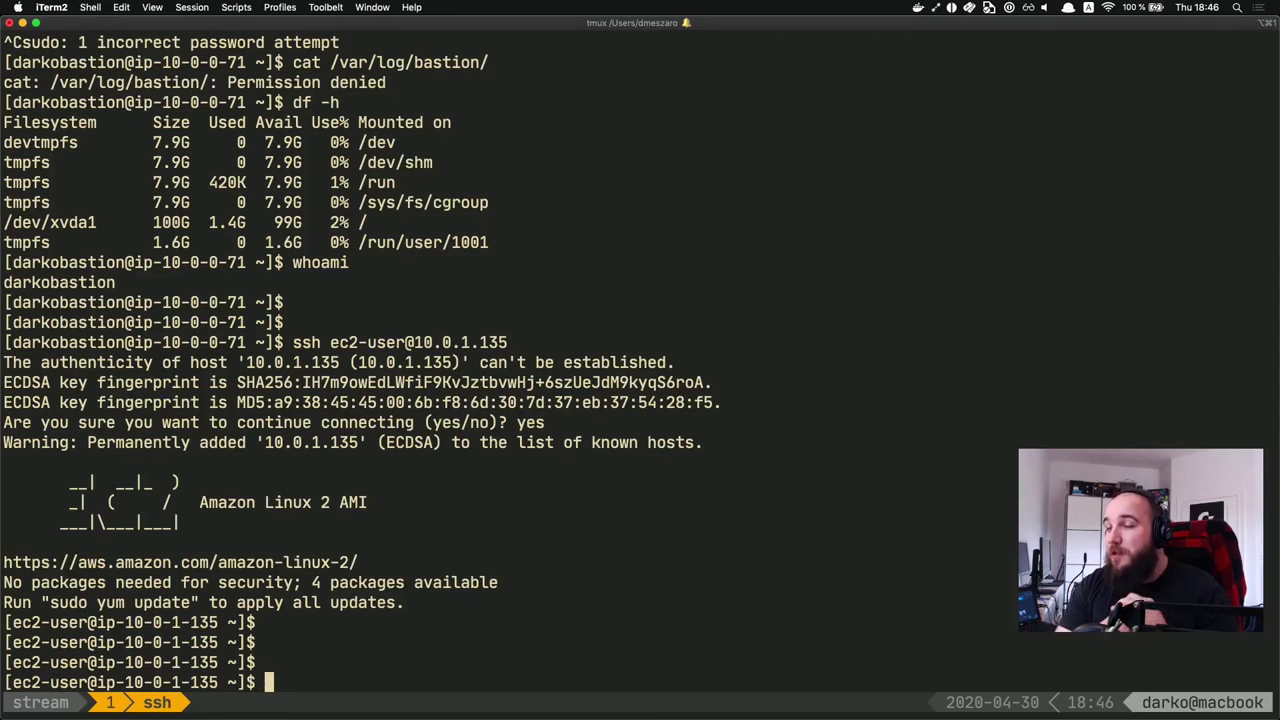
key("Return")
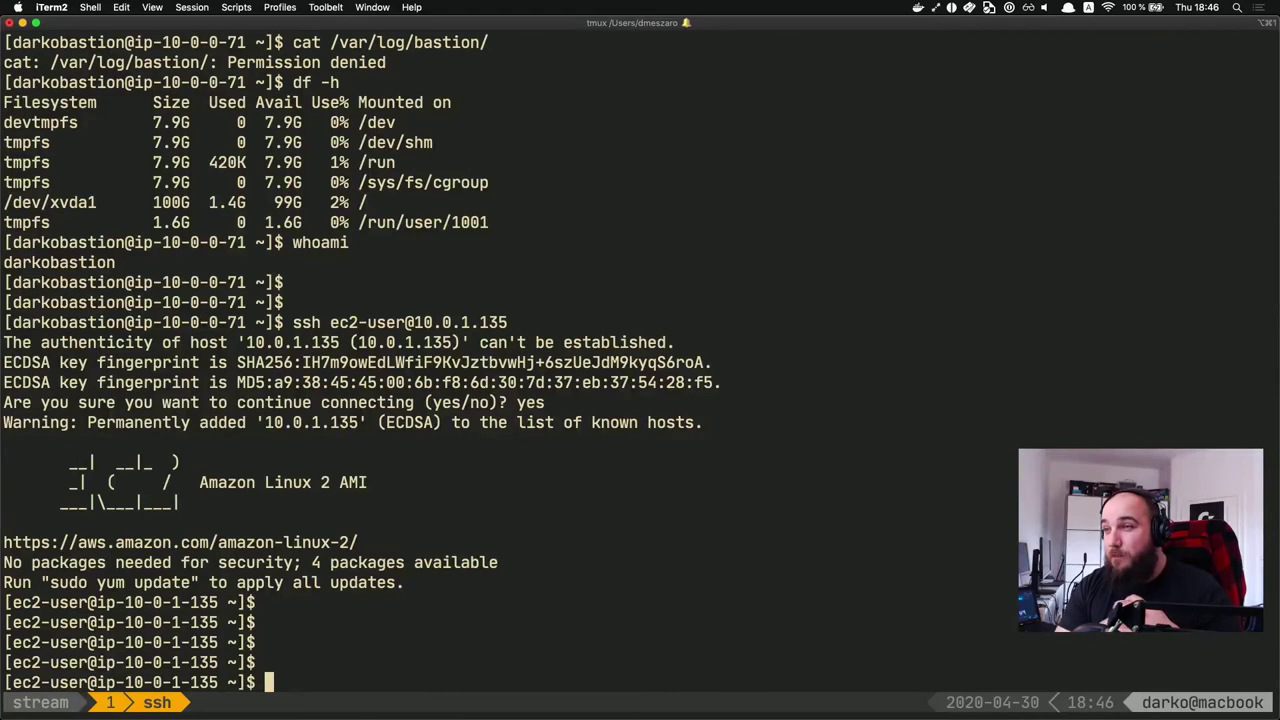
key("Return")
key("Return")
type("clear")
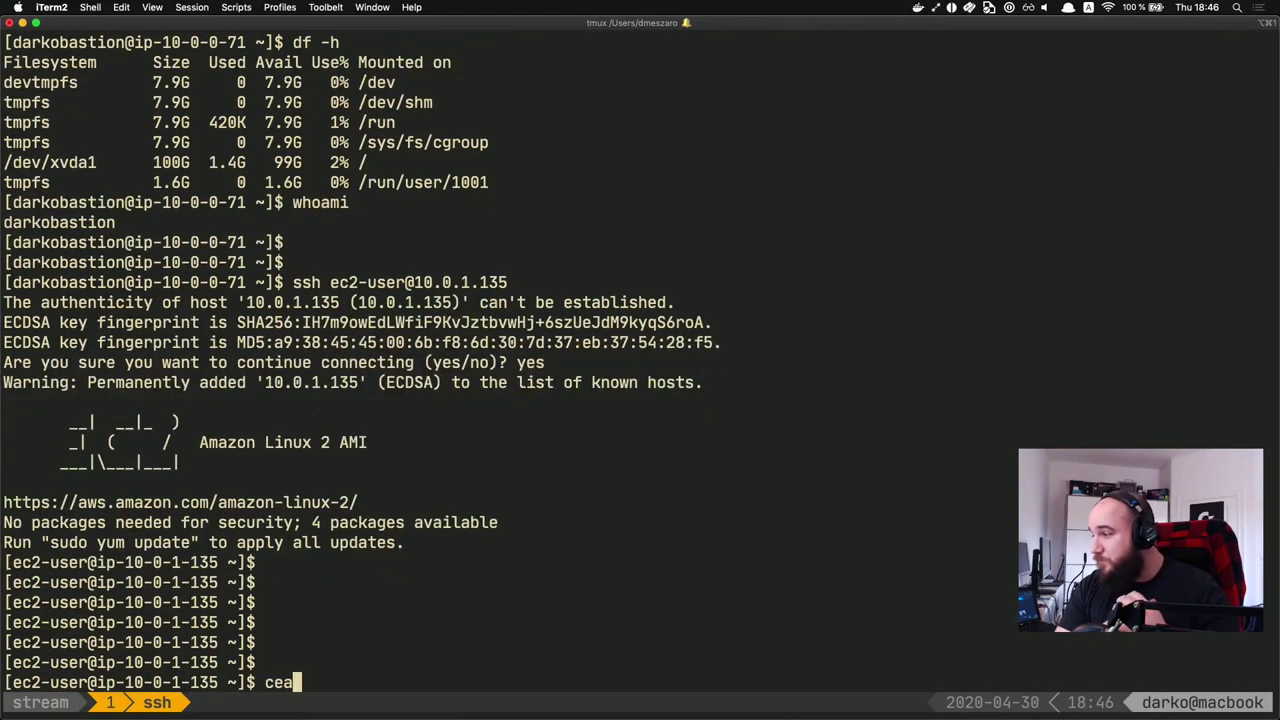
key("Return")
key("Return")
key("Return")
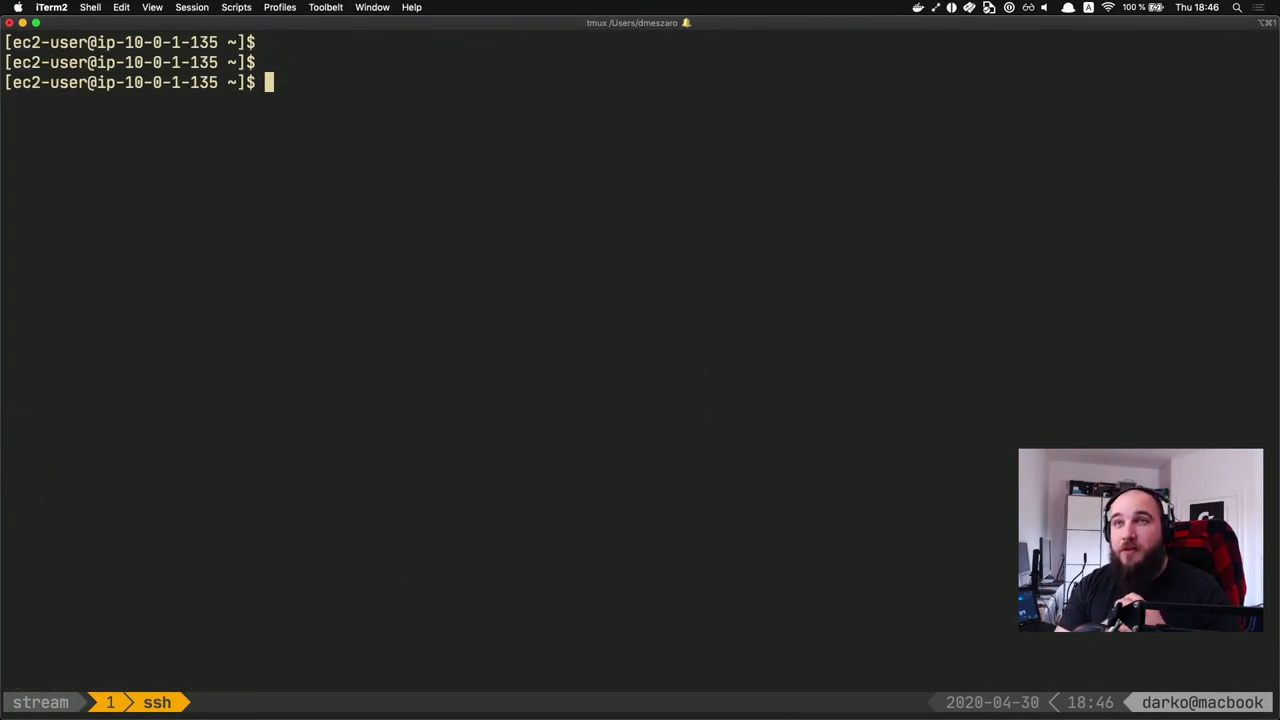
type("sudo apt install")
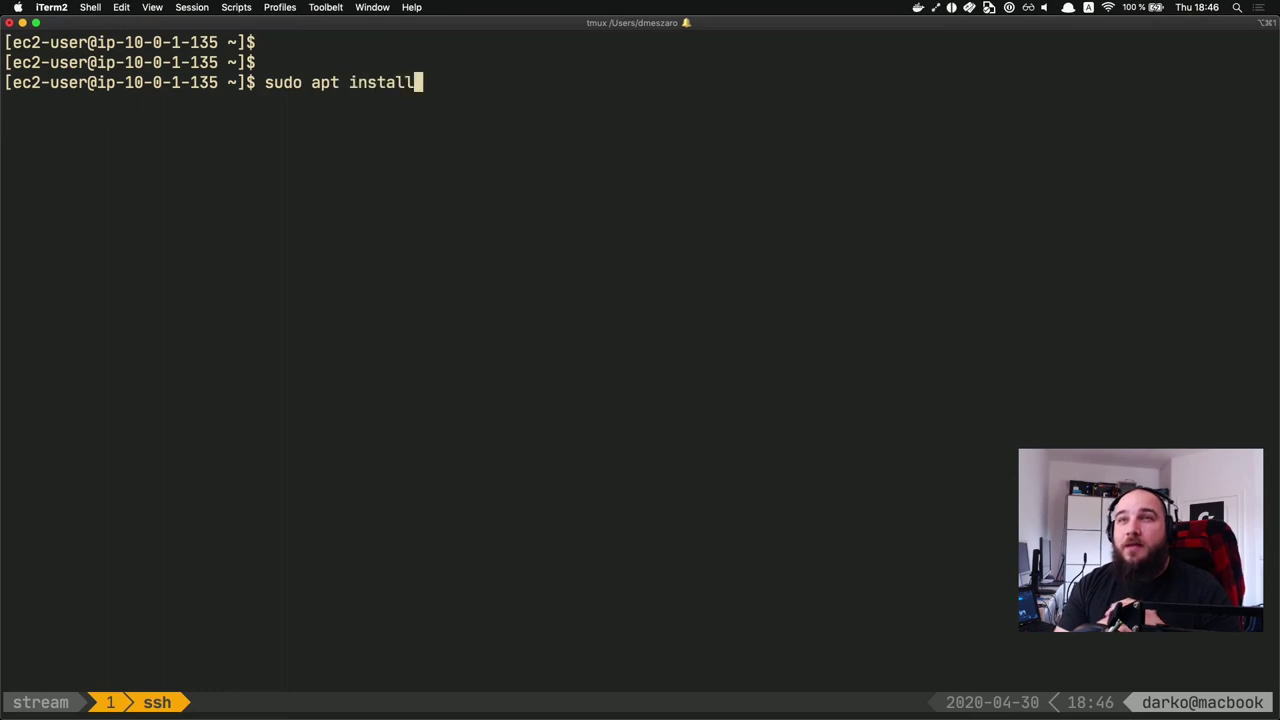
type(" lyxn")
key("Return")
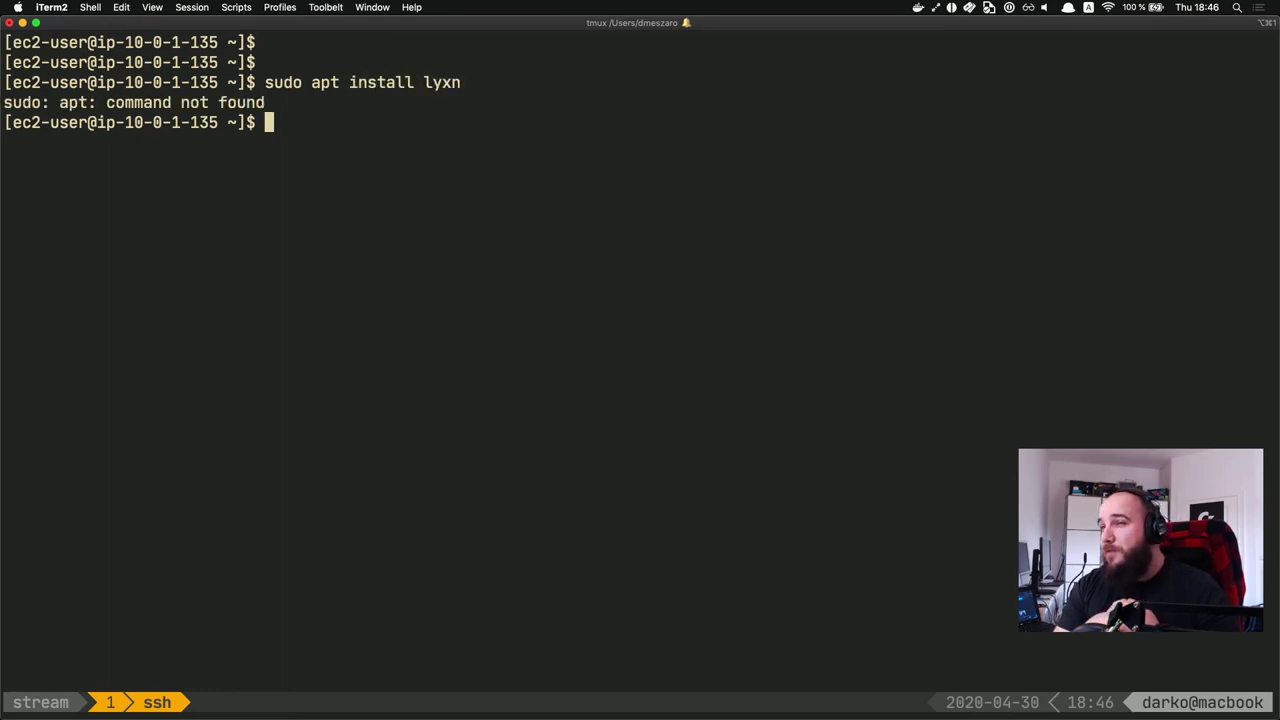
key("Up")
key("BackSpace")
key("BackSpace")
type("nx")
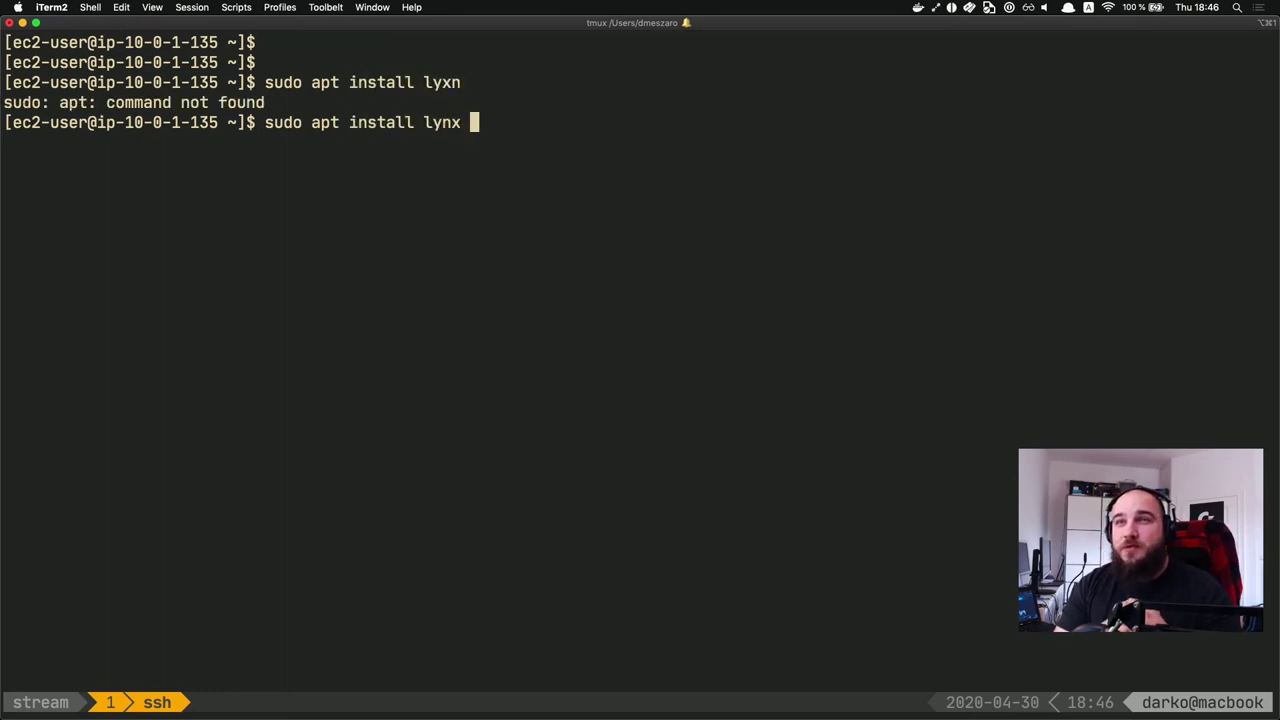
key("Return")
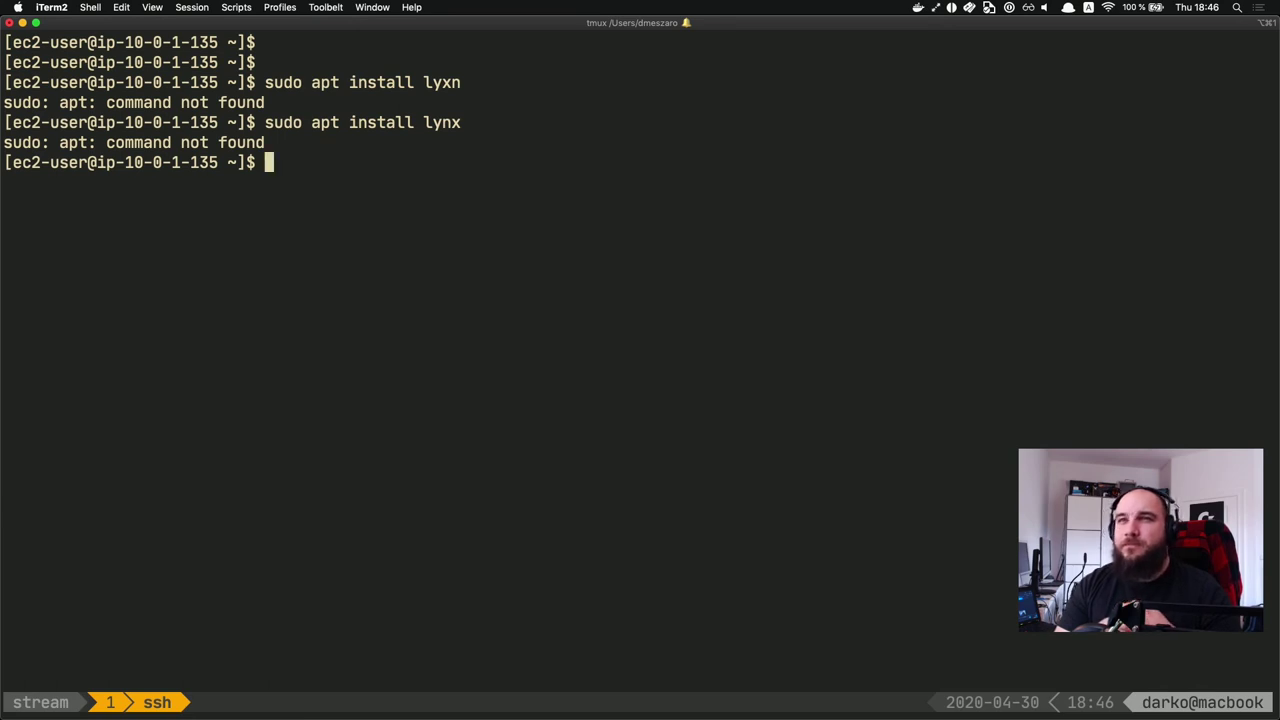
type("sudp yum")
key("BackSpace")
key("BackSpace")
key("BackSpace")
key("BackSpace")
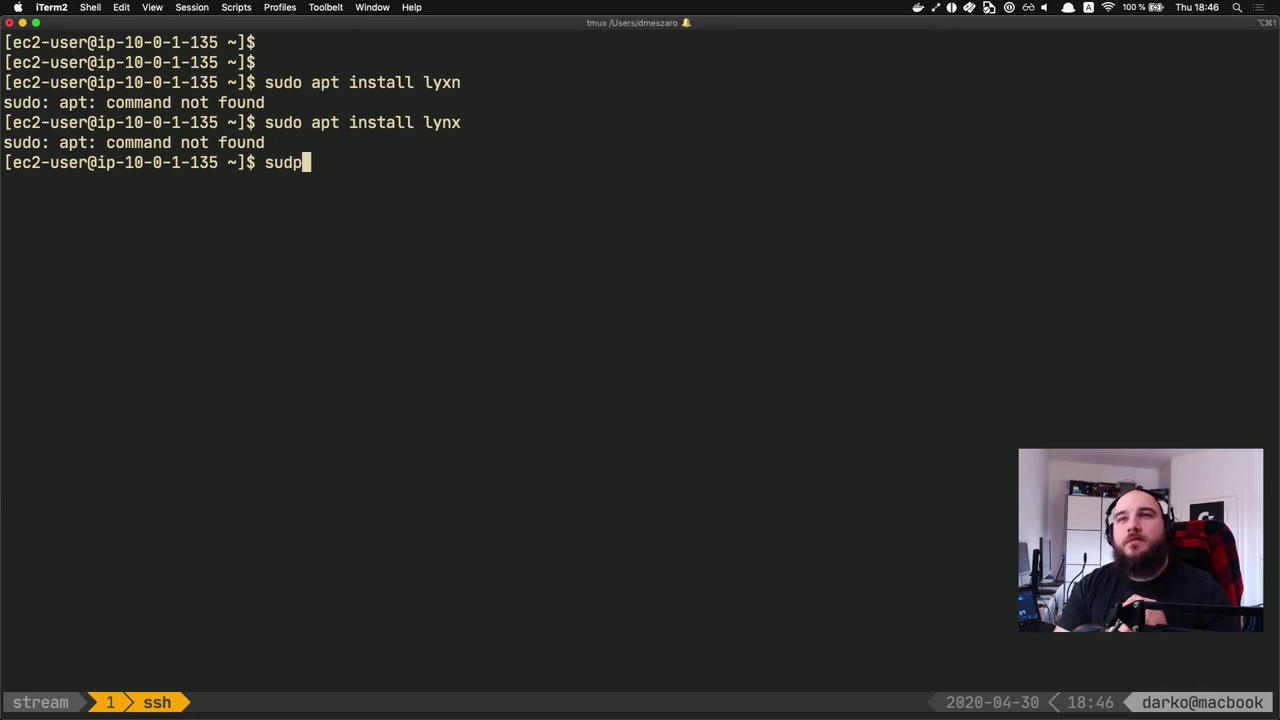
key("BackSpace")
type("o uyu")
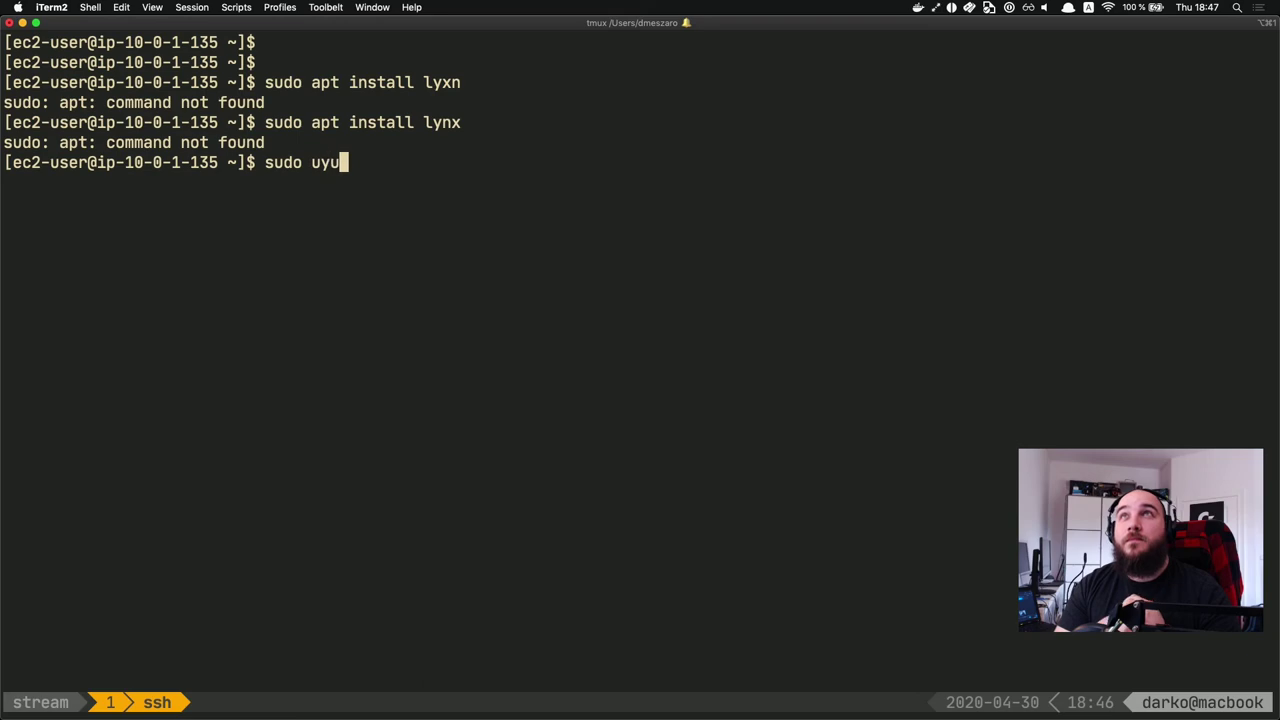
type("m")
key("BackSpace")
key("BackSpace")
key("BackSpace")
key("BackSpace")
type("yum upda")
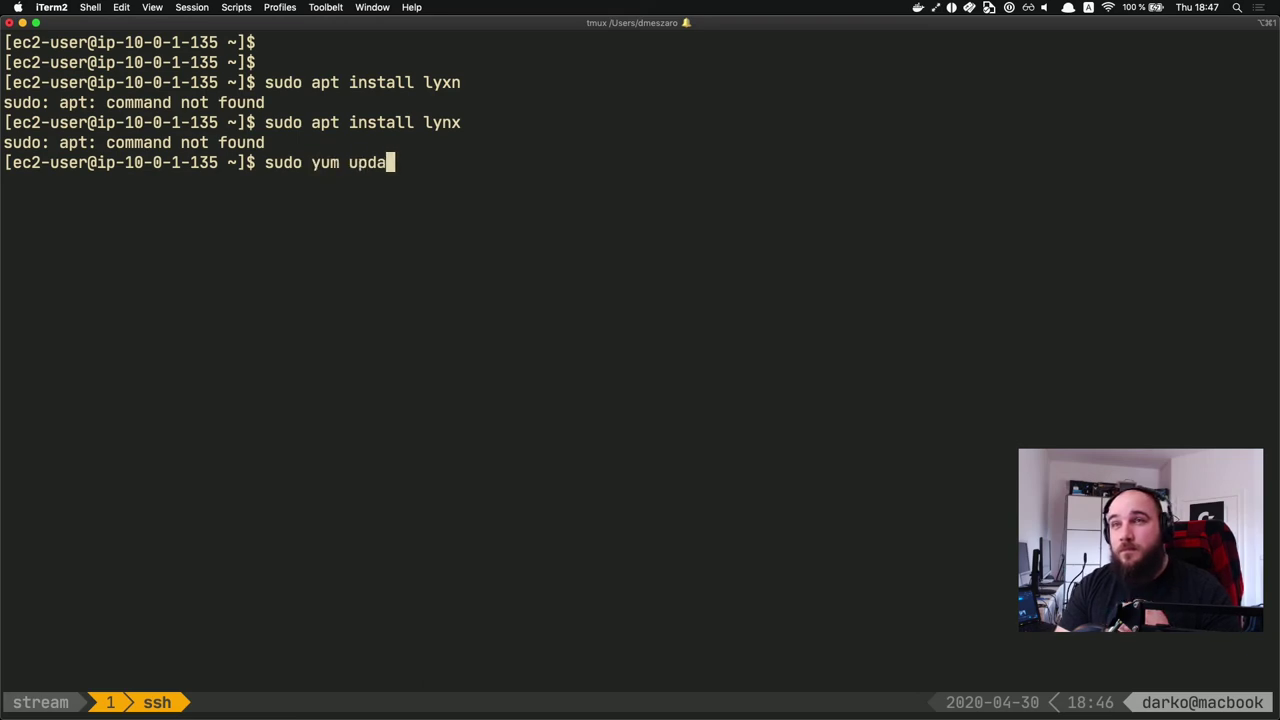
type("te -y")
key("Return")
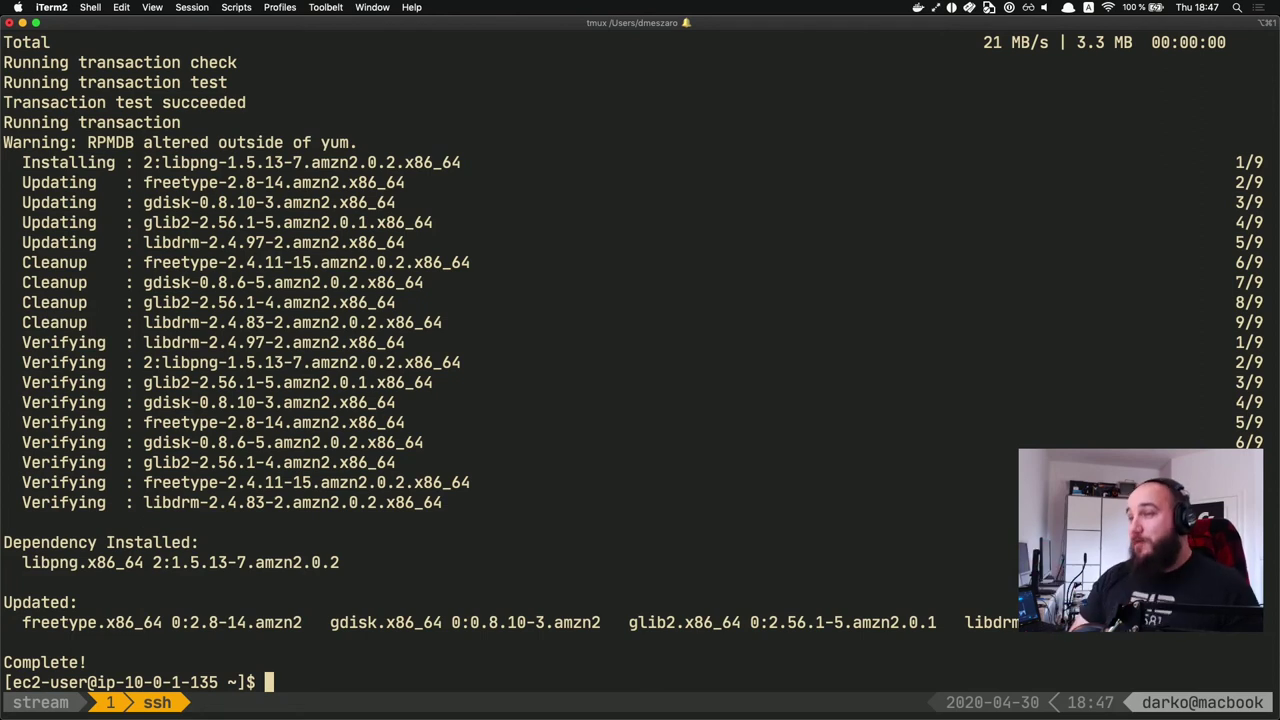
type("sudo yum update -y")
key("BackSpace")
key("BackSpace")
key("BackSpace")
key("BackSpace")
key("BackSpace")
key("BackSpace")
key("BackSpace")
key("BackSpace")
key("BackSpace")
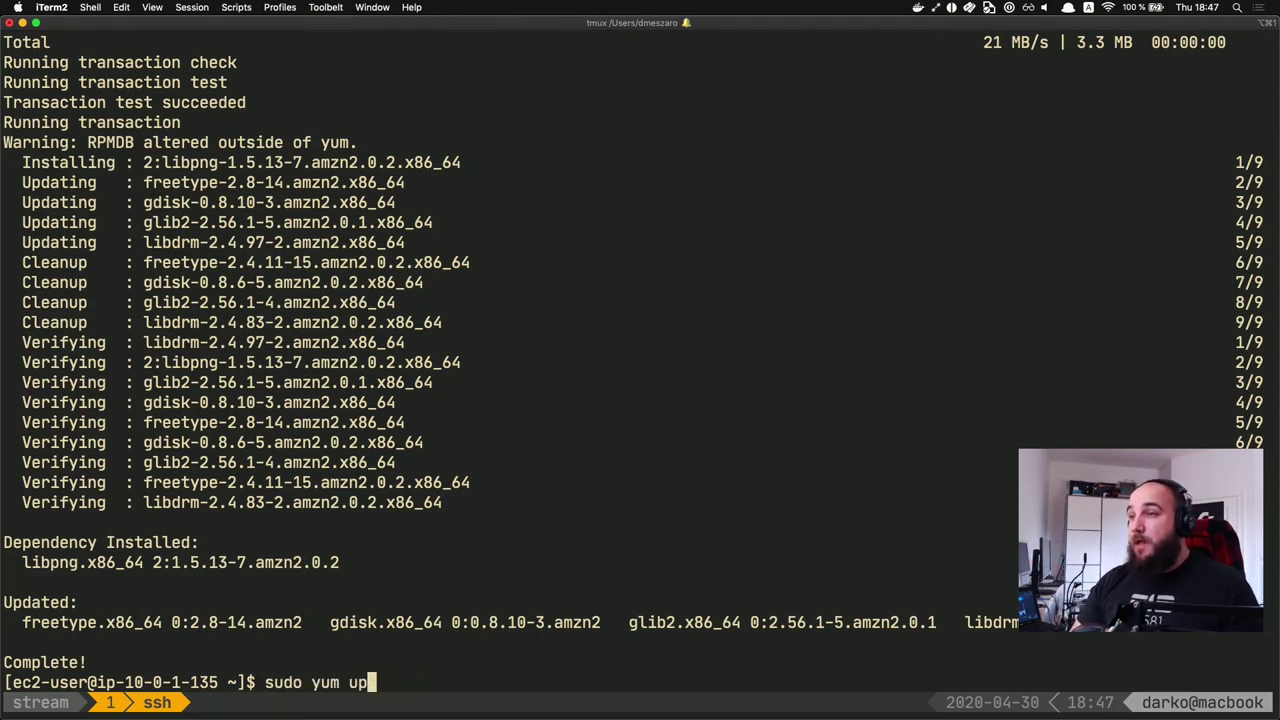
type("install ")
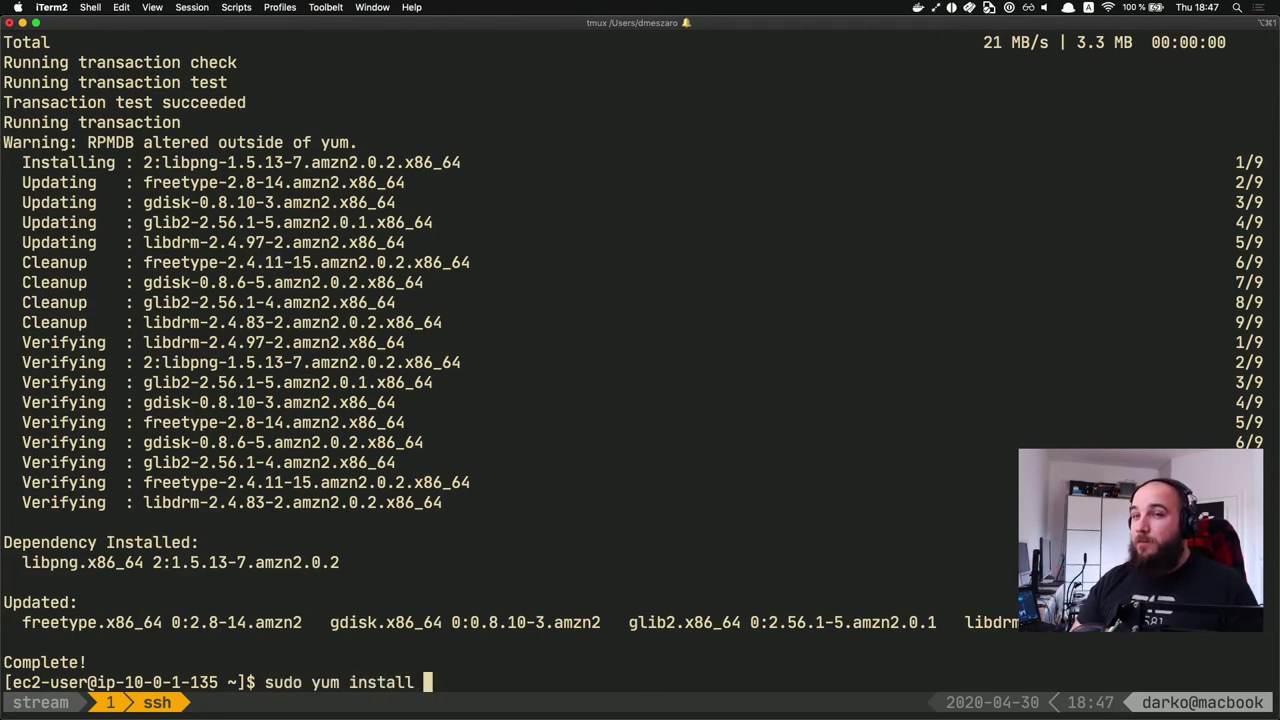
type("lynx")
key("Return")
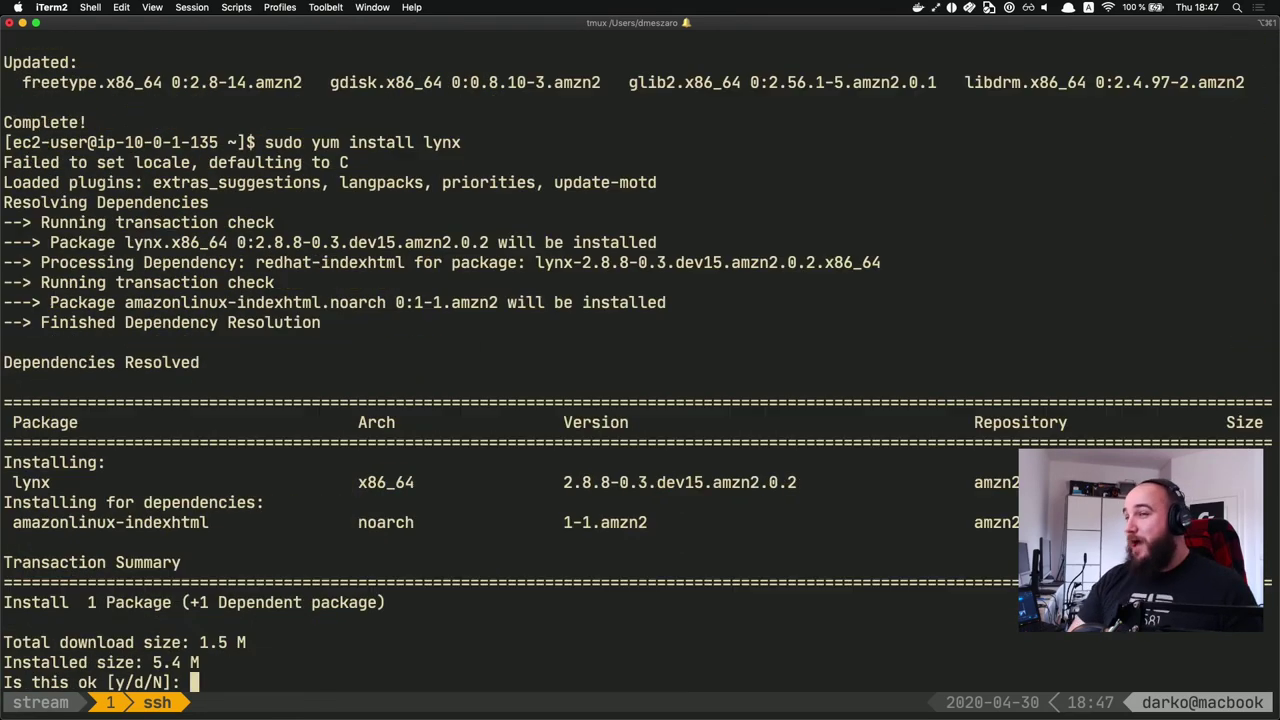
type("y")
key("Return")
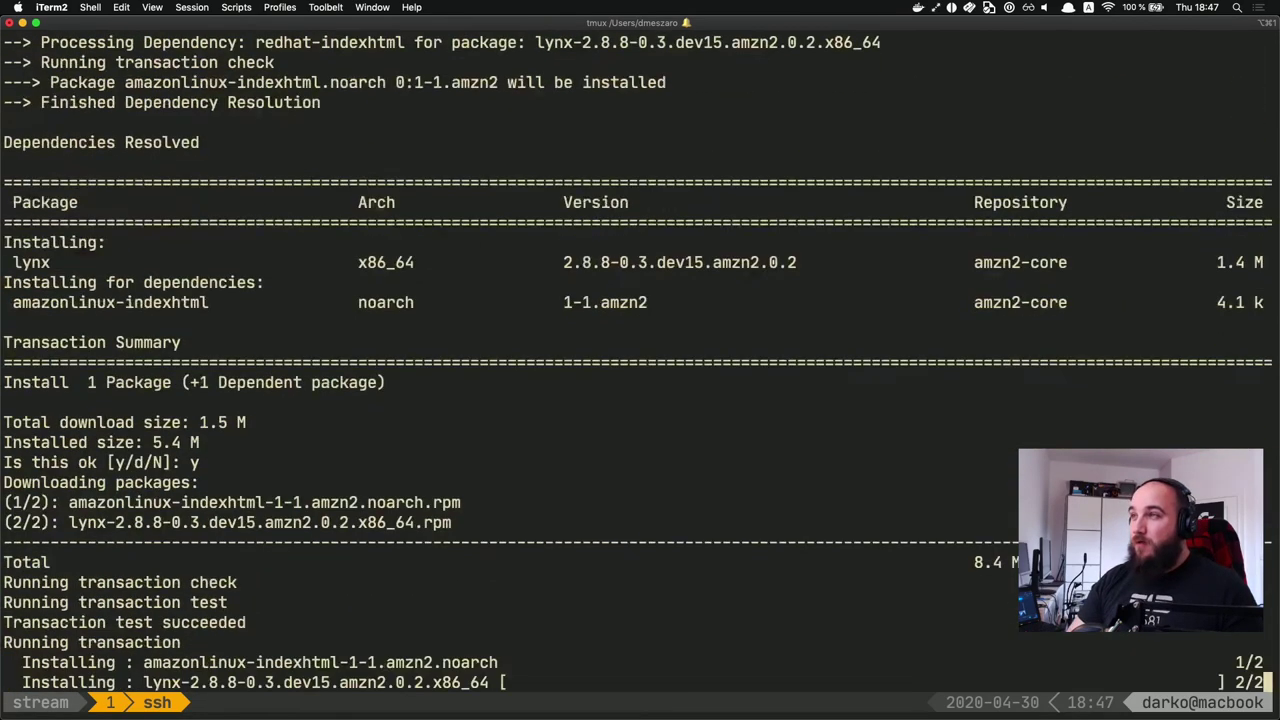
key("Return")
key("Return")
type("lyx")
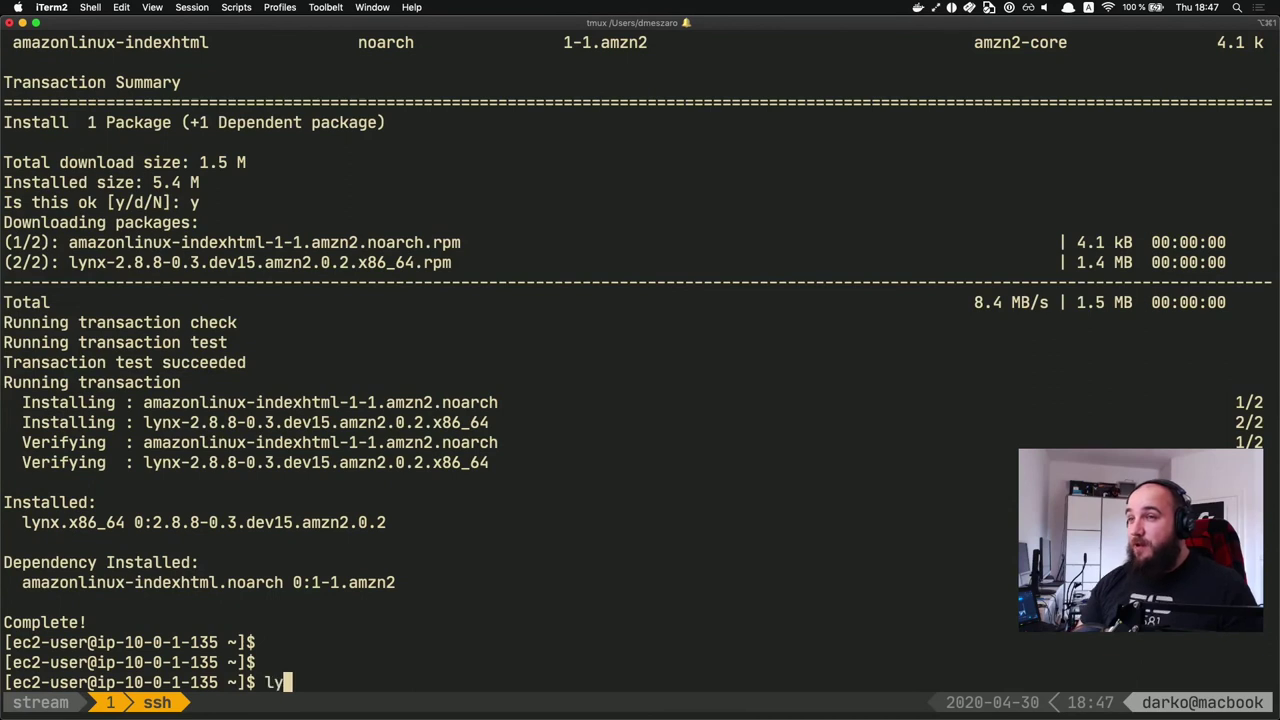
key("BackSpace")
key("BackSpace")
type("n x")
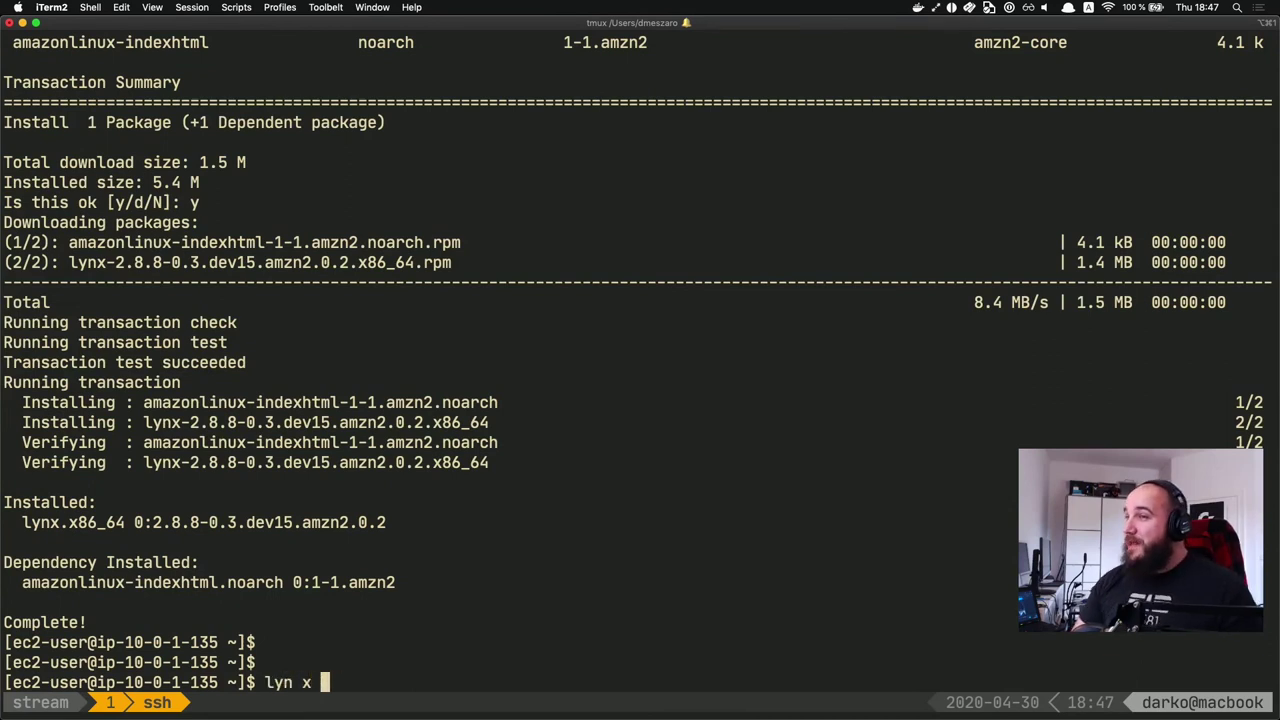
key("BackSpace")
key("BackSpace")
key("BackSpace")
type("x www.google.c")
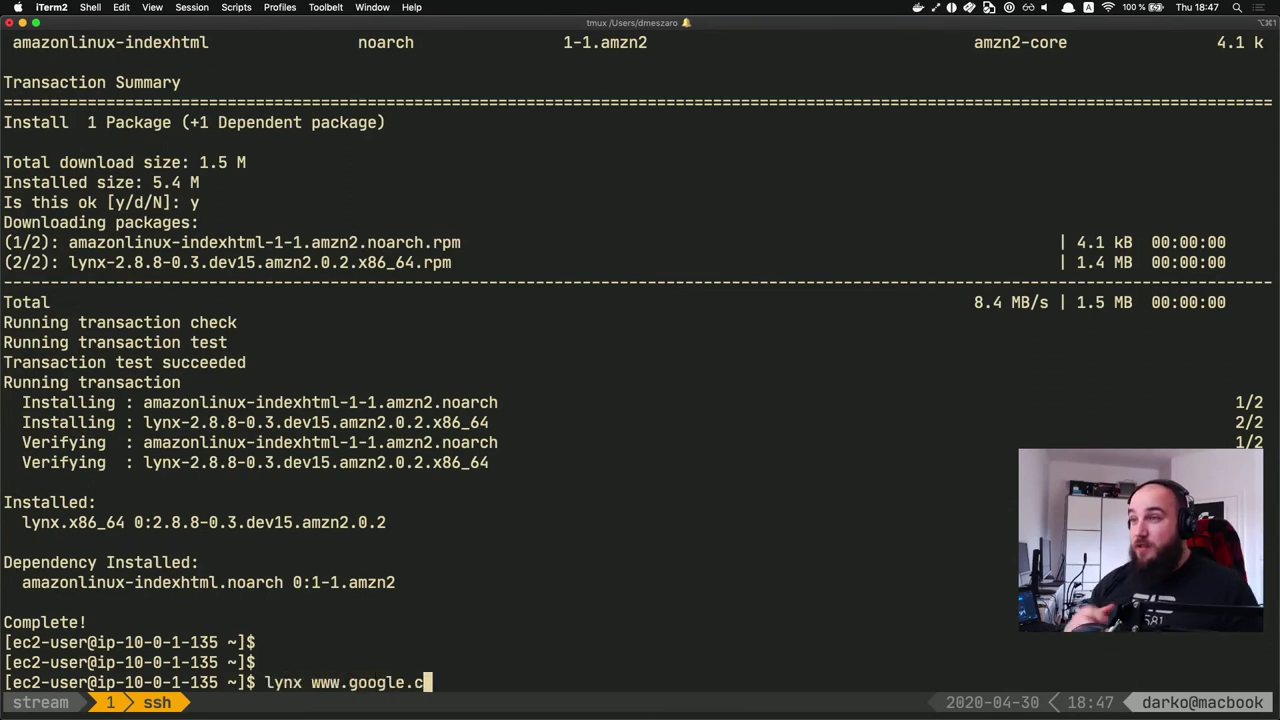
type("om")
key("Return")
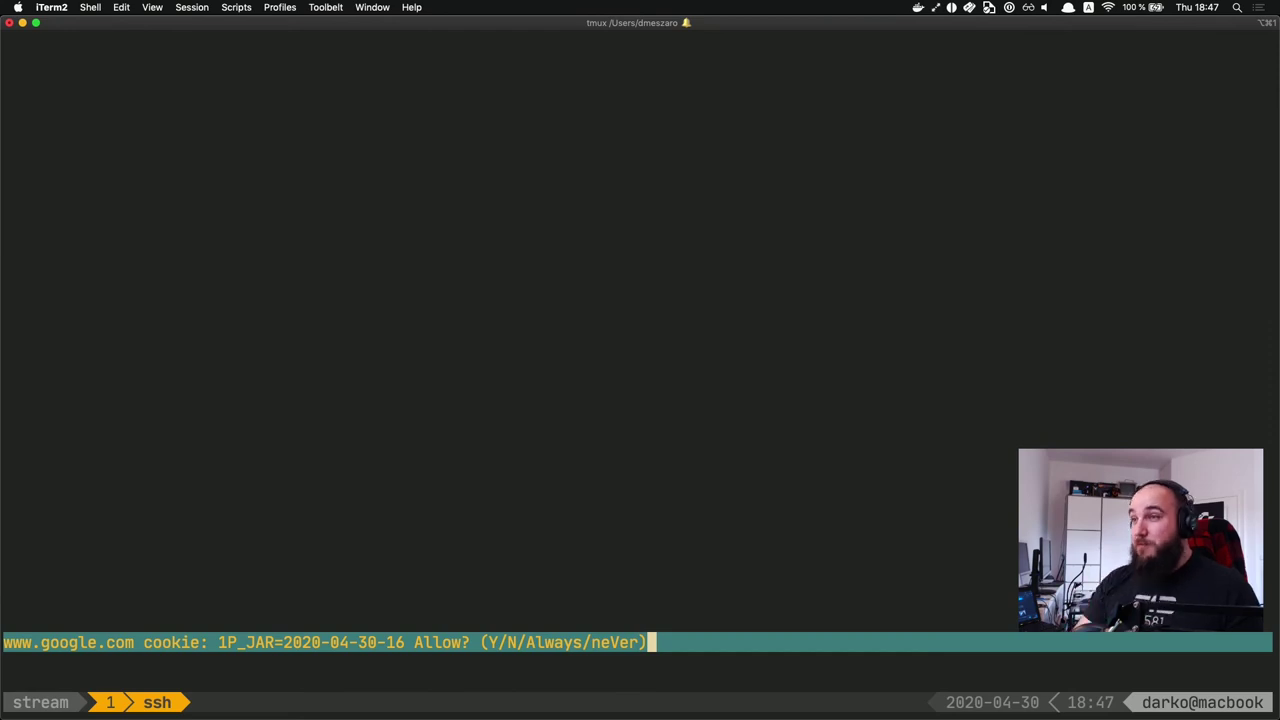
key("a")
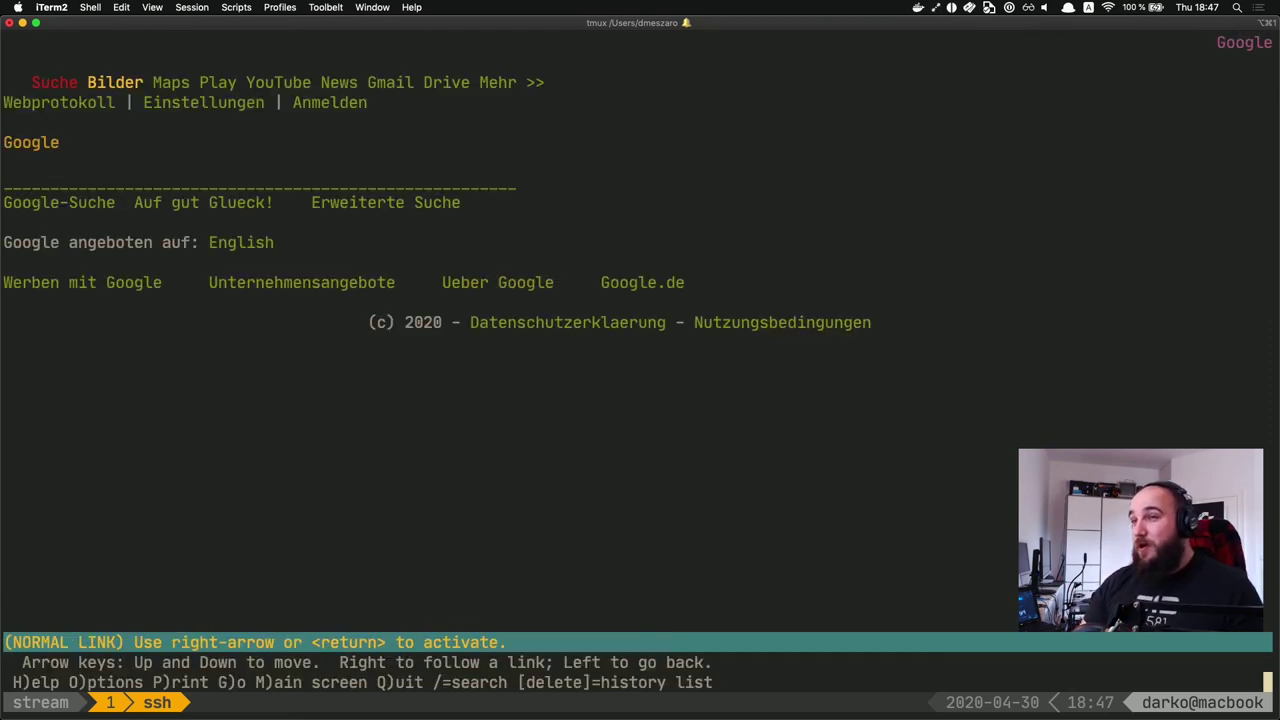
key("Down")
key("Down")
key("Down")
key("Down")
key("Down")
key("Down")
key("Down")
key("Down")
key("Down")
key("Down")
key("Down")
key("Down")
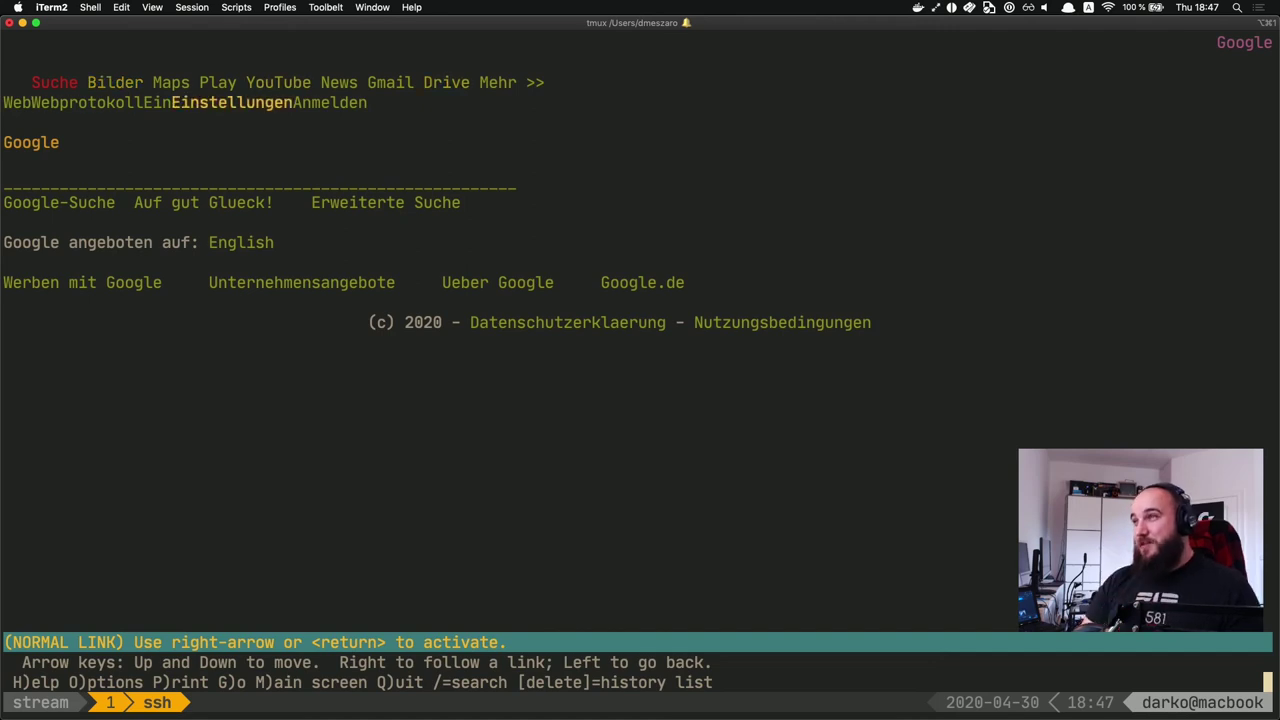
key("Down")
key("Down")
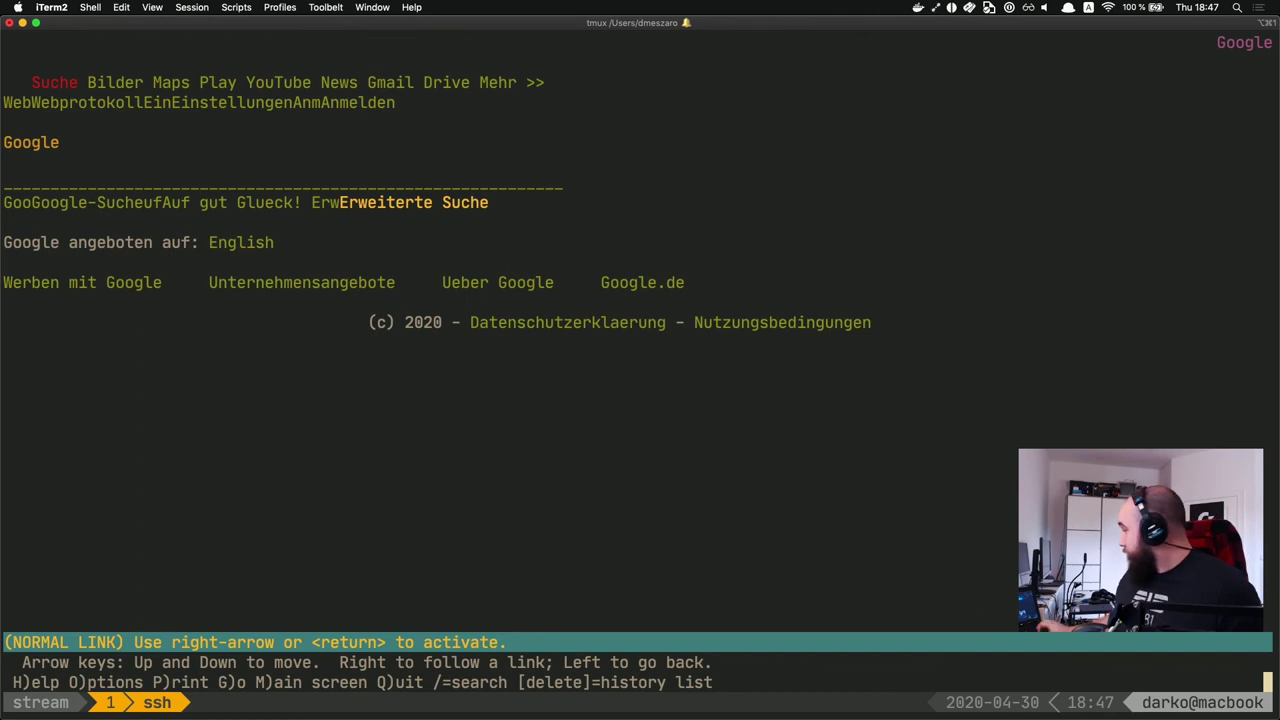
key("q")
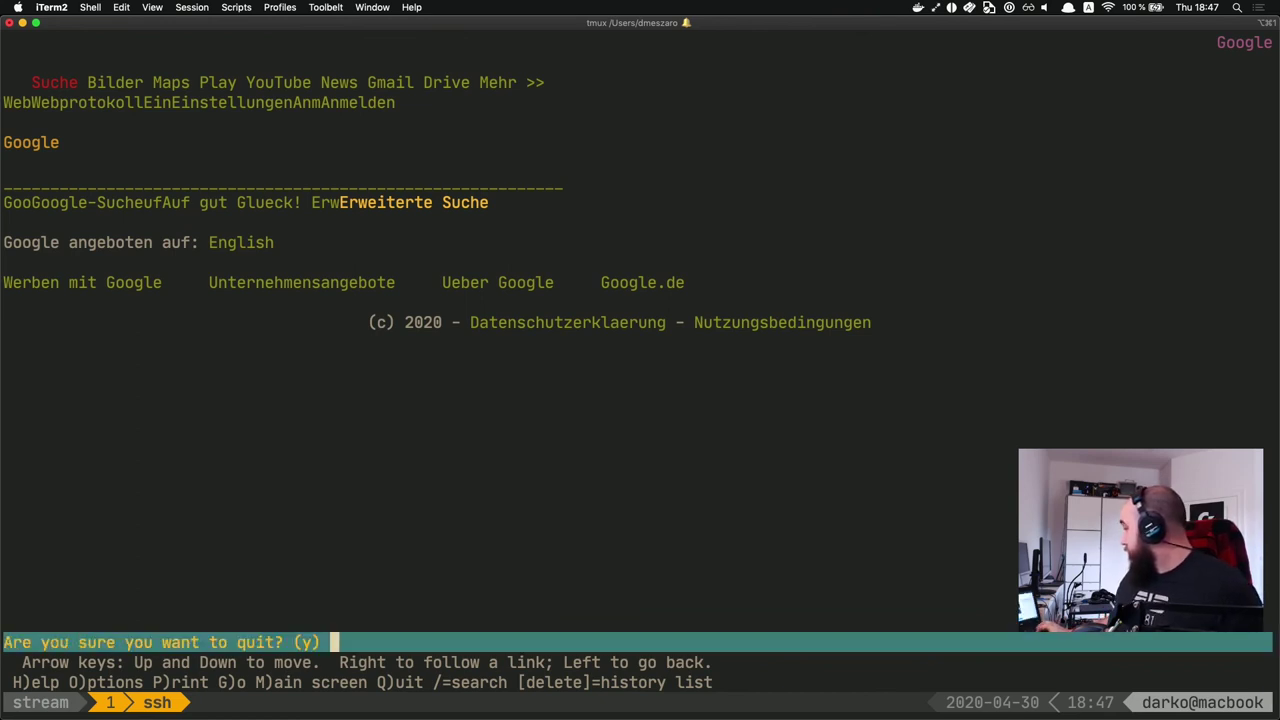
key("y")
key("Return")
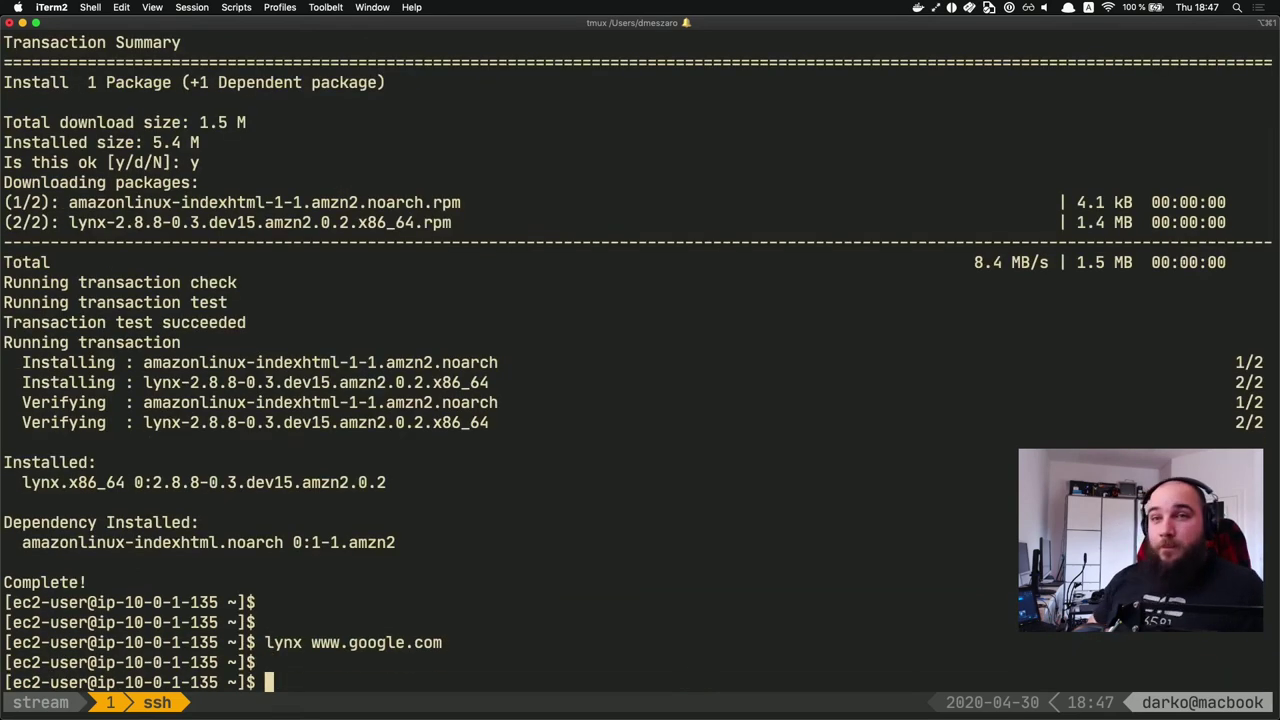
type("ping www.go")
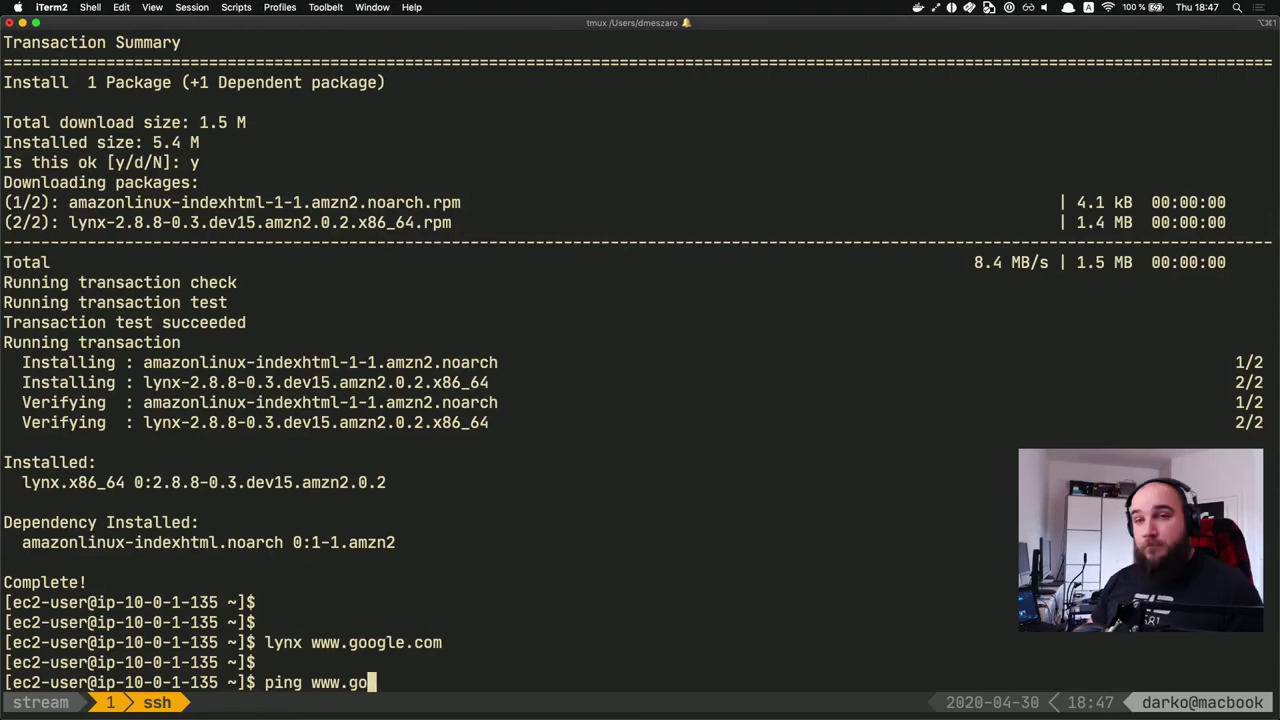
type("ogle.com")
key("Return")
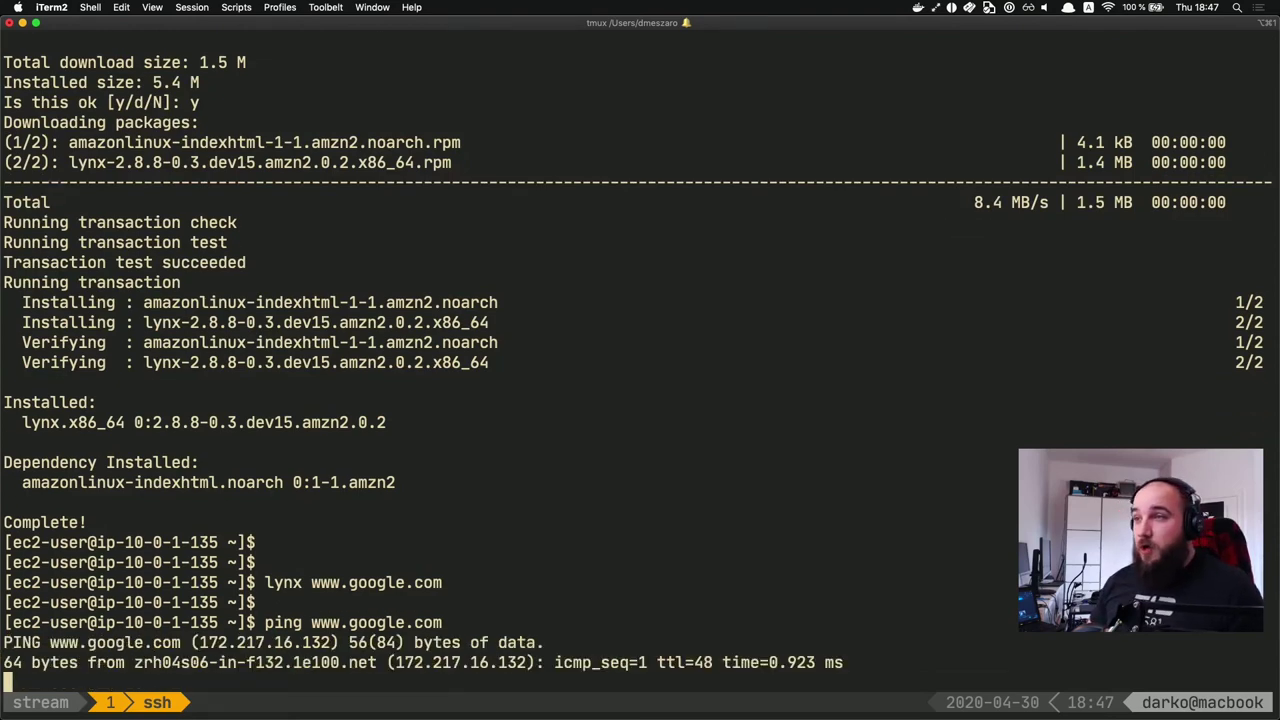
key("ctrl+c")
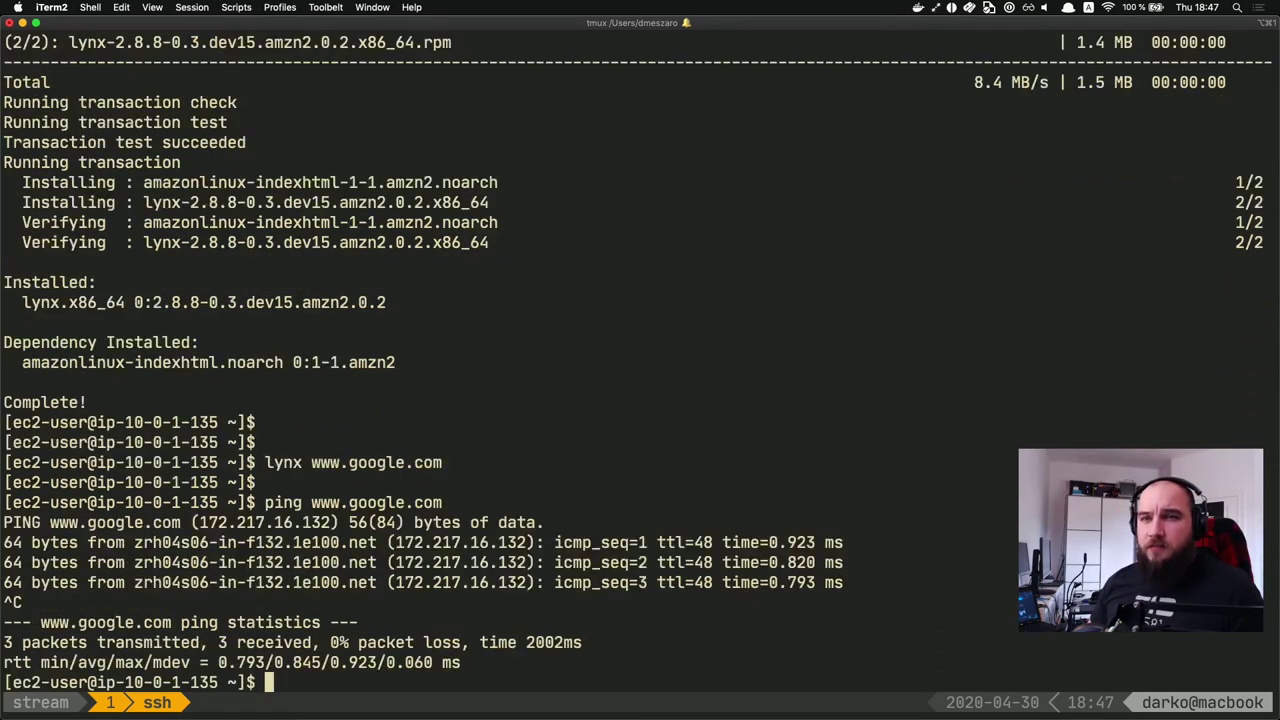
Step: Watch the replayed vim editing in the recorded session, up to the "THis is a Markdown" heading line
key("Return")
key("Return")
type("vim hello.c")
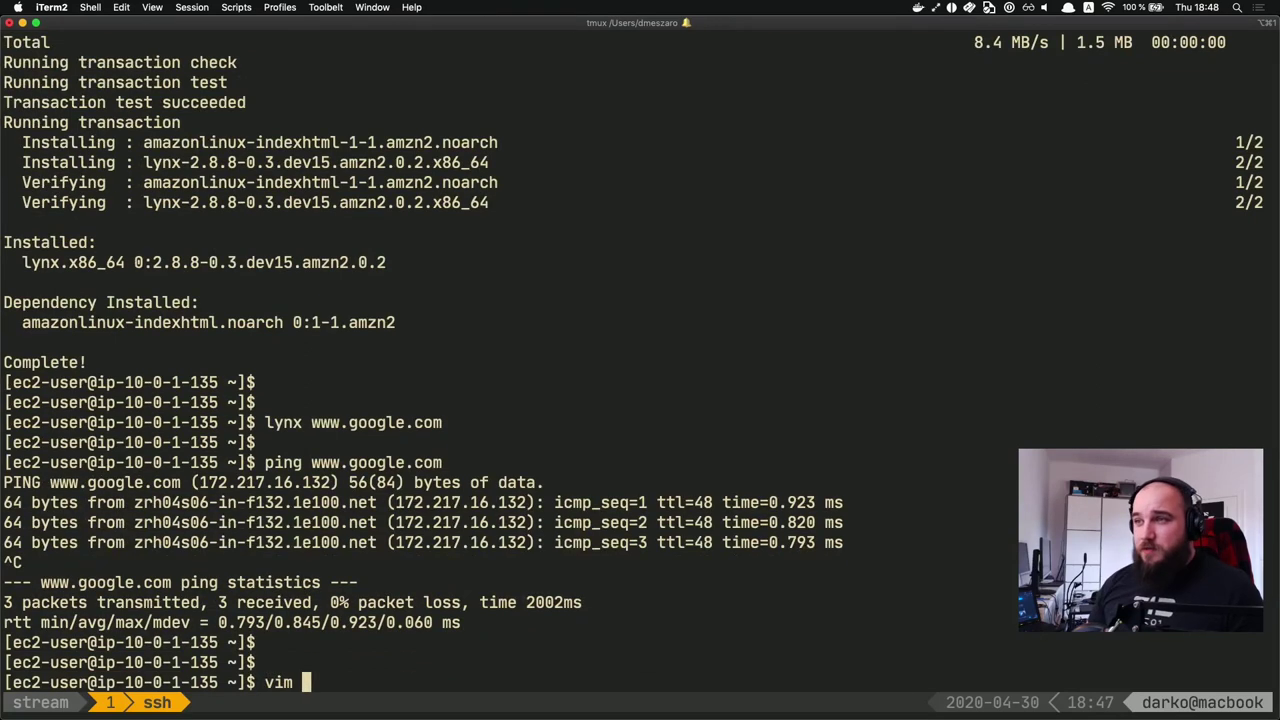
key("Return")
type("i# This a")
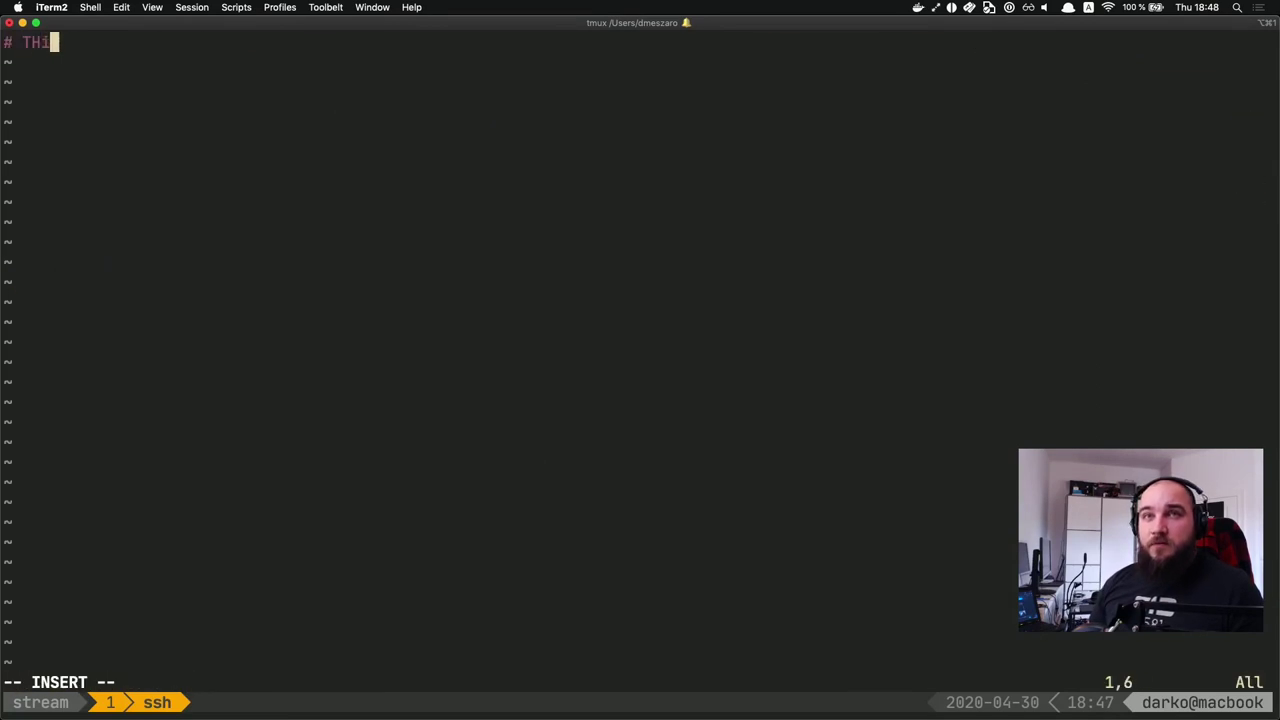
key("BackSpace")
key("BackSpace")
type("i")
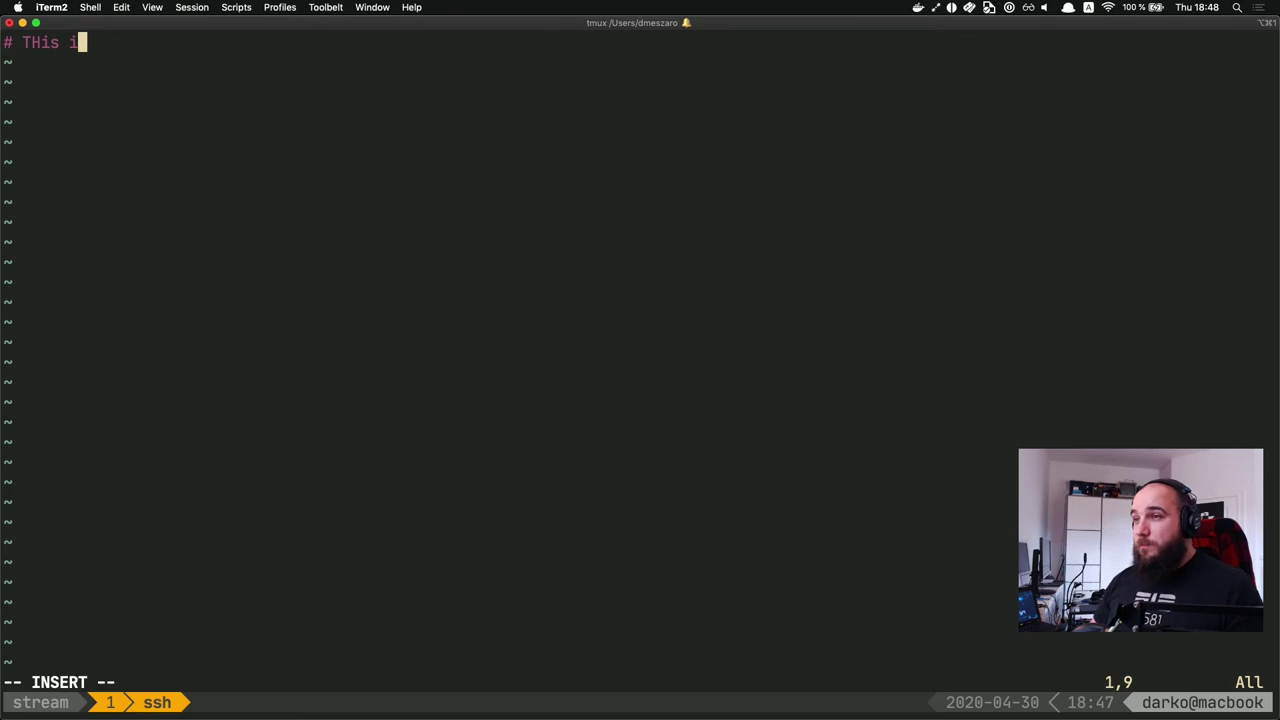
type("s a Ma")
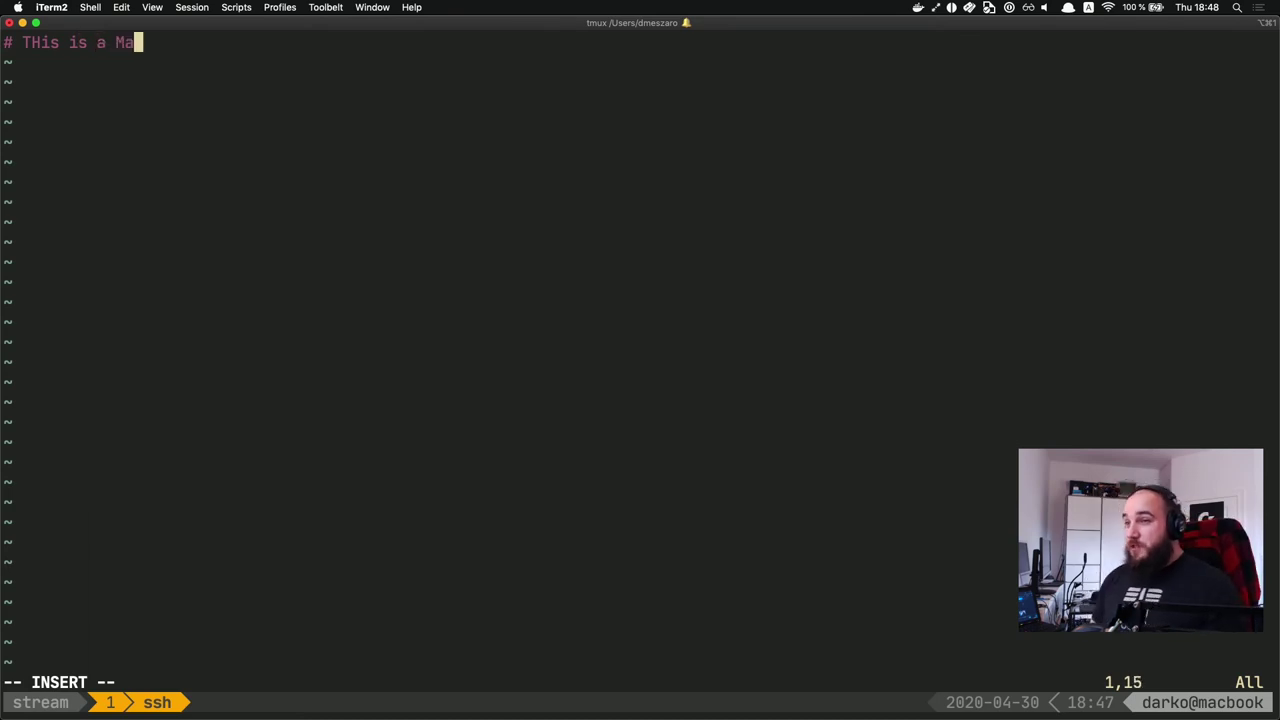
type("rkdown")
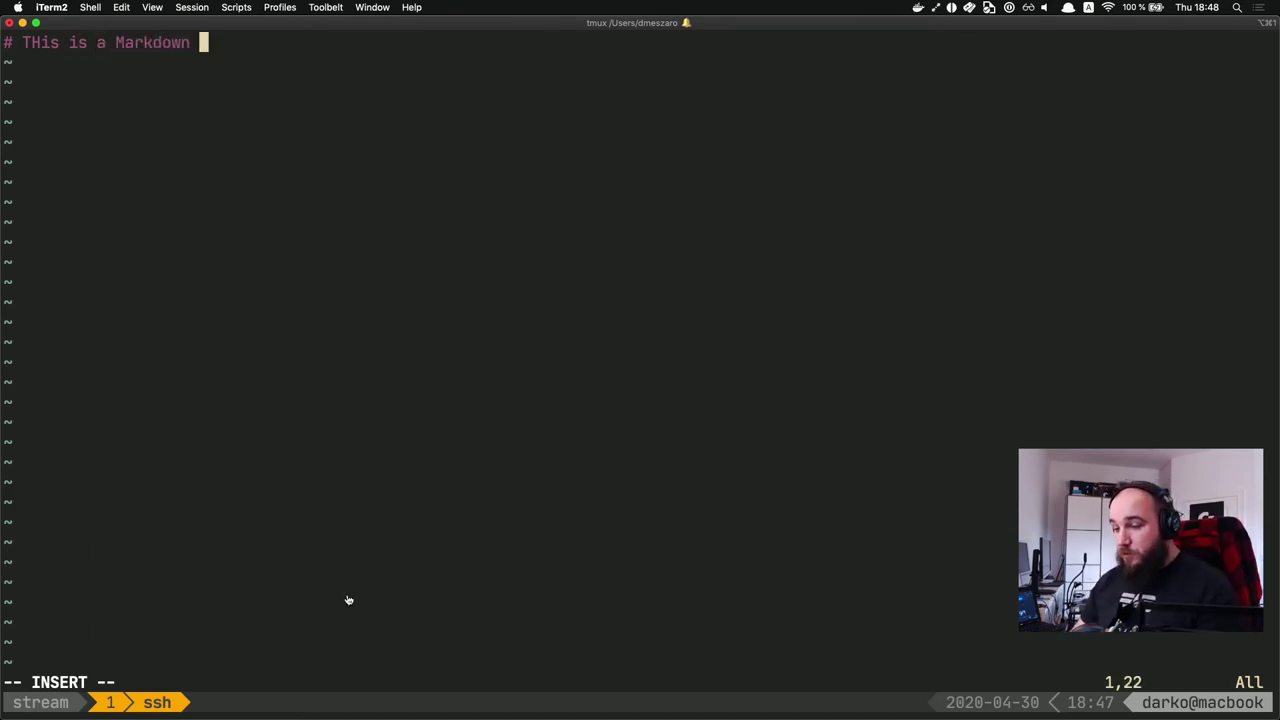
Step: Switch to the S3 console in Chrome, refresh the stream-bastions logs folder and look through its session log files
key("super+Tab")
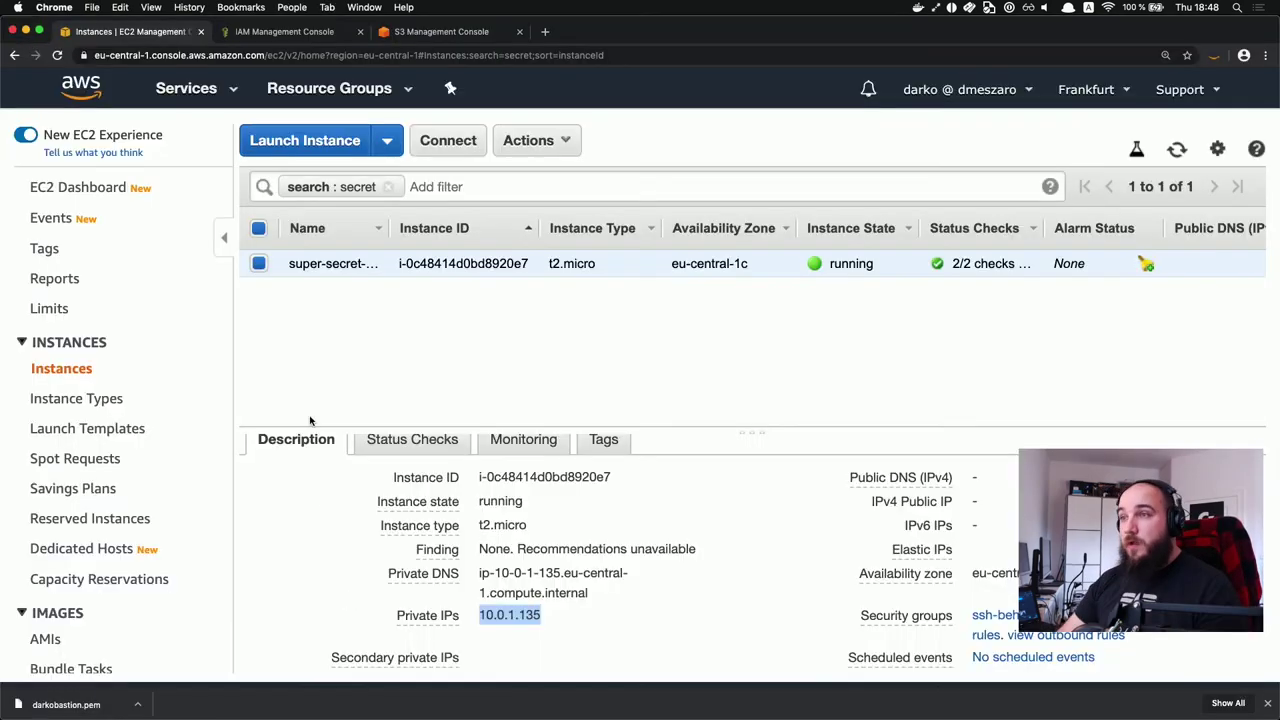
left_click(412, 36)
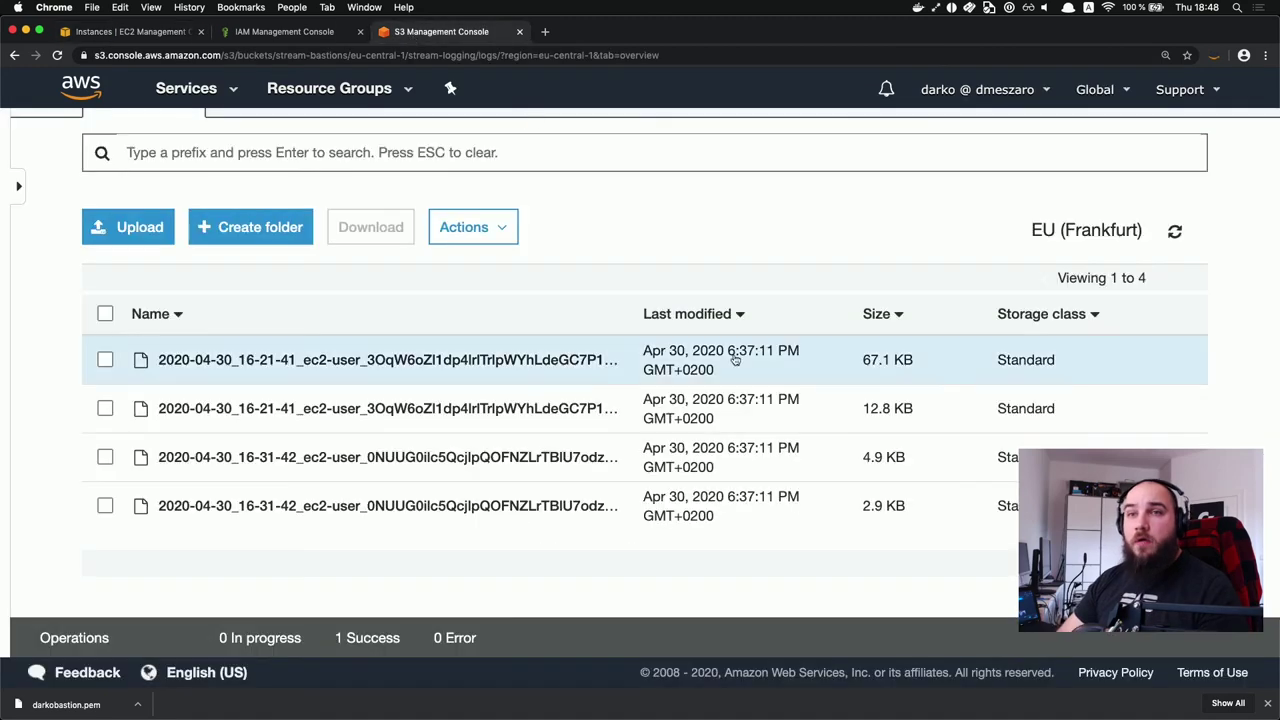
left_click(1173, 234)
scroll(660, 337, "down", 5)
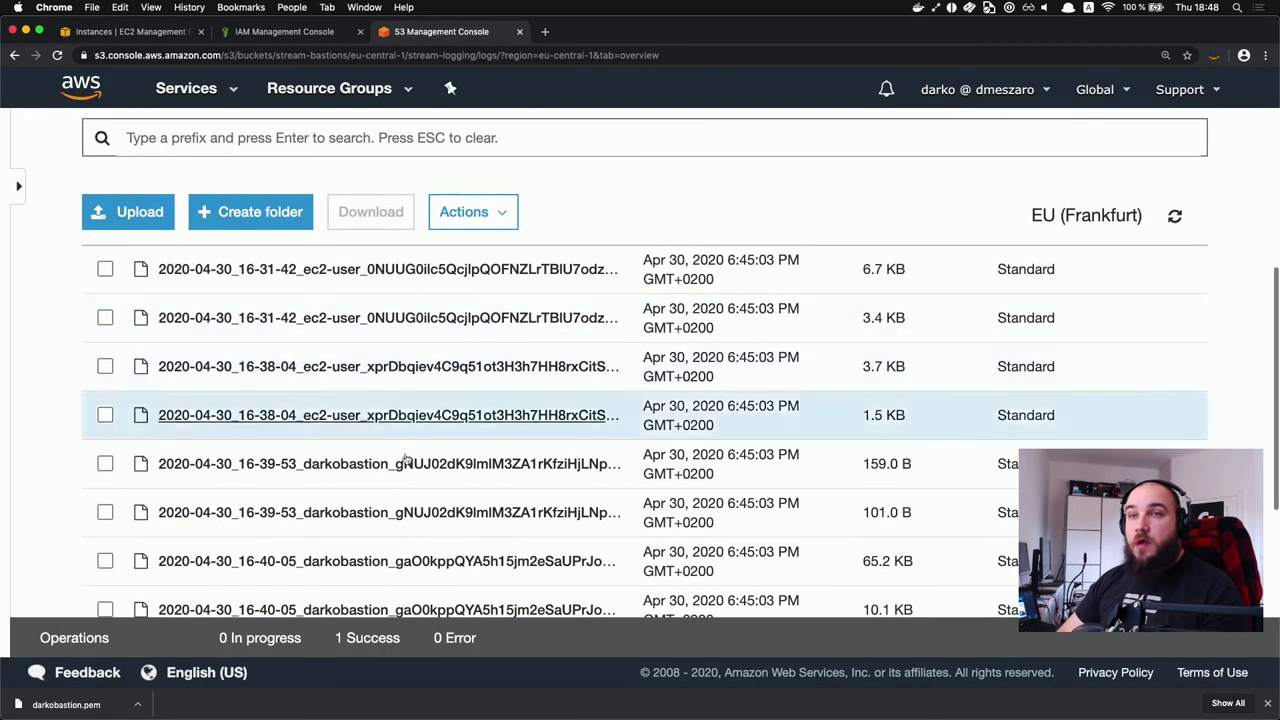
scroll(385, 520, "down", 2)
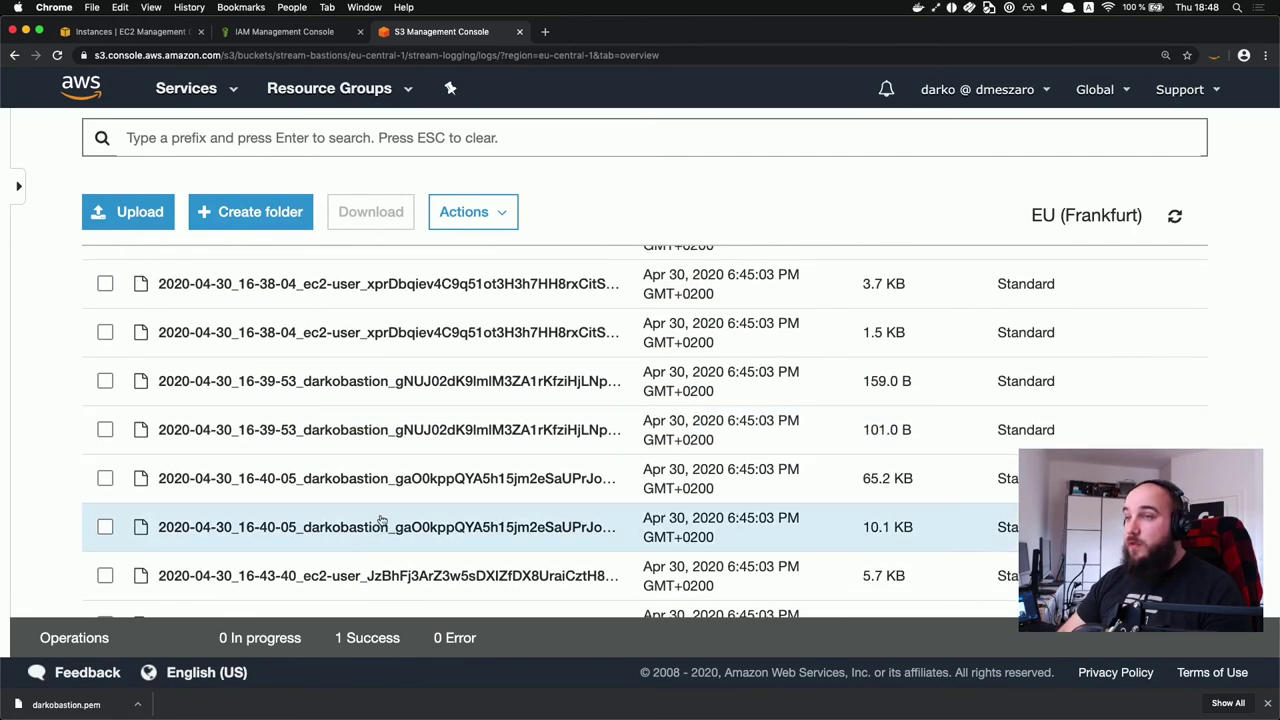
scroll(376, 530, "down", 1)
scroll(382, 507, "down", 3)
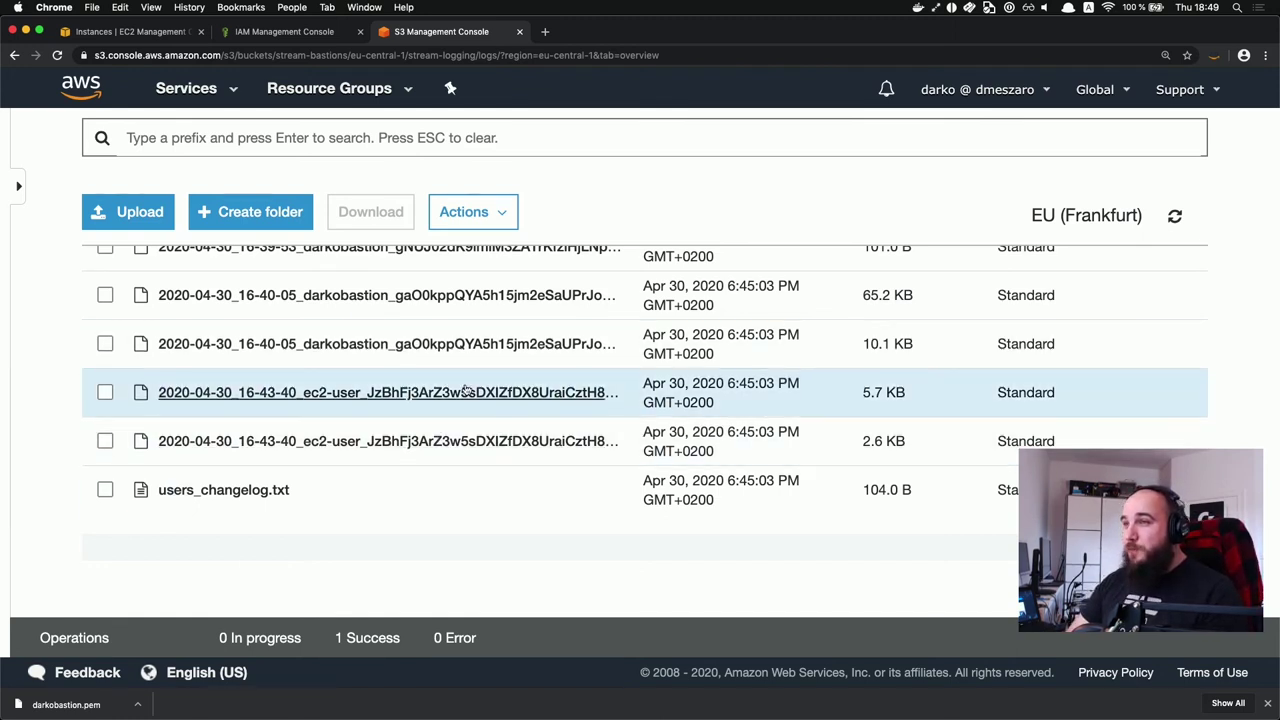
scroll(646, 473, "up", 10)
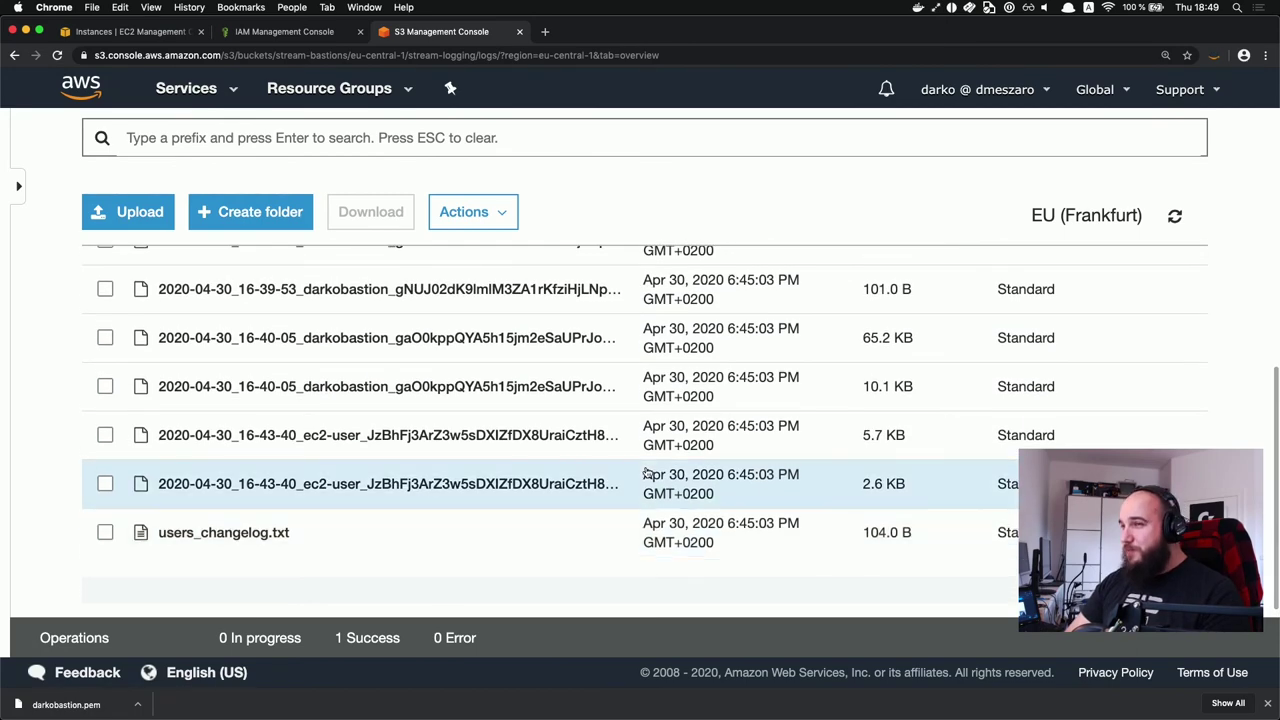
scroll(365, 307, "down", 5)
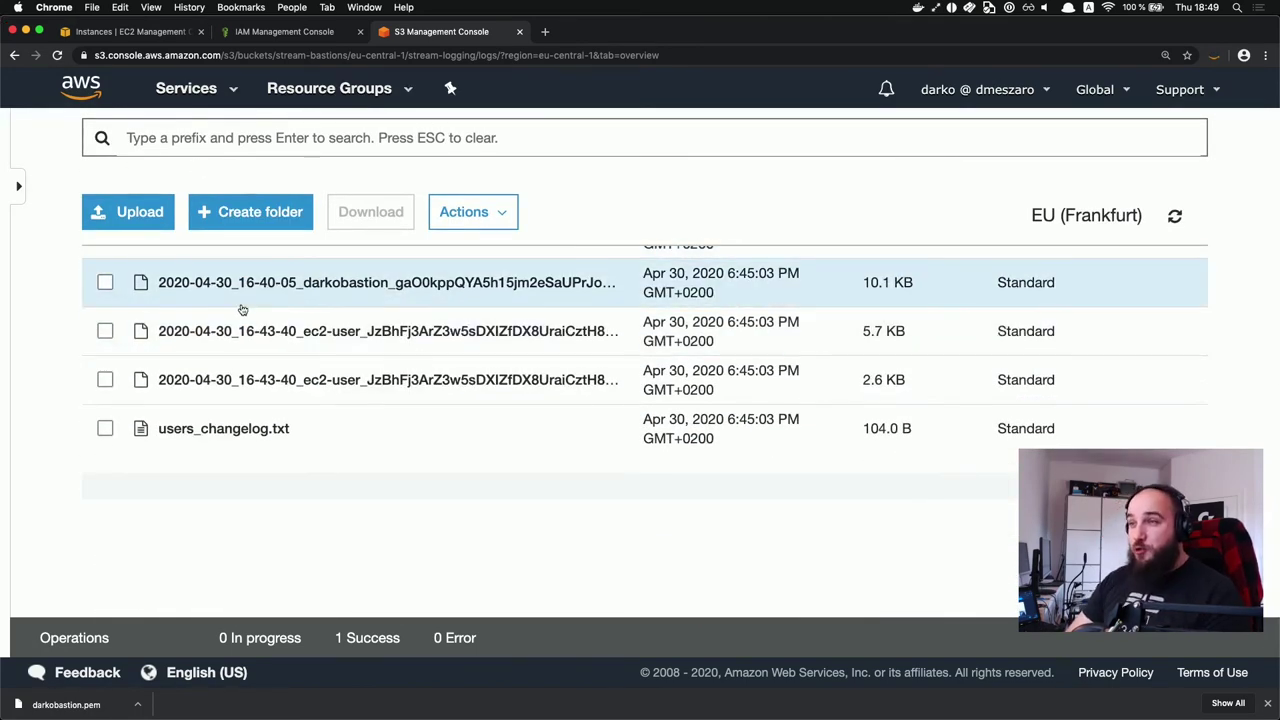
scroll(240, 303, "up", 5)
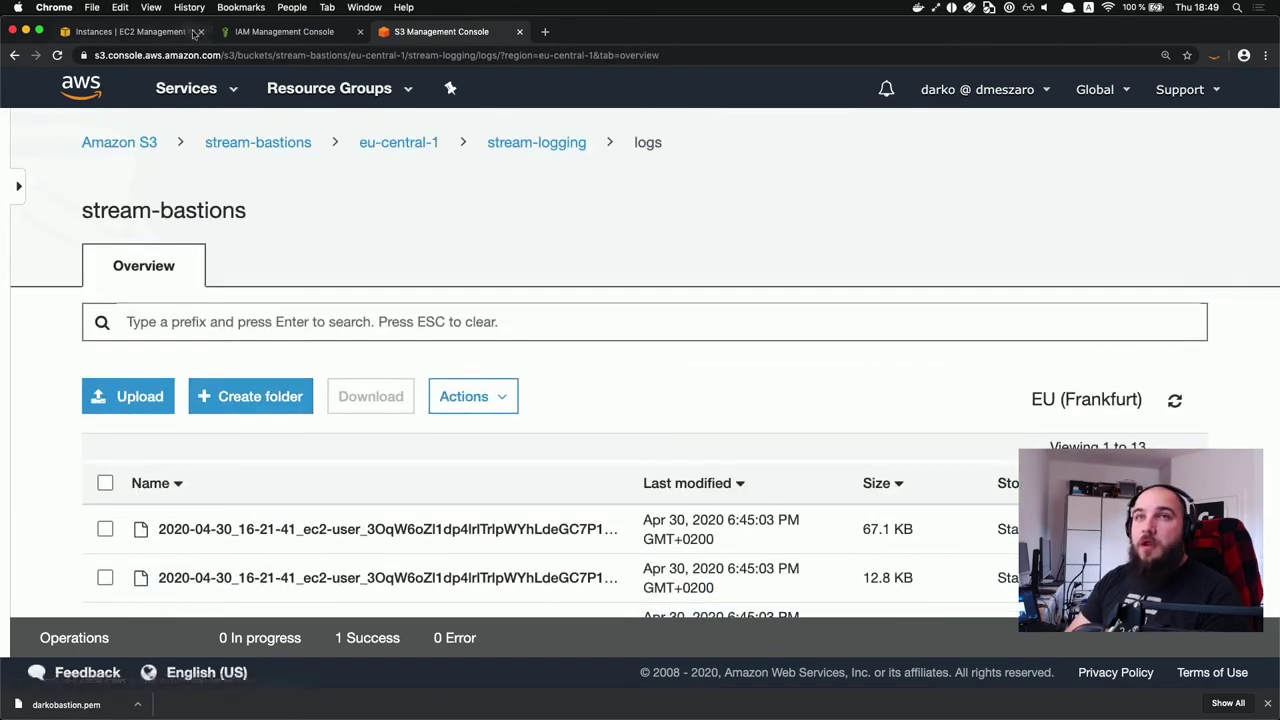
Step: From the EC2 console, find Systems Manager by searching the services for "ssm" and open its Session Manager
left_click(154, 32)
left_click(186, 88)
type("ssm")
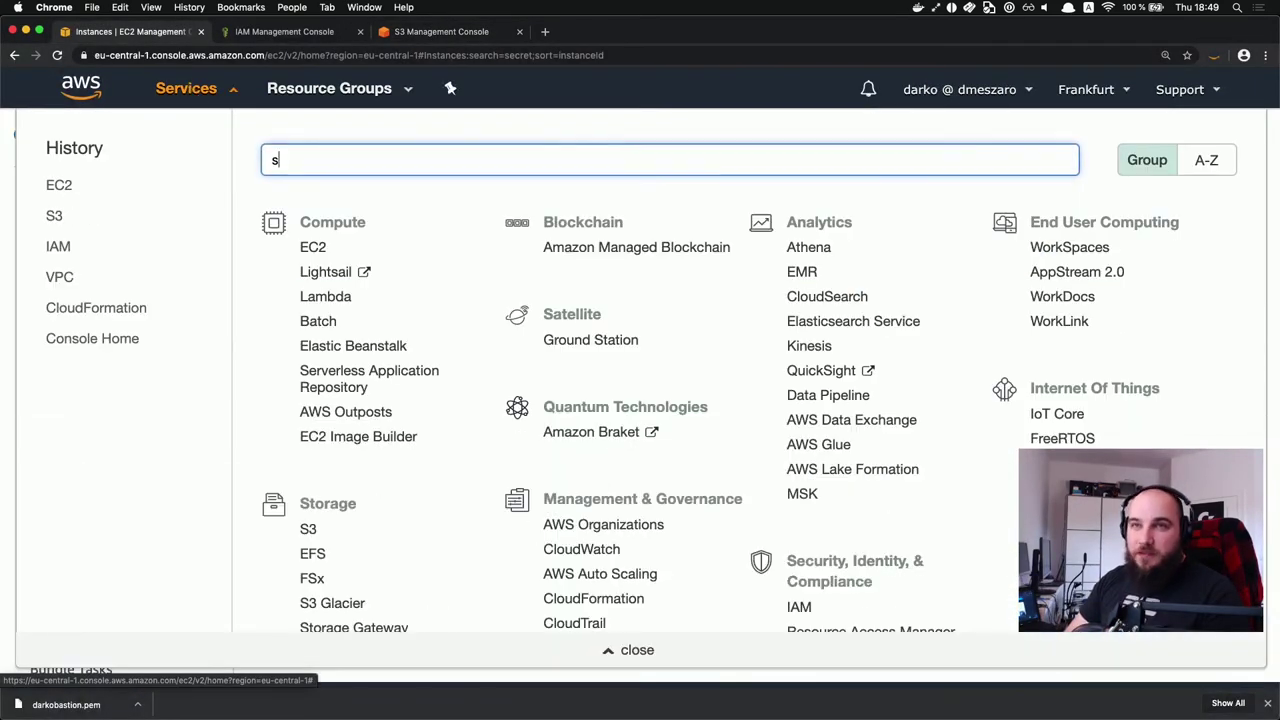
left_click(398, 279)
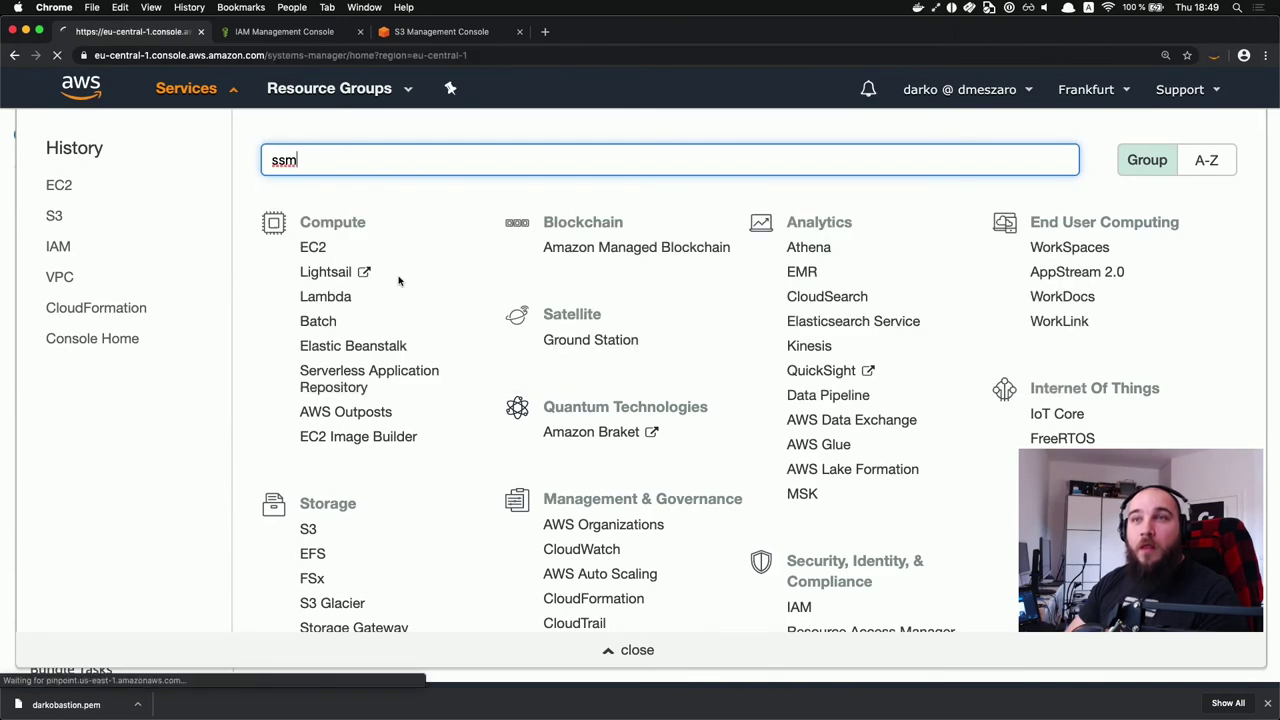
scroll(206, 486, "down", 5)
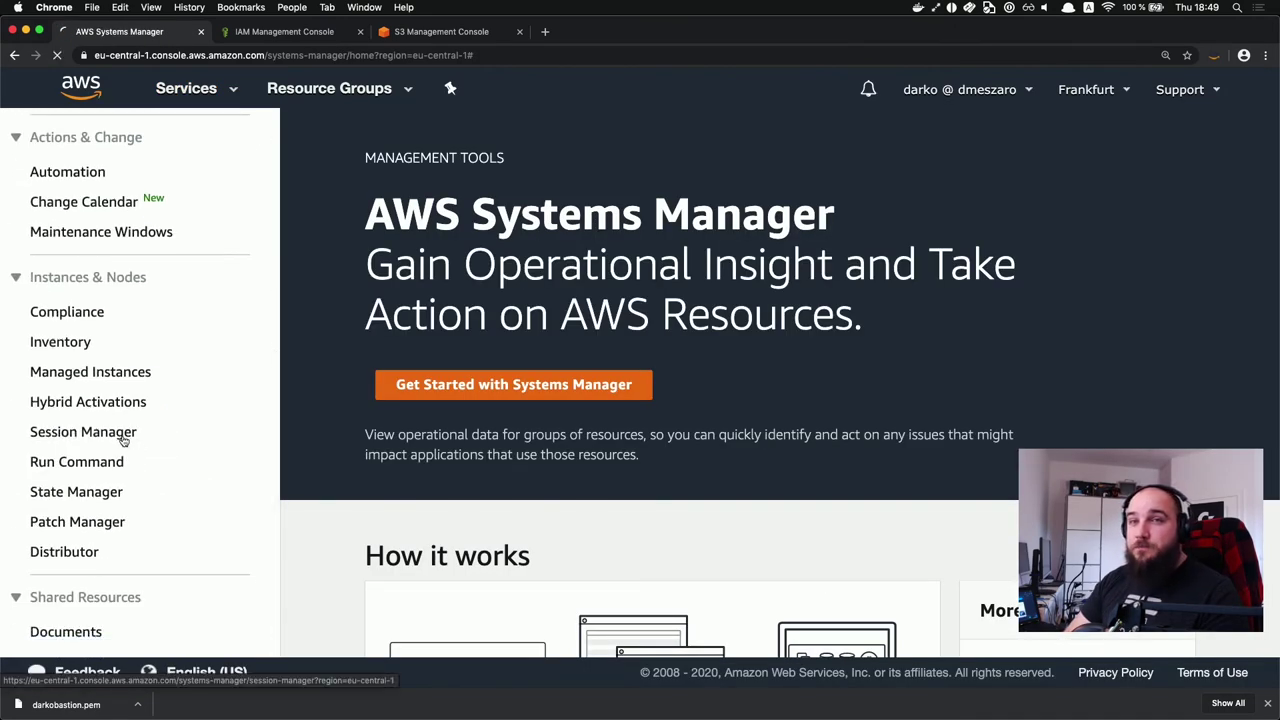
left_click(122, 436)
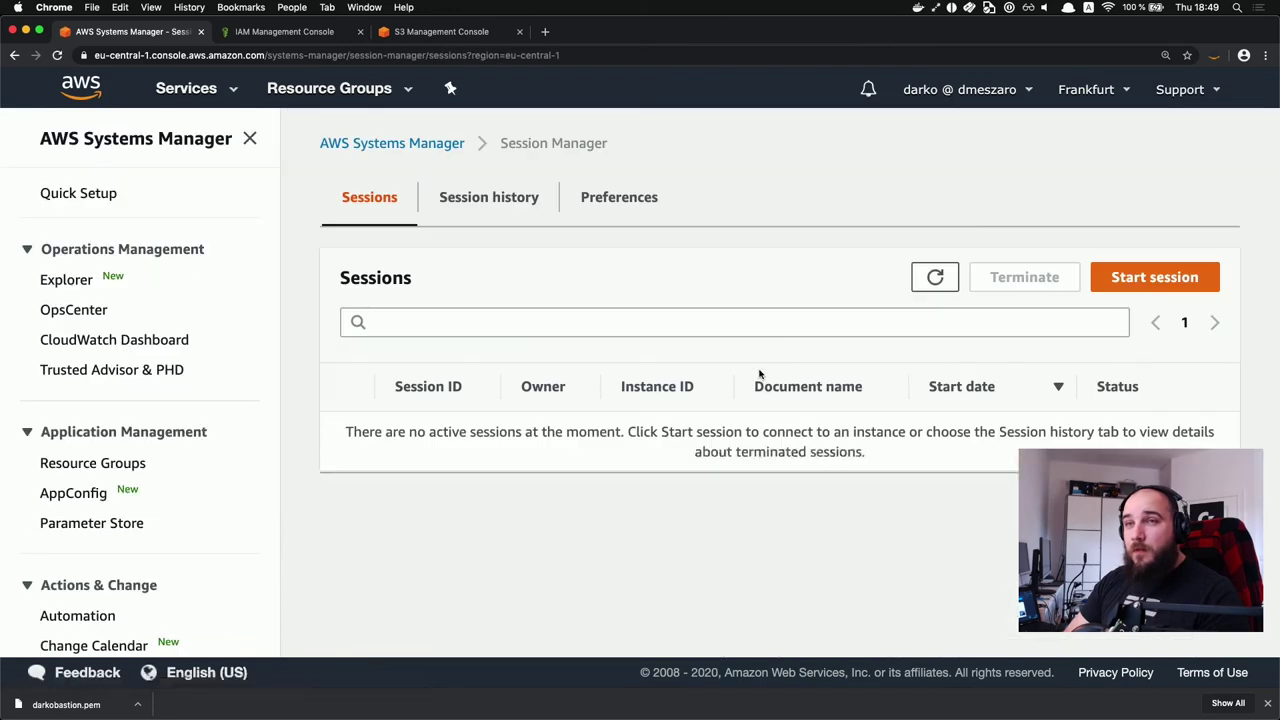
Step: Start a Session Manager session on super-secret-private-instance and launch bash in it
left_click(1212, 277)
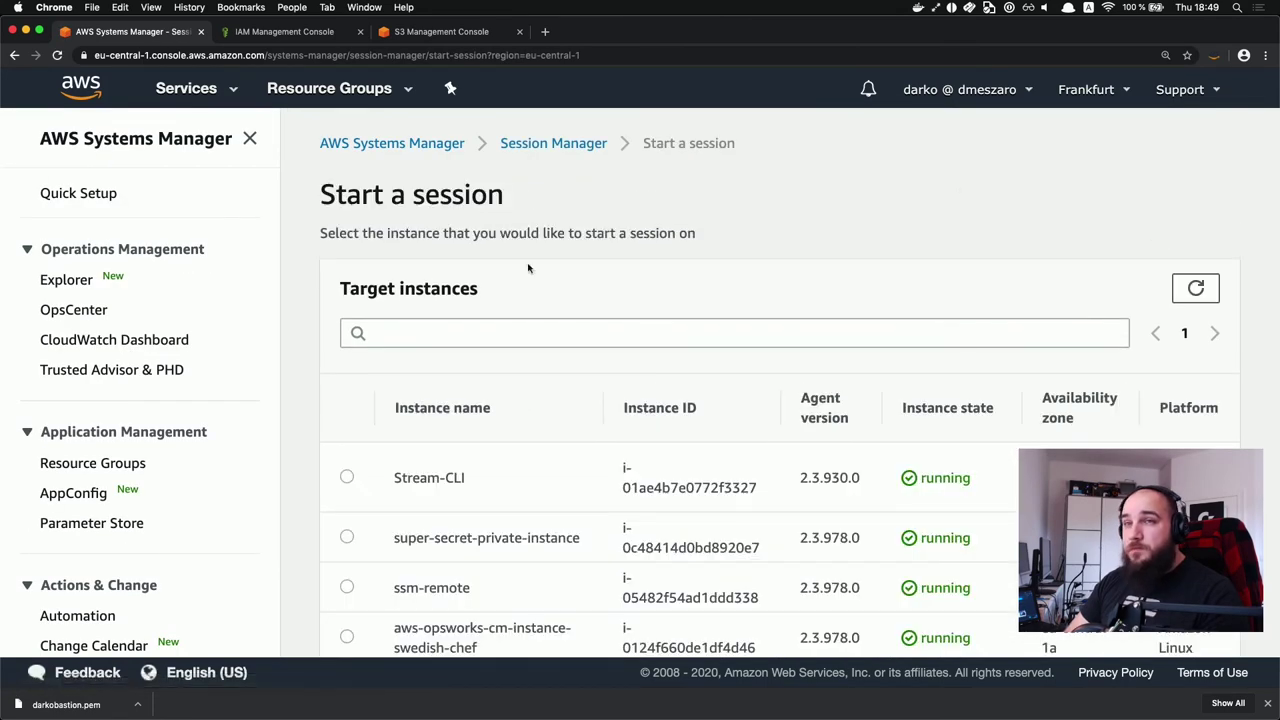
scroll(500, 418, "down", 2)
left_click(346, 461)
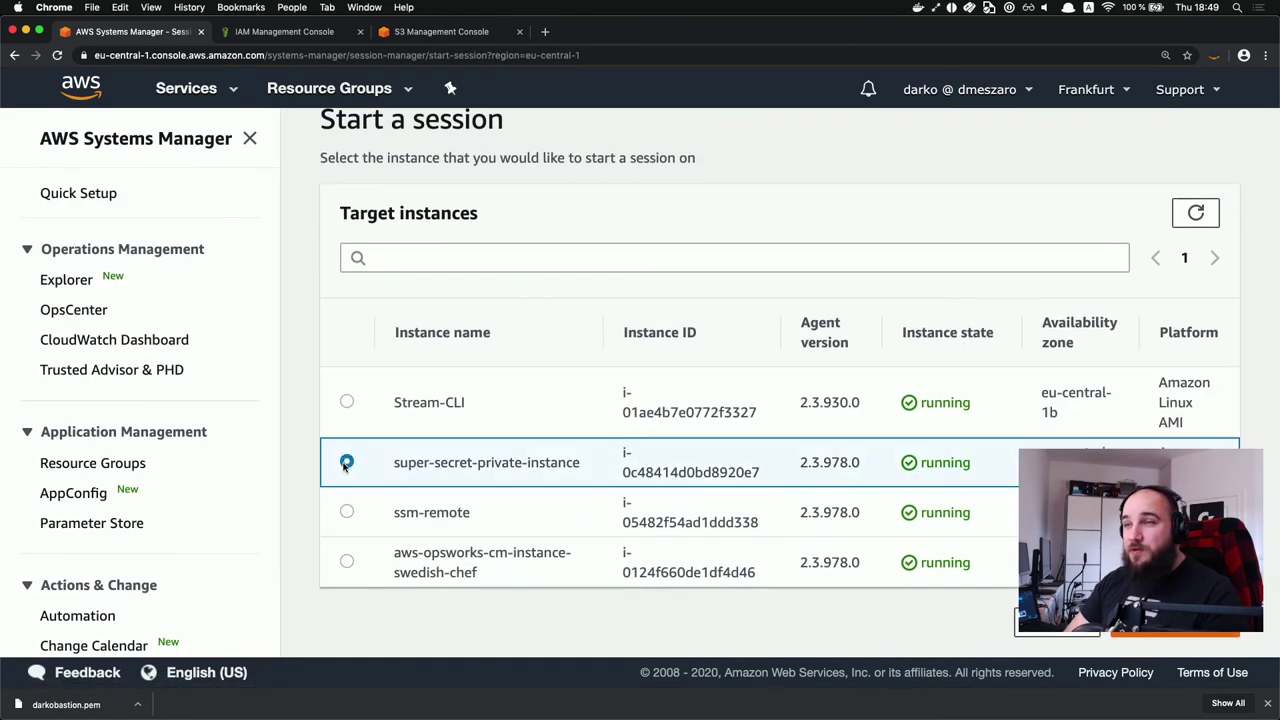
left_click(1127, 640)
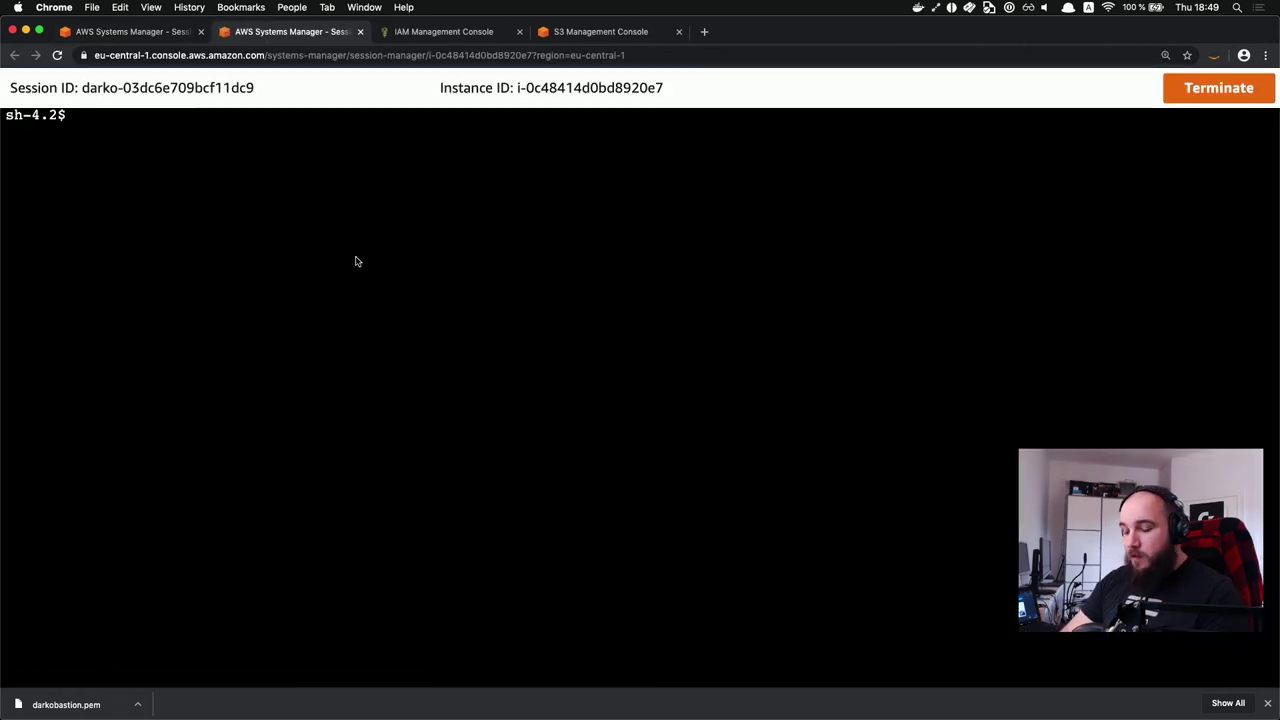
type("bash")
key("Return")
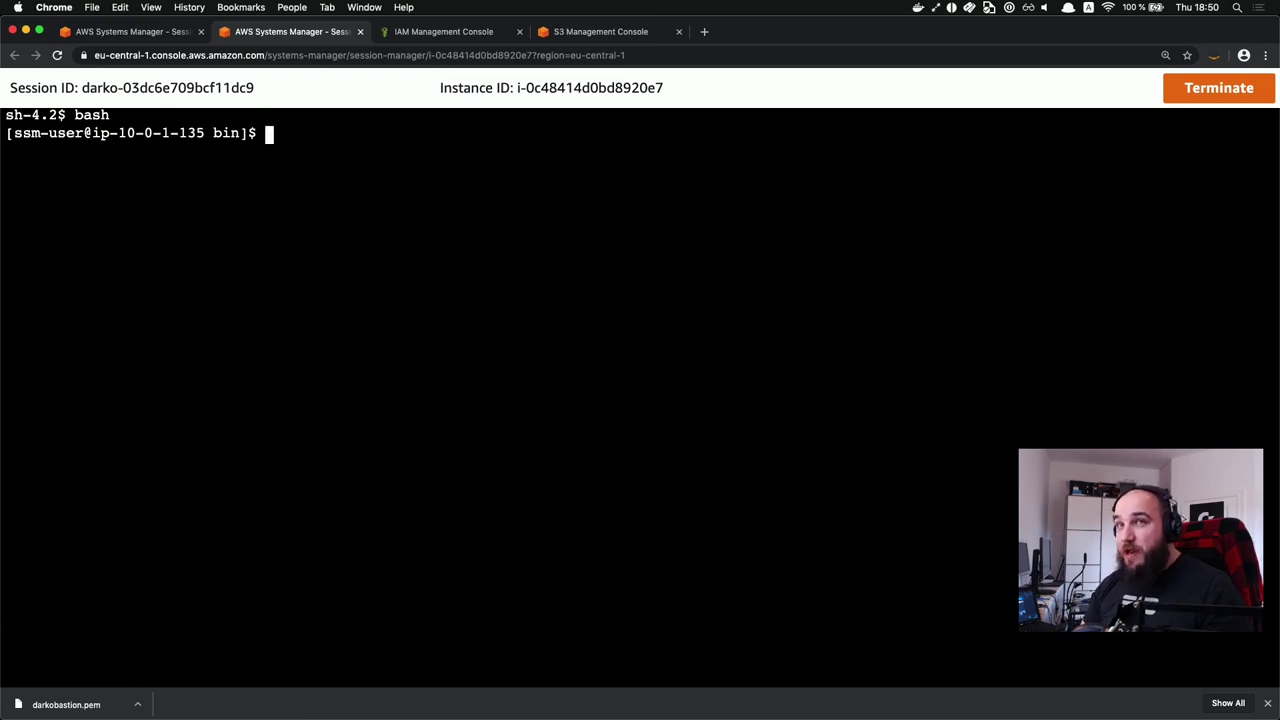
Step: Open the Session Manager preferences for editing and examine the Run As, KMS encryption, S3 bucket and CloudWatch logs options
left_click(168, 33)
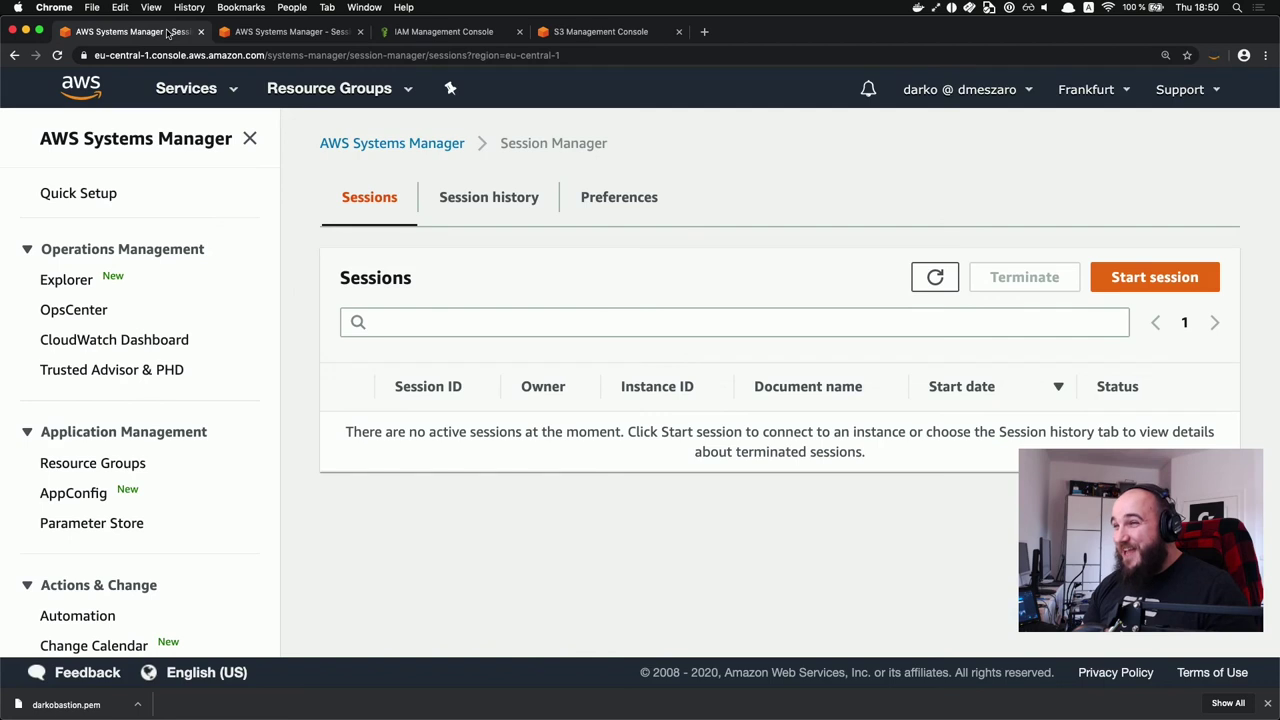
left_click(585, 207)
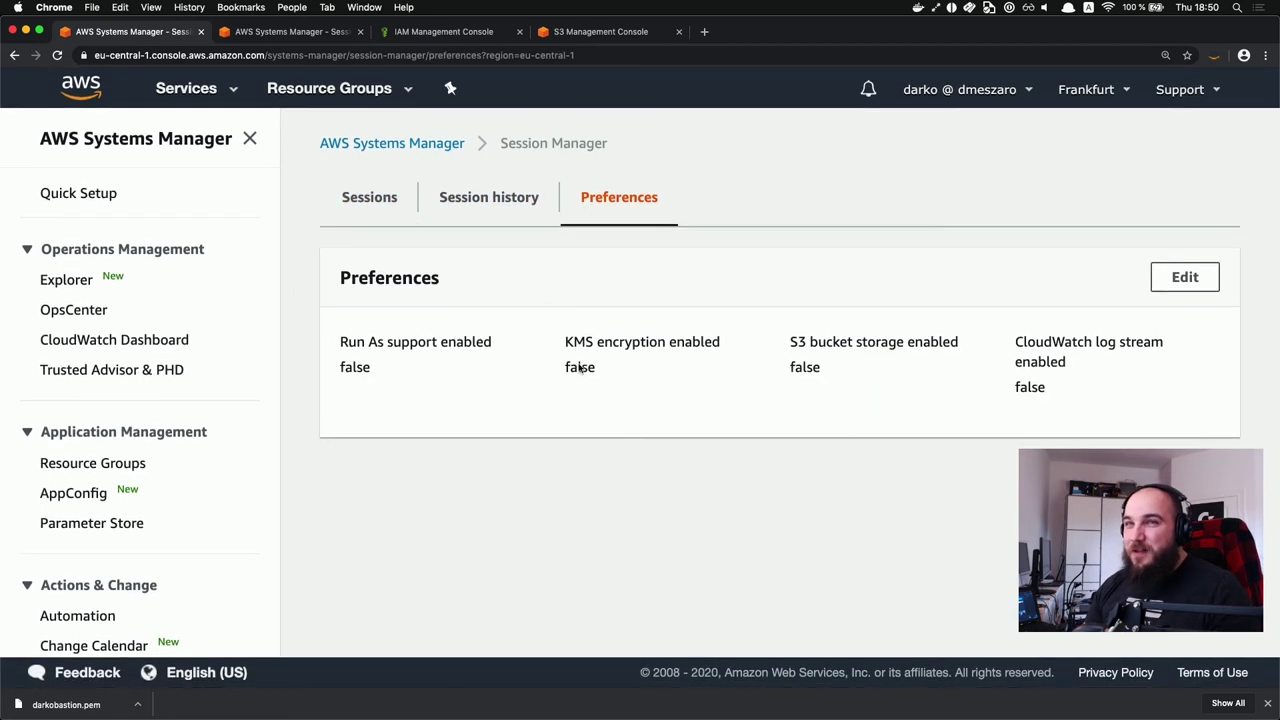
left_click(1185, 277)
scroll(785, 375, "down", 2)
scroll(783, 381, "down", 1)
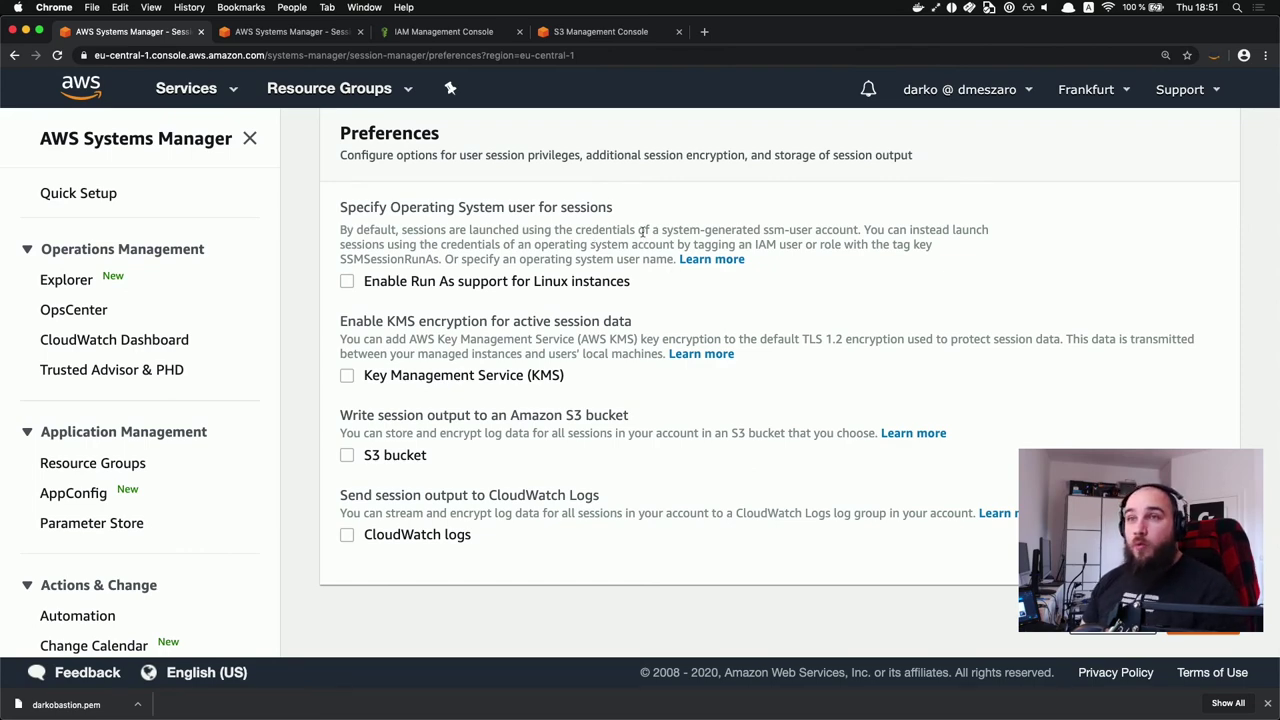
Step: Switch to iTerm2 and exit the root and ec2-user shells to close the SSH connection to the bastion
key("super+Tab")
key("ctrl+c")
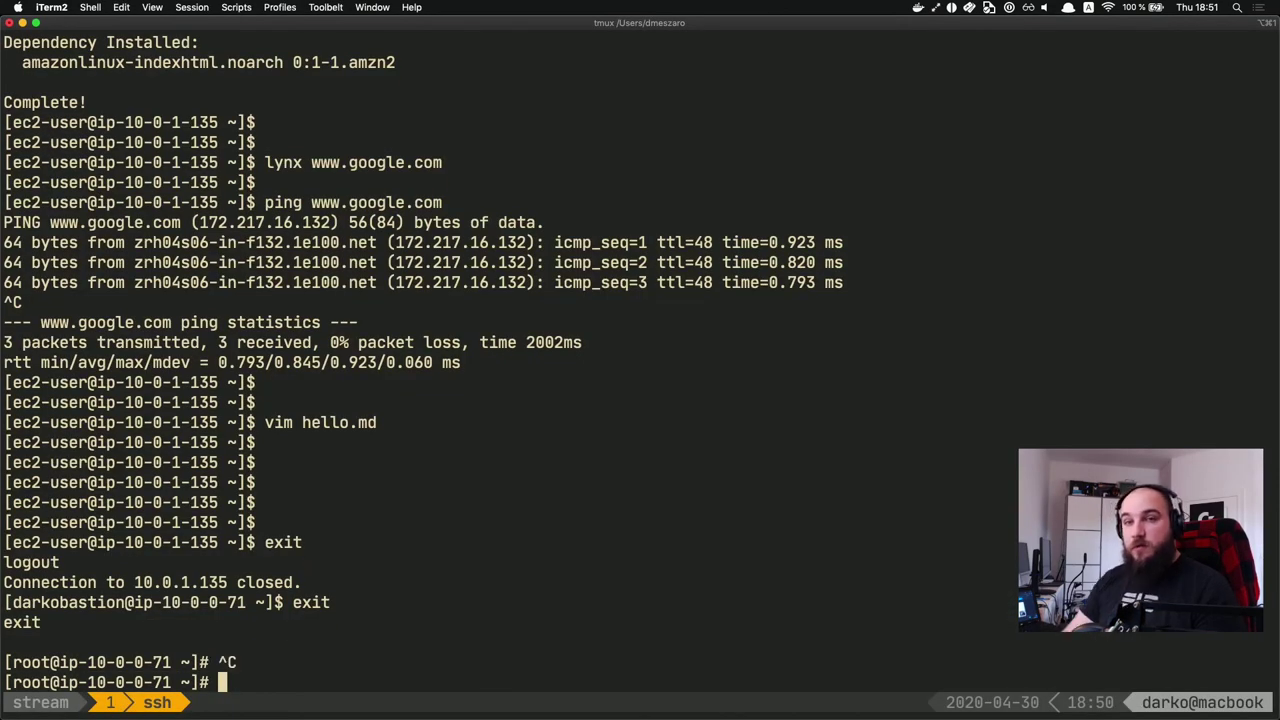
type("exit")
key("Return")
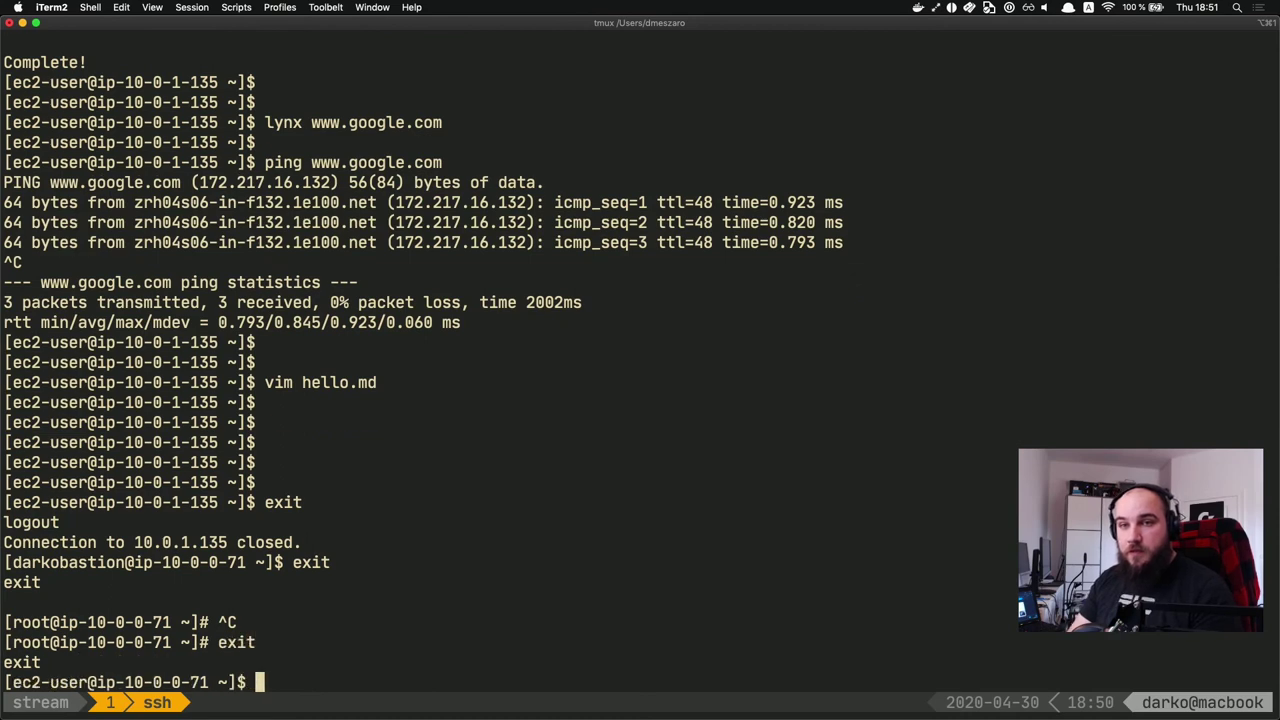
type("exit")
key("Return")
Step: Copy the instance ID from the Session Manager page in Chrome and run aws ssm start-session --target i-0c48414d0bd8920e7 in iTerm2
key("super+Tab")
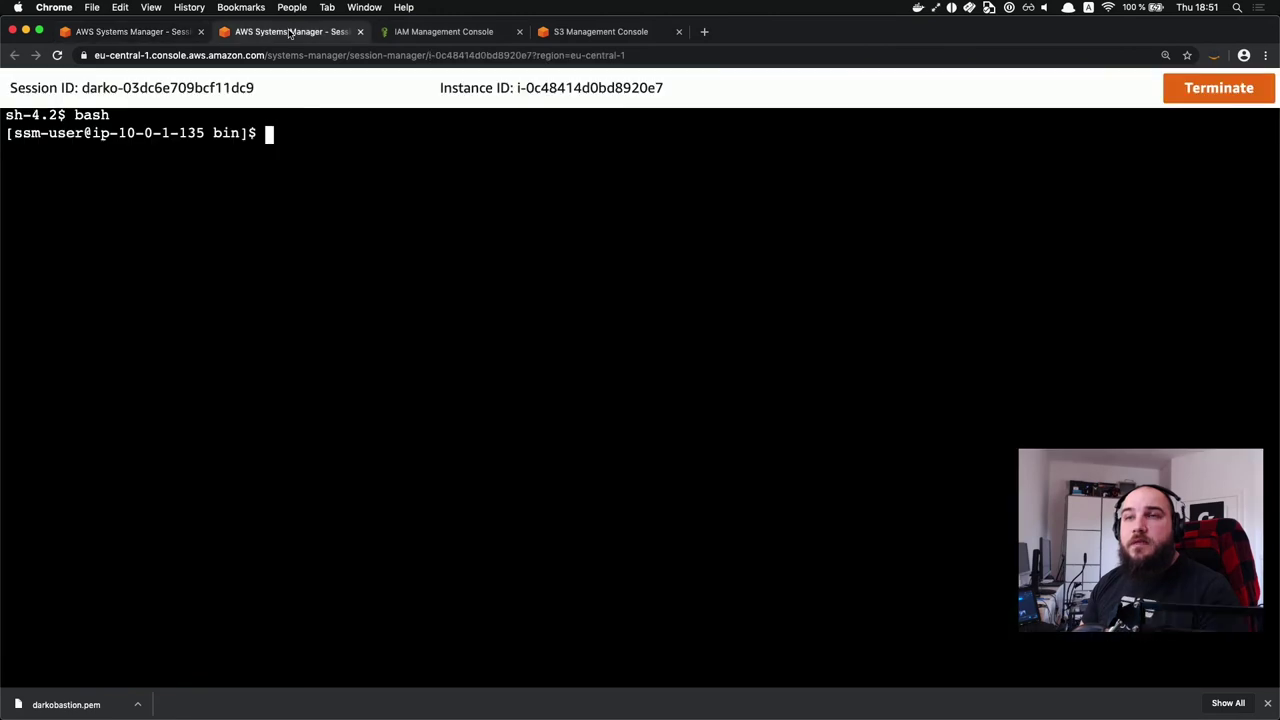
left_click(295, 32)
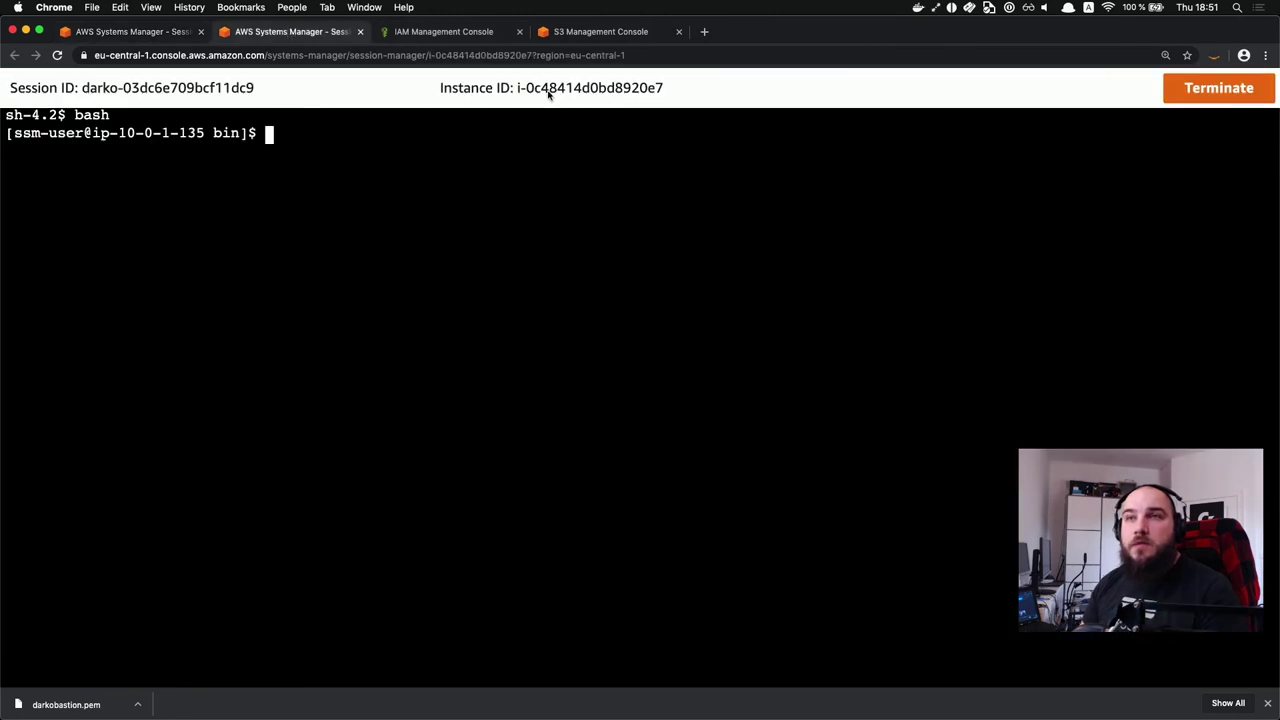
left_click_drag(515, 88, 664, 89)
key("super+Tab")
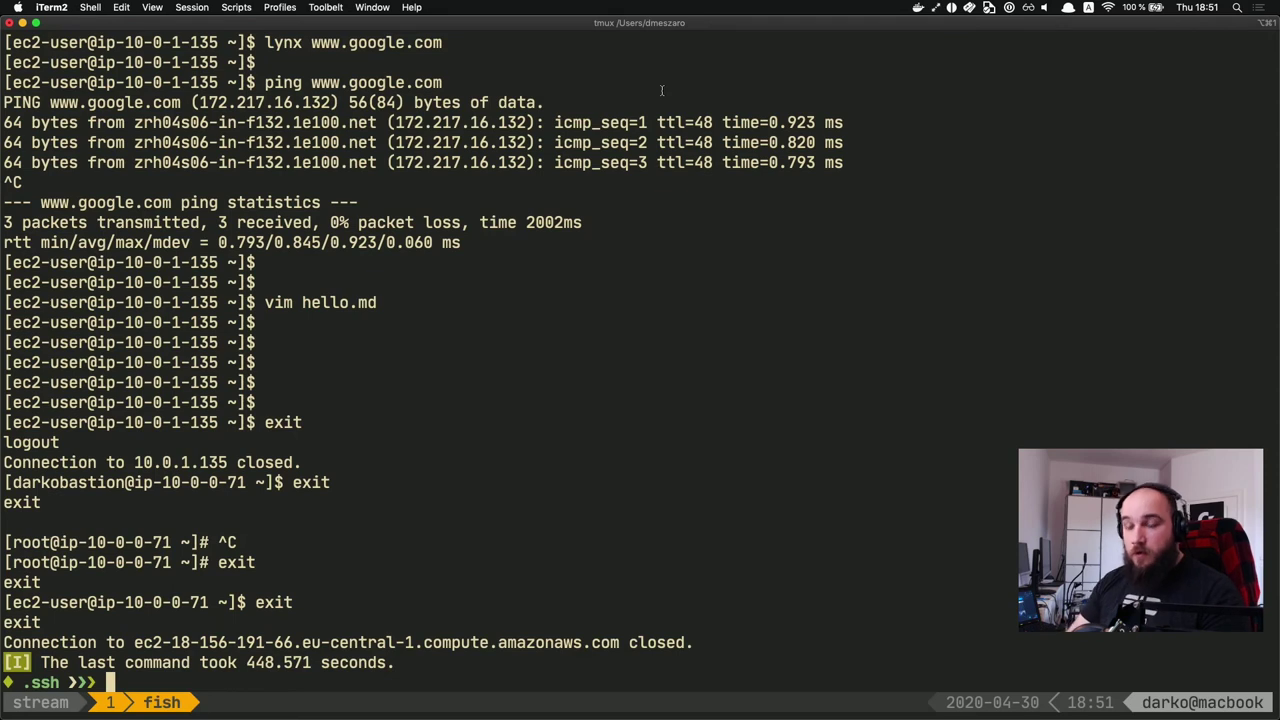
type("aws ssm s")
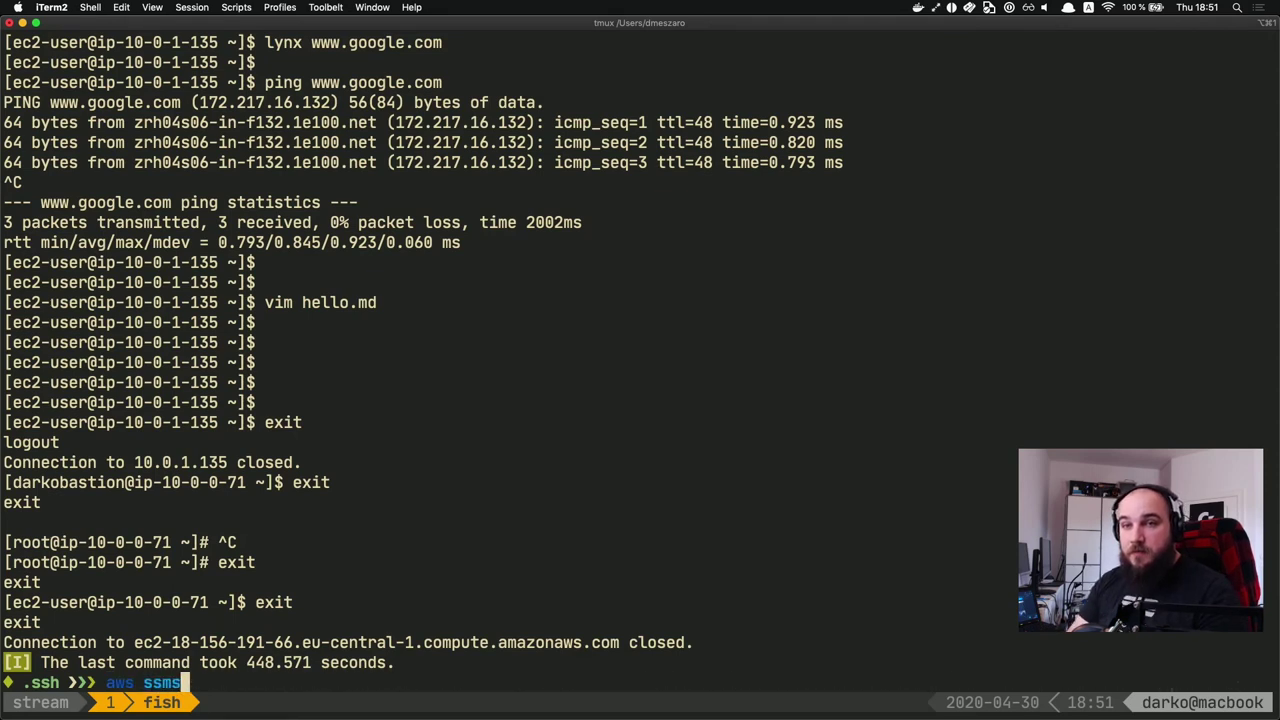
type("tart-session --t")
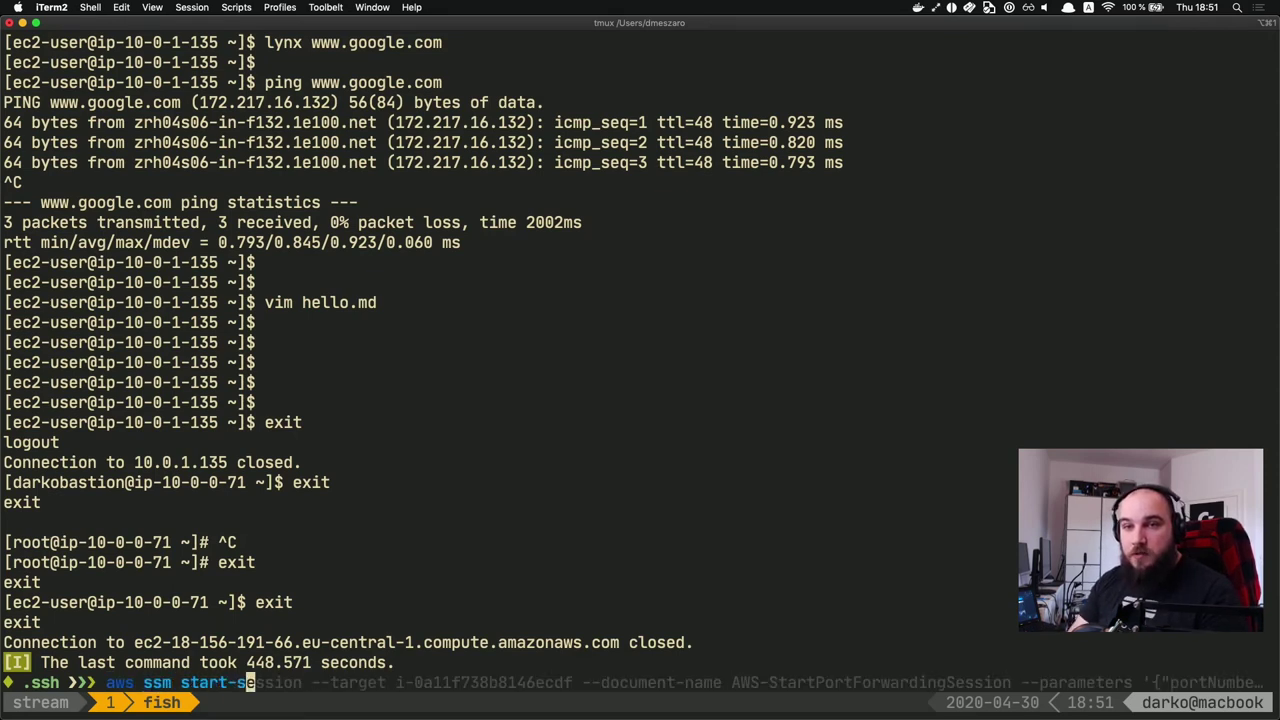
type("arget")
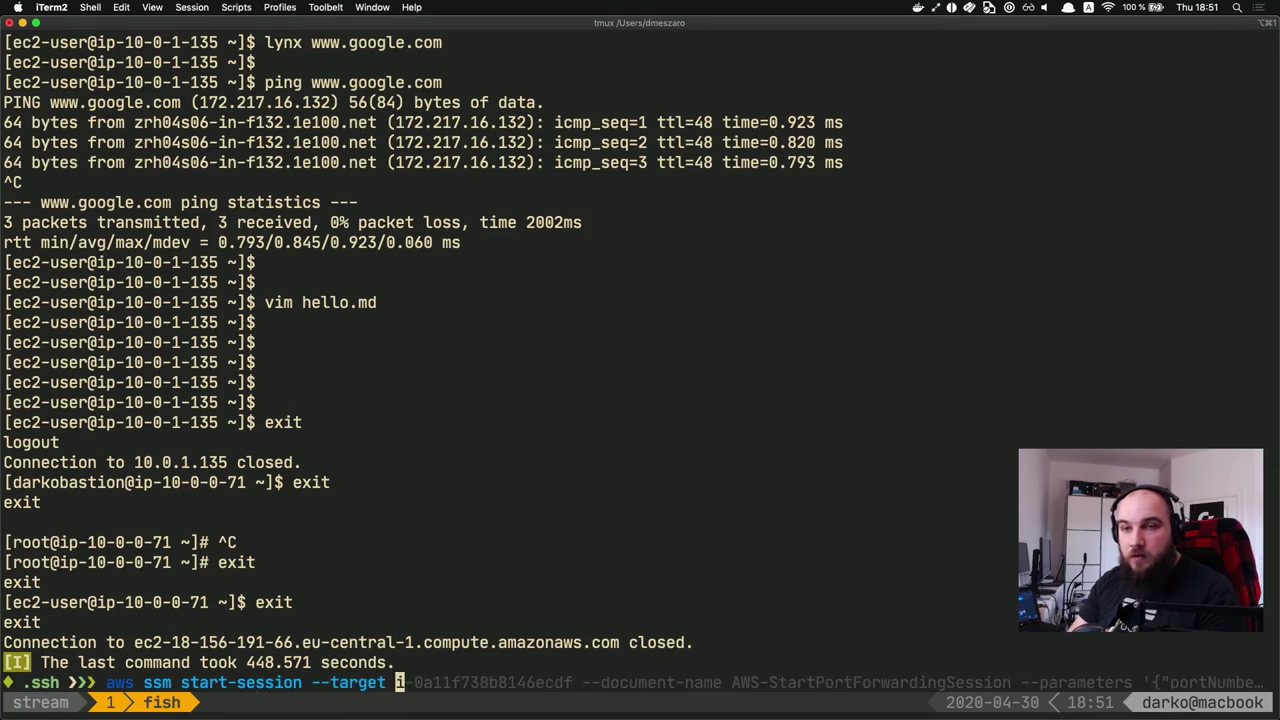
key("super+v")
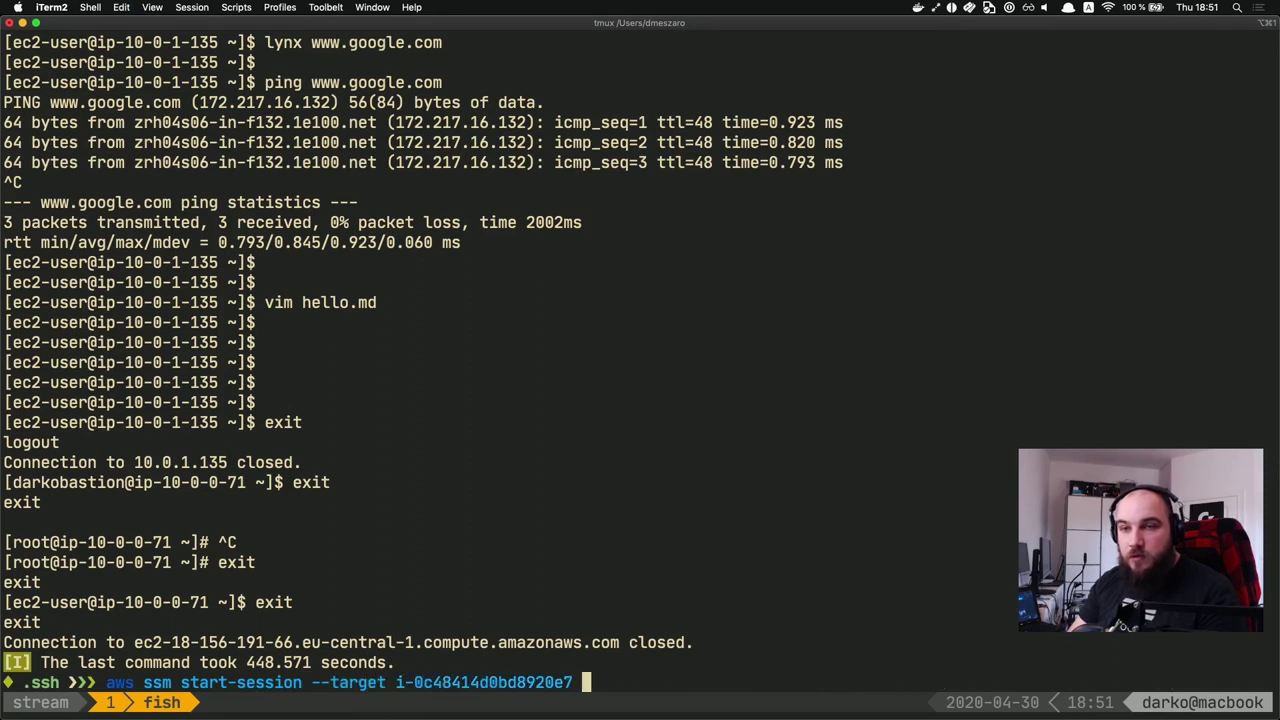
key("Return")
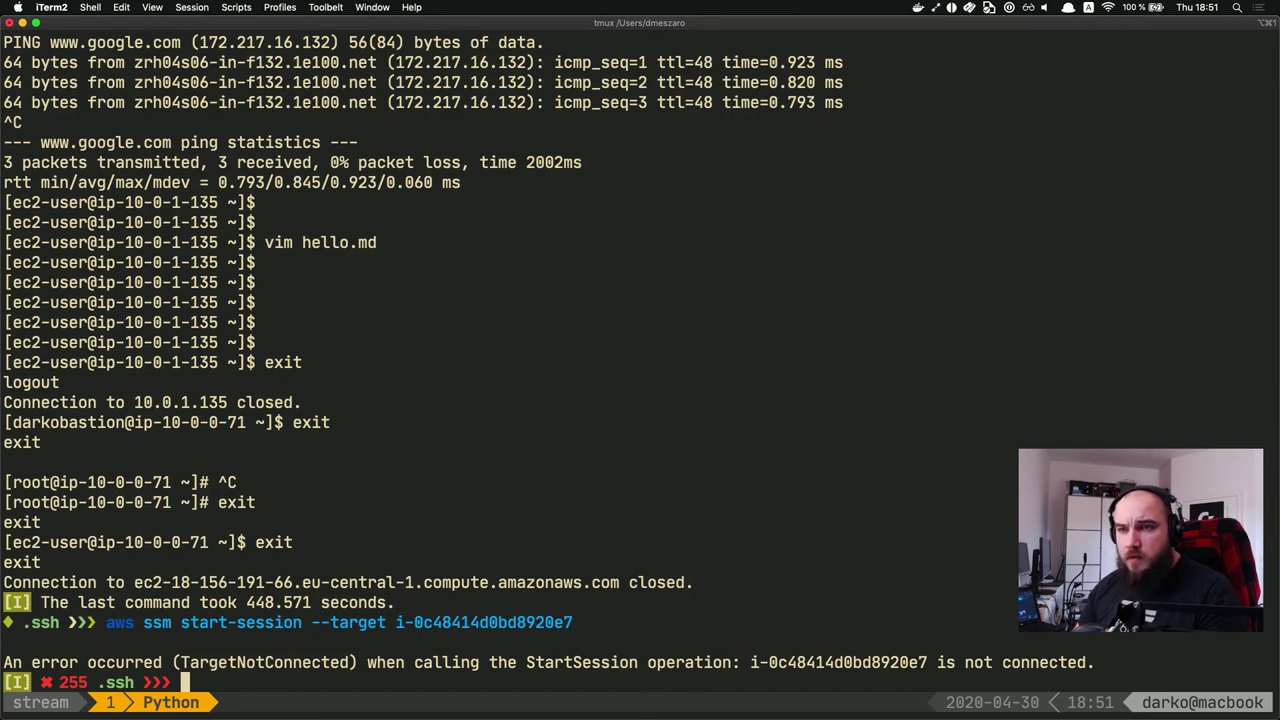
Step: Recall the start-session command, check its target against the instance ID in Chrome, and terminate the browser session there
key("Up")
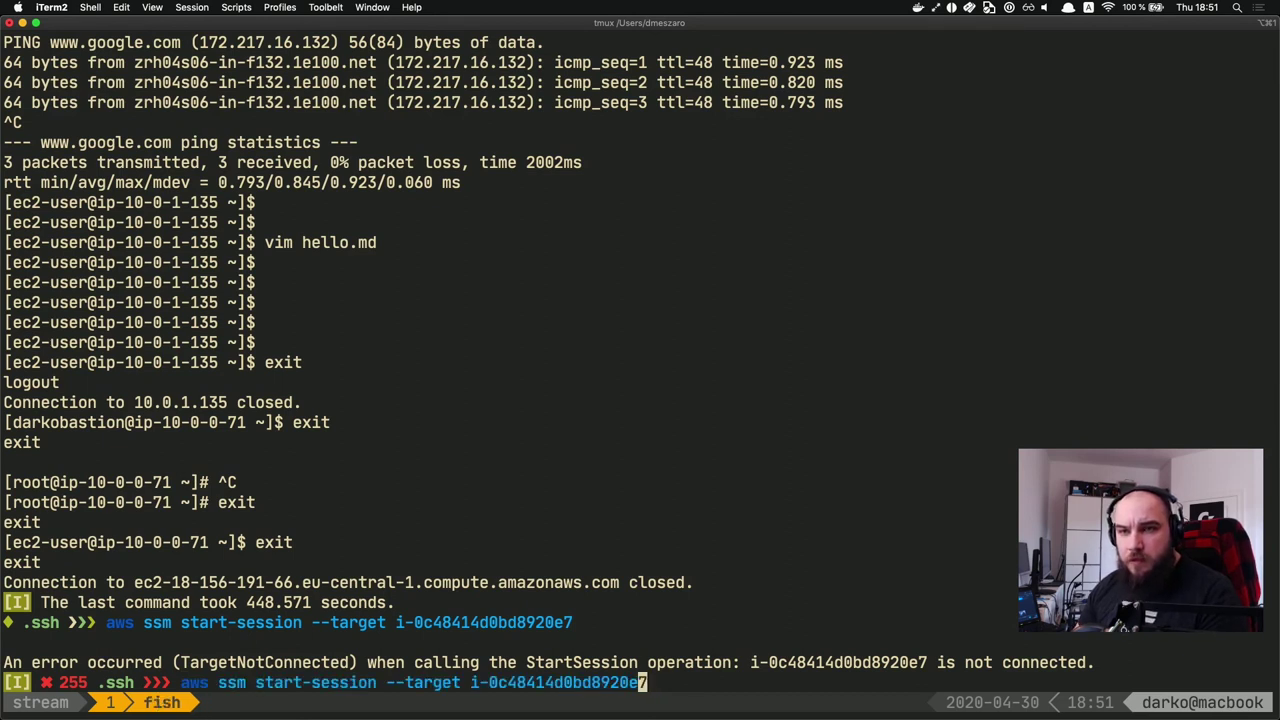
key("super+Tab")
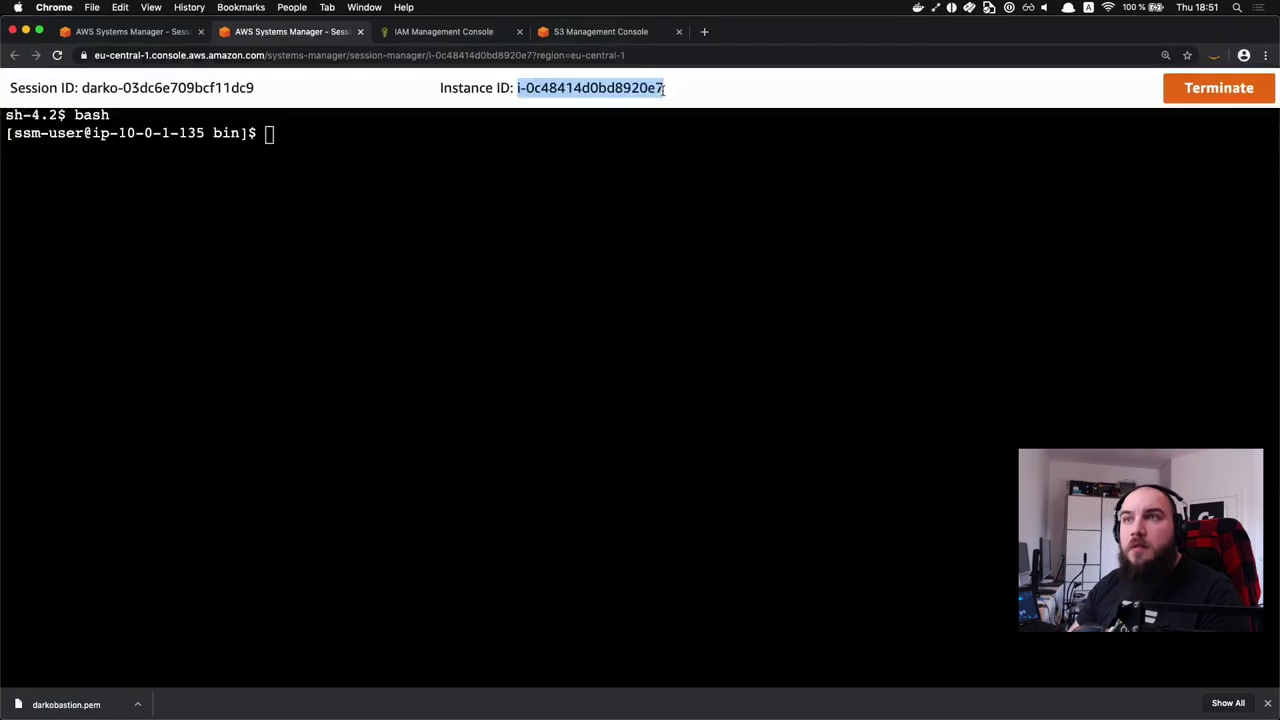
key("super+Tab")
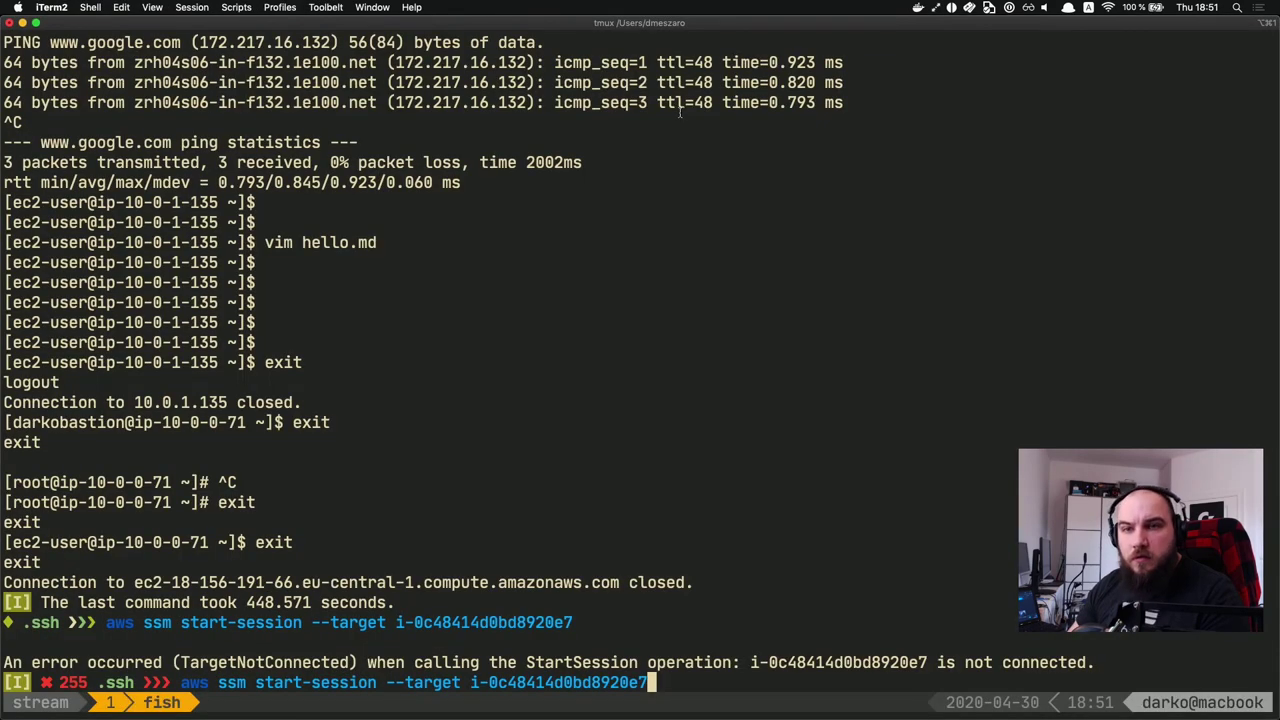
key("super+Tab")
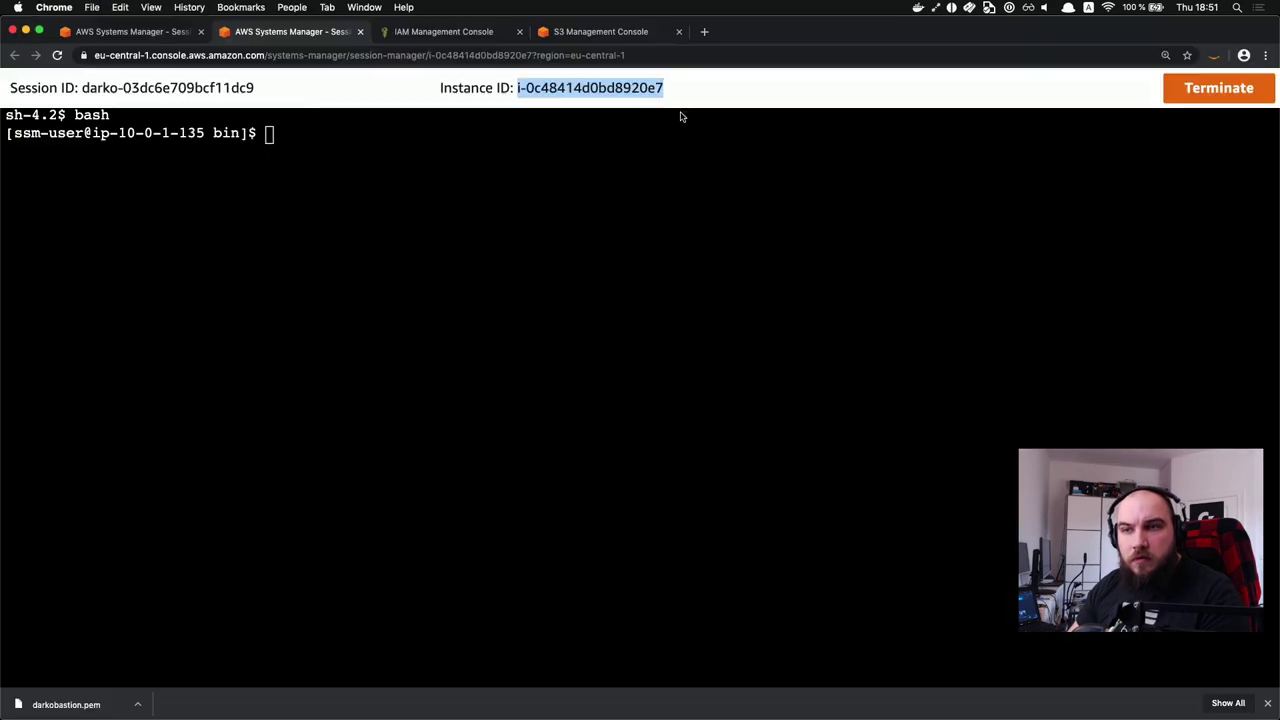
left_click(1176, 98)
left_click(837, 452)
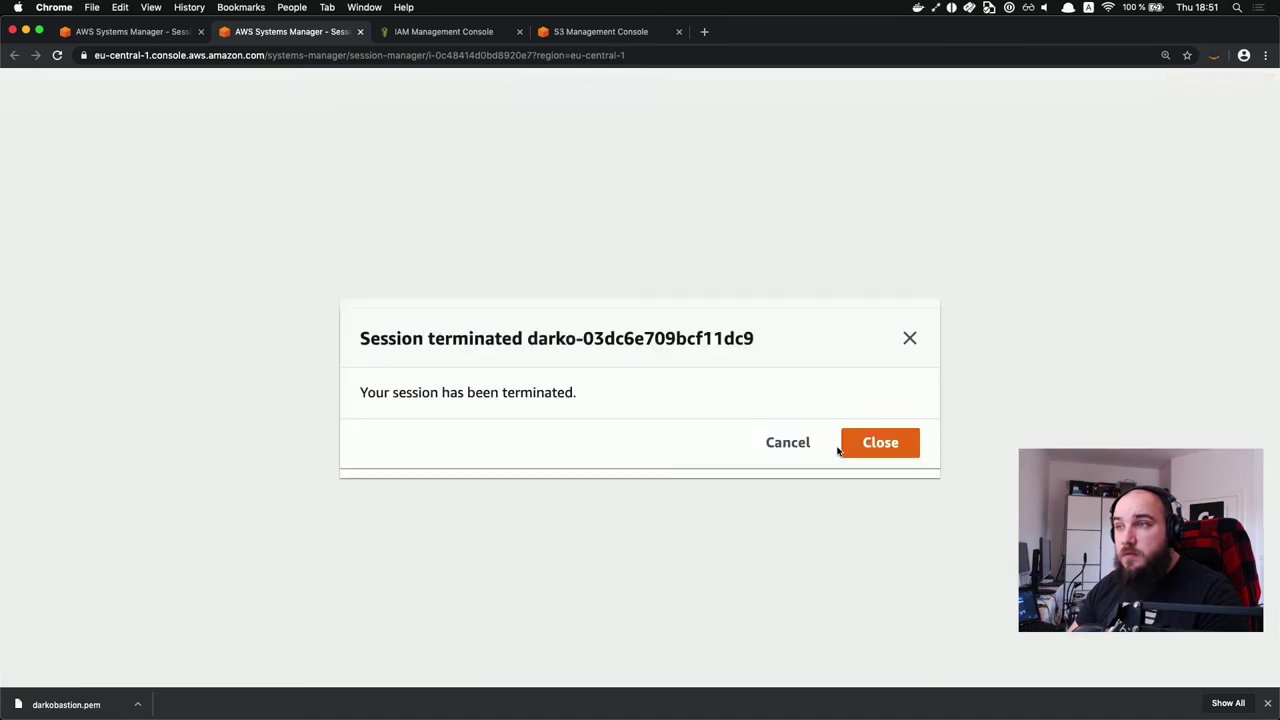
left_click(850, 443)
Step: In iTerm2, rerun the start-session command with --region eu-central-1 and launch bash in the session
key("super+Tab")
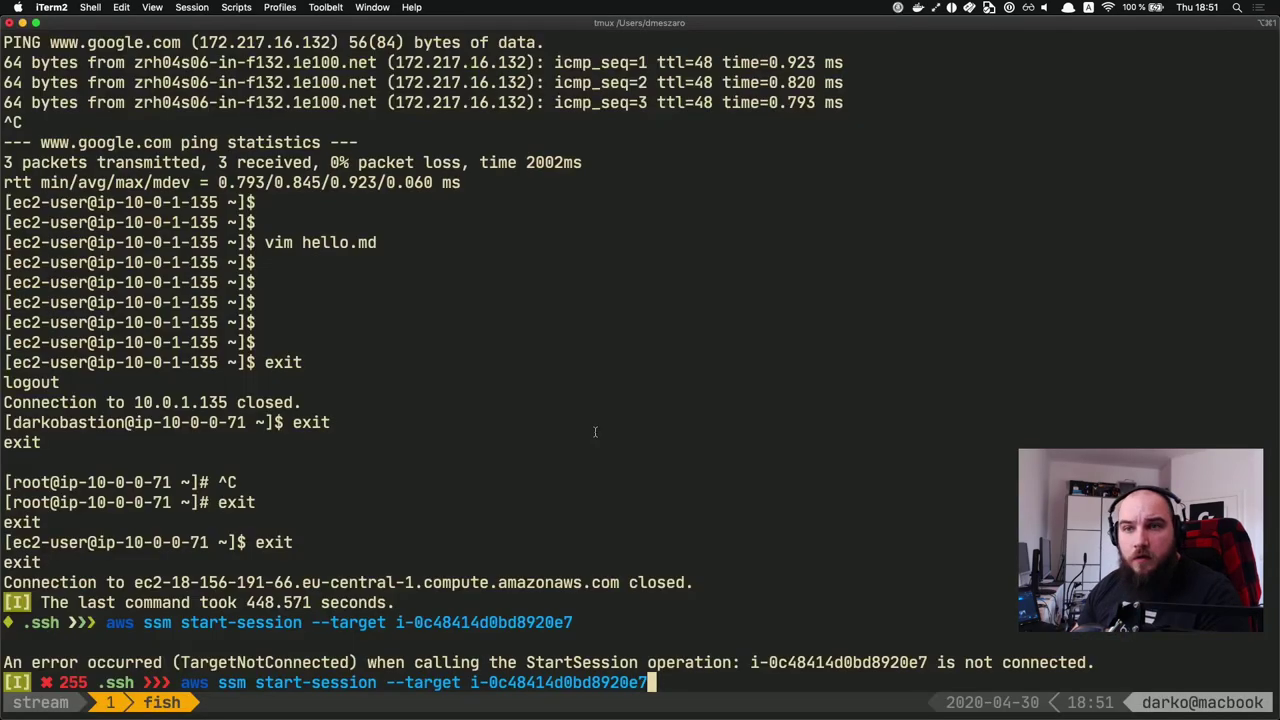
type("--region euy-")
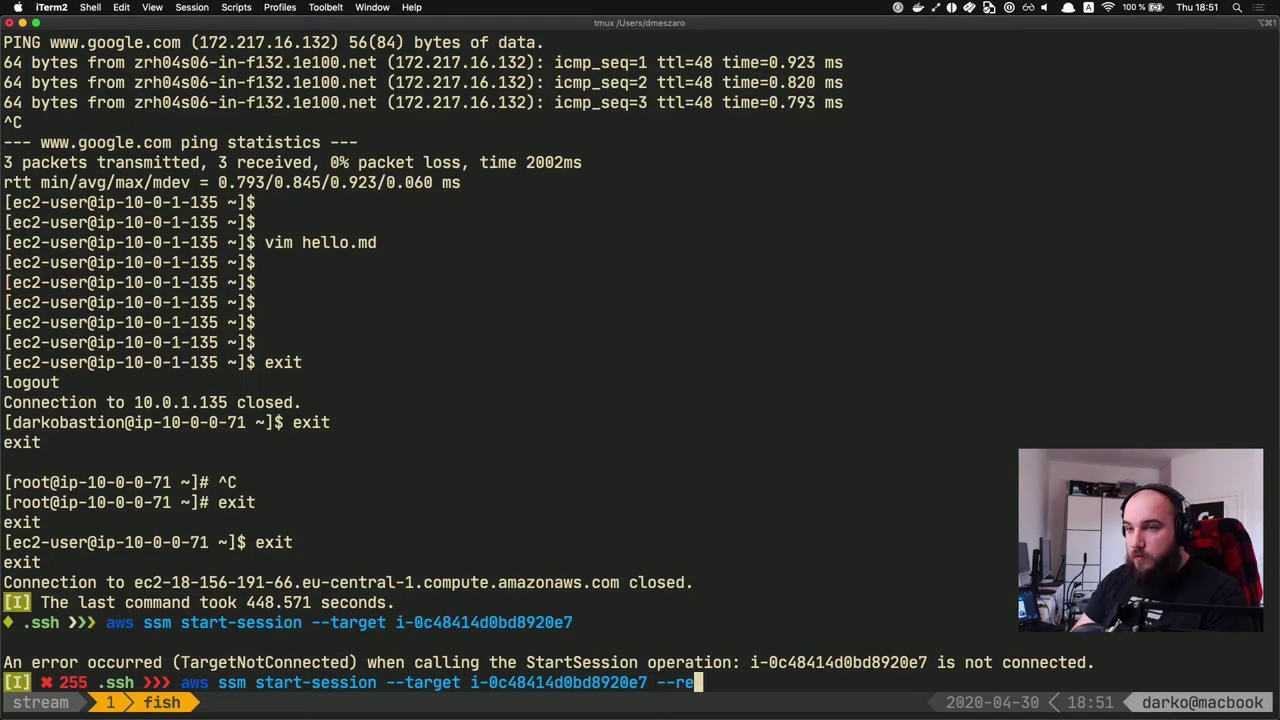
key("BackSpace")
key("BackSpace")
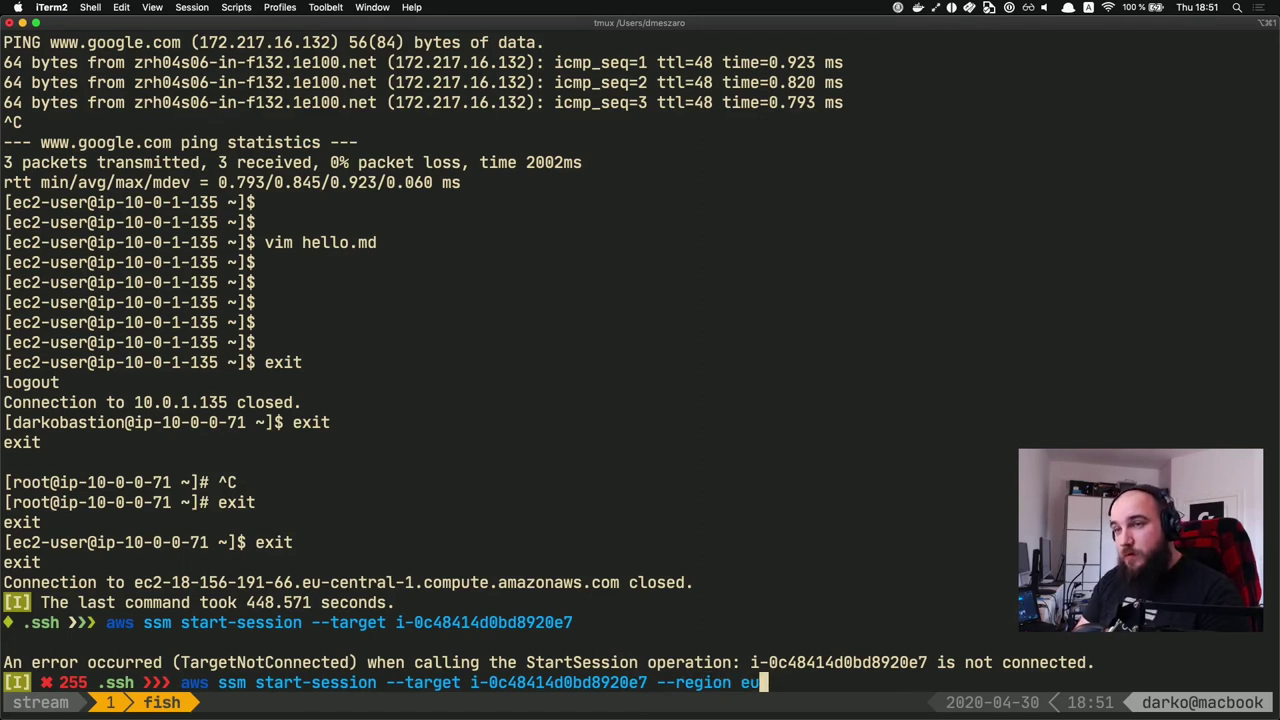
type("-central-1")
key("Return")
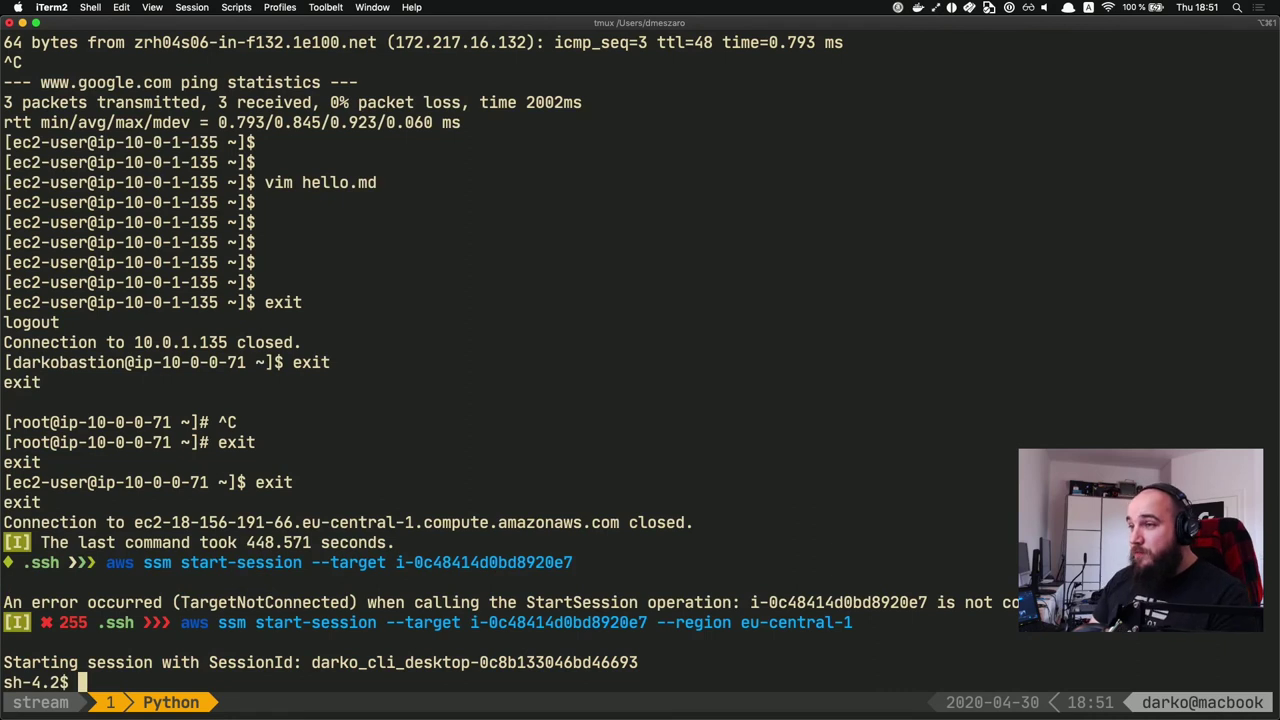
key("Return")
key("Return")
key("Return")
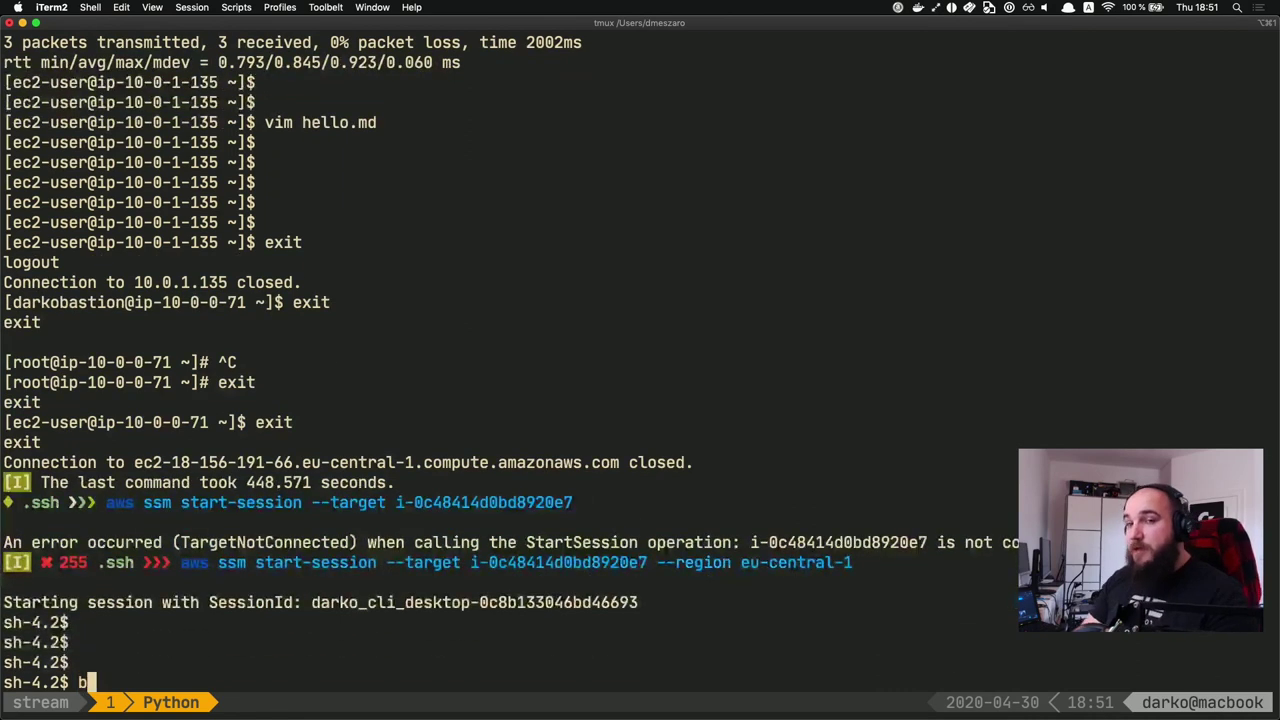
type("bash")
key("Return")
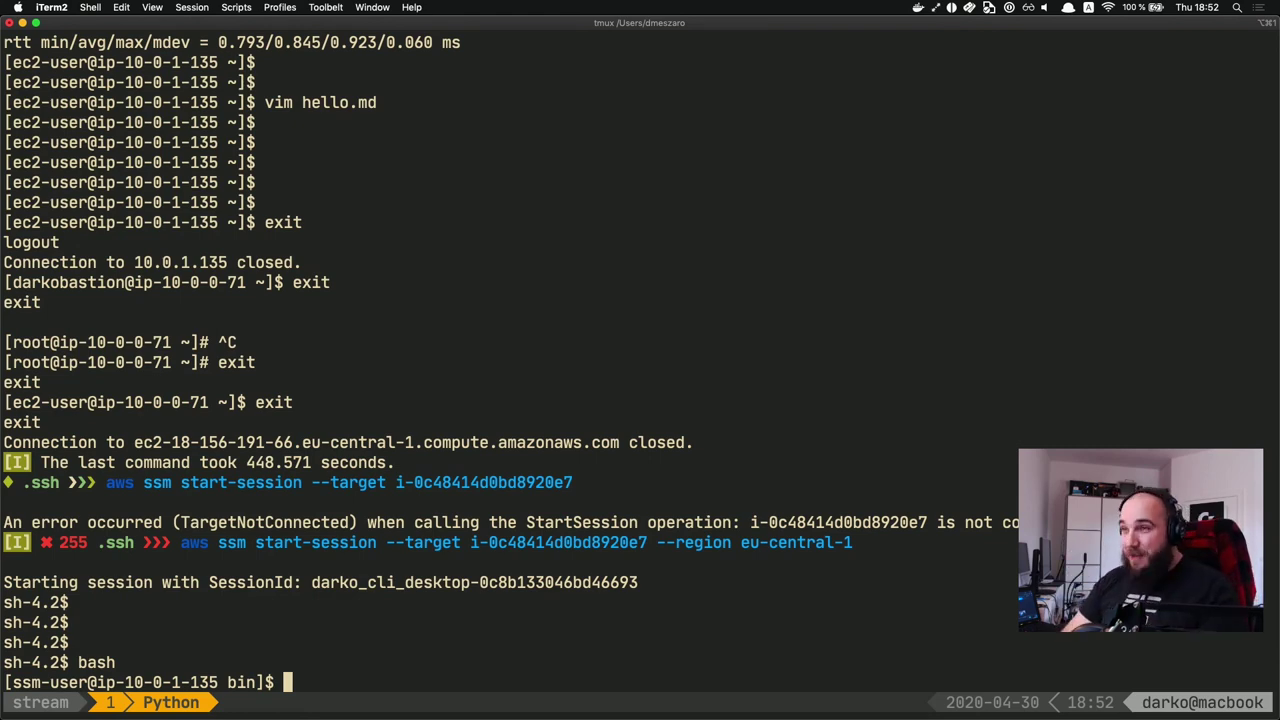
Step: Switch to Chrome and look over the Session Manager preferences and the Systems Manager navigation entries
key("super+Tab")
scroll(296, 461, "down", 1)
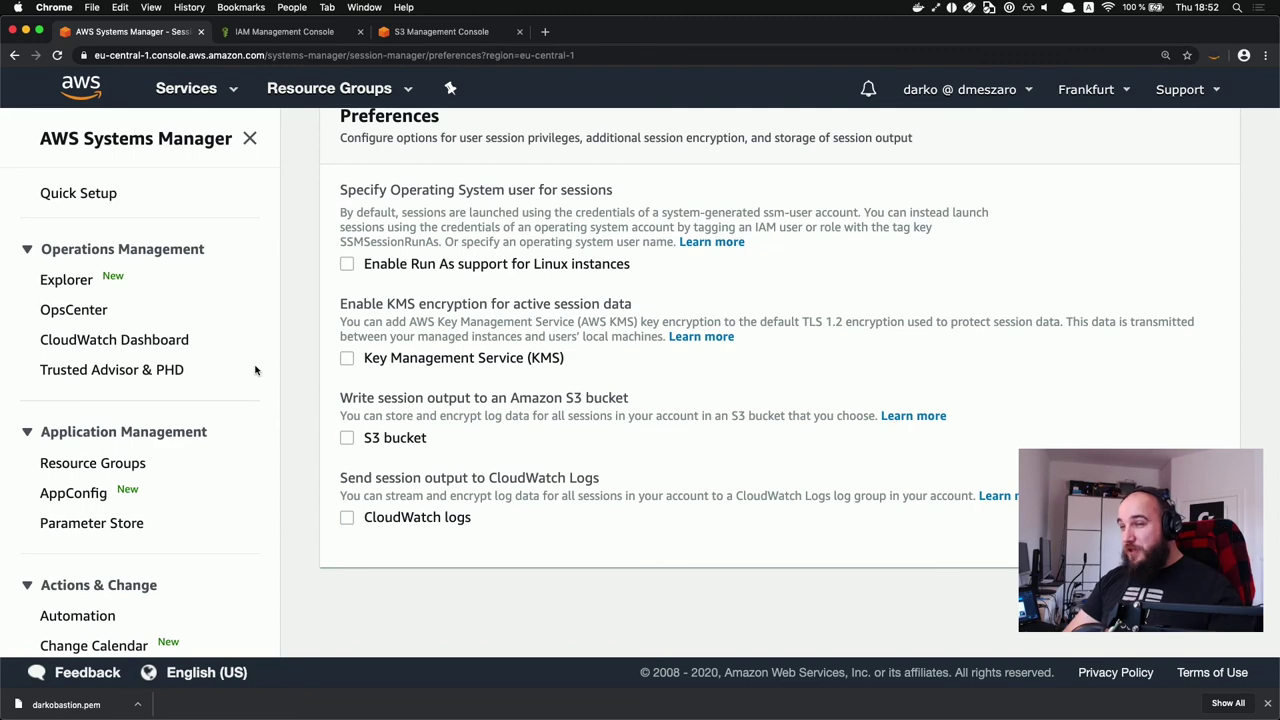
scroll(255, 370, "down", 5)
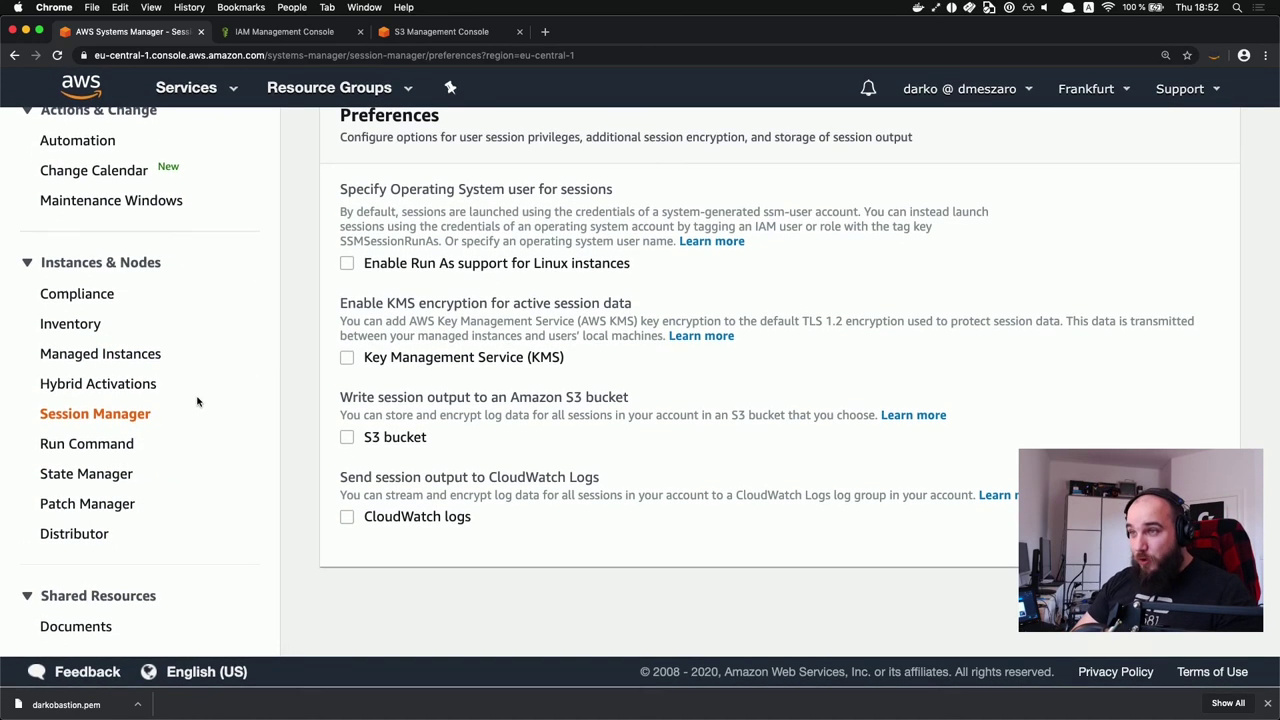
scroll(197, 428, "up", 1)
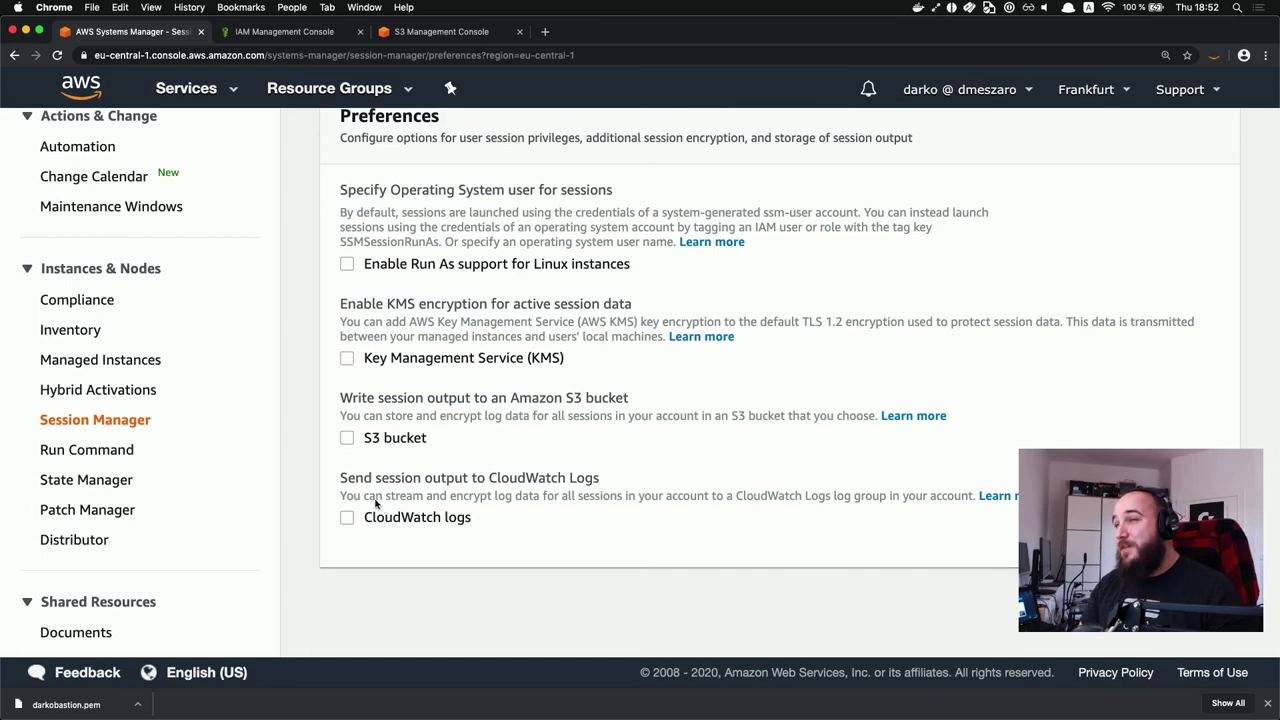
Step: Switch to iTerm2, run whoami and df -h on the private instance, and highlight the /dev/xvda1 line
key("super+Tab")
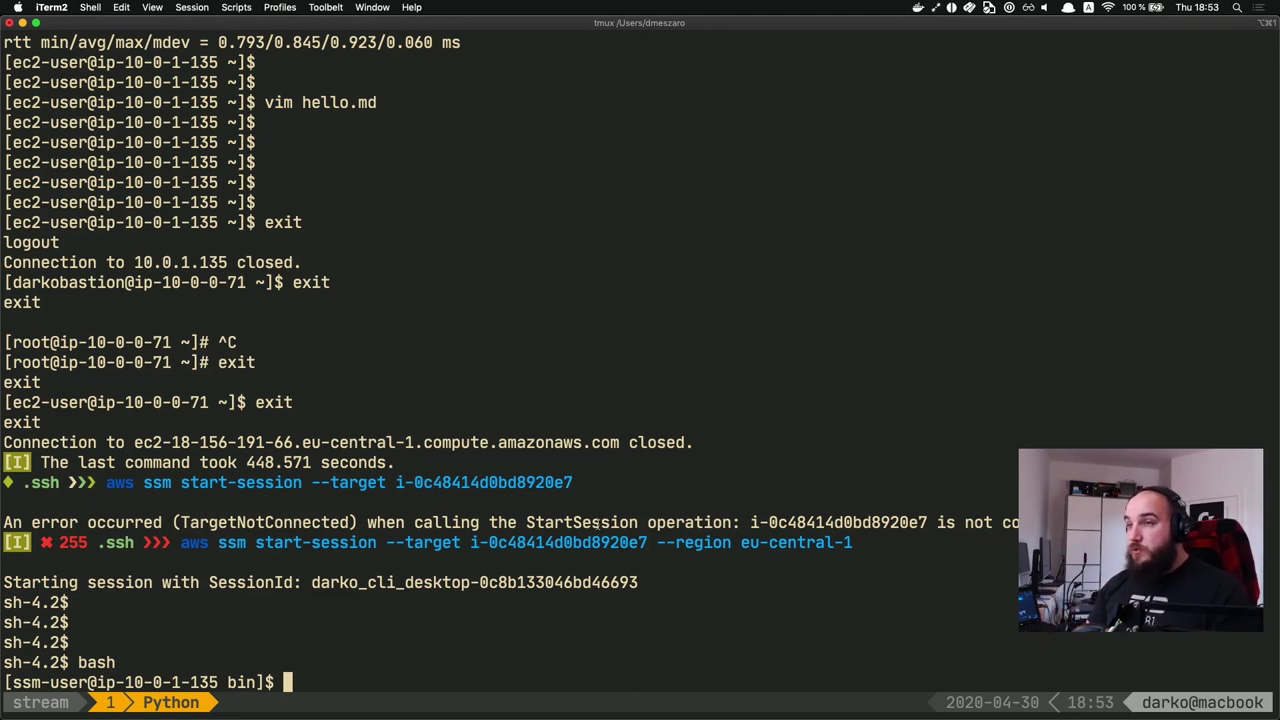
type("whoami")
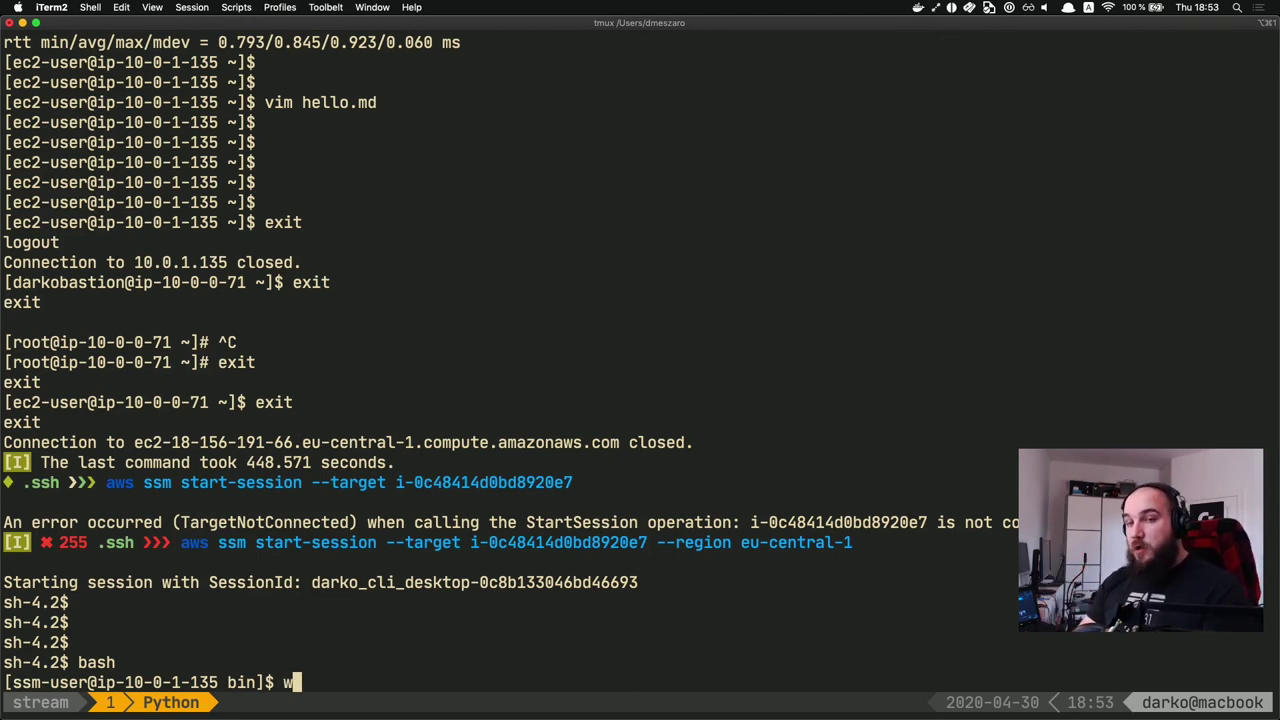
key("Return")
key("Return")
key("Return")
key("Return")
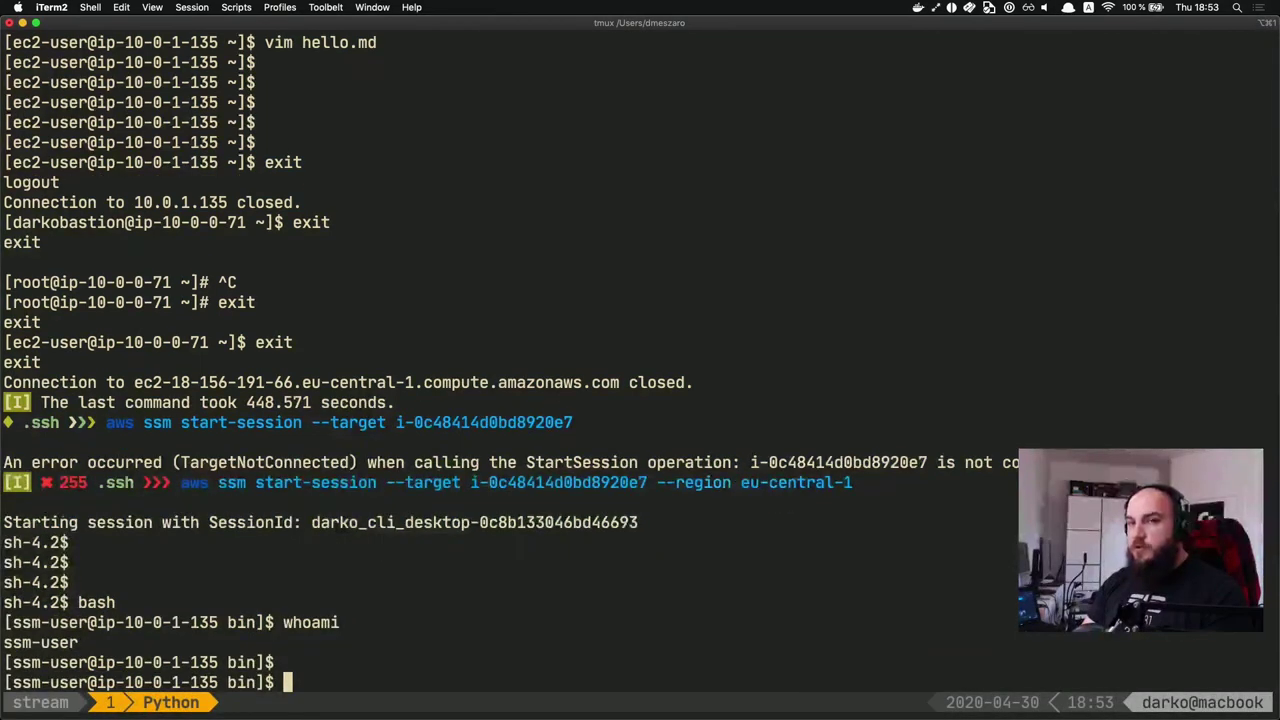
type("df -h")
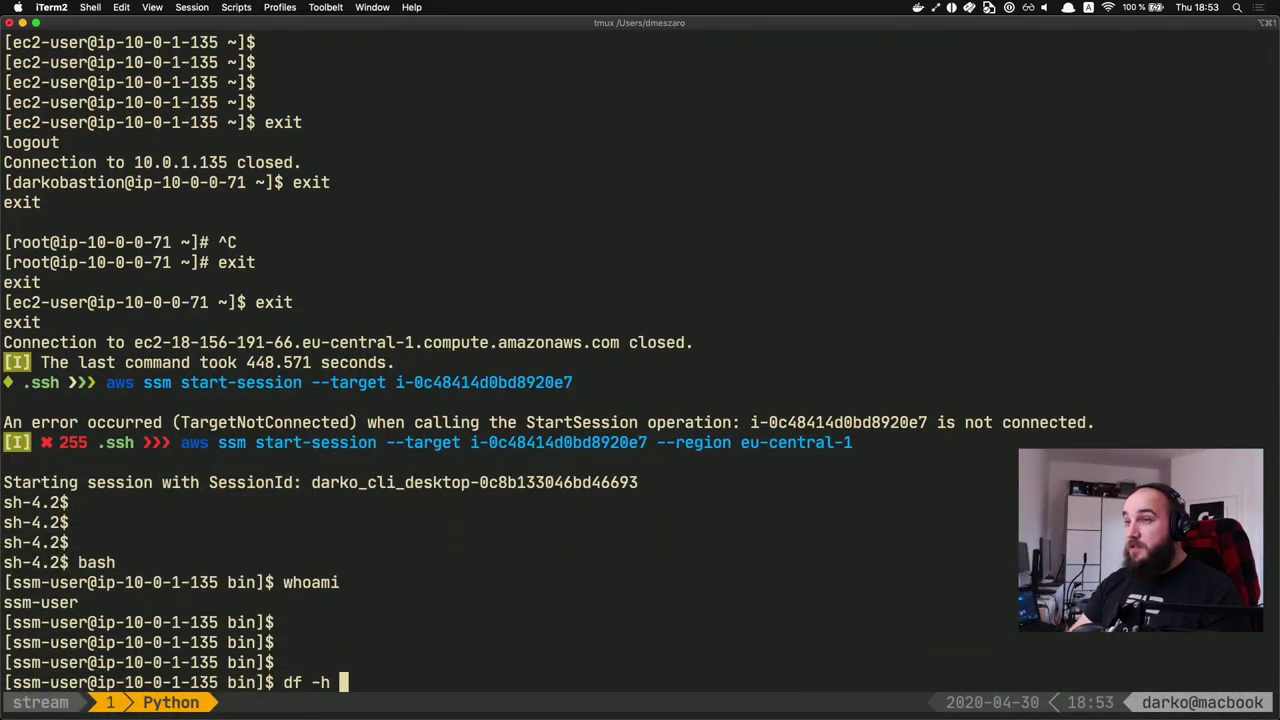
key("Return")
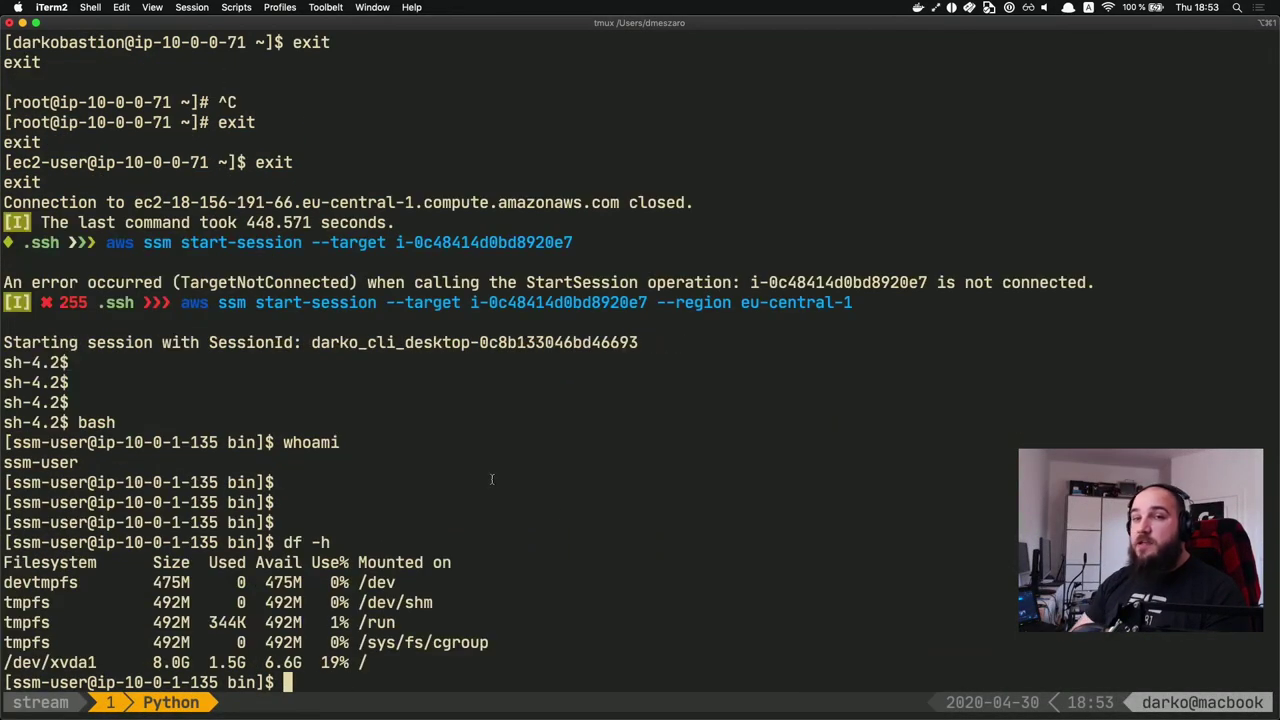
triple_click(167, 664)
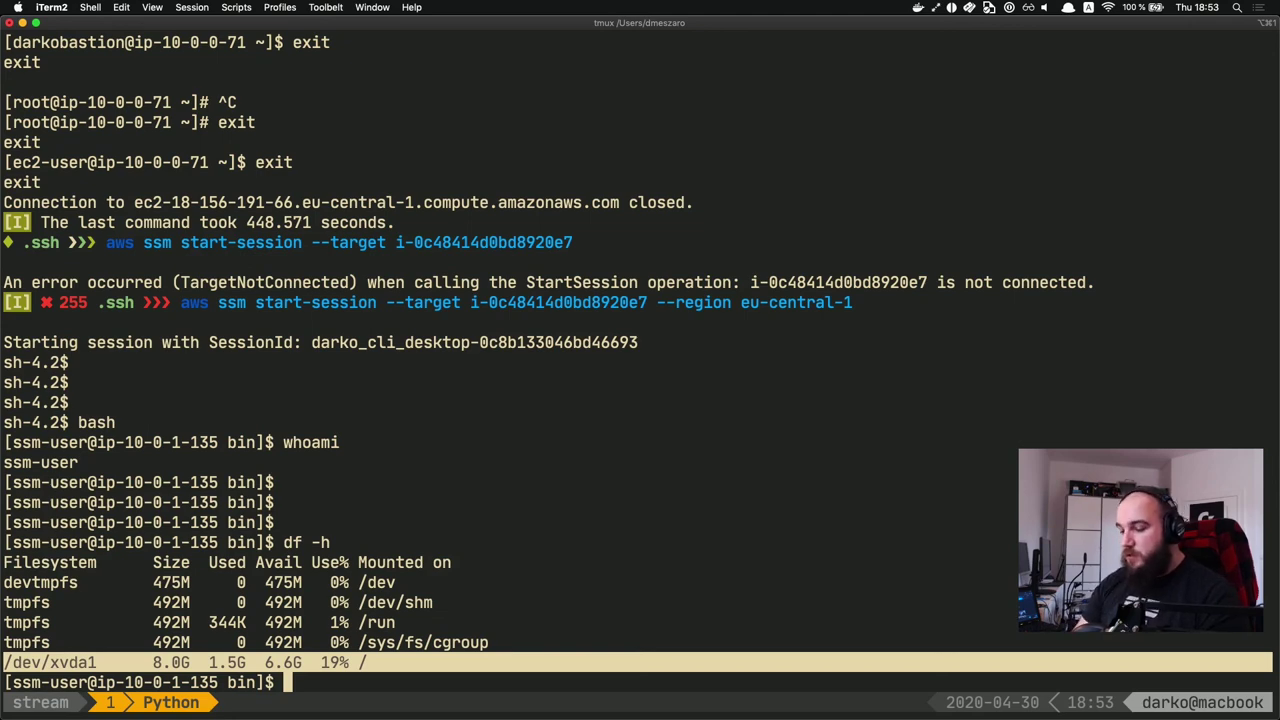
Step: Launch the lynx text browser on the private instance and quit it
type("lynx")
key("Return")
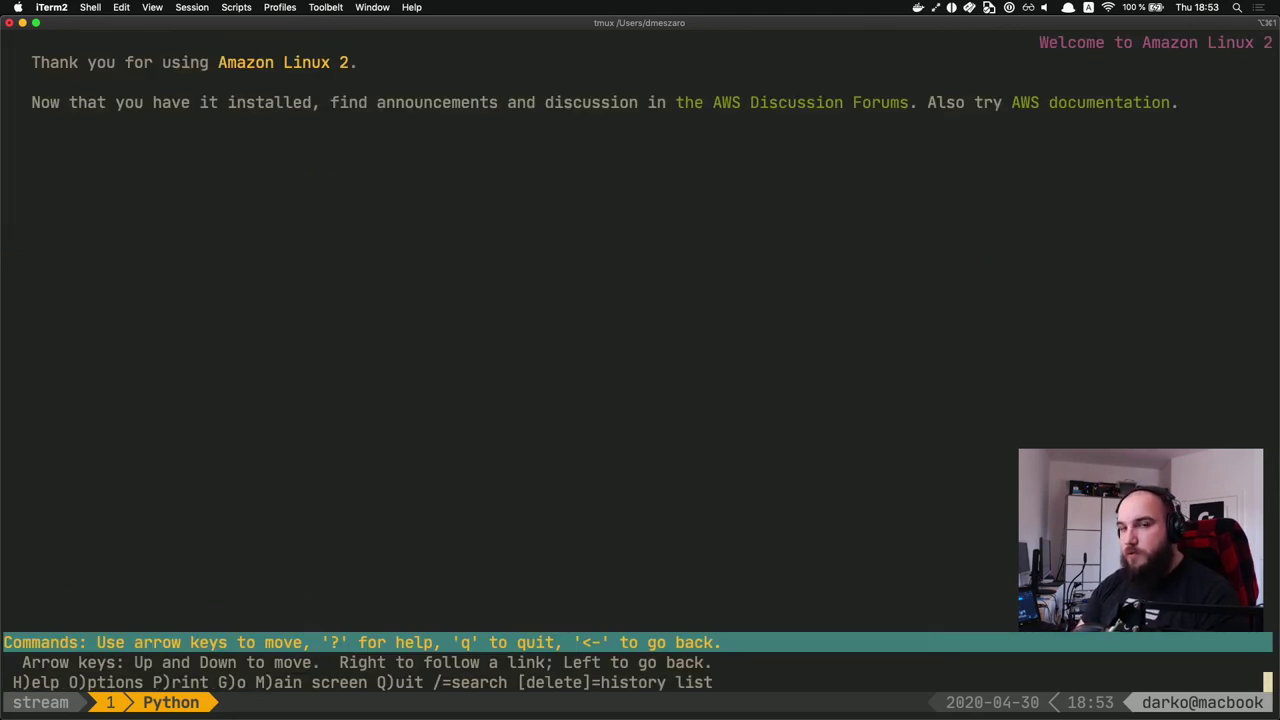
key("q")
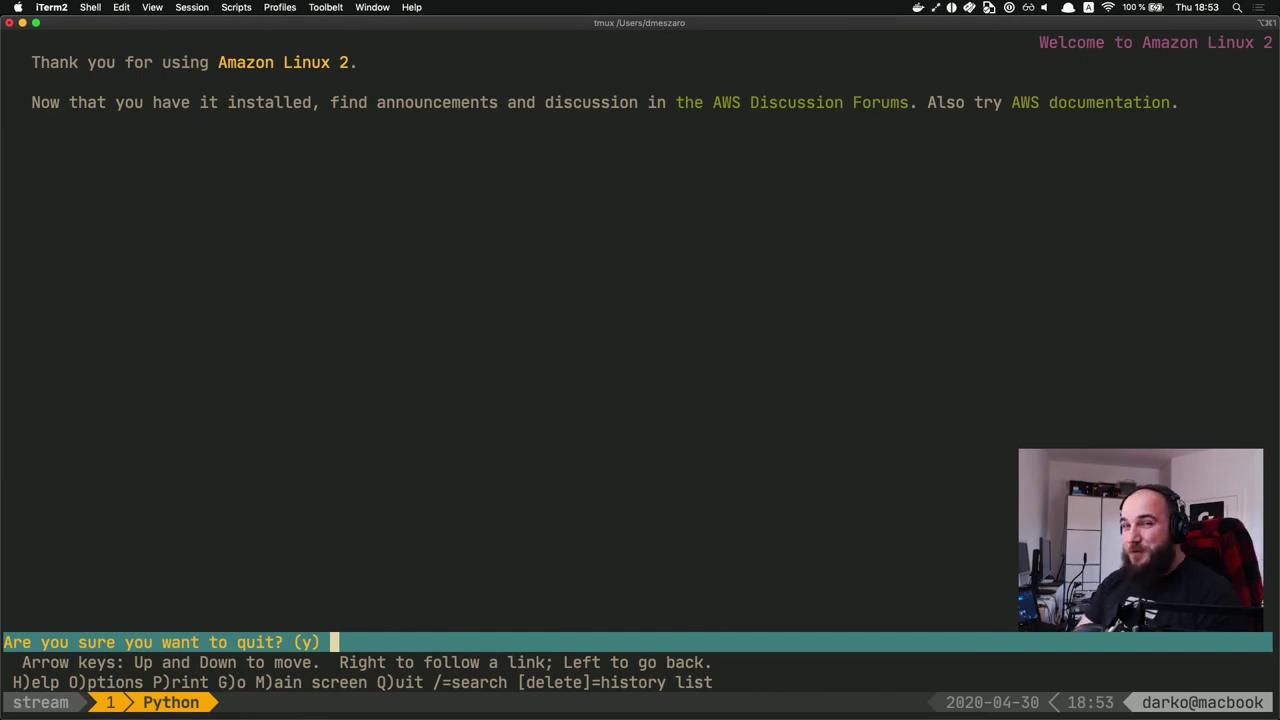
key("y")
key("Return")
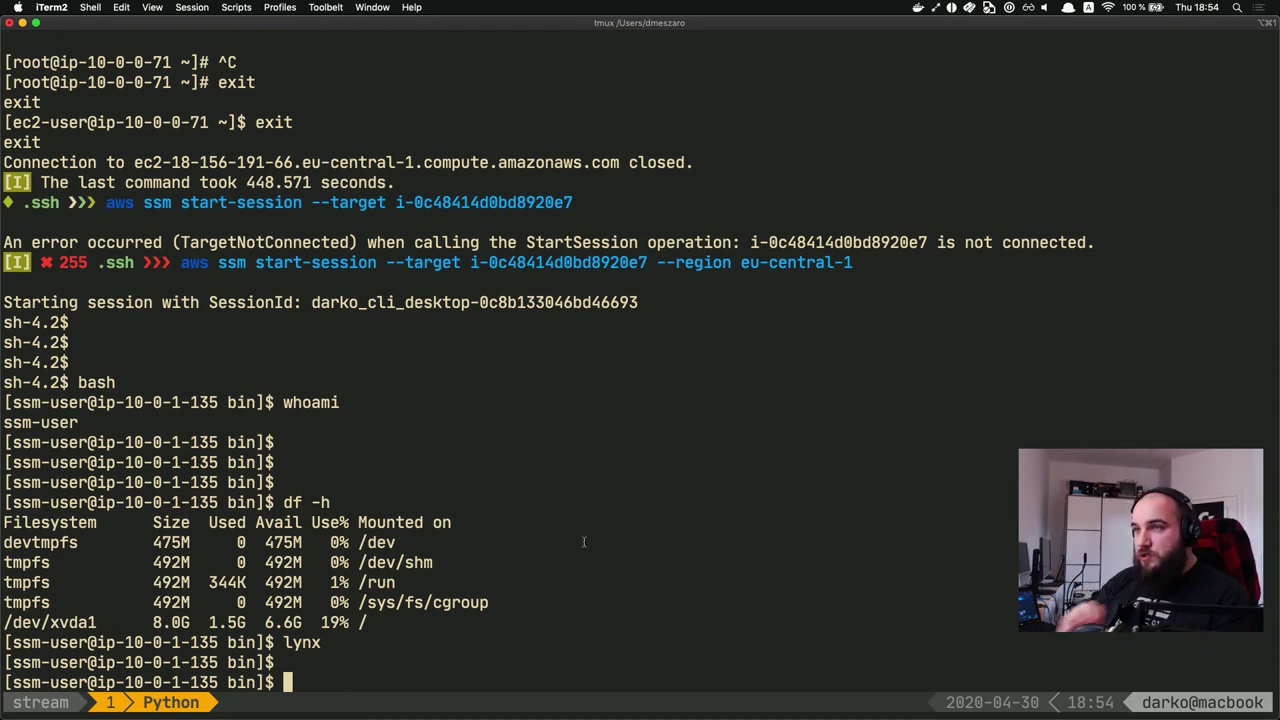
type("exi")
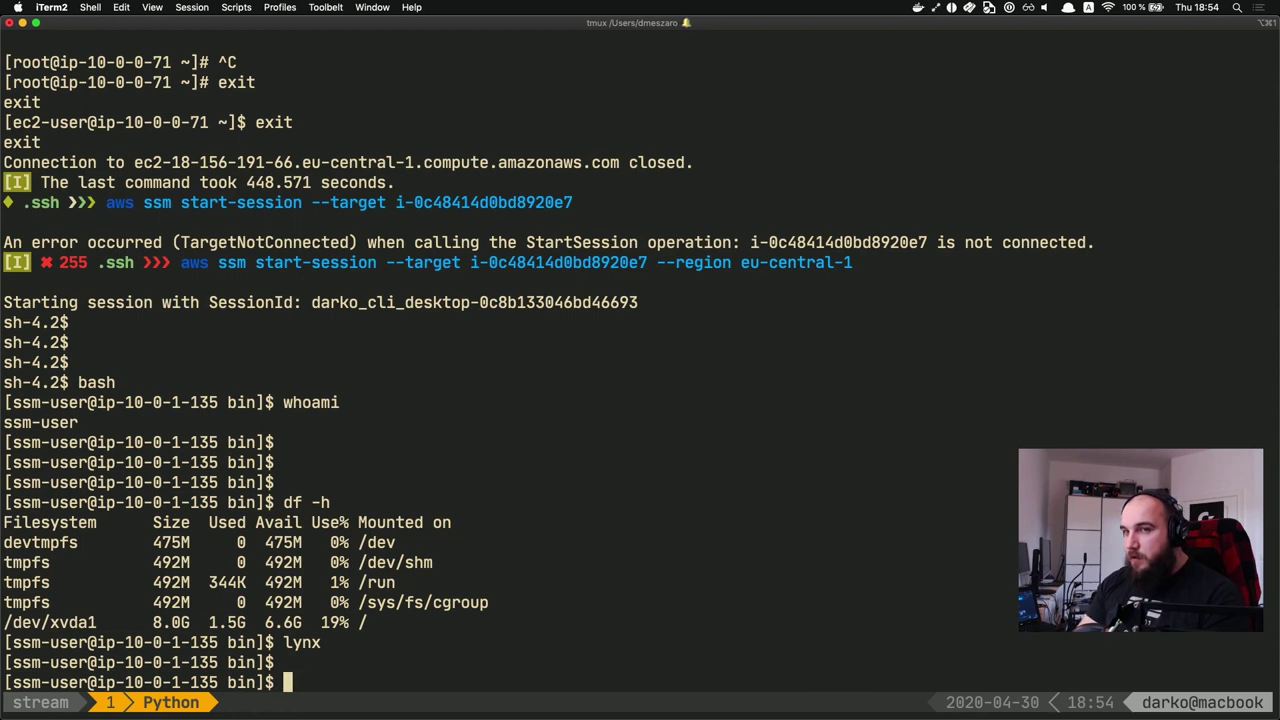
key("BackSpace")
key("BackSpace")
key("BackSpace")
key("BackSpace")
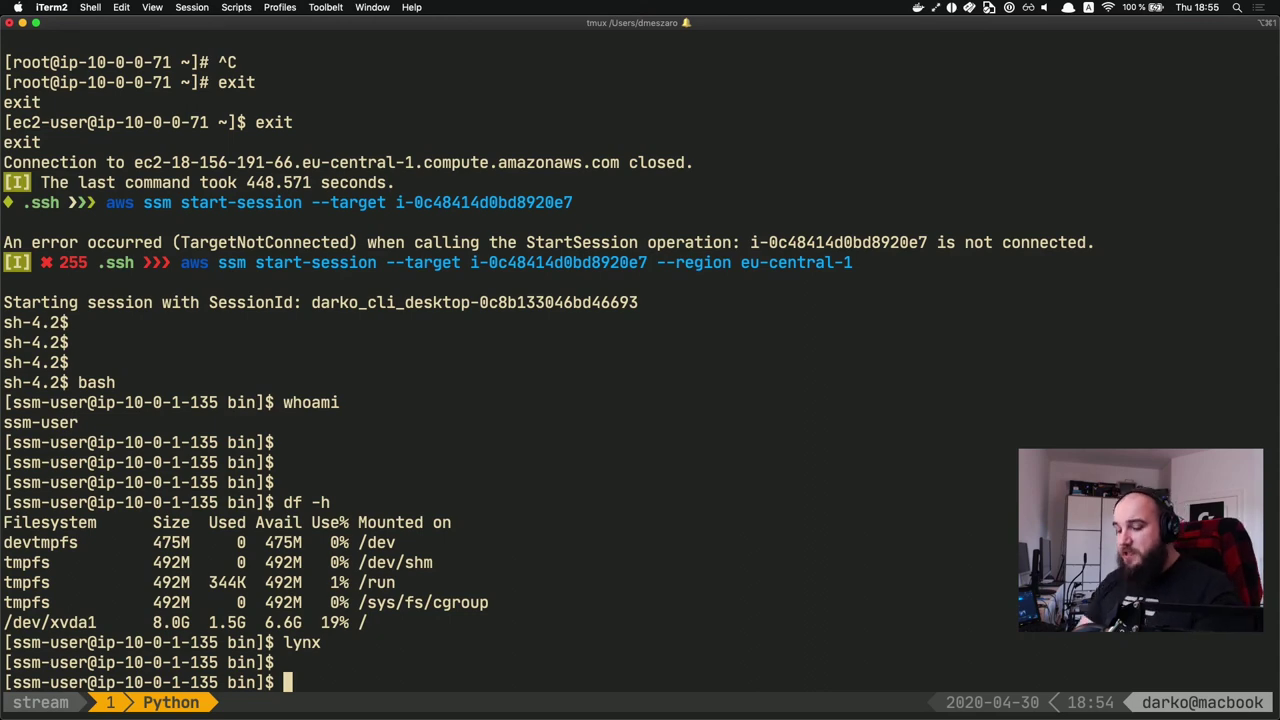
Step: Exit bash and the Session Manager session on the private instance, and highlight sessionId in the closing message
type("exit")
key("Return")
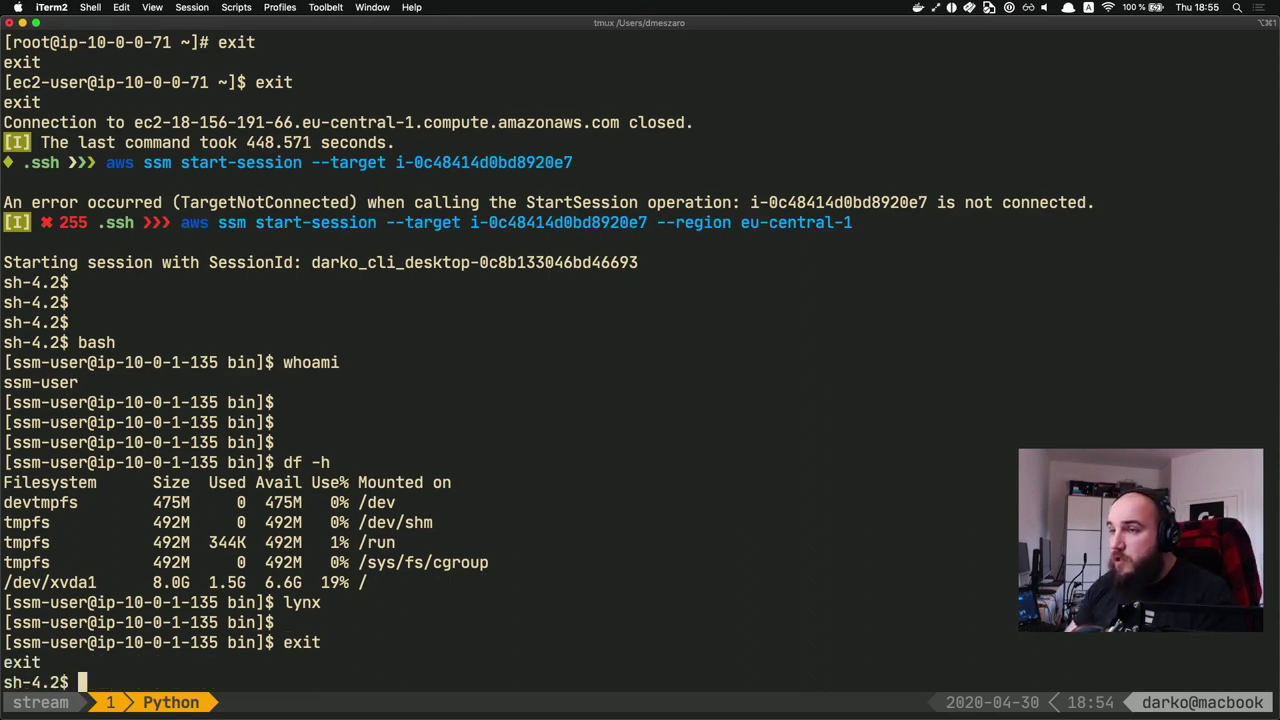
type("exit")
key("Return")
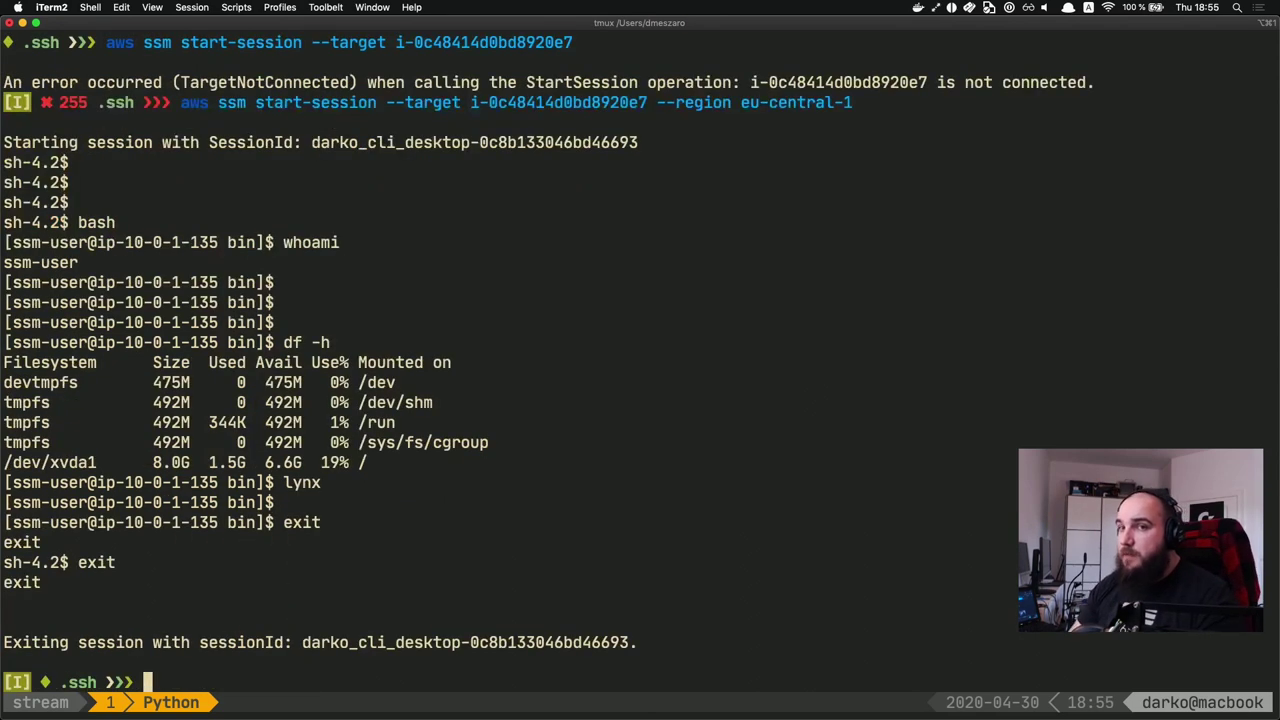
double_click(238, 642)
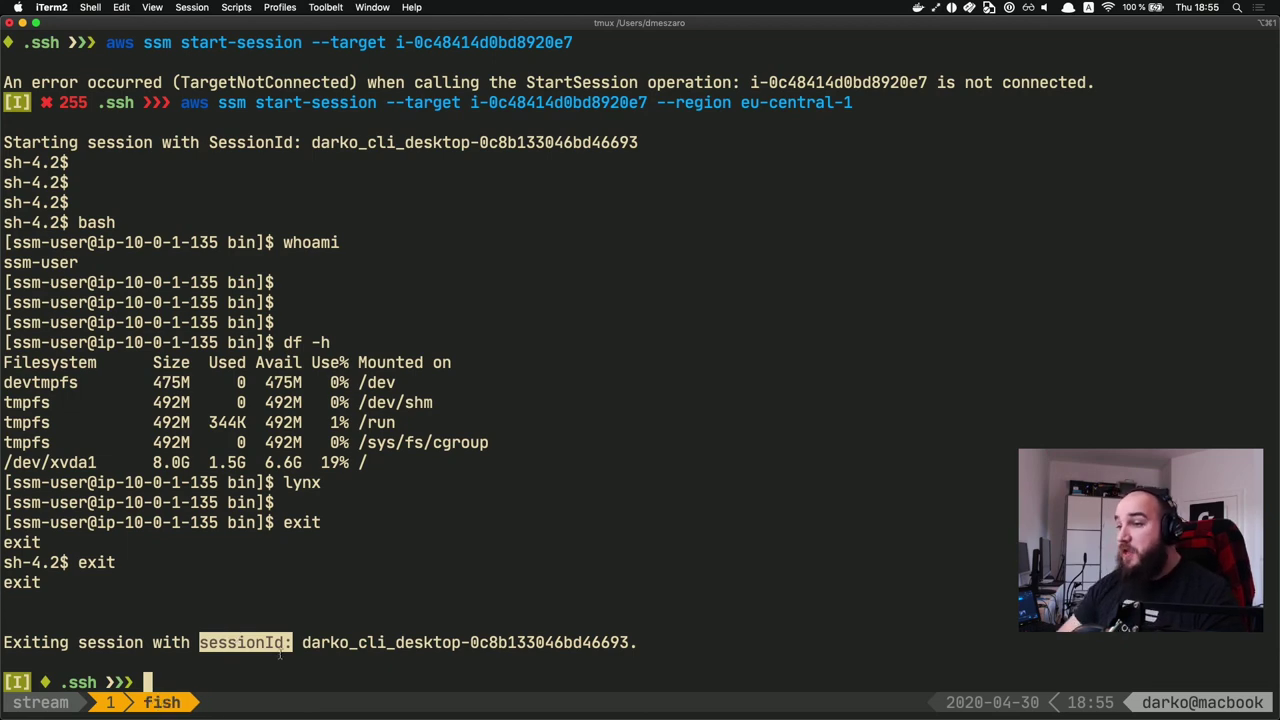
Step: Switch to Chrome, view the active Sessions list in Session Manager, and return to iTerm2
key("super+Tab")
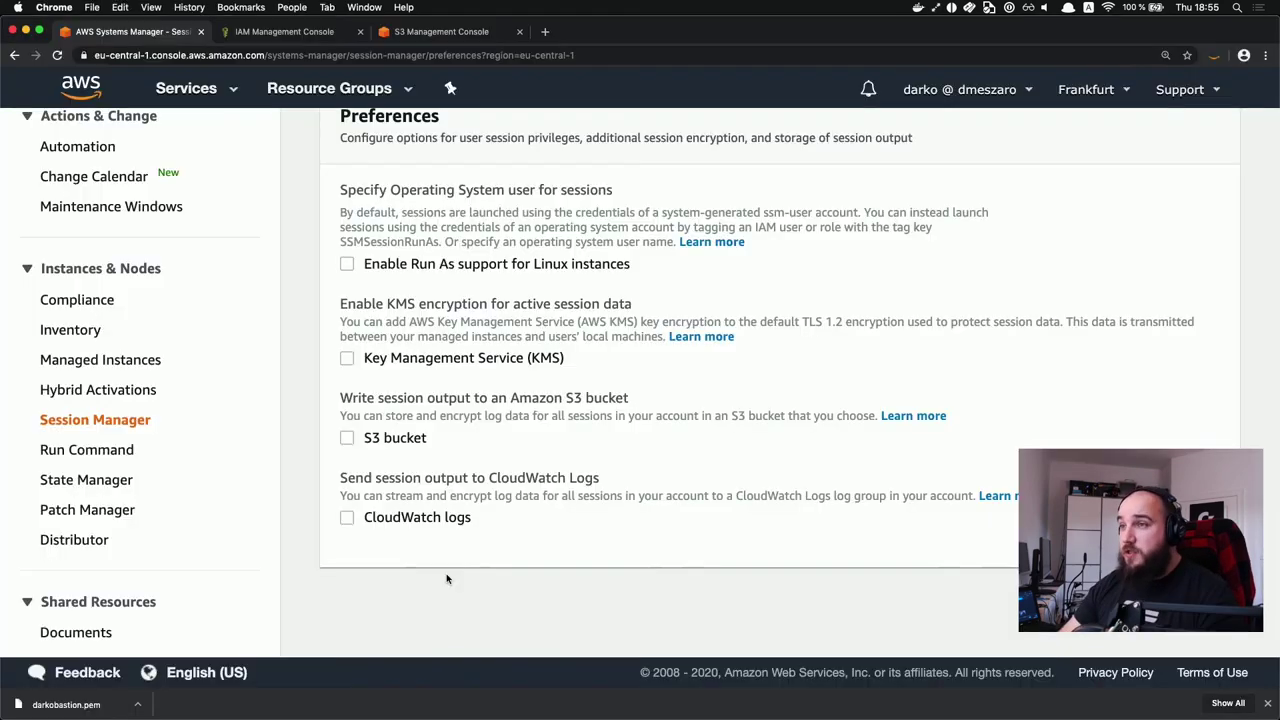
scroll(330, 294, "up", 2)
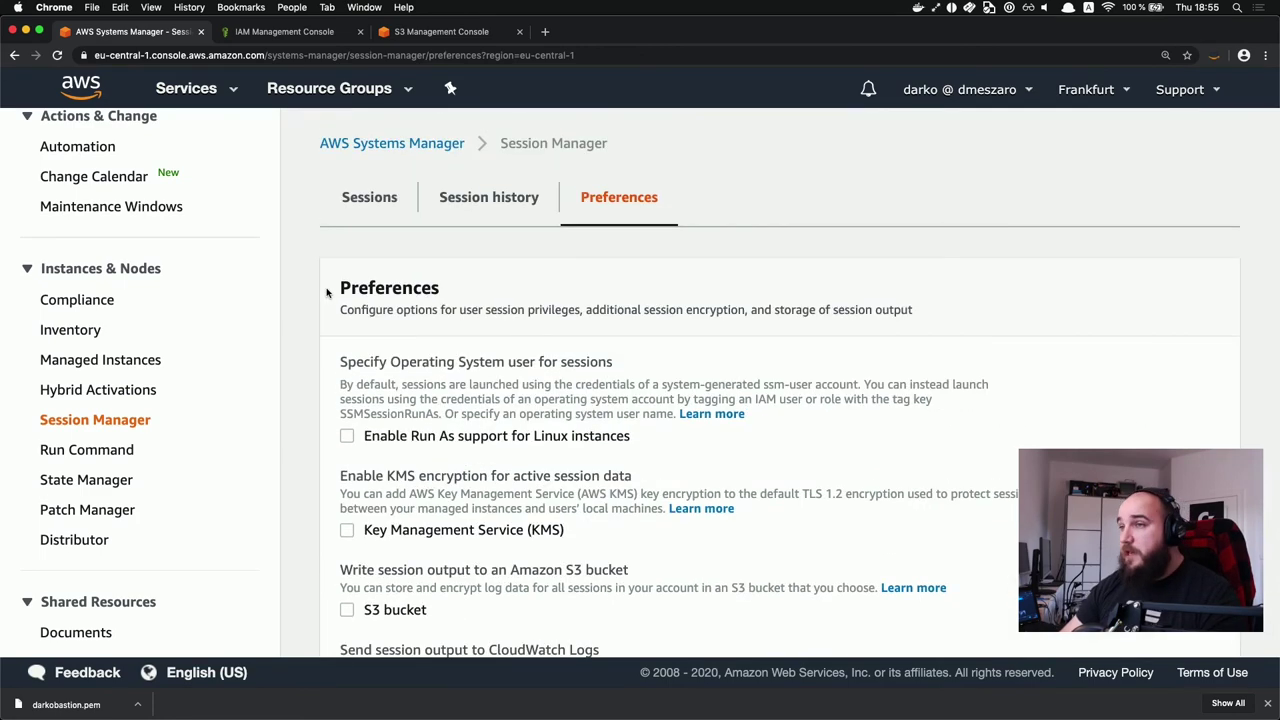
left_click(375, 205)
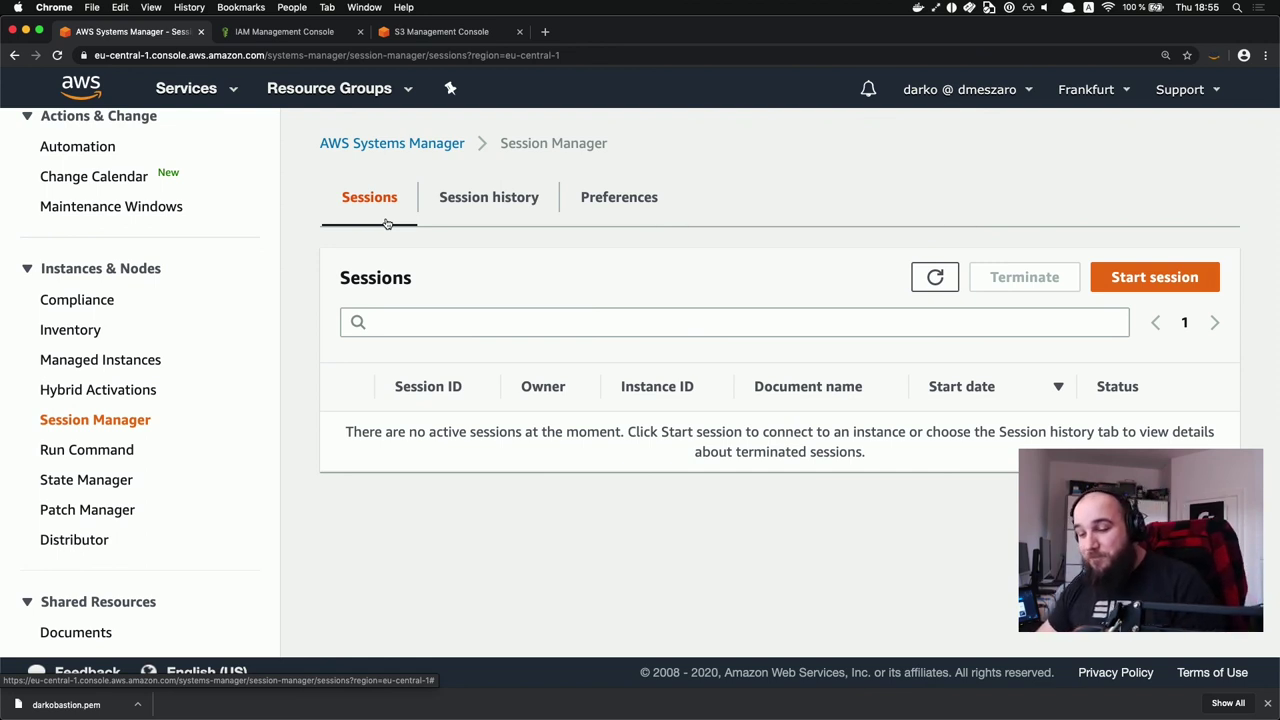
key("super+Tab")
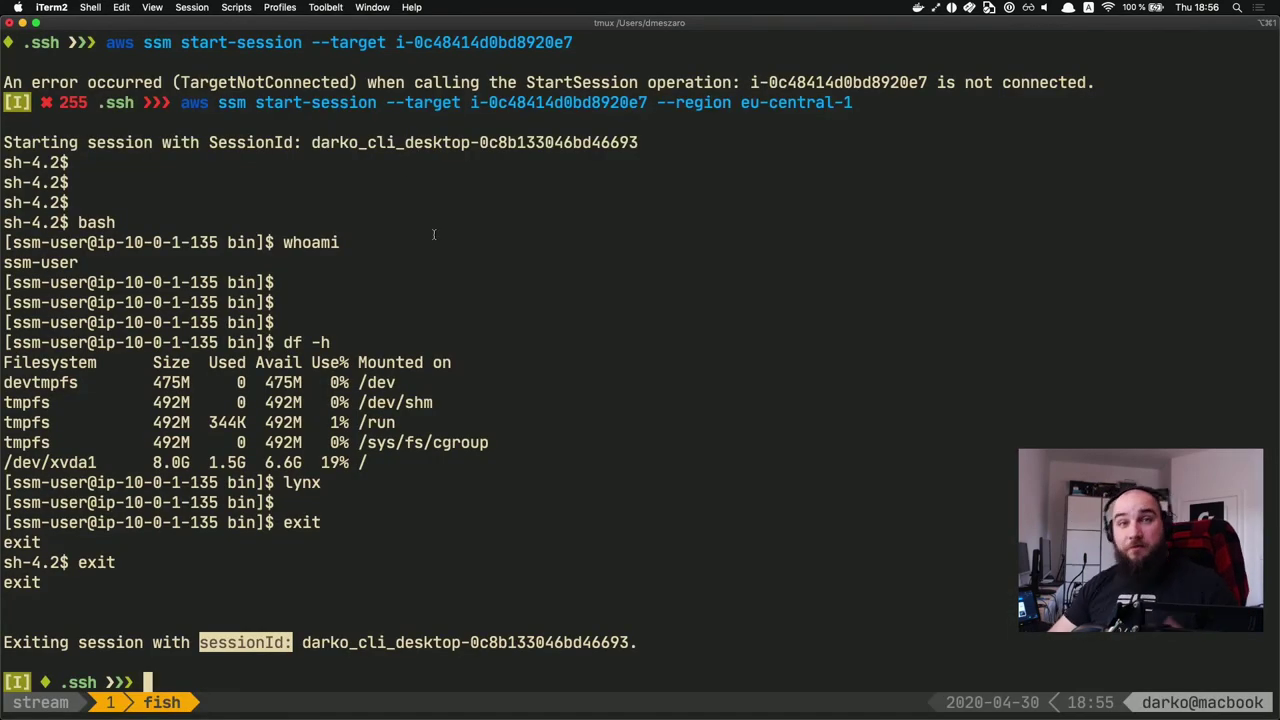